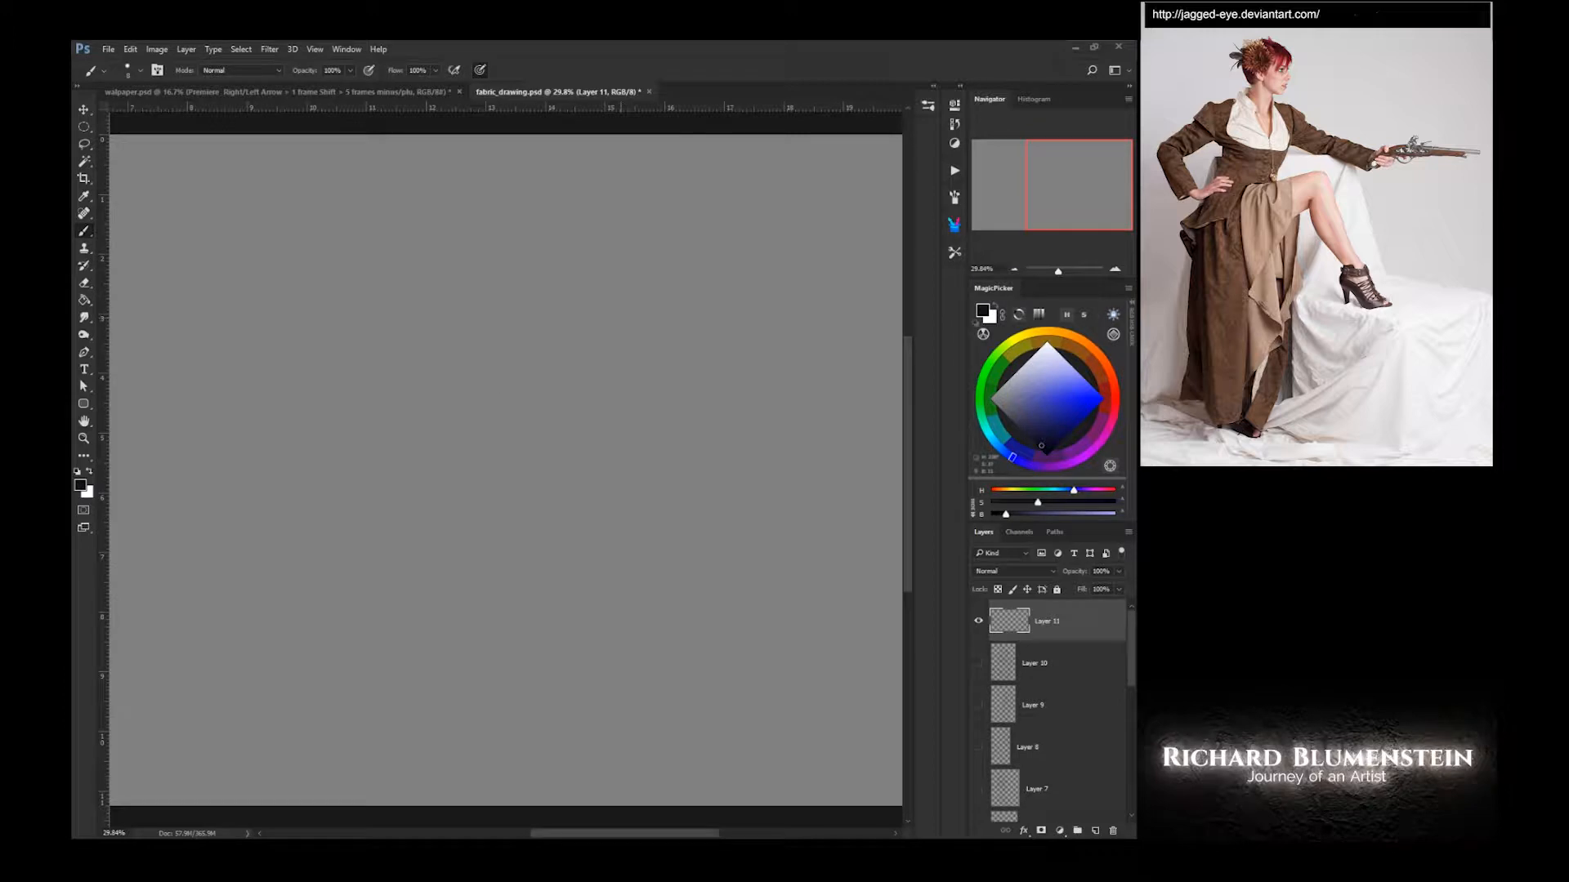
# - Sketch the figure's oval head, shoulder line, outstretched arm and bent arm as loose gesture lines
pyautogui.moveTo(615, 200)
pyautogui.mouseDown()
pyautogui.moveTo(635, 217)
pyautogui.moveTo(631, 261)
pyautogui.moveTo(635, 216)
pyautogui.mouseUp()
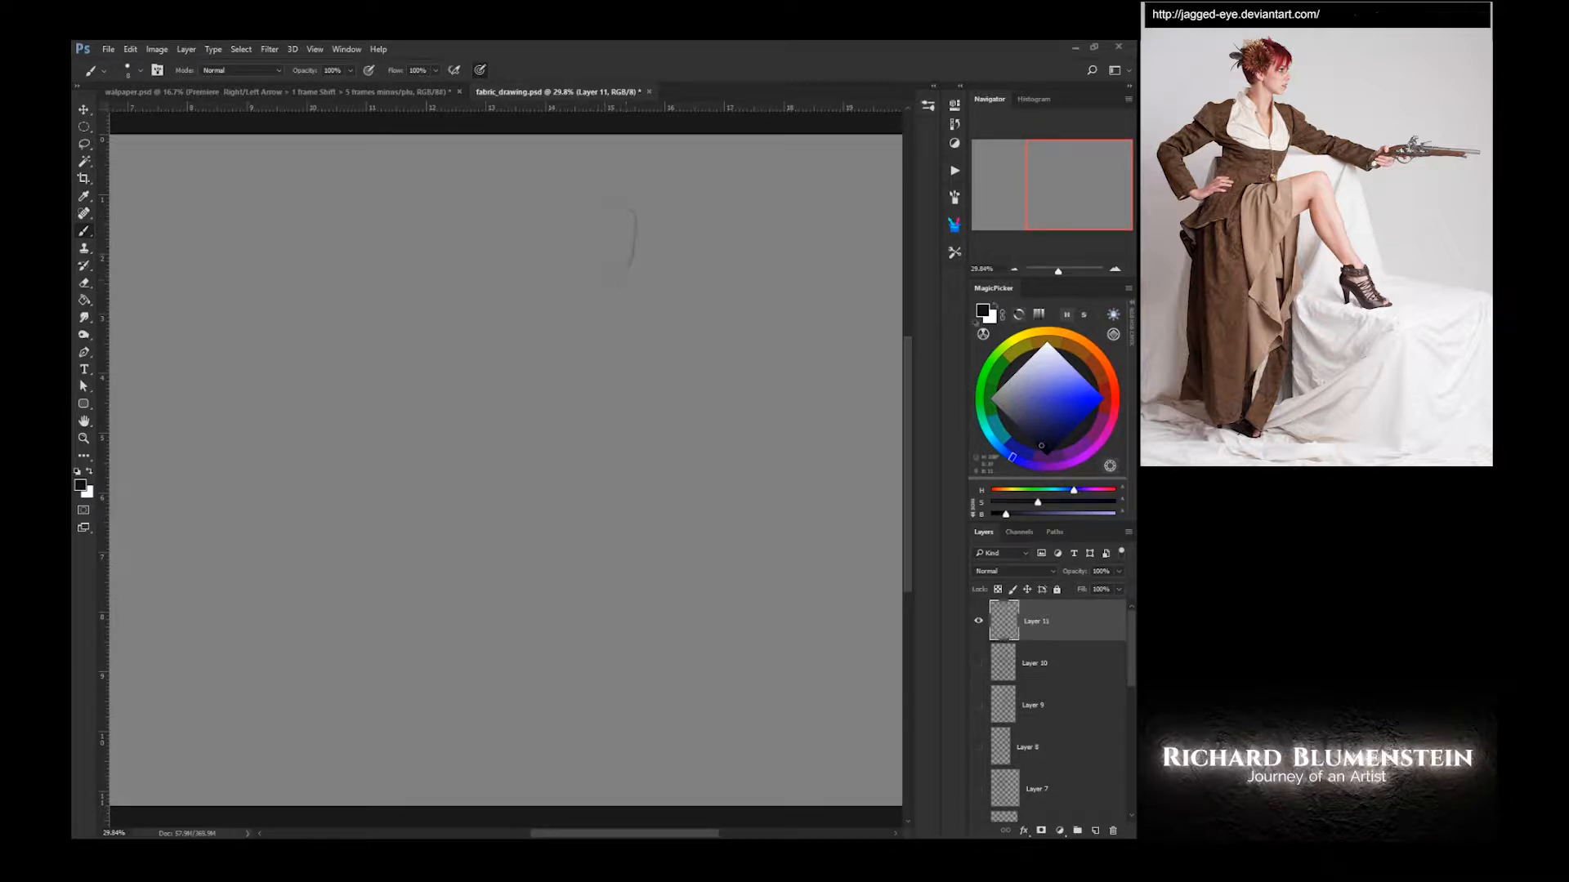
pyautogui.moveTo(585, 261); pyautogui.dragTo(607, 274)
pyautogui.moveTo(596, 199)
pyautogui.mouseDown()
pyautogui.moveTo(578, 265)
pyautogui.moveTo(537, 280)
pyautogui.moveTo(651, 288)
pyautogui.moveTo(764, 377)
pyautogui.mouseUp()
pyautogui.moveTo(540, 282)
pyautogui.mouseDown()
pyautogui.moveTo(477, 375)
pyautogui.moveTo(527, 412)
pyautogui.mouseUp()
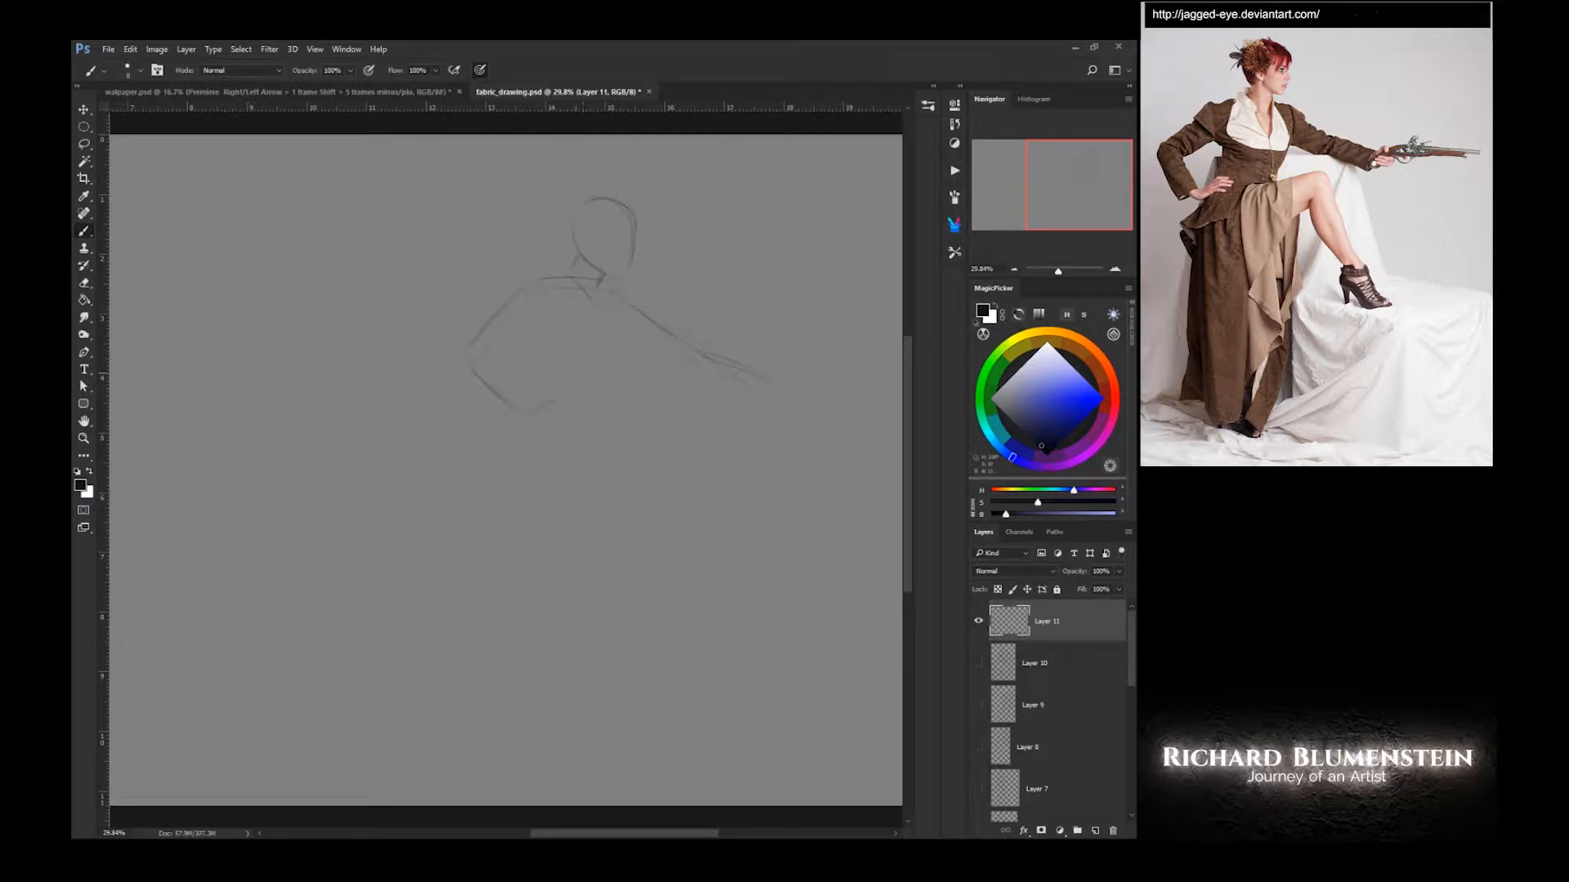
# - Sketch the curved line of action through the torso and standing leg, plus the raised thigh and lower leg
pyautogui.moveTo(583, 289)
pyautogui.mouseDown()
pyautogui.moveTo(606, 415)
pyautogui.moveTo(545, 672)
pyautogui.mouseUp()
pyautogui.moveTo(597, 424); pyautogui.dragTo(547, 666)
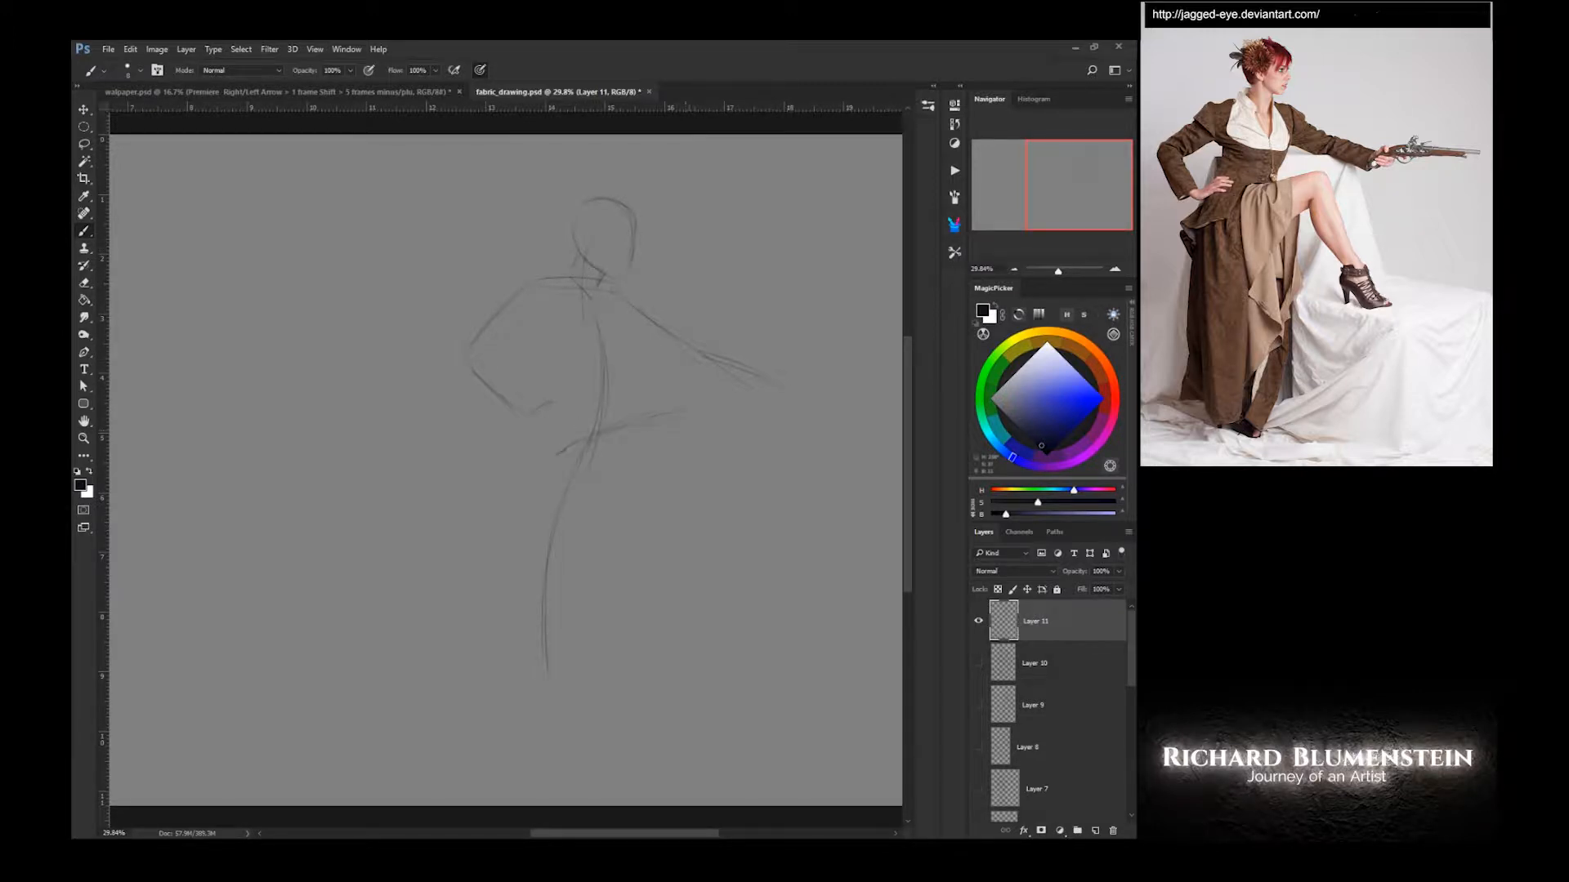
pyautogui.moveTo(691, 415); pyautogui.dragTo(708, 564)
# - Sketch the shirt collar, jacket front and bodice creases, and the wrinkled sleeve of the outstretched arm holding the pistol
pyautogui.moveTo(573, 274)
pyautogui.mouseDown()
pyautogui.moveTo(603, 345)
pyautogui.moveTo(577, 291)
pyautogui.moveTo(603, 332)
pyautogui.moveTo(549, 331)
pyautogui.moveTo(601, 354)
pyautogui.mouseUp()
pyautogui.moveTo(613, 292); pyautogui.dragTo(628, 333)
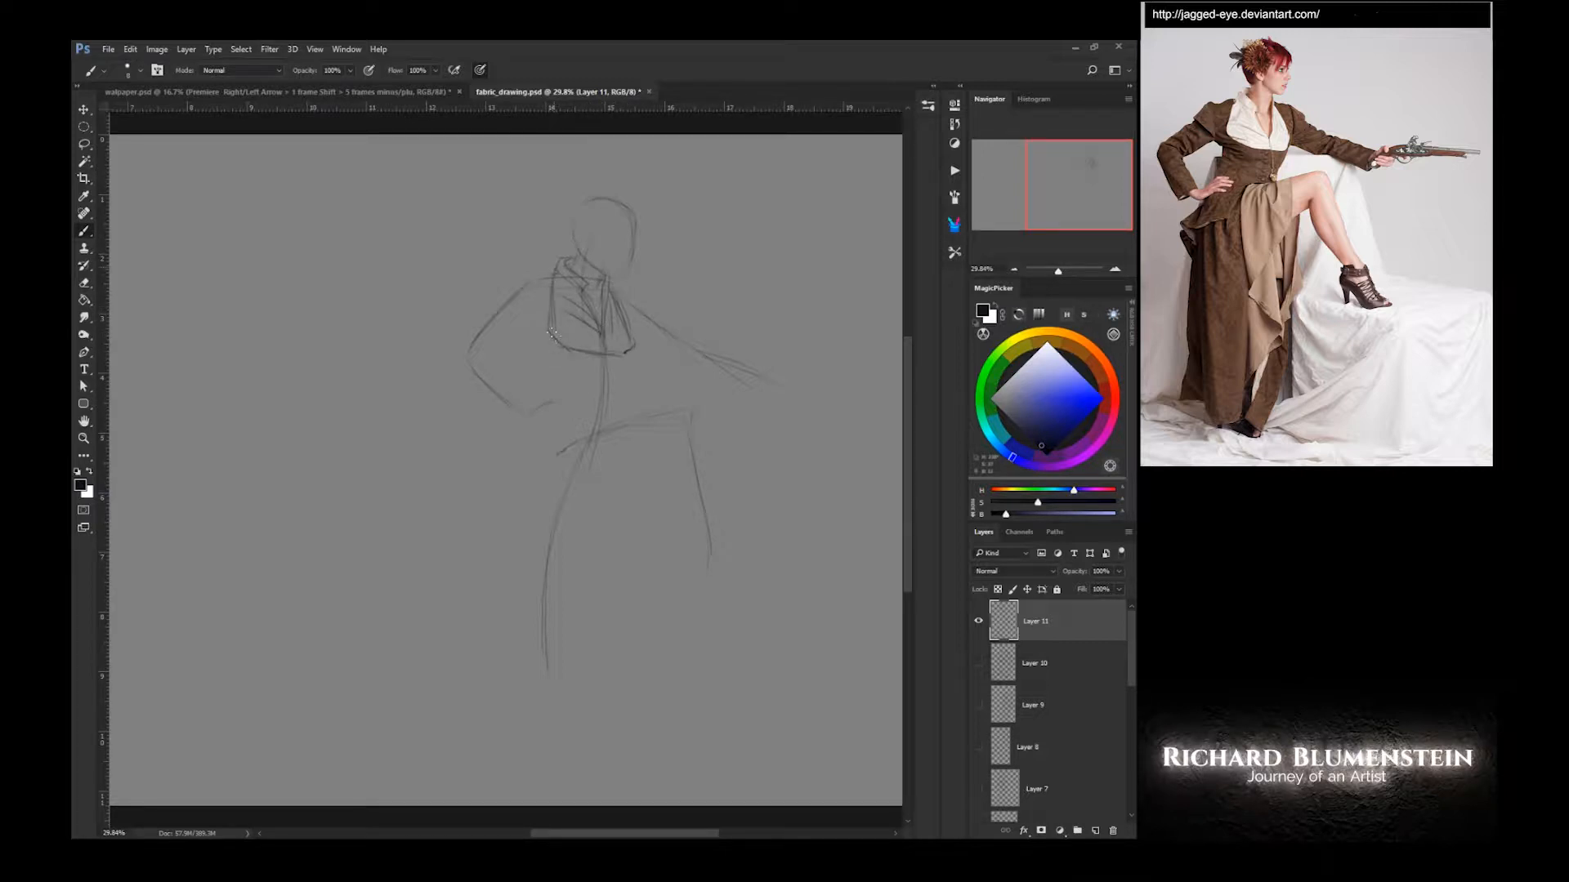
pyautogui.moveTo(543, 341)
pyautogui.mouseDown()
pyautogui.moveTo(598, 376)
pyautogui.moveTo(567, 371)
pyautogui.moveTo(619, 378)
pyautogui.mouseUp()
pyautogui.moveTo(634, 305); pyautogui.dragTo(638, 325)
pyautogui.moveTo(609, 280)
pyautogui.mouseDown()
pyautogui.moveTo(652, 314)
pyautogui.moveTo(632, 335)
pyautogui.moveTo(678, 328)
pyautogui.moveTo(647, 334)
pyautogui.moveTo(703, 354)
pyautogui.moveTo(642, 341)
pyautogui.moveTo(682, 333)
pyautogui.moveTo(724, 350)
pyautogui.moveTo(724, 377)
pyautogui.moveTo(729, 362)
pyautogui.moveTo(763, 376)
pyautogui.moveTo(753, 386)
pyautogui.moveTo(877, 386)
pyautogui.moveTo(755, 406)
pyautogui.mouseUp()
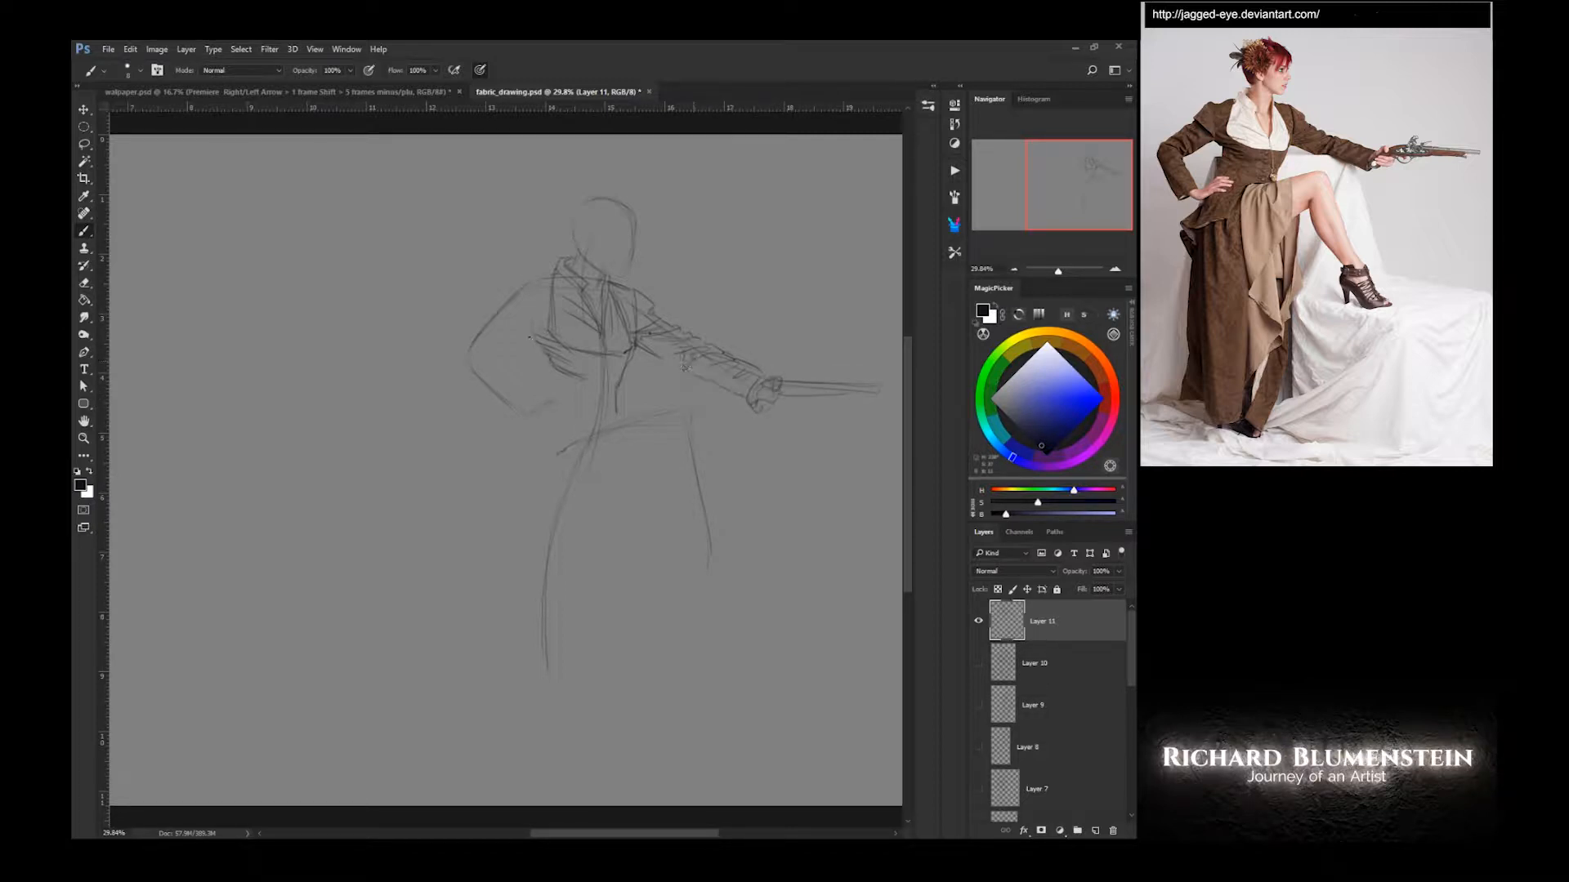
# - Sketch the bent arm's creased sleeve, the hand on the hip, and the flared jacket hem with the first skirt lines
pyautogui.moveTo(521, 274)
pyautogui.mouseDown()
pyautogui.moveTo(527, 310)
pyautogui.moveTo(547, 271)
pyautogui.moveTo(519, 270)
pyautogui.moveTo(546, 270)
pyautogui.moveTo(492, 305)
pyautogui.moveTo(496, 350)
pyautogui.moveTo(472, 333)
pyautogui.moveTo(458, 353)
pyautogui.moveTo(500, 418)
pyautogui.mouseUp()
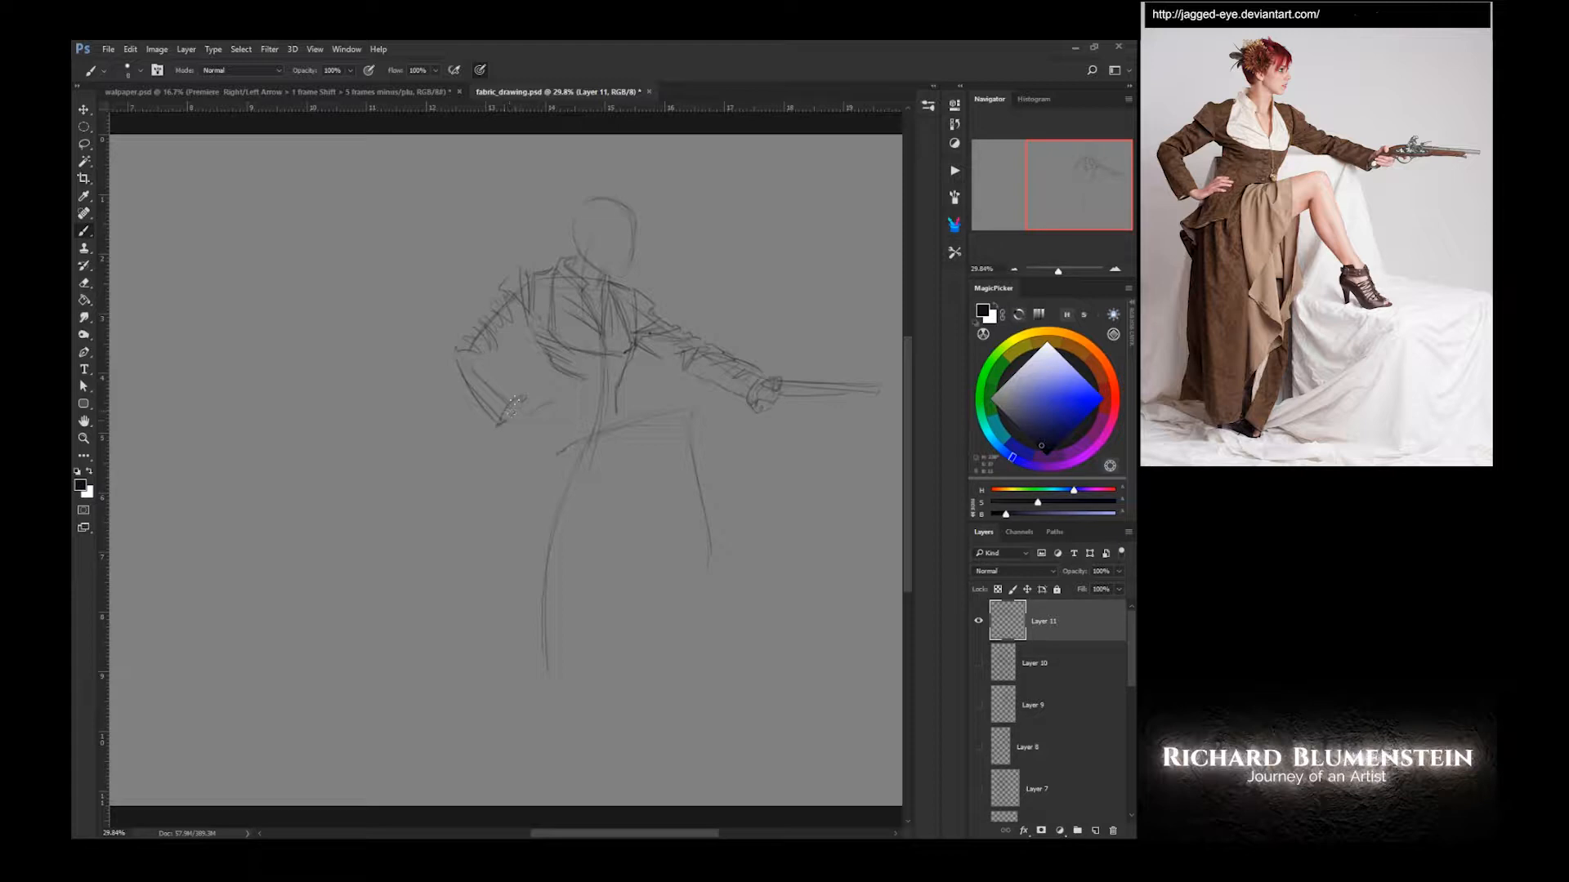
pyautogui.moveTo(504, 332); pyautogui.dragTo(489, 354)
pyautogui.moveTo(520, 408)
pyautogui.mouseDown()
pyautogui.moveTo(568, 371)
pyautogui.moveTo(526, 453)
pyautogui.moveTo(495, 474)
pyautogui.mouseUp()
pyautogui.moveTo(609, 419)
pyautogui.mouseDown()
pyautogui.moveTo(577, 428)
pyautogui.moveTo(559, 513)
pyautogui.mouseUp()
pyautogui.moveTo(565, 459); pyautogui.dragTo(561, 561)
# - Sketch the raised leg emerging from the skirt, with its bent knee, calf and high-heeled foot
pyautogui.moveTo(657, 406); pyautogui.dragTo(637, 416)
pyautogui.moveTo(651, 418)
pyautogui.mouseDown()
pyautogui.moveTo(651, 462)
pyautogui.moveTo(691, 412)
pyautogui.moveTo(712, 542)
pyautogui.moveTo(704, 438)
pyautogui.moveTo(760, 578)
pyautogui.moveTo(733, 588)
pyautogui.mouseUp()
pyautogui.rightClick(680, 500)
pyautogui.click(724, 463)
pyautogui.rightClick(695, 464)
pyautogui.click(695, 400)
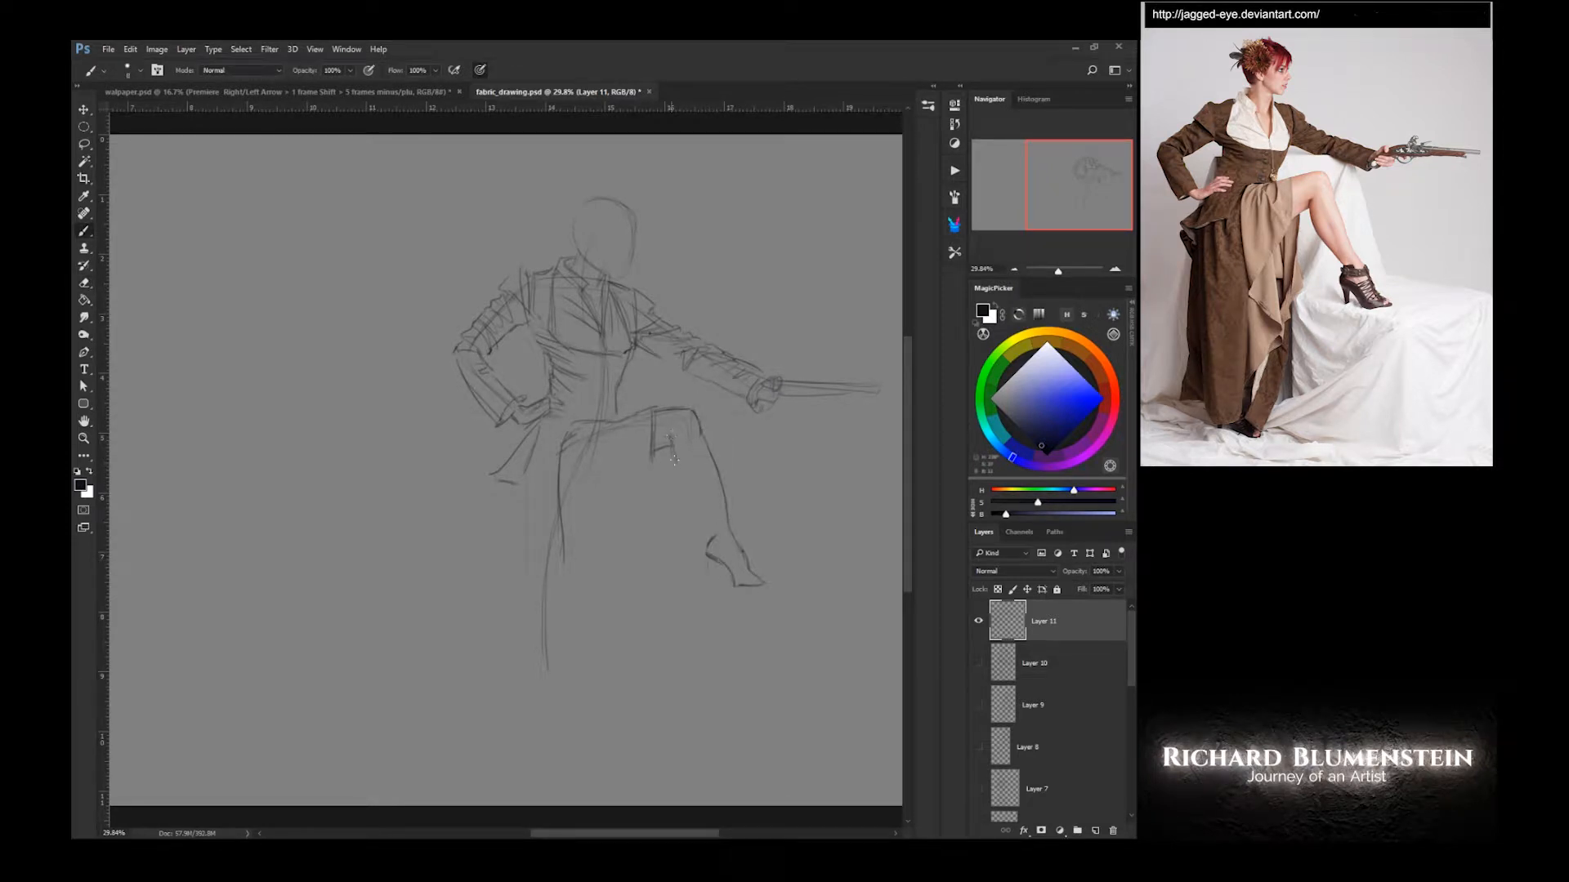
pyautogui.moveTo(674, 460)
pyautogui.mouseDown()
pyautogui.moveTo(716, 543)
pyautogui.moveTo(715, 586)
pyautogui.moveTo(731, 541)
pyautogui.moveTo(697, 443)
pyautogui.moveTo(680, 482)
pyautogui.moveTo(668, 448)
pyautogui.moveTo(718, 539)
pyautogui.mouseUp()
pyautogui.press('e')
pyautogui.press('b')
# - Sketch the draped overskirt falling from the raised thigh in zigzag folds, with the lower skirt hem beneath it
pyautogui.moveTo(677, 466)
pyautogui.mouseDown()
pyautogui.moveTo(717, 538)
pyautogui.moveTo(722, 480)
pyautogui.moveTo(582, 560)
pyautogui.moveTo(616, 597)
pyautogui.mouseUp()
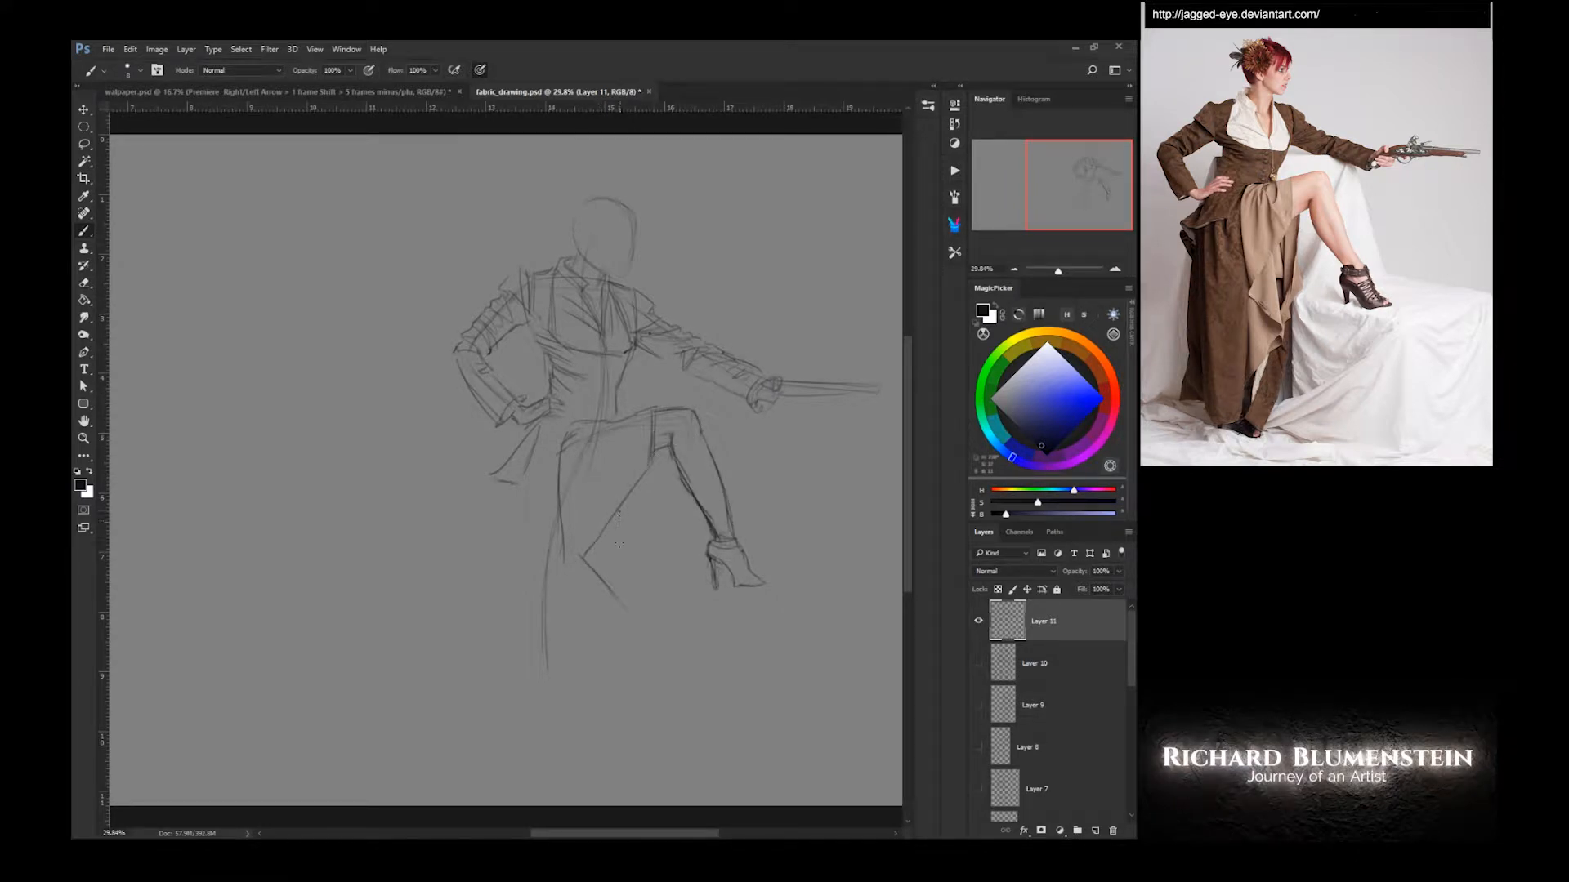
pyautogui.moveTo(618, 522)
pyautogui.mouseDown()
pyautogui.moveTo(619, 617)
pyautogui.moveTo(575, 668)
pyautogui.mouseUp()
pyautogui.moveTo(562, 564); pyautogui.dragTo(565, 694)
pyautogui.moveTo(652, 468); pyautogui.dragTo(610, 686)
pyautogui.moveTo(615, 657)
pyautogui.mouseDown()
pyautogui.moveTo(594, 731)
pyautogui.moveTo(568, 713)
pyautogui.moveTo(581, 725)
pyautogui.moveTo(507, 726)
pyautogui.mouseUp()
# - Sketch the long skirt's vertical folds and back edge, and refine the pistol barrel and high-heeled shoe
pyautogui.moveTo(564, 445)
pyautogui.mouseDown()
pyautogui.moveTo(544, 486)
pyautogui.moveTo(492, 482)
pyautogui.moveTo(500, 720)
pyautogui.mouseUp()
pyautogui.moveTo(513, 491); pyautogui.dragTo(518, 627)
pyautogui.moveTo(503, 485)
pyautogui.mouseDown()
pyautogui.moveTo(504, 603)
pyautogui.moveTo(456, 699)
pyautogui.mouseUp()
pyautogui.moveTo(456, 699); pyautogui.dragTo(485, 701)
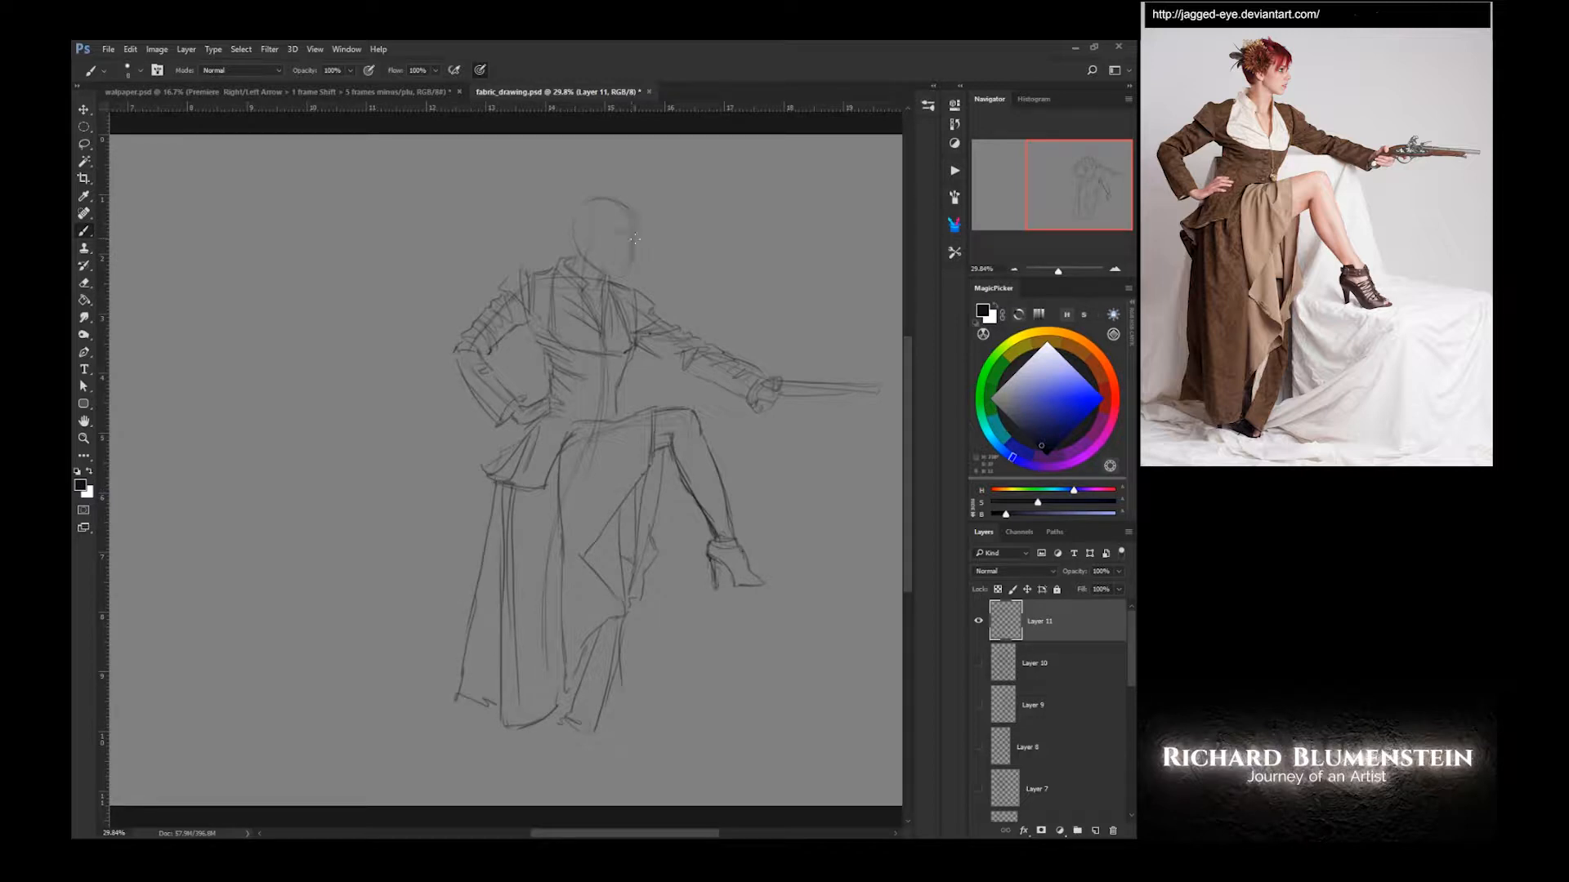
pyautogui.moveTo(796, 383); pyautogui.dragTo(877, 384)
pyautogui.moveTo(733, 535); pyautogui.dragTo(740, 589)
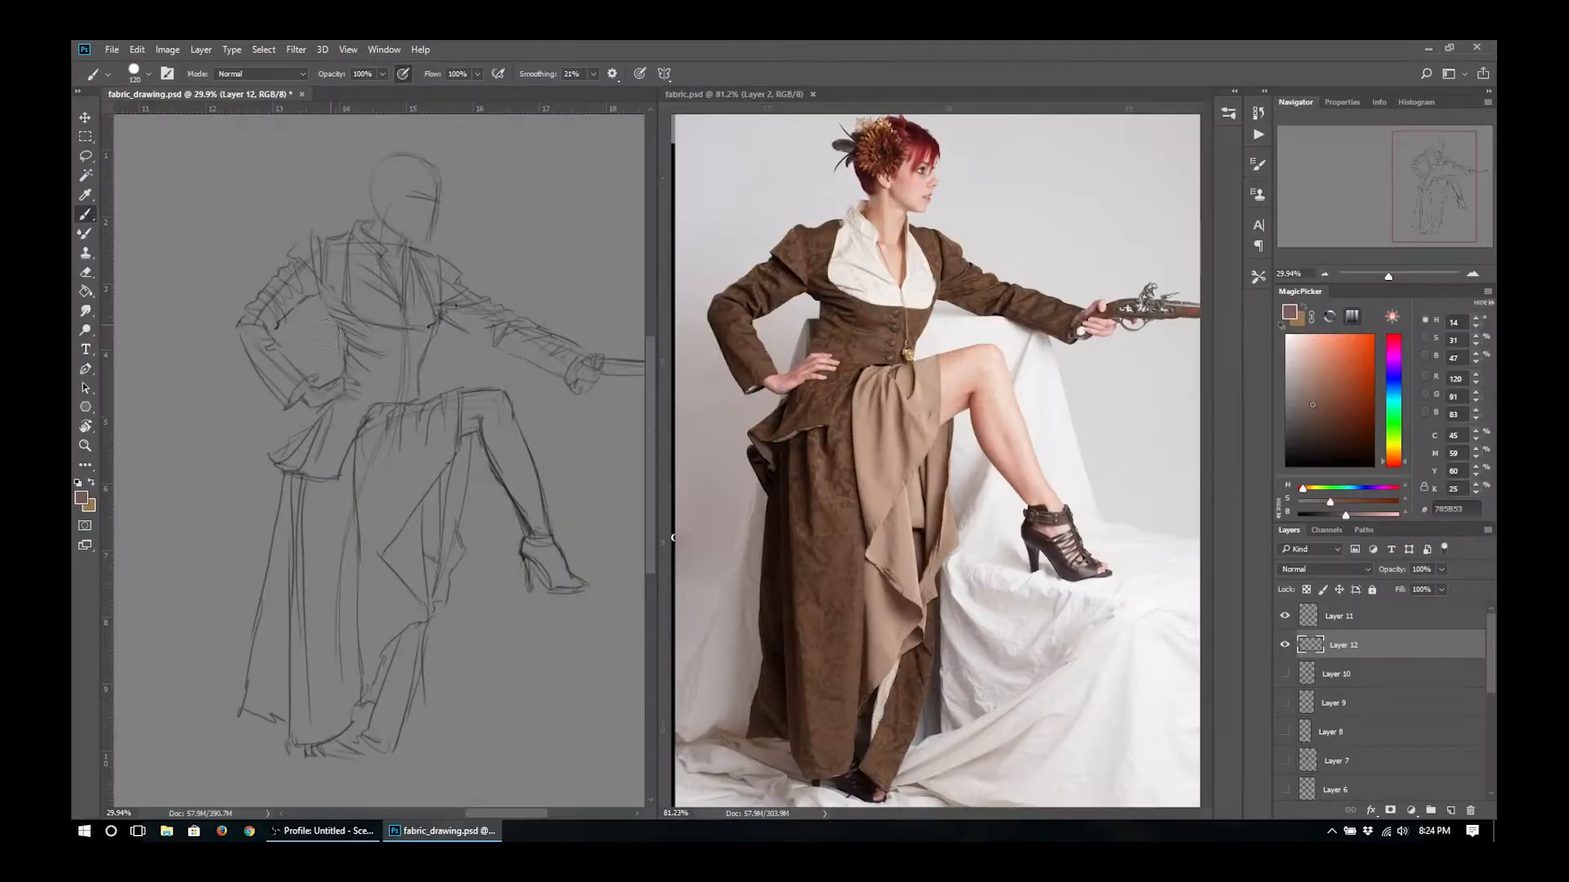
# - Block in the jacket and long skirt in muted reddish brown and the draped overskirt in yellowish tan on Layer 12
pyautogui.moveTo(329, 430)
pyautogui.mouseDown()
pyautogui.moveTo(319, 480)
pyautogui.moveTo(288, 471)
pyautogui.moveTo(315, 476)
pyautogui.moveTo(353, 413)
pyautogui.moveTo(339, 725)
pyautogui.moveTo(329, 480)
pyautogui.moveTo(308, 442)
pyautogui.moveTo(280, 631)
pyautogui.moveTo(304, 733)
pyautogui.moveTo(288, 625)
pyautogui.moveTo(288, 713)
pyautogui.moveTo(330, 747)
pyautogui.moveTo(423, 612)
pyautogui.moveTo(367, 674)
pyautogui.moveTo(409, 353)
pyautogui.moveTo(348, 324)
pyautogui.moveTo(322, 239)
pyautogui.moveTo(259, 346)
pyautogui.moveTo(387, 347)
pyautogui.moveTo(418, 248)
pyautogui.moveTo(556, 361)
pyautogui.mouseUp()
pyautogui.moveTo(426, 232)
pyautogui.mouseDown()
pyautogui.moveTo(514, 348)
pyautogui.moveTo(401, 395)
pyautogui.moveTo(406, 300)
pyautogui.moveTo(355, 349)
pyautogui.moveTo(387, 385)
pyautogui.moveTo(316, 245)
pyautogui.moveTo(393, 408)
pyautogui.moveTo(389, 684)
pyautogui.moveTo(407, 647)
pyautogui.moveTo(406, 667)
pyautogui.moveTo(375, 738)
pyautogui.moveTo(280, 697)
pyautogui.moveTo(298, 488)
pyautogui.moveTo(284, 464)
pyautogui.moveTo(344, 404)
pyautogui.moveTo(311, 470)
pyautogui.mouseUp()
pyautogui.click(1394, 451)
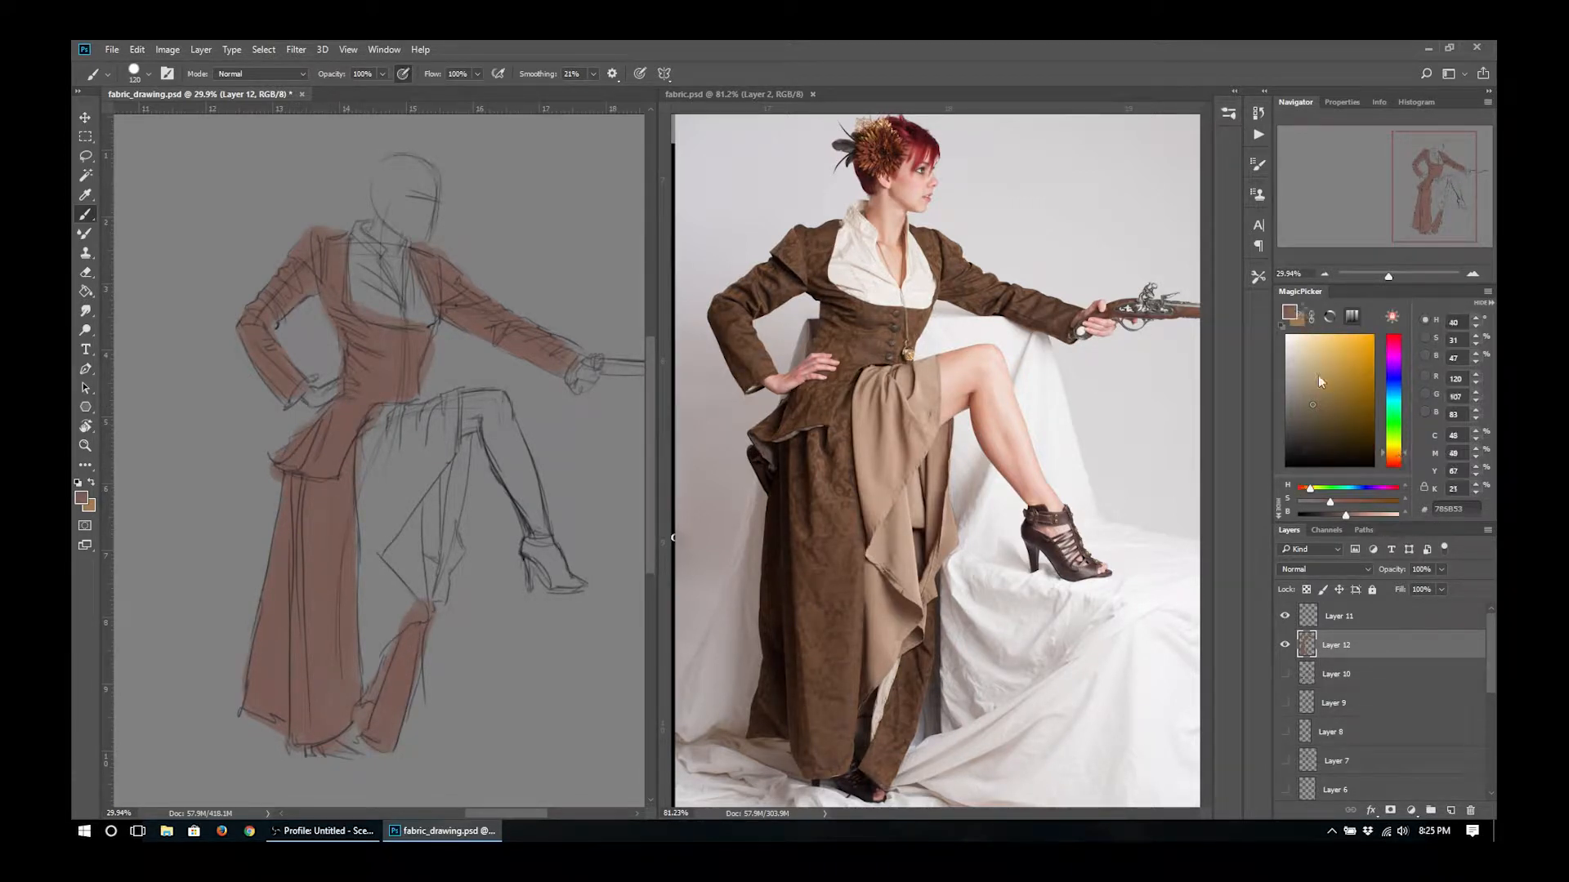
pyautogui.click(1312, 379)
pyautogui.moveTo(462, 447)
pyautogui.mouseDown()
pyautogui.moveTo(416, 482)
pyautogui.moveTo(410, 413)
pyautogui.moveTo(372, 637)
pyautogui.moveTo(408, 515)
pyautogui.moveTo(467, 441)
pyautogui.mouseUp()
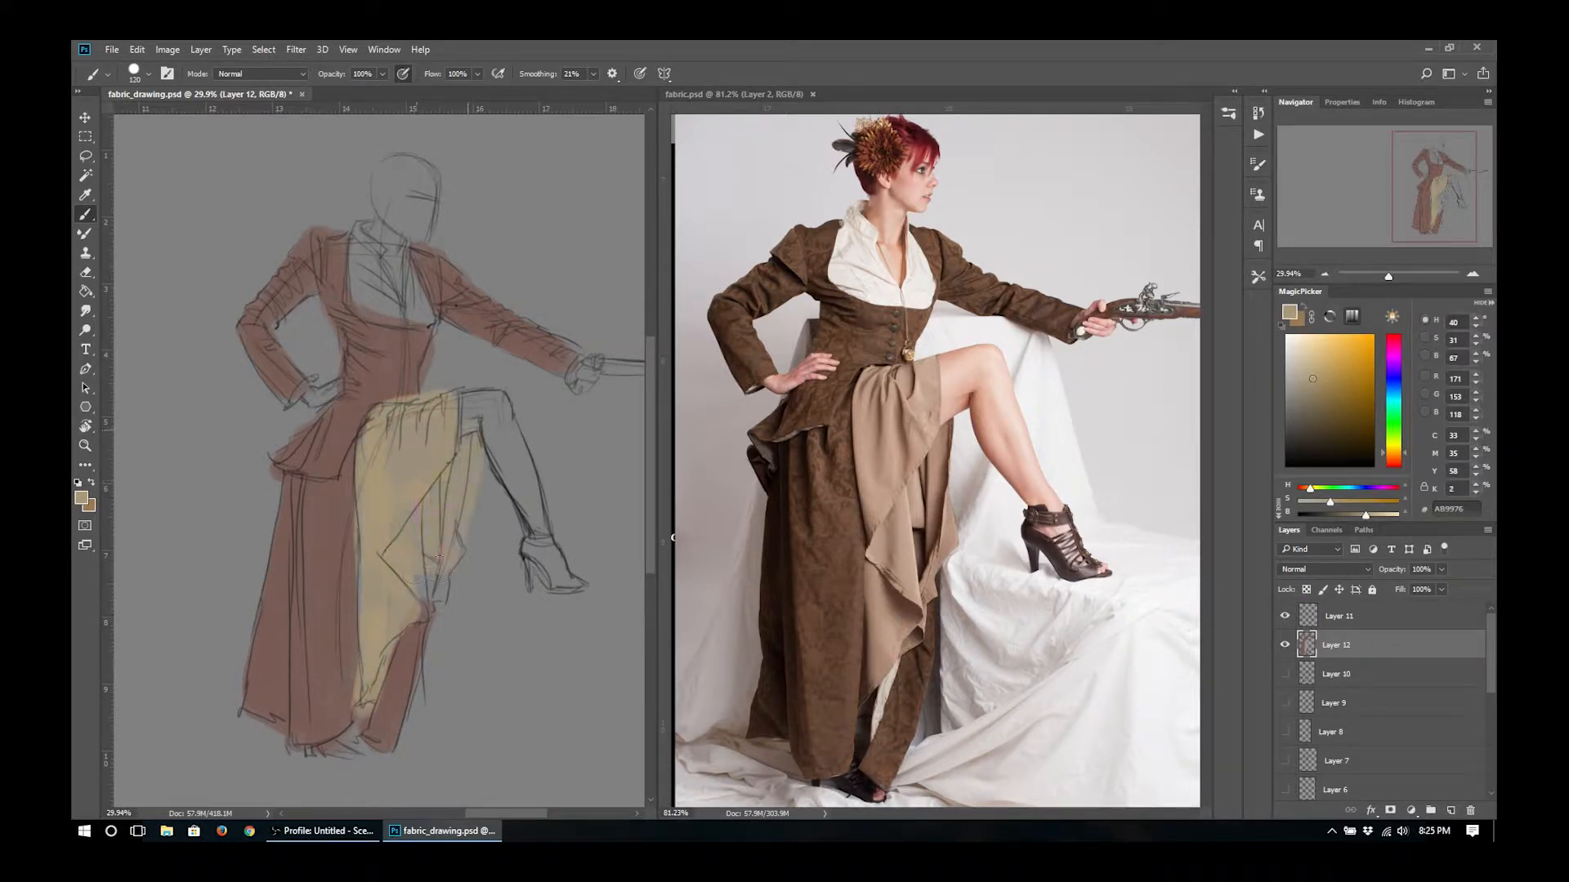
# - Choose a light pink and paint a test patch on the raised thigh
pyautogui.click(1394, 464)
pyautogui.click(1306, 359)
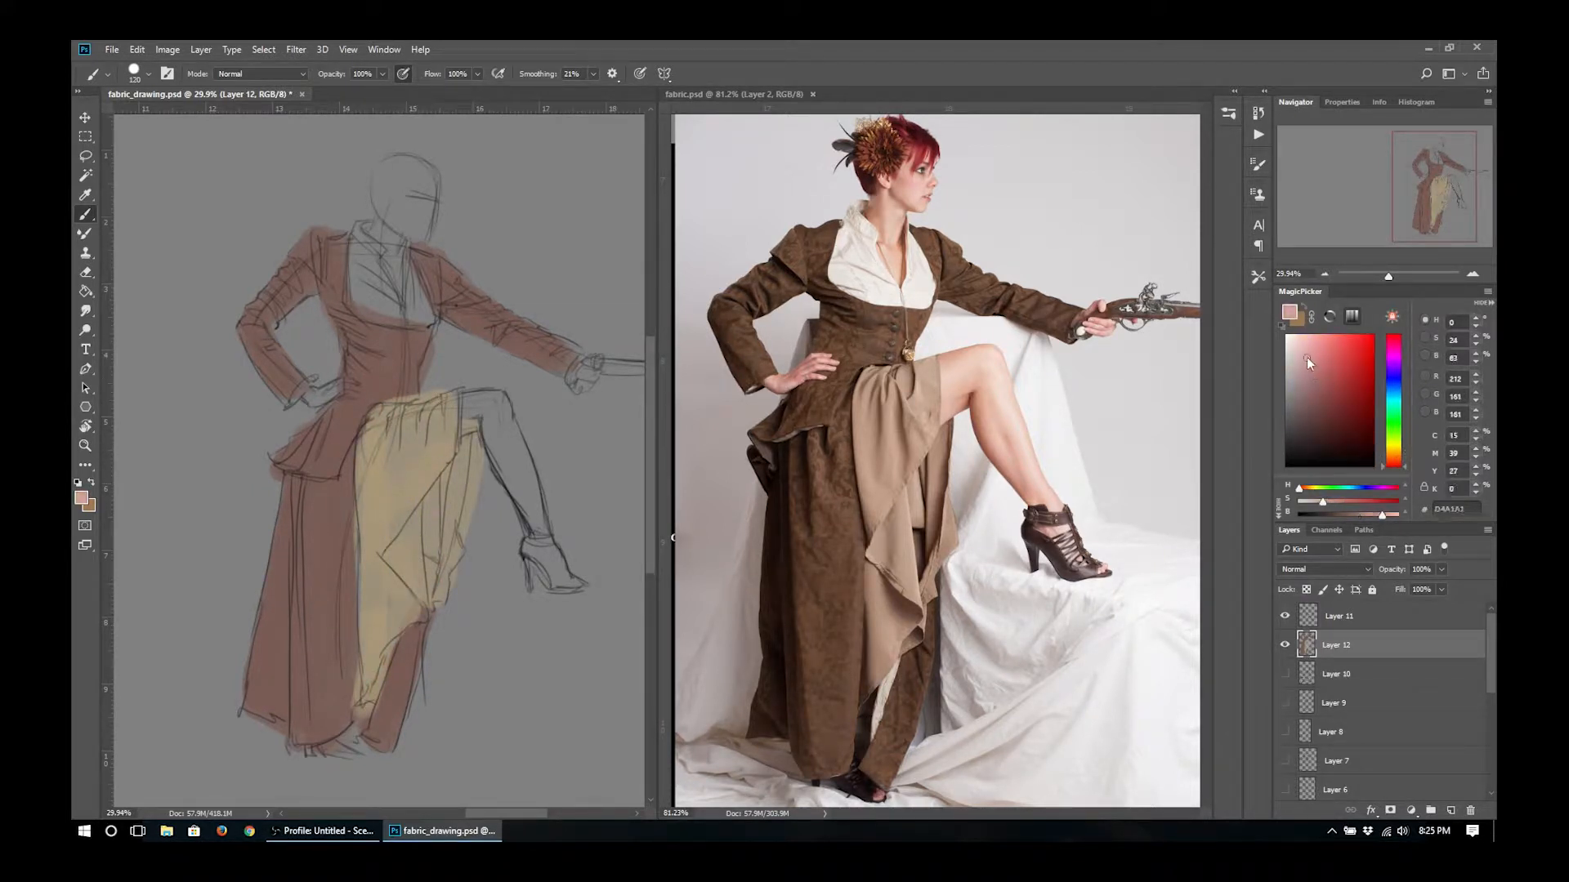
pyautogui.click(1304, 353)
pyautogui.moveTo(460, 426); pyautogui.dragTo(490, 398)
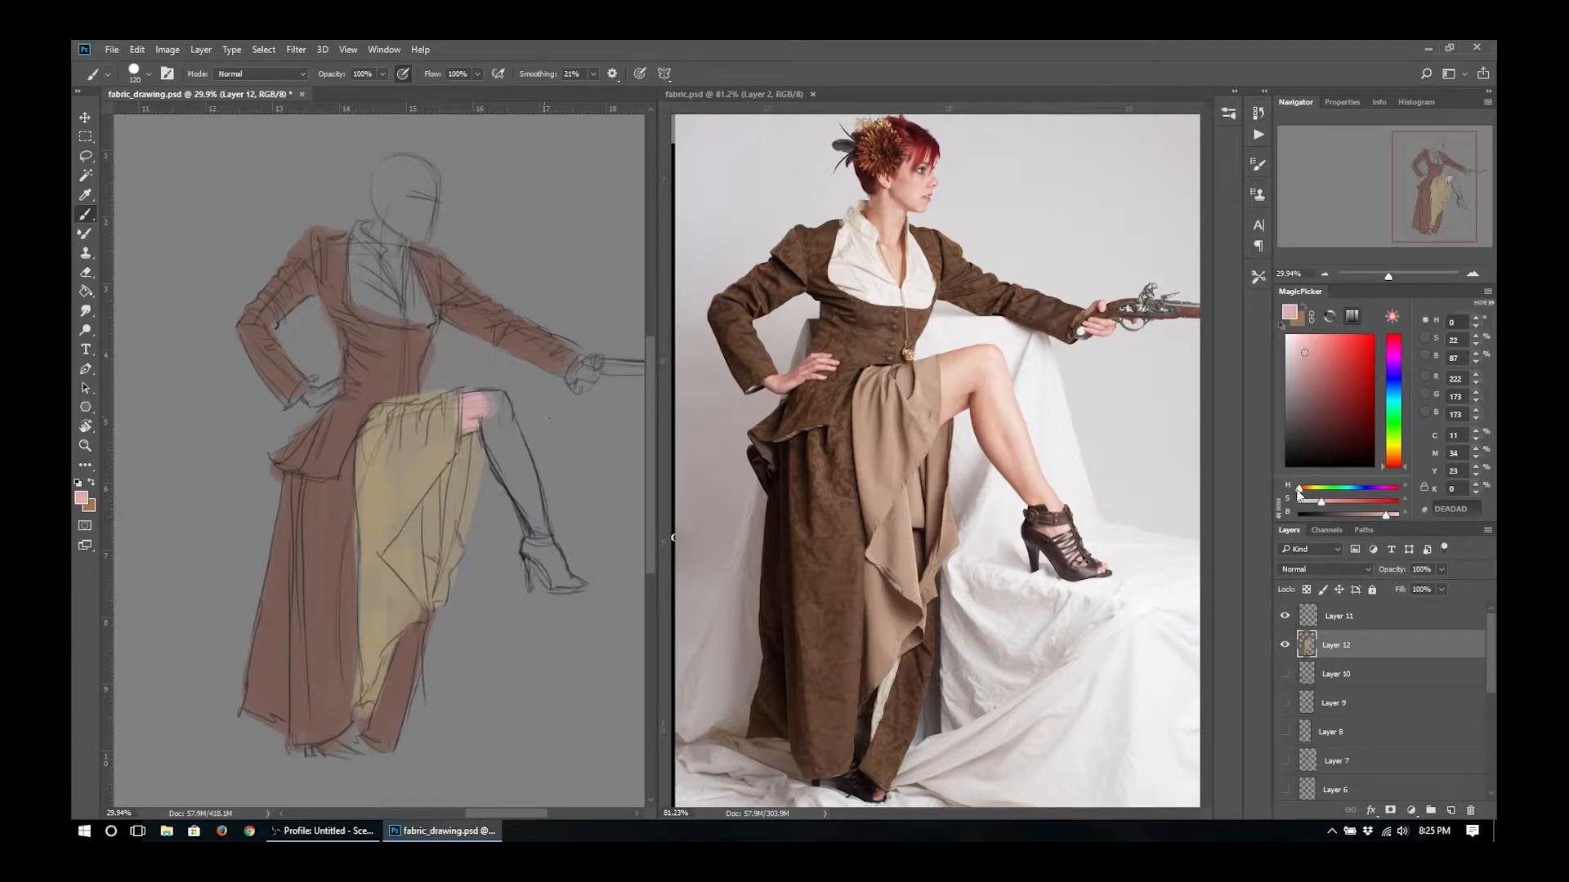
# - Switch the colour picker to the hue wheel, rotate its hue layout, and adjust the pink to a peach skin tone
pyautogui.click(1482, 303)
pyautogui.click(1329, 318)
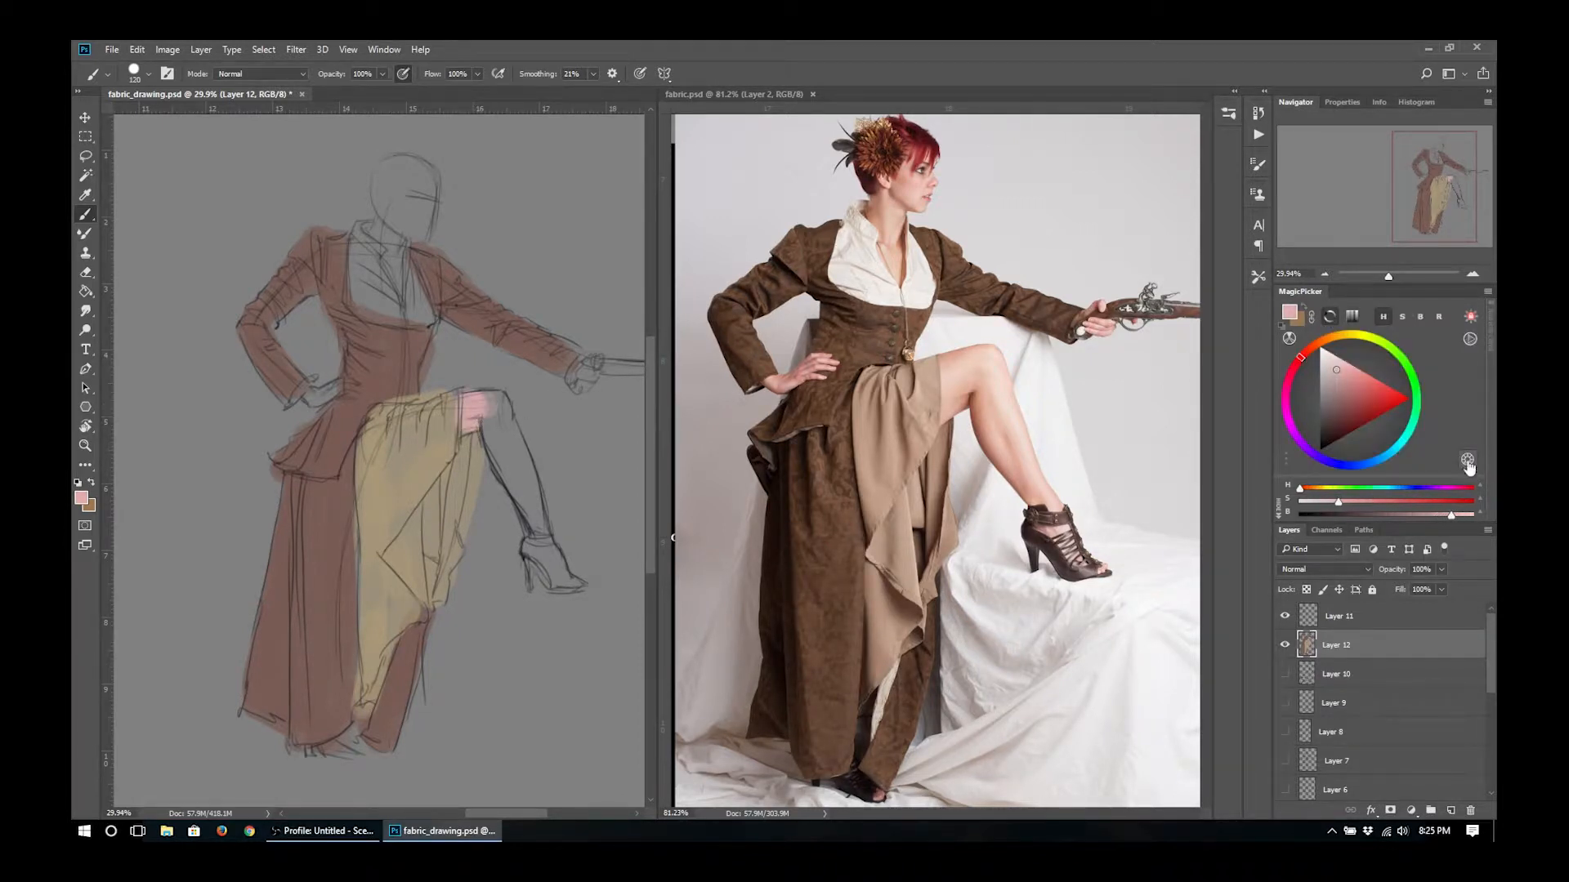
pyautogui.click(1467, 461)
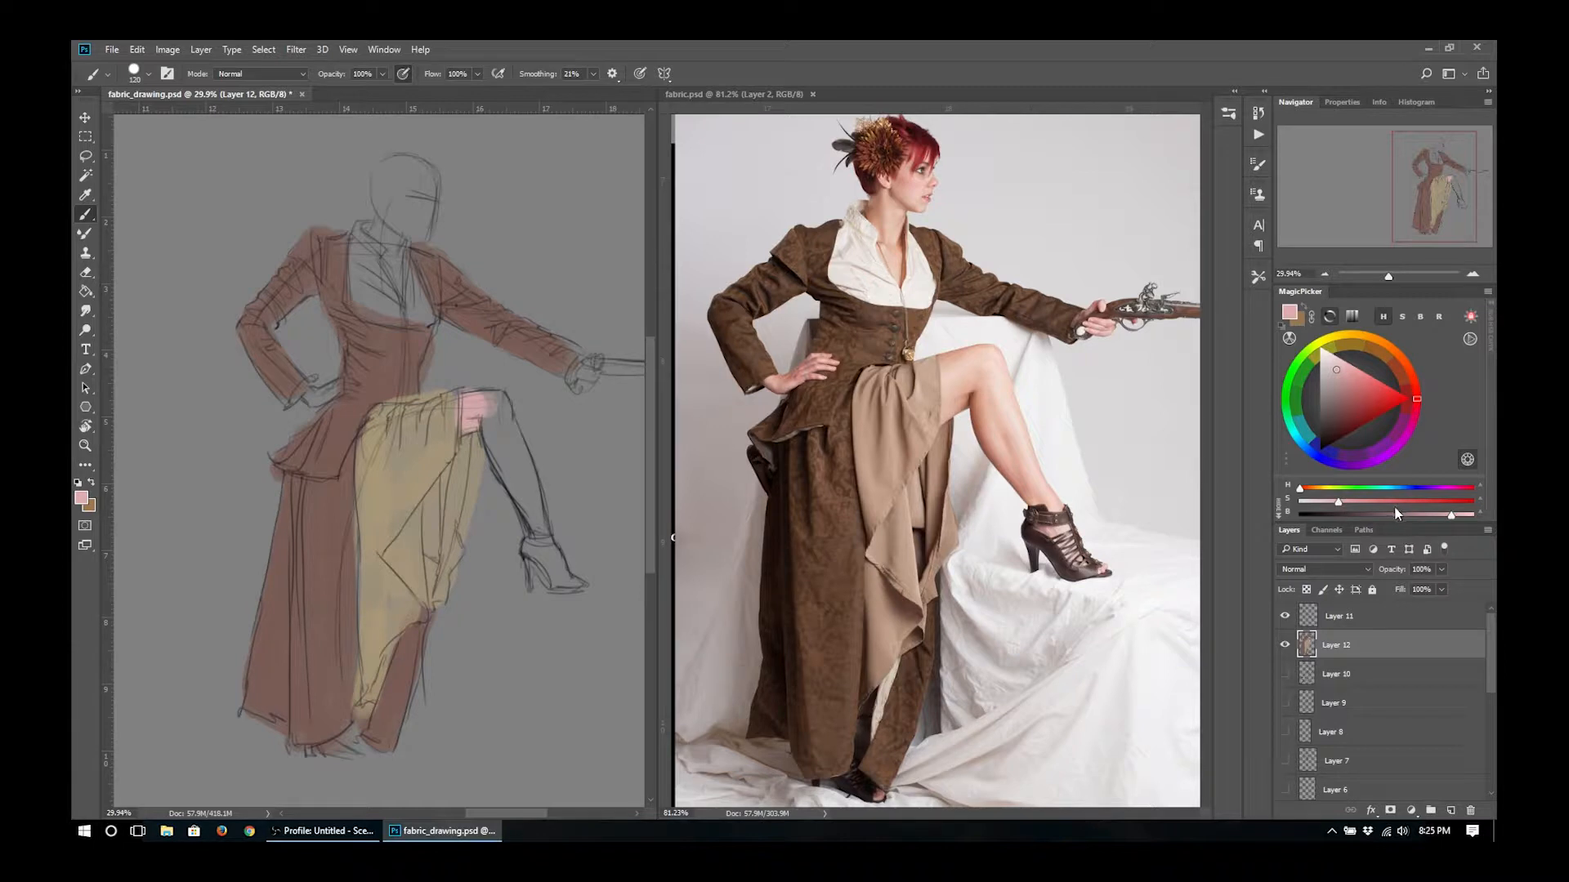
pyautogui.moveTo(1339, 501); pyautogui.dragTo(1358, 501)
pyautogui.click(1437, 516)
pyautogui.click(1337, 502)
pyautogui.moveTo(1302, 492); pyautogui.dragTo(1309, 494)
# - Block in the raised leg, foot, pistol hand and face with the peach skin tone
pyautogui.moveTo(481, 394); pyautogui.dragTo(543, 527)
pyautogui.moveTo(533, 459); pyautogui.dragTo(542, 483)
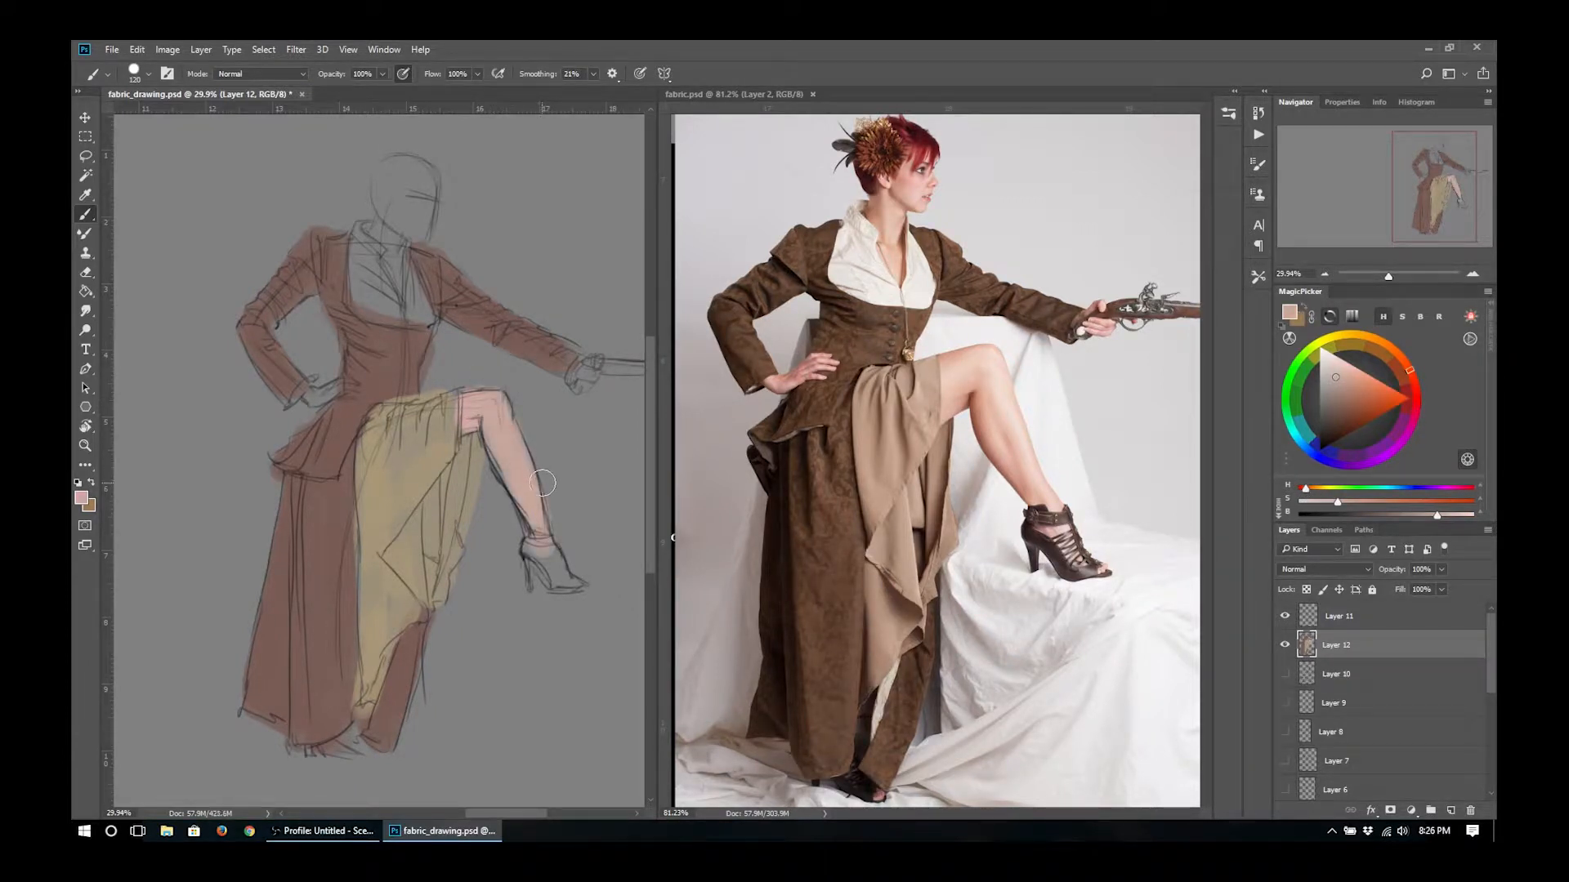
pyautogui.moveTo(543, 543); pyautogui.dragTo(576, 584)
pyautogui.moveTo(588, 356); pyautogui.dragTo(608, 396)
pyautogui.moveTo(384, 205)
pyautogui.mouseDown()
pyautogui.moveTo(413, 221)
pyautogui.moveTo(396, 196)
pyautogui.mouseUp()
# - Paint the hand on the hip with the peach skin tone using a progressively smaller brush
pyautogui.moveTo(330, 385)
pyautogui.mouseDown()
pyautogui.moveTo(409, 518)
pyautogui.moveTo(421, 487)
pyautogui.moveTo(118, 416)
pyautogui.mouseUp()
pyautogui.hotkey('alt', ']')
pyautogui.hotkey('alt', ']')
pyautogui.hotkey('alt', ']')
pyautogui.press('[')
pyautogui.press('[')
pyautogui.press('[')
pyautogui.press('[')
pyautogui.press('[')
pyautogui.moveTo(273, 402)
pyautogui.mouseDown()
pyautogui.moveTo(245, 411)
pyautogui.moveTo(290, 401)
pyautogui.mouseUp()
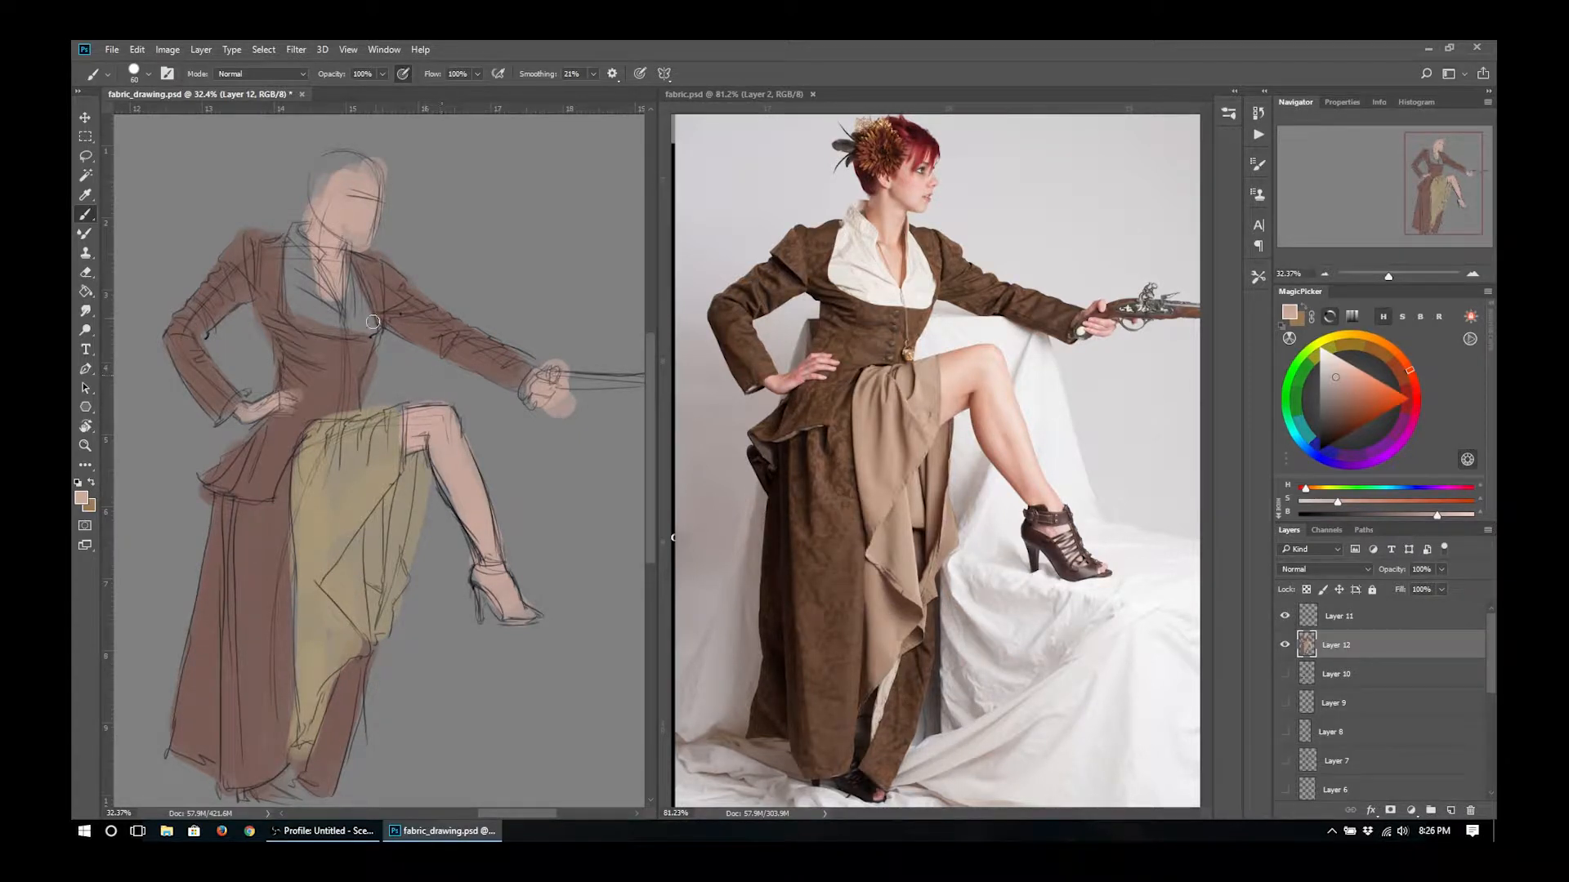
pyautogui.press('[')
pyautogui.press('[')
pyautogui.press('[')
pyautogui.press('[')
pyautogui.moveTo(235, 409); pyautogui.dragTo(234, 411)
# - Fill the shirt front and collar with a light off-white, and add the pale sliver of lining beneath the overskirt
pyautogui.click(1339, 336)
pyautogui.click(1323, 373)
pyautogui.press(']')
pyautogui.press(']')
pyautogui.press(']')
pyautogui.press(']')
pyautogui.moveTo(353, 270)
pyautogui.mouseDown()
pyautogui.moveTo(350, 330)
pyautogui.moveTo(299, 230)
pyautogui.moveTo(322, 319)
pyautogui.moveTo(295, 236)
pyautogui.mouseUp()
pyautogui.press('[')
pyautogui.press('[')
pyautogui.moveTo(333, 678); pyautogui.dragTo(309, 742)
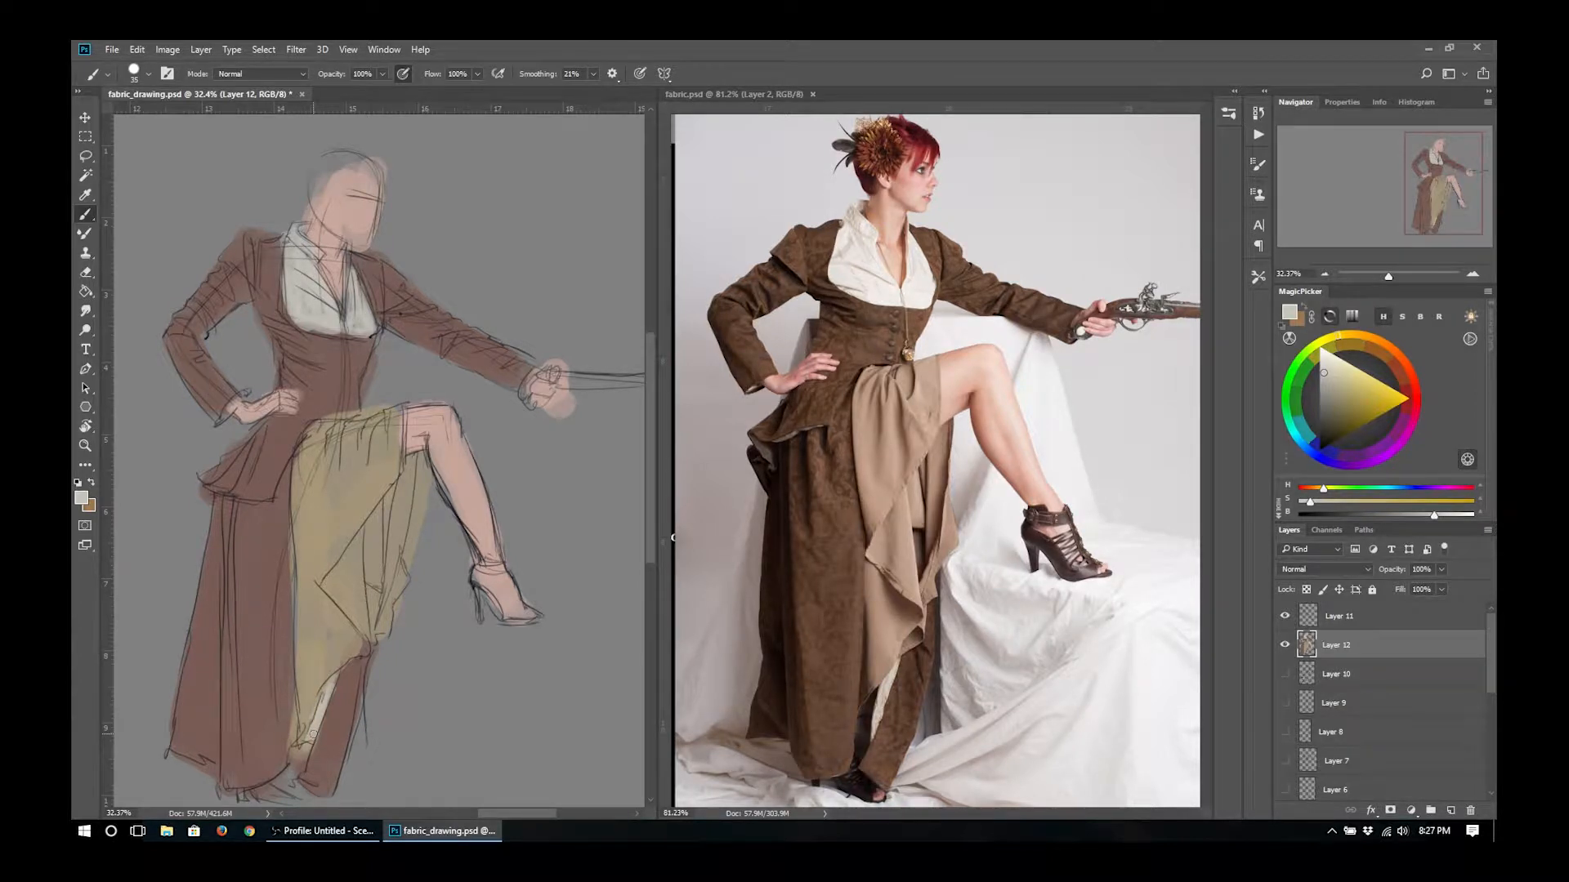
# - Pick a darker reddish brown from the skirt and shade its back panel with a larger brush
pyautogui.keyDown('alt'); pyautogui.click(258, 523); pyautogui.keyUp('alt')
pyautogui.click(1332, 427)
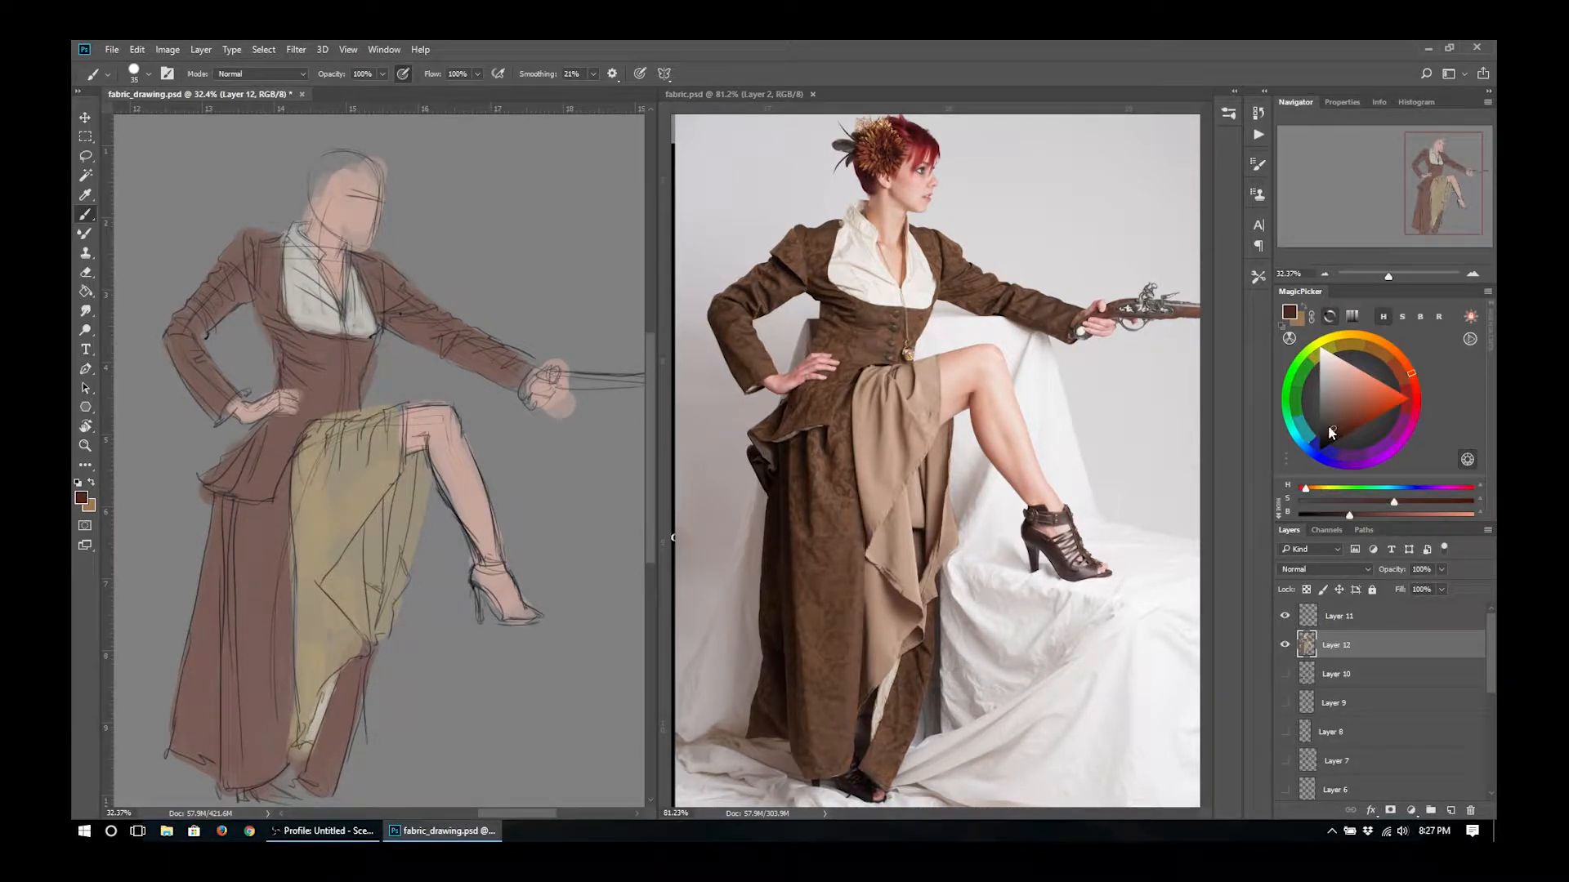
pyautogui.press(']')
pyautogui.press(']')
pyautogui.press(']')
pyautogui.press(']')
pyautogui.press(']')
pyautogui.press(']')
pyautogui.moveTo(229, 500); pyautogui.dragTo(227, 701)
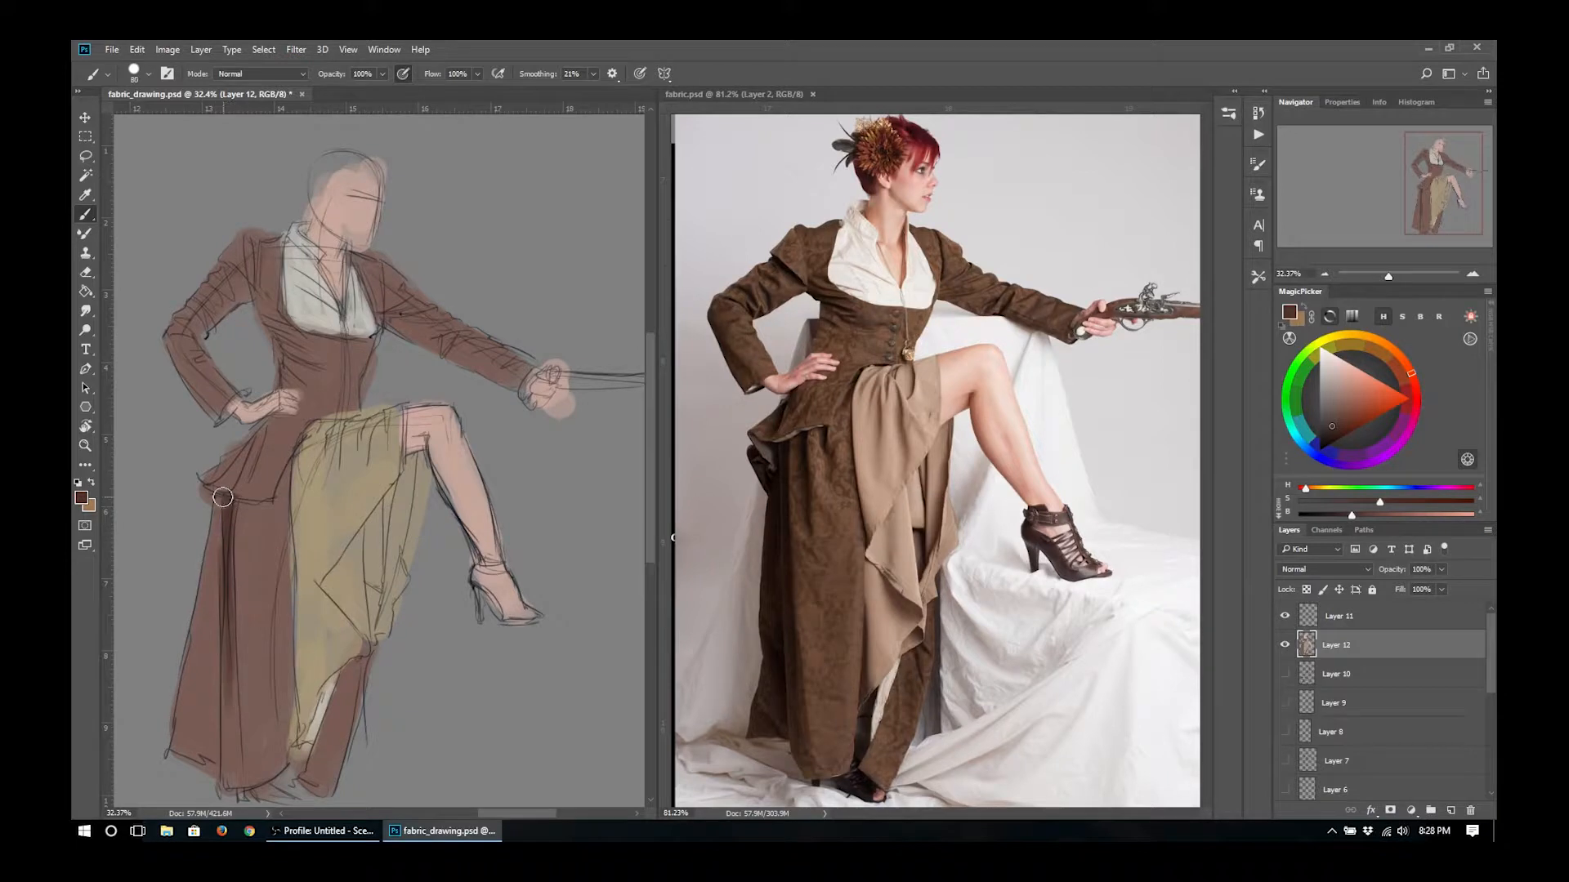
pyautogui.moveTo(222, 491); pyautogui.dragTo(209, 768)
# - Paint narrower dark fold shadows down the long skirt from below the jacket hem
pyautogui.press('[')
pyautogui.press('[')
pyautogui.press('[')
pyautogui.moveTo(227, 515); pyautogui.dragTo(238, 797)
pyautogui.press('[')
pyautogui.moveTo(247, 500); pyautogui.dragTo(248, 569)
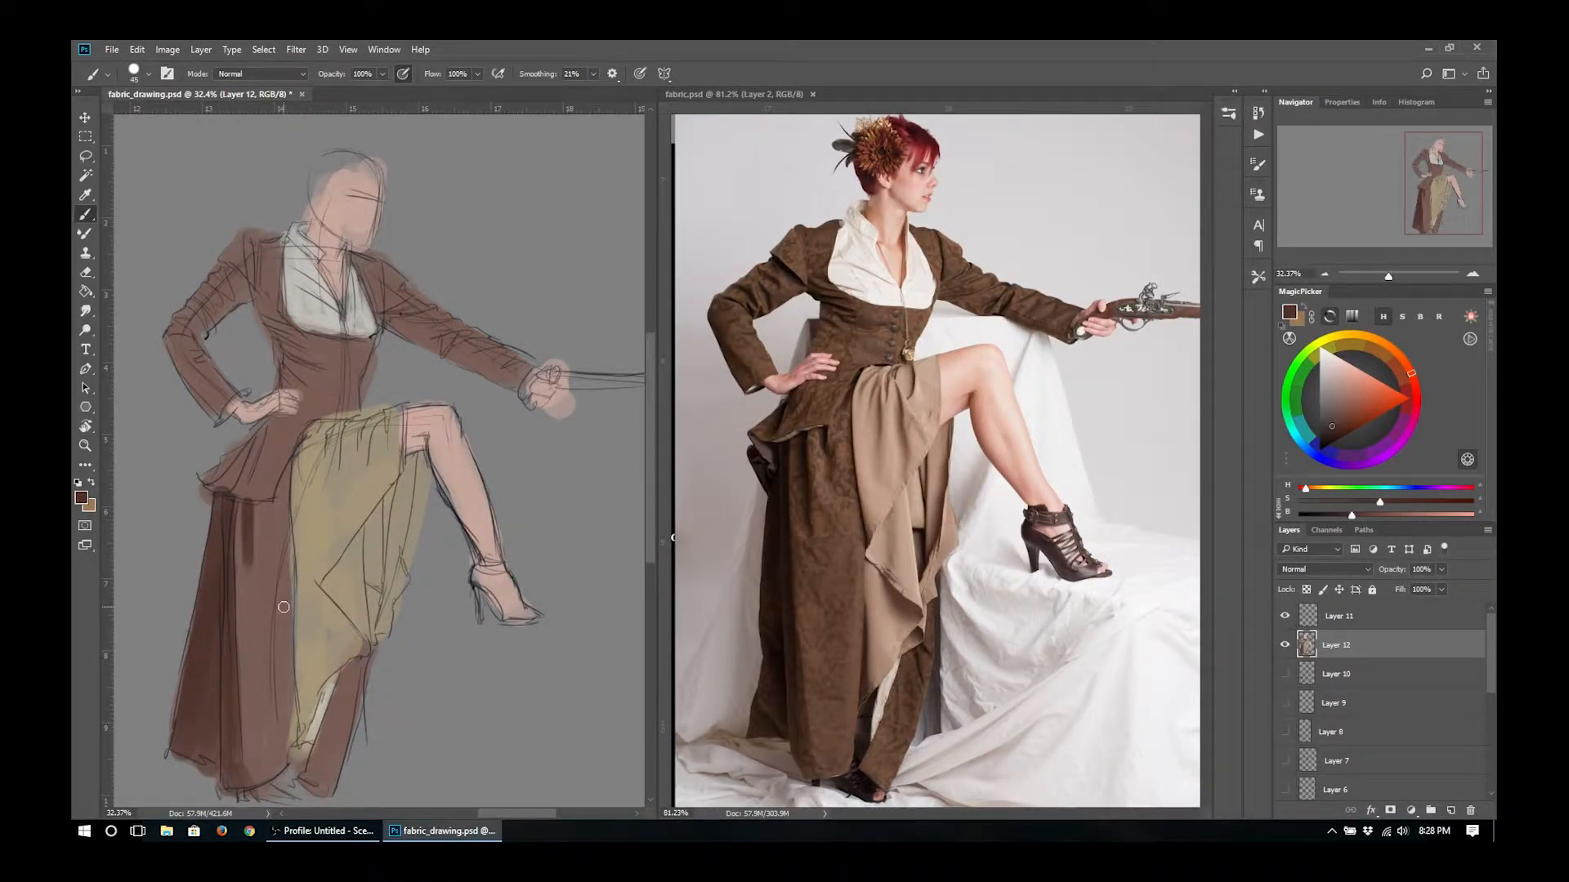
# - Add small dark brown shadows under the jacket hem's front corner and on the skirt panel below the overskirt
pyautogui.press('[')
pyautogui.press('[')
pyautogui.press('[')
pyautogui.moveTo(272, 491); pyautogui.dragTo(270, 525)
pyautogui.moveTo(348, 662); pyautogui.dragTo(347, 701)
pyautogui.moveTo(361, 666); pyautogui.dragTo(359, 655)
pyautogui.moveTo(309, 744); pyautogui.dragTo(303, 778)
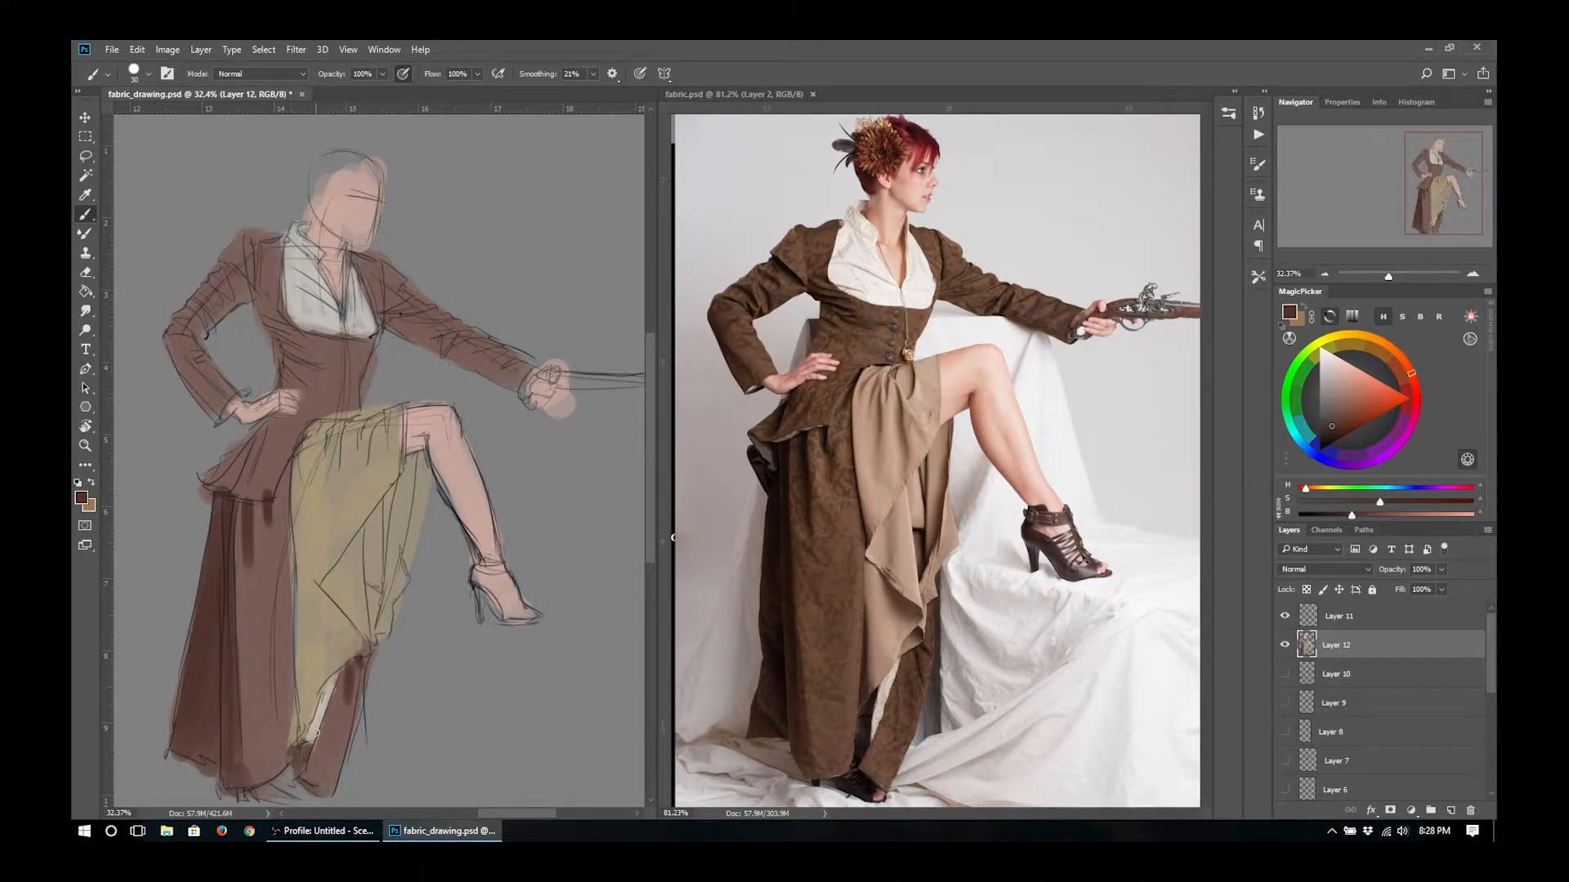
# - Shade the jacket bodice in dark brown along the lapel, below the shirt front and at the waist creases
pyautogui.press('[')
pyautogui.moveTo(279, 294)
pyautogui.mouseDown()
pyautogui.moveTo(267, 306)
pyautogui.moveTo(286, 327)
pyautogui.mouseUp()
pyautogui.moveTo(267, 321)
pyautogui.mouseDown()
pyautogui.moveTo(333, 365)
pyautogui.moveTo(349, 357)
pyautogui.mouseUp()
pyautogui.press(']')
pyautogui.moveTo(292, 356)
pyautogui.mouseDown()
pyautogui.moveTo(338, 362)
pyautogui.moveTo(307, 350)
pyautogui.moveTo(307, 381)
pyautogui.mouseUp()
pyautogui.moveTo(294, 373); pyautogui.dragTo(309, 384)
# - Paint dark brown fold shadows along the bent arm's sleeve from shoulder to cuff
pyautogui.moveTo(214, 281); pyautogui.dragTo(248, 291)
pyautogui.moveTo(210, 263)
pyautogui.mouseDown()
pyautogui.moveTo(234, 283)
pyautogui.moveTo(207, 328)
pyautogui.moveTo(188, 324)
pyautogui.moveTo(209, 405)
pyautogui.moveTo(225, 411)
pyautogui.mouseUp()
pyautogui.moveTo(171, 330); pyautogui.dragTo(166, 351)
# - Paint dark brown crease shadows along the sleeve and underside of the outstretched arm with a smaller brush
pyautogui.press('[')
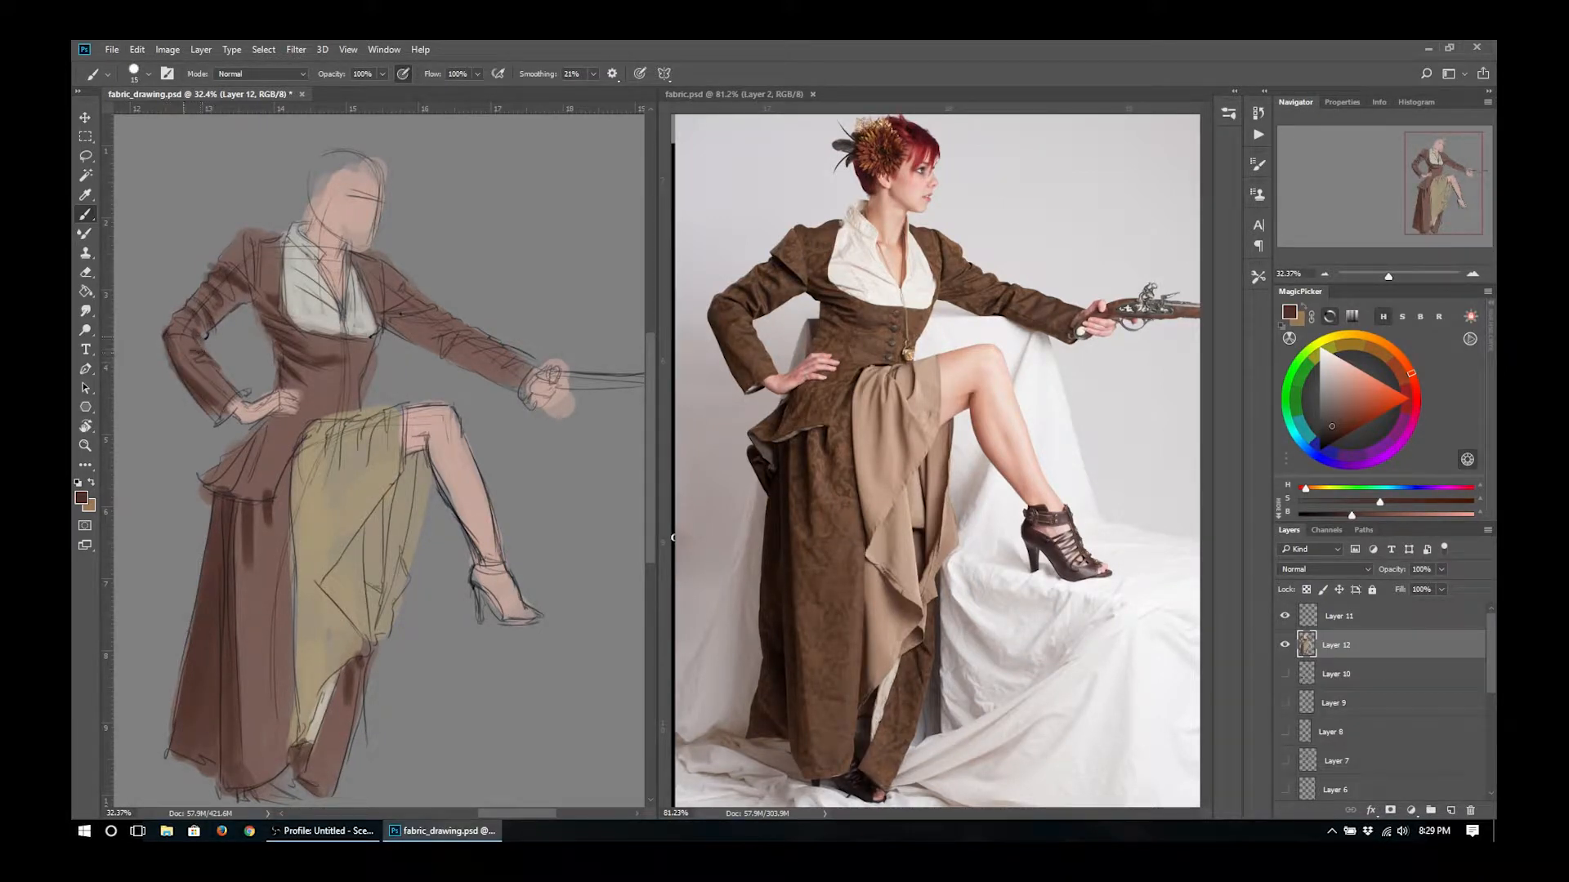
pyautogui.moveTo(384, 303)
pyautogui.mouseDown()
pyautogui.moveTo(385, 273)
pyautogui.moveTo(445, 324)
pyautogui.moveTo(443, 353)
pyautogui.mouseUp()
pyautogui.moveTo(472, 351)
pyautogui.mouseDown()
pyautogui.moveTo(491, 341)
pyautogui.moveTo(504, 360)
pyautogui.mouseUp()
pyautogui.moveTo(499, 389)
pyautogui.mouseDown()
pyautogui.moveTo(520, 369)
pyautogui.moveTo(525, 395)
pyautogui.moveTo(392, 326)
pyautogui.mouseUp()
# - Pick a dark olive brown and shade the overskirt's side drape and the area beneath its diagonal fold
pyautogui.press(']')
pyautogui.press(']')
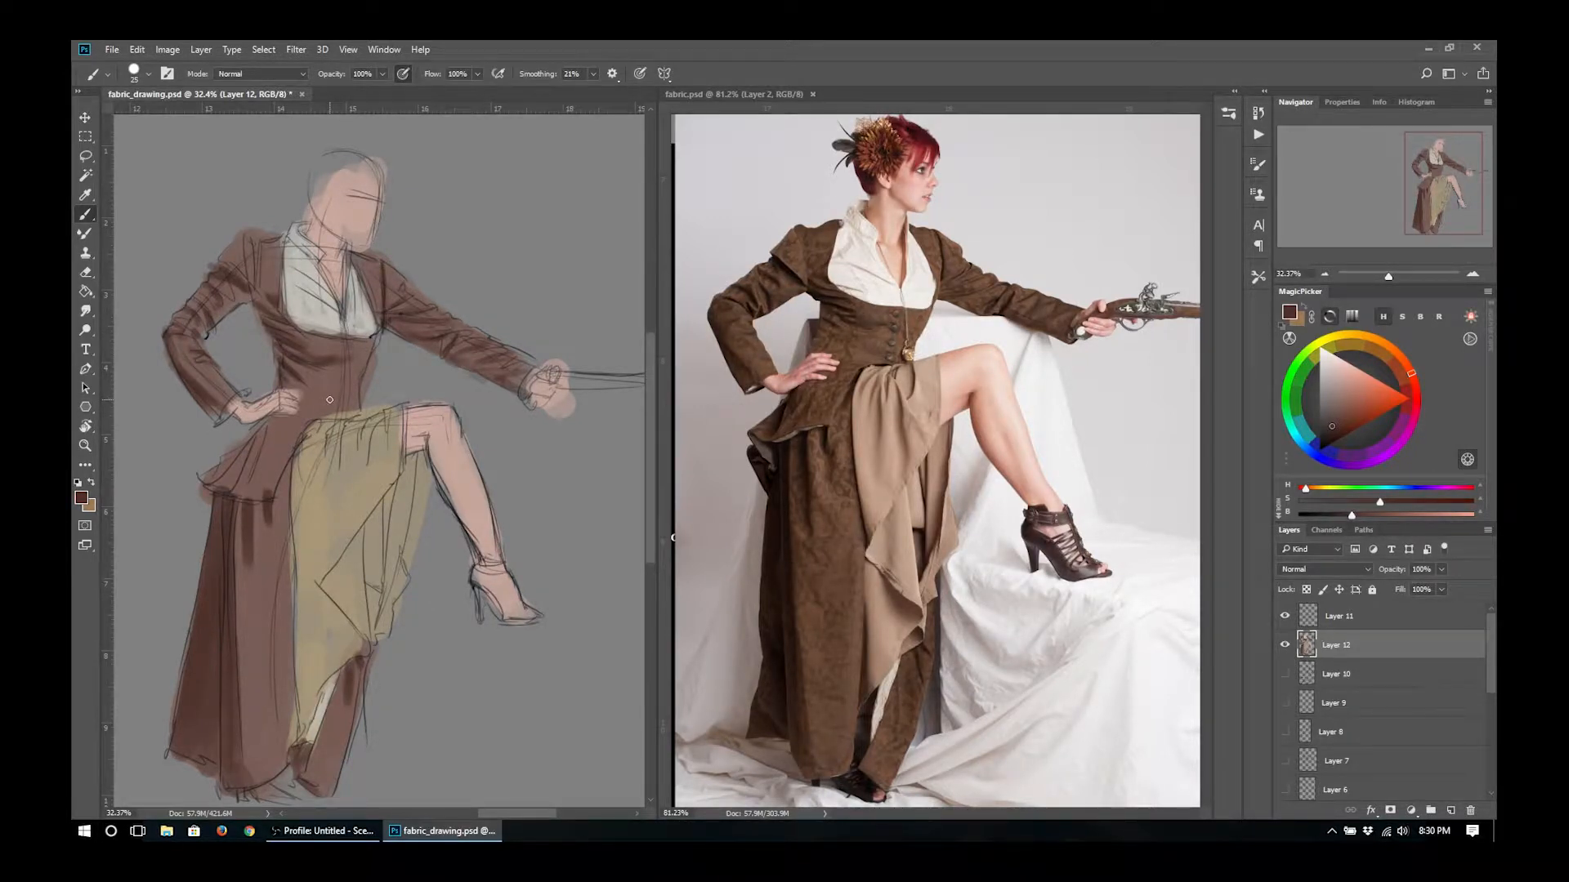
pyautogui.keyDown('alt'); pyautogui.click(341, 536); pyautogui.keyUp('alt')
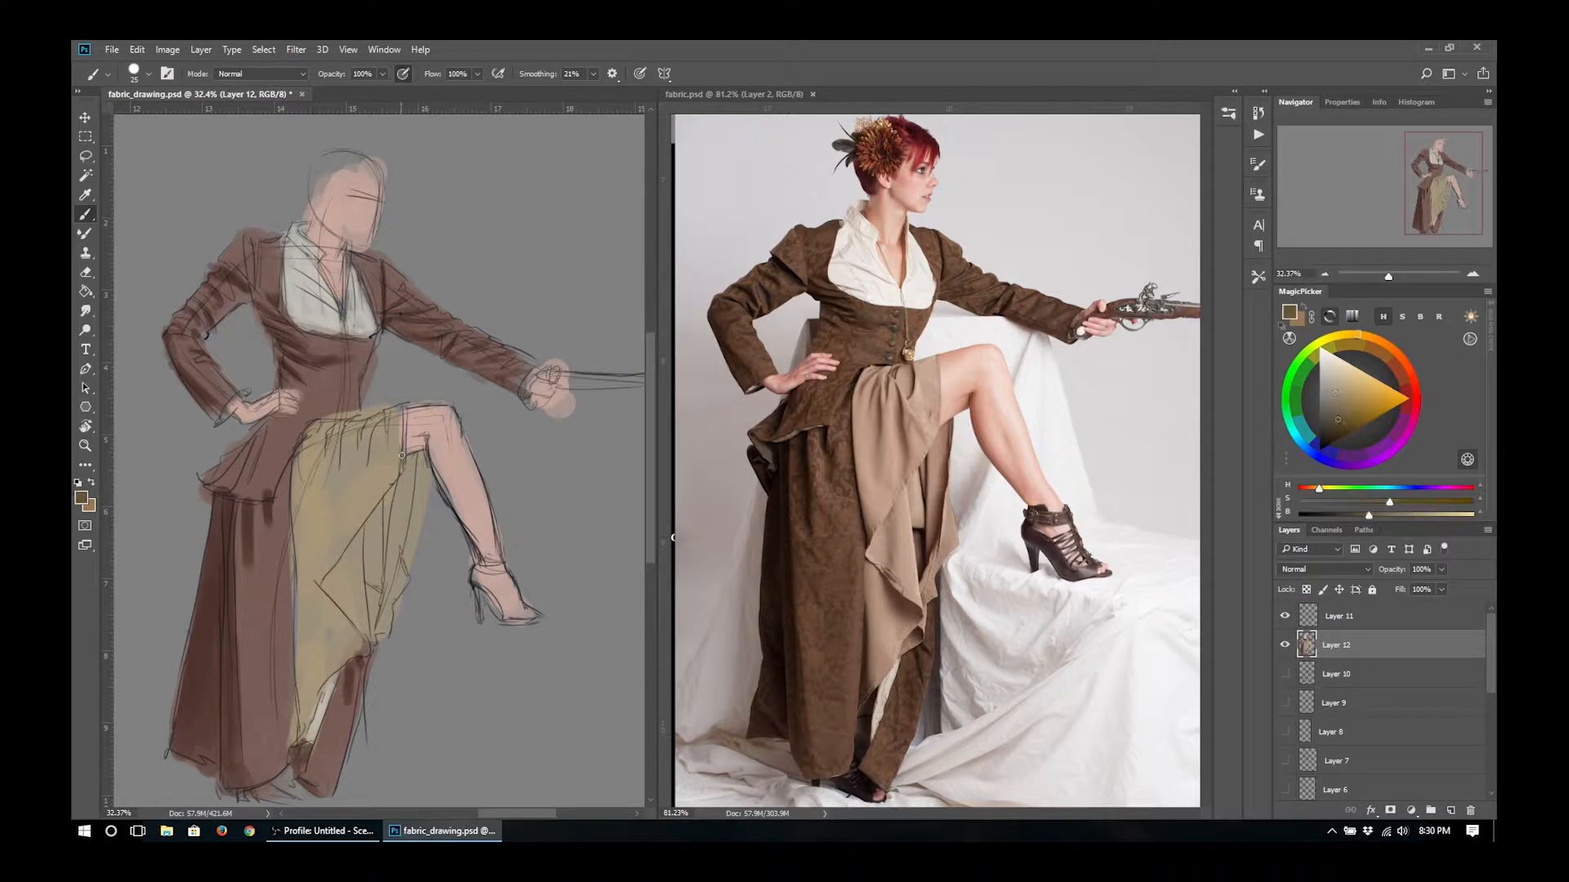
pyautogui.moveTo(404, 535); pyautogui.dragTo(393, 576)
pyautogui.moveTo(416, 459)
pyautogui.mouseDown()
pyautogui.moveTo(375, 625)
pyautogui.moveTo(350, 633)
pyautogui.moveTo(298, 495)
pyautogui.moveTo(313, 593)
pyautogui.mouseUp()
pyautogui.press(']')
pyautogui.press(']')
pyautogui.press(']')
pyautogui.press(']')
pyautogui.moveTo(319, 598)
pyautogui.mouseDown()
pyautogui.moveTo(361, 652)
pyautogui.moveTo(340, 642)
pyautogui.mouseUp()
# - Shade the overskirt's lower inner edge and hem in dark olive brown with a smaller brush
pyautogui.press('[')
pyautogui.press('[')
pyautogui.press('[')
pyautogui.moveTo(298, 628)
pyautogui.mouseDown()
pyautogui.moveTo(303, 738)
pyautogui.moveTo(298, 620)
pyautogui.mouseUp()
pyautogui.moveTo(299, 649); pyautogui.dragTo(307, 712)
pyautogui.moveTo(350, 660); pyautogui.dragTo(338, 667)
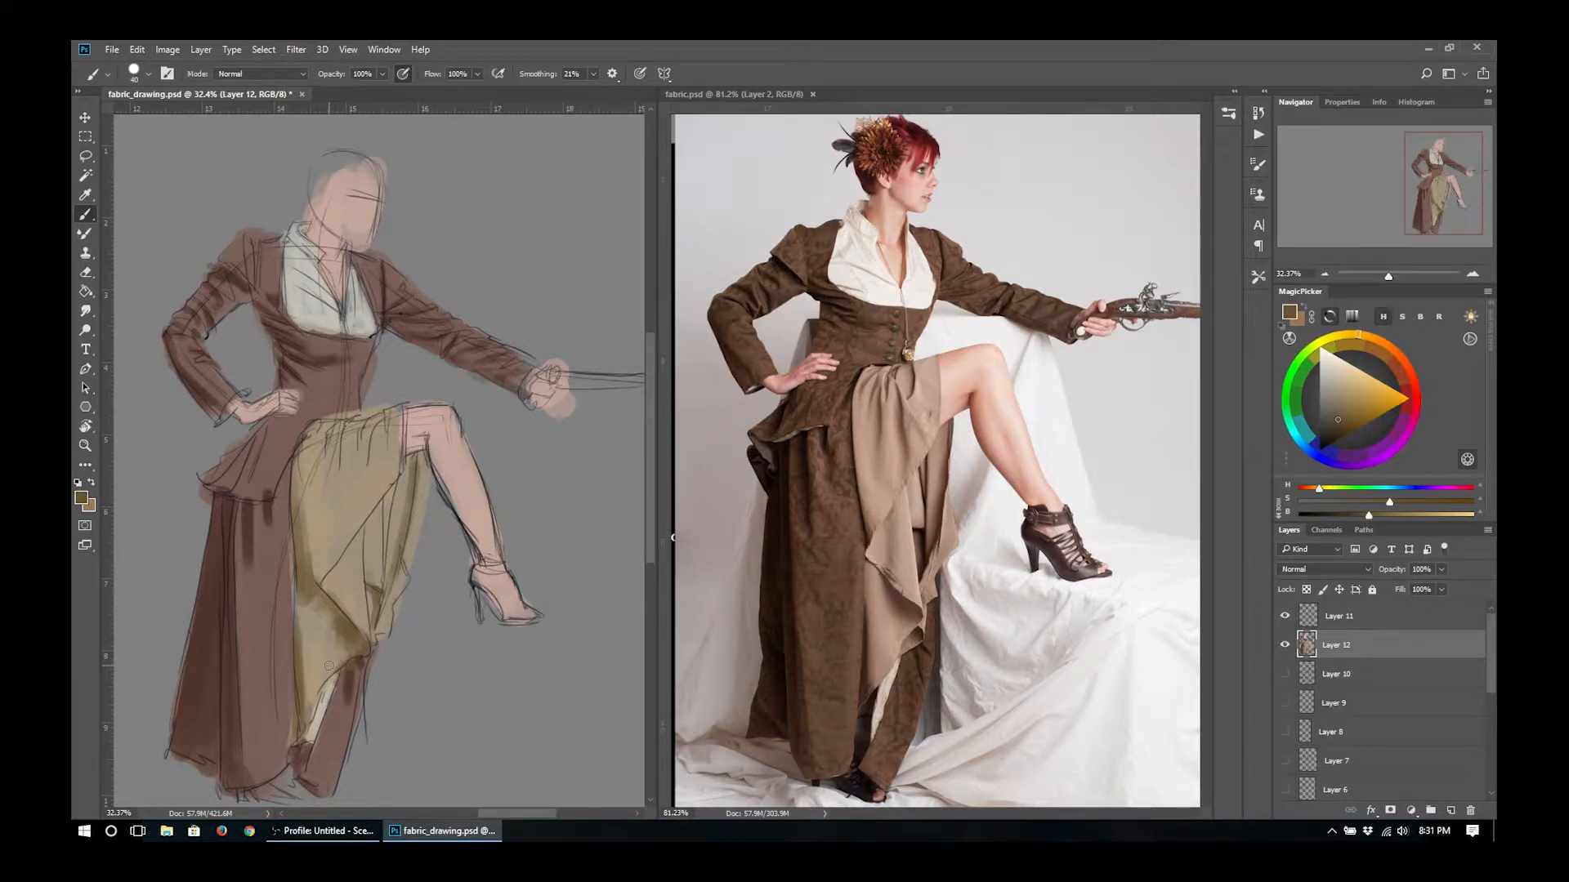
# - Shade the gathered folds below the overskirt's waistline in olive brown and sample tones from its lower folds
pyautogui.press('[')
pyautogui.press('[')
pyautogui.moveTo(378, 413); pyautogui.dragTo(369, 446)
pyautogui.moveTo(351, 433); pyautogui.dragTo(353, 516)
pyautogui.moveTo(331, 427)
pyautogui.mouseDown()
pyautogui.moveTo(324, 500)
pyautogui.moveTo(311, 451)
pyautogui.moveTo(347, 426)
pyautogui.moveTo(300, 474)
pyautogui.mouseUp()
pyautogui.press('[')
pyautogui.press(']')
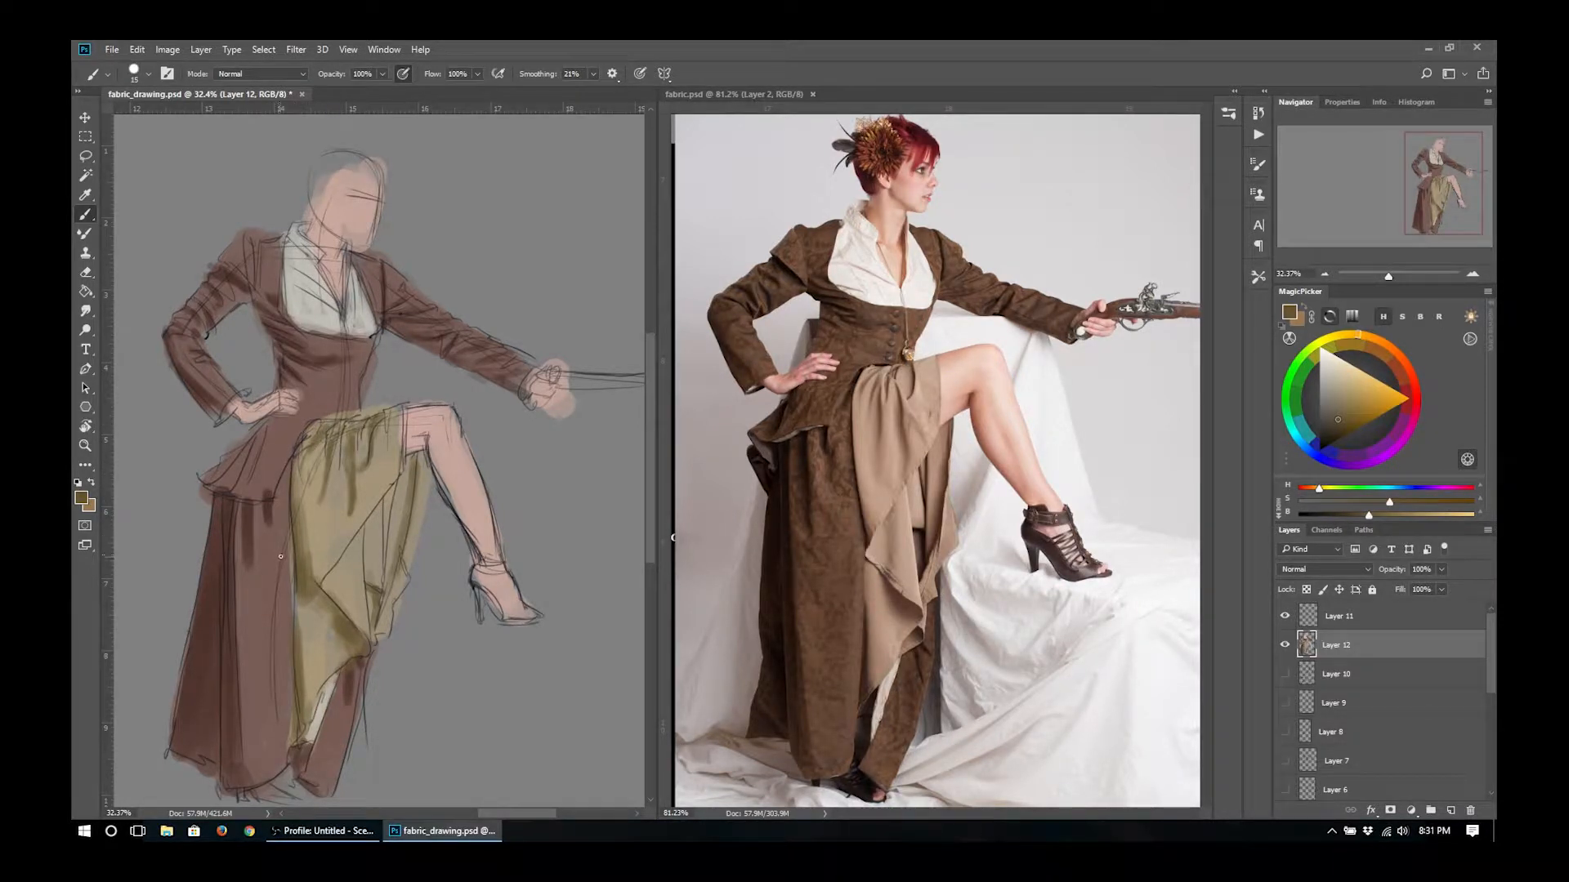
pyautogui.keyDown('alt'); pyautogui.click(352, 667); pyautogui.keyUp('alt')
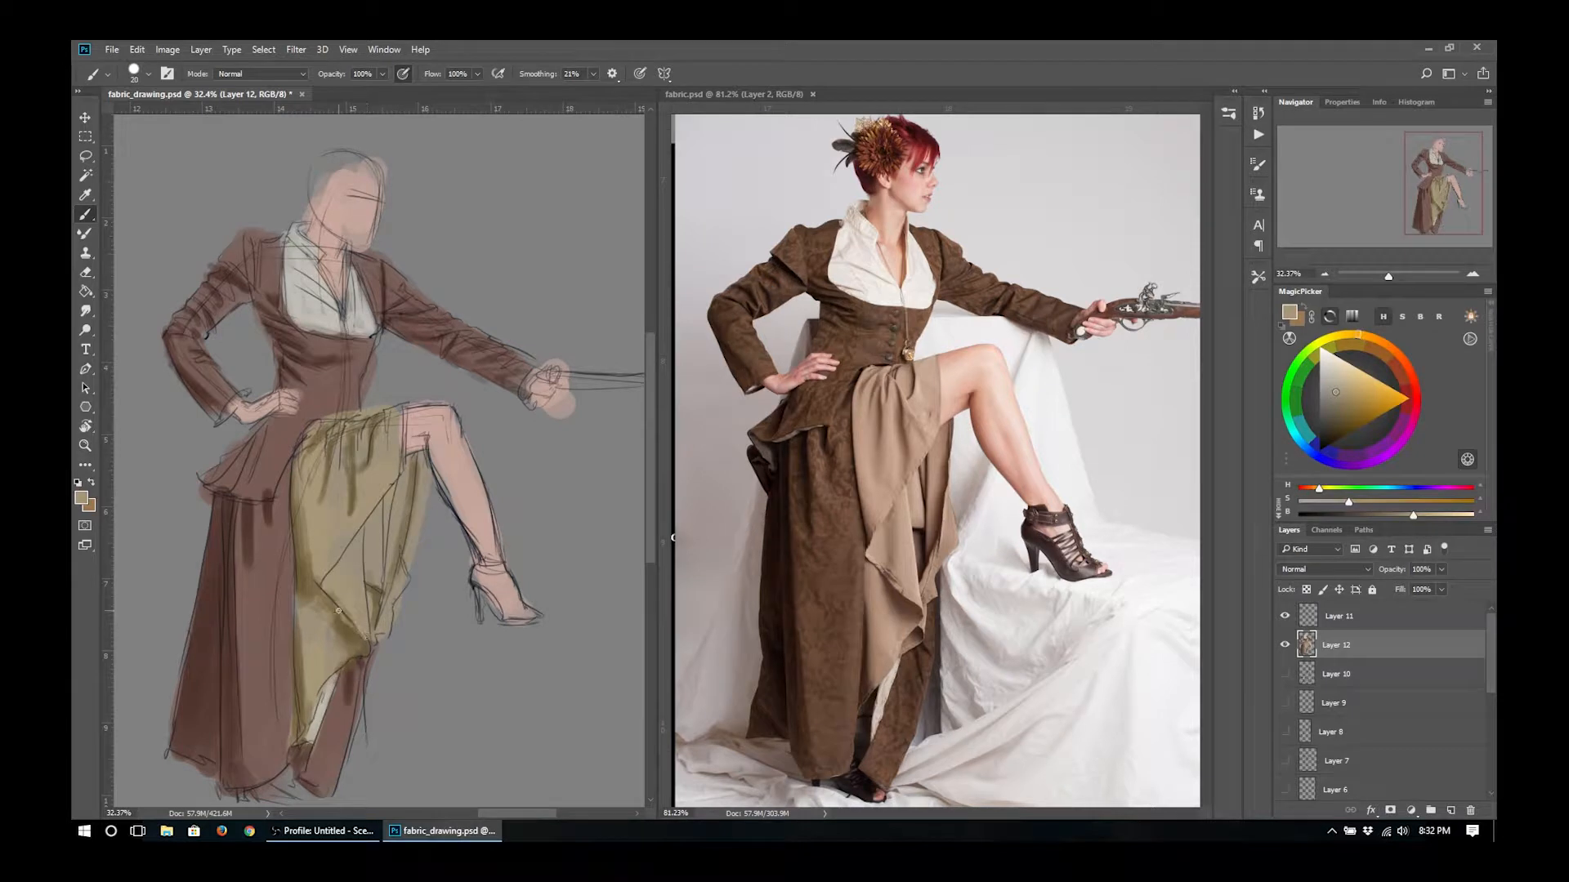
pyautogui.keyDown('alt'); pyautogui.click(366, 586); pyautogui.keyUp('alt')
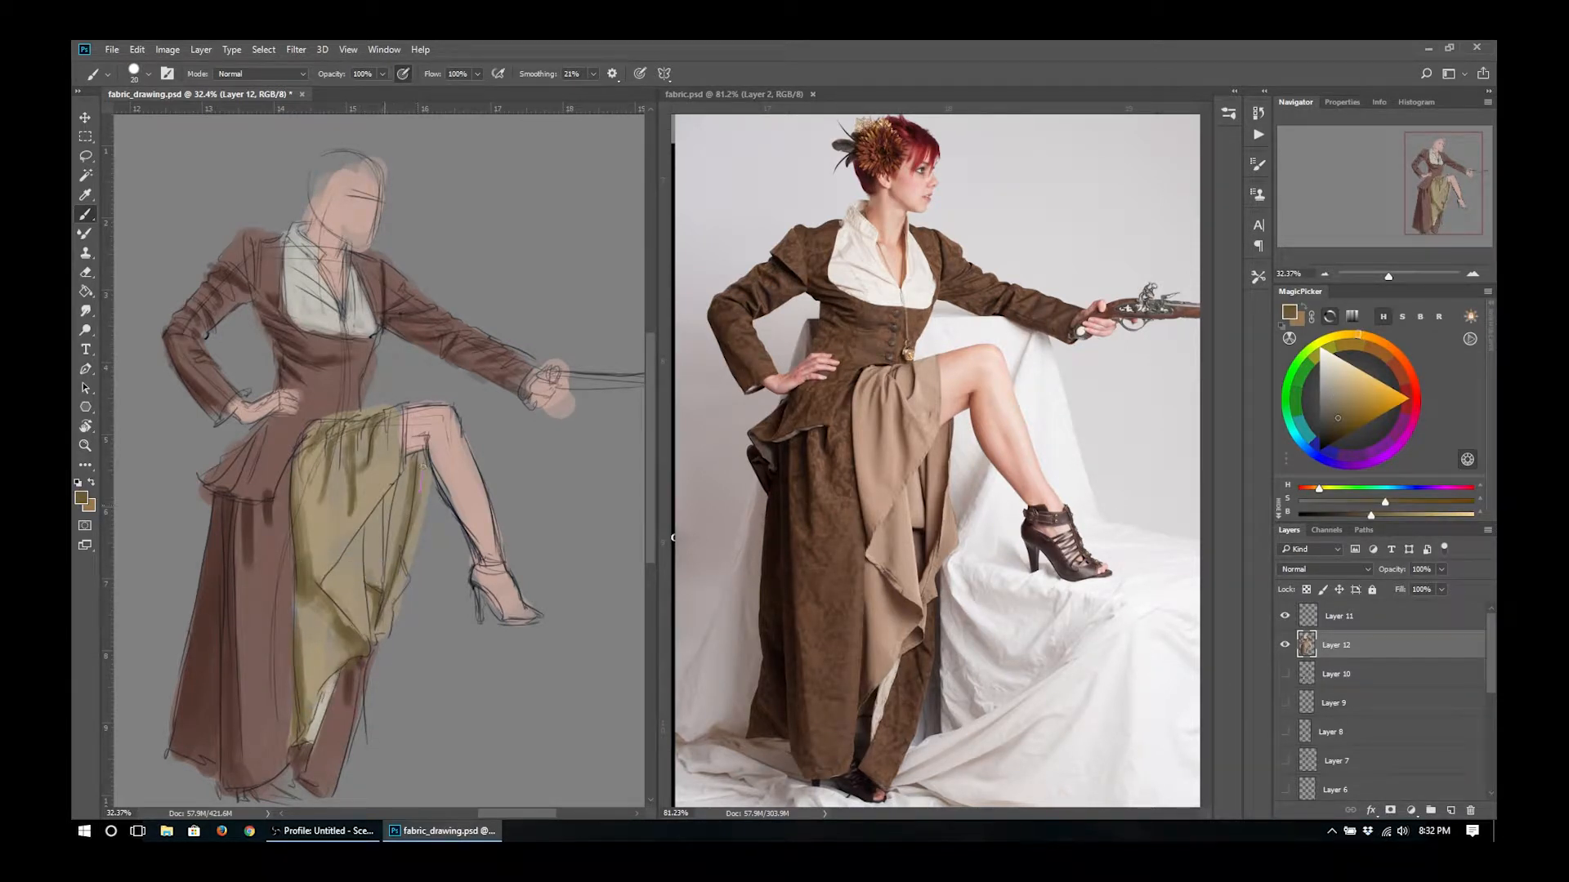
# - Shade the underside of the raised thigh and the back of the calf with a darker brownish skin tone
pyautogui.keyDown('alt'); pyautogui.click(421, 436); pyautogui.keyUp('alt')
pyautogui.press(']')
pyautogui.moveTo(422, 436); pyautogui.dragTo(479, 559)
pyautogui.moveTo(446, 509); pyautogui.dragTo(490, 572)
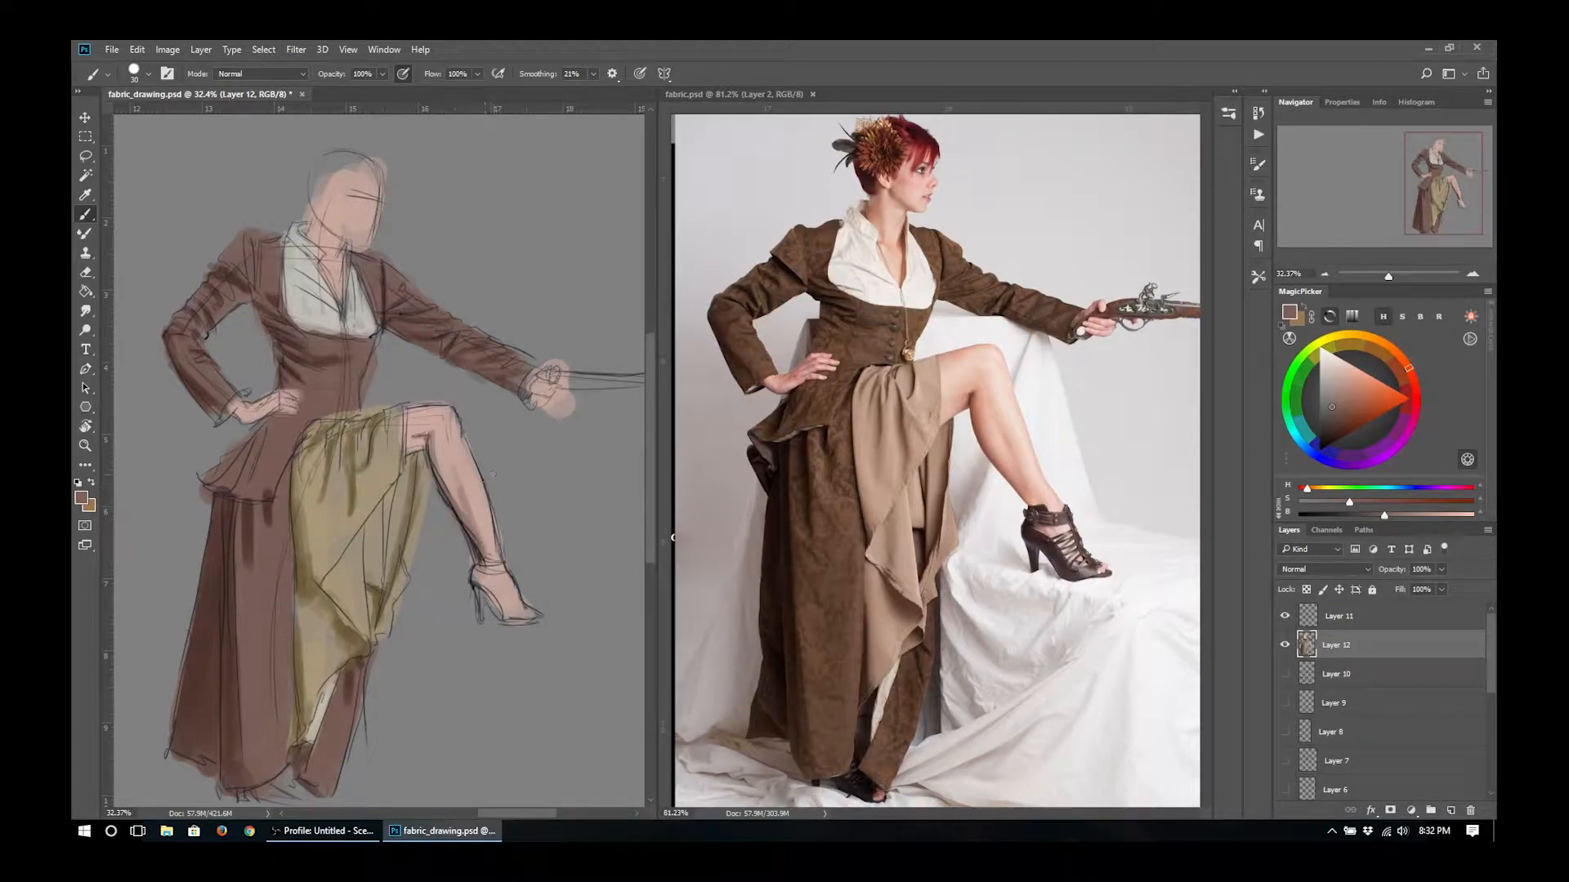
# - Choose a lighter reddish tone and add highlights to the jacket bodice and outstretched sleeve
pyautogui.click(1340, 390)
pyautogui.moveTo(330, 340)
pyautogui.mouseDown()
pyautogui.moveTo(375, 266)
pyautogui.moveTo(401, 271)
pyautogui.moveTo(418, 302)
pyautogui.moveTo(408, 332)
pyautogui.moveTo(478, 337)
pyautogui.mouseUp()
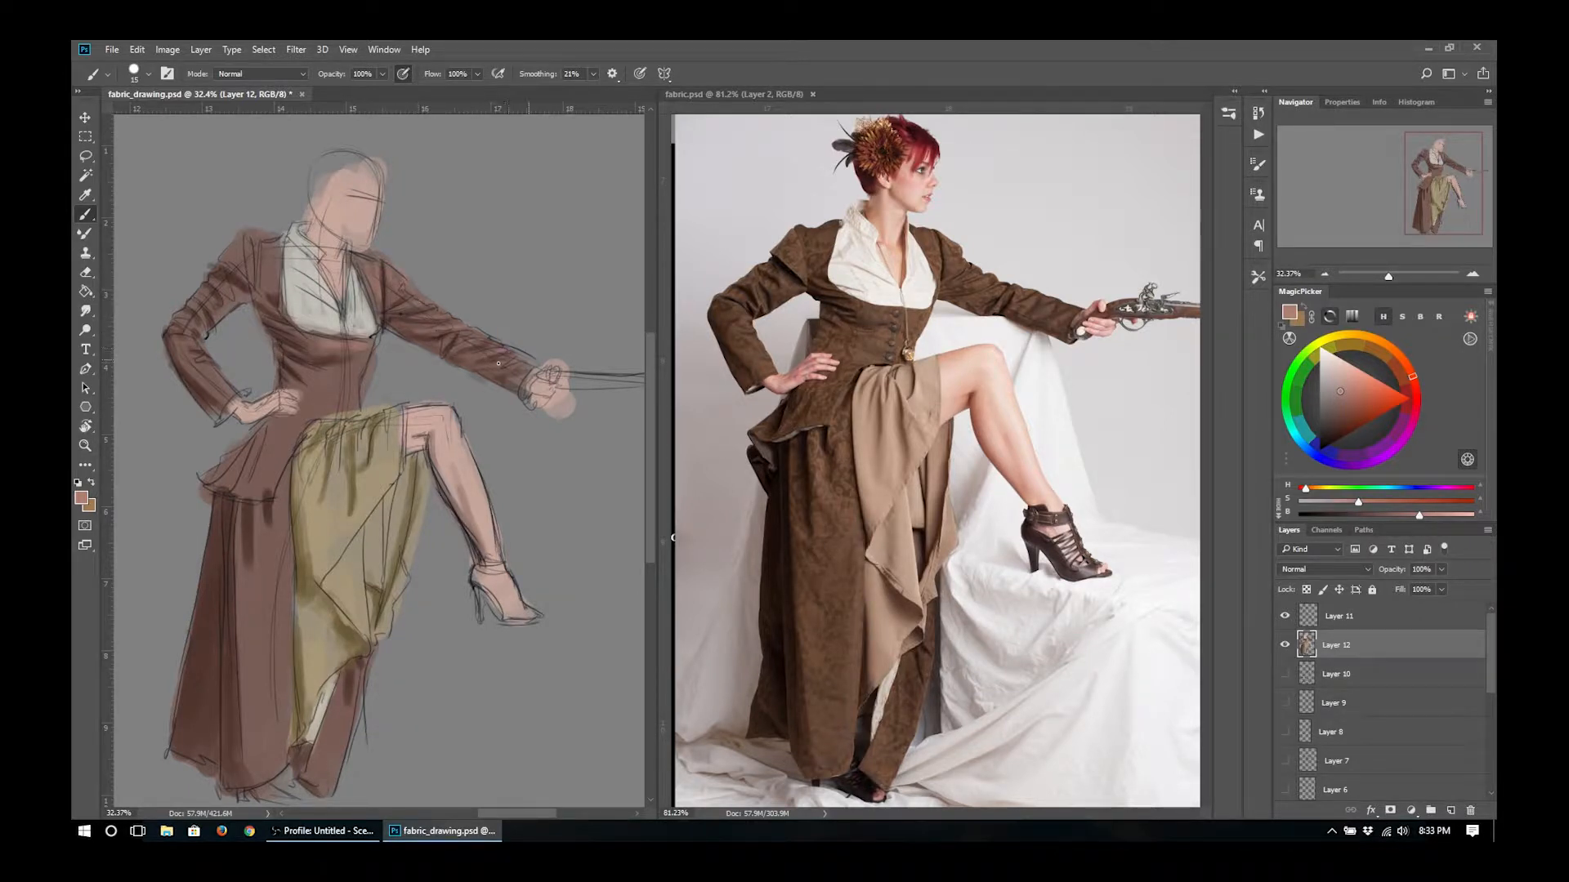
# - Sample the skirt's reddish brown and paint fold shadows on the flared jacket hem with a larger brush
pyautogui.press(']')
pyautogui.press(']')
pyautogui.keyDown('alt'); pyautogui.click(219, 558); pyautogui.keyUp('alt')
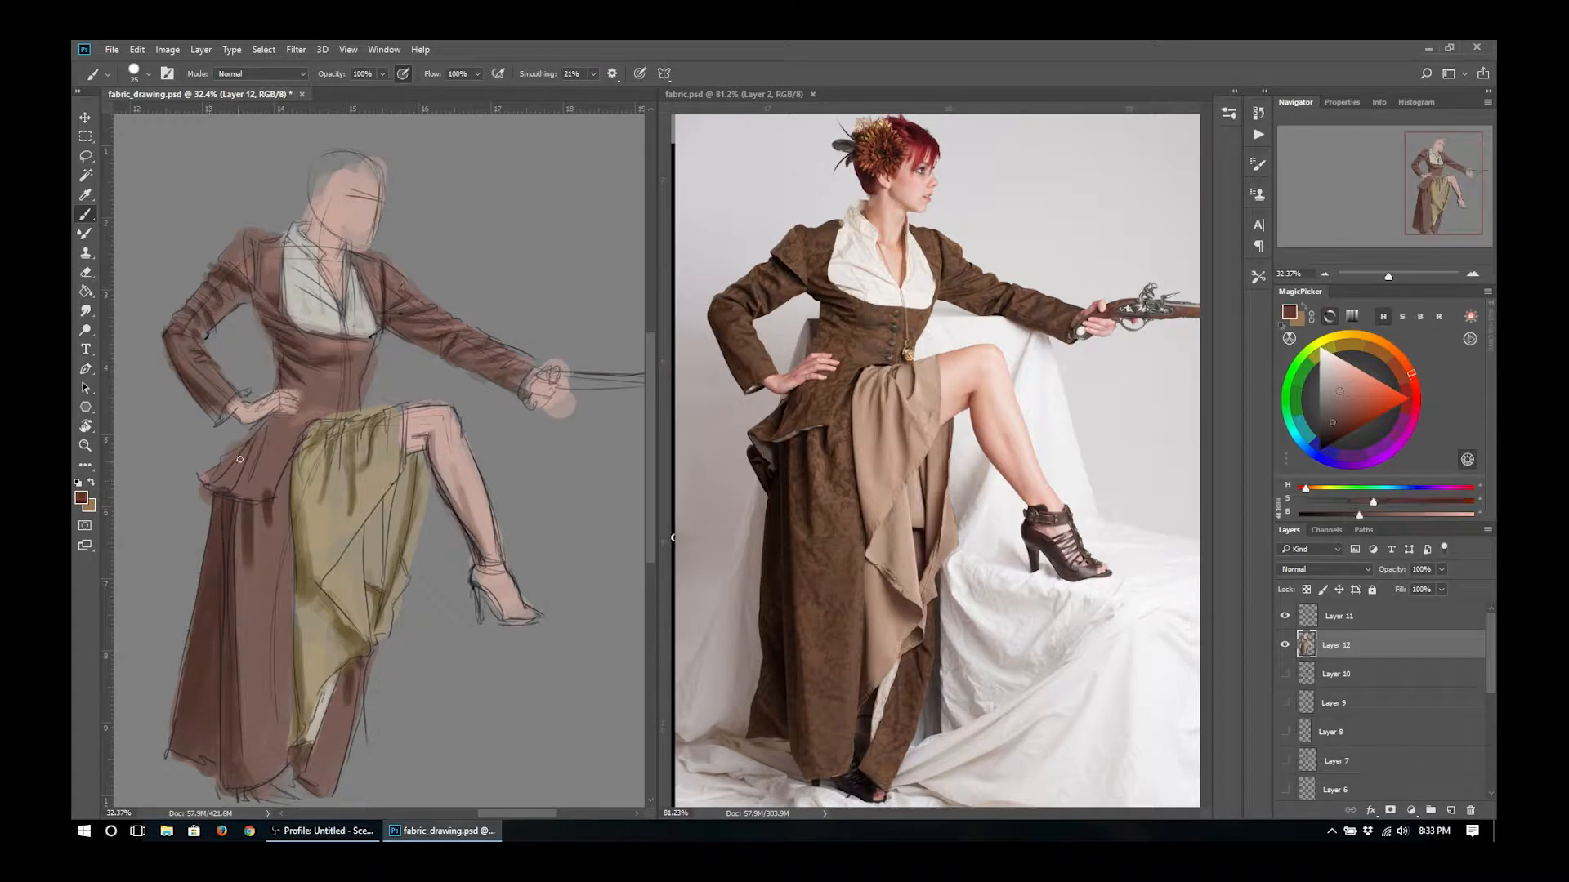
pyautogui.moveTo(250, 434)
pyautogui.mouseDown()
pyautogui.moveTo(214, 480)
pyautogui.moveTo(246, 461)
pyautogui.mouseUp()
pyautogui.moveTo(310, 426); pyautogui.dragTo(278, 482)
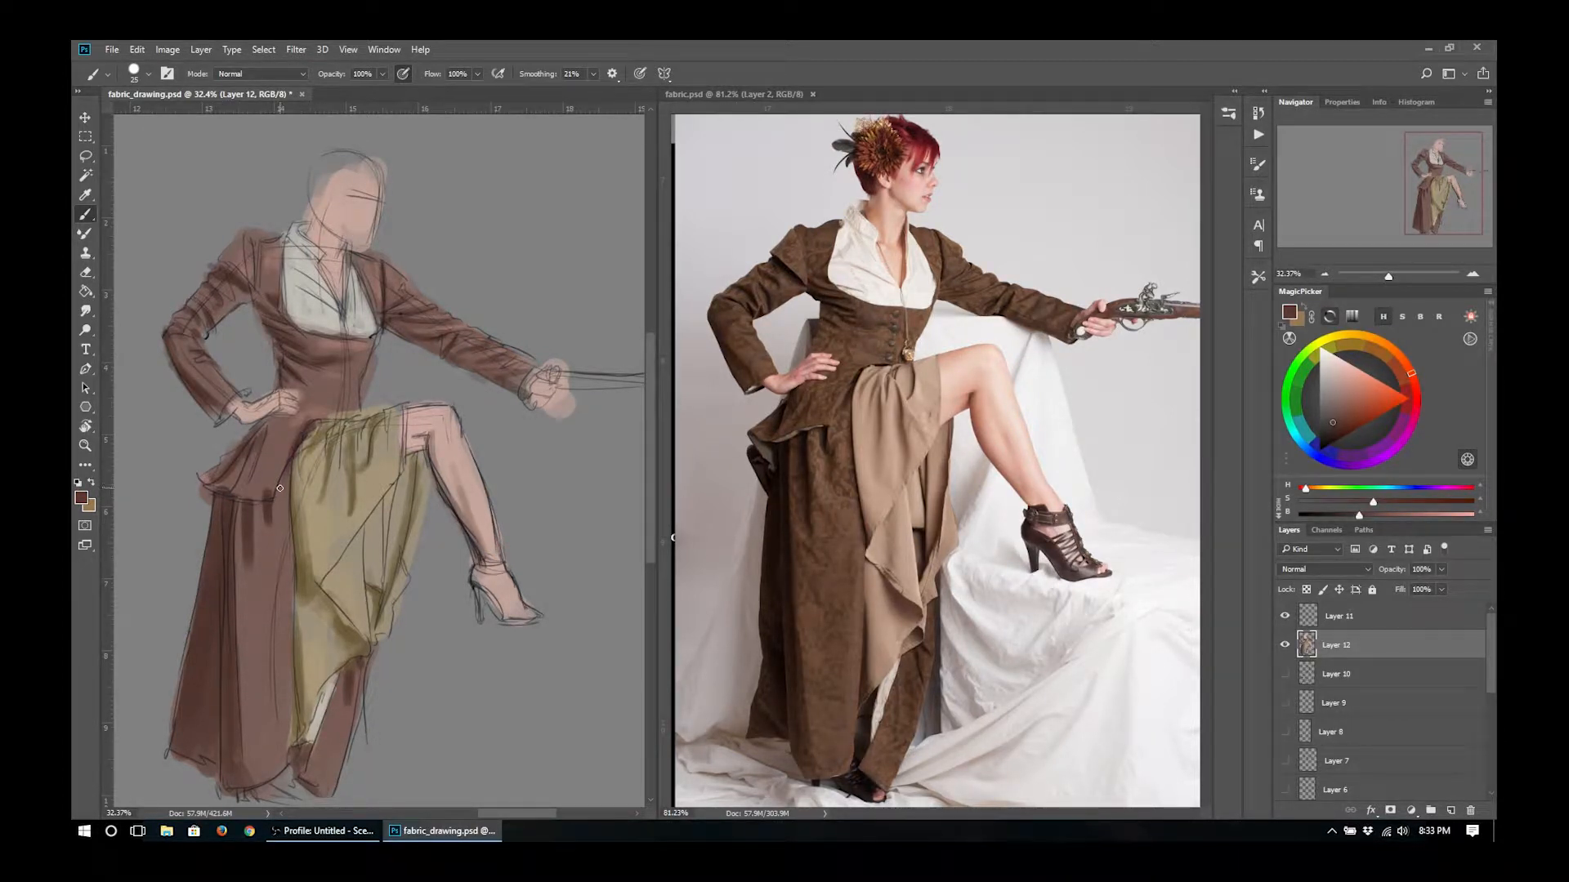
# - Deepen the shadow on the flared jacket hem and paint a pale lining edge along it with sampled tones
pyautogui.moveTo(295, 450); pyautogui.dragTo(279, 480)
pyautogui.keyDown('alt'); pyautogui.click(269, 496); pyautogui.keyUp('alt')
pyautogui.moveTo(305, 753); pyautogui.dragTo(318, 744)
pyautogui.keyDown('alt'); pyautogui.click(317, 705); pyautogui.keyUp('alt')
pyautogui.press(']')
pyautogui.press(']')
pyautogui.press(']')
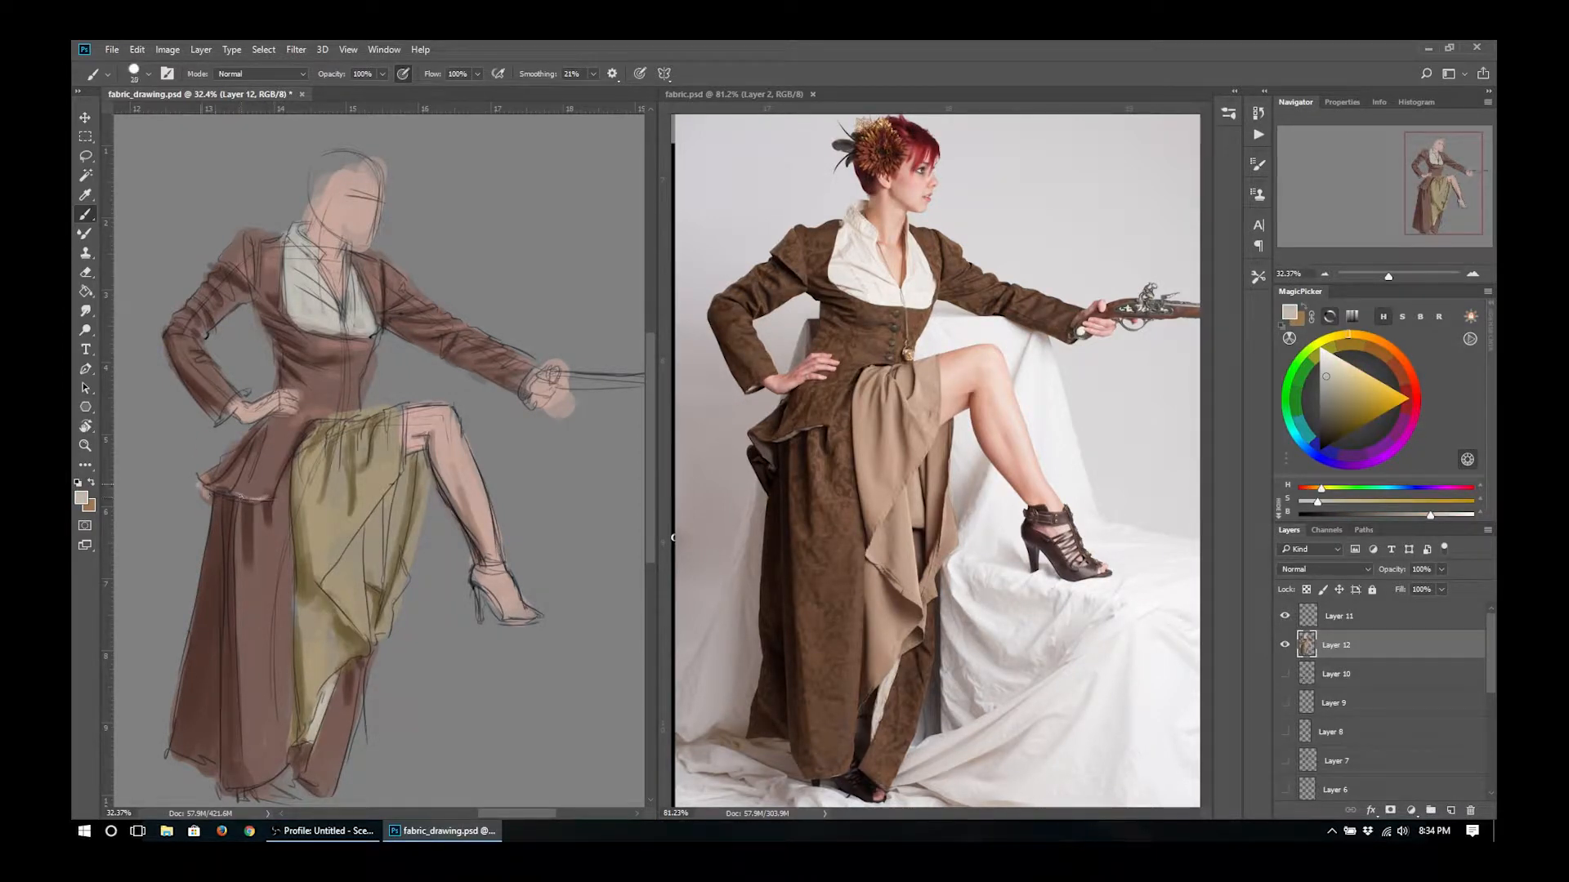
pyautogui.keyDown('alt'); pyautogui.click(203, 492); pyautogui.keyUp('alt')
pyautogui.moveTo(201, 493)
pyautogui.mouseDown()
pyautogui.moveTo(221, 520)
pyautogui.moveTo(199, 493)
pyautogui.mouseUp()
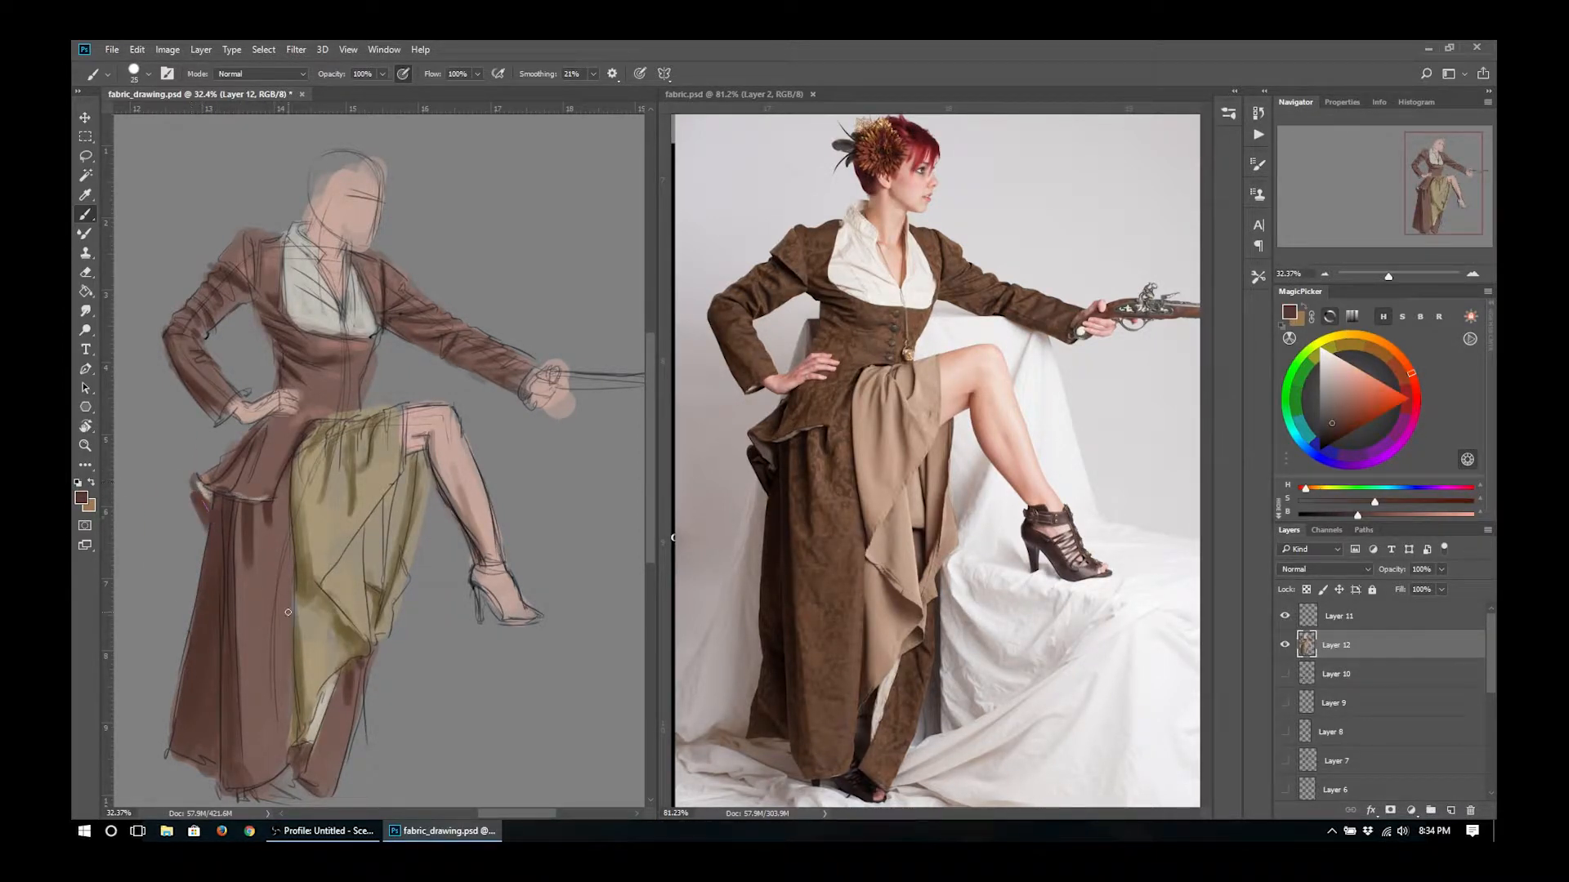
# - Choose a lighter pink skin tone and paint highlights along the raised thigh, knee, shin and foot
pyautogui.keyDown('alt'); pyautogui.click(472, 523); pyautogui.keyUp('alt')
pyautogui.click(1334, 363)
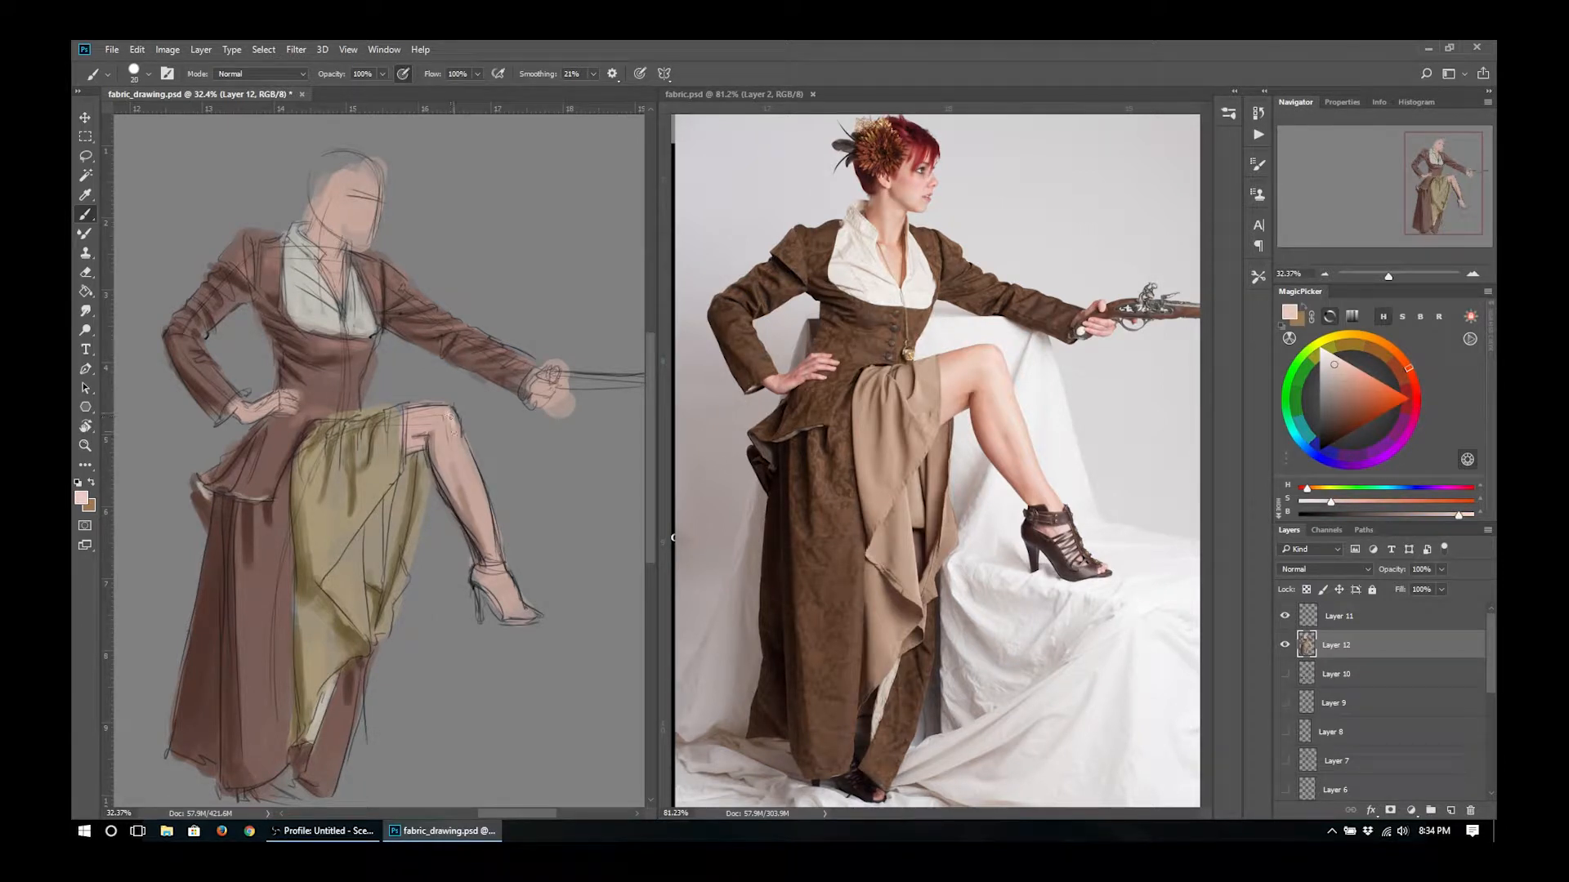
pyautogui.moveTo(451, 419); pyautogui.dragTo(493, 549)
pyautogui.press(']')
pyautogui.press(']')
pyautogui.press(']')
pyautogui.moveTo(440, 415); pyautogui.dragTo(412, 420)
pyautogui.moveTo(466, 475); pyautogui.dragTo(507, 584)
pyautogui.press('[')
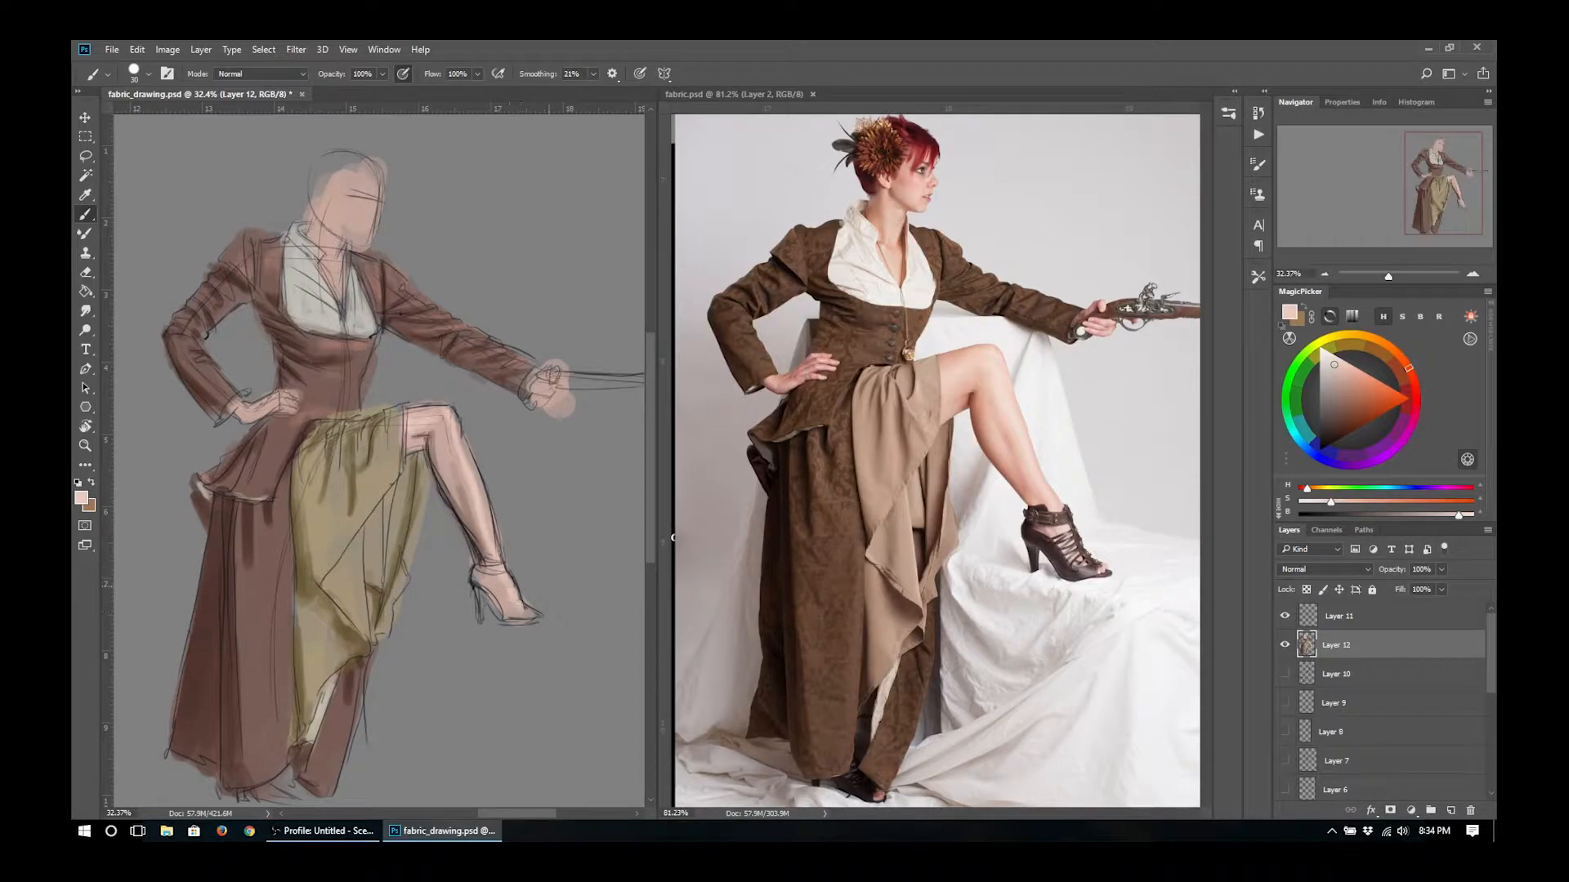
# - Erase stray colour along the figure's outer edges and repaint the long skirt's outer edge in sampled reddish brown
pyautogui.rightClick(394, 364)
pyautogui.click(430, 340)
pyautogui.moveTo(379, 356); pyautogui.dragTo(368, 399)
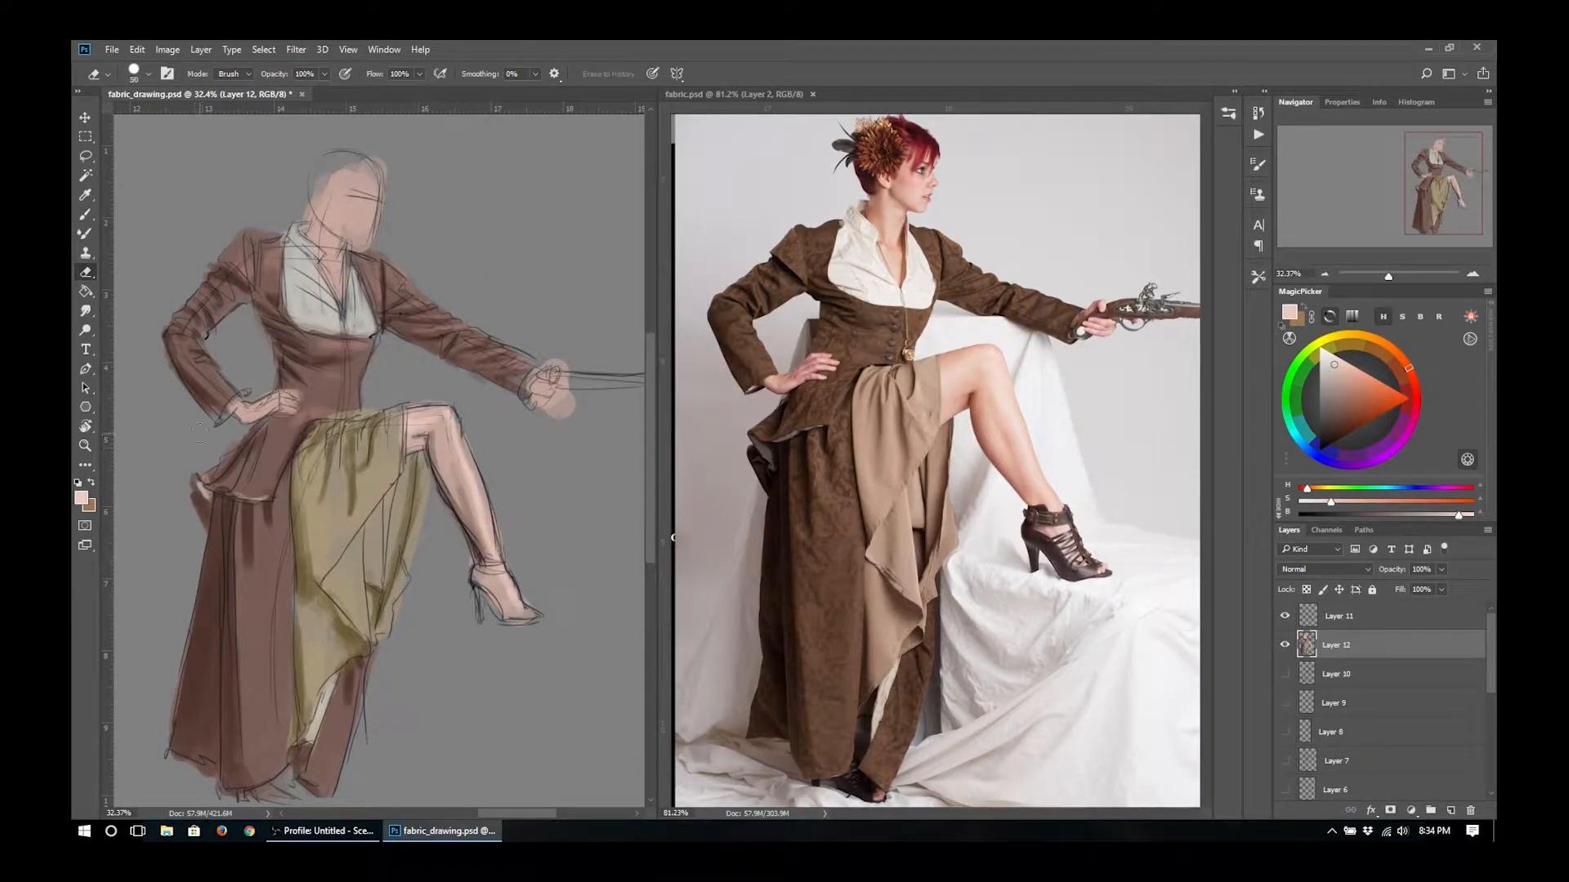
pyautogui.moveTo(181, 625)
pyautogui.mouseDown()
pyautogui.moveTo(173, 737)
pyautogui.moveTo(189, 704)
pyautogui.mouseUp()
pyautogui.press('b')
pyautogui.keyDown('alt'); pyautogui.click(196, 705); pyautogui.keyUp('alt')
pyautogui.moveTo(208, 564)
pyautogui.mouseDown()
pyautogui.moveTo(170, 760)
pyautogui.moveTo(174, 742)
pyautogui.mouseUp()
pyautogui.moveTo(190, 652); pyautogui.dragTo(182, 699)
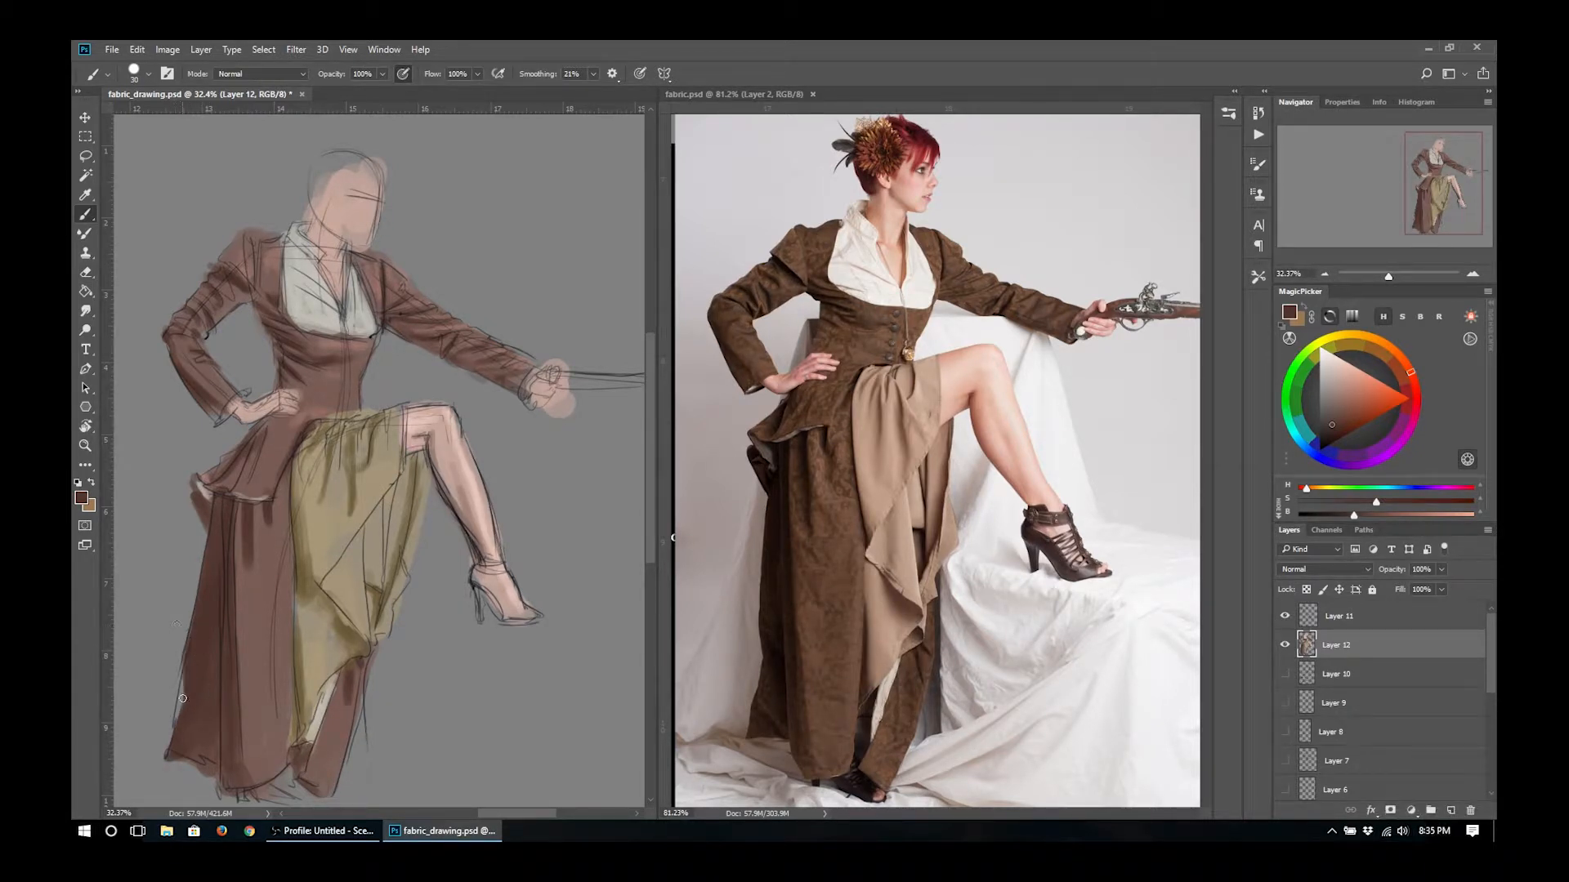
# - Choose a darker reddish brown and paint vertical fold shadows down the long skirt and beneath the overskirt's point
pyautogui.press('[')
pyautogui.click(1331, 434)
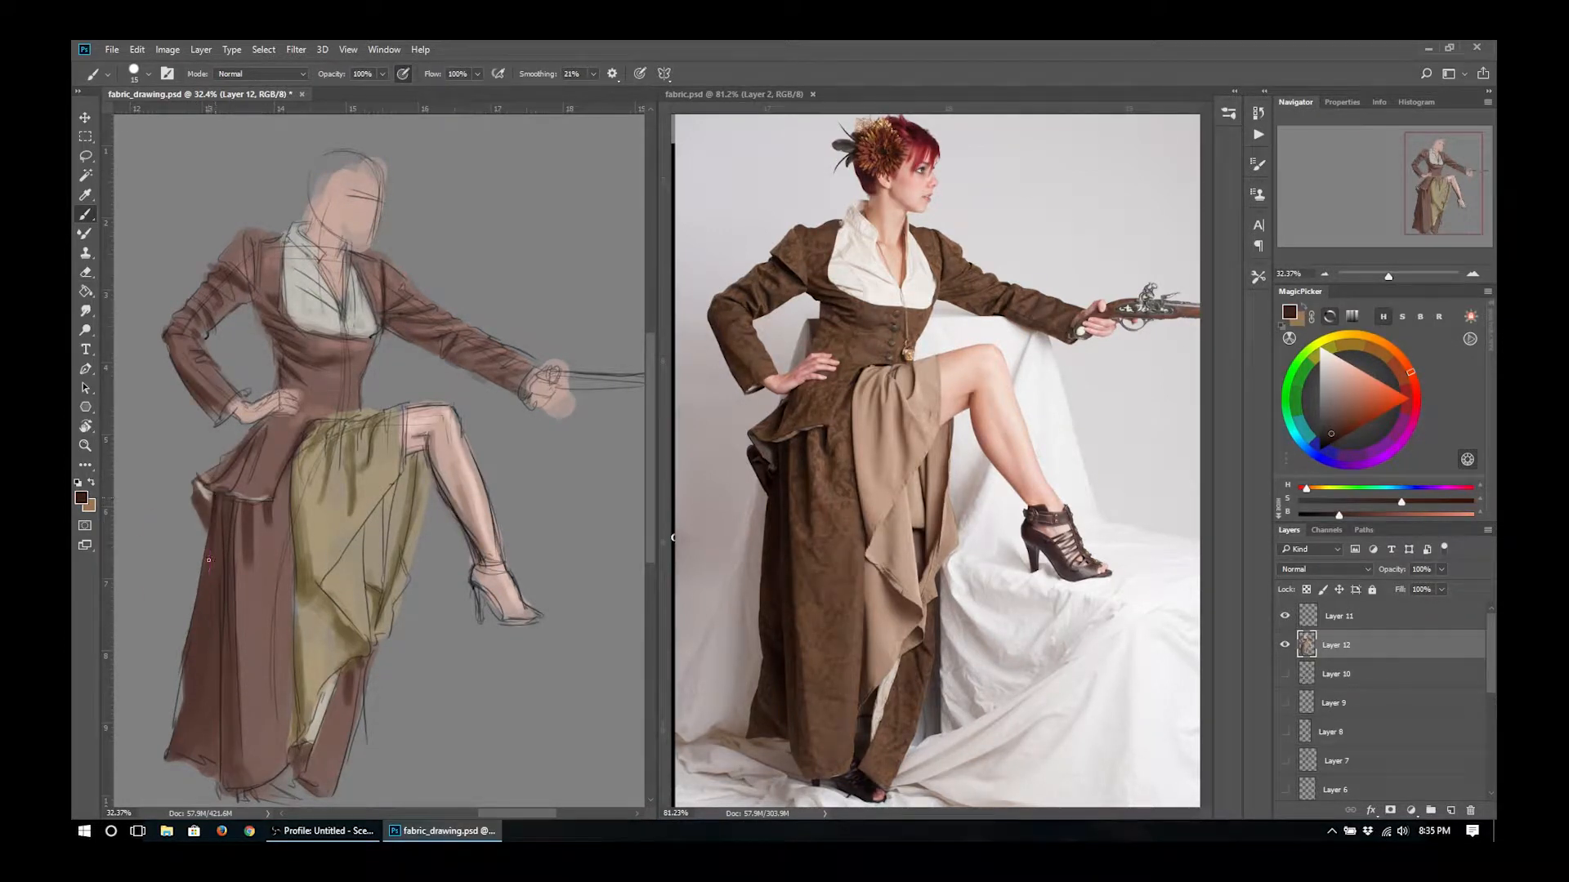
pyautogui.moveTo(226, 549)
pyautogui.mouseDown()
pyautogui.moveTo(230, 499)
pyautogui.moveTo(217, 609)
pyautogui.moveTo(195, 501)
pyautogui.moveTo(201, 585)
pyautogui.moveTo(211, 563)
pyautogui.moveTo(186, 688)
pyautogui.moveTo(214, 511)
pyautogui.moveTo(190, 679)
pyautogui.moveTo(256, 533)
pyautogui.moveTo(214, 567)
pyautogui.mouseUp()
pyautogui.press(']')
pyautogui.press(']')
pyautogui.press(']')
pyautogui.moveTo(192, 719); pyautogui.dragTo(203, 768)
pyautogui.moveTo(196, 684); pyautogui.dragTo(208, 718)
pyautogui.moveTo(231, 568); pyautogui.dragTo(239, 773)
pyautogui.press('[')
pyautogui.press('[')
pyautogui.moveTo(344, 682); pyautogui.dragTo(348, 660)
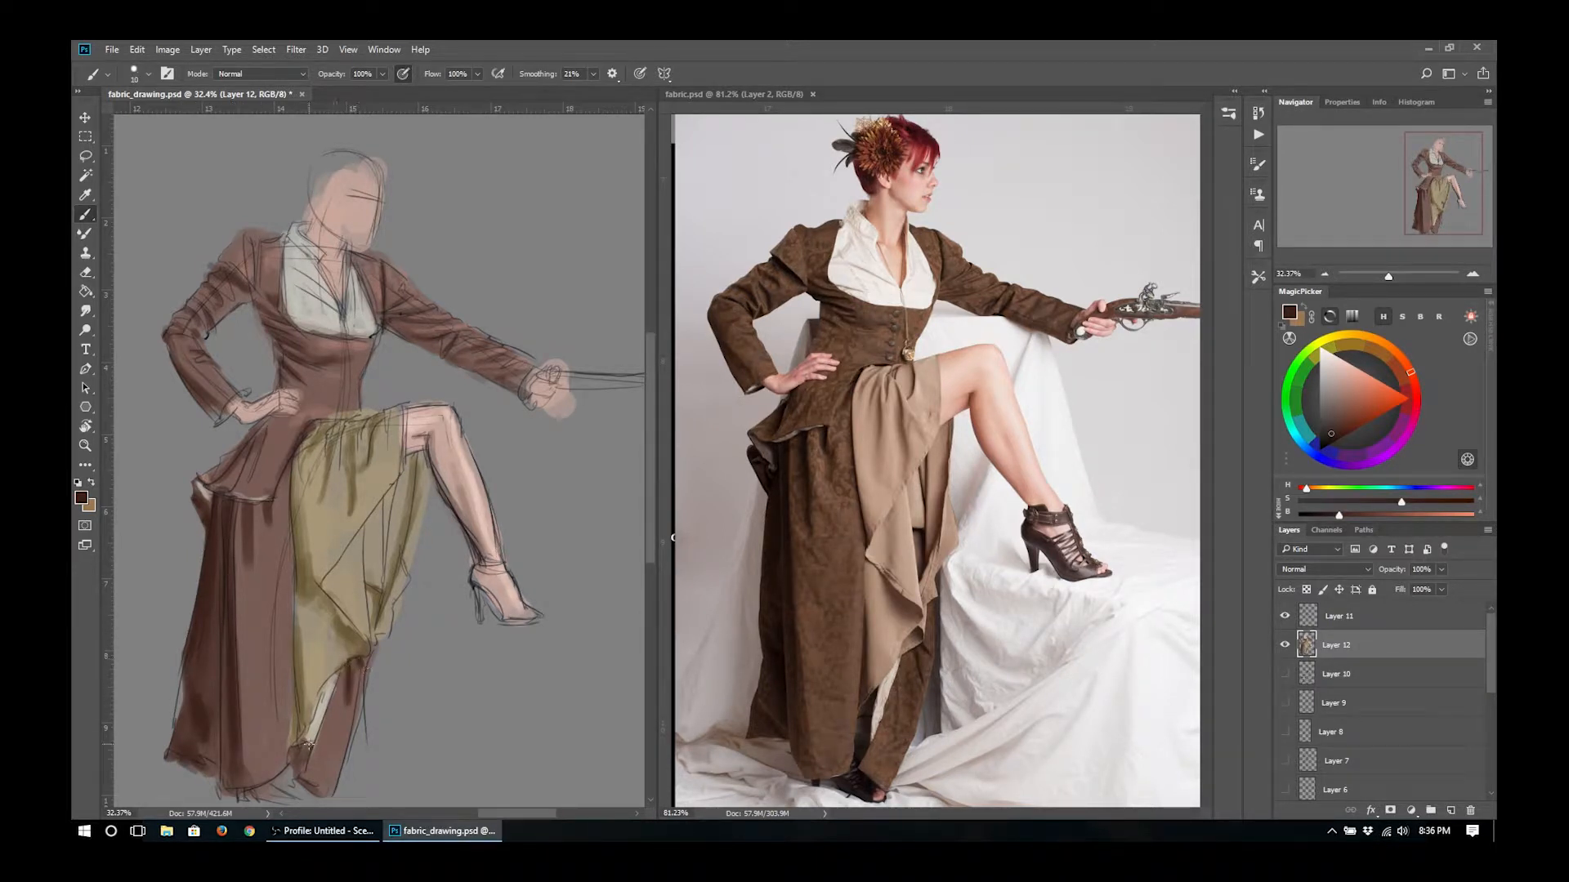
# - Sample a dark tone from the reference's skirt hem and shade the opening at the overskirt's lowest tip
pyautogui.keyDown('alt'); pyautogui.click(840, 787); pyautogui.keyUp('alt')
pyautogui.press(']')
pyautogui.press(']')
pyautogui.press(']')
pyautogui.press(']')
pyautogui.press(']')
pyautogui.moveTo(310, 724); pyautogui.dragTo(307, 749)
pyautogui.moveTo(307, 729); pyautogui.dragTo(296, 768)
# - Sample a light beige from the reference and paint highlights on the overskirt's central drape and upper folds
pyautogui.keyDown('alt'); pyautogui.click(317, 568); pyautogui.keyUp('alt')
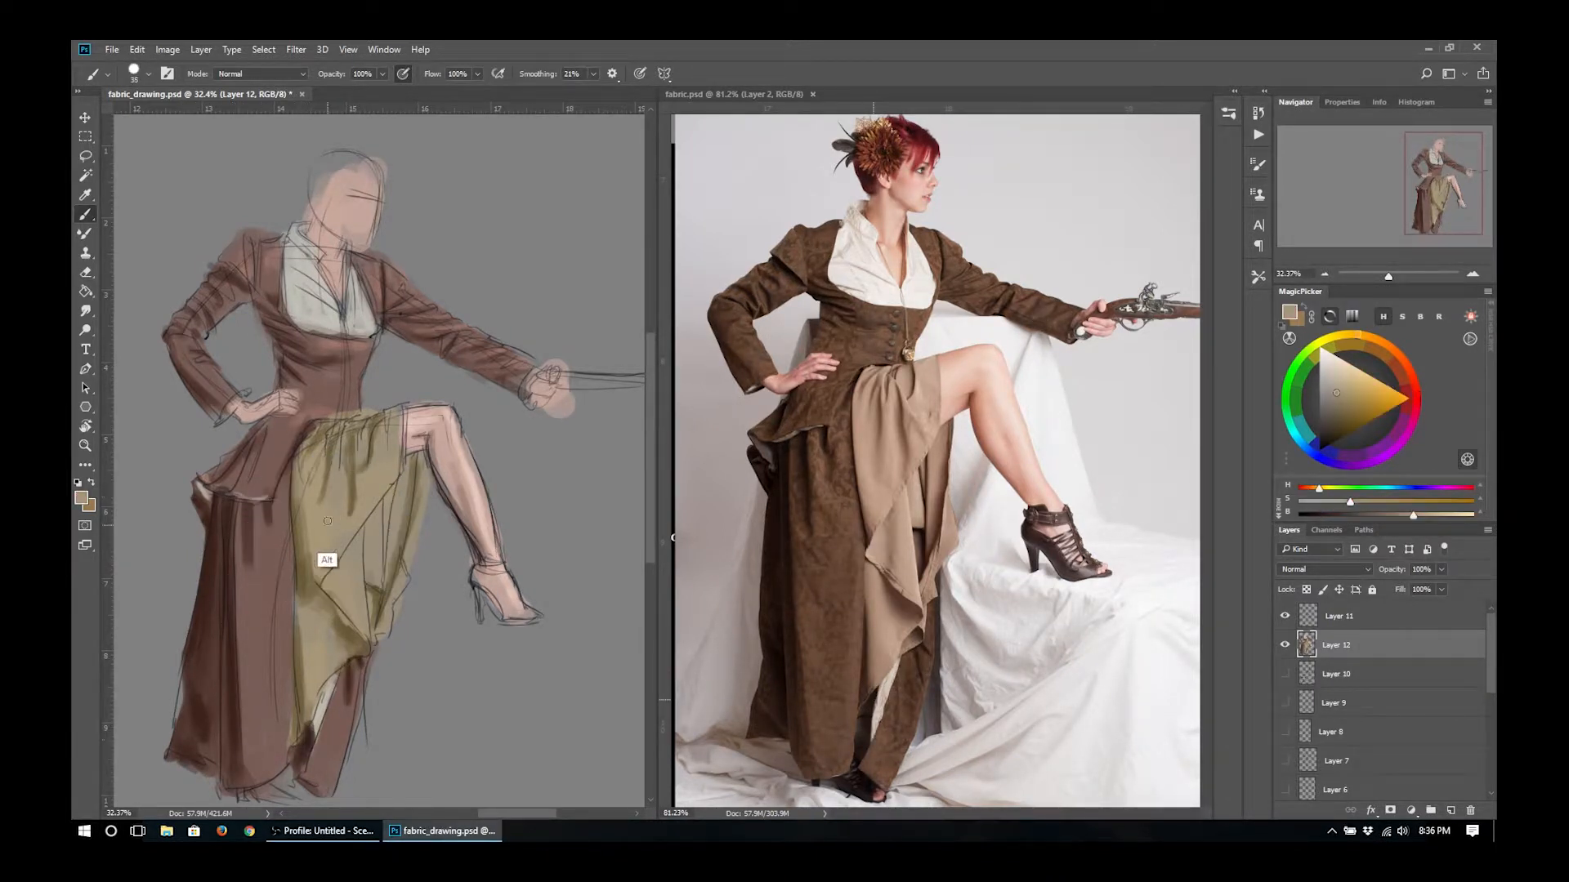
pyautogui.keyDown('alt'); pyautogui.click(875, 702); pyautogui.keyUp('alt')
pyautogui.press('[')
pyautogui.press('[')
pyautogui.press('[')
pyautogui.moveTo(356, 531); pyautogui.dragTo(369, 631)
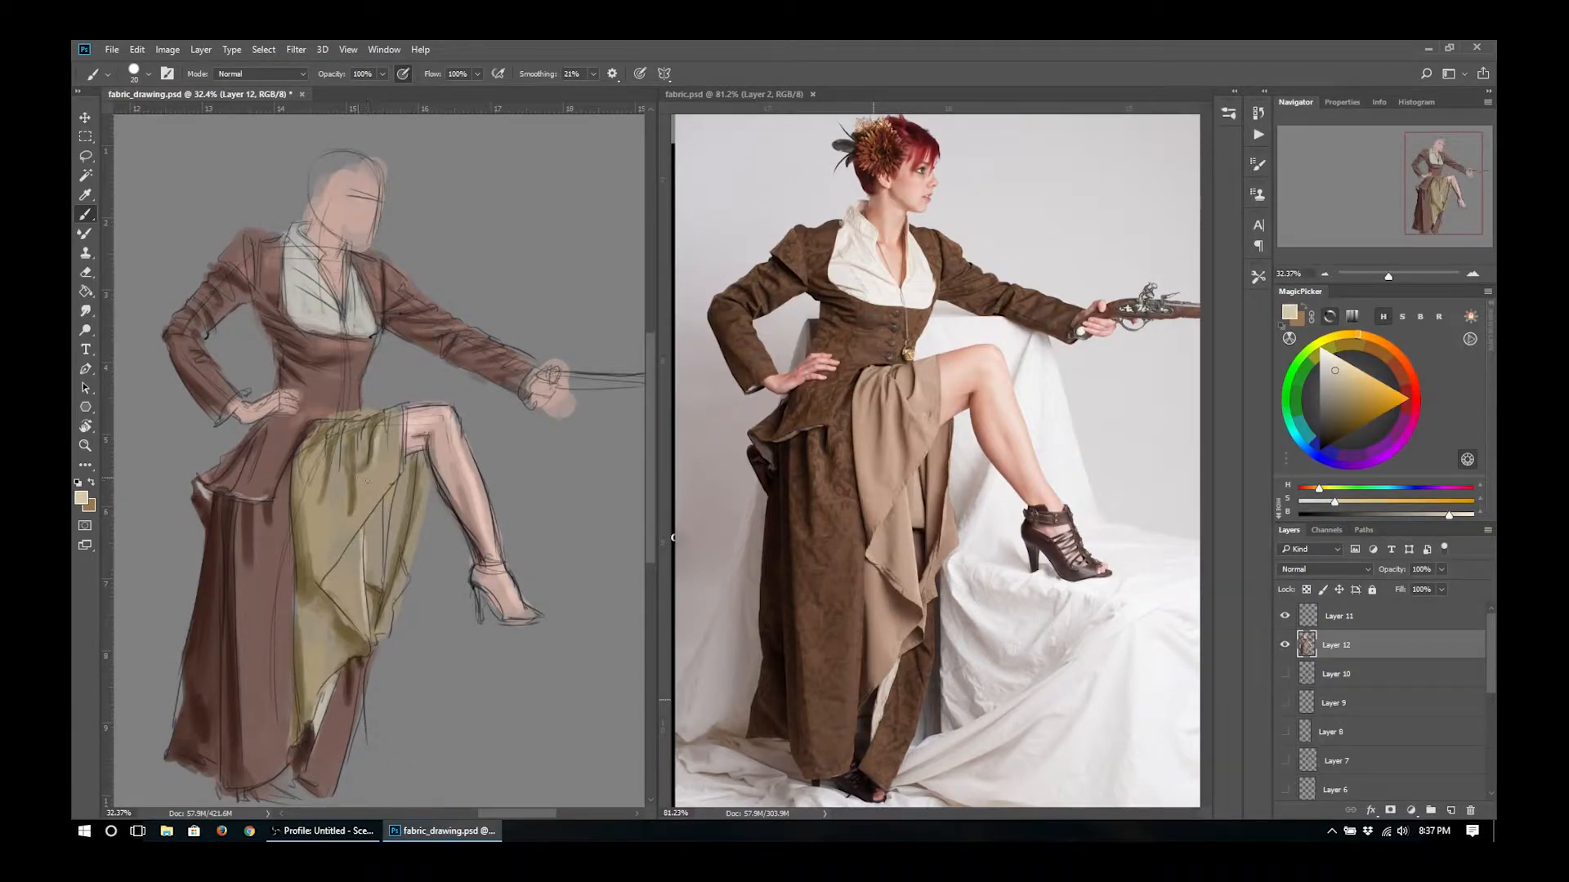
pyautogui.press('[')
pyautogui.moveTo(356, 451); pyautogui.dragTo(359, 495)
# - Refine the overskirt's lower folds by alternating sampled olive brown shadows and light beige highlights
pyautogui.press(']')
pyautogui.press(']')
pyautogui.keyDown('alt'); pyautogui.click(326, 608); pyautogui.keyUp('alt')
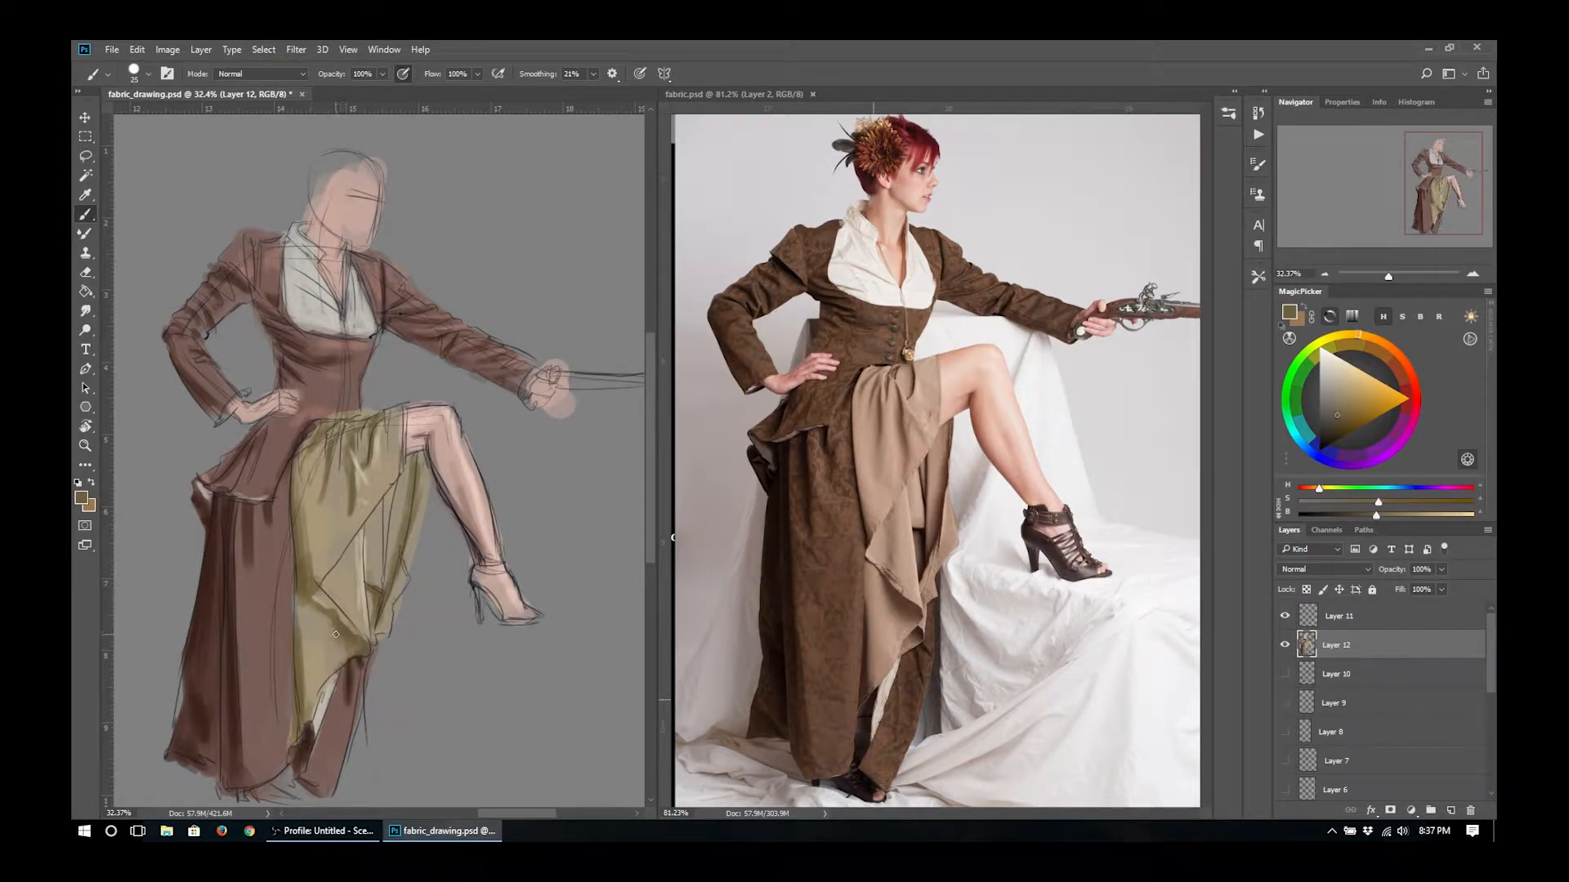
pyautogui.keyDown('alt'); pyautogui.click(350, 508); pyautogui.keyUp('alt')
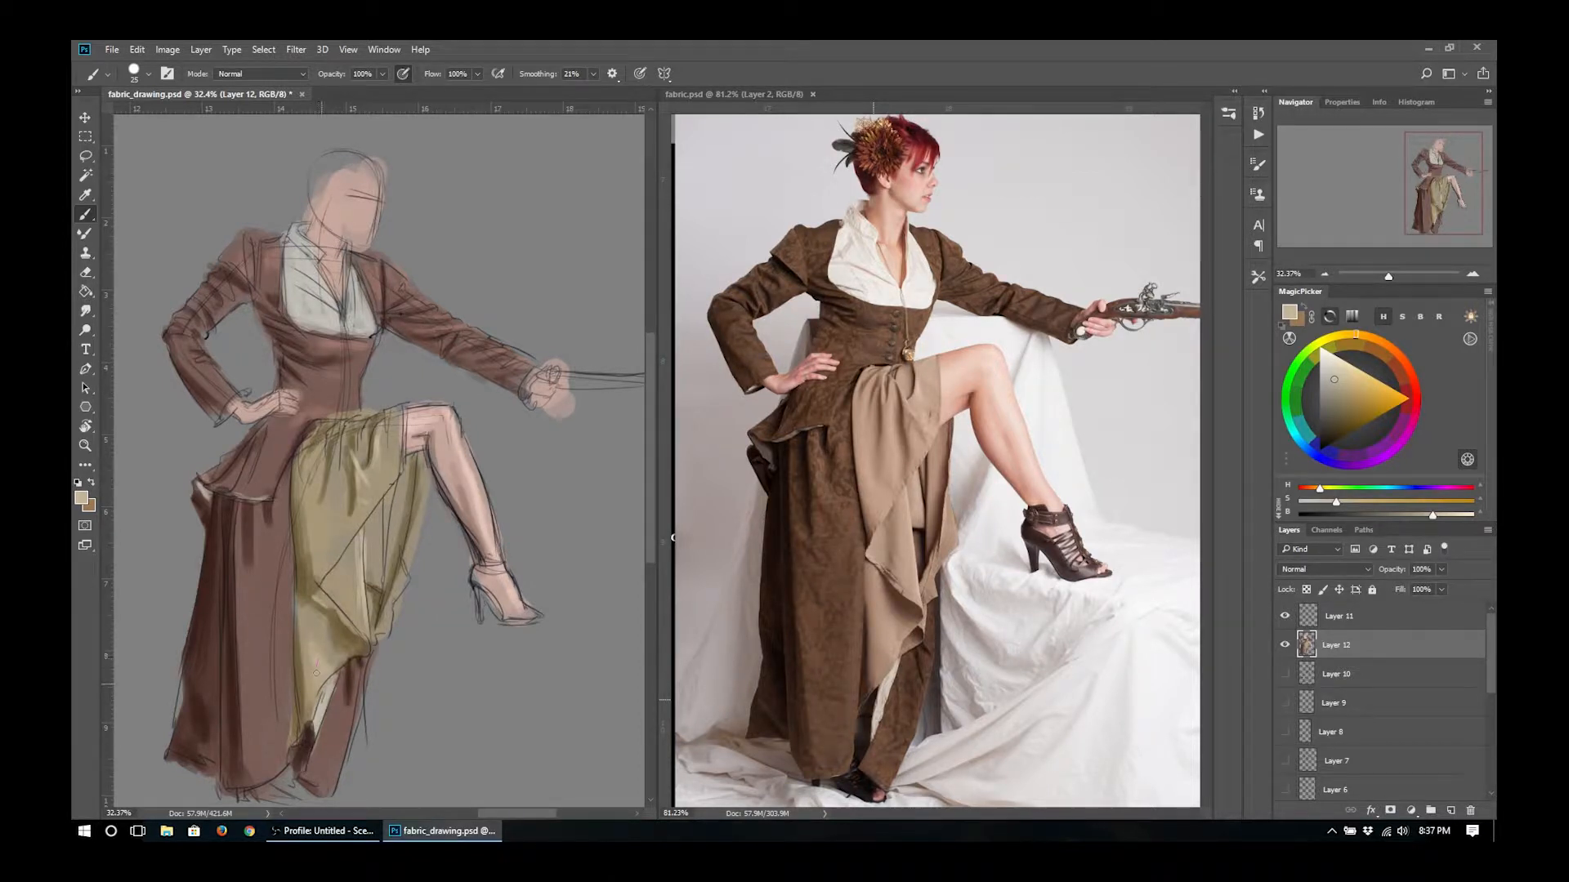
pyautogui.moveTo(301, 610); pyautogui.dragTo(319, 626)
pyautogui.keyDown('alt'); pyautogui.click(314, 577); pyautogui.keyUp('alt')
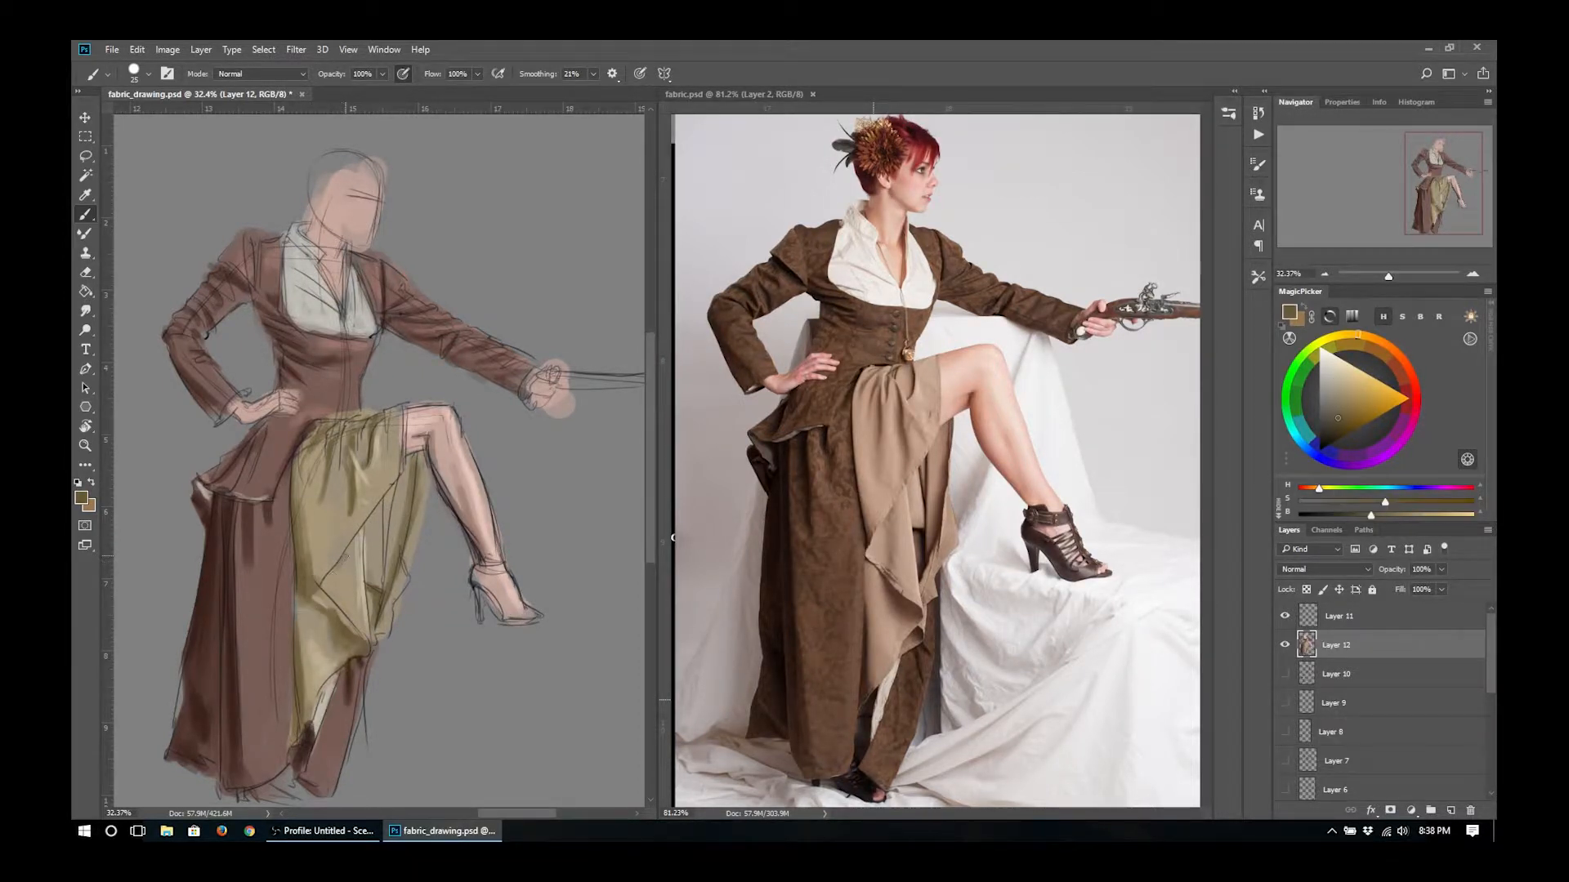
pyautogui.moveTo(345, 552); pyautogui.dragTo(332, 603)
pyautogui.moveTo(349, 557); pyautogui.dragTo(344, 598)
pyautogui.keyDown('alt'); pyautogui.click(341, 544); pyautogui.keyUp('alt')
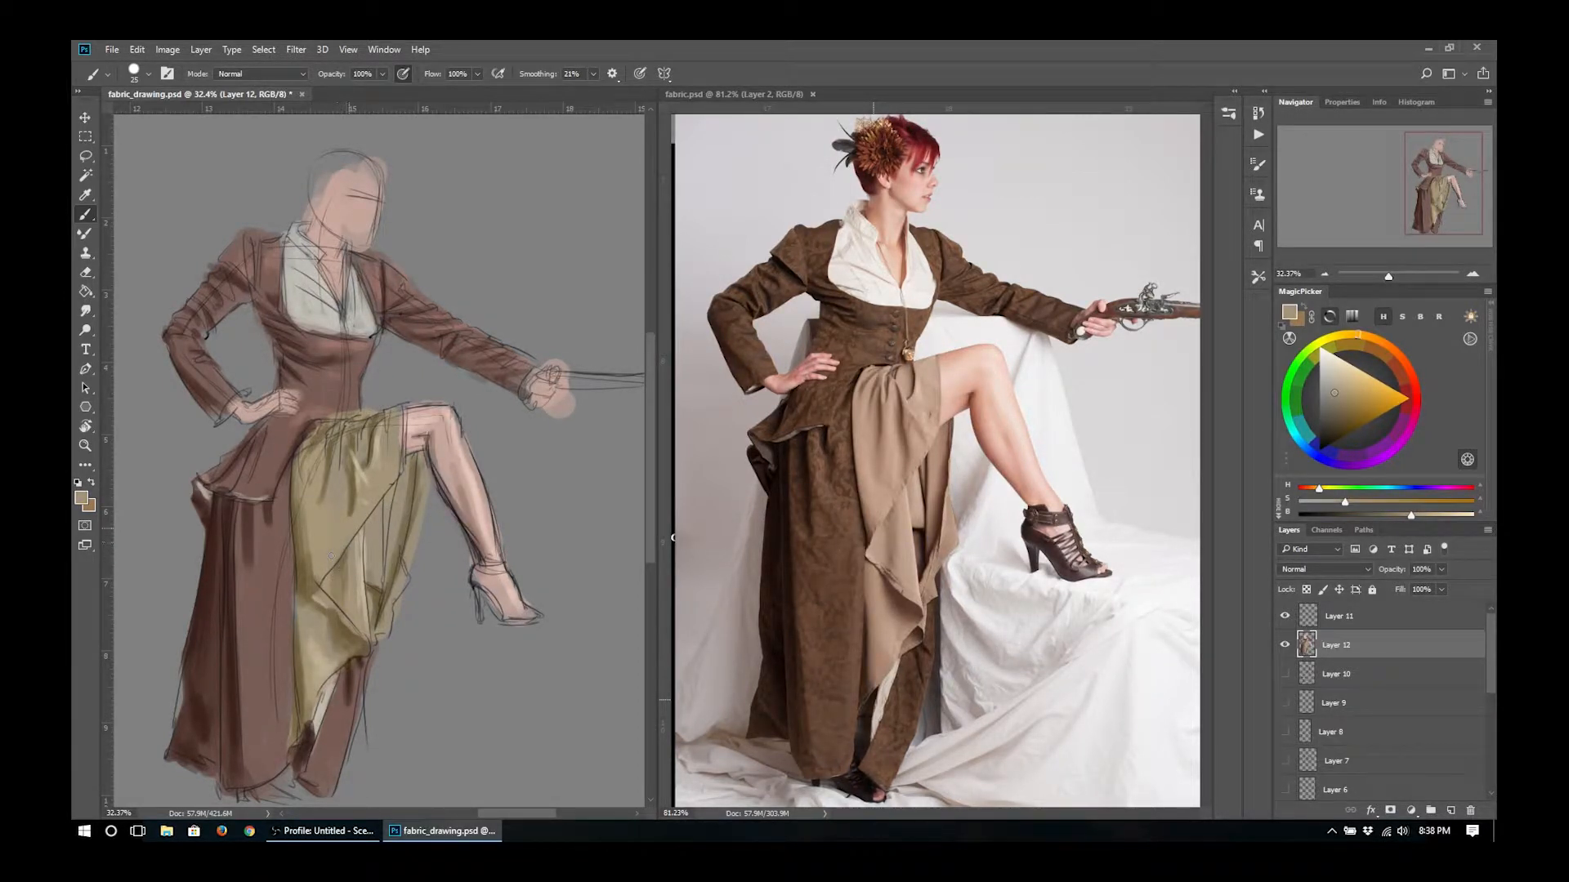
# - Shade the neck beneath the jaw with a muted reddish brown
pyautogui.keyDown('alt'); pyautogui.click(352, 224); pyautogui.keyUp('alt')
pyautogui.press('[')
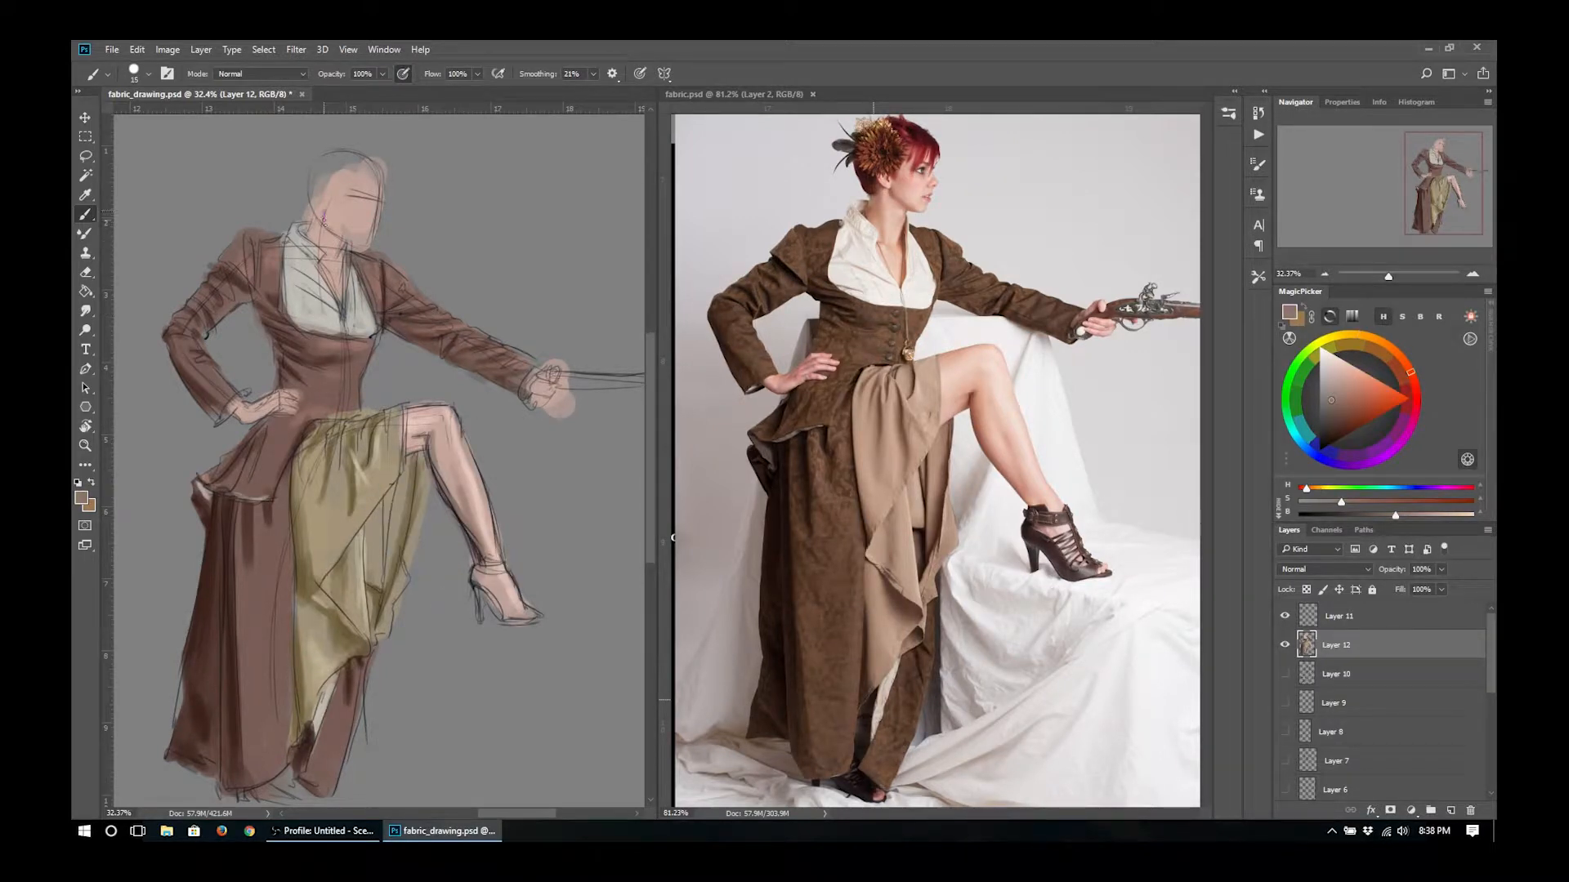
pyautogui.press(']')
pyautogui.keyDown('alt'); pyautogui.click(312, 225); pyautogui.keyUp('alt')
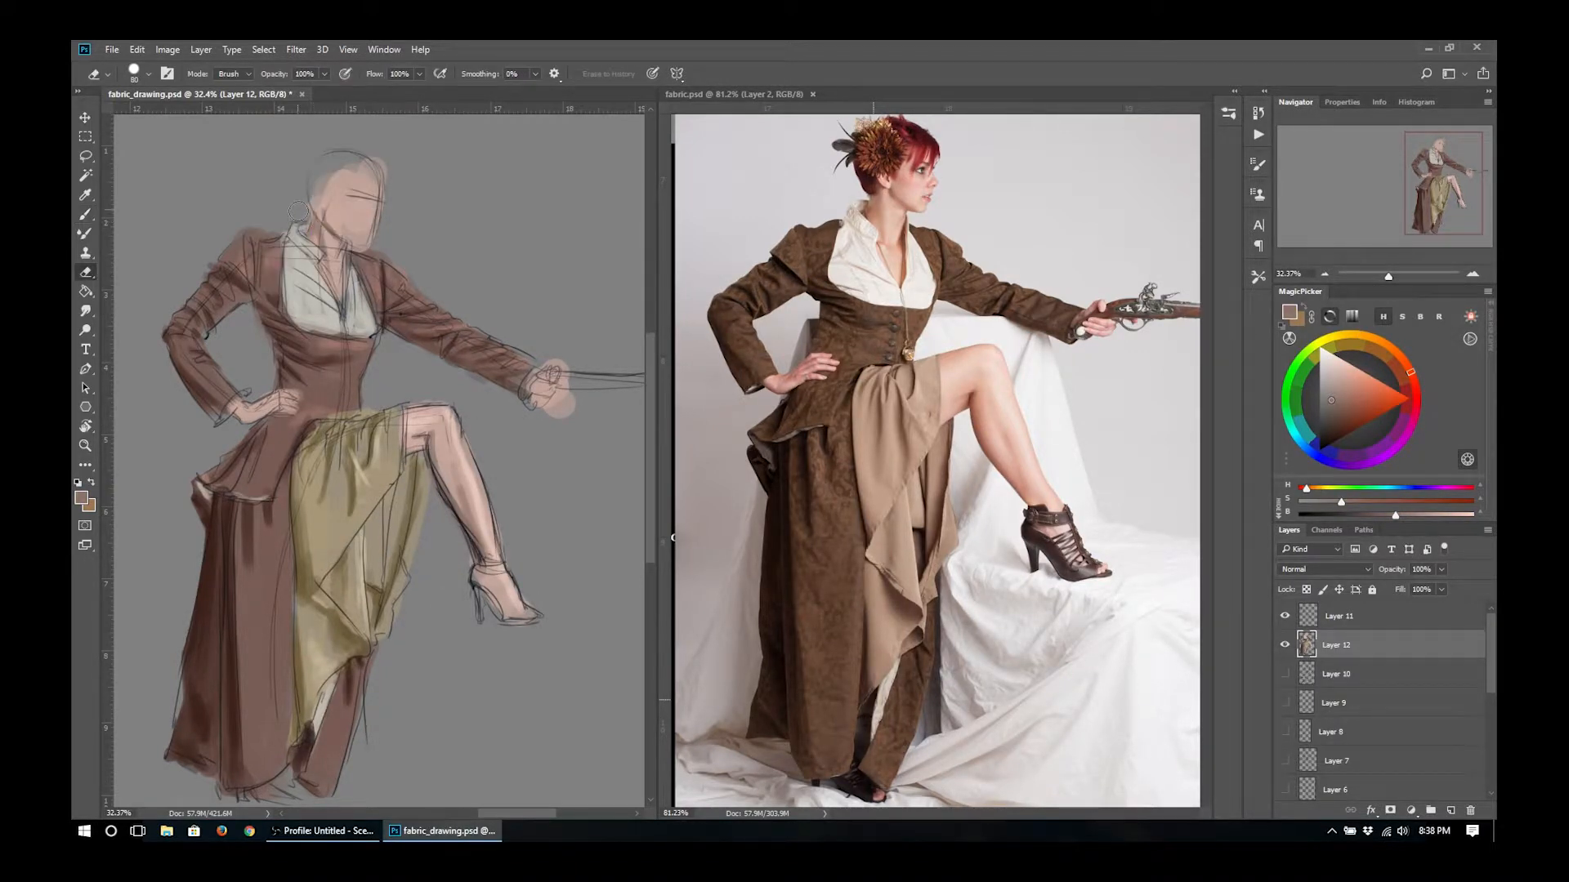
pyautogui.keyDown('alt'); pyautogui.click(295, 222); pyautogui.keyUp('alt')
# - Lower the opacity of the line sketch on Layer 11 and make Layer 12 active again
pyautogui.moveTo(313, 223); pyautogui.dragTo(482, 245)
pyautogui.moveTo(500, 356)
pyautogui.mouseDown()
pyautogui.moveTo(365, 350)
pyautogui.moveTo(330, 310)
pyautogui.moveTo(417, 314)
pyautogui.mouseUp()
pyautogui.press('e')
pyautogui.press('[')
pyautogui.press('[')
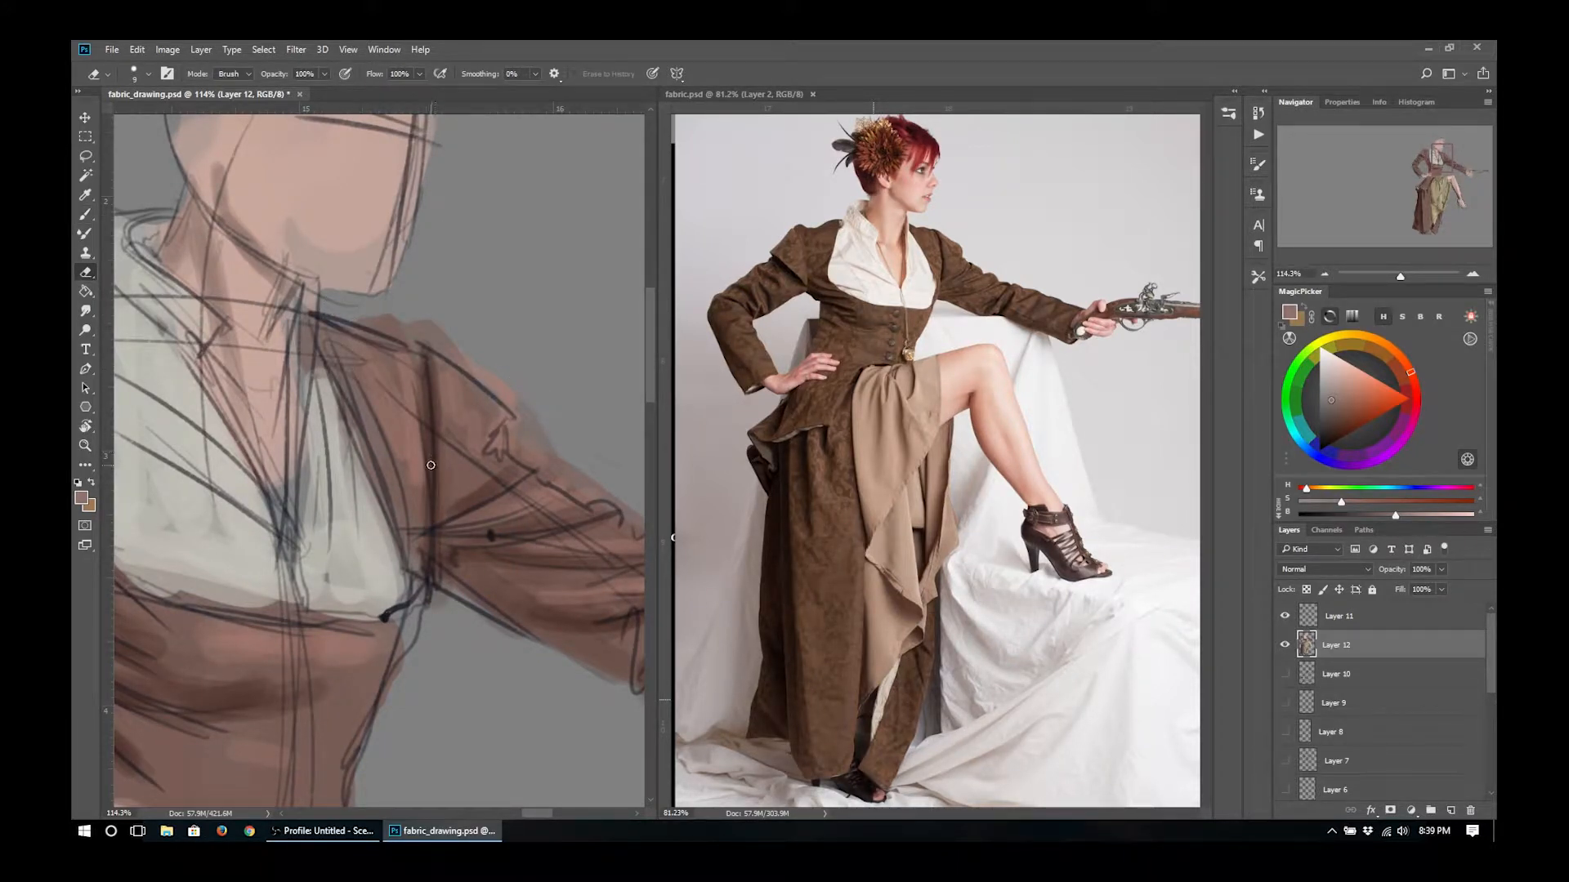
pyautogui.click(1340, 616)
pyautogui.moveTo(1395, 570); pyautogui.dragTo(1391, 571)
pyautogui.click(1340, 645)
# - Sample the jacket's dark brown and paint sharper fold shadows on the shoulder and upper outstretched sleeve
pyautogui.keyDown('alt'); pyautogui.click(434, 414); pyautogui.keyUp('alt')
pyautogui.press('Return')
pyautogui.press('b')
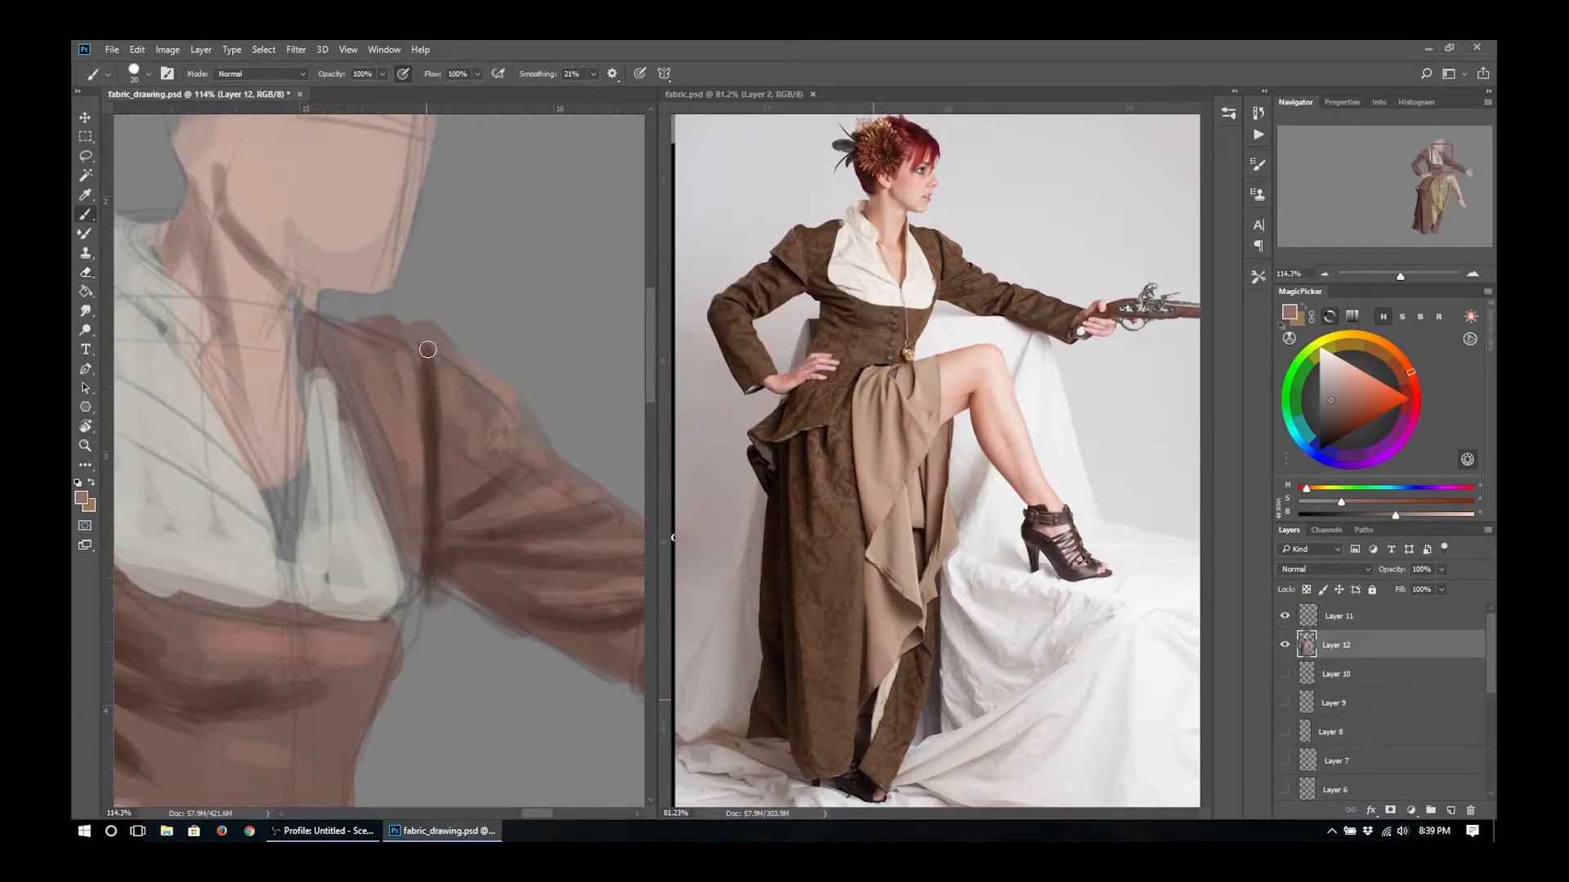
pyautogui.keyDown('alt'); pyautogui.click(428, 401); pyautogui.keyUp('alt')
pyautogui.moveTo(380, 439)
pyautogui.mouseDown()
pyautogui.moveTo(422, 420)
pyautogui.moveTo(405, 483)
pyautogui.mouseUp()
pyautogui.moveTo(517, 443); pyautogui.dragTo(459, 537)
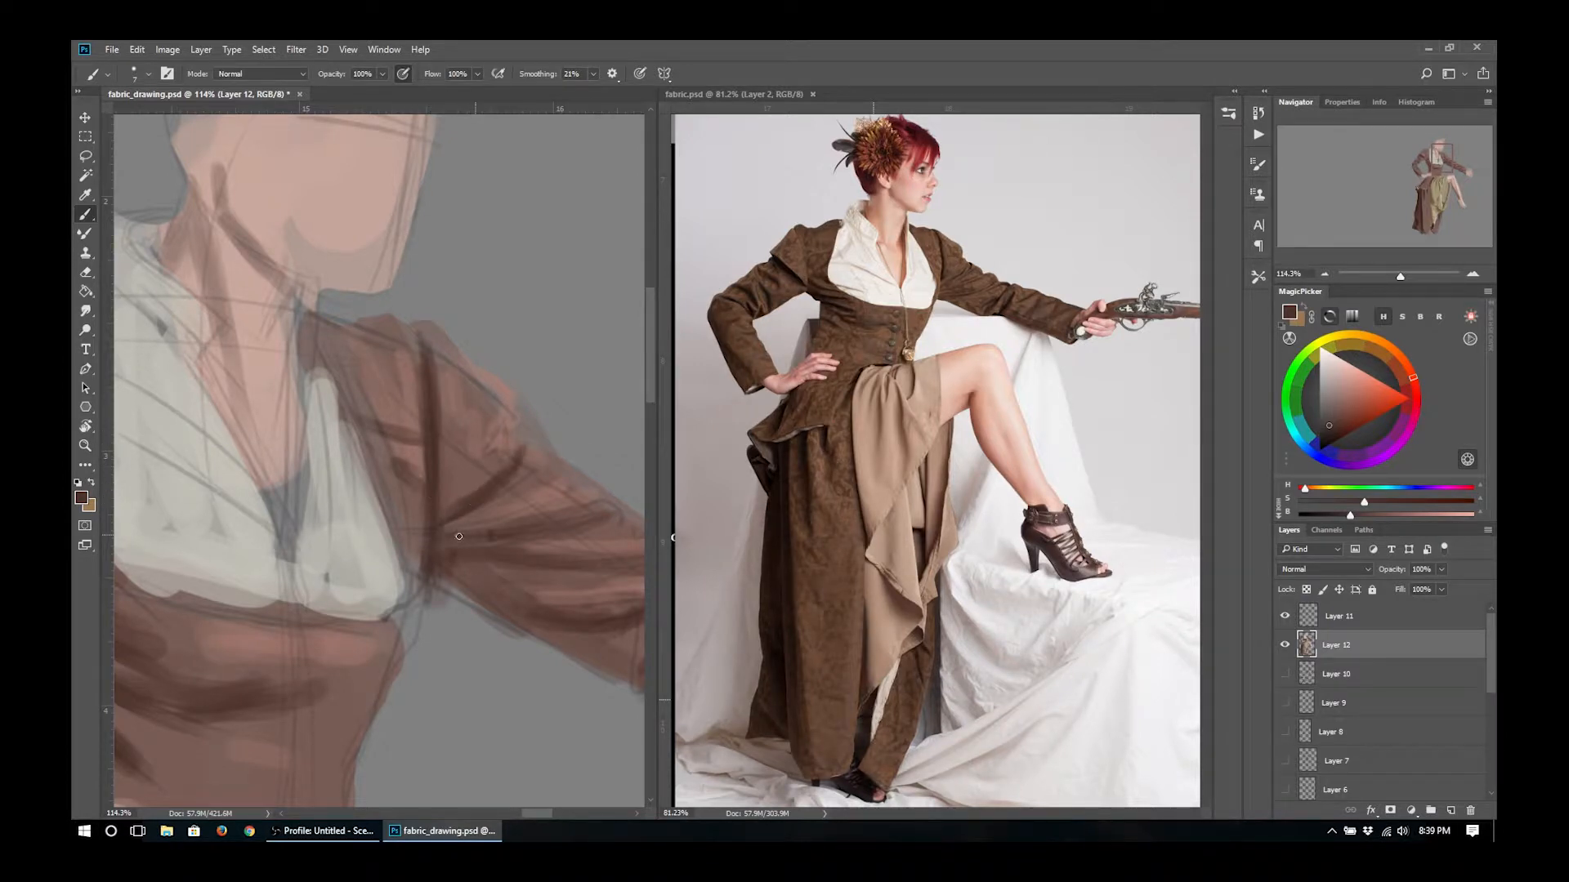
pyautogui.moveTo(576, 522); pyautogui.dragTo(602, 513)
pyautogui.moveTo(418, 447); pyautogui.dragTo(340, 396)
pyautogui.moveTo(414, 511); pyautogui.dragTo(553, 518)
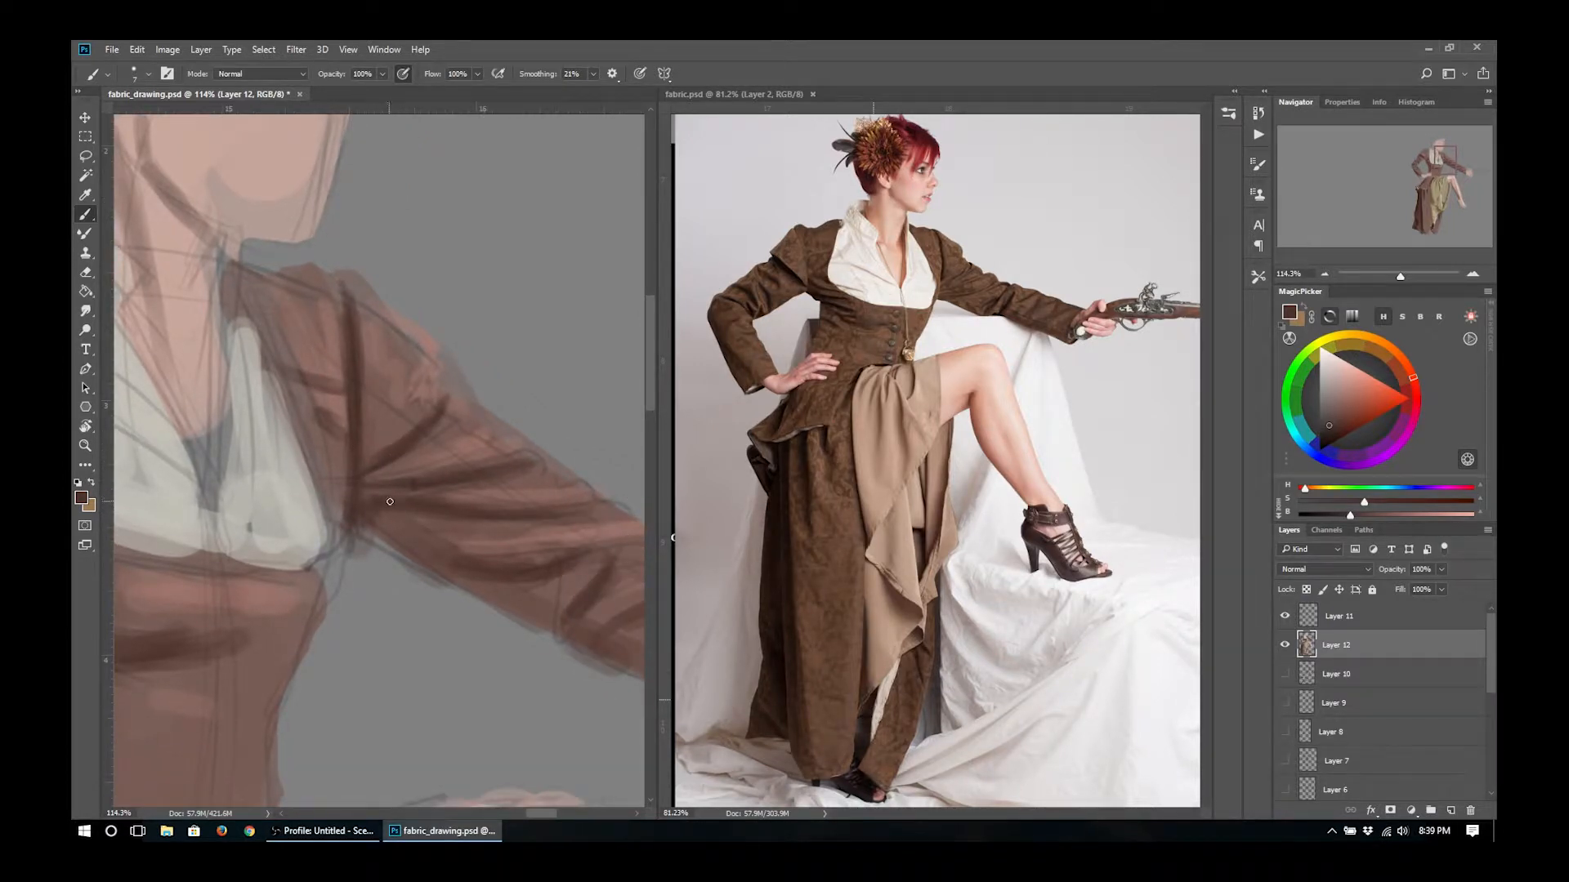
pyautogui.moveTo(456, 558)
pyautogui.mouseDown()
pyautogui.moveTo(378, 527)
pyautogui.moveTo(397, 542)
pyautogui.mouseUp()
# - Add fold shading on the chest beside the lapel and rework the bodice side under the arm in reddish brown
pyautogui.press(']')
pyautogui.moveTo(320, 340); pyautogui.dragTo(280, 353)
pyautogui.keyDown('alt'); pyautogui.click(353, 381); pyautogui.keyUp('alt')
pyautogui.press(']')
pyautogui.keyDown('alt'); pyautogui.click(305, 582); pyautogui.keyUp('alt')
pyautogui.moveTo(318, 579); pyautogui.dragTo(334, 515)
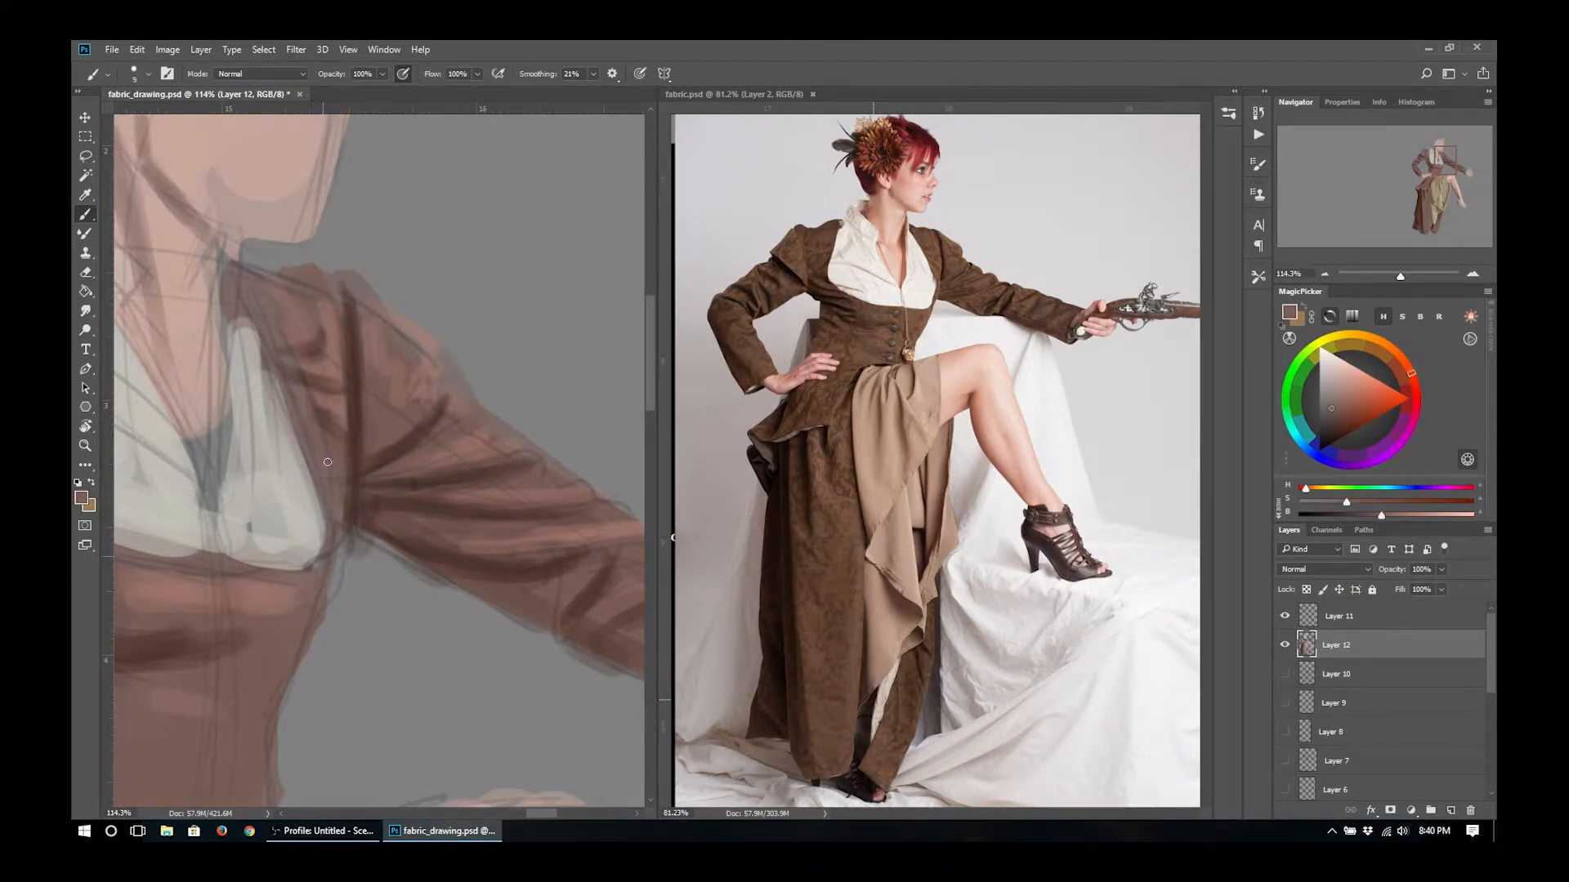
pyautogui.moveTo(480, 544); pyautogui.dragTo(470, 546)
# - Zoom the reference in on the outstretched arm and paint matching dark creases around the sleeve's elbow
pyautogui.moveTo(1059, 267); pyautogui.dragTo(895, 373)
pyautogui.moveTo(759, 427); pyautogui.dragTo(928, 413)
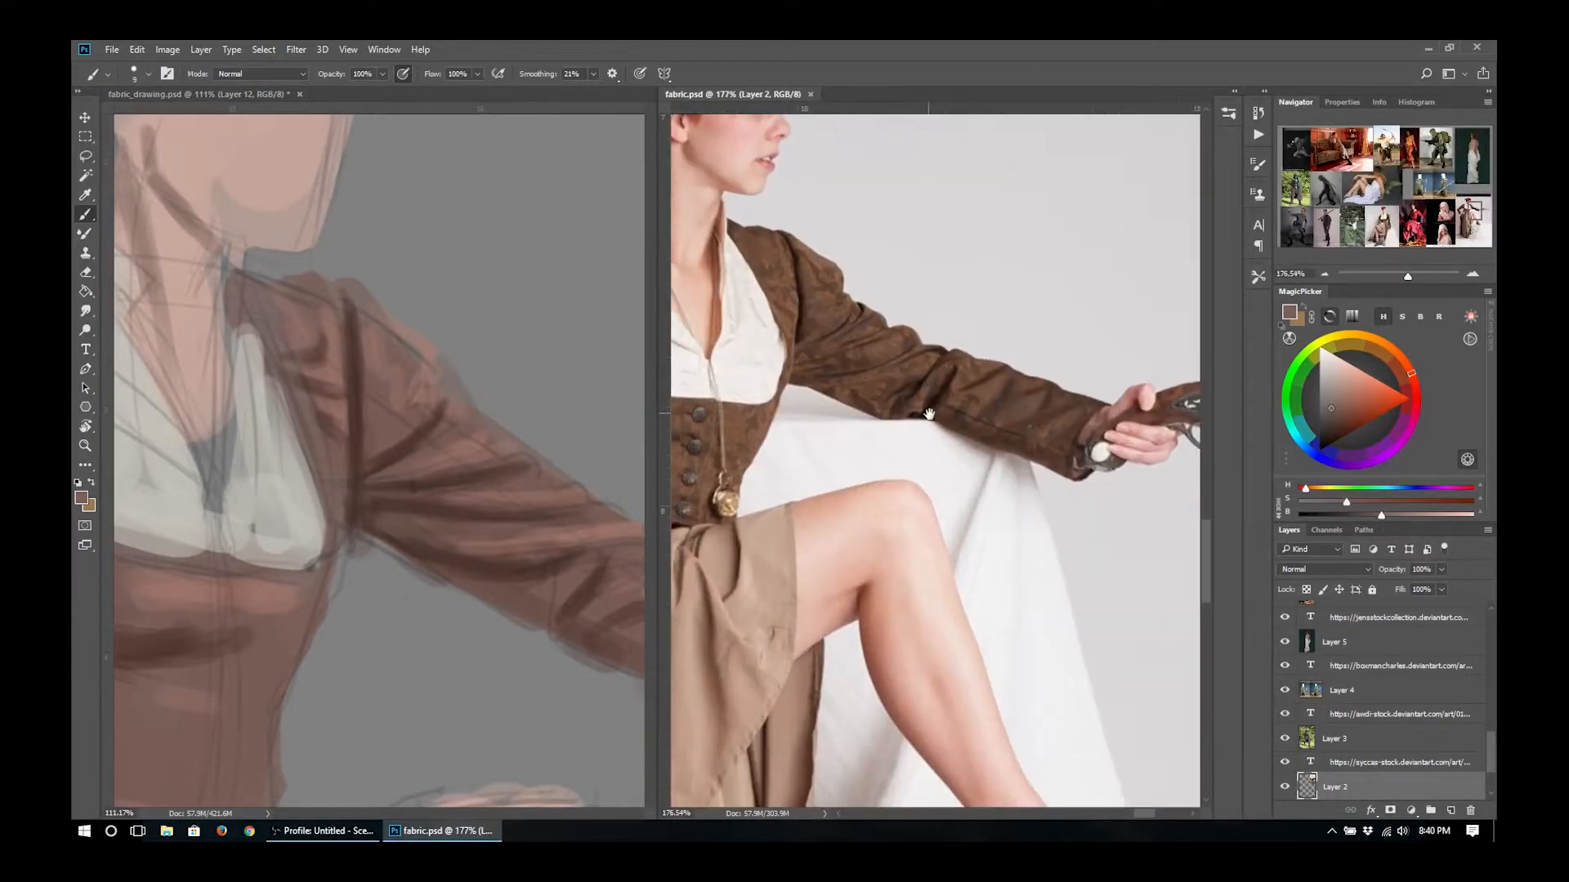
pyautogui.moveTo(535, 570)
pyautogui.mouseDown()
pyautogui.moveTo(386, 453)
pyautogui.moveTo(391, 513)
pyautogui.mouseUp()
pyautogui.keyDown('alt'); pyautogui.click(384, 451); pyautogui.keyUp('alt')
pyautogui.press('[')
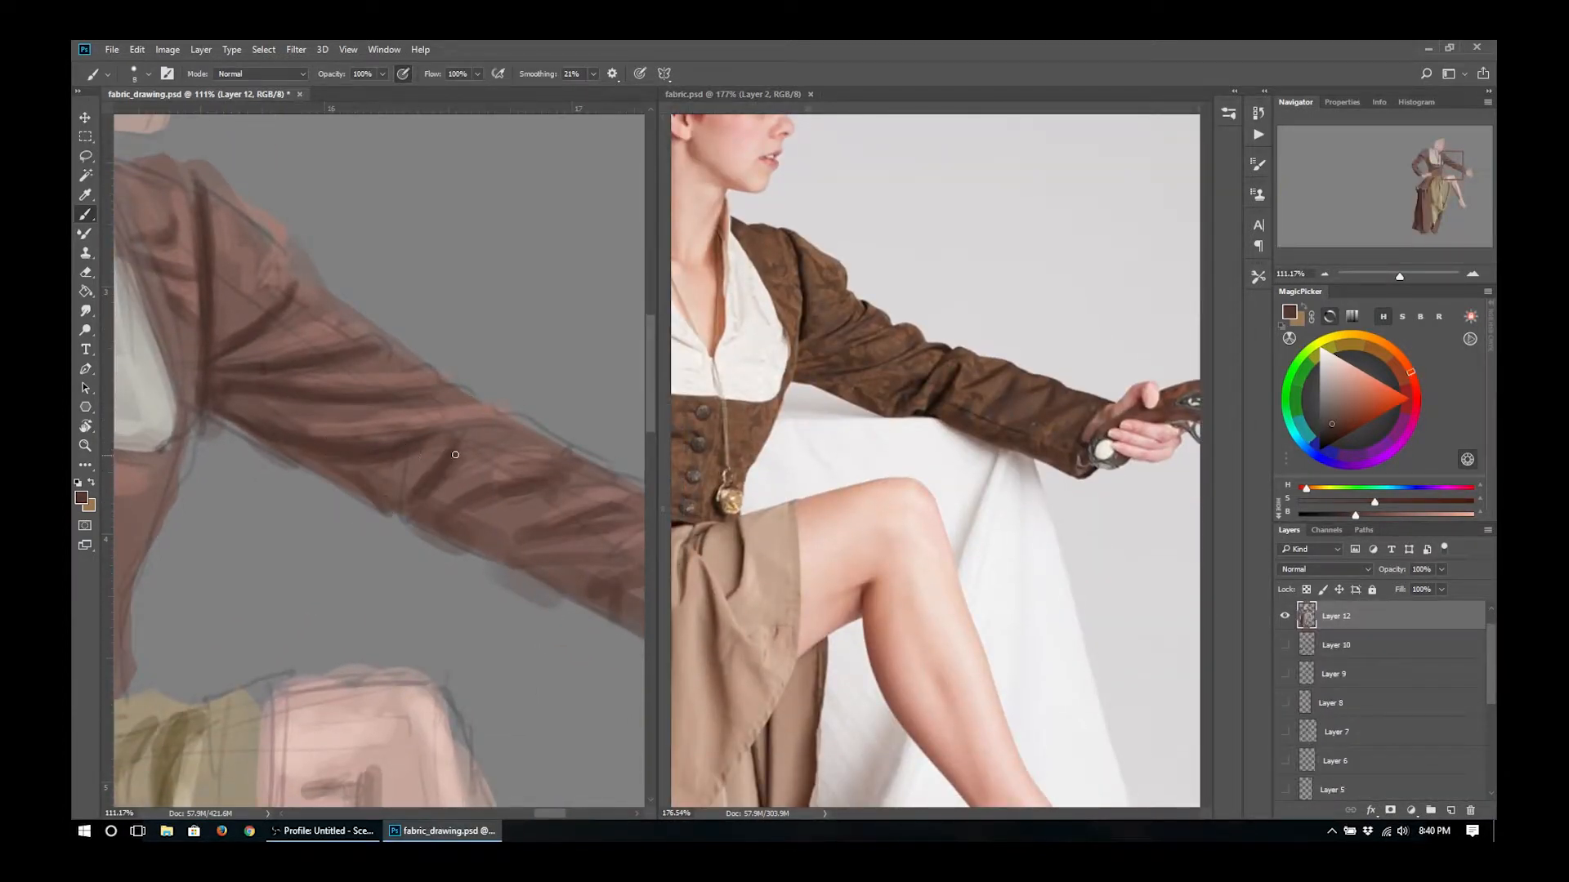
pyautogui.moveTo(455, 453)
pyautogui.mouseDown()
pyautogui.moveTo(531, 420)
pyautogui.moveTo(383, 473)
pyautogui.moveTo(406, 472)
pyautogui.mouseUp()
pyautogui.press('[')
pyautogui.press('[')
pyautogui.moveTo(495, 448)
pyautogui.mouseDown()
pyautogui.moveTo(459, 500)
pyautogui.moveTo(477, 493)
pyautogui.moveTo(347, 416)
pyautogui.mouseUp()
# - Refine the forearm folds and the underside of the outstretched sleeve with resampled reddish browns and adjusted brush sizes
pyautogui.keyDown('alt'); pyautogui.click(523, 485); pyautogui.keyUp('alt')
pyautogui.press(']')
pyautogui.press(']')
pyautogui.keyDown('alt'); pyautogui.click(482, 505); pyautogui.keyUp('alt')
pyautogui.keyDown('alt'); pyautogui.click(519, 484); pyautogui.keyUp('alt')
pyautogui.rightClick(340, 473)
pyautogui.click(372, 446)
pyautogui.moveTo(247, 452); pyautogui.dragTo(290, 468)
pyautogui.moveTo(330, 496)
pyautogui.mouseDown()
pyautogui.moveTo(380, 520)
pyautogui.moveTo(348, 497)
pyautogui.mouseUp()
pyautogui.rightClick(514, 380)
pyautogui.click(512, 336)
# - Paint dark brown shadows around the outstretched sleeve's cuff and add finer creases along the forearm
pyautogui.keyDown('alt'); pyautogui.click(302, 397); pyautogui.keyUp('alt')
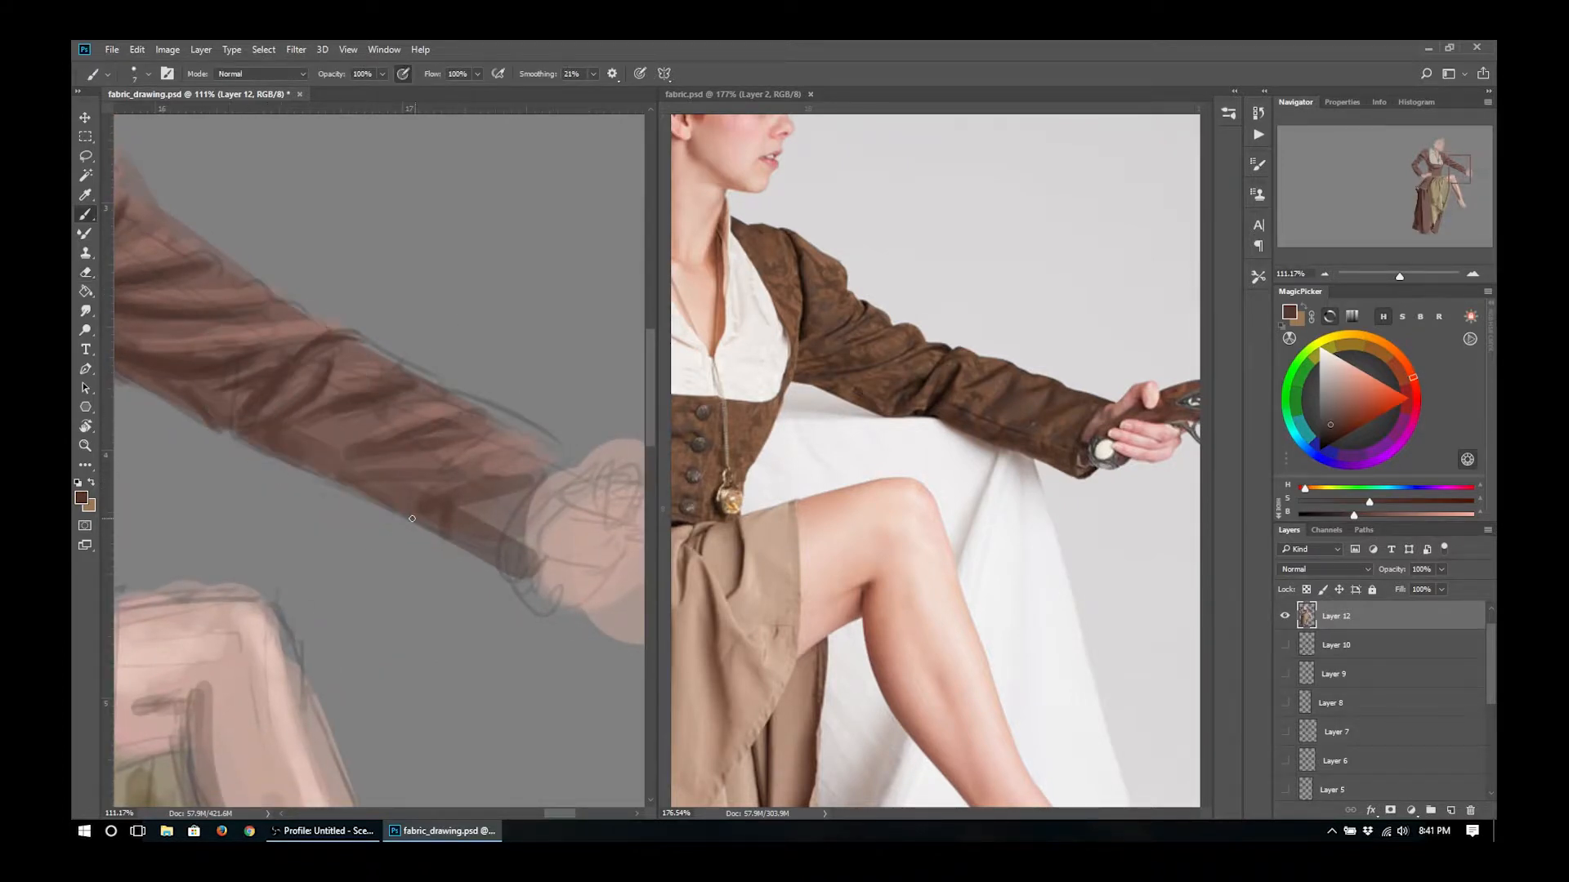
pyautogui.moveTo(531, 498); pyautogui.dragTo(520, 577)
pyautogui.moveTo(539, 463); pyautogui.dragTo(470, 471)
pyautogui.moveTo(453, 459)
pyautogui.mouseDown()
pyautogui.moveTo(470, 420)
pyautogui.moveTo(443, 474)
pyautogui.mouseUp()
pyautogui.press('[')
pyautogui.press('[')
pyautogui.moveTo(463, 415)
pyautogui.mouseDown()
pyautogui.moveTo(396, 428)
pyautogui.moveTo(321, 409)
pyautogui.moveTo(364, 461)
pyautogui.moveTo(481, 520)
pyautogui.mouseUp()
pyautogui.press('[')
pyautogui.press('[')
pyautogui.press('[')
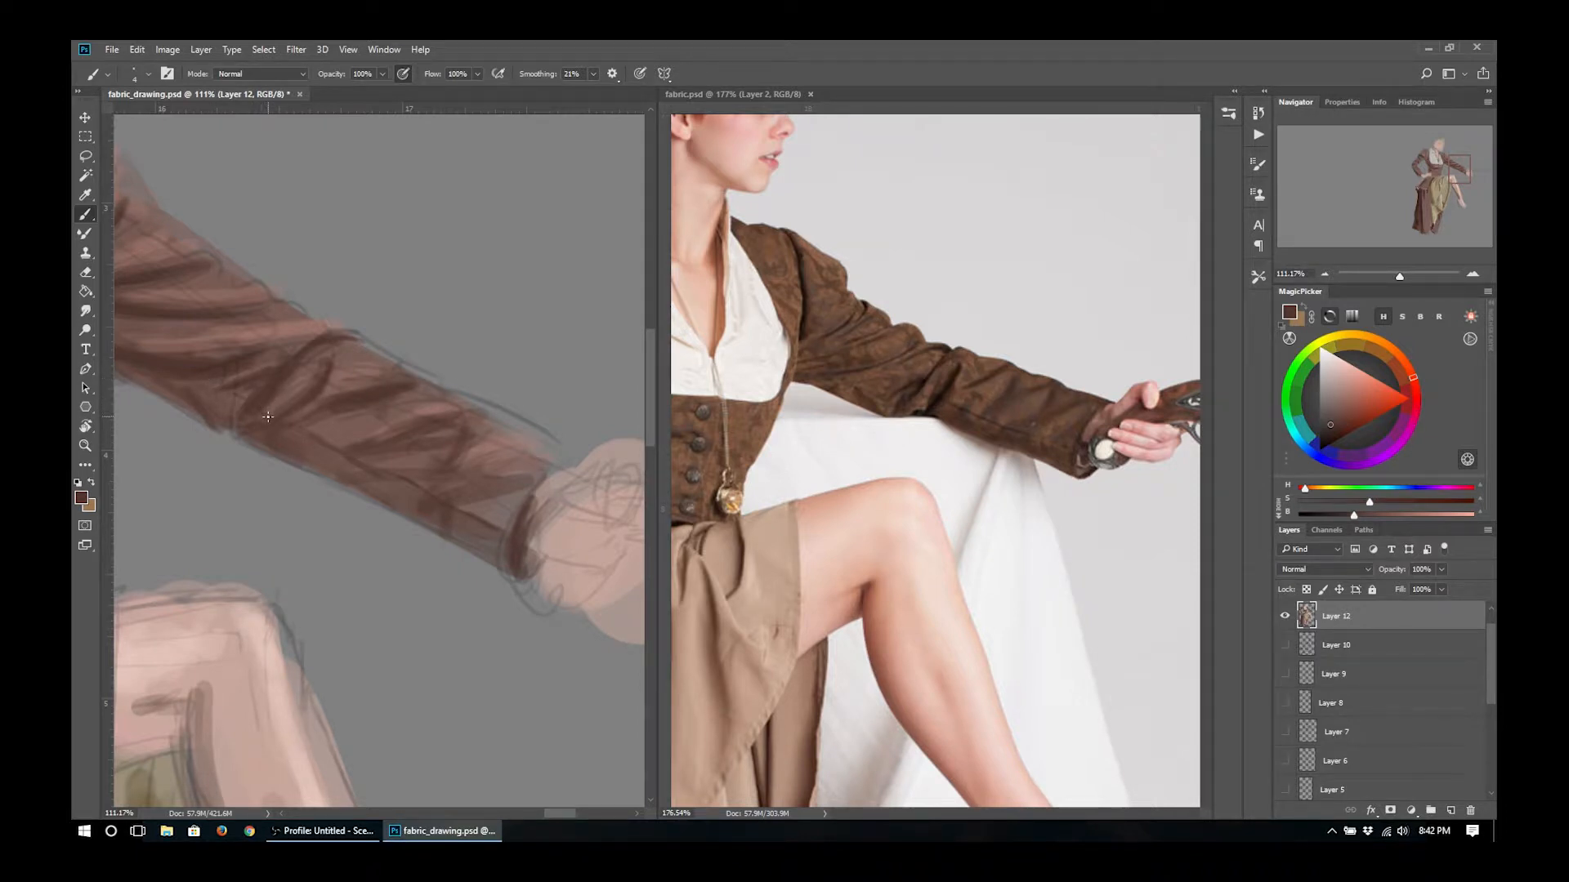
pyautogui.moveTo(368, 499)
pyautogui.mouseDown()
pyautogui.moveTo(256, 449)
pyautogui.moveTo(414, 518)
pyautogui.moveTo(299, 420)
pyautogui.mouseUp()
# - Bring the reference's torso into view and blend the bodice beside the shirt front with a larger brush in sampled brown
pyautogui.moveTo(694, 482); pyautogui.dragTo(784, 469)
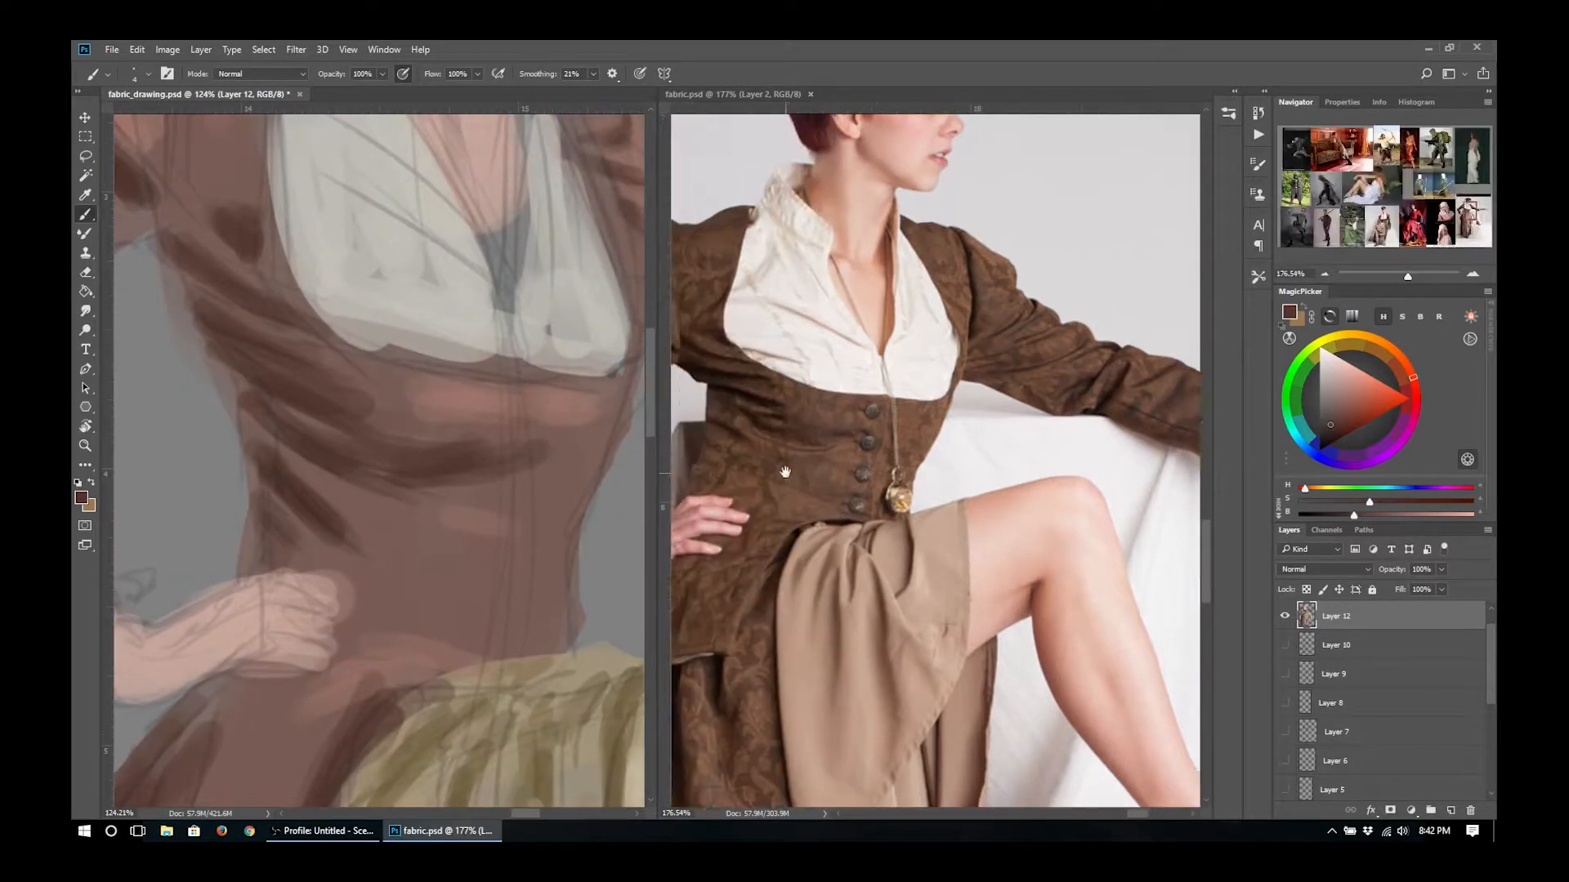
pyautogui.keyDown('alt'); pyautogui.click(570, 380); pyautogui.keyUp('alt')
pyautogui.press(']')
pyautogui.press(']')
pyautogui.press(']')
pyautogui.press(']')
pyautogui.press(']')
pyautogui.press(']')
pyautogui.press(']')
pyautogui.press(']')
pyautogui.press(']')
pyautogui.moveTo(578, 360); pyautogui.dragTo(577, 405)
# - Sample a near-black brown from the reference and paint deep fold shadows along the side of the bodice
pyautogui.keyDown('alt'); pyautogui.click(401, 448); pyautogui.keyUp('alt')
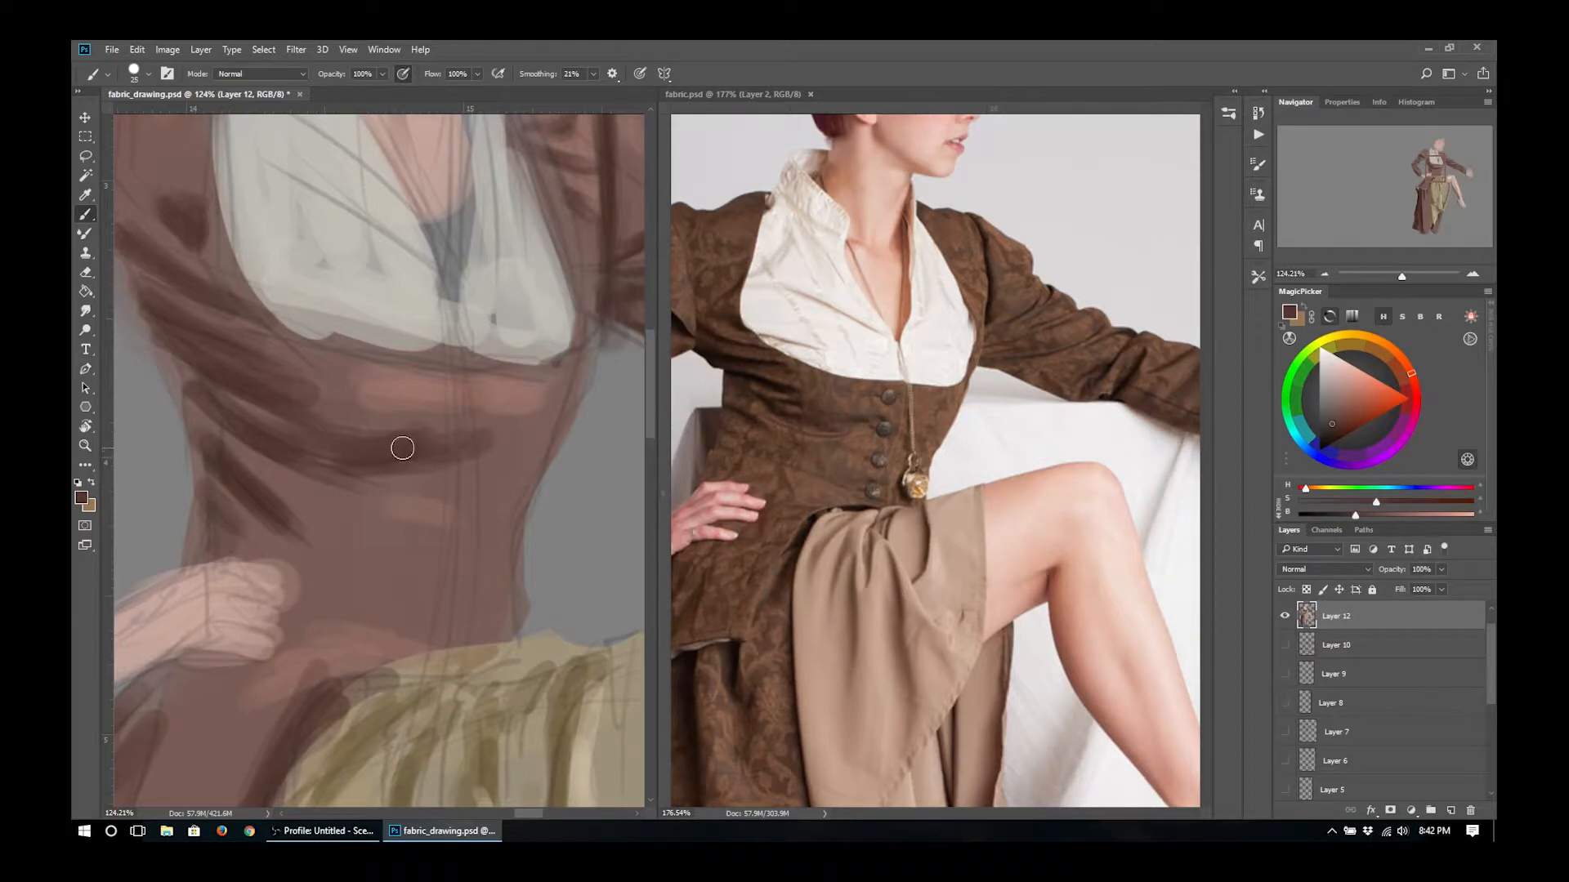
pyautogui.press('[')
pyautogui.press('[')
pyautogui.press('[')
pyautogui.press('[')
pyautogui.keyDown('alt'); pyautogui.click(763, 379); pyautogui.keyUp('alt')
pyautogui.moveTo(168, 314); pyautogui.dragTo(234, 325)
pyautogui.moveTo(265, 216); pyautogui.dragTo(271, 250)
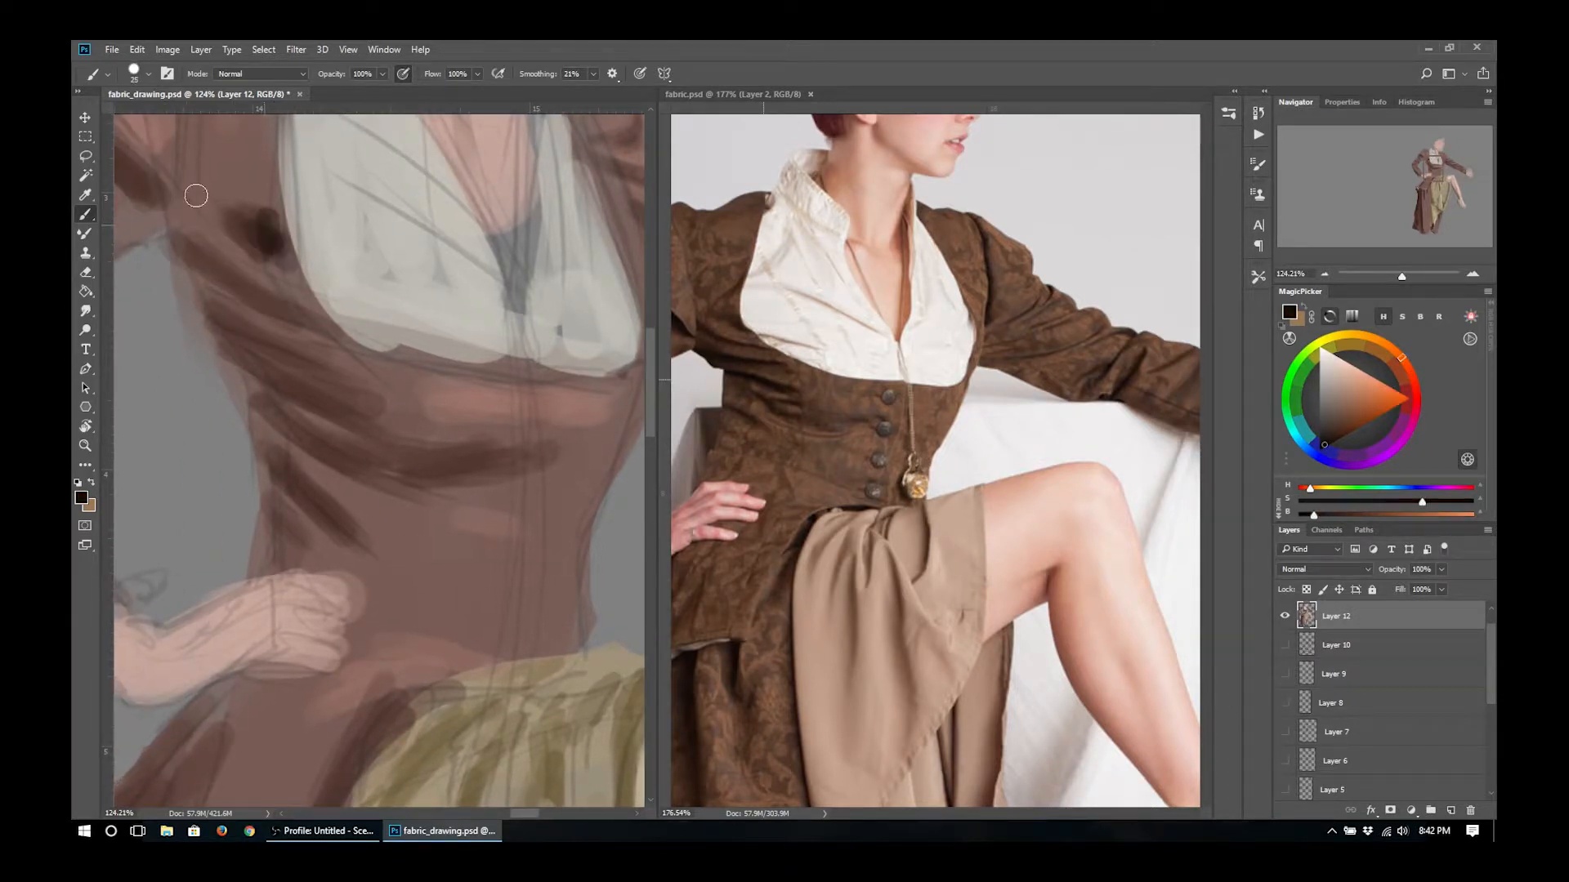
pyautogui.moveTo(174, 246)
pyautogui.mouseDown()
pyautogui.moveTo(317, 318)
pyautogui.moveTo(239, 298)
pyautogui.moveTo(269, 343)
pyautogui.moveTo(334, 385)
pyautogui.mouseUp()
pyautogui.moveTo(248, 339)
pyautogui.mouseDown()
pyautogui.moveTo(327, 382)
pyautogui.moveTo(307, 373)
pyautogui.mouseUp()
pyautogui.moveTo(312, 393)
pyautogui.mouseDown()
pyautogui.moveTo(339, 404)
pyautogui.moveTo(303, 406)
pyautogui.moveTo(344, 425)
pyautogui.mouseUp()
pyautogui.moveTo(244, 405)
pyautogui.mouseDown()
pyautogui.moveTo(310, 456)
pyautogui.moveTo(282, 441)
pyautogui.mouseUp()
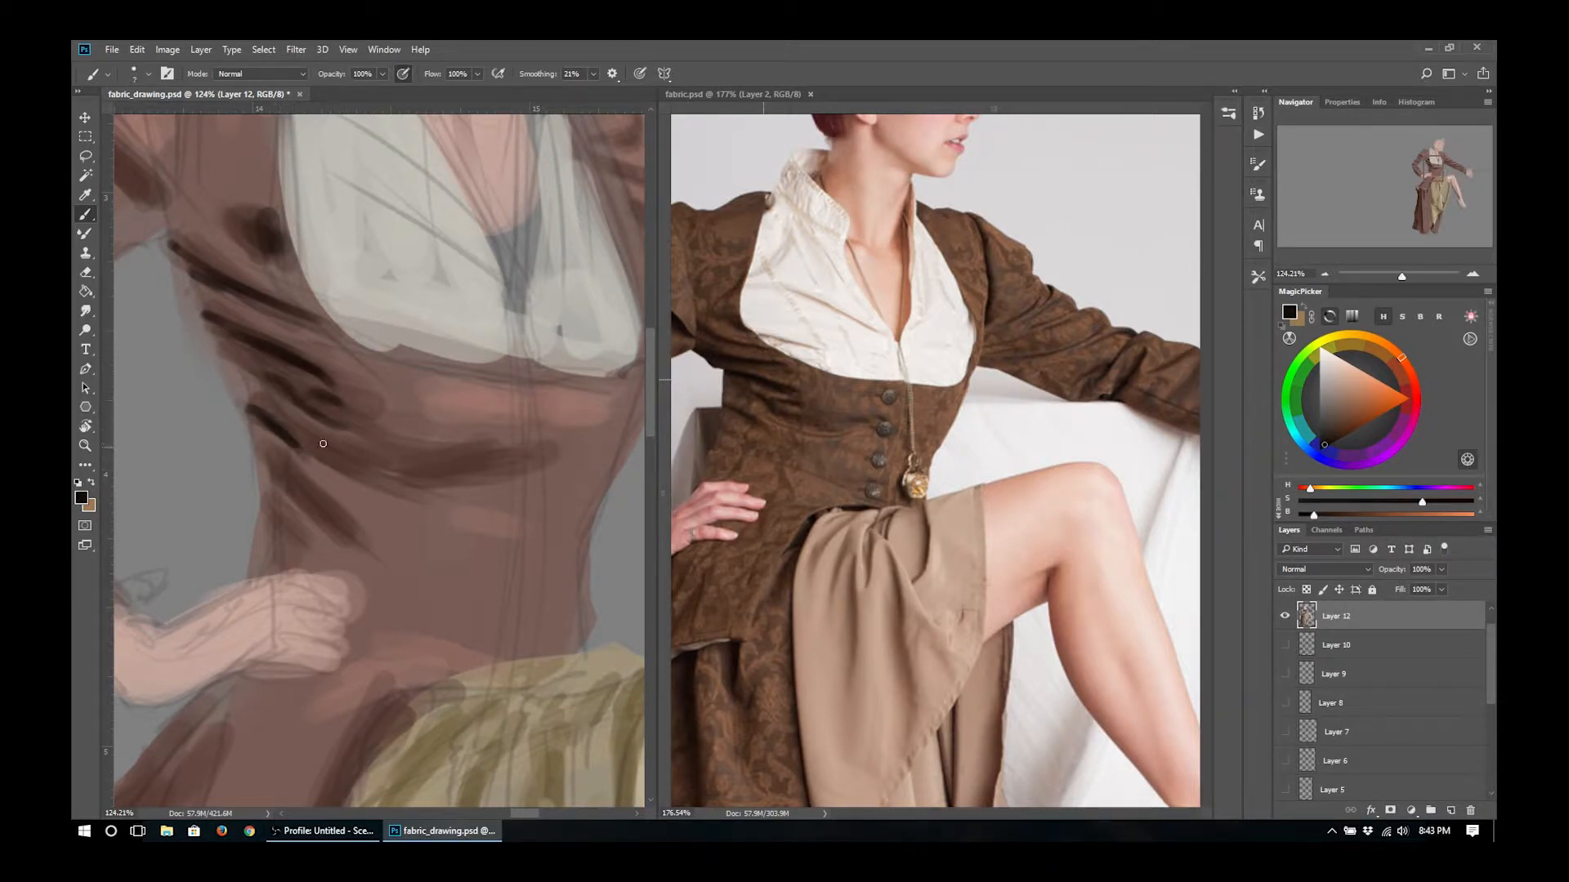
# - Paint a near-black shadow band beneath the shoulder cap of the bent arm's sleeve, following the reference
pyautogui.moveTo(276, 233); pyautogui.dragTo(412, 392)
pyautogui.press(']')
pyautogui.moveTo(425, 260); pyautogui.dragTo(372, 356)
pyautogui.moveTo(747, 448); pyautogui.dragTo(995, 448)
pyautogui.moveTo(196, 305); pyautogui.dragTo(315, 289)
pyautogui.moveTo(415, 342)
pyautogui.mouseDown()
pyautogui.moveTo(326, 259)
pyautogui.moveTo(281, 250)
pyautogui.mouseUp()
pyautogui.moveTo(282, 249); pyautogui.dragTo(412, 343)
pyautogui.press(']')
pyautogui.press(']')
pyautogui.press(']')
pyautogui.press(']')
pyautogui.moveTo(409, 339); pyautogui.dragTo(276, 255)
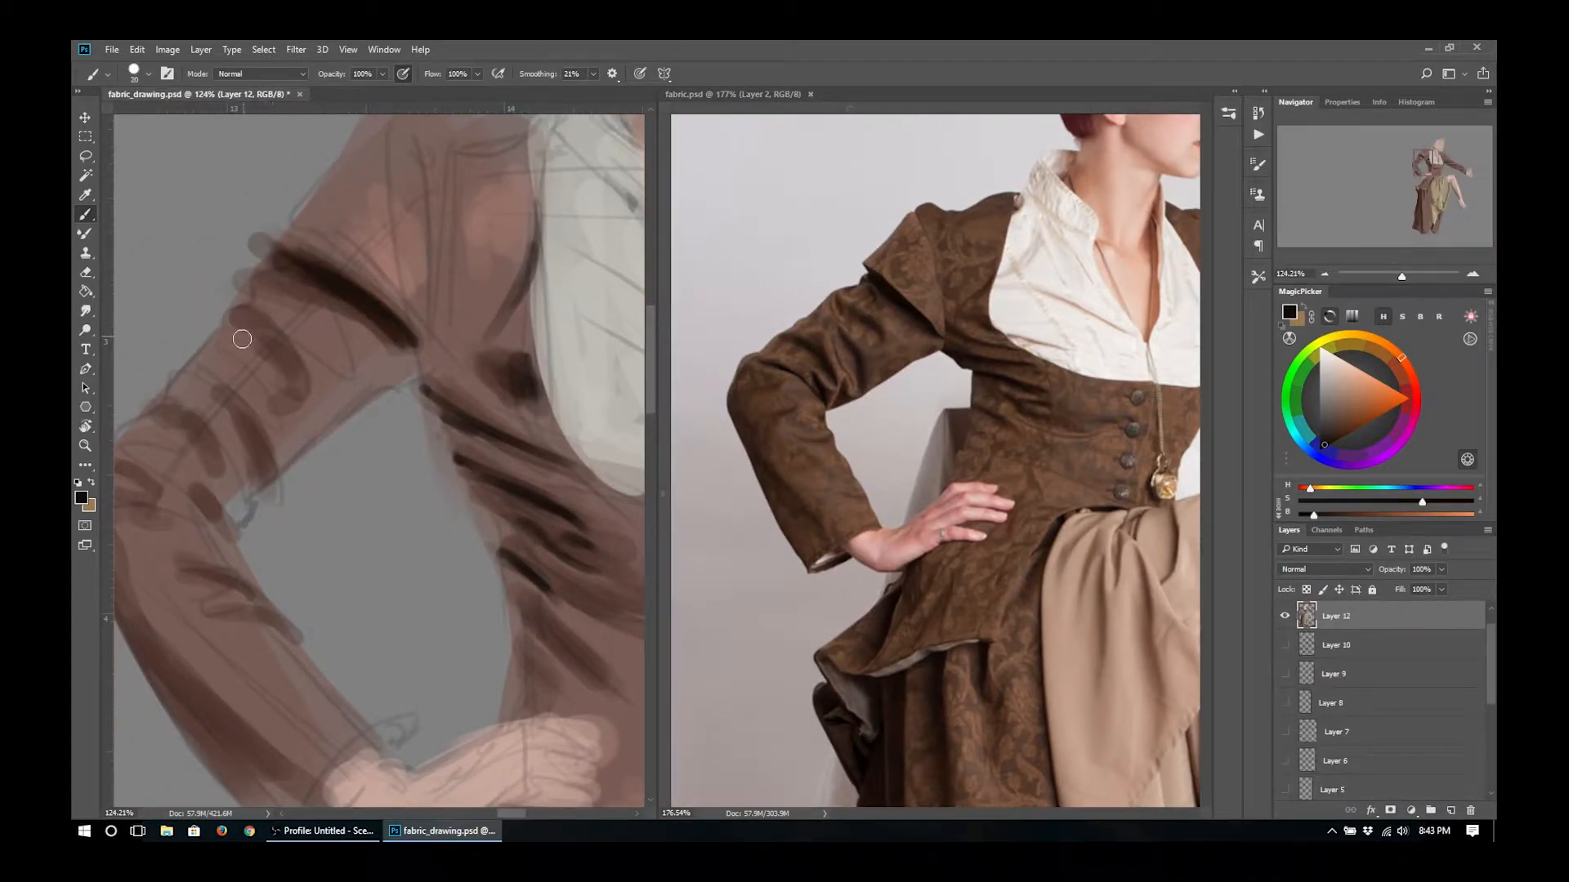
# - Paint thin near-black fold creases across the bent arm's upper sleeve and around the inside of the elbow with a smaller brush
pyautogui.press('[')
pyautogui.press('[')
pyautogui.press('[')
pyautogui.press('[')
pyautogui.press('[')
pyautogui.moveTo(296, 316)
pyautogui.mouseDown()
pyautogui.moveTo(287, 298)
pyautogui.moveTo(298, 392)
pyautogui.mouseUp()
pyautogui.moveTo(257, 336)
pyautogui.mouseDown()
pyautogui.moveTo(290, 392)
pyautogui.moveTo(237, 494)
pyautogui.moveTo(190, 423)
pyautogui.moveTo(141, 411)
pyautogui.mouseUp()
pyautogui.moveTo(185, 478); pyautogui.dragTo(211, 510)
pyautogui.moveTo(153, 480)
pyautogui.mouseDown()
pyautogui.moveTo(246, 452)
pyautogui.moveTo(300, 493)
pyautogui.mouseUp()
pyautogui.moveTo(300, 493); pyautogui.dragTo(256, 468)
# - Deepen the dark shadow along the outer edge of the bent arm's forearm and darken its creases with a slightly larger brush
pyautogui.press(']')
pyautogui.press(']')
pyautogui.moveTo(202, 553); pyautogui.dragTo(381, 747)
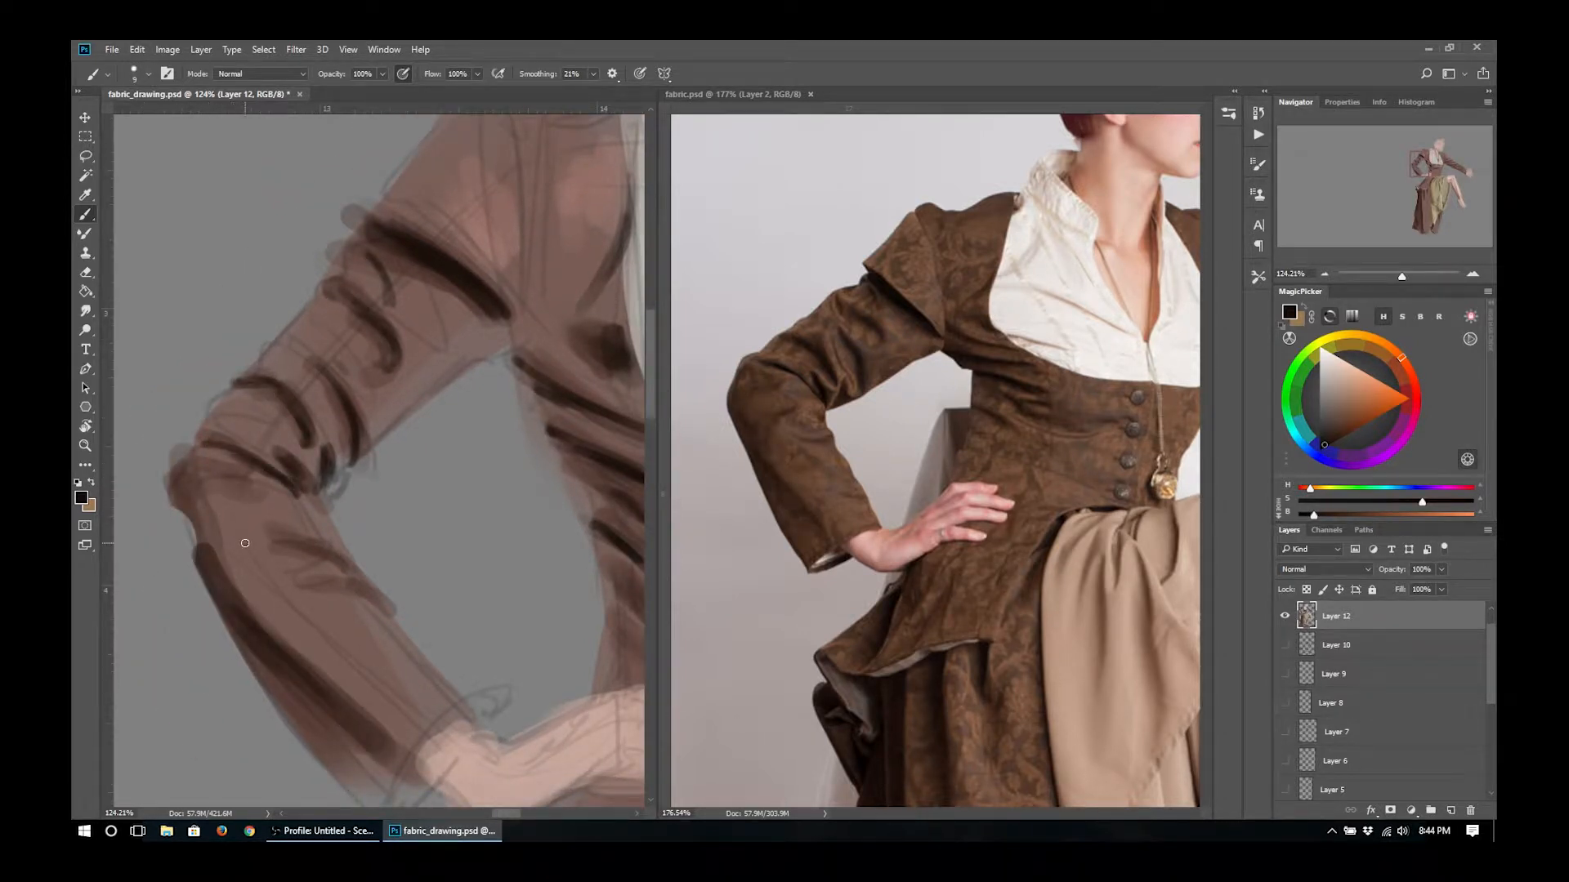
pyautogui.moveTo(469, 576); pyautogui.dragTo(409, 603)
pyautogui.moveTo(551, 638); pyautogui.dragTo(389, 479)
pyautogui.scroll(1, 1460, 624)
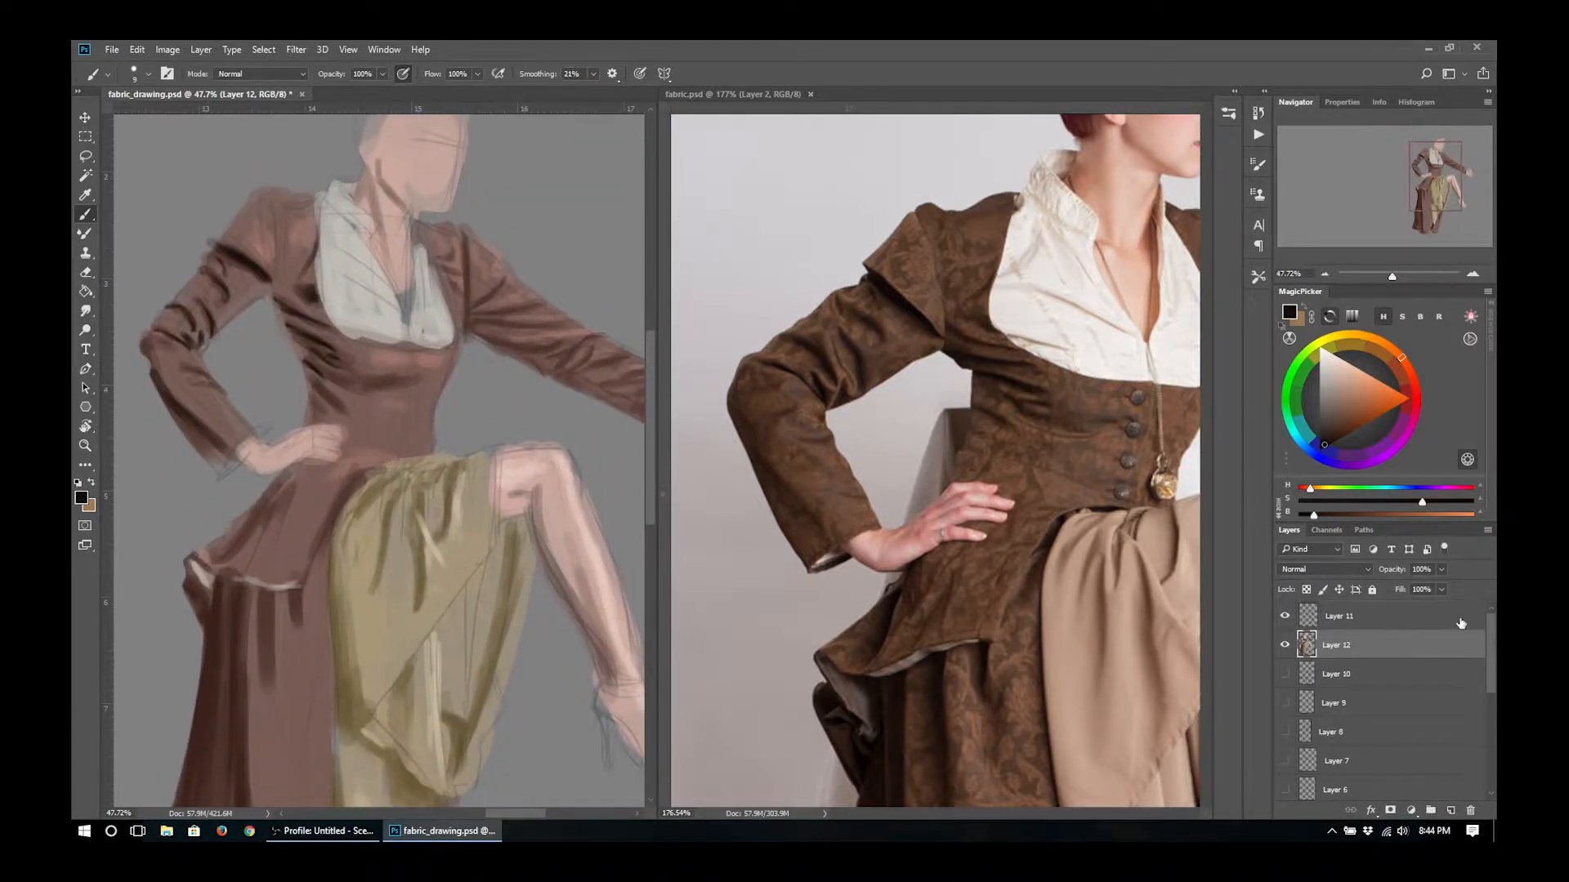
# - Paint the nose and mouth shapes onto the face profile in skin tones sampled from the drawing
pyautogui.moveTo(295, 334); pyautogui.dragTo(324, 450)
pyautogui.scroll(3, 352, 384)
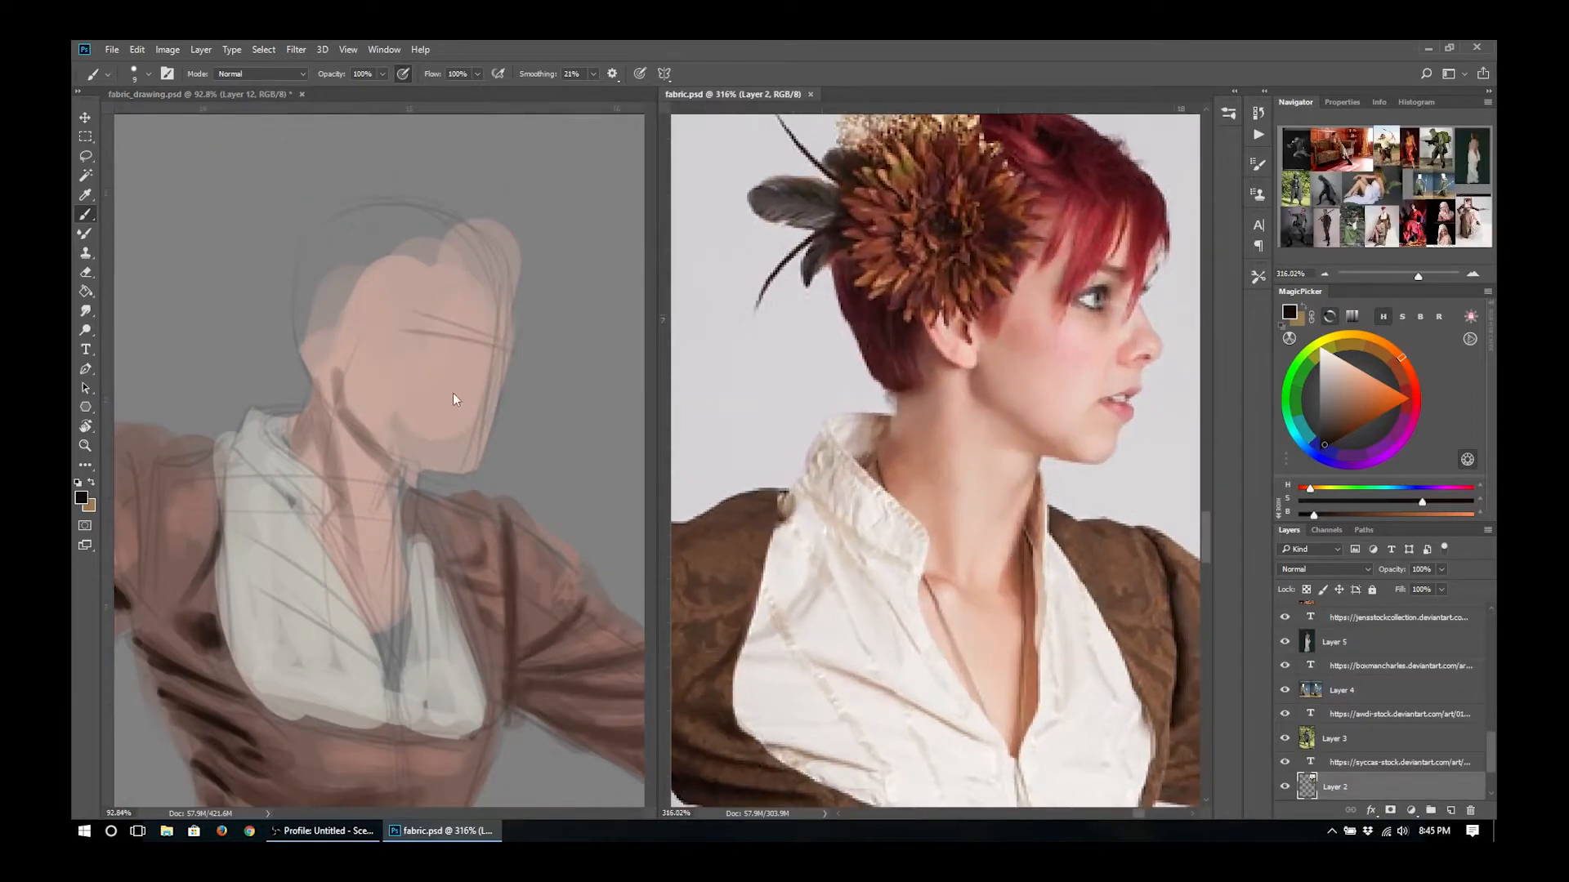
pyautogui.keyDown('alt'); pyautogui.click(355, 461); pyautogui.keyUp('alt')
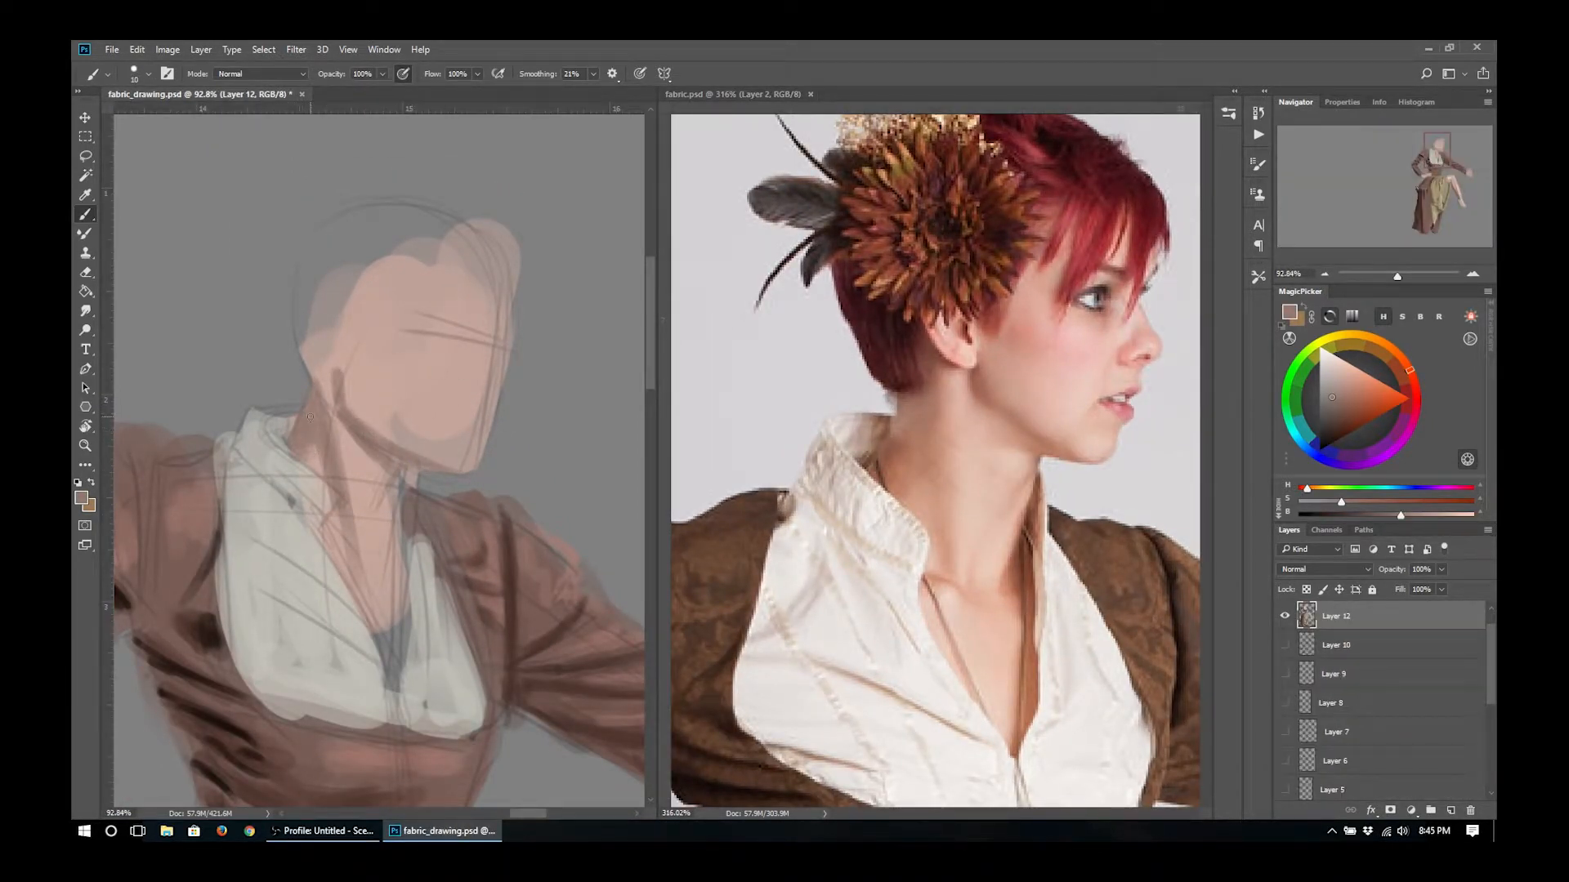
pyautogui.moveTo(402, 529); pyautogui.dragTo(395, 621)
pyautogui.moveTo(503, 406); pyautogui.dragTo(477, 408)
pyautogui.keyDown('alt'); pyautogui.click(462, 415); pyautogui.keyUp('alt')
pyautogui.press(']')
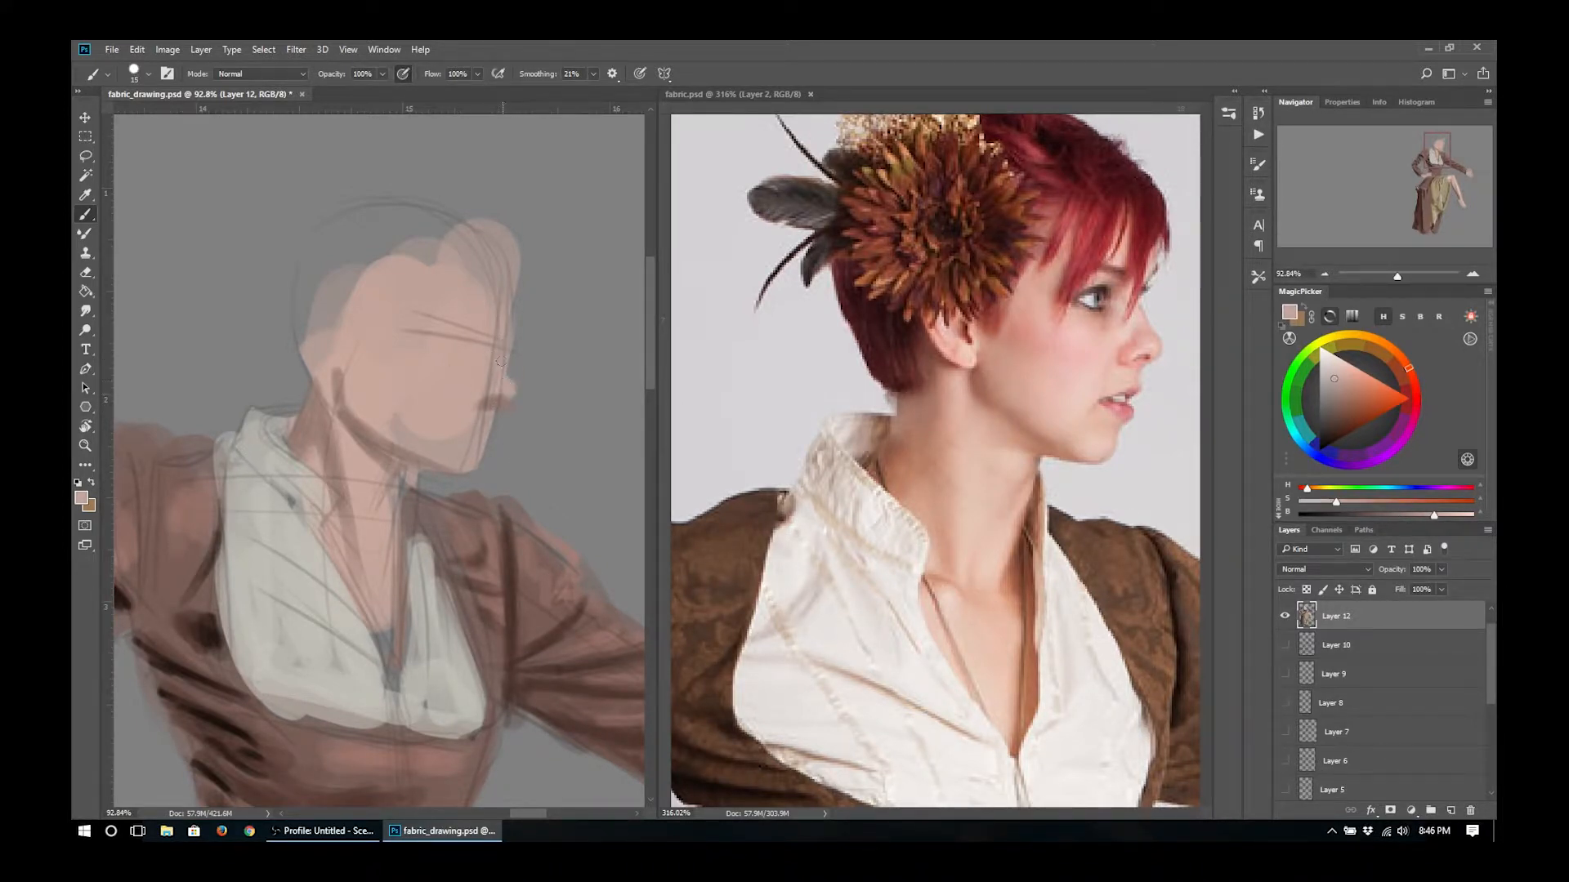
pyautogui.press('e')
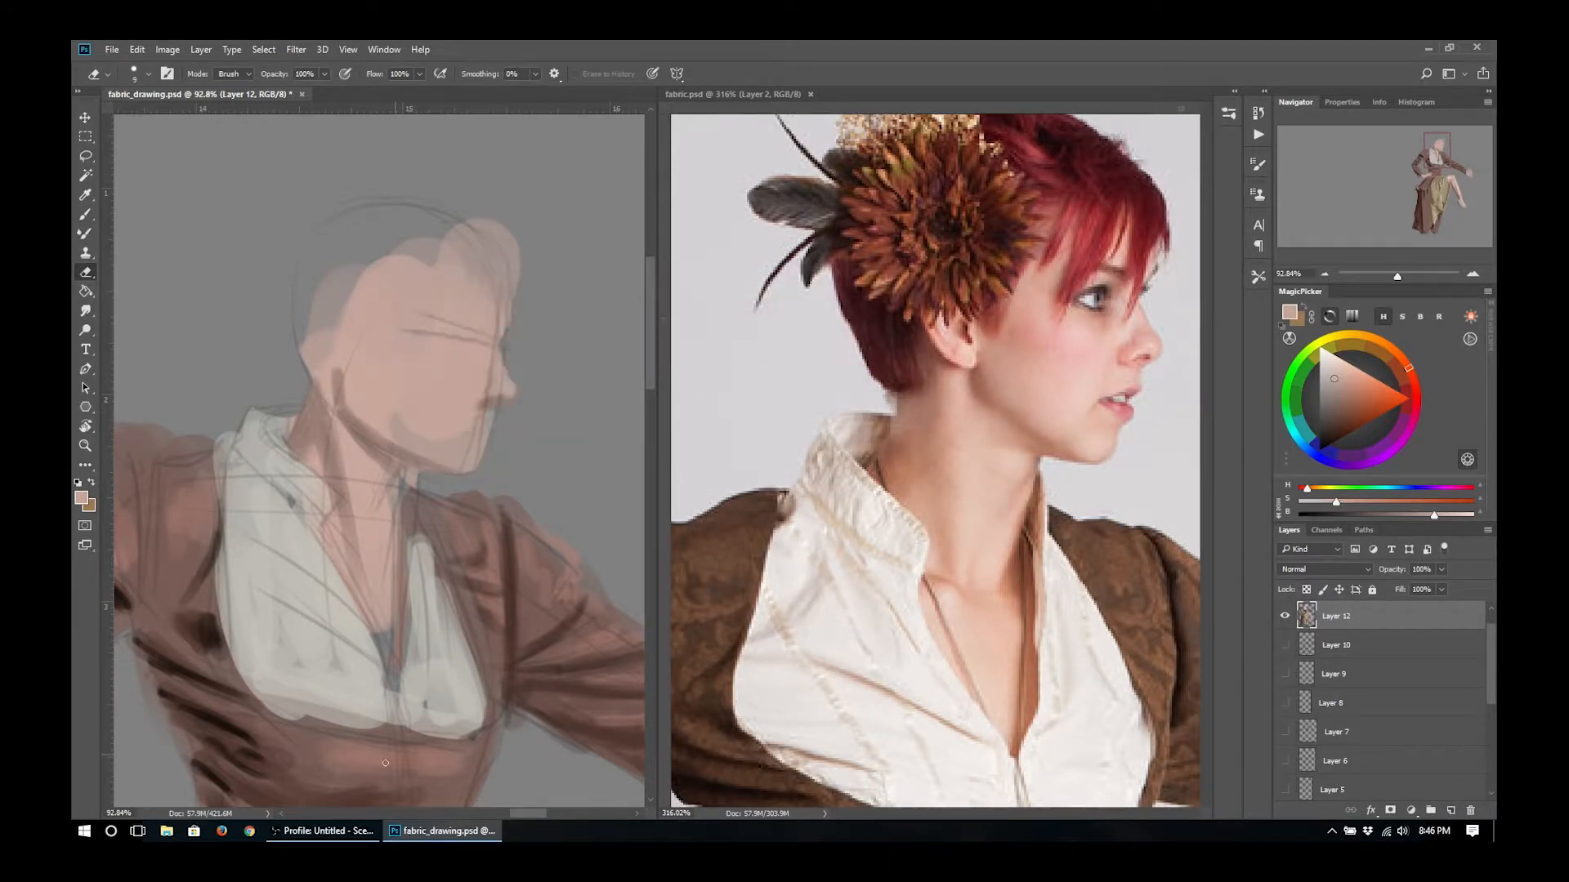
pyautogui.press('b')
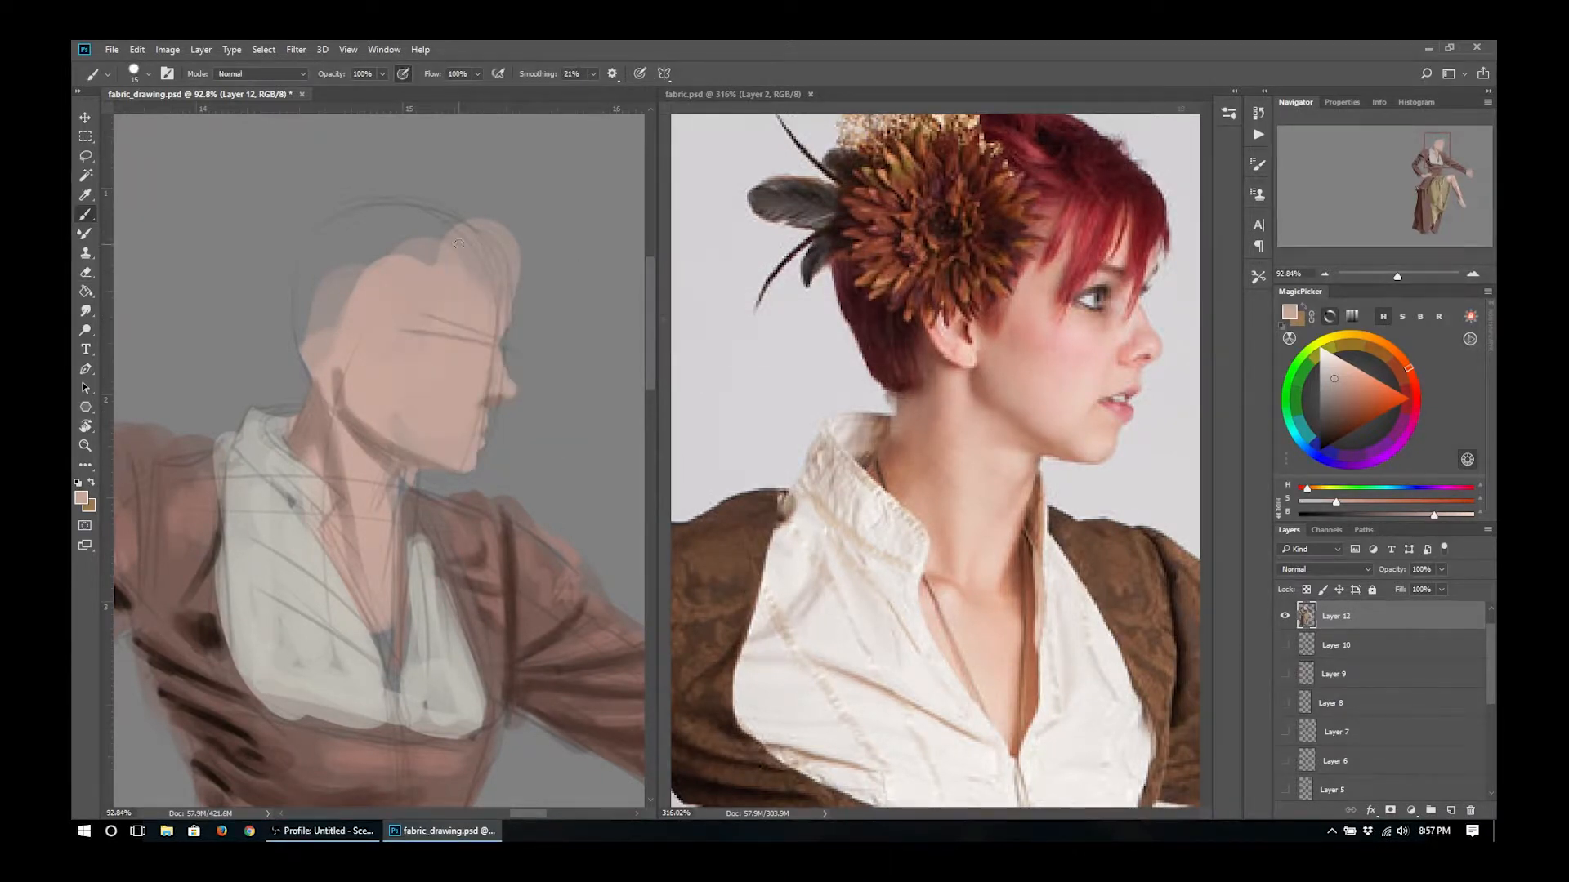
# - Blend skin and shadow tones around the ear, jaw corner and side of the face, sampling colours from the drawing
pyautogui.keyDown('alt'); pyautogui.click(346, 411); pyautogui.keyUp('alt')
pyautogui.moveTo(346, 377); pyautogui.dragTo(359, 415)
pyautogui.moveTo(352, 329); pyautogui.dragTo(357, 393)
pyautogui.keyDown('alt'); pyautogui.click(363, 378); pyautogui.keyUp('alt')
pyautogui.moveTo(354, 333)
pyautogui.mouseDown()
pyautogui.moveTo(343, 396)
pyautogui.moveTo(347, 357)
pyautogui.moveTo(315, 392)
pyautogui.moveTo(303, 270)
pyautogui.moveTo(319, 327)
pyautogui.mouseUp()
pyautogui.keyDown('alt'); pyautogui.click(358, 352); pyautogui.keyUp('alt')
pyautogui.keyDown('alt'); pyautogui.click(350, 373); pyautogui.keyUp('alt')
pyautogui.keyDown('alt'); pyautogui.click(363, 366); pyautogui.keyUp('alt')
# - Sample dark red from the reference's hair and block in the hair over the crown and back of the head
pyautogui.keyDown('alt'); pyautogui.click(1165, 194); pyautogui.keyUp('alt')
pyautogui.press(']')
pyautogui.press(']')
pyautogui.moveTo(337, 224); pyautogui.dragTo(420, 209)
pyautogui.moveTo(981, 245); pyautogui.dragTo(946, 328)
pyautogui.moveTo(351, 219); pyautogui.dragTo(476, 241)
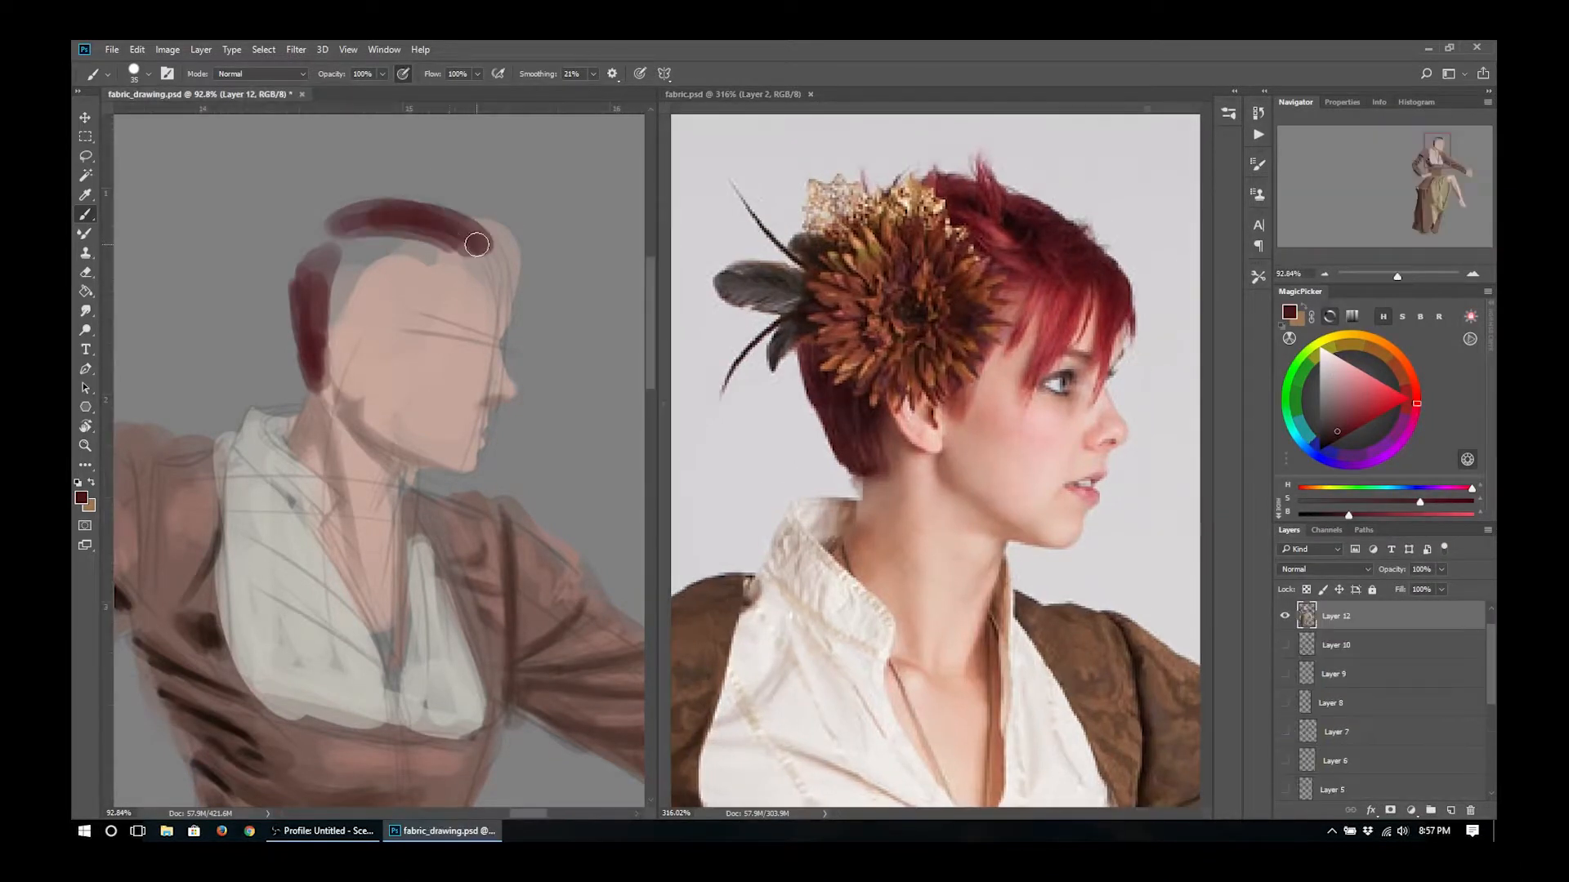
pyautogui.moveTo(400, 206)
pyautogui.mouseDown()
pyautogui.moveTo(483, 228)
pyautogui.moveTo(388, 193)
pyautogui.mouseUp()
# - Paint pointed dark red fringe strands falling over the forehead, varying the brush size
pyautogui.press('[')
pyautogui.press('[')
pyautogui.press('[')
pyautogui.press('[')
pyautogui.moveTo(515, 260)
pyautogui.mouseDown()
pyautogui.moveTo(520, 314)
pyautogui.moveTo(474, 372)
pyautogui.moveTo(469, 325)
pyautogui.mouseUp()
pyautogui.press('[')
pyautogui.press('[')
pyautogui.press('[')
pyautogui.press(']')
pyautogui.press(']')
pyautogui.press(']')
pyautogui.moveTo(469, 250)
pyautogui.mouseDown()
pyautogui.moveTo(433, 348)
pyautogui.moveTo(443, 318)
pyautogui.moveTo(415, 279)
pyautogui.moveTo(489, 273)
pyautogui.mouseUp()
# - Fill out the crown and back of the hair in dark red and add strands in front of the ear
pyautogui.press(']')
pyautogui.press(']')
pyautogui.moveTo(518, 247)
pyautogui.mouseDown()
pyautogui.moveTo(397, 196)
pyautogui.moveTo(334, 224)
pyautogui.mouseUp()
pyautogui.moveTo(335, 238)
pyautogui.mouseDown()
pyautogui.moveTo(312, 263)
pyautogui.moveTo(304, 315)
pyautogui.mouseUp()
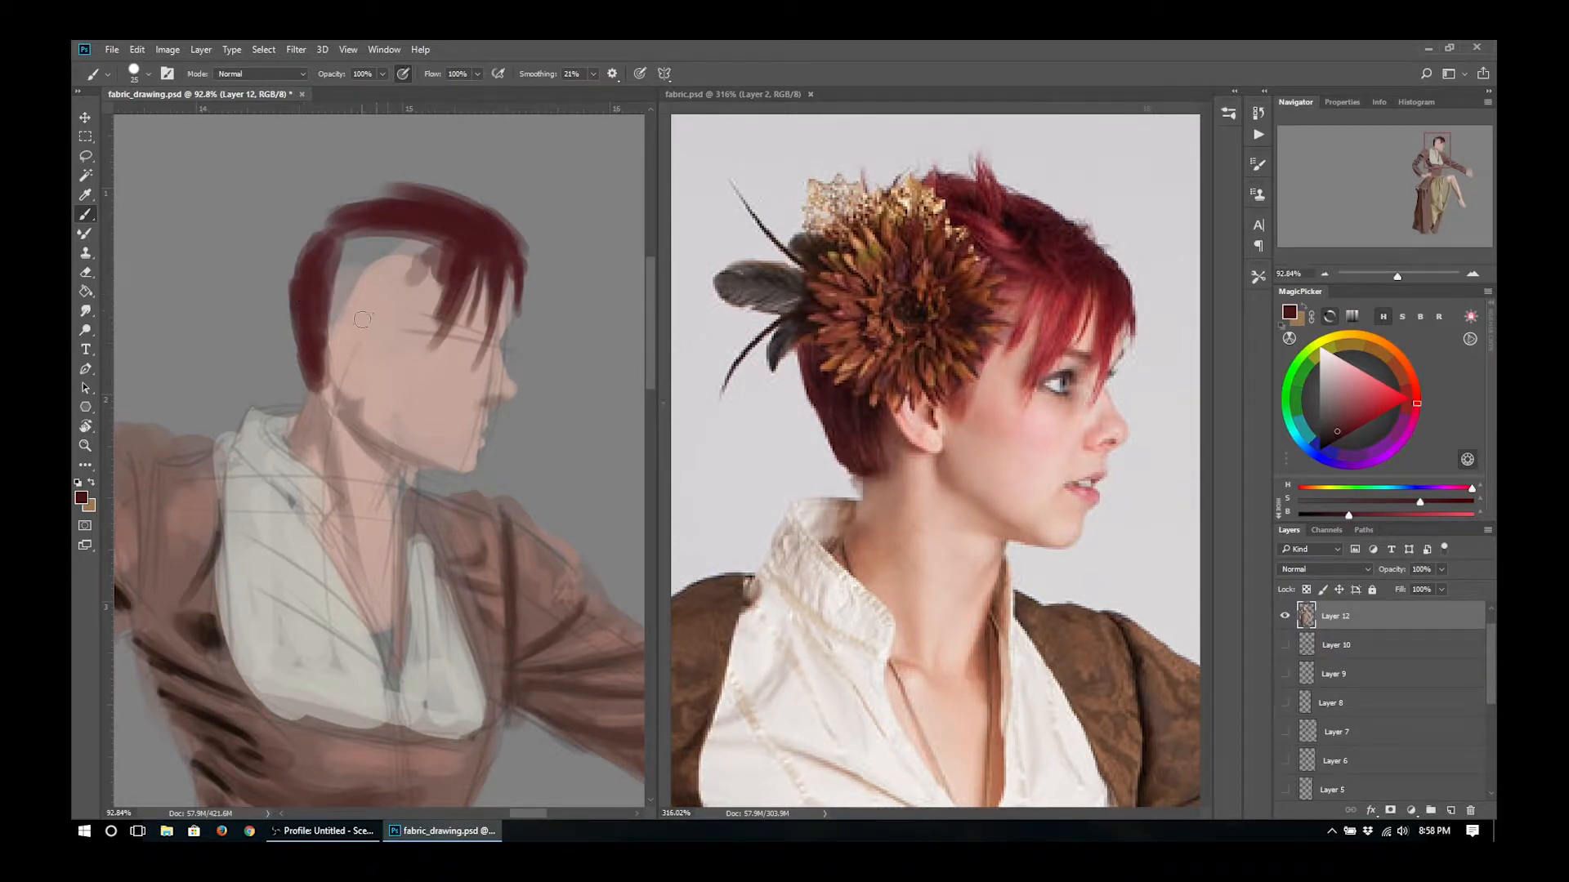
pyautogui.moveTo(391, 286)
pyautogui.mouseDown()
pyautogui.moveTo(382, 345)
pyautogui.moveTo(385, 307)
pyautogui.mouseUp()
pyautogui.moveTo(397, 266); pyautogui.dragTo(391, 322)
pyautogui.moveTo(405, 234)
pyautogui.mouseDown()
pyautogui.moveTo(355, 219)
pyautogui.moveTo(305, 273)
pyautogui.moveTo(327, 195)
pyautogui.mouseUp()
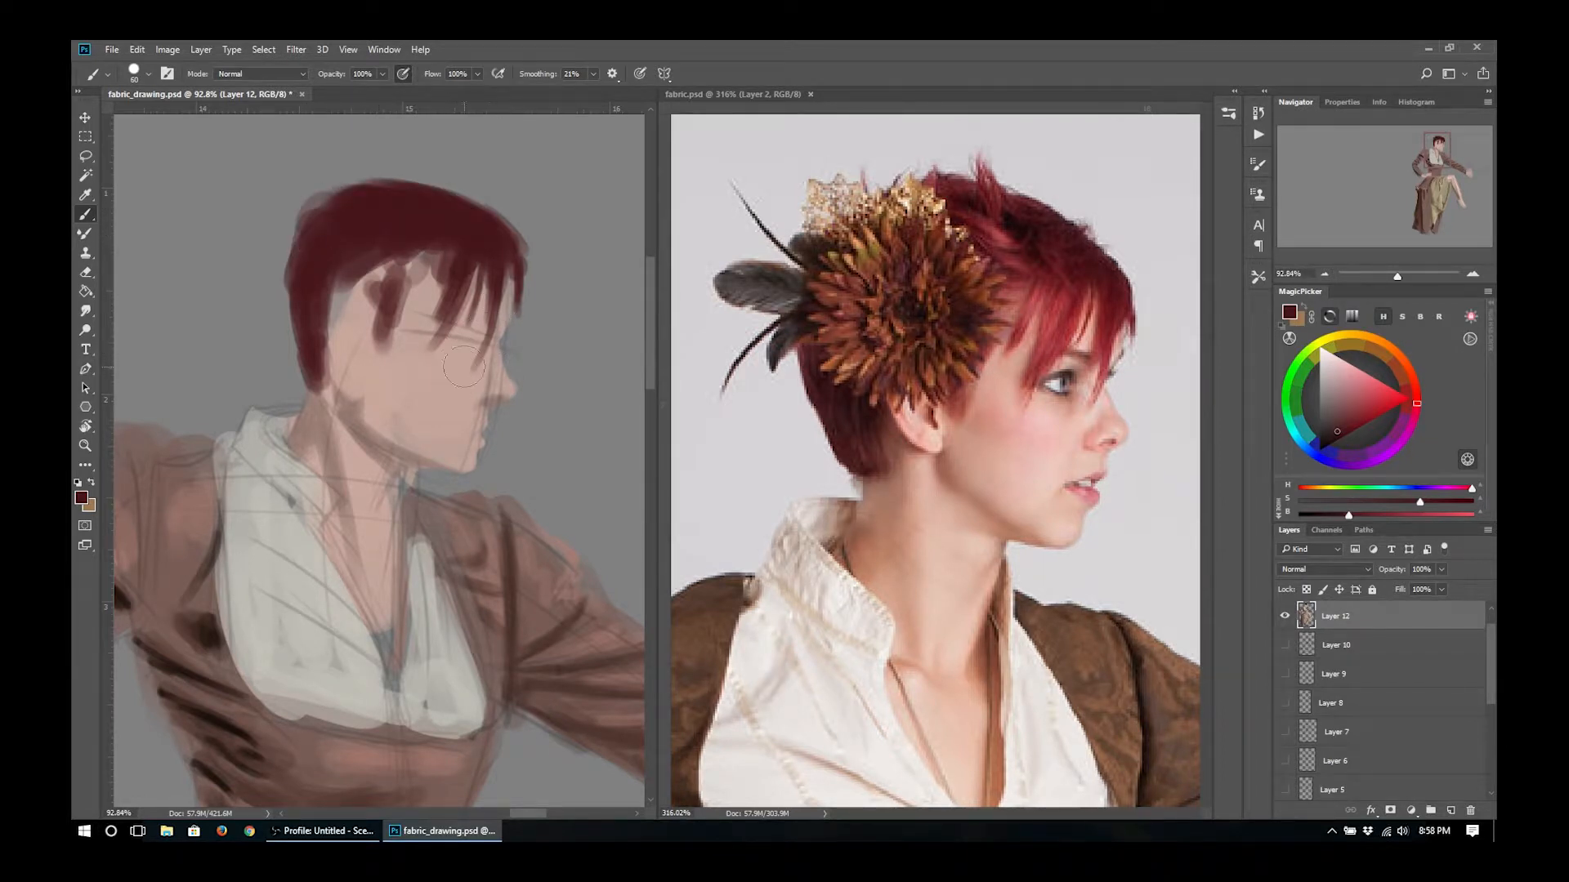
# - Mix a stronger pink from the sampled skin tone and paint a blush on the nose and cheek
pyautogui.keyDown('alt'); pyautogui.click(1082, 478); pyautogui.keyUp('alt')
pyautogui.keyDown('alt'); pyautogui.click(484, 390); pyautogui.keyUp('alt')
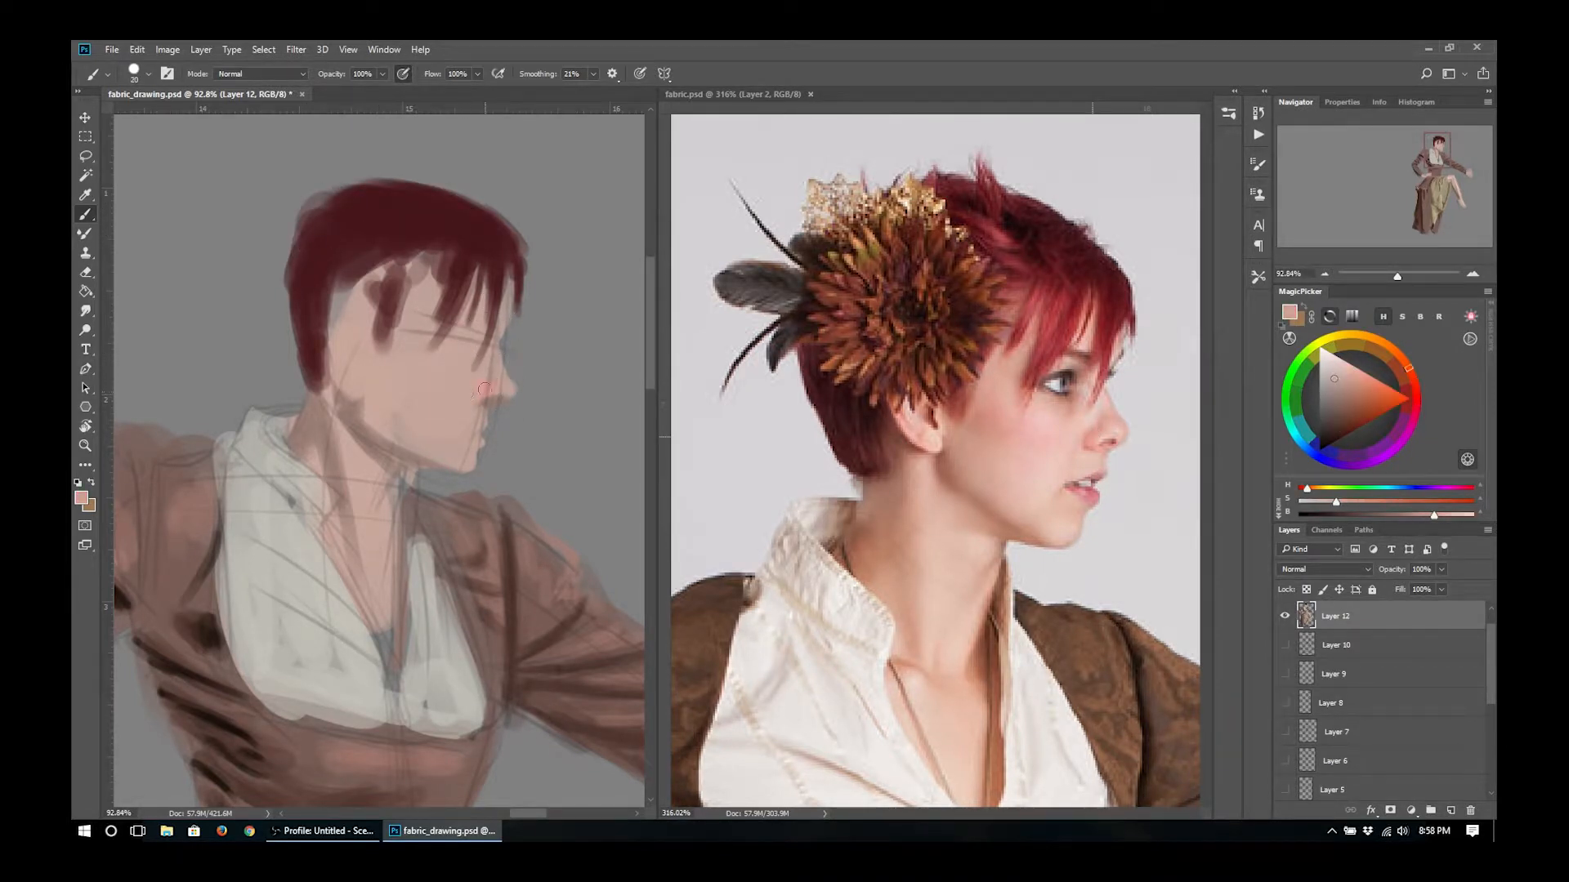
pyautogui.click(1416, 392)
pyautogui.click(1345, 371)
pyautogui.moveTo(497, 372); pyautogui.dragTo(504, 304)
pyautogui.moveTo(438, 360); pyautogui.dragTo(448, 359)
# - Tint the lips pink with a small brush and blend the surrounding skin with a sampled skin tone
pyautogui.press('[')
pyautogui.press('[')
pyautogui.press('[')
pyautogui.press('[')
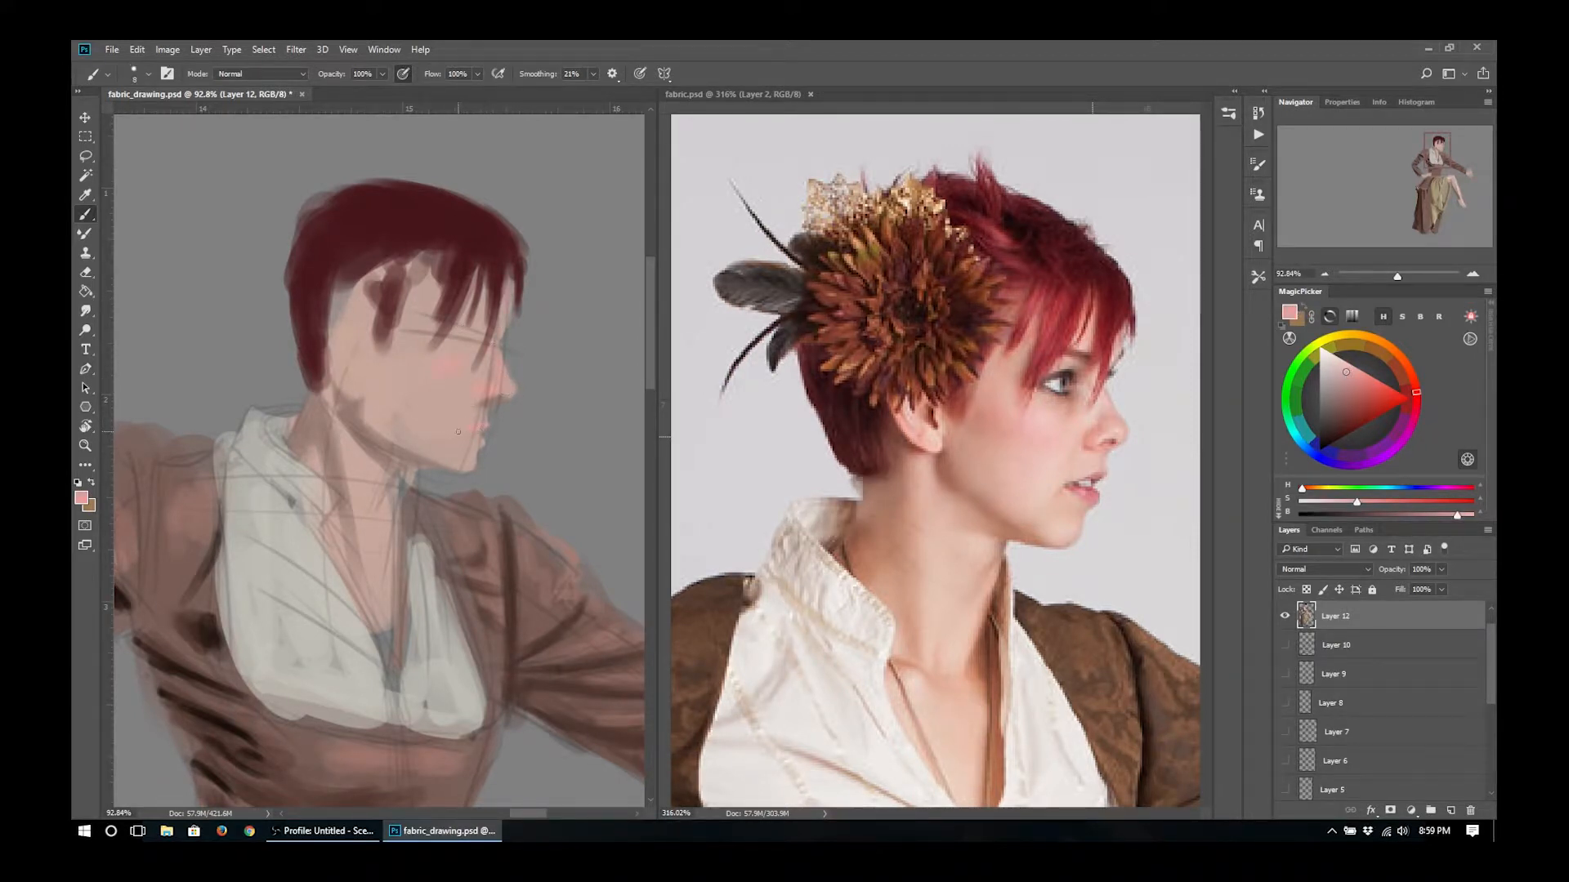
pyautogui.keyDown('alt'); pyautogui.click(484, 315); pyautogui.keyUp('alt')
pyautogui.press(']')
pyautogui.press(']')
pyautogui.press(']')
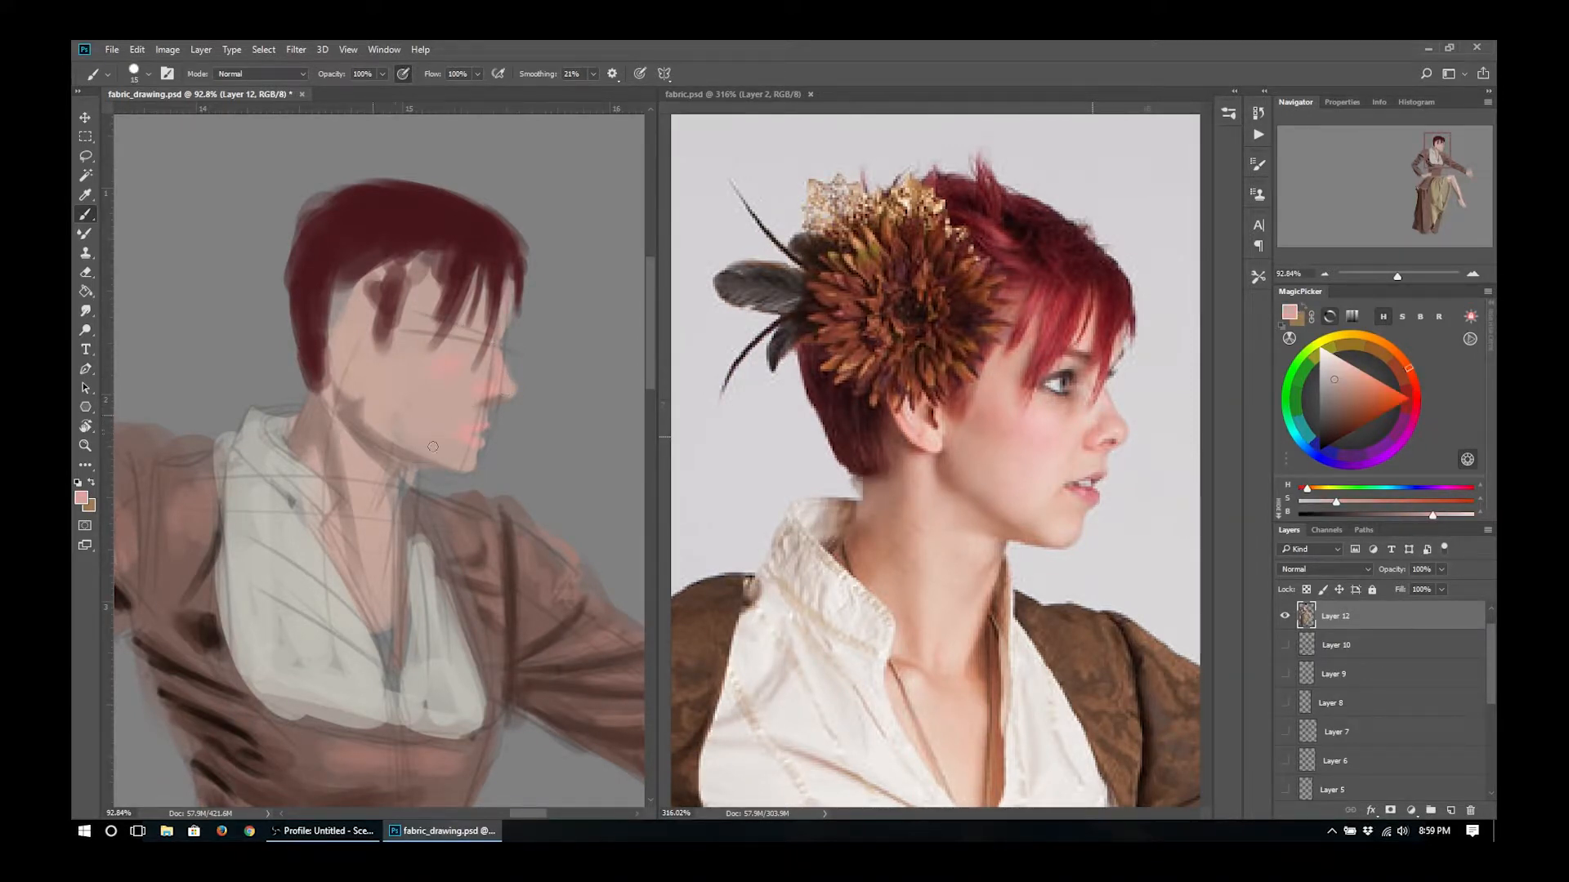
# - Sample bright red from the reference's fringe and paint highlight strands through the fringe and crown
pyautogui.keyDown('alt'); pyautogui.click(1046, 328); pyautogui.keyUp('alt')
pyautogui.press('[')
pyautogui.moveTo(490, 245)
pyautogui.mouseDown()
pyautogui.moveTo(479, 351)
pyautogui.moveTo(507, 265)
pyautogui.moveTo(500, 314)
pyautogui.moveTo(421, 313)
pyautogui.mouseUp()
pyautogui.moveTo(470, 253); pyautogui.dragTo(425, 347)
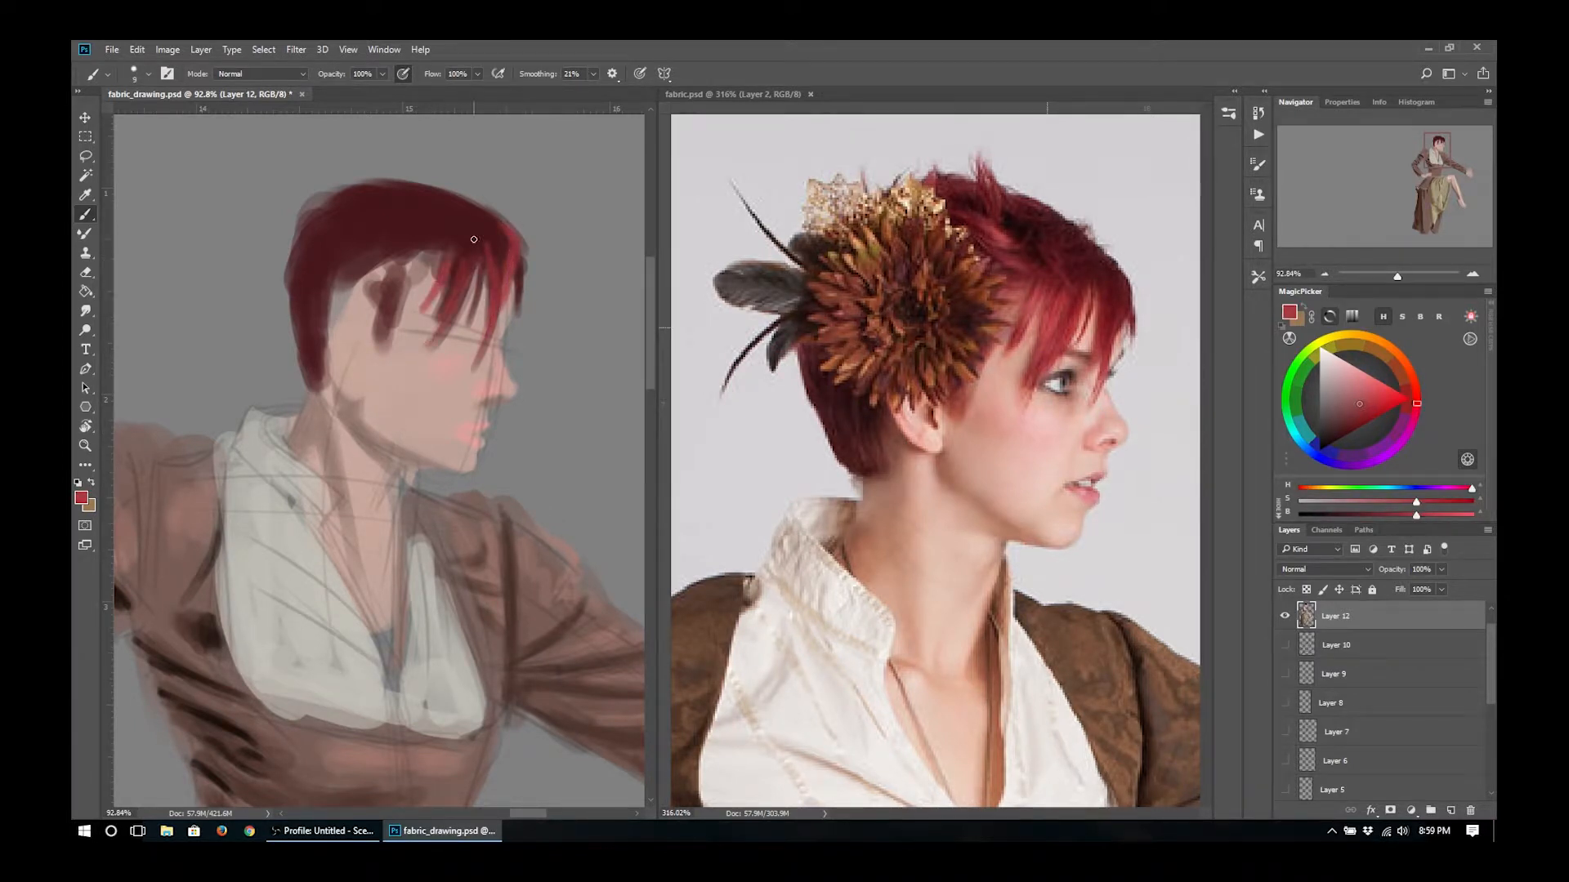
pyautogui.moveTo(472, 256)
pyautogui.mouseDown()
pyautogui.moveTo(360, 206)
pyautogui.moveTo(382, 183)
pyautogui.moveTo(405, 209)
pyautogui.mouseUp()
# - Extend the shirt's far lapel beside the neck and along the jacket edge in sampled grey-whites
pyautogui.keyDown('alt'); pyautogui.click(359, 413); pyautogui.keyUp('alt')
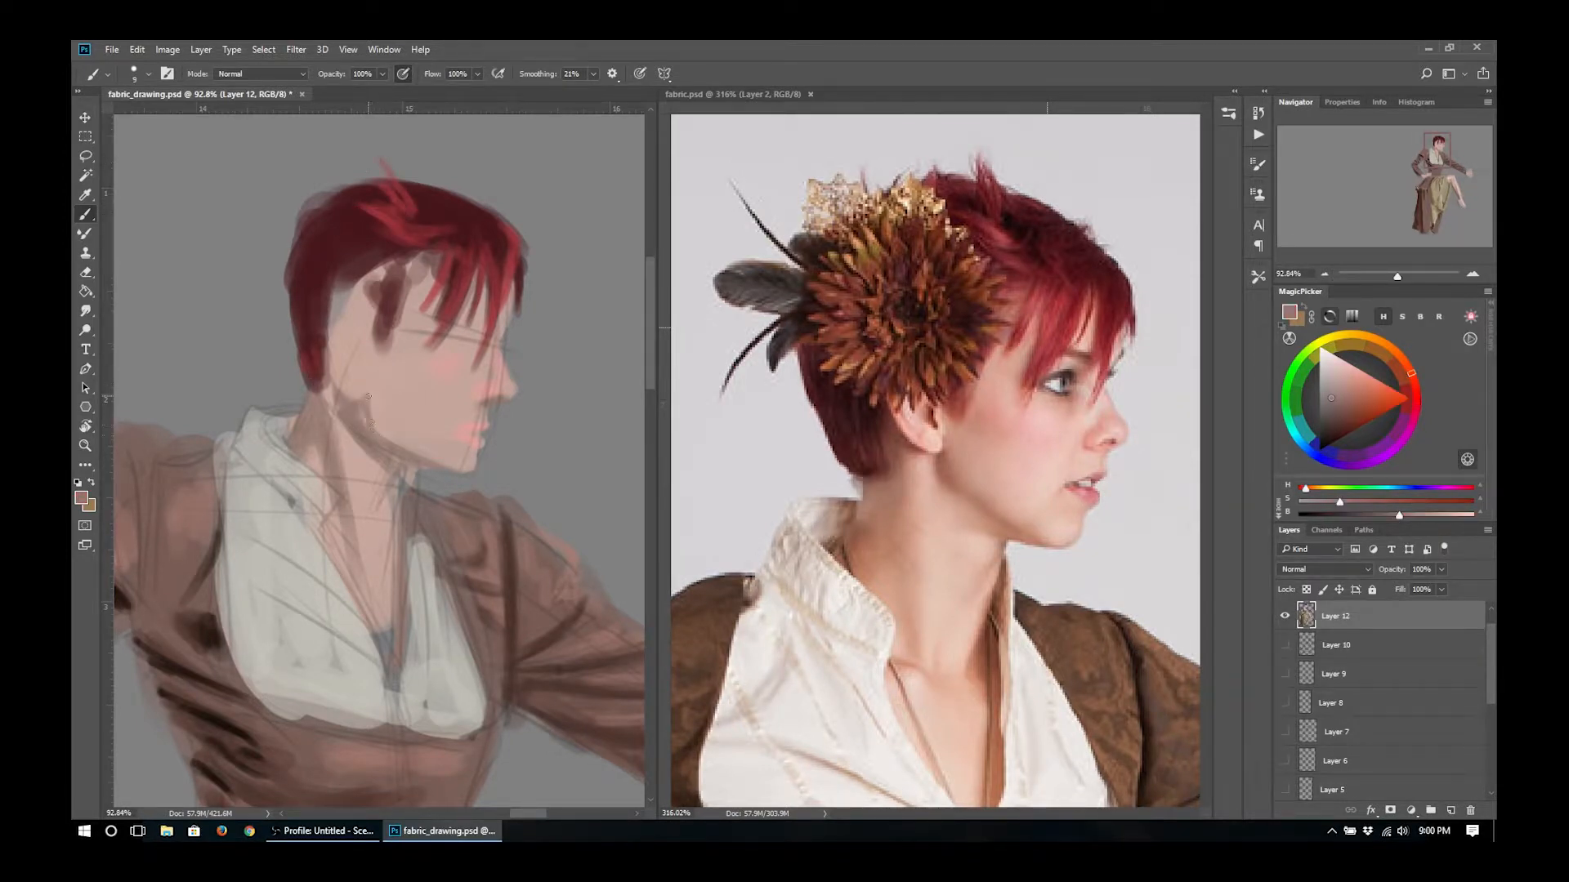
pyautogui.keyDown('alt'); pyautogui.click(418, 549); pyautogui.keyUp('alt')
pyautogui.moveTo(414, 543)
pyautogui.mouseDown()
pyautogui.moveTo(407, 482)
pyautogui.moveTo(425, 545)
pyautogui.mouseUp()
pyautogui.keyDown('alt'); pyautogui.click(416, 549); pyautogui.keyUp('alt')
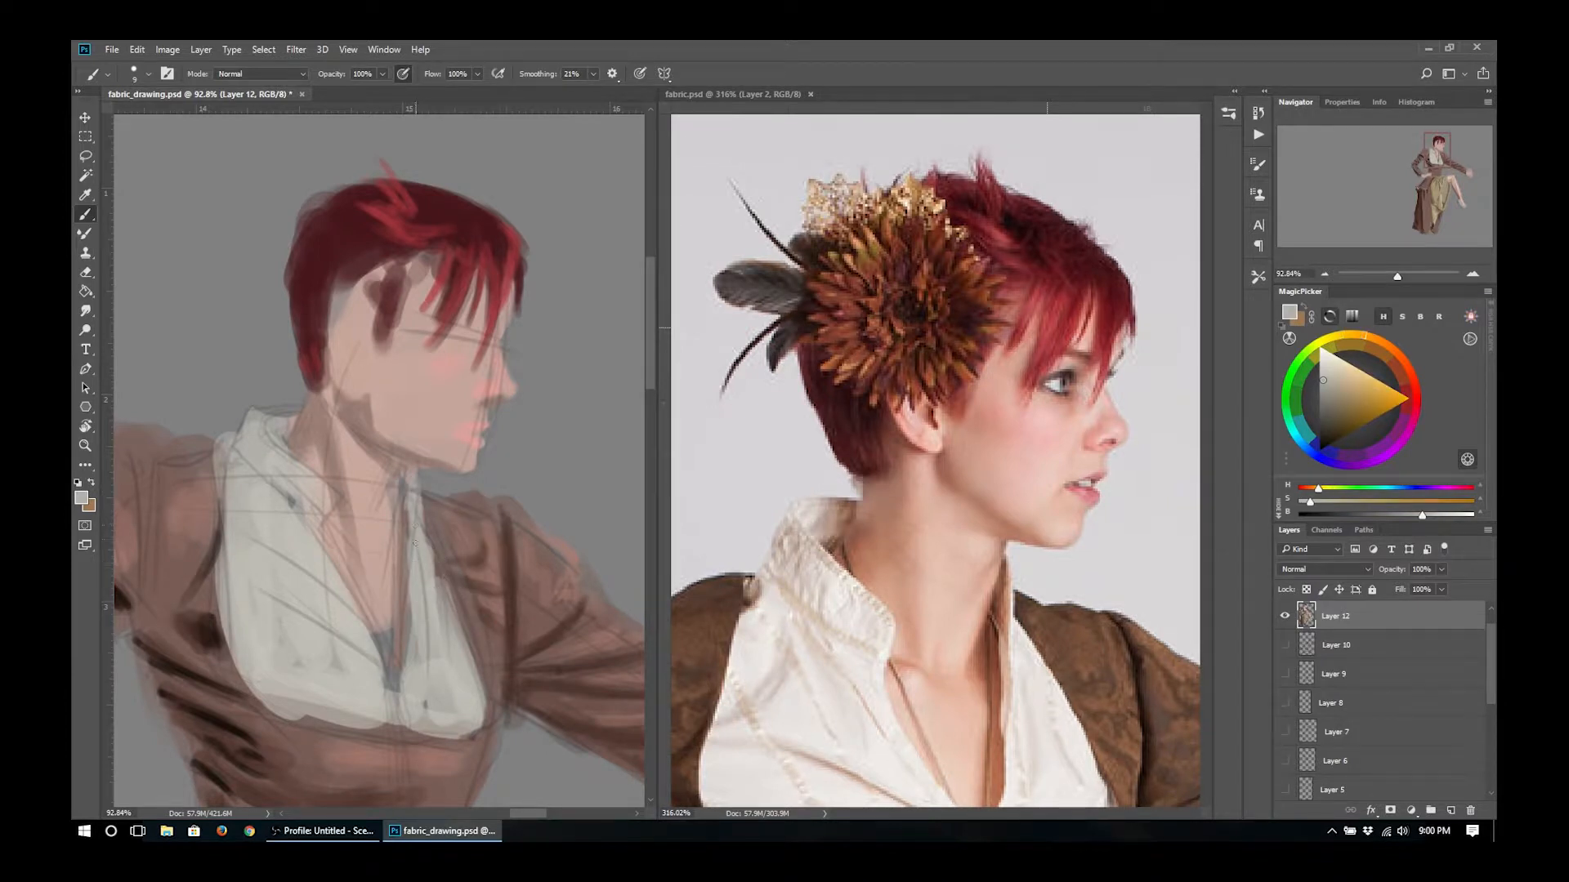
pyautogui.keyDown('alt'); pyautogui.click(431, 625); pyautogui.keyUp('alt')
pyautogui.moveTo(433, 551); pyautogui.dragTo(476, 683)
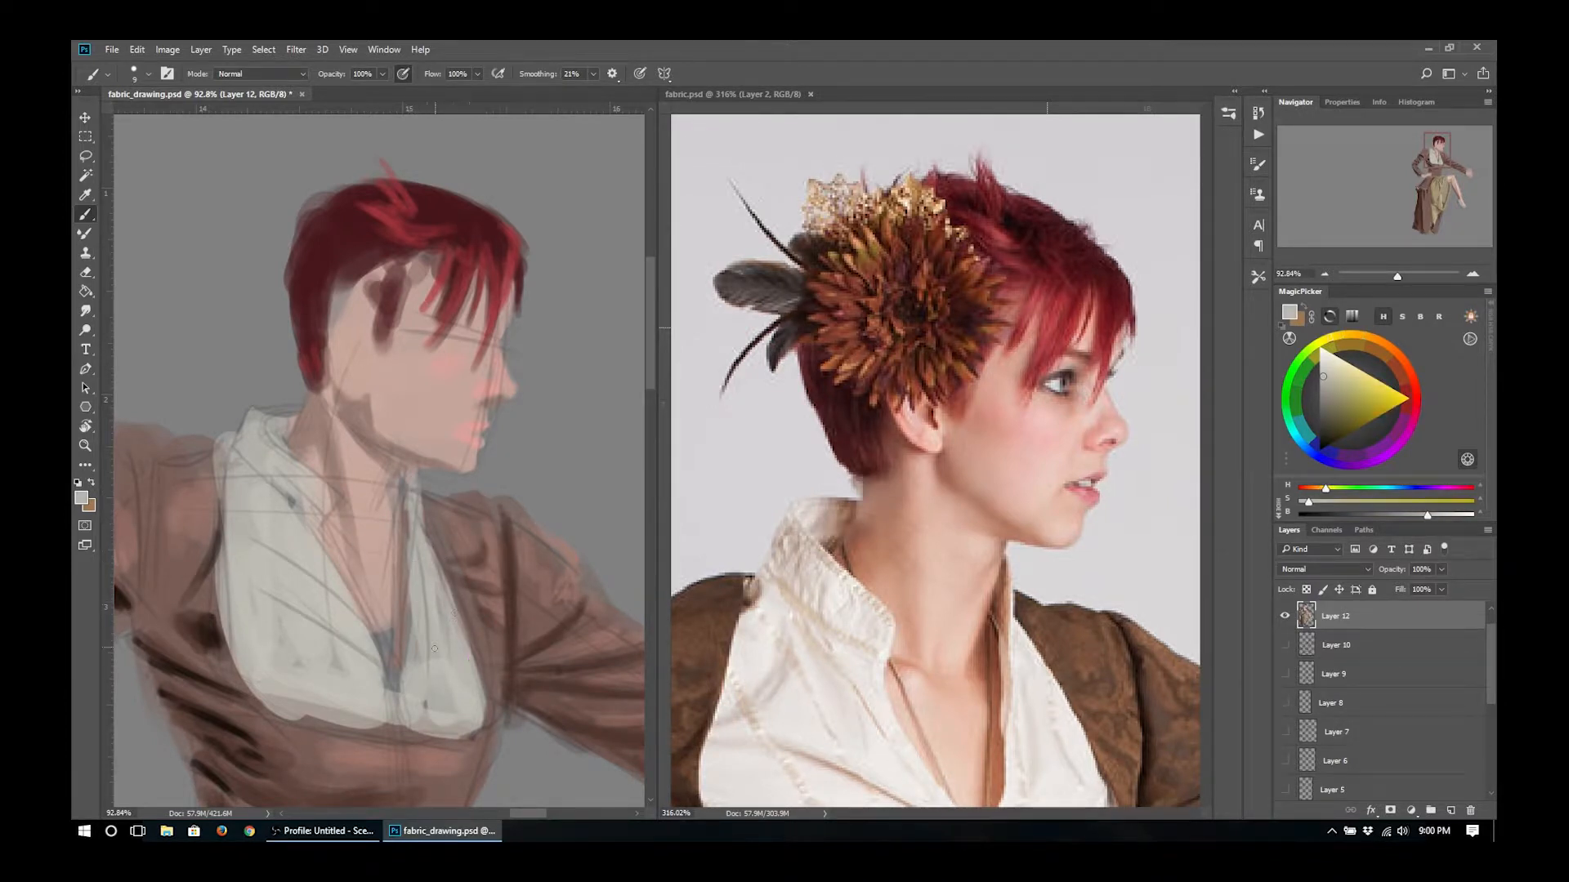
# - Clean up the jacket edge under the shirt front and repaint the skin in the neck opening with sampled colours
pyautogui.keyDown('alt'); pyautogui.click(462, 732); pyautogui.keyUp('alt')
pyautogui.press(']')
pyautogui.press(']')
pyautogui.moveTo(446, 736); pyautogui.dragTo(323, 709)
pyautogui.moveTo(471, 540); pyautogui.dragTo(463, 509)
pyautogui.keyDown('alt'); pyautogui.click(375, 576); pyautogui.keyUp('alt')
pyautogui.moveTo(382, 629); pyautogui.dragTo(372, 609)
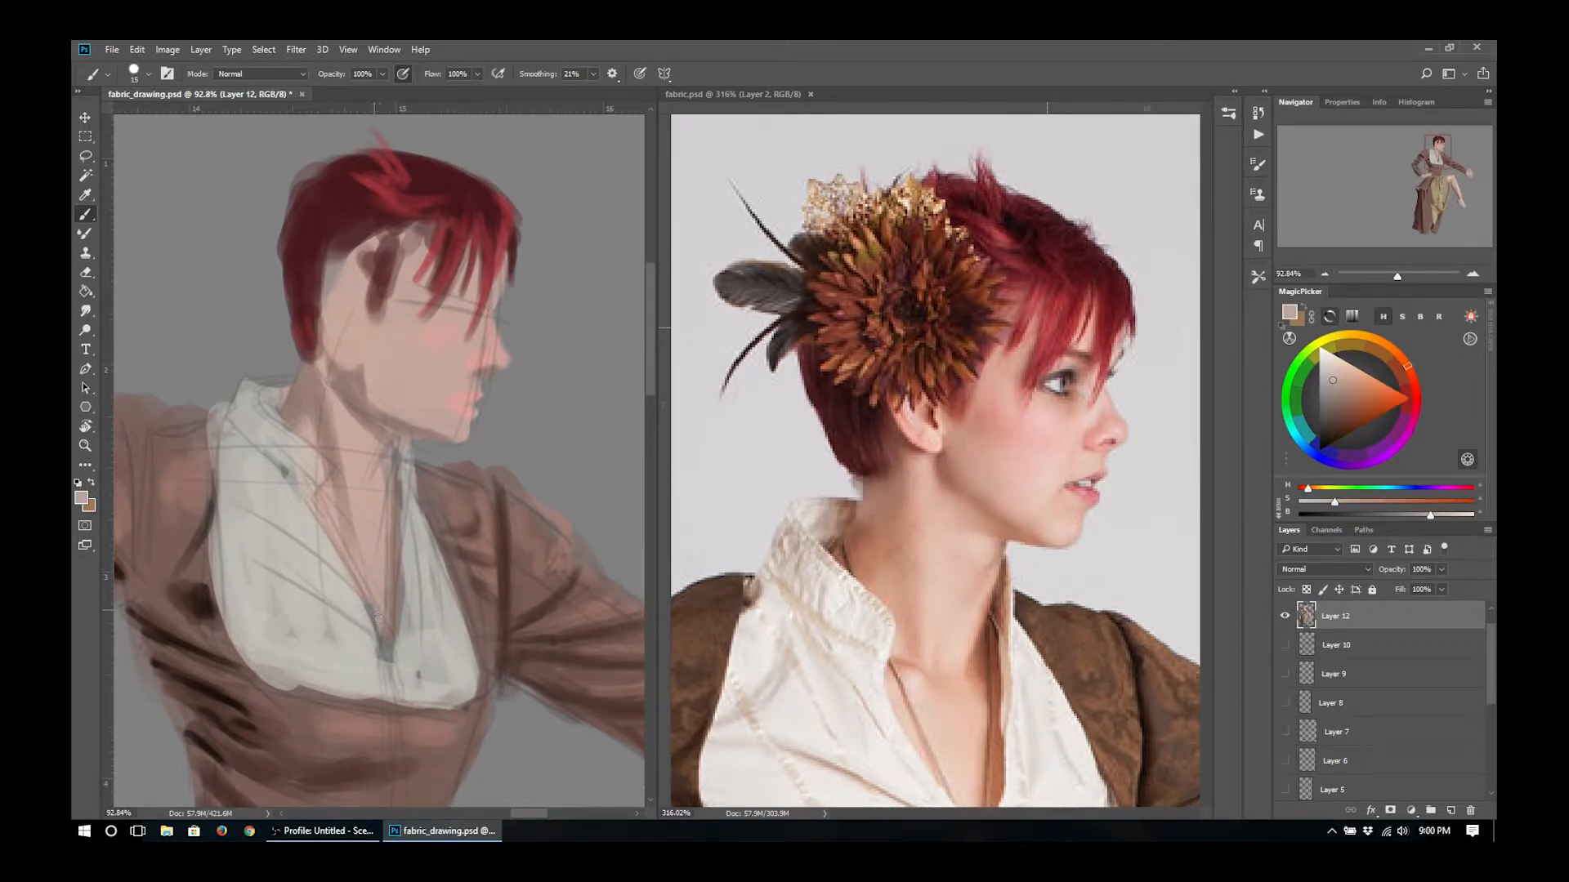
# - Reshape the near shirt collar with sampled whites and repaint the jacket's edge beside it in brown
pyautogui.keyDown('alt'); pyautogui.click(292, 504); pyautogui.keyUp('alt')
pyautogui.moveTo(315, 454)
pyautogui.mouseDown()
pyautogui.moveTo(328, 473)
pyautogui.moveTo(293, 488)
pyautogui.mouseUp()
pyautogui.moveTo(244, 389)
pyautogui.mouseDown()
pyautogui.moveTo(290, 382)
pyautogui.moveTo(269, 411)
pyautogui.mouseUp()
pyautogui.keyDown('alt'); pyautogui.click(303, 407); pyautogui.keyUp('alt')
pyautogui.keyDown('alt'); pyautogui.click(269, 434); pyautogui.keyUp('alt')
pyautogui.keyDown('alt'); pyautogui.click(201, 460); pyautogui.keyUp('alt')
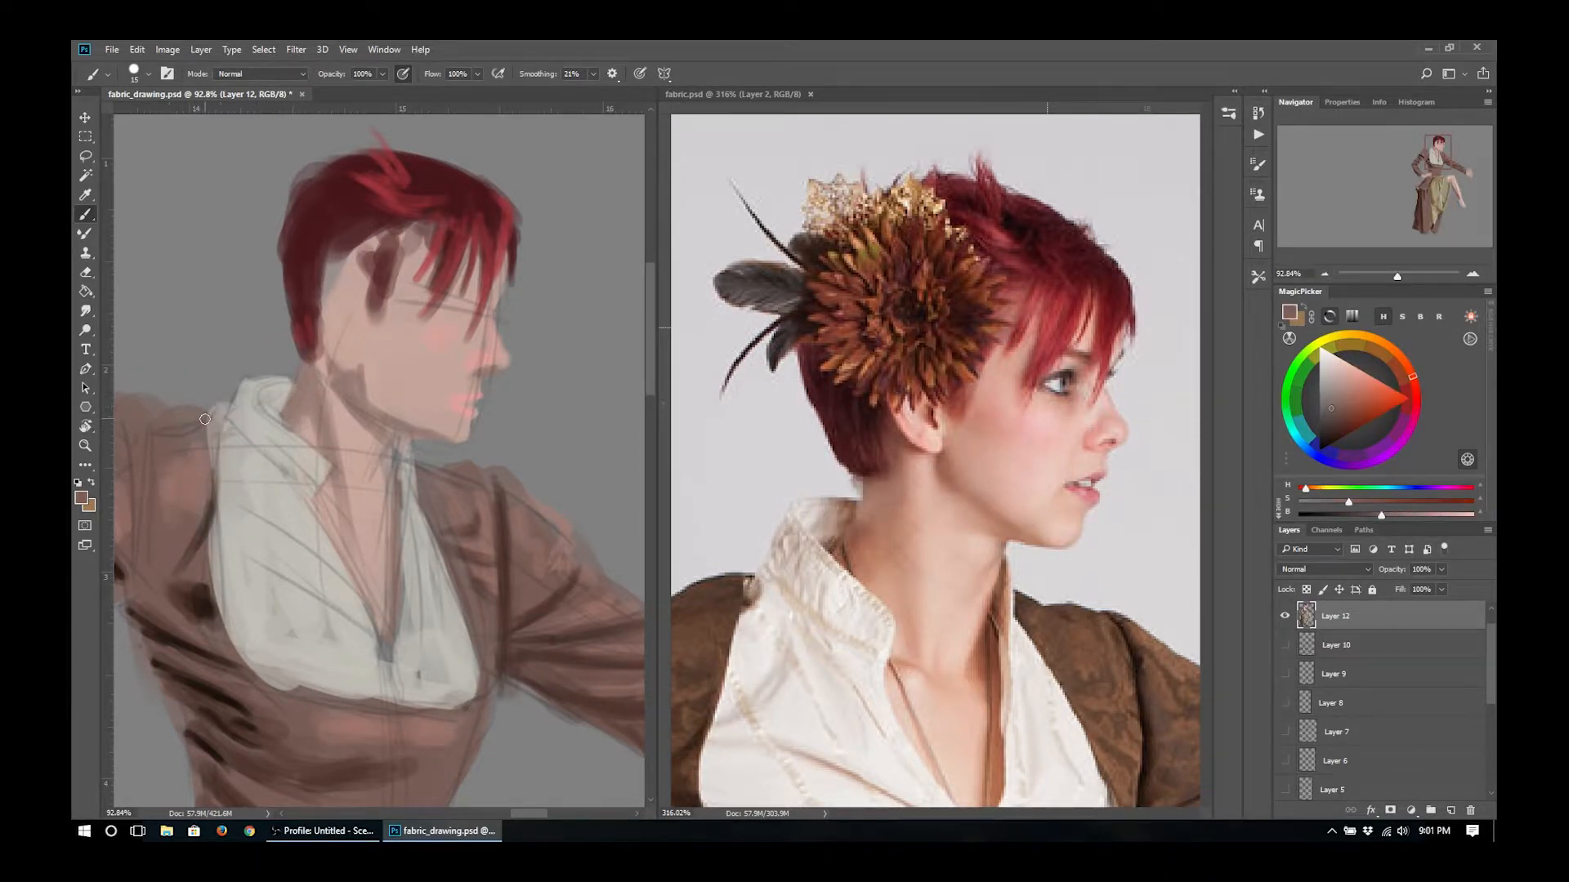
pyautogui.moveTo(210, 454)
pyautogui.mouseDown()
pyautogui.moveTo(219, 410)
pyautogui.moveTo(194, 419)
pyautogui.mouseUp()
# - Blend the cheek in sampled skin tones and shade beside the nose and mouth with a smaller brush
pyautogui.keyDown('alt'); pyautogui.click(458, 420); pyautogui.keyUp('alt')
pyautogui.keyDown('alt'); pyautogui.click(443, 332); pyautogui.keyUp('alt')
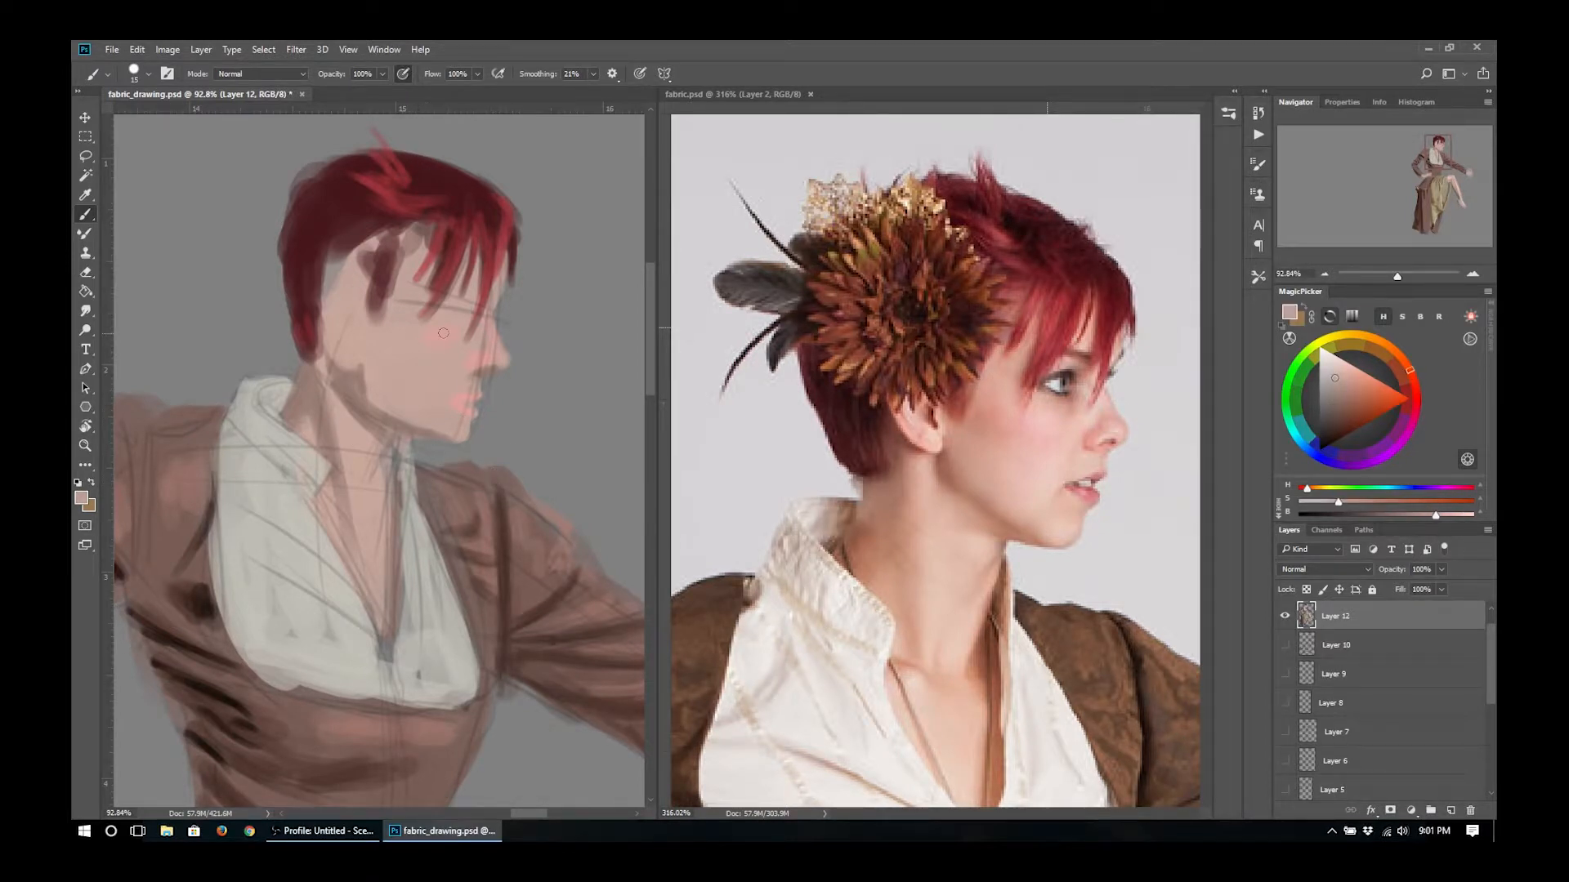
pyautogui.keyDown('alt'); pyautogui.click(478, 377); pyautogui.keyUp('alt')
pyautogui.press('[')
pyautogui.press('[')
pyautogui.moveTo(471, 364)
pyautogui.mouseDown()
pyautogui.moveTo(480, 350)
pyautogui.moveTo(424, 448)
pyautogui.moveTo(434, 428)
pyautogui.mouseUp()
# - Hide the pencil sketch on Layer 11, toggling its visibility to compare the painted head with and without the lines
pyautogui.moveTo(1491, 632); pyautogui.dragTo(1492, 620)
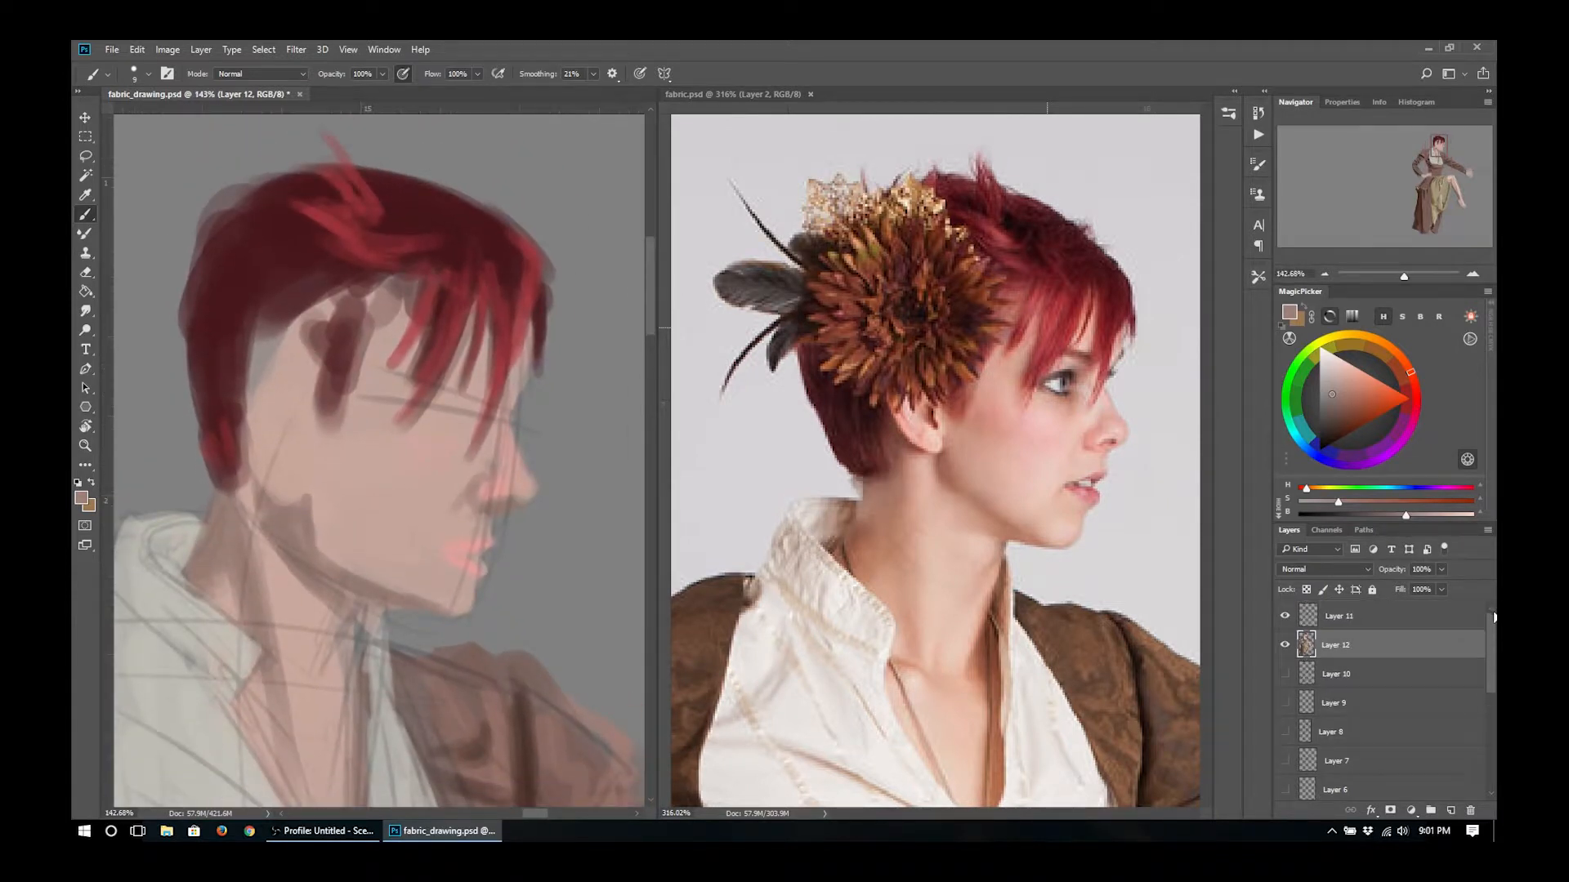
pyautogui.click(1283, 618)
pyautogui.click(1283, 617)
pyautogui.click(1285, 617)
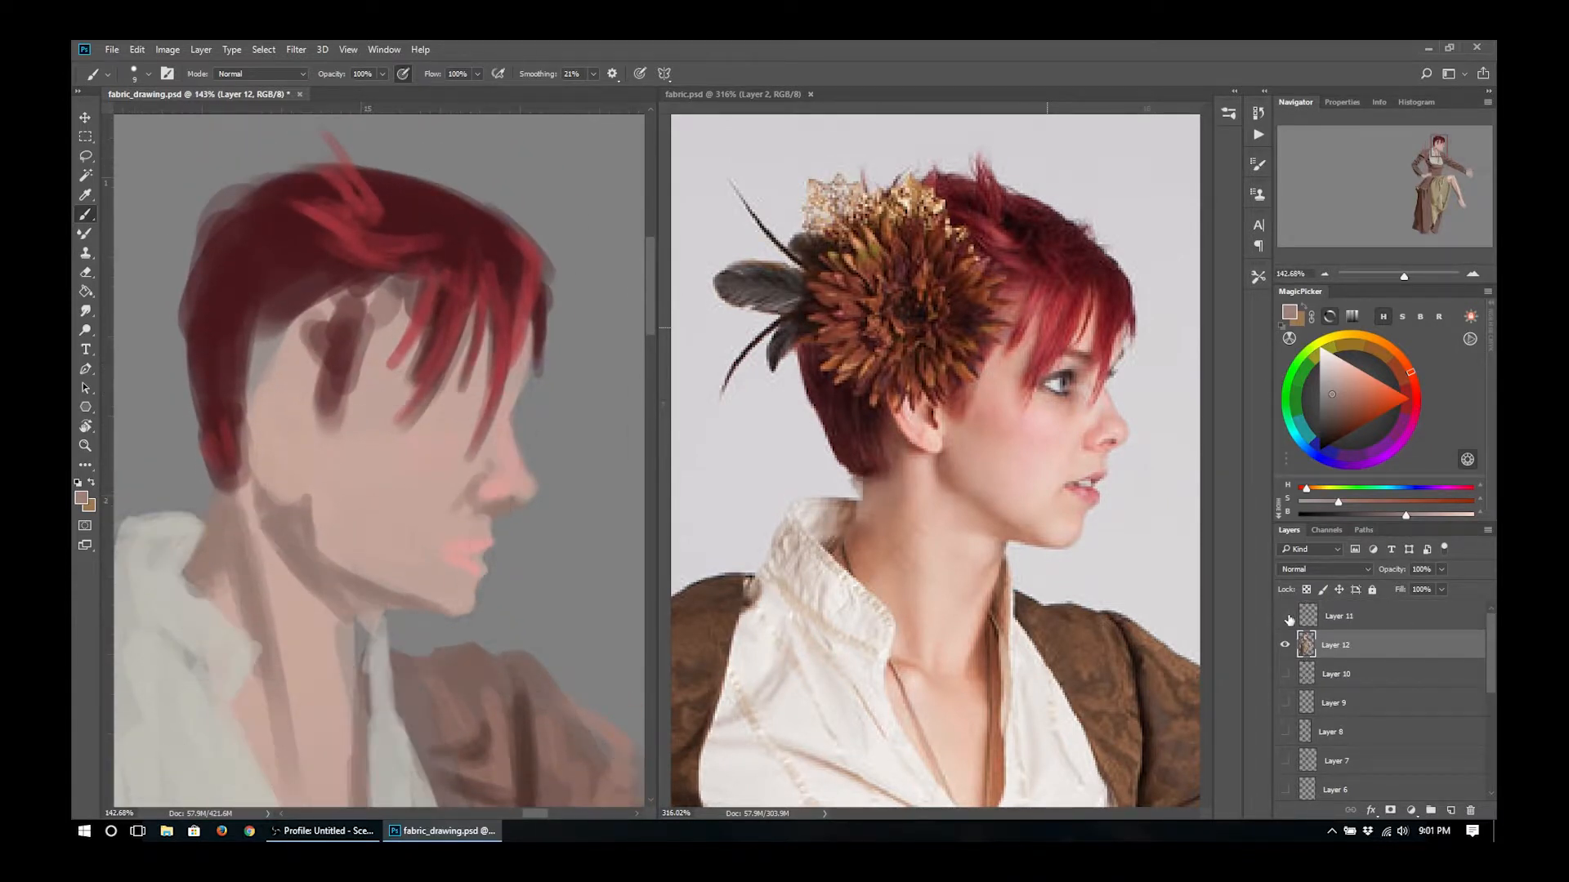
pyautogui.click(1285, 616)
pyautogui.click(1285, 617)
# - Lasso the nose and mouth area on Layer 12, shift it slightly upward, and deselect
pyautogui.press('l')
pyautogui.moveTo(539, 382)
pyautogui.mouseDown()
pyautogui.moveTo(482, 442)
pyautogui.moveTo(541, 386)
pyautogui.mouseUp()
pyautogui.rightClick(503, 413)
pyautogui.press('b')
pyautogui.keyDown('alt'); pyautogui.click(500, 429); pyautogui.keyUp('alt')
pyautogui.press('l')
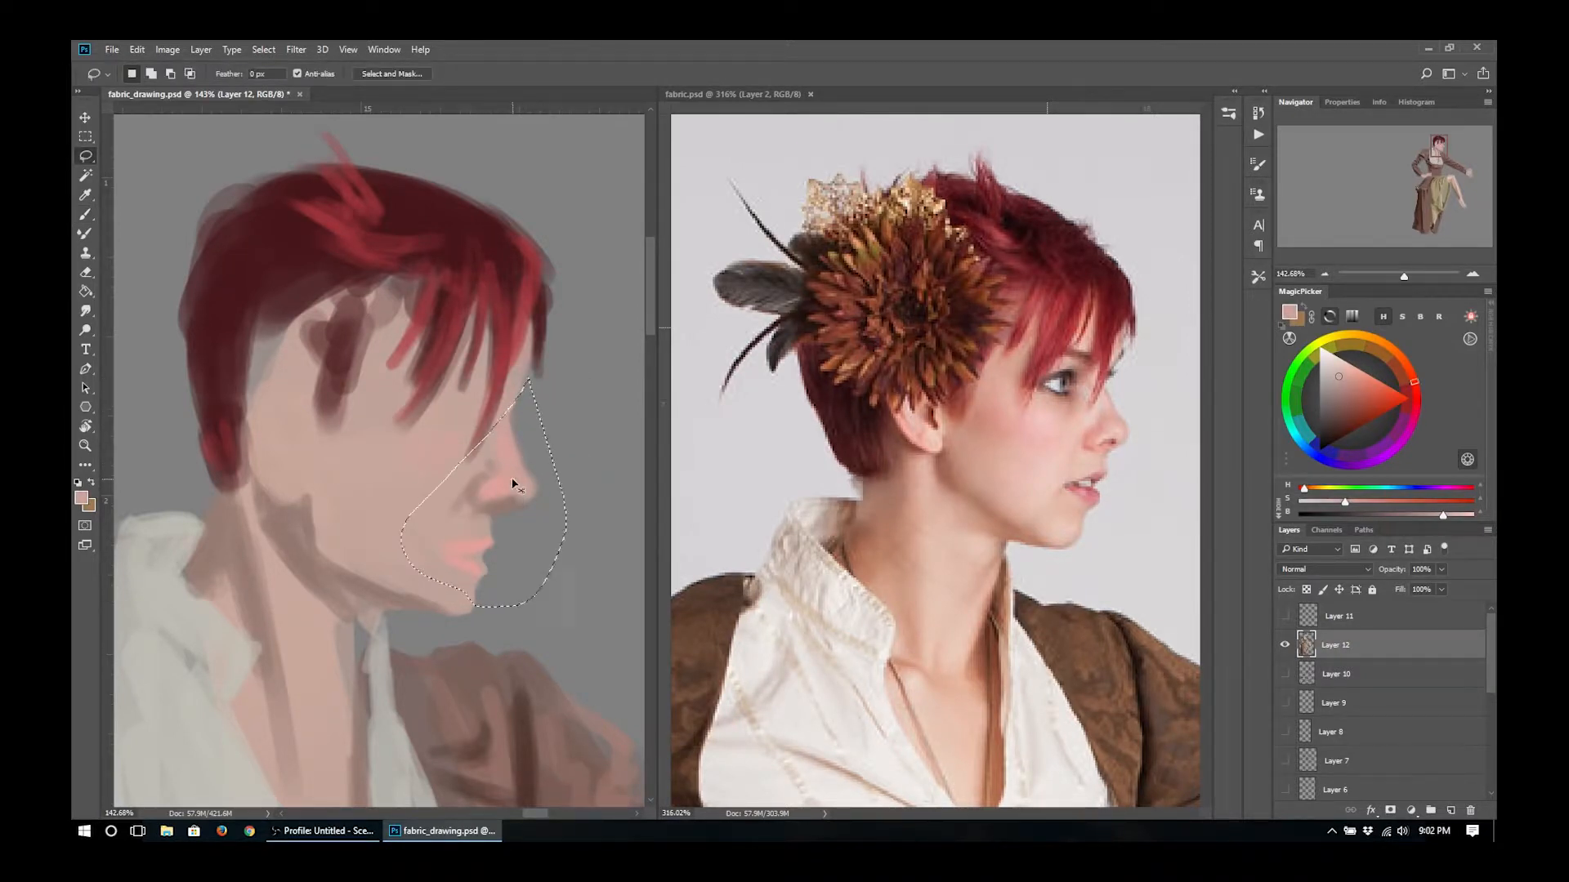
pyautogui.moveTo(511, 483); pyautogui.dragTo(518, 462)
pyautogui.hotkey('ctrl', 'd')
# - Fill the gap above the chin with sampled skin tones and trim the chin's outer edge with the Eraser
pyautogui.press('b')
pyautogui.keyDown('alt'); pyautogui.click(461, 484); pyautogui.keyUp('alt')
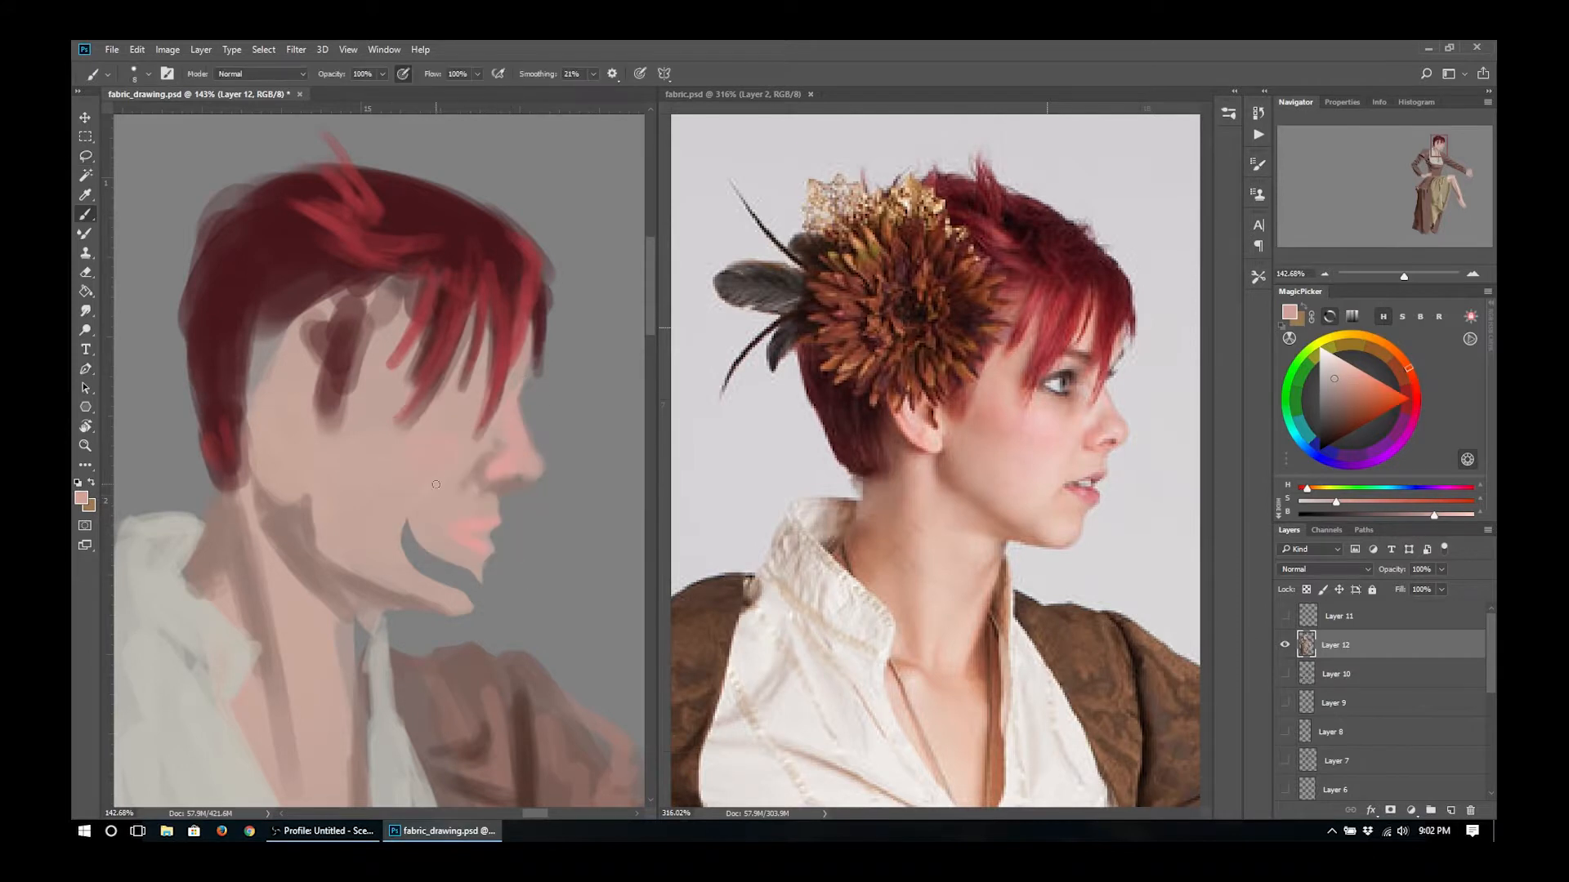
pyautogui.moveTo(476, 574)
pyautogui.mouseDown()
pyautogui.moveTo(468, 592)
pyautogui.moveTo(429, 565)
pyautogui.mouseUp()
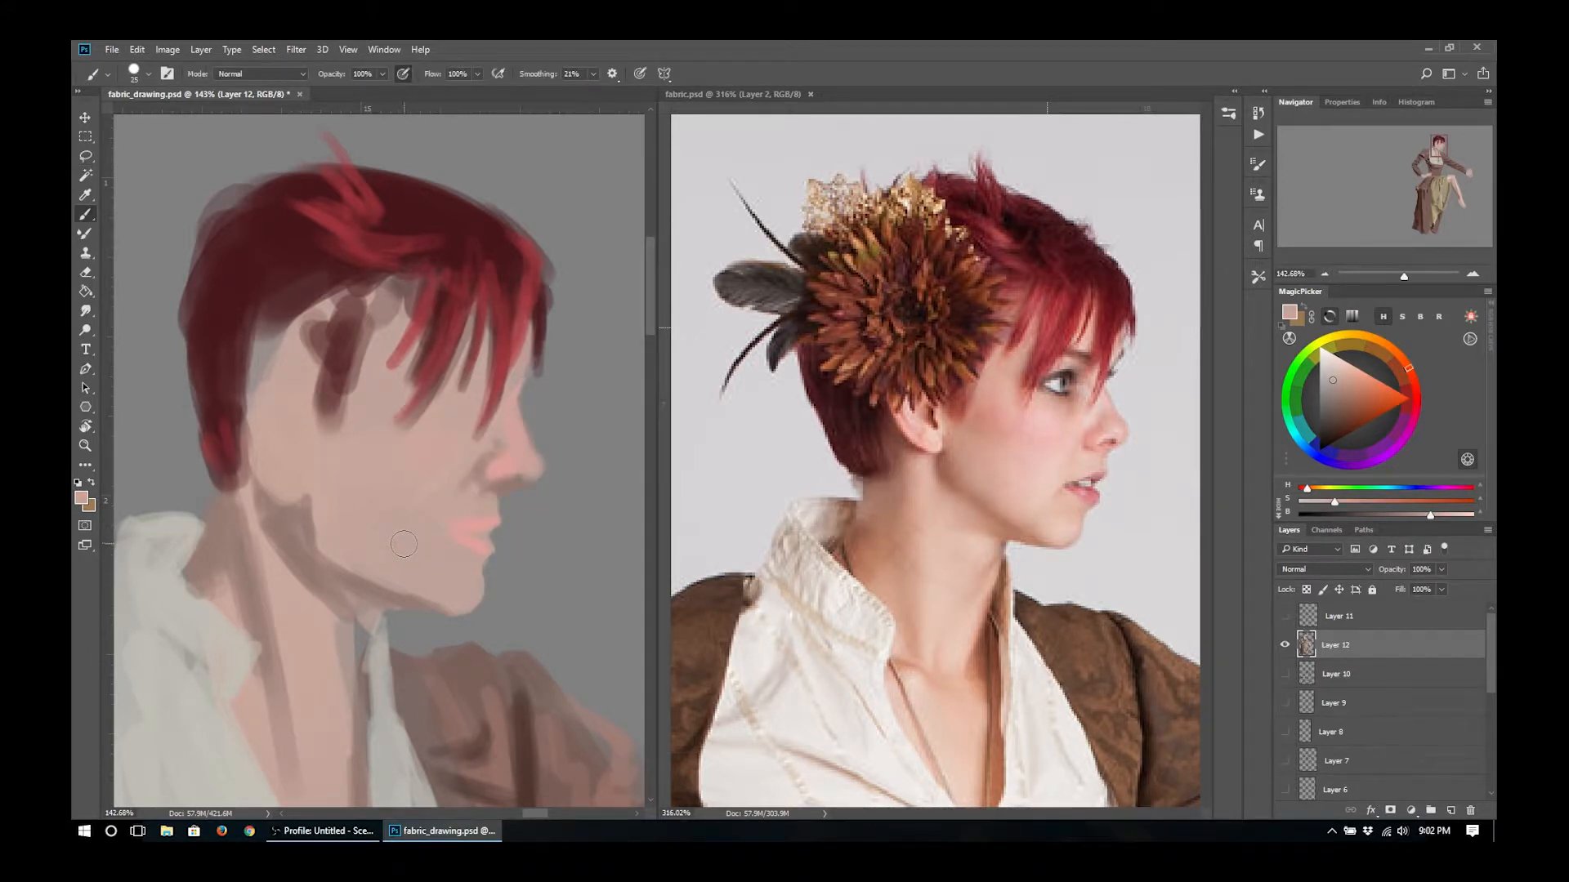
pyautogui.press('e')
pyautogui.moveTo(487, 573); pyautogui.dragTo(483, 599)
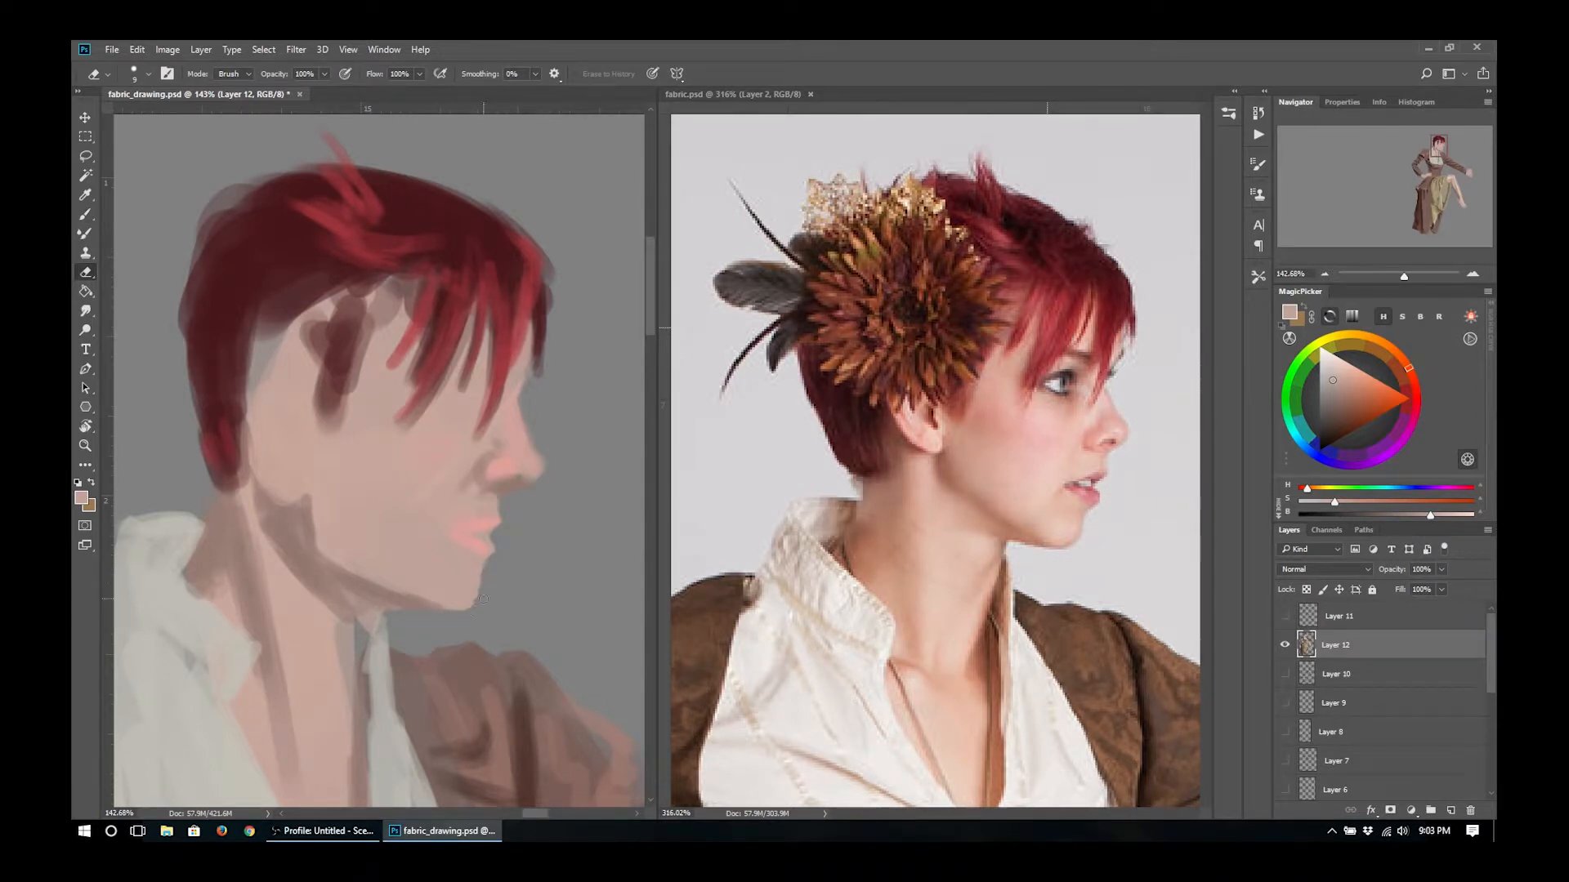
pyautogui.press('b')
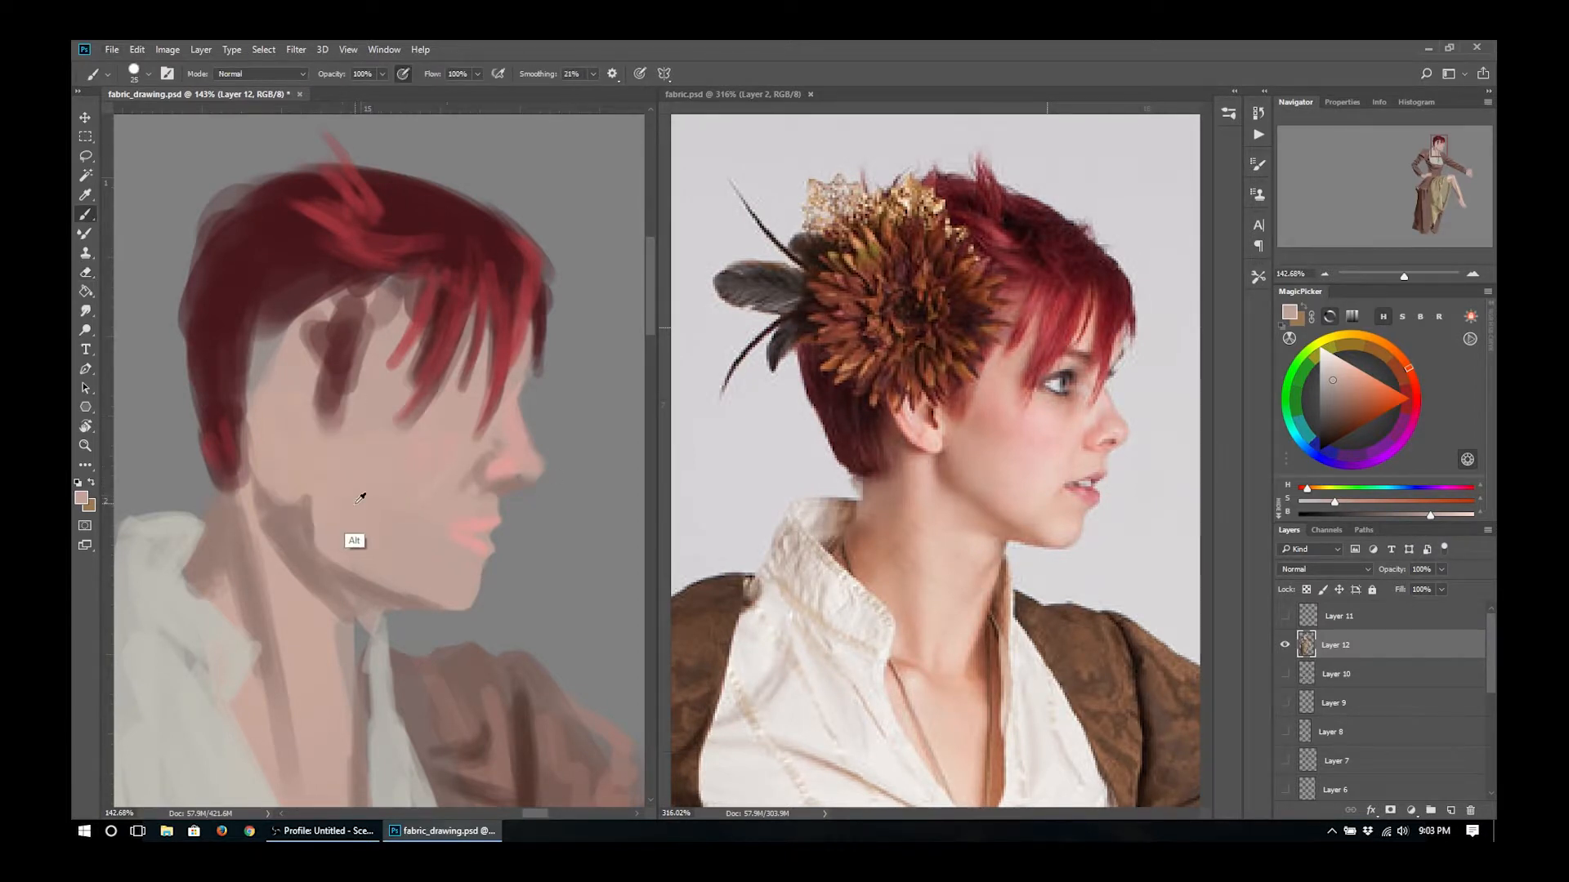
# - Create a new layer named Layer 13 and outline the face profile, jaw and ear in thin near-black lines
pyautogui.keyDown('alt'); pyautogui.click(291, 509); pyautogui.keyUp('alt')
pyautogui.press('[')
pyautogui.hotkey('ctrl', 'shift', 'n')
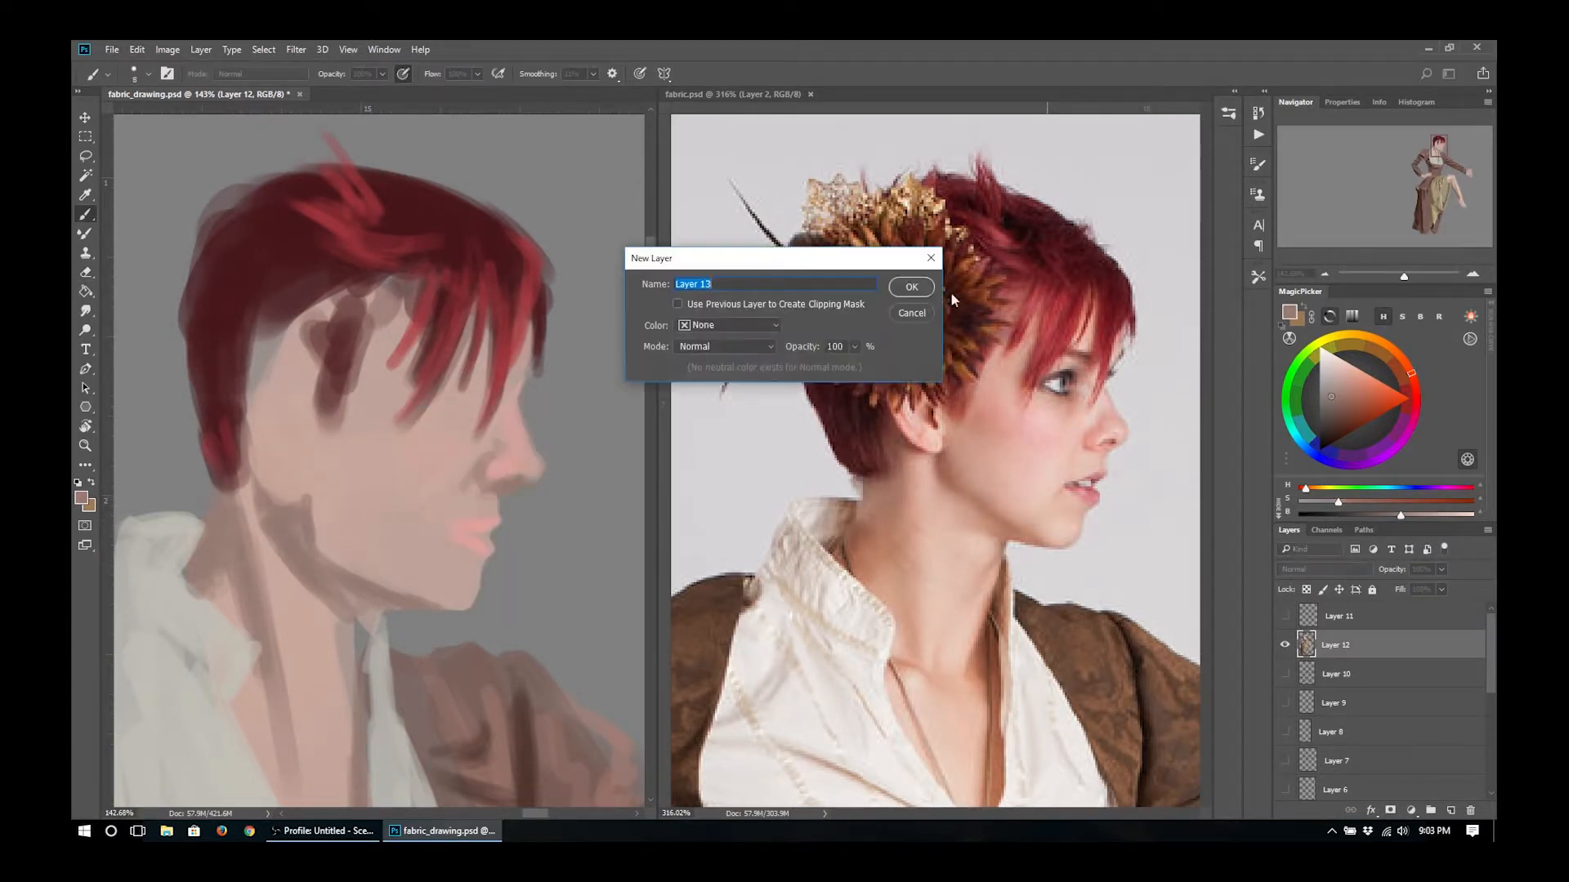
pyautogui.press('Return')
pyautogui.click(1325, 437)
pyautogui.moveTo(535, 306)
pyautogui.mouseDown()
pyautogui.moveTo(542, 356)
pyautogui.moveTo(513, 396)
pyautogui.moveTo(541, 353)
pyautogui.moveTo(525, 434)
pyautogui.moveTo(515, 389)
pyautogui.moveTo(512, 403)
pyautogui.mouseUp()
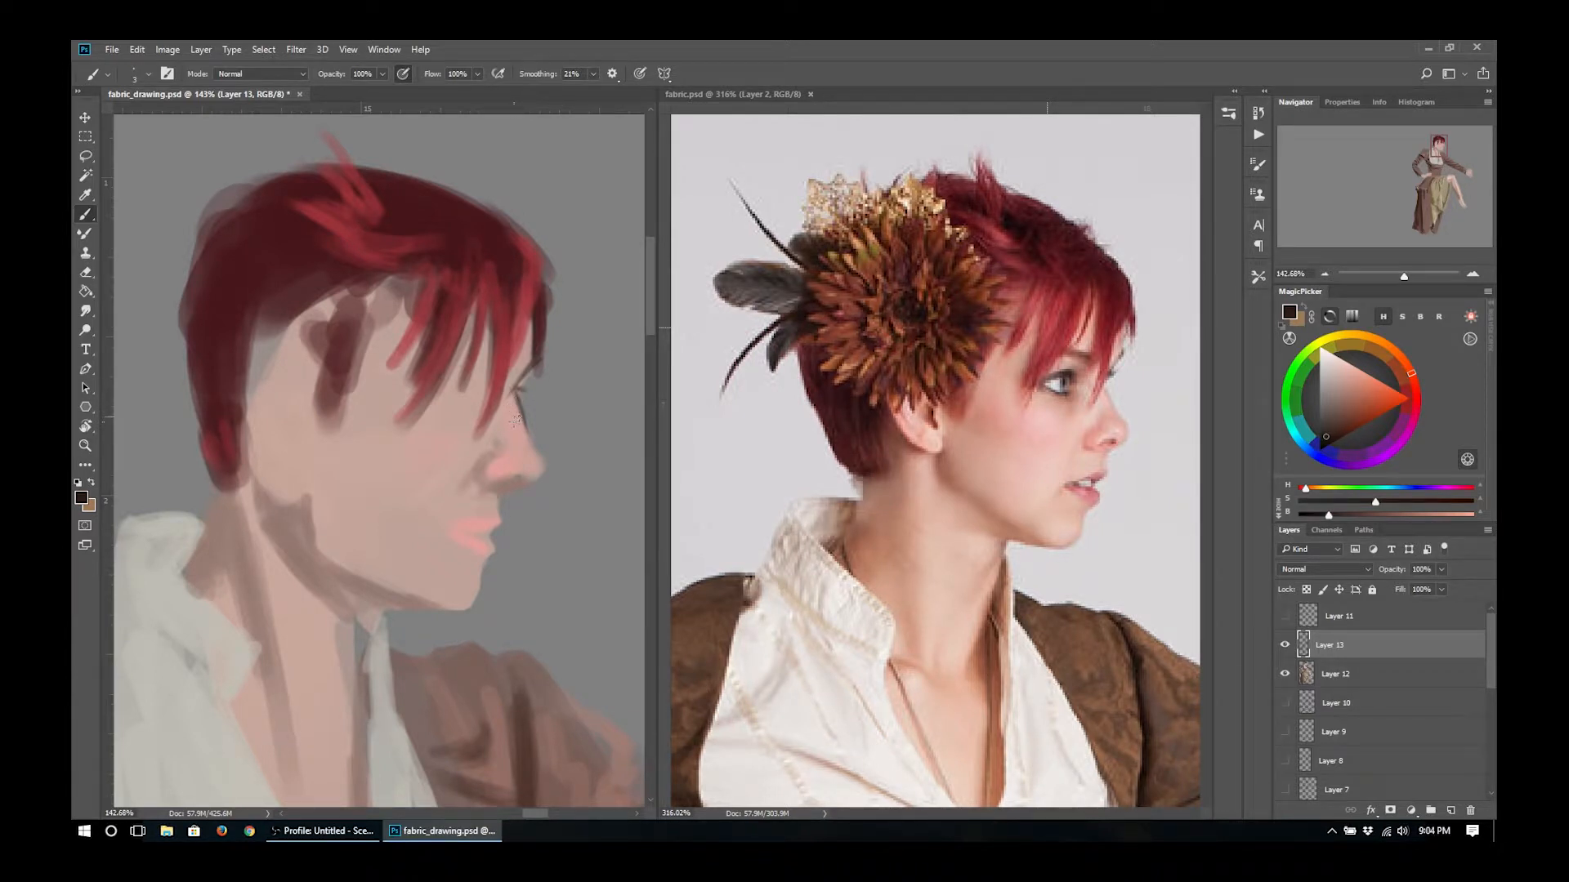
pyautogui.moveTo(525, 428)
pyautogui.mouseDown()
pyautogui.moveTo(531, 480)
pyautogui.moveTo(536, 451)
pyautogui.moveTo(492, 483)
pyautogui.moveTo(503, 517)
pyautogui.moveTo(466, 607)
pyautogui.moveTo(354, 605)
pyautogui.moveTo(396, 583)
pyautogui.moveTo(325, 553)
pyautogui.moveTo(309, 502)
pyautogui.moveTo(256, 479)
pyautogui.moveTo(245, 426)
pyautogui.moveTo(292, 468)
pyautogui.mouseUp()
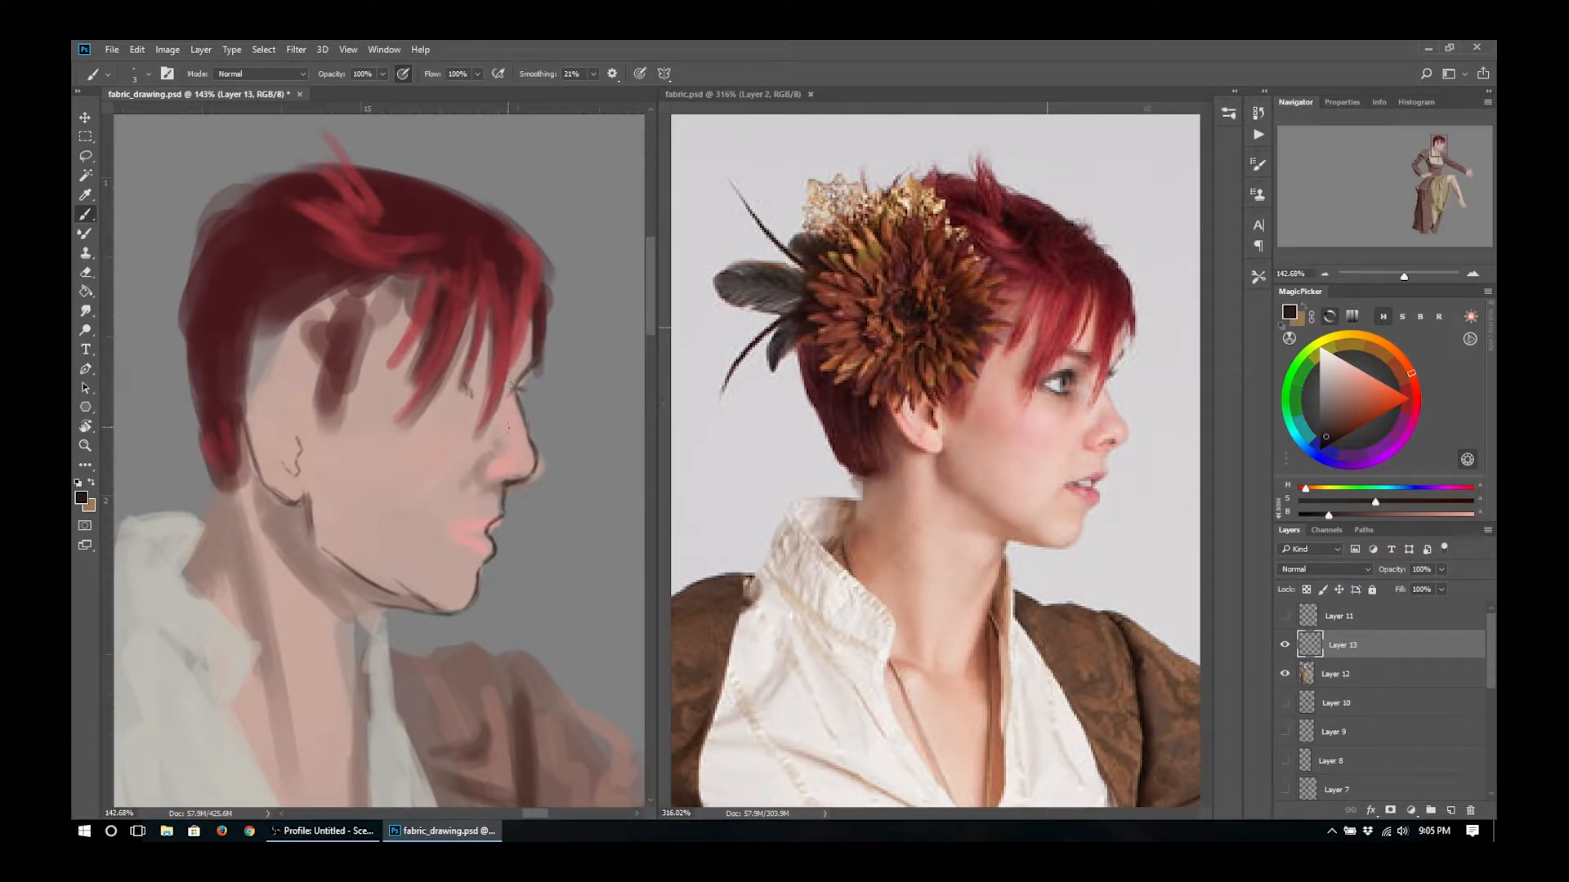
# - Transform the face outline to fit the head, and draw the eyebrow, eye, nostril and lips in thin near-black lines
pyautogui.rightClick(413, 490)
pyautogui.click(413, 425)
pyautogui.moveTo(241, 619); pyautogui.dragTo(256, 605)
pyautogui.press('Return')
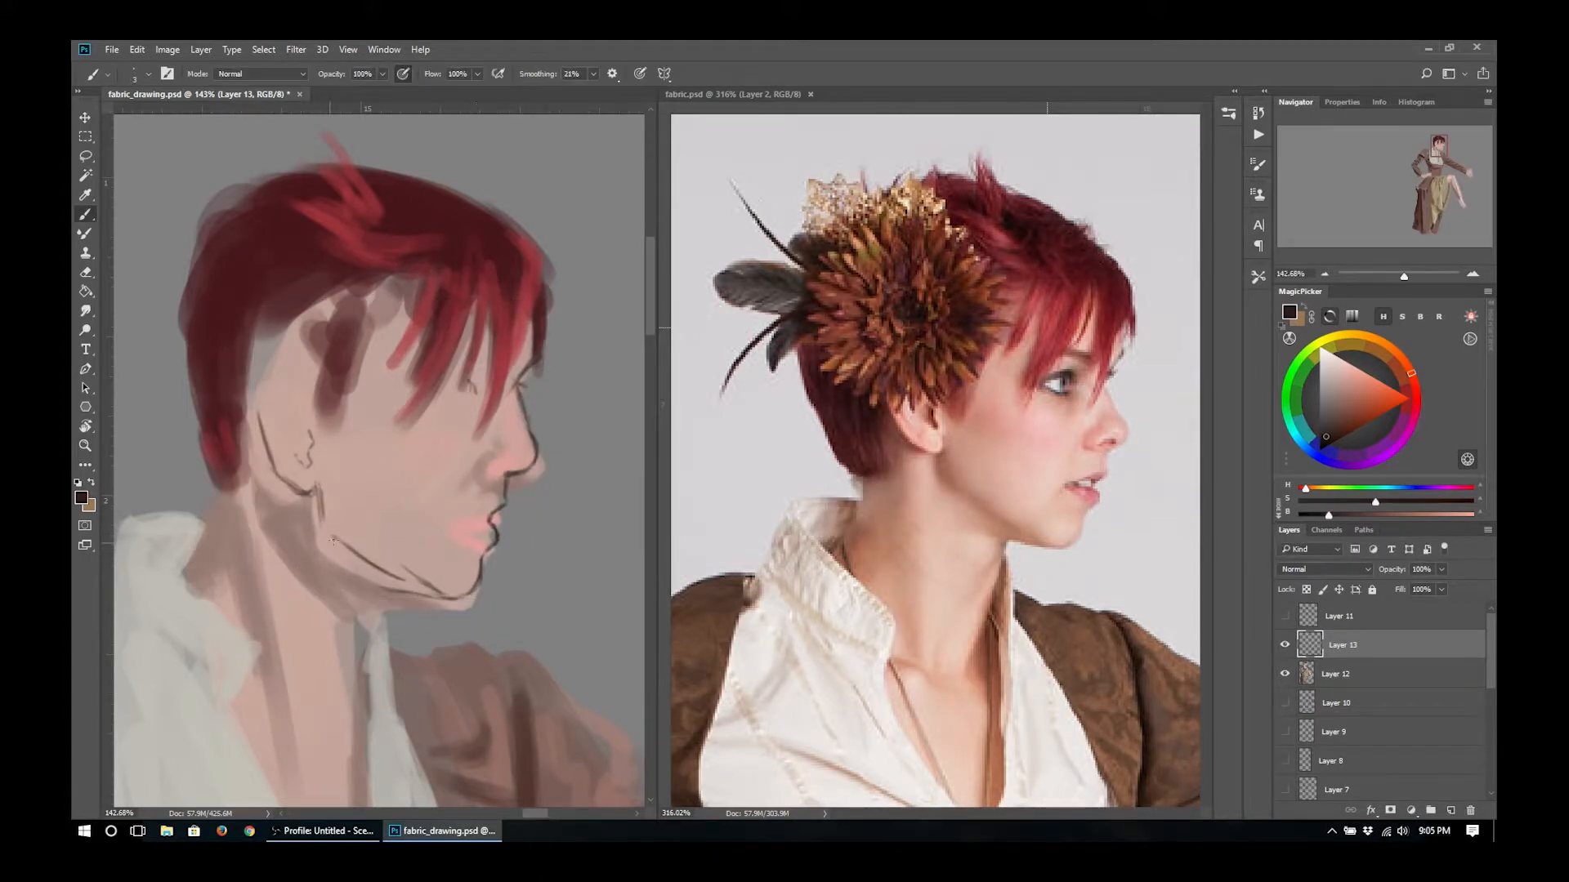
pyautogui.moveTo(459, 400)
pyautogui.mouseDown()
pyautogui.moveTo(429, 389)
pyautogui.moveTo(470, 382)
pyautogui.moveTo(468, 398)
pyautogui.mouseUp()
pyautogui.moveTo(452, 345)
pyautogui.mouseDown()
pyautogui.moveTo(472, 388)
pyautogui.moveTo(444, 347)
pyautogui.moveTo(493, 371)
pyautogui.moveTo(474, 381)
pyautogui.moveTo(515, 384)
pyautogui.moveTo(526, 436)
pyautogui.moveTo(513, 469)
pyautogui.mouseUp()
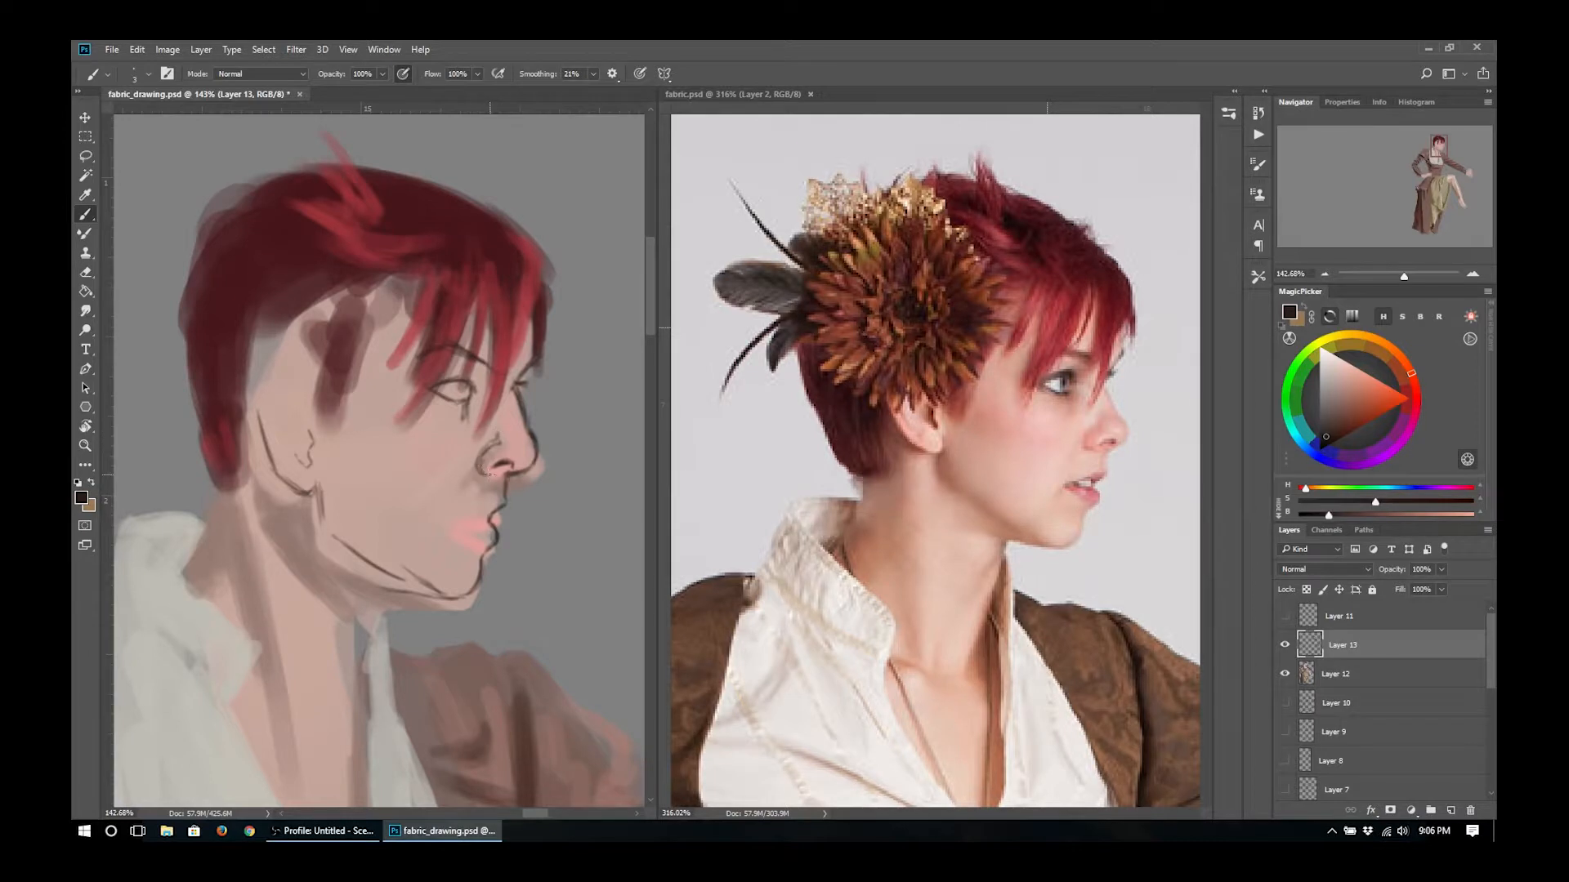
pyautogui.moveTo(477, 474); pyautogui.dragTo(494, 443)
pyautogui.moveTo(488, 520)
pyautogui.mouseDown()
pyautogui.moveTo(502, 500)
pyautogui.moveTo(449, 522)
pyautogui.moveTo(490, 523)
pyautogui.moveTo(486, 542)
pyautogui.moveTo(442, 523)
pyautogui.mouseUp()
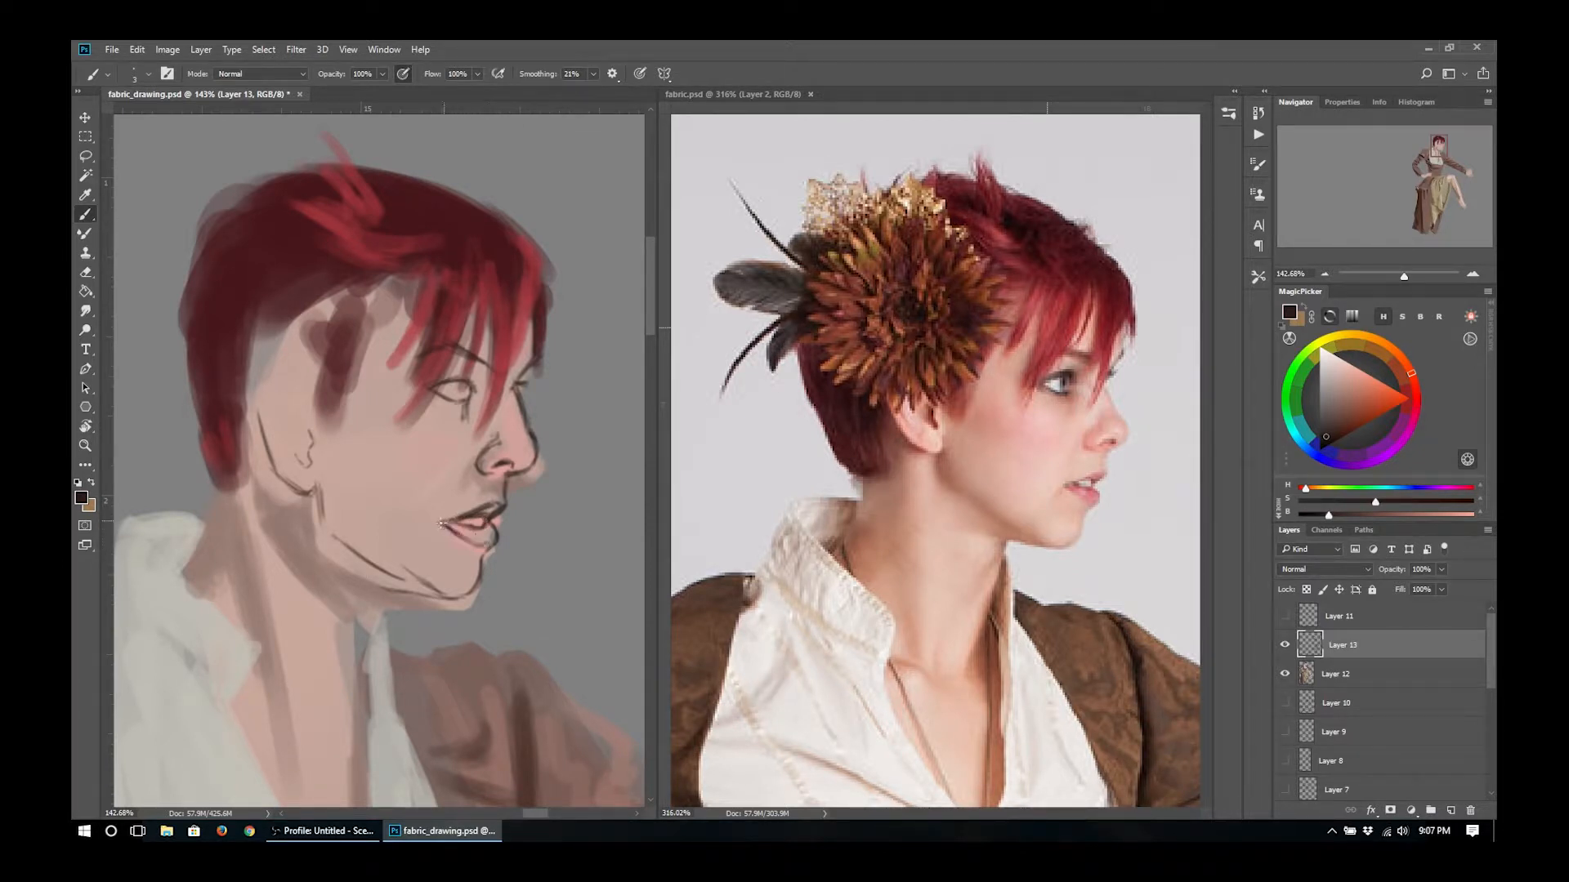
# - Refine the outline along the bridge of the nose and strengthen the line at the jaw corner
pyautogui.rightClick(575, 441)
pyautogui.click(610, 424)
pyautogui.moveTo(518, 390)
pyautogui.mouseDown()
pyautogui.moveTo(535, 450)
pyautogui.moveTo(511, 478)
pyautogui.moveTo(486, 466)
pyautogui.mouseUp()
pyautogui.rightClick(491, 452)
pyautogui.click(494, 441)
pyautogui.moveTo(318, 500); pyautogui.dragTo(369, 562)
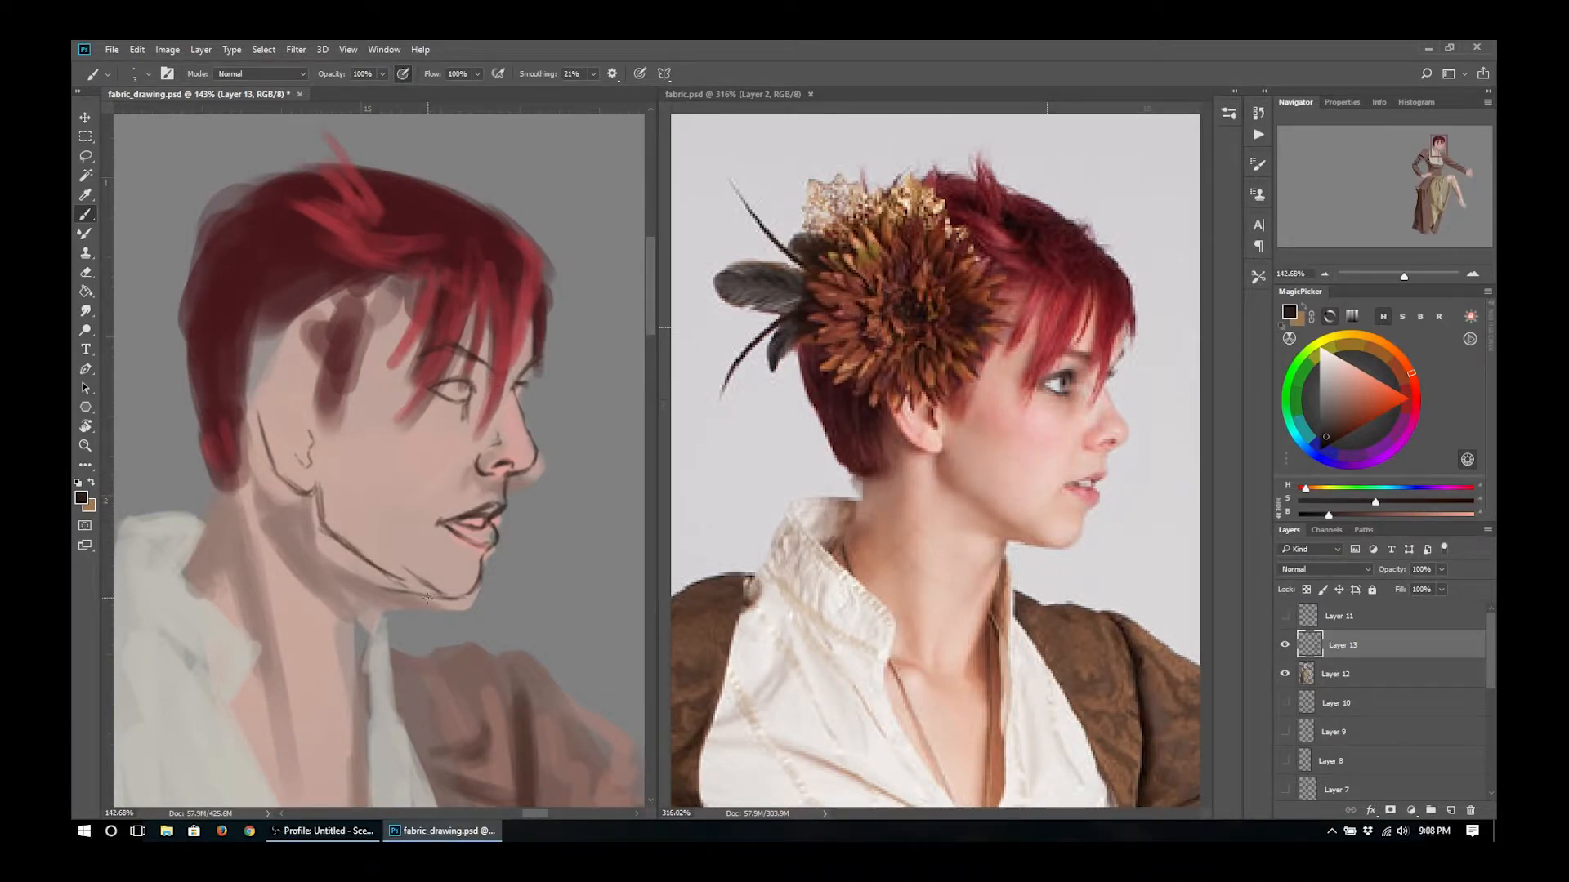
# - Erase the skin paint on Layer 12 that spills below the chin and jaw outline
pyautogui.keyDown('ctrl'); pyautogui.click(454, 606); pyautogui.keyUp('ctrl')
pyautogui.rightClick(457, 595)
pyautogui.click(417, 598)
pyautogui.moveTo(402, 603); pyautogui.dragTo(490, 558)
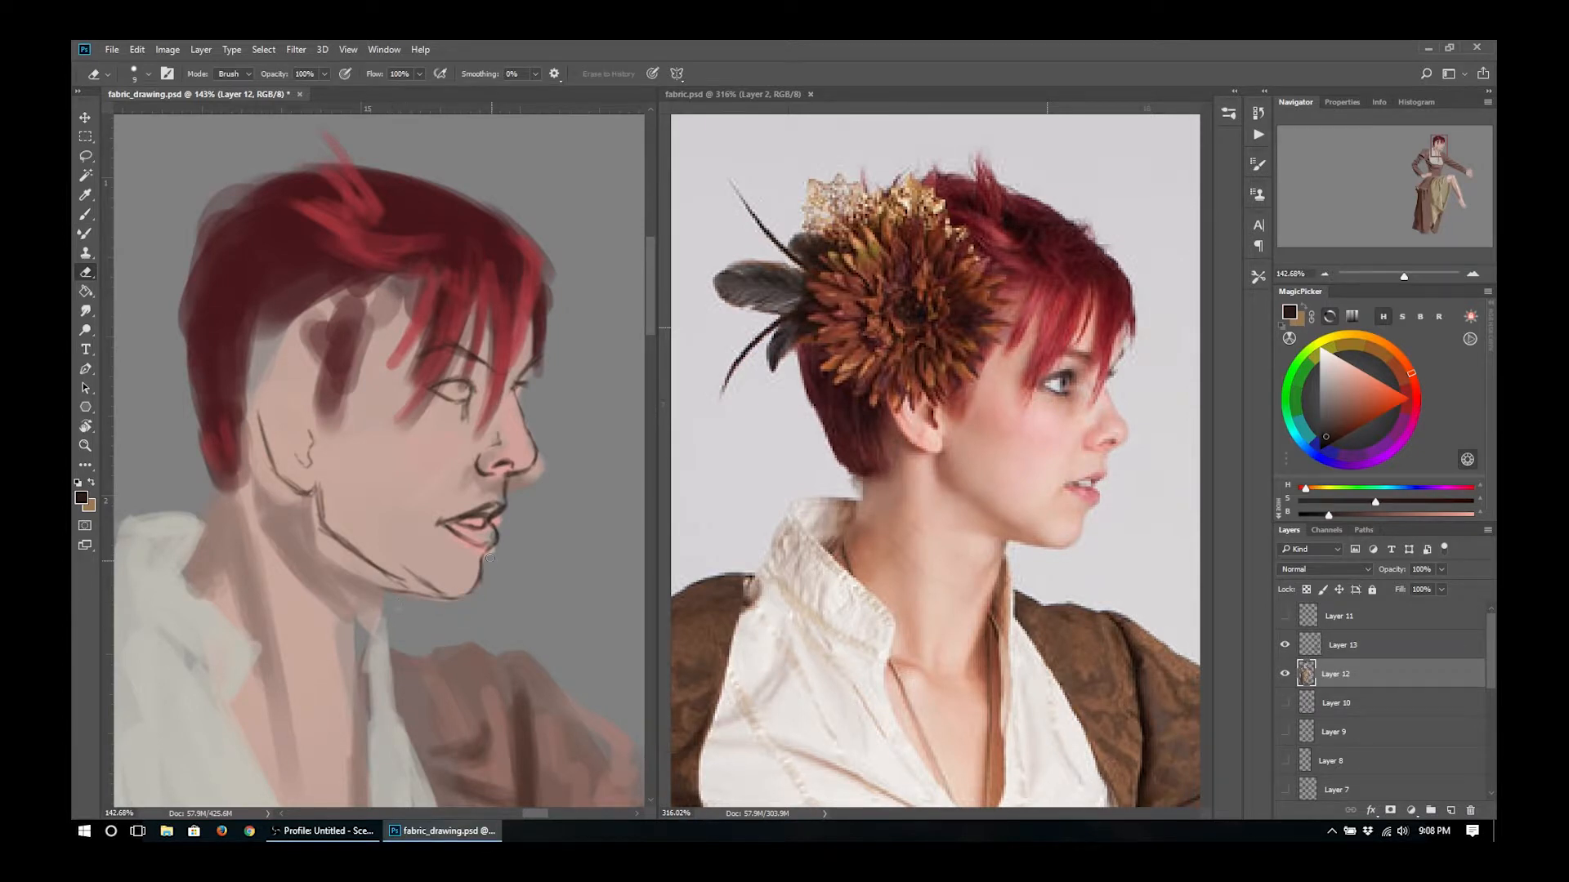
# - Erase the paint spilling past the nose tip and paint over the area below the jaw with a sampled skin tone
pyautogui.moveTo(513, 482); pyautogui.dragTo(531, 478)
pyautogui.press('b')
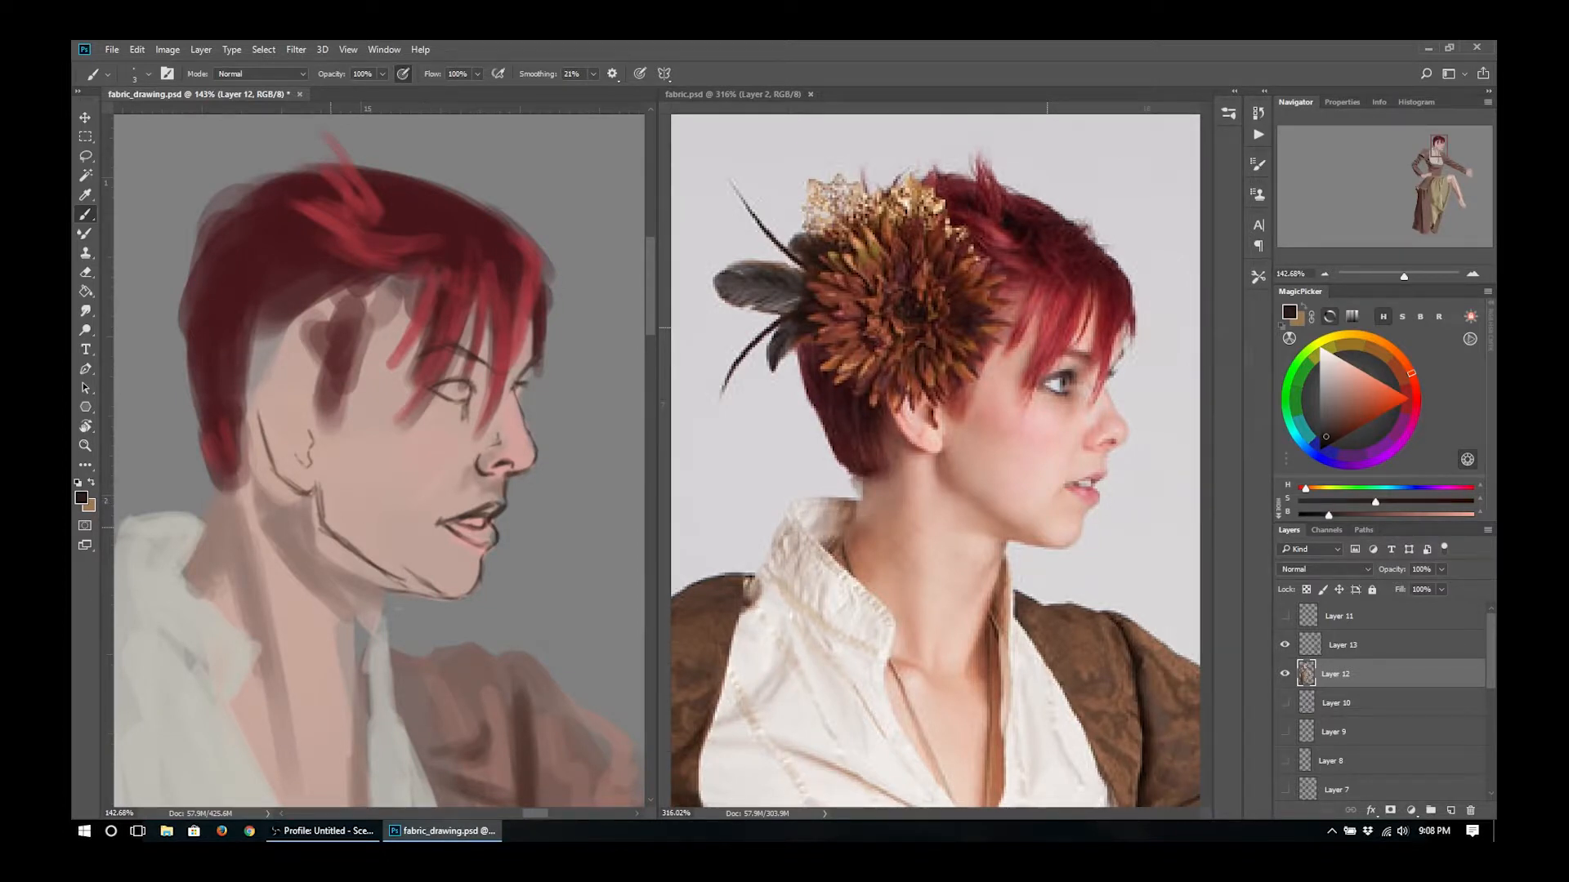
pyautogui.keyDown('alt'); pyautogui.click(317, 546); pyautogui.keyUp('alt')
pyautogui.press(']')
pyautogui.press(']')
pyautogui.press(']')
pyautogui.press(']')
pyautogui.press(']')
pyautogui.press(']')
pyautogui.press(']')
pyautogui.moveTo(322, 536)
pyautogui.mouseDown()
pyautogui.moveTo(387, 583)
pyautogui.moveTo(257, 459)
pyautogui.moveTo(286, 565)
pyautogui.moveTo(358, 659)
pyautogui.mouseUp()
# - Shade the neck beneath the jaw and mark the neck muscles using skin tones sampled from the painting
pyautogui.keyDown('alt'); pyautogui.click(283, 570); pyautogui.keyUp('alt')
pyautogui.moveTo(365, 624)
pyautogui.mouseDown()
pyautogui.moveTo(346, 693)
pyautogui.moveTo(335, 585)
pyautogui.moveTo(351, 693)
pyautogui.moveTo(335, 721)
pyautogui.moveTo(243, 685)
pyautogui.mouseUp()
pyautogui.keyDown('alt'); pyautogui.click(363, 689); pyautogui.keyUp('alt')
pyautogui.keyDown('alt'); pyautogui.click(364, 689); pyautogui.keyUp('alt')
pyautogui.press('[')
pyautogui.press('[')
pyautogui.moveTo(291, 705); pyautogui.dragTo(316, 665)
pyautogui.moveTo(325, 656); pyautogui.dragTo(336, 627)
pyautogui.moveTo(357, 620); pyautogui.dragTo(376, 600)
# - Fill in the lower neck and upper chest with a sampled skin tone and a larger brush
pyautogui.keyDown('alt'); pyautogui.click(317, 742); pyautogui.keyUp('alt')
pyautogui.press(']')
pyautogui.press(']')
pyautogui.press(']')
pyautogui.press(']')
pyautogui.press(']')
pyautogui.moveTo(277, 711); pyautogui.dragTo(289, 784)
pyautogui.moveTo(286, 733); pyautogui.dragTo(286, 601)
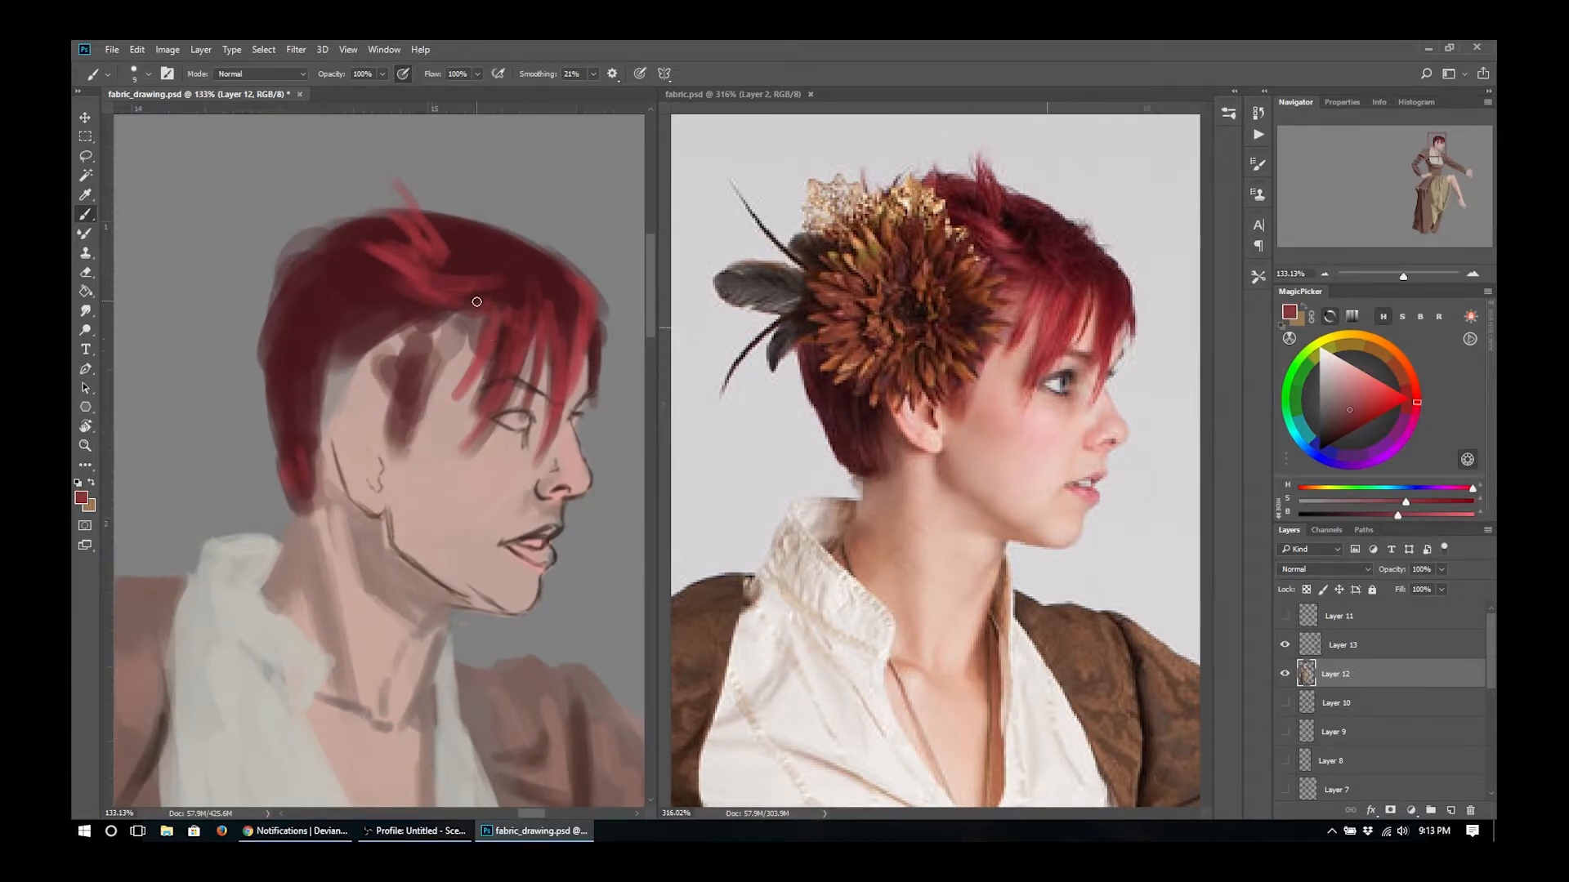
# - Paint dark red hair strokes at the temple and along the back of the head and nape
pyautogui.moveTo(442, 351); pyautogui.dragTo(399, 415)
pyautogui.moveTo(272, 412); pyautogui.dragTo(293, 480)
pyautogui.keyDown('alt'); pyautogui.click(292, 426); pyautogui.keyUp('alt')
pyautogui.moveTo(263, 353); pyautogui.dragTo(285, 452)
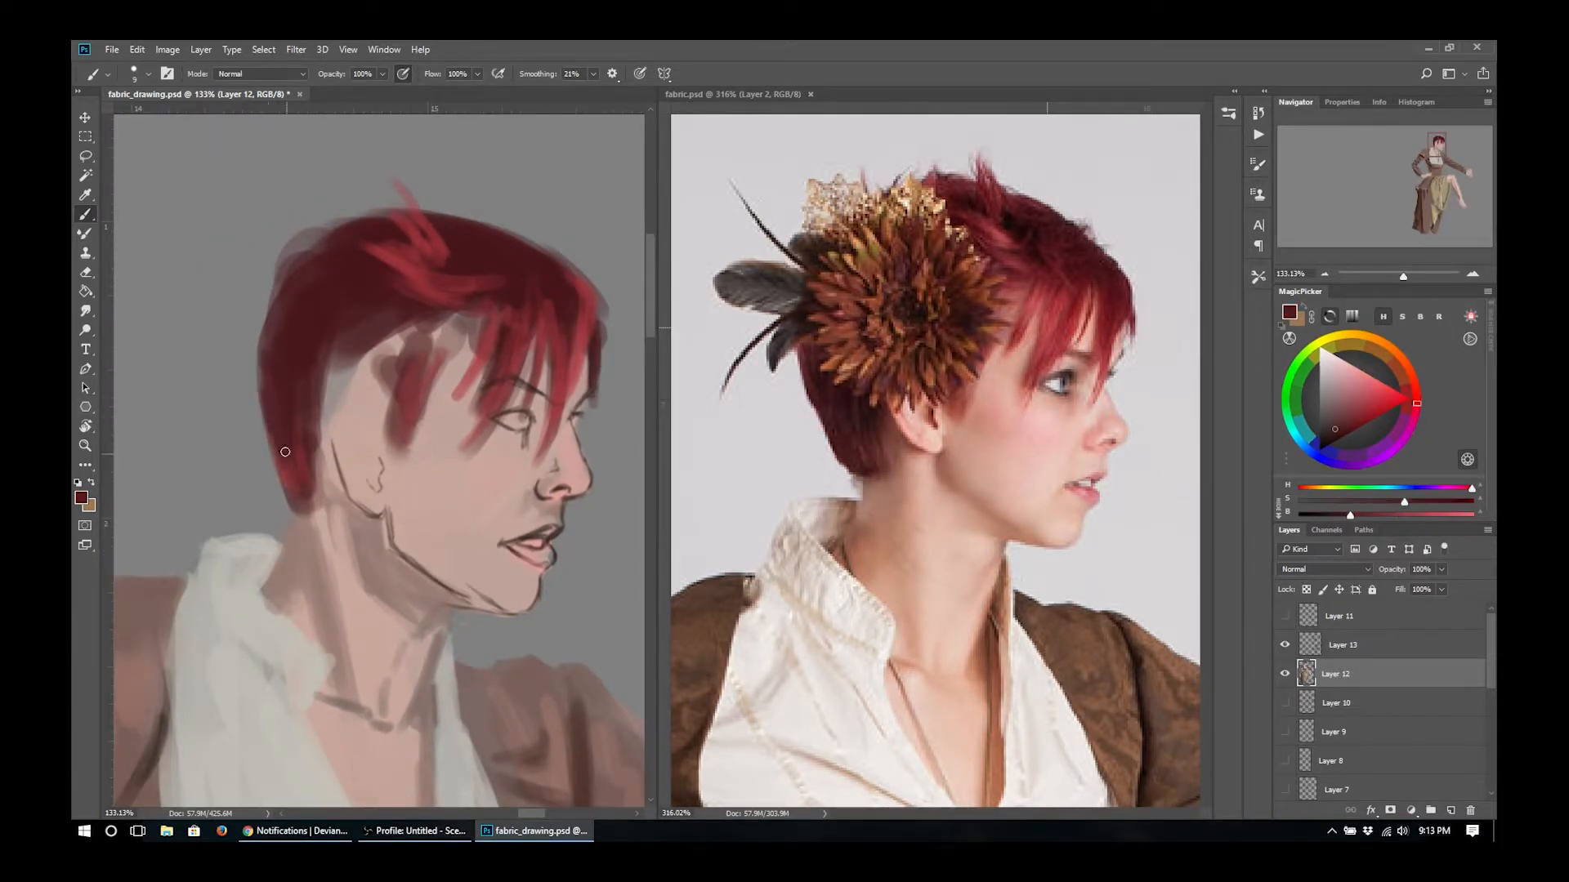
# - Shade under the chin and down the neck behind the ear with sampled skin tones and a larger brush
pyautogui.keyDown('alt'); pyautogui.click(419, 589); pyautogui.keyUp('alt')
pyautogui.moveTo(470, 602); pyautogui.dragTo(507, 612)
pyautogui.moveTo(326, 436); pyautogui.dragTo(324, 572)
pyautogui.press(']')
pyautogui.press(']')
pyautogui.press(']')
pyautogui.moveTo(320, 515); pyautogui.dragTo(315, 540)
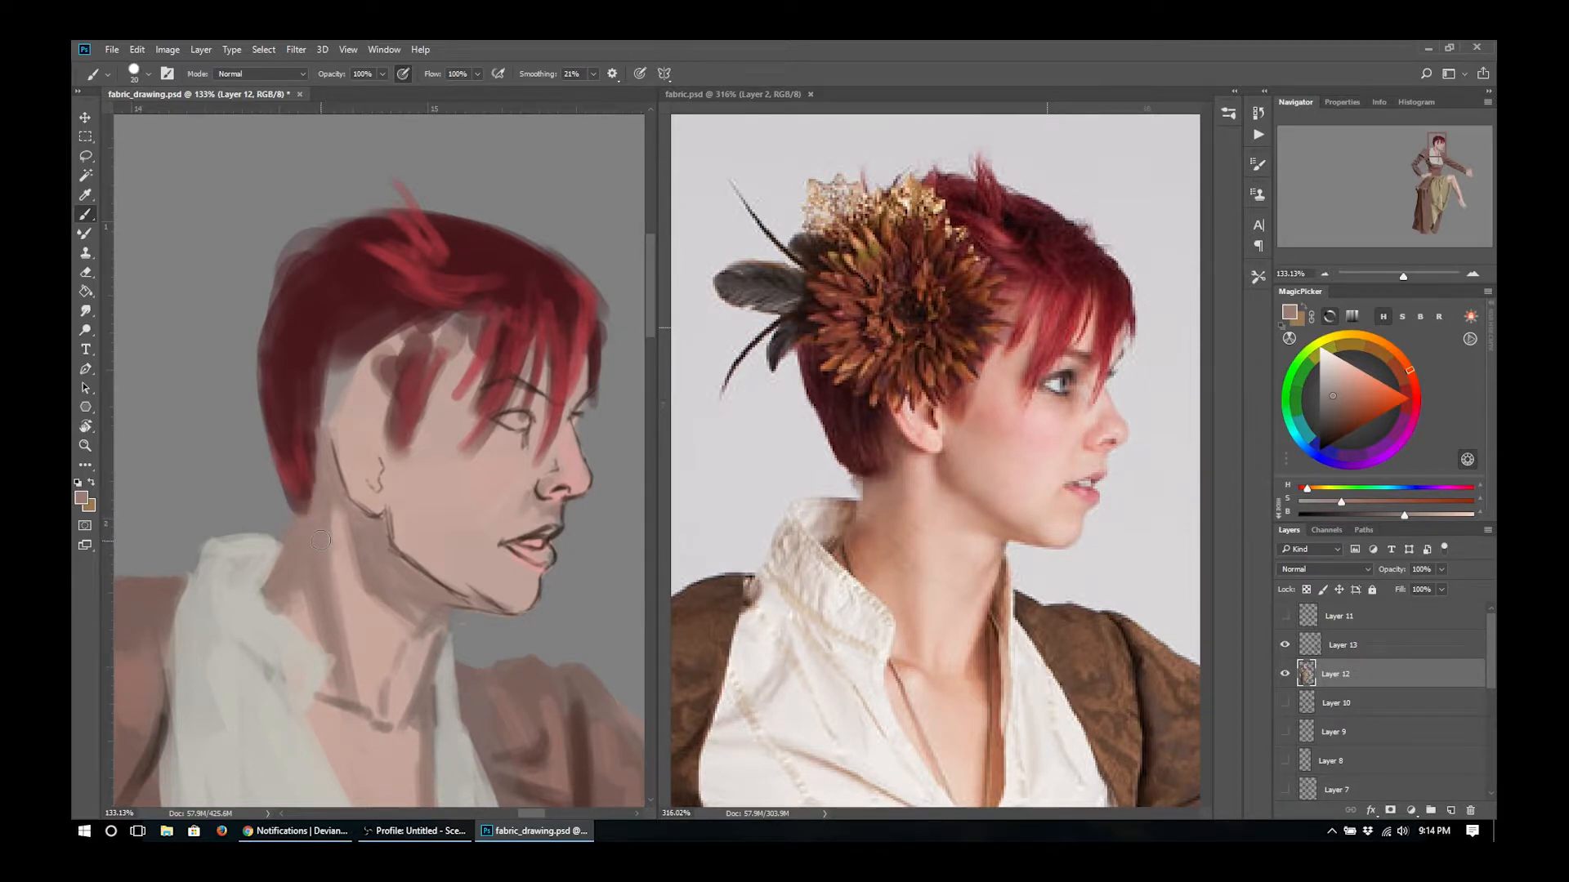
pyautogui.moveTo(332, 572); pyautogui.dragTo(330, 512)
pyautogui.moveTo(270, 678)
pyautogui.mouseDown()
pyautogui.moveTo(277, 512)
pyautogui.moveTo(302, 435)
pyautogui.mouseUp()
pyautogui.keyDown('alt'); pyautogui.click(480, 525); pyautogui.keyUp('alt')
pyautogui.moveTo(473, 368); pyautogui.dragTo(474, 624)
# - Fill the hair at the back of the head and behind the ear with a sampled dark red
pyautogui.keyDown('alt'); pyautogui.click(505, 270); pyautogui.keyUp('alt')
pyautogui.press('[')
pyautogui.press('[')
pyautogui.moveTo(315, 414)
pyautogui.mouseDown()
pyautogui.moveTo(322, 490)
pyautogui.moveTo(340, 396)
pyautogui.moveTo(321, 511)
pyautogui.mouseUp()
pyautogui.press('[')
pyautogui.moveTo(320, 282); pyautogui.dragTo(301, 358)
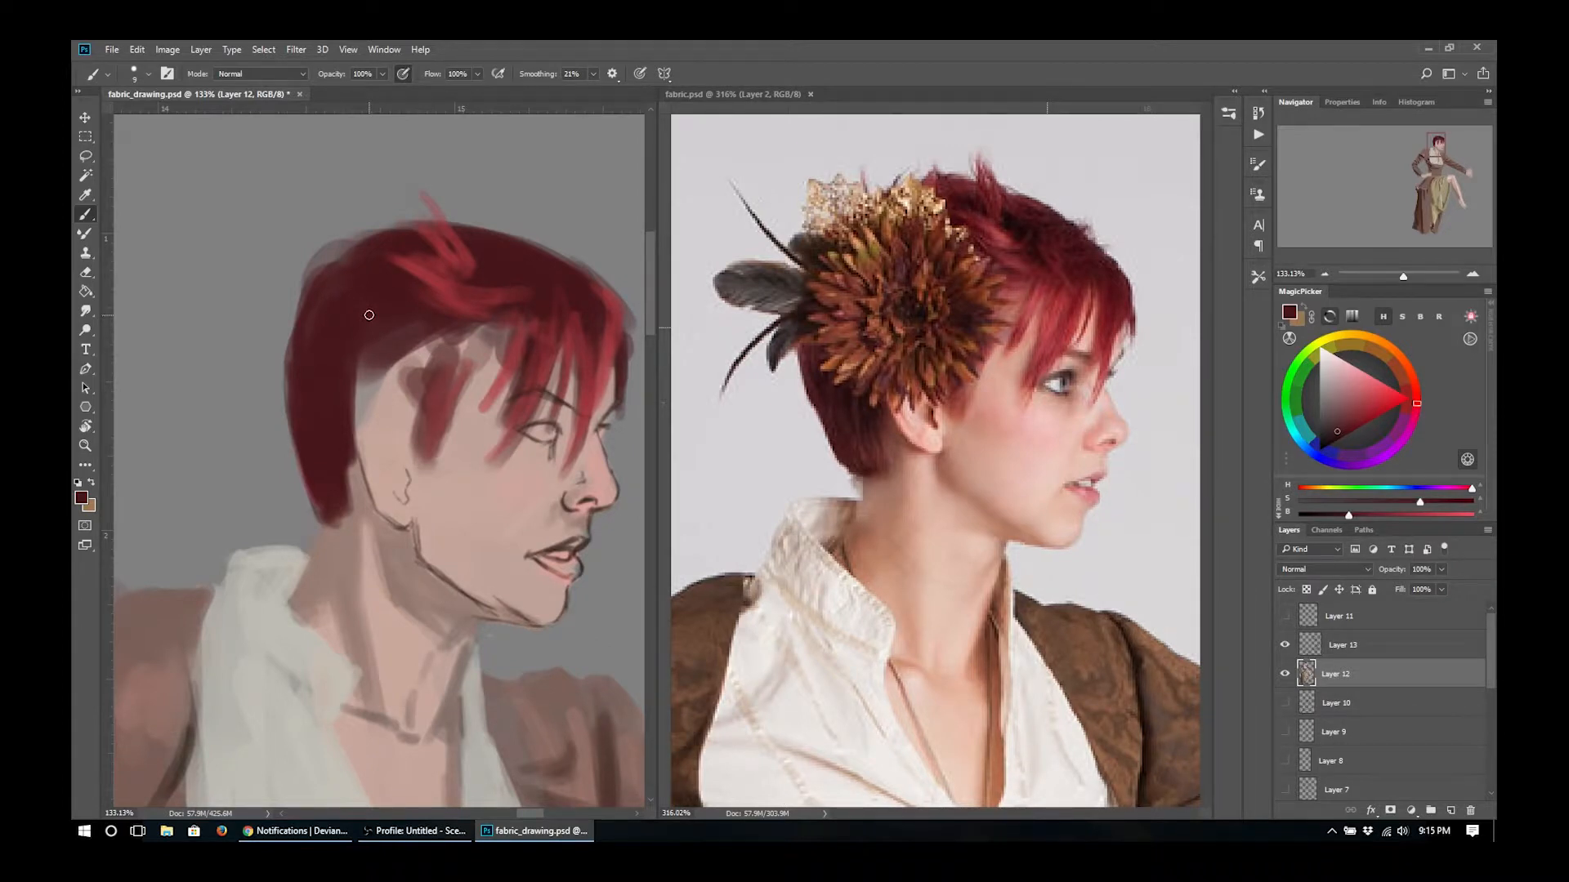
pyautogui.moveTo(336, 378); pyautogui.dragTo(336, 424)
pyautogui.moveTo(361, 364); pyautogui.dragTo(353, 474)
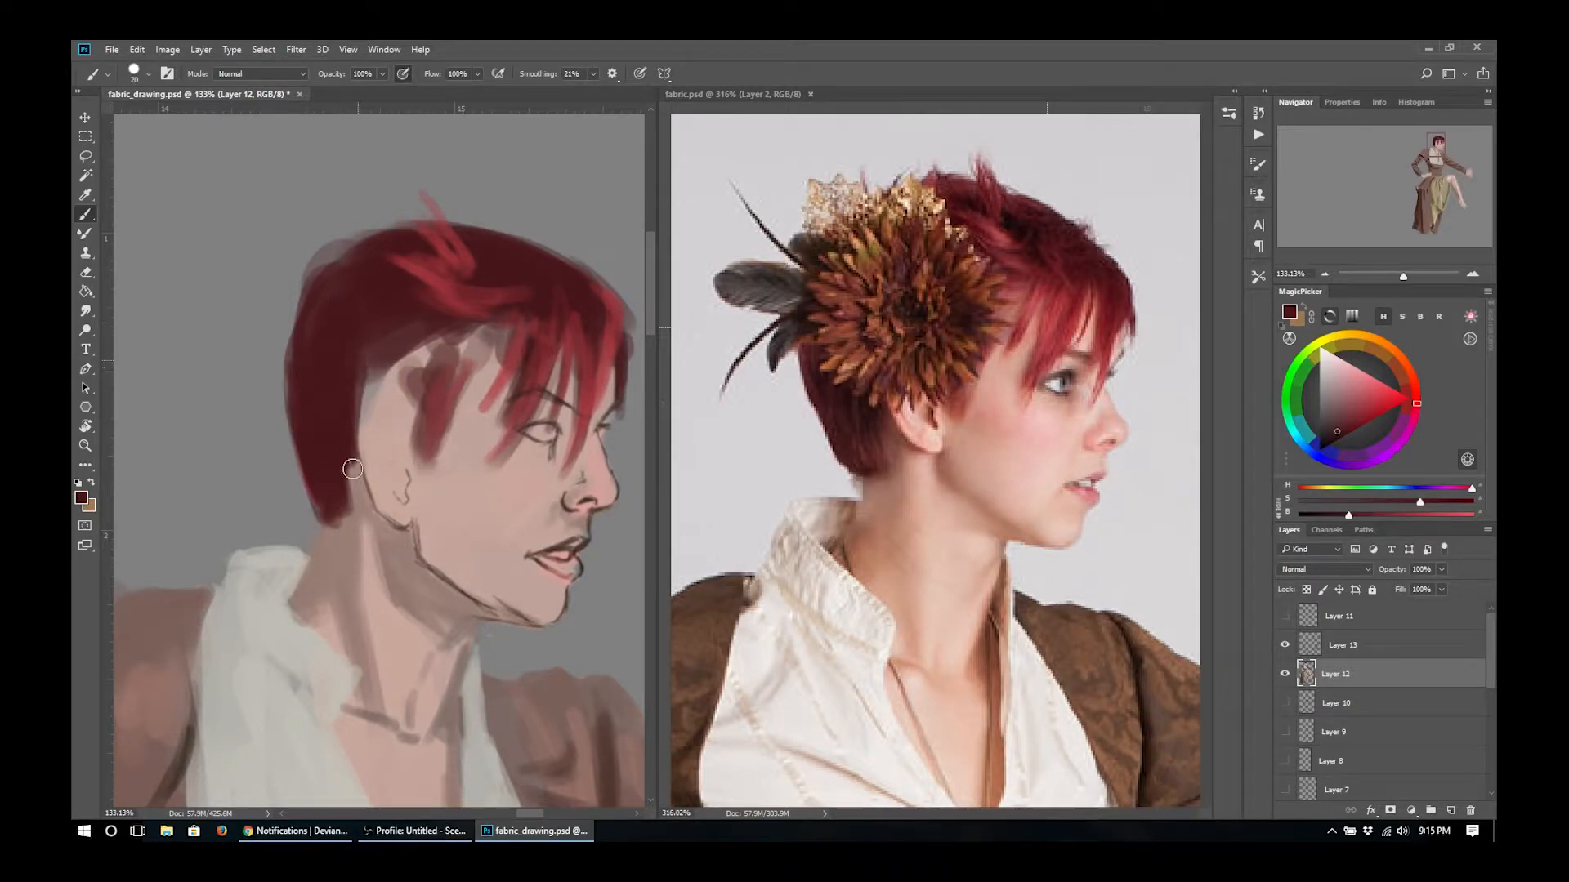
# - Extend the hair down over the temple above the ear and add near-black strands across the crown and back
pyautogui.keyDown('alt'); pyautogui.click(418, 316); pyautogui.keyUp('alt')
pyautogui.moveTo(445, 331)
pyautogui.mouseDown()
pyautogui.moveTo(395, 357)
pyautogui.moveTo(454, 352)
pyautogui.mouseUp()
pyautogui.keyDown('alt'); pyautogui.click(1017, 228); pyautogui.keyUp('alt')
pyautogui.moveTo(488, 281)
pyautogui.mouseDown()
pyautogui.moveTo(533, 297)
pyautogui.moveTo(539, 250)
pyautogui.mouseUp()
pyautogui.moveTo(536, 257); pyautogui.dragTo(456, 235)
pyautogui.moveTo(347, 425)
pyautogui.mouseDown()
pyautogui.moveTo(357, 380)
pyautogui.moveTo(317, 417)
pyautogui.mouseUp()
pyautogui.moveTo(356, 336); pyautogui.dragTo(325, 403)
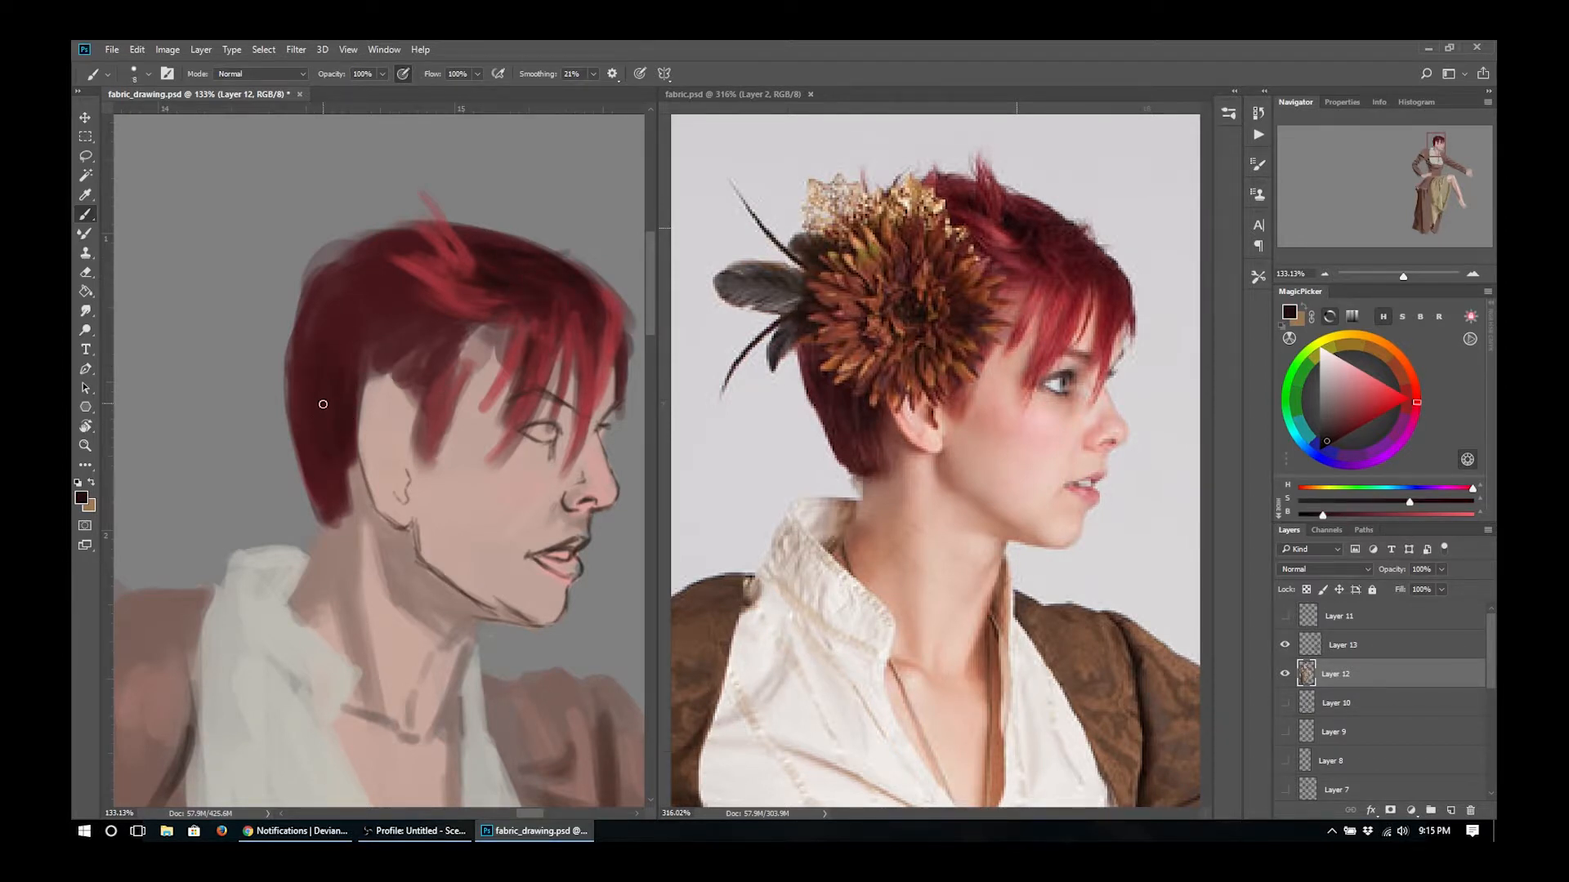
pyautogui.moveTo(309, 322)
pyautogui.mouseDown()
pyautogui.moveTo(308, 438)
pyautogui.moveTo(400, 492)
pyautogui.mouseUp()
# - Shade the inside of the ear and lighten the skin below the eye with sampled skin tones
pyautogui.press('[')
pyautogui.press('[')
pyautogui.press('[')
pyautogui.keyDown('alt'); pyautogui.click(433, 589); pyautogui.keyUp('alt')
pyautogui.moveTo(392, 483)
pyautogui.mouseDown()
pyautogui.moveTo(393, 516)
pyautogui.moveTo(374, 490)
pyautogui.mouseUp()
pyautogui.keyDown('alt'); pyautogui.click(466, 572); pyautogui.keyUp('alt')
pyautogui.moveTo(608, 493)
pyautogui.mouseDown()
pyautogui.moveTo(564, 478)
pyautogui.moveTo(566, 445)
pyautogui.moveTo(482, 488)
pyautogui.moveTo(493, 495)
pyautogui.mouseUp()
# - Paint a pink blush sampled from the reference cheek onto the cheek and blend it with neighbouring skin tones
pyautogui.press(']')
pyautogui.press(']')
pyautogui.press(']')
pyautogui.press(']')
pyautogui.keyDown('alt'); pyautogui.click(1030, 429); pyautogui.keyUp('alt')
pyautogui.keyDown('alt'); pyautogui.click(1031, 428); pyautogui.keyUp('alt')
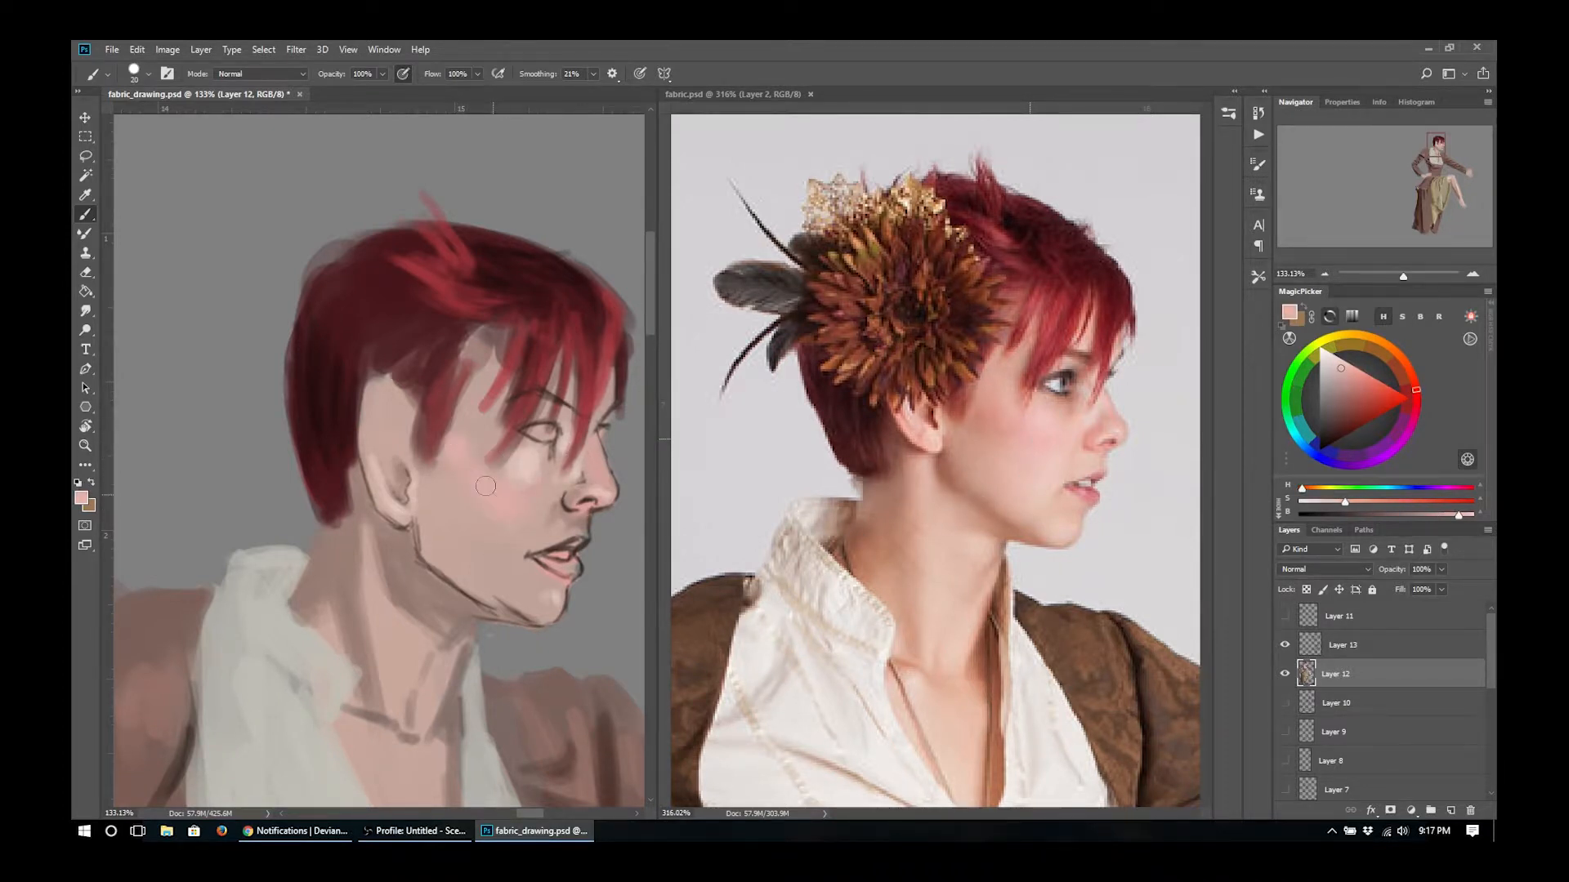
pyautogui.press('[')
pyautogui.keyDown('alt'); pyautogui.click(555, 524); pyautogui.keyUp('alt')
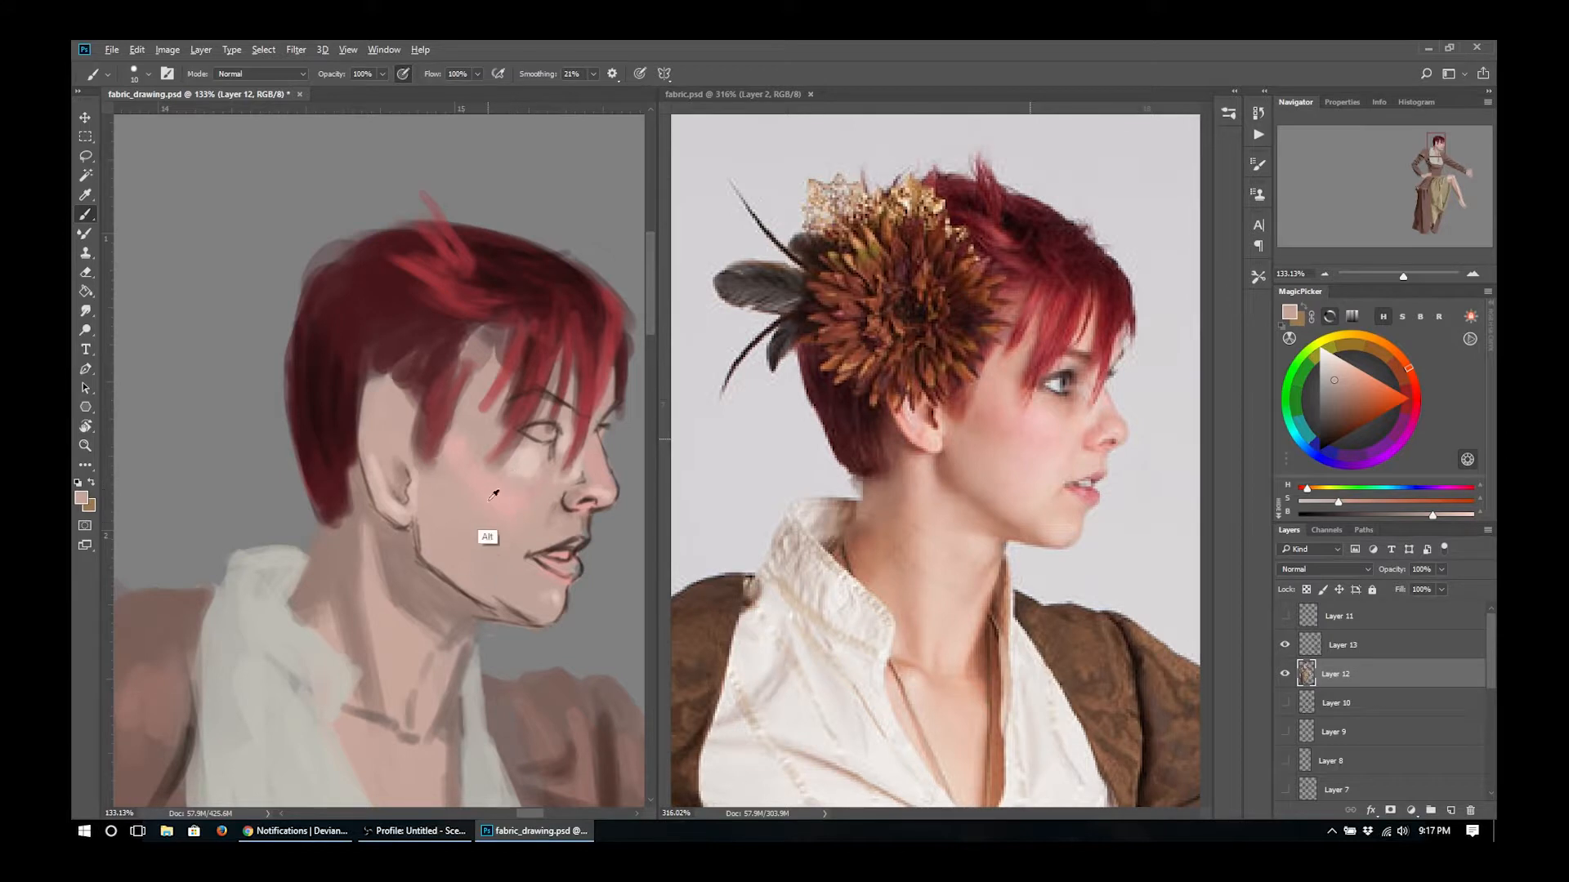
pyautogui.keyDown('alt'); pyautogui.click(541, 580); pyautogui.keyUp('alt')
pyautogui.press('[')
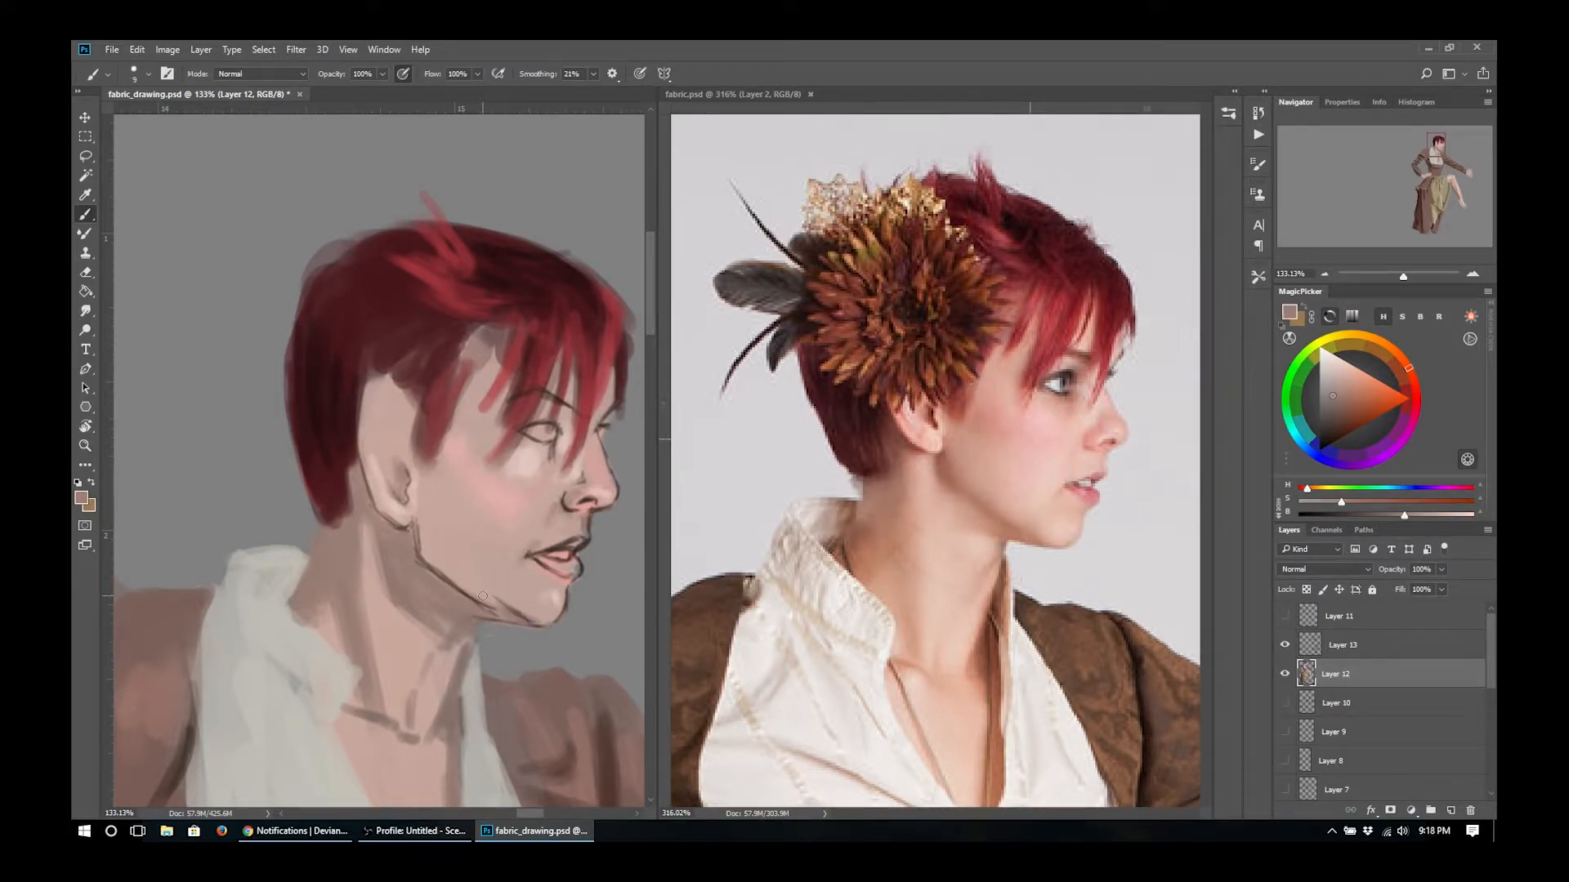
# - Shade the side of the neck and paint a pale skin highlight just below the jaw
pyautogui.keyDown('alt'); pyautogui.click(434, 518); pyautogui.keyUp('alt')
pyautogui.moveTo(329, 525); pyautogui.dragTo(315, 573)
pyautogui.keyDown('alt'); pyautogui.click(307, 589); pyautogui.keyUp('alt')
pyautogui.keyDown('alt'); pyautogui.click(406, 624); pyautogui.keyUp('alt')
pyautogui.press(']')
pyautogui.press(']')
pyautogui.press(']')
pyautogui.moveTo(437, 617); pyautogui.dragTo(413, 618)
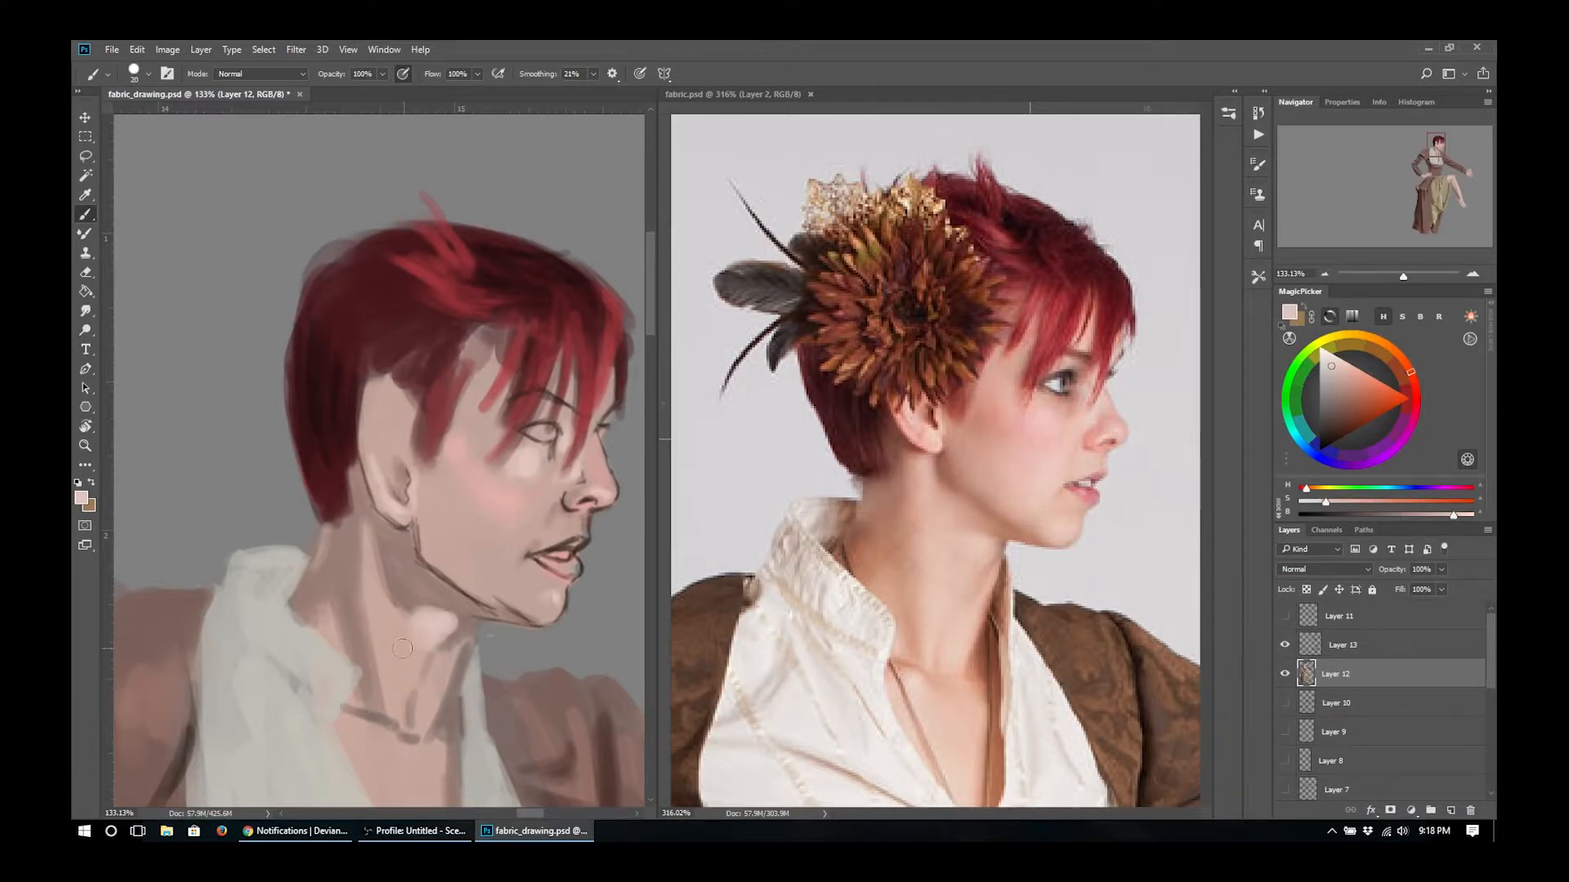
# - Refine the light and shadow shapes on the neck, varying the brush size
pyautogui.press('[')
pyautogui.press('[')
pyautogui.moveTo(379, 557)
pyautogui.mouseDown()
pyautogui.moveTo(393, 650)
pyautogui.moveTo(432, 703)
pyautogui.moveTo(369, 744)
pyautogui.moveTo(378, 398)
pyautogui.mouseUp()
pyautogui.press('[')
pyautogui.press('[')
pyautogui.moveTo(939, 572); pyautogui.dragTo(931, 422)
pyautogui.click(399, 476)
pyautogui.press(']')
pyautogui.press(']')
pyautogui.press(']')
pyautogui.press(']')
pyautogui.moveTo(379, 462); pyautogui.dragTo(371, 488)
pyautogui.moveTo(479, 222)
pyautogui.mouseDown()
pyautogui.moveTo(430, 488)
pyautogui.moveTo(305, 555)
pyautogui.mouseUp()
pyautogui.moveTo(305, 555); pyautogui.dragTo(367, 555)
# - Paint the near eye's white, iris and pupil, using small brushes and a near-black for the darkest details
pyautogui.keyDown('alt'); pyautogui.click(839, 546); pyautogui.keyUp('alt')
pyautogui.press('[')
pyautogui.press('[')
pyautogui.moveTo(388, 459)
pyautogui.mouseDown()
pyautogui.moveTo(418, 469)
pyautogui.moveTo(419, 450)
pyautogui.moveTo(418, 469)
pyautogui.moveTo(415, 443)
pyautogui.moveTo(439, 464)
pyautogui.mouseUp()
pyautogui.keyDown('alt'); pyautogui.click(422, 492); pyautogui.keyUp('alt')
pyautogui.press('[')
pyautogui.press('[')
pyautogui.press('[')
pyautogui.press('[')
pyautogui.press('[')
pyautogui.click(1328, 442)
pyautogui.press('[')
pyautogui.press('[')
pyautogui.moveTo(374, 457); pyautogui.dragTo(429, 473)
pyautogui.moveTo(377, 460)
pyautogui.mouseDown()
pyautogui.moveTo(416, 476)
pyautogui.moveTo(430, 439)
pyautogui.mouseUp()
pyautogui.moveTo(391, 440)
pyautogui.mouseDown()
pyautogui.moveTo(439, 451)
pyautogui.moveTo(396, 438)
pyautogui.moveTo(354, 501)
pyautogui.moveTo(370, 516)
pyautogui.mouseUp()
# - Deepen the hair along the back of the head with dark strokes using a larger brush
pyautogui.keyDown('alt'); pyautogui.click(433, 414); pyautogui.keyUp('alt')
pyautogui.keyDown('alt'); pyautogui.click(297, 387); pyautogui.keyUp('alt')
pyautogui.press(']')
pyautogui.press(']')
pyautogui.press(']')
pyautogui.press(']')
pyautogui.press(']')
pyautogui.press(']')
pyautogui.moveTo(313, 429); pyautogui.dragTo(315, 402)
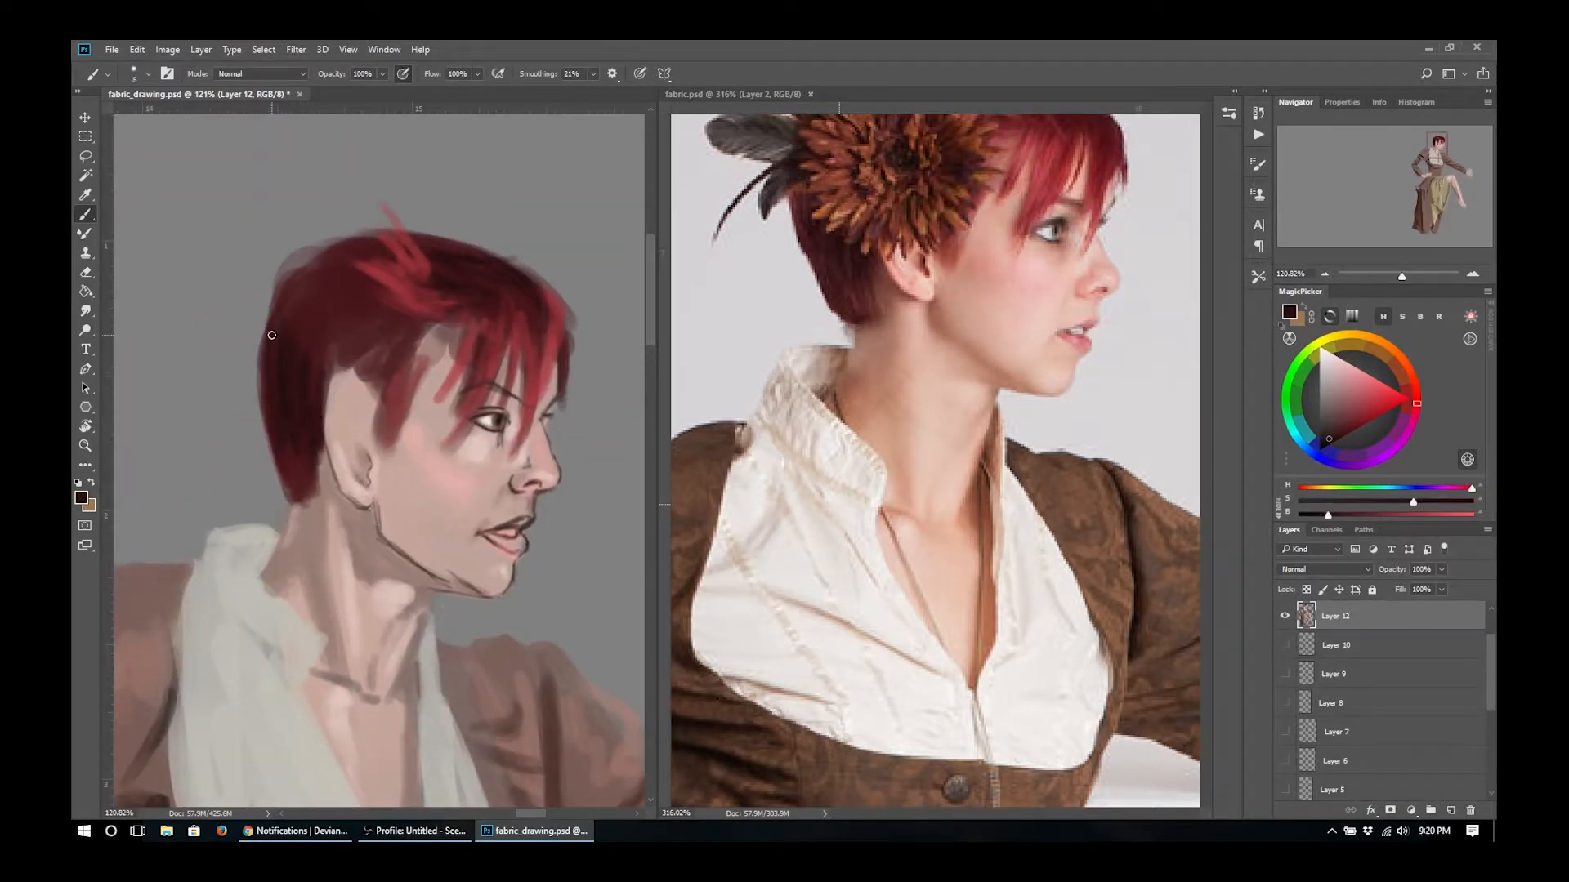
# - Block in a rust-brown disc for the hair flower above the ear, using the reference flower's colour and a 150-size brush
pyautogui.keyDown('alt'); pyautogui.click(851, 239); pyautogui.keyUp('alt')
pyautogui.moveTo(367, 343); pyautogui.dragTo(375, 413)
pyautogui.moveTo(915, 310); pyautogui.dragTo(899, 481)
pyautogui.click(372, 437)
pyautogui.press(']')
pyautogui.press(']')
pyautogui.press(']')
pyautogui.press(']')
pyautogui.press(']')
pyautogui.press(']')
pyautogui.press(']')
pyautogui.press(']')
pyautogui.press(']')
pyautogui.press(']')
pyautogui.press(']')
pyautogui.press(']')
pyautogui.press(']')
pyautogui.press(']')
pyautogui.press(']')
pyautogui.press(']')
pyautogui.press(']')
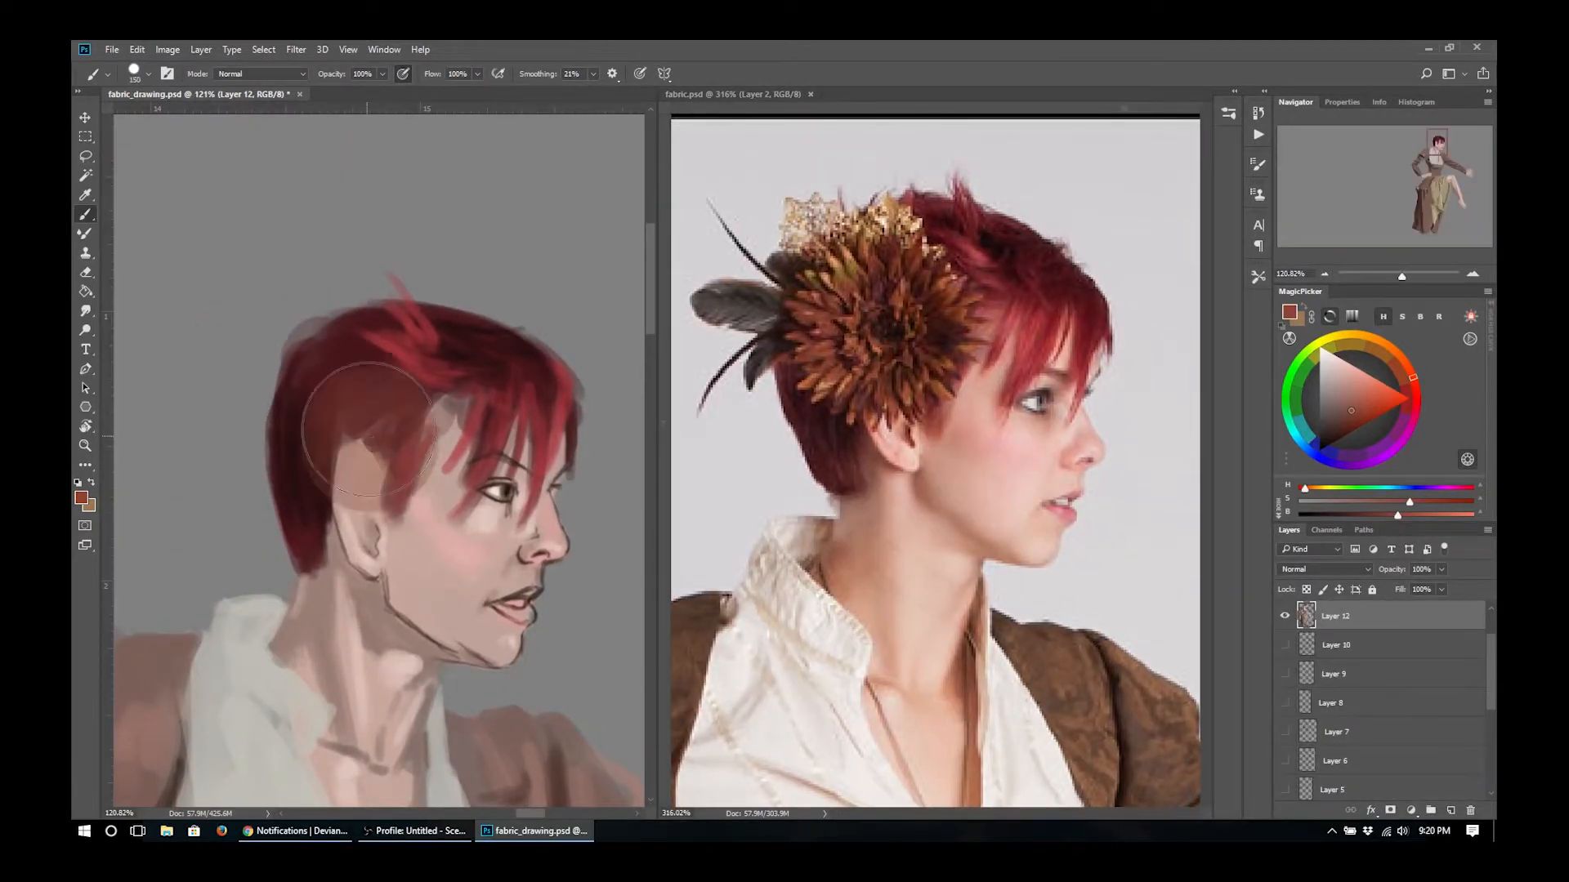
pyautogui.moveTo(365, 425); pyautogui.dragTo(365, 438)
# - Shape the flower's petals, ragged edge and darker centre with a small brush and dark brown from the reference flower
pyautogui.press('[')
pyautogui.press('[')
pyautogui.press('[')
pyautogui.press('[')
pyautogui.press('[')
pyautogui.press('[')
pyautogui.press('[')
pyautogui.press('[')
pyautogui.press('[')
pyautogui.press('[')
pyautogui.press('[')
pyautogui.press('[')
pyautogui.press('[')
pyautogui.press('[')
pyautogui.press('[')
pyautogui.press('[')
pyautogui.press('[')
pyautogui.press('[')
pyautogui.press('[')
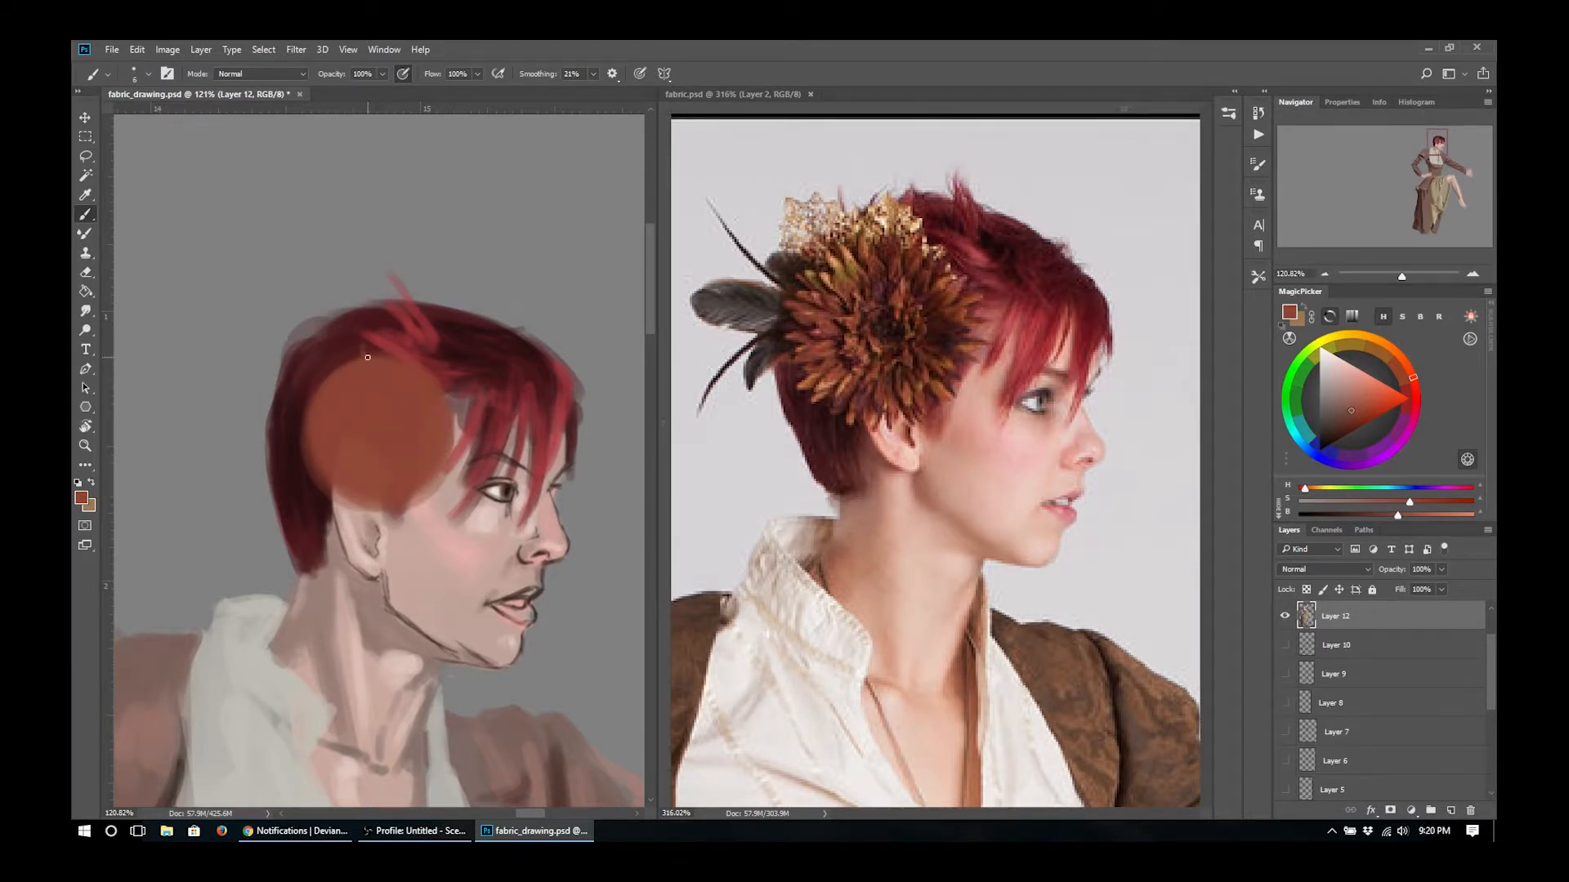
pyautogui.moveTo(360, 351)
pyautogui.mouseDown()
pyautogui.moveTo(318, 378)
pyautogui.moveTo(345, 345)
pyautogui.moveTo(301, 397)
pyautogui.moveTo(301, 459)
pyautogui.moveTo(321, 487)
pyautogui.moveTo(317, 459)
pyautogui.moveTo(324, 499)
pyautogui.moveTo(390, 513)
pyautogui.moveTo(439, 476)
pyautogui.moveTo(443, 388)
pyautogui.moveTo(374, 349)
pyautogui.moveTo(423, 436)
pyautogui.moveTo(396, 335)
pyautogui.moveTo(341, 389)
pyautogui.moveTo(341, 436)
pyautogui.moveTo(370, 490)
pyautogui.moveTo(401, 470)
pyautogui.moveTo(351, 517)
pyautogui.moveTo(322, 502)
pyautogui.moveTo(351, 518)
pyautogui.moveTo(290, 439)
pyautogui.moveTo(369, 332)
pyautogui.moveTo(427, 393)
pyautogui.moveTo(431, 458)
pyautogui.moveTo(386, 514)
pyautogui.moveTo(429, 428)
pyautogui.moveTo(379, 473)
pyautogui.moveTo(387, 425)
pyautogui.moveTo(389, 444)
pyautogui.moveTo(358, 433)
pyautogui.moveTo(475, 430)
pyautogui.mouseUp()
pyautogui.keyDown('alt'); pyautogui.click(934, 331); pyautogui.keyUp('alt')
pyautogui.press(']')
pyautogui.press(']')
pyautogui.press(']')
pyautogui.press(']')
pyautogui.press(']')
pyautogui.press('[')
pyautogui.press('[')
pyautogui.press('[')
pyautogui.press('[')
pyautogui.press('[')
pyautogui.press('[')
pyautogui.press('[')
pyautogui.press('[')
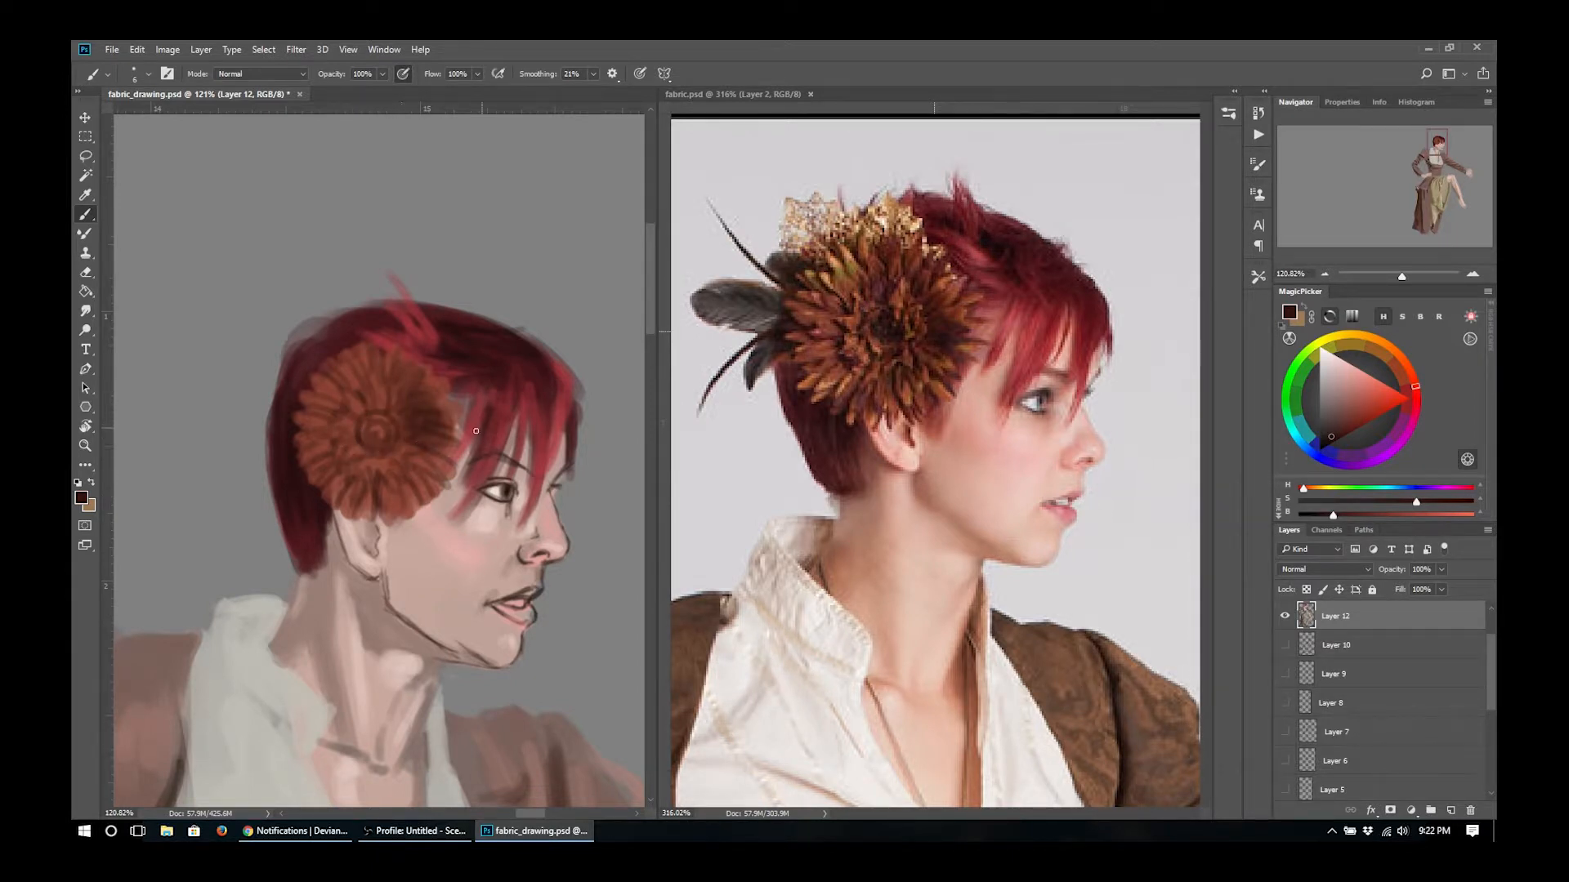
# - Paint light peach highlights on the petals at the flower's back half and around its centre
pyautogui.keyDown('alt'); pyautogui.click(845, 297); pyautogui.keyUp('alt')
pyautogui.moveTo(364, 352)
pyautogui.mouseDown()
pyautogui.moveTo(326, 356)
pyautogui.moveTo(311, 397)
pyautogui.moveTo(335, 488)
pyautogui.moveTo(299, 461)
pyautogui.moveTo(312, 431)
pyautogui.moveTo(348, 442)
pyautogui.moveTo(369, 413)
pyautogui.moveTo(350, 423)
pyautogui.moveTo(333, 464)
pyautogui.mouseUp()
pyautogui.moveTo(346, 433); pyautogui.dragTo(322, 405)
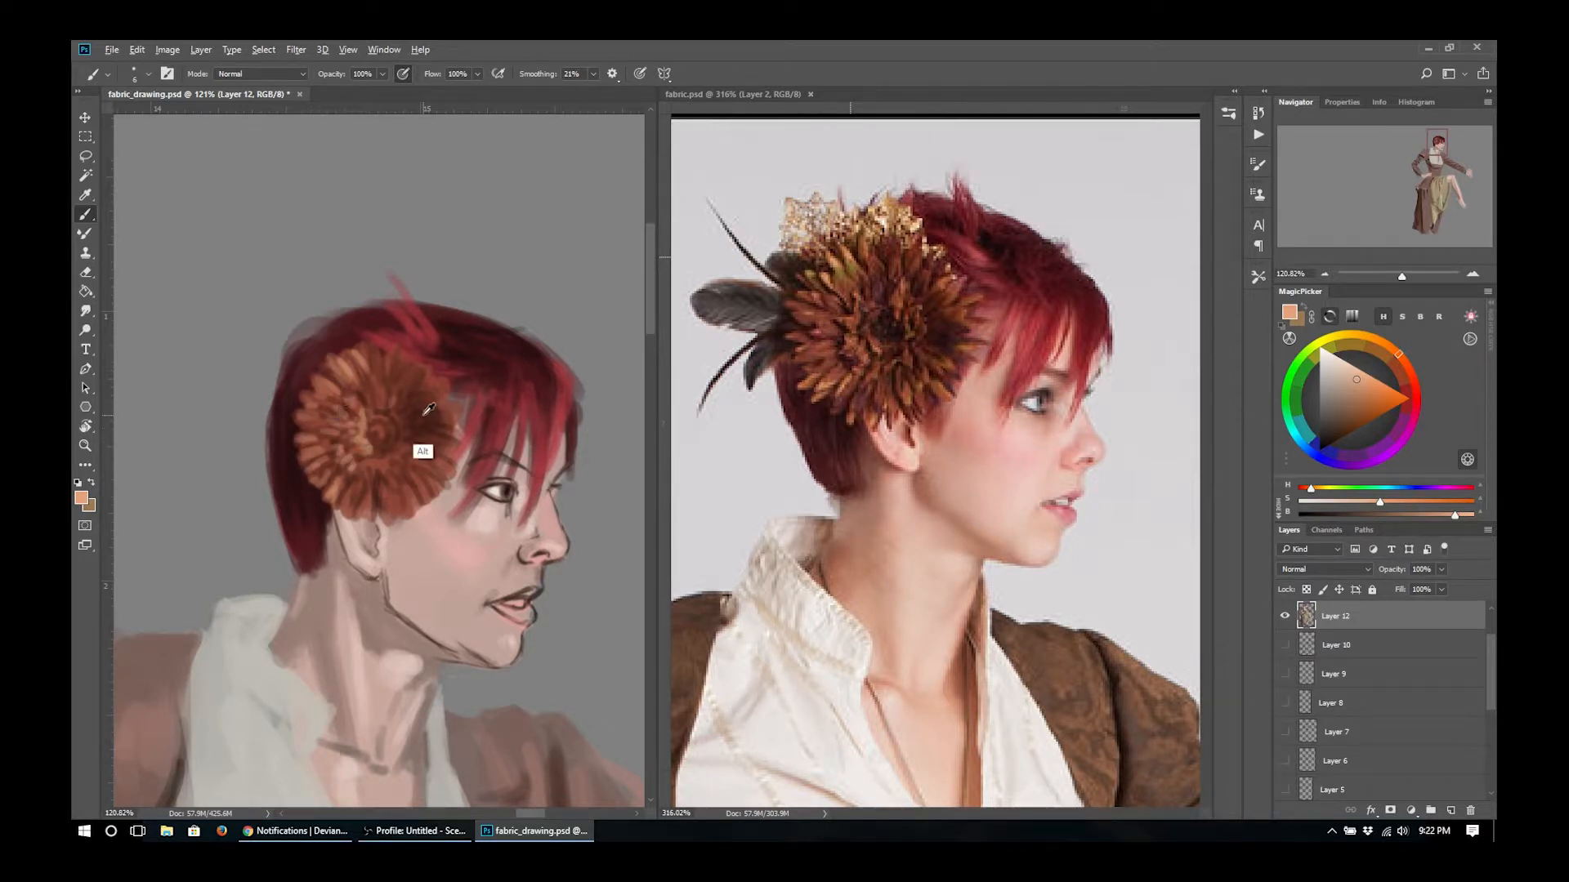
# - Separate the petals with fine dark reddish-brown strokes around the flower's rim, lower half and centre
pyautogui.keyDown('alt'); pyautogui.click(418, 446); pyautogui.keyUp('alt')
pyautogui.press('[')
pyautogui.press('[')
pyautogui.press('[')
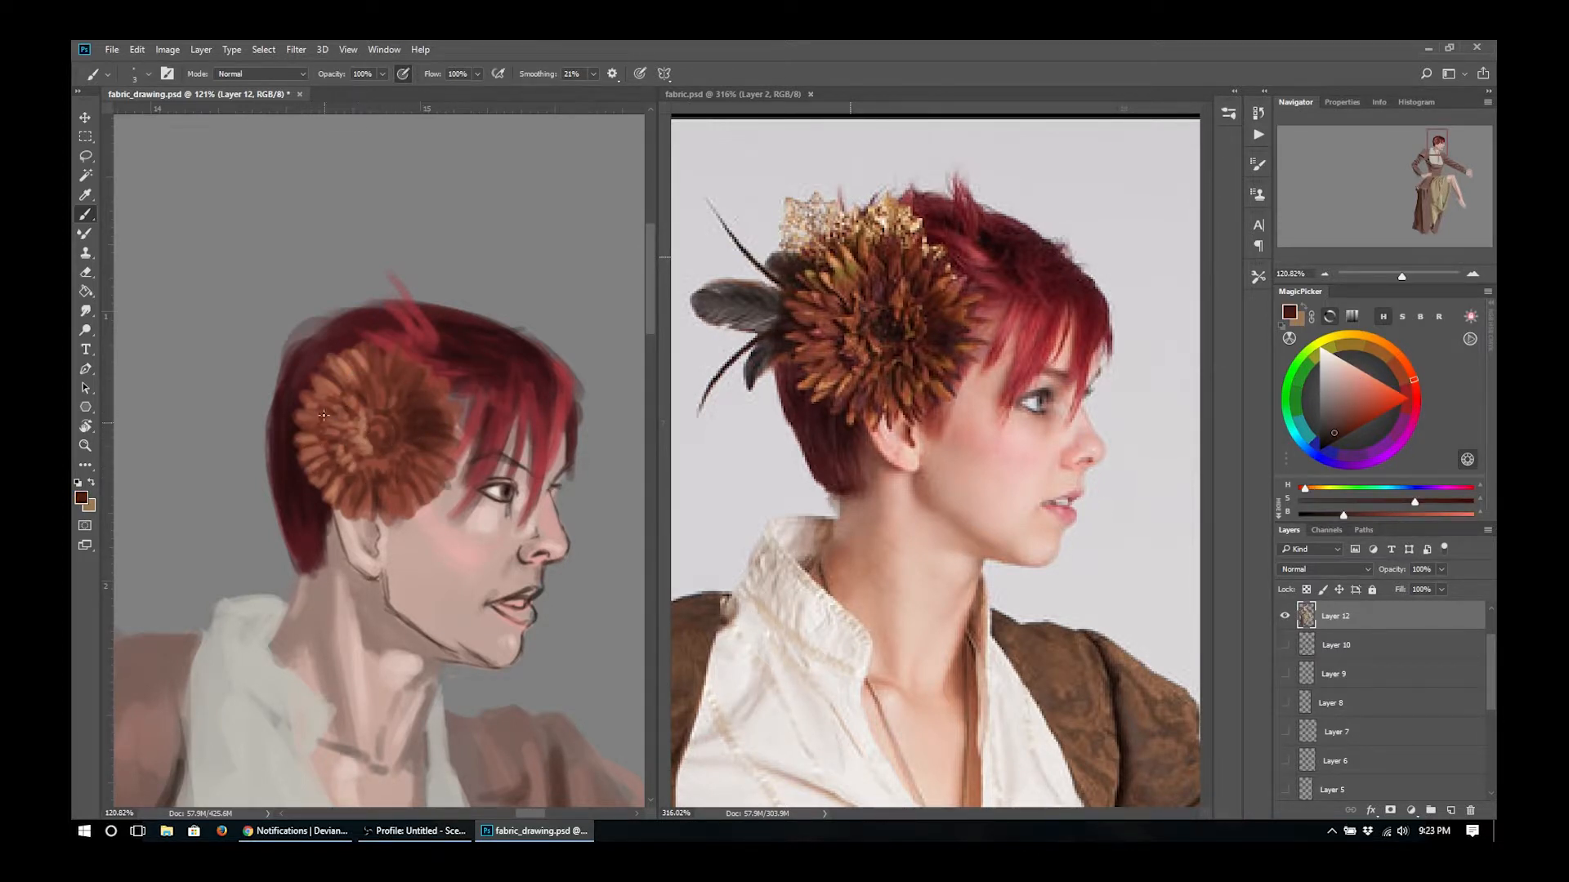
pyautogui.moveTo(416, 370); pyautogui.dragTo(405, 388)
pyautogui.moveTo(392, 374); pyautogui.dragTo(366, 354)
pyautogui.keyDown('alt'); pyautogui.click(370, 506); pyautogui.keyUp('alt')
pyautogui.keyDown('alt'); pyautogui.click(369, 537); pyautogui.keyUp('alt')
pyautogui.press(']')
pyautogui.press(']')
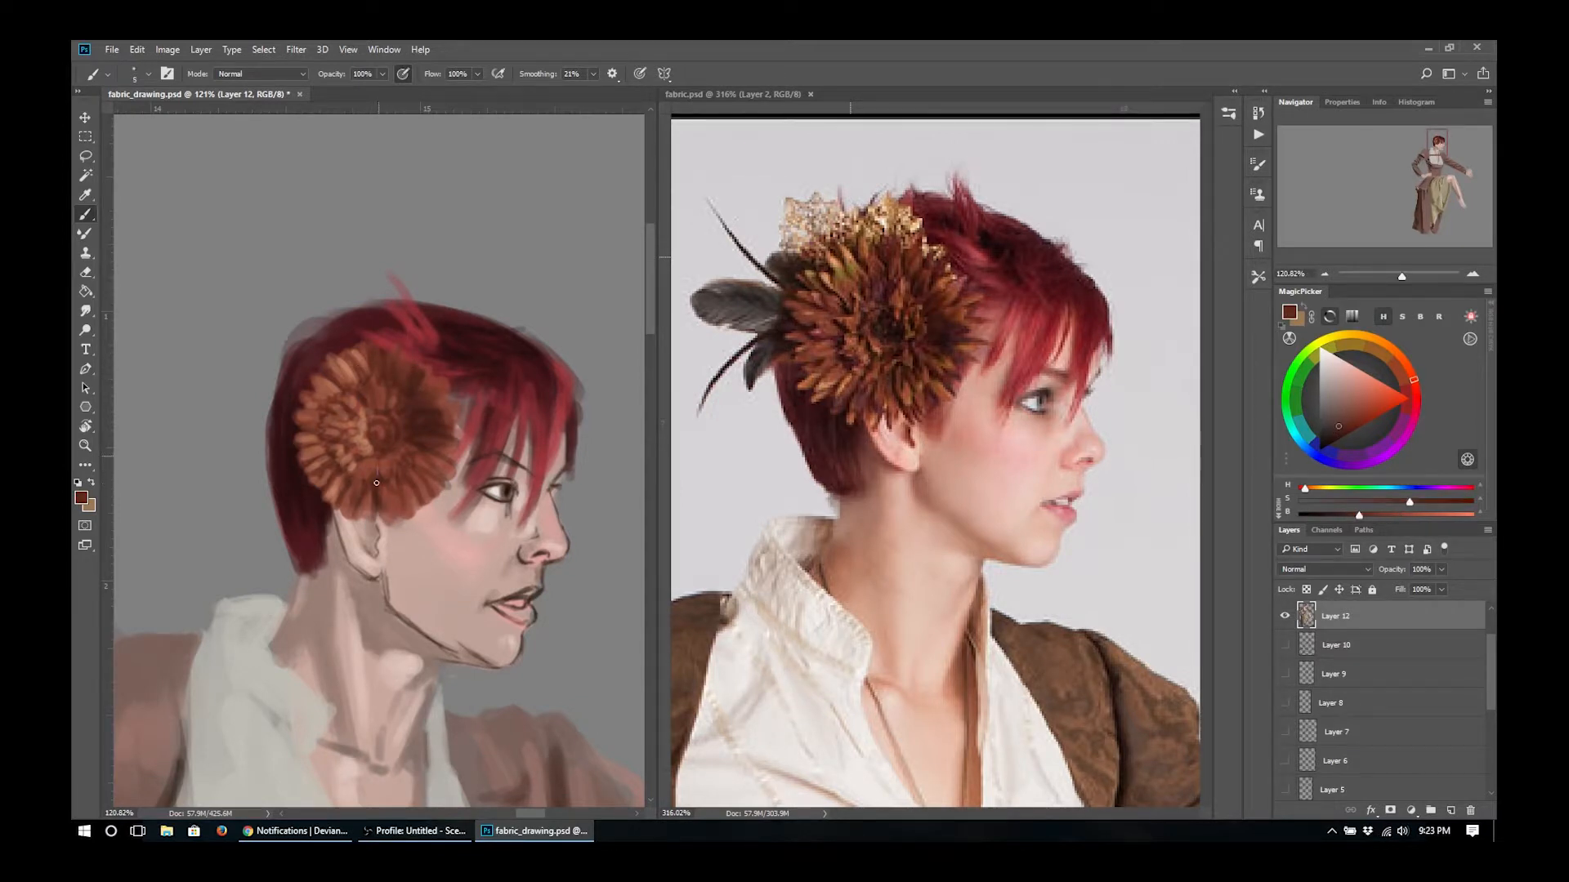
pyautogui.moveTo(361, 462); pyautogui.dragTo(361, 484)
pyautogui.keyDown('alt'); pyautogui.click(360, 448); pyautogui.keyUp('alt')
pyautogui.keyDown('alt'); pyautogui.click(419, 438); pyautogui.keyUp('alt')
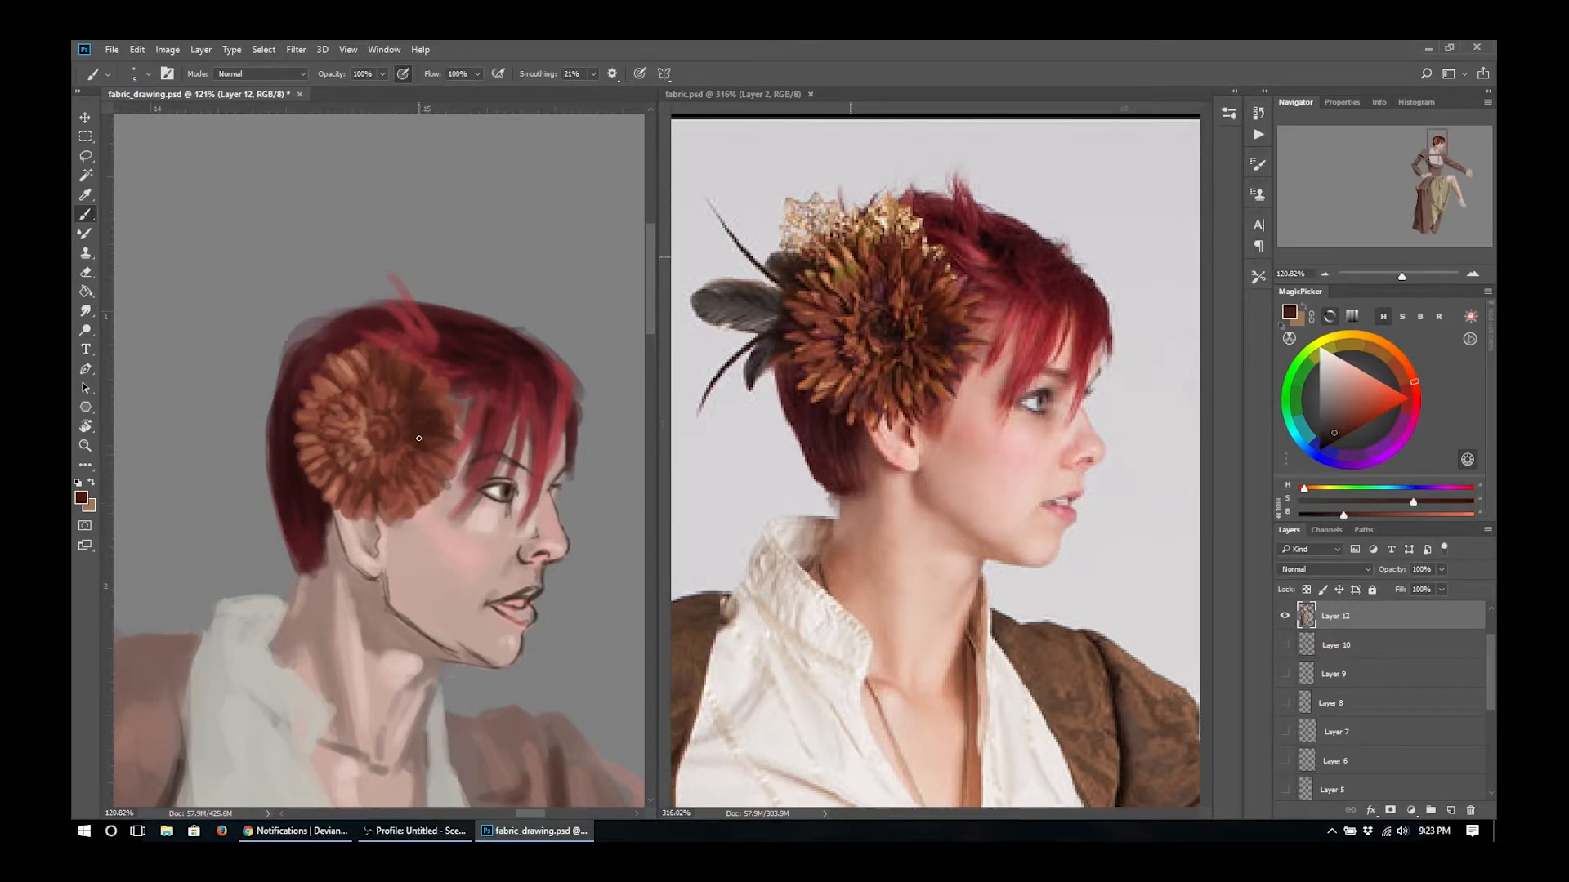
pyautogui.moveTo(420, 491); pyautogui.dragTo(402, 503)
pyautogui.press('[')
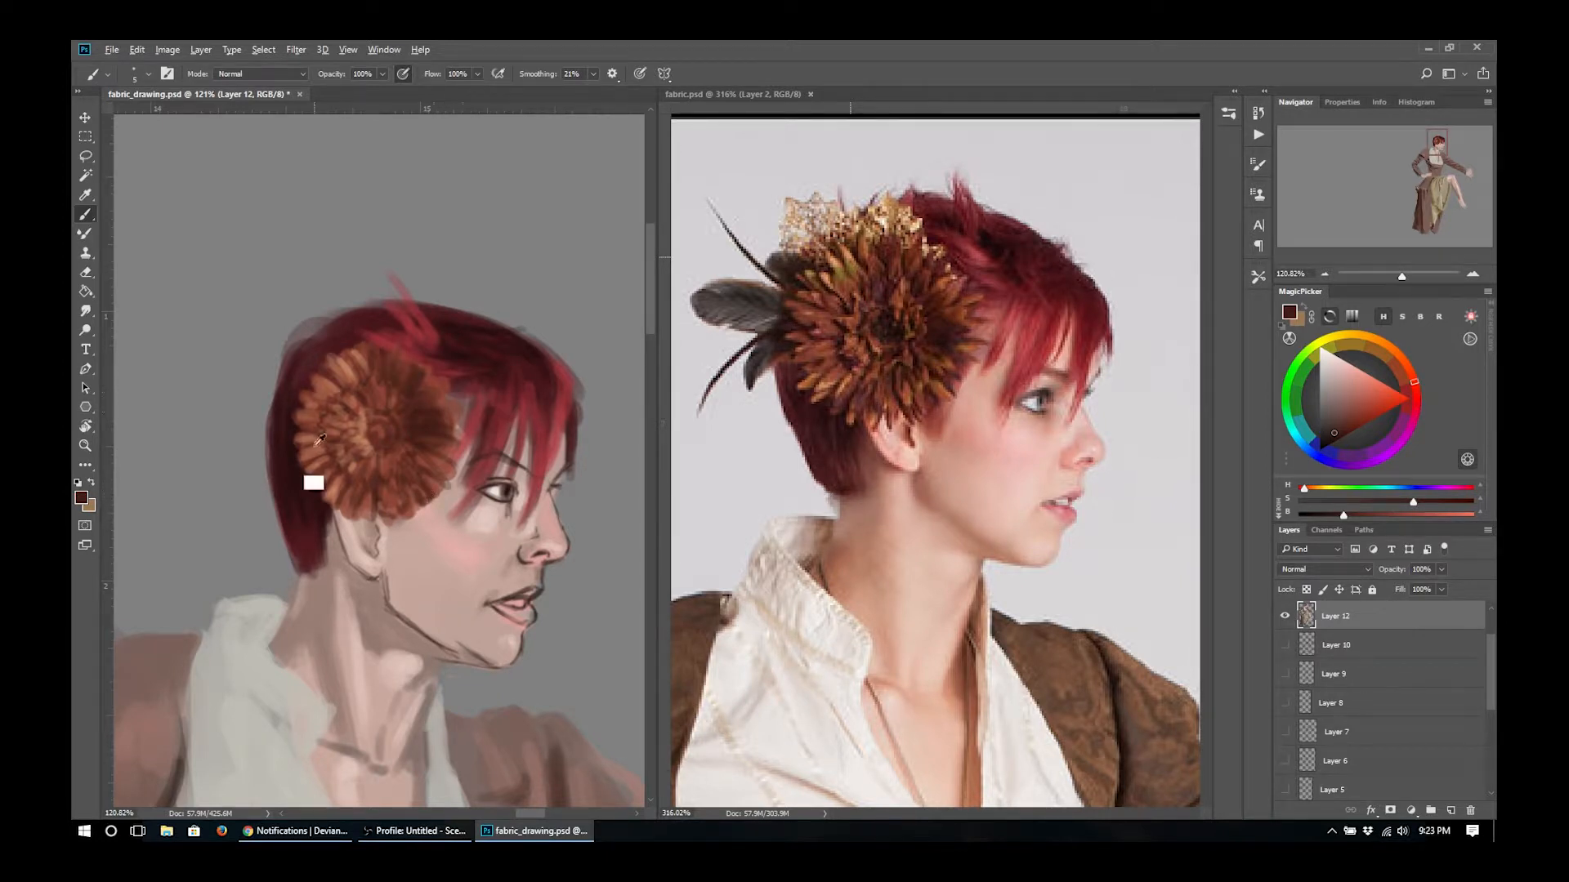
# - Paint thin tan petals radiating from the flower's centre across the face-side half and over its upper and lower rim
pyautogui.keyDown('alt'); pyautogui.click(311, 480); pyautogui.keyUp('alt')
pyautogui.keyDown('alt'); pyautogui.click(360, 438); pyautogui.keyUp('alt')
pyautogui.moveTo(432, 428); pyautogui.dragTo(450, 433)
pyautogui.moveTo(427, 406); pyautogui.dragTo(444, 400)
pyautogui.moveTo(420, 385)
pyautogui.mouseDown()
pyautogui.moveTo(450, 360)
pyautogui.moveTo(421, 342)
pyautogui.mouseUp()
pyautogui.moveTo(375, 362)
pyautogui.mouseDown()
pyautogui.moveTo(371, 339)
pyautogui.moveTo(391, 331)
pyautogui.mouseUp()
pyautogui.moveTo(379, 352); pyautogui.dragTo(376, 320)
pyautogui.moveTo(434, 453); pyautogui.dragTo(454, 459)
pyautogui.moveTo(428, 469); pyautogui.dragTo(446, 484)
pyautogui.moveTo(421, 489)
pyautogui.mouseDown()
pyautogui.moveTo(430, 501)
pyautogui.moveTo(405, 508)
pyautogui.mouseUp()
pyautogui.moveTo(381, 515); pyautogui.dragTo(394, 483)
pyautogui.moveTo(395, 417); pyautogui.dragTo(422, 397)
pyautogui.moveTo(408, 426)
pyautogui.mouseDown()
pyautogui.moveTo(372, 412)
pyautogui.moveTo(428, 451)
pyautogui.mouseUp()
pyautogui.moveTo(373, 405); pyautogui.dragTo(362, 376)
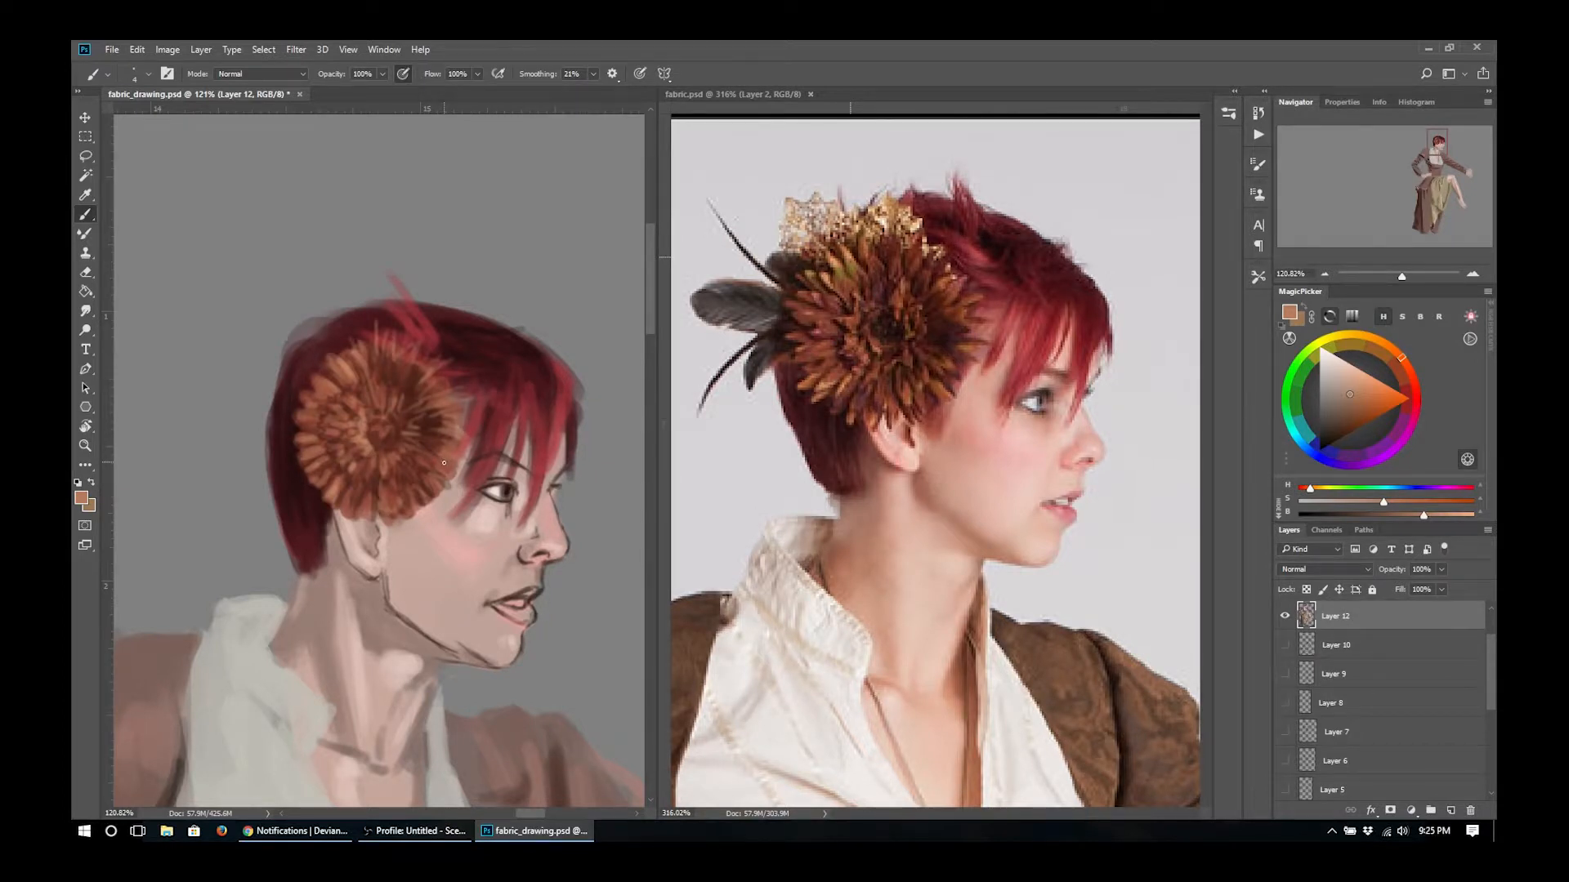
# - Paint a small muted-red tuft of hair below the flower in front of the ear, using a larger brush
pyautogui.press(']')
pyautogui.press(']')
pyautogui.press(']')
pyautogui.press(']')
pyautogui.keyDown('alt'); pyautogui.click(420, 559); pyautogui.keyUp('alt')
pyautogui.keyDown('alt'); pyautogui.click(480, 415); pyautogui.keyUp('alt')
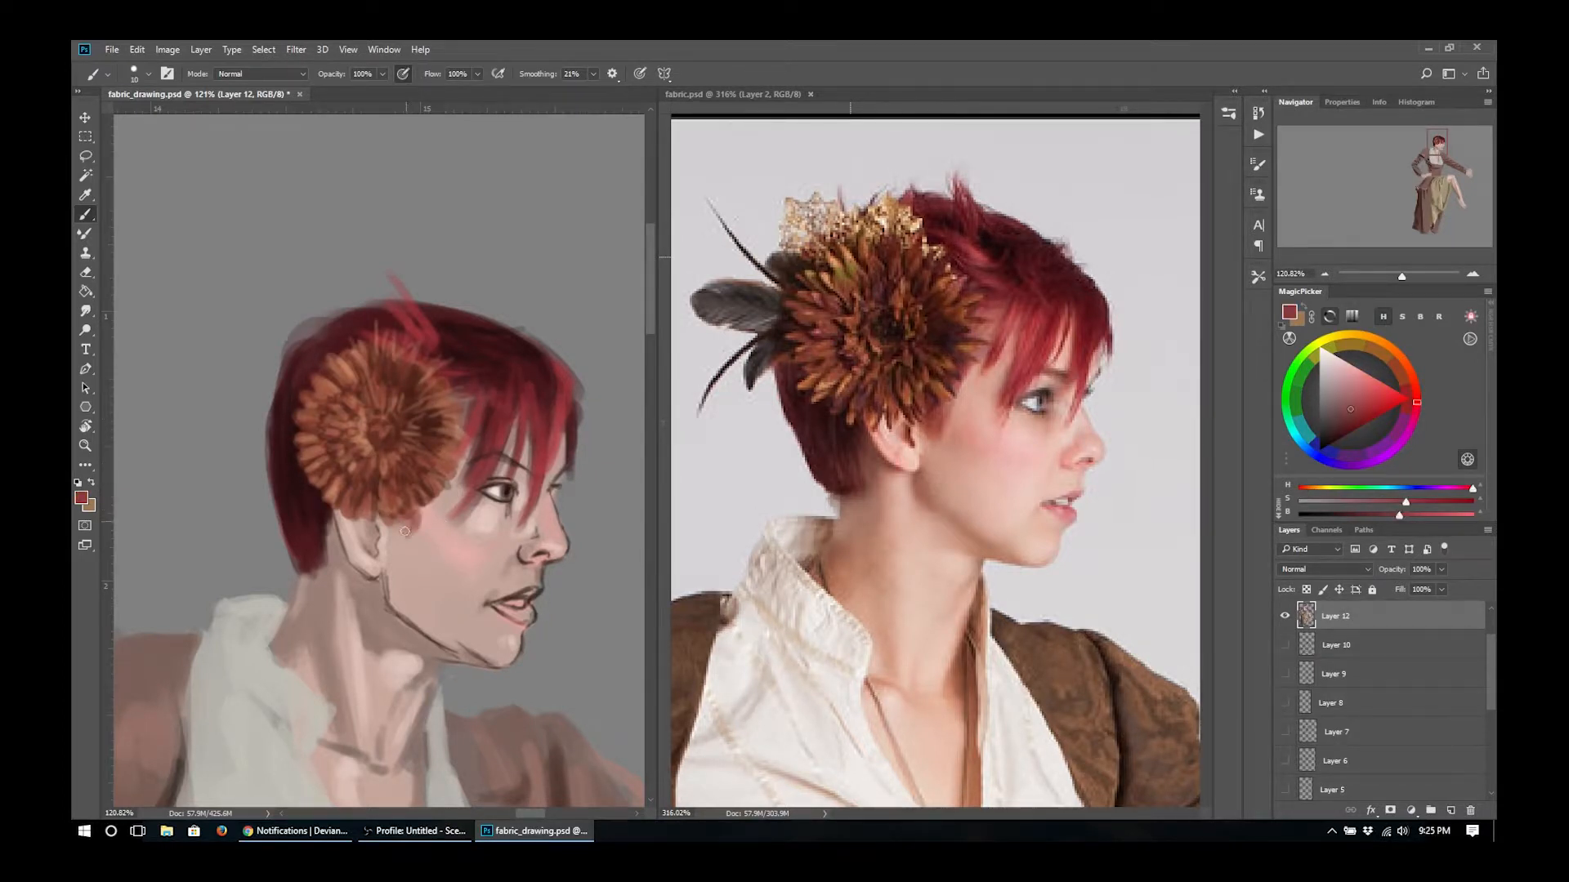
pyautogui.moveTo(409, 518); pyautogui.dragTo(396, 539)
# - Refine the ear with sampled skin tones and a dark reddish-brown inner shadow
pyautogui.keyDown('alt'); pyautogui.click(462, 554); pyautogui.keyUp('alt')
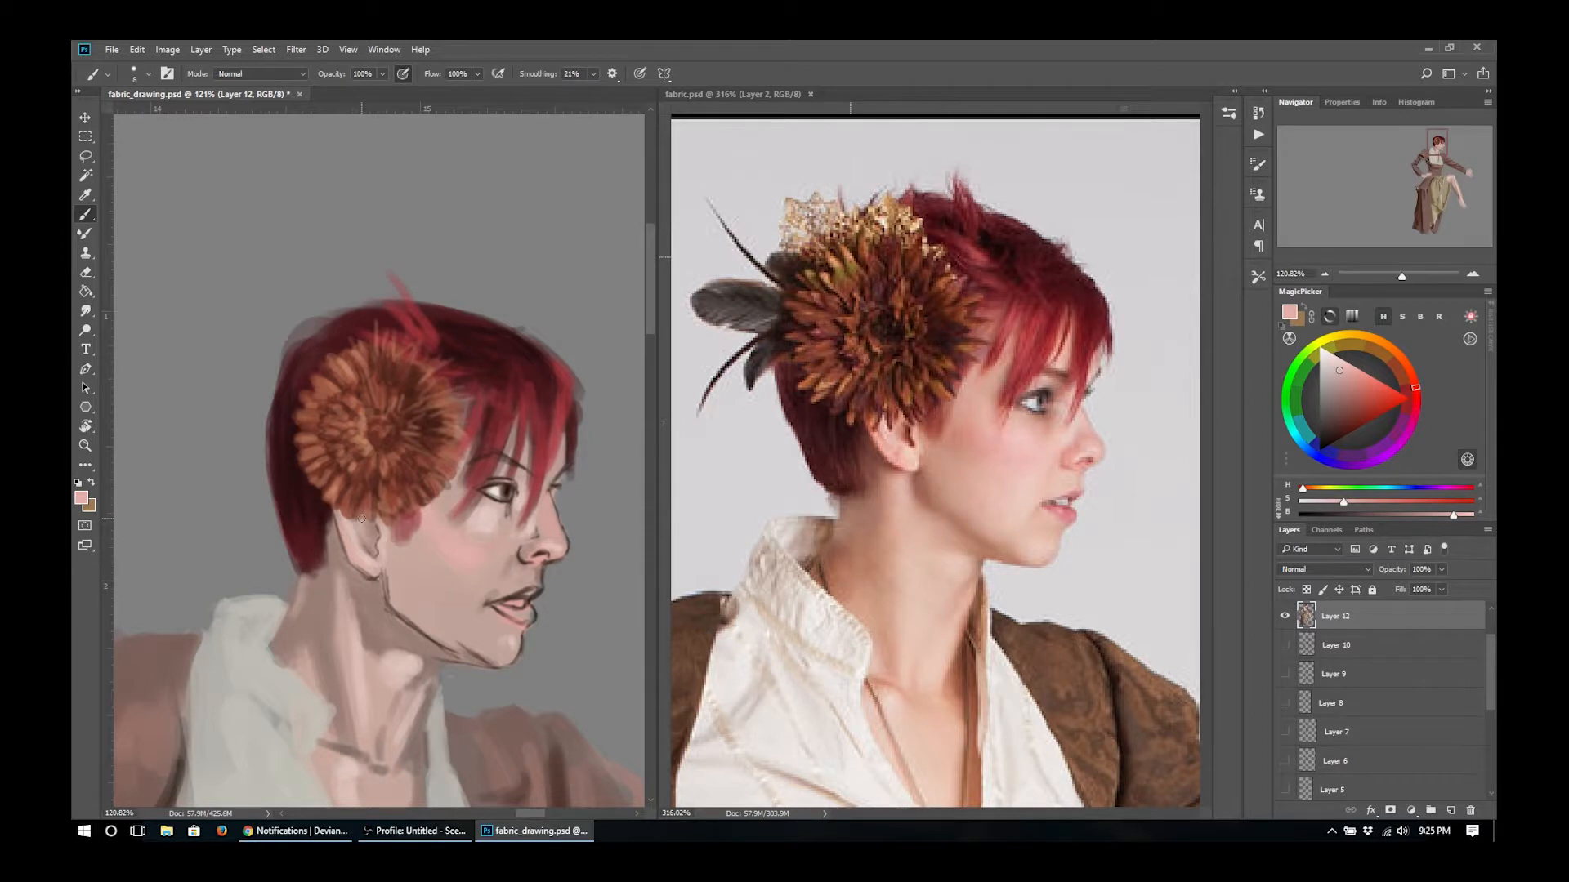
pyautogui.keyDown('alt'); pyautogui.click(912, 489); pyautogui.keyUp('alt')
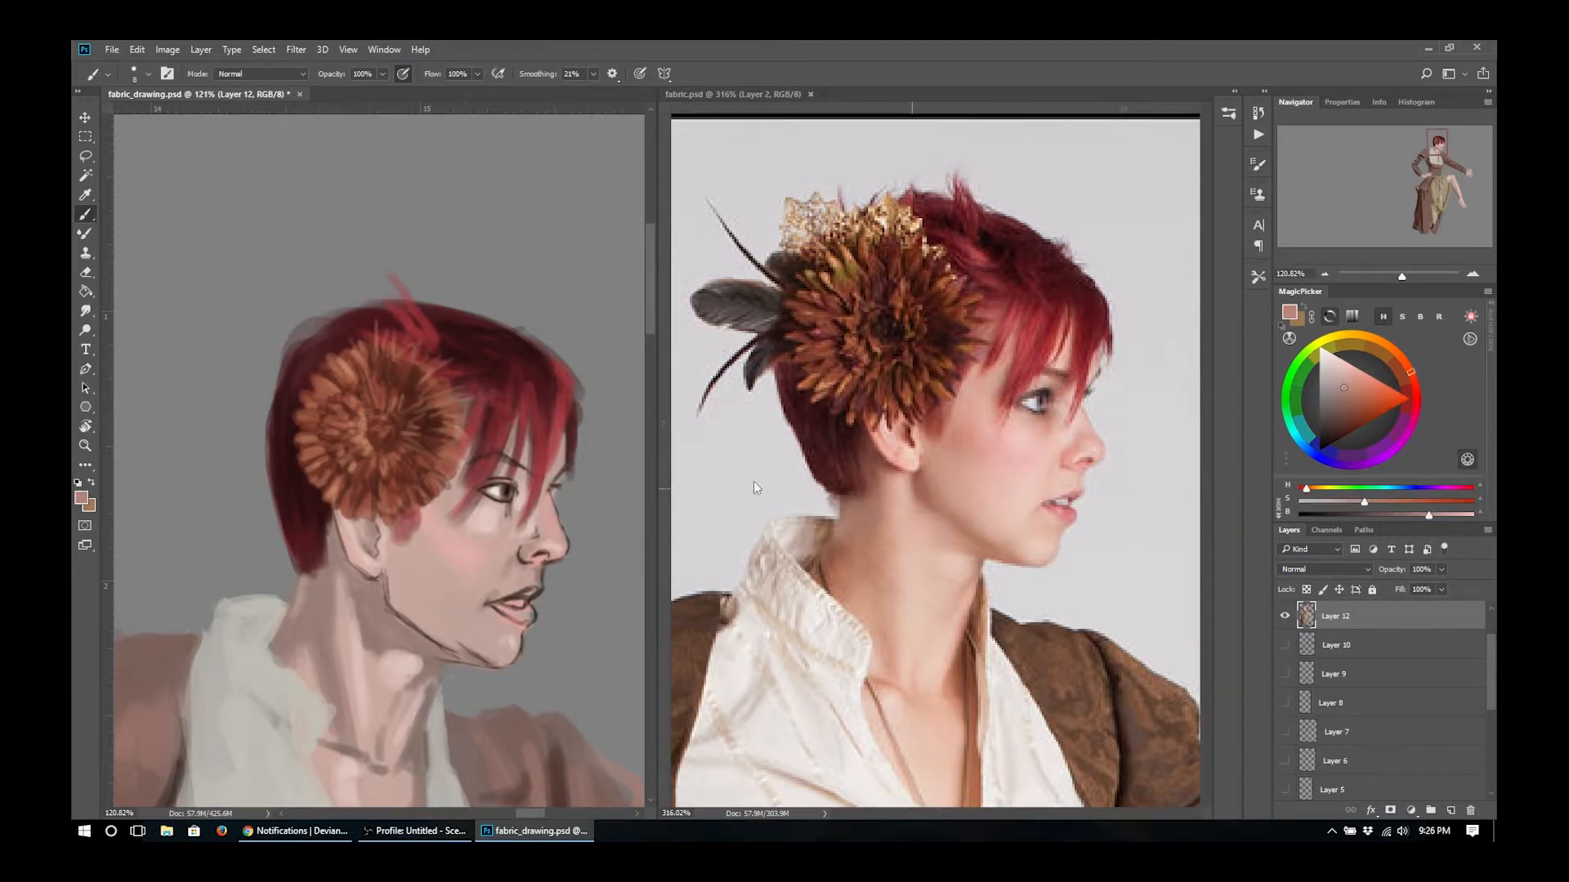
pyautogui.press(']')
pyautogui.keyDown('alt'); pyautogui.click(377, 595); pyautogui.keyUp('alt')
pyautogui.keyDown('alt'); pyautogui.click(366, 526); pyautogui.keyUp('alt')
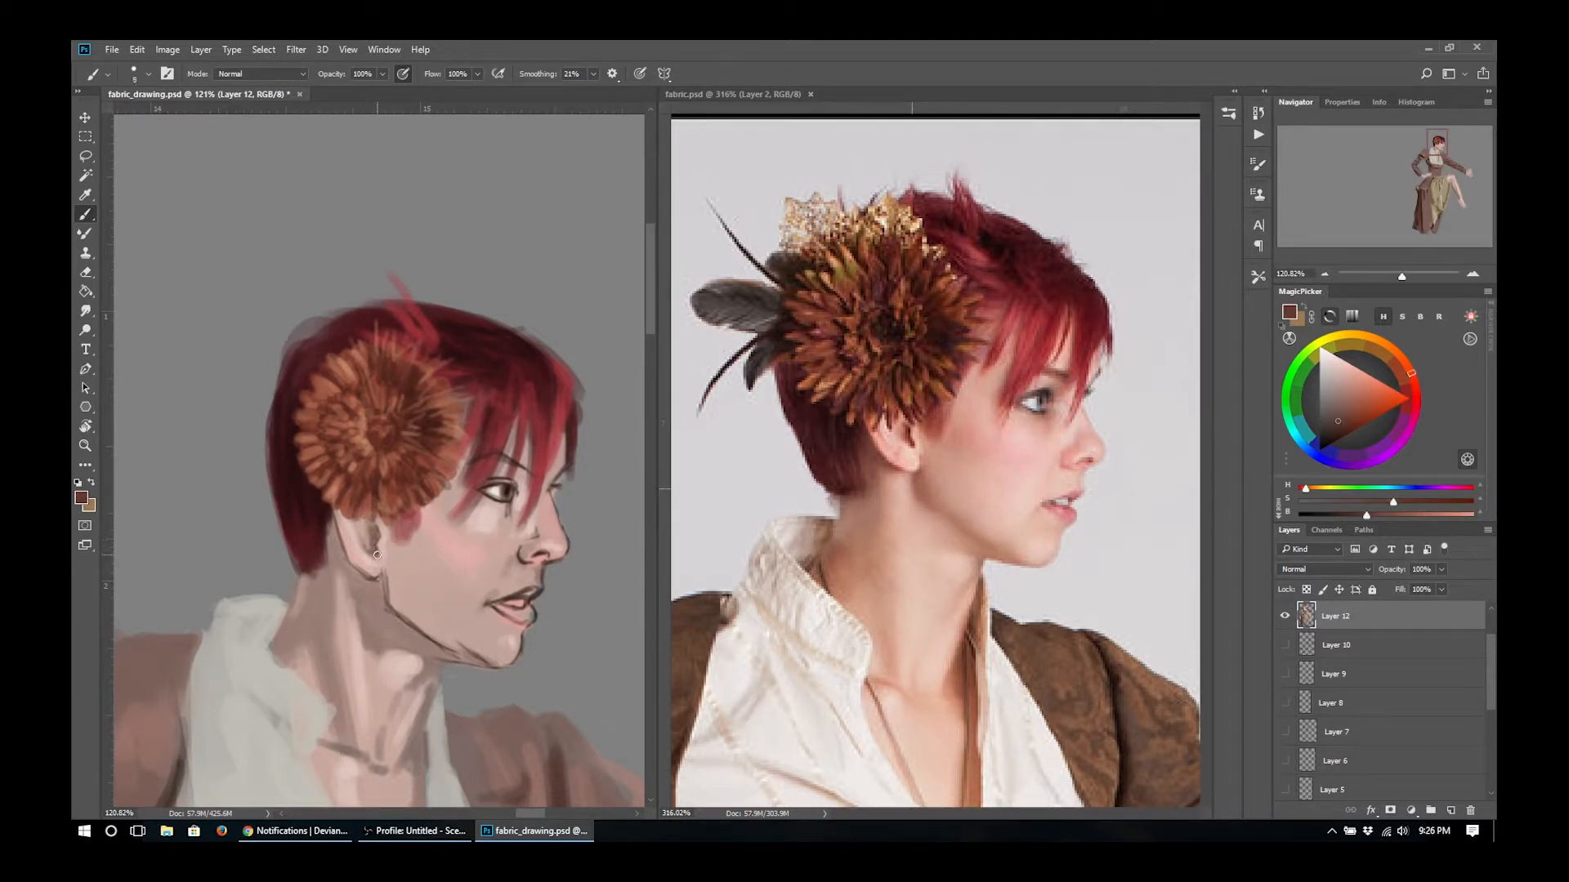
pyautogui.keyDown('alt'); pyautogui.click(350, 552); pyautogui.keyUp('alt')
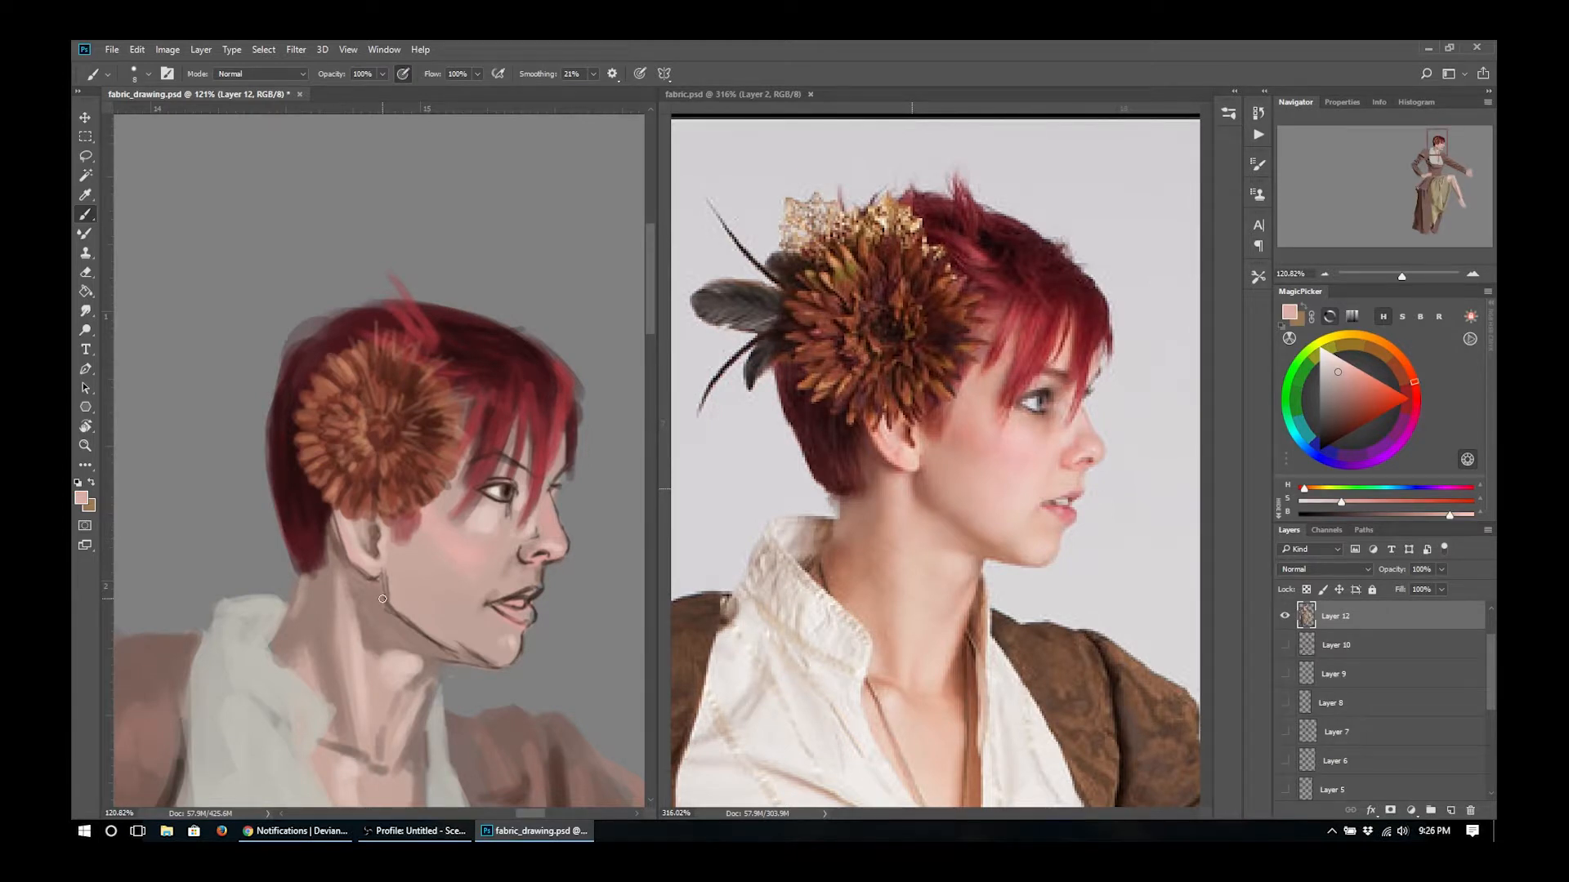
# - Soften the jaw outline below the ear with a sampled skin shade and clean its edge with the Eraser
pyautogui.keyDown('alt'); pyautogui.click(421, 632); pyautogui.keyUp('alt')
pyautogui.press(']')
pyautogui.press(']')
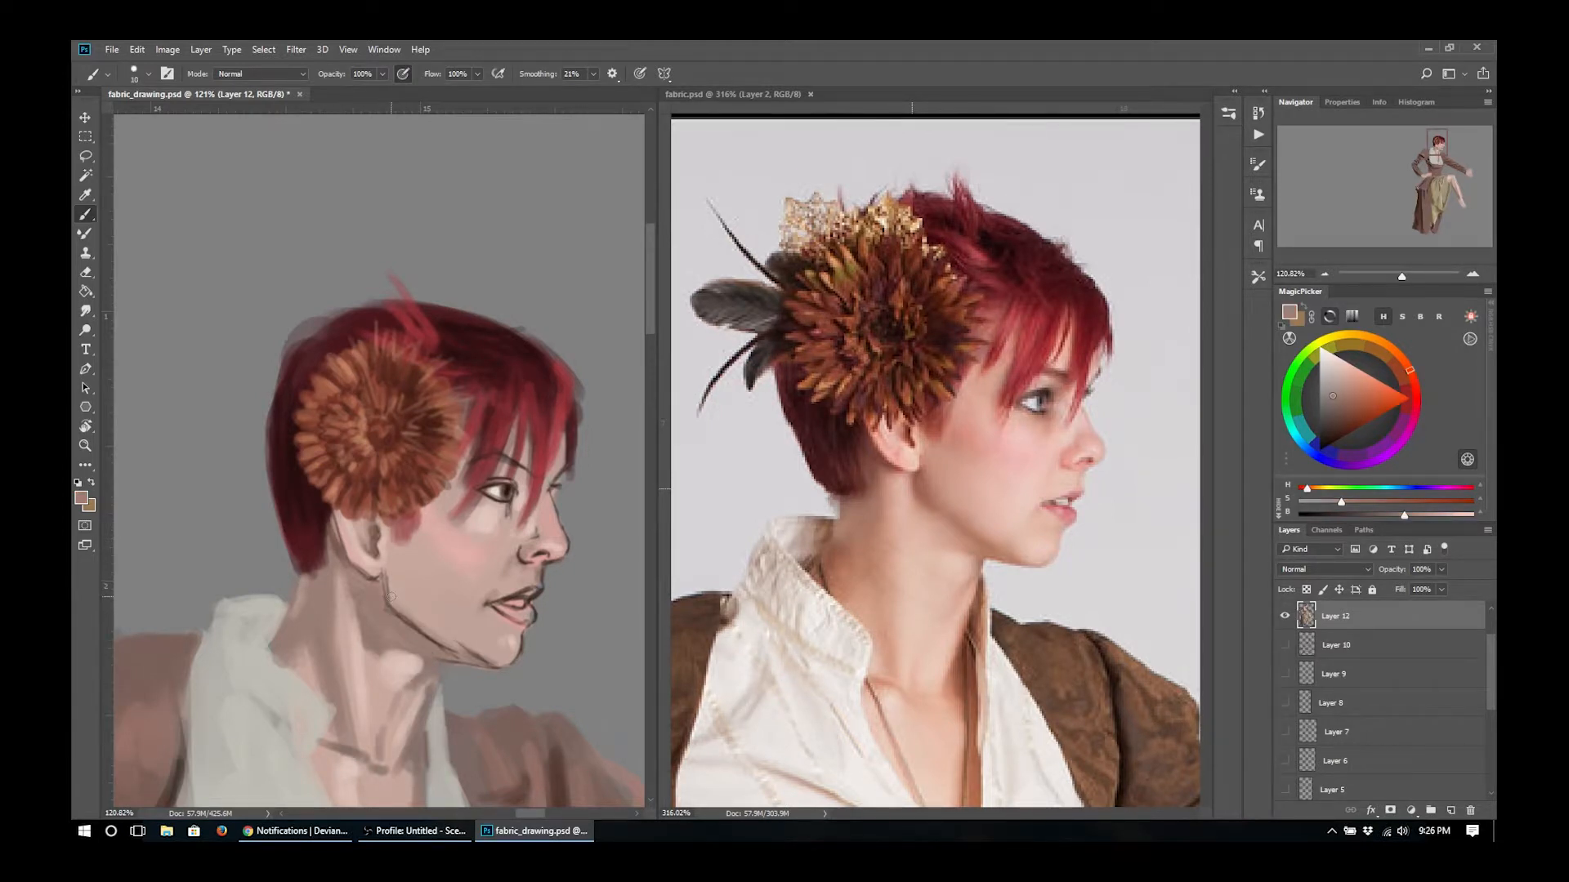
pyautogui.press('e')
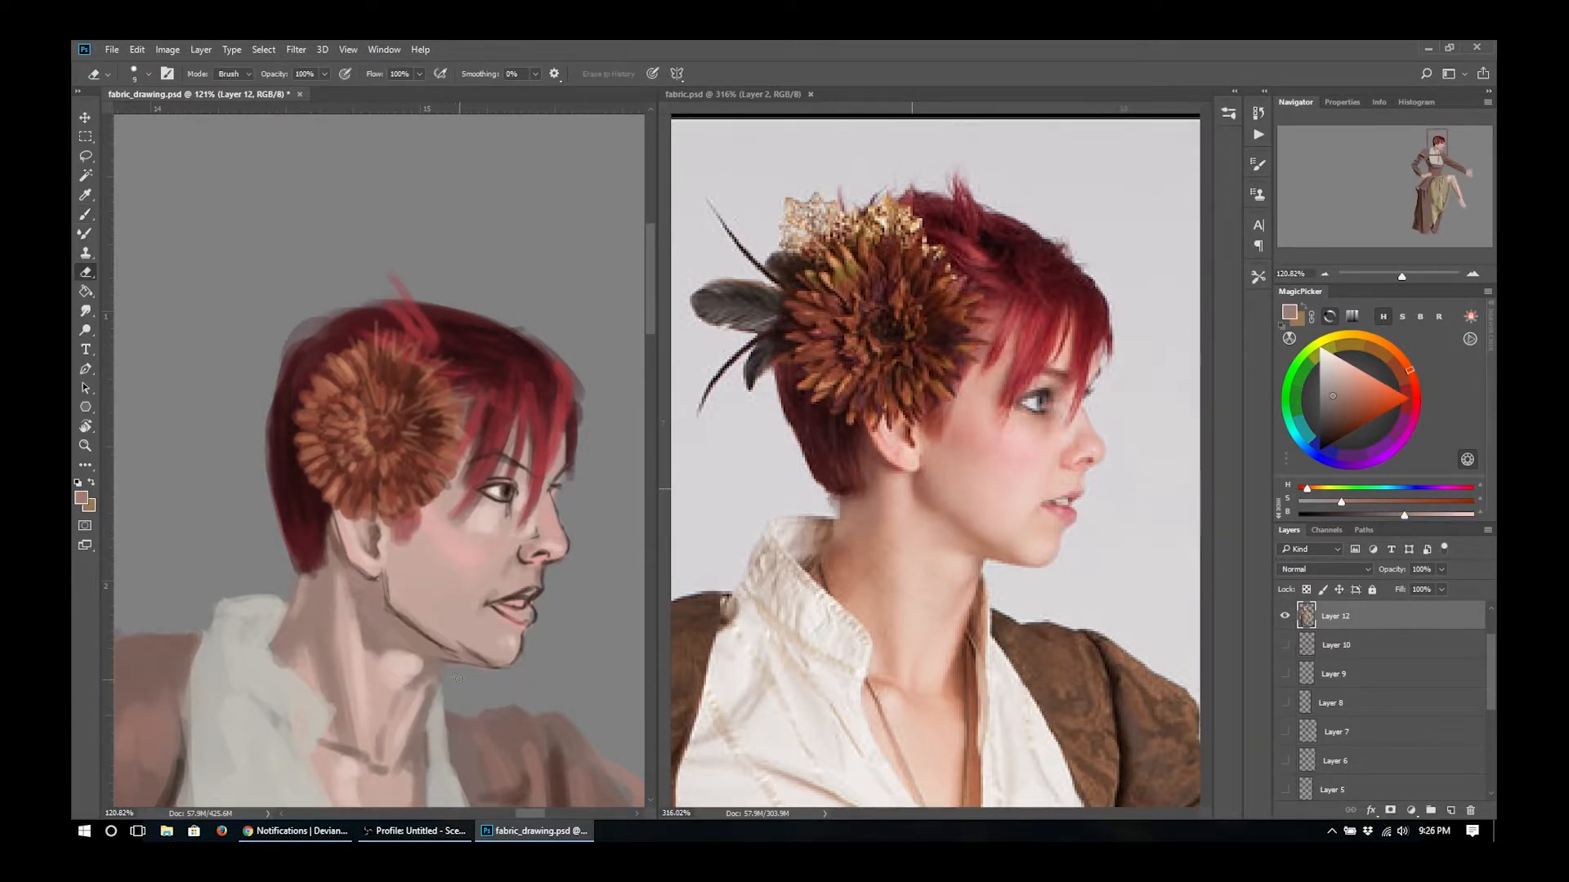
# - Paint the lips deep red and blend the shading around the nose with sampled mauve skin tones
pyautogui.press('b')
pyautogui.keyDown('alt'); pyautogui.click(467, 571); pyautogui.keyUp('alt')
pyautogui.moveTo(497, 607); pyautogui.dragTo(532, 611)
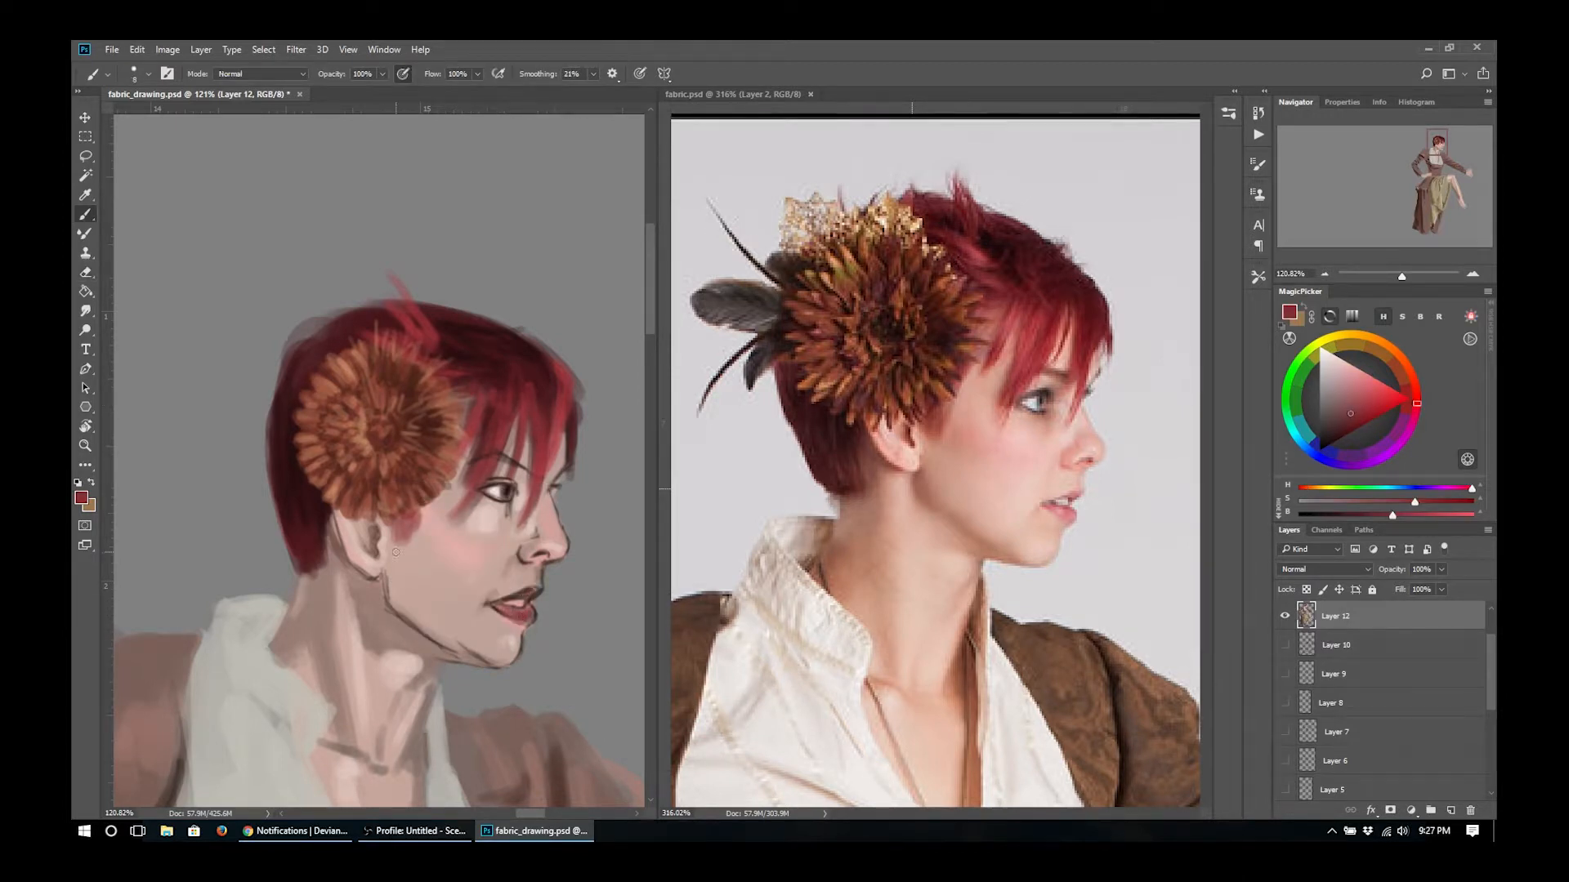
pyautogui.keyDown('alt'); pyautogui.click(363, 552); pyautogui.keyUp('alt')
pyautogui.keyDown('alt'); pyautogui.click(512, 610); pyautogui.keyUp('alt')
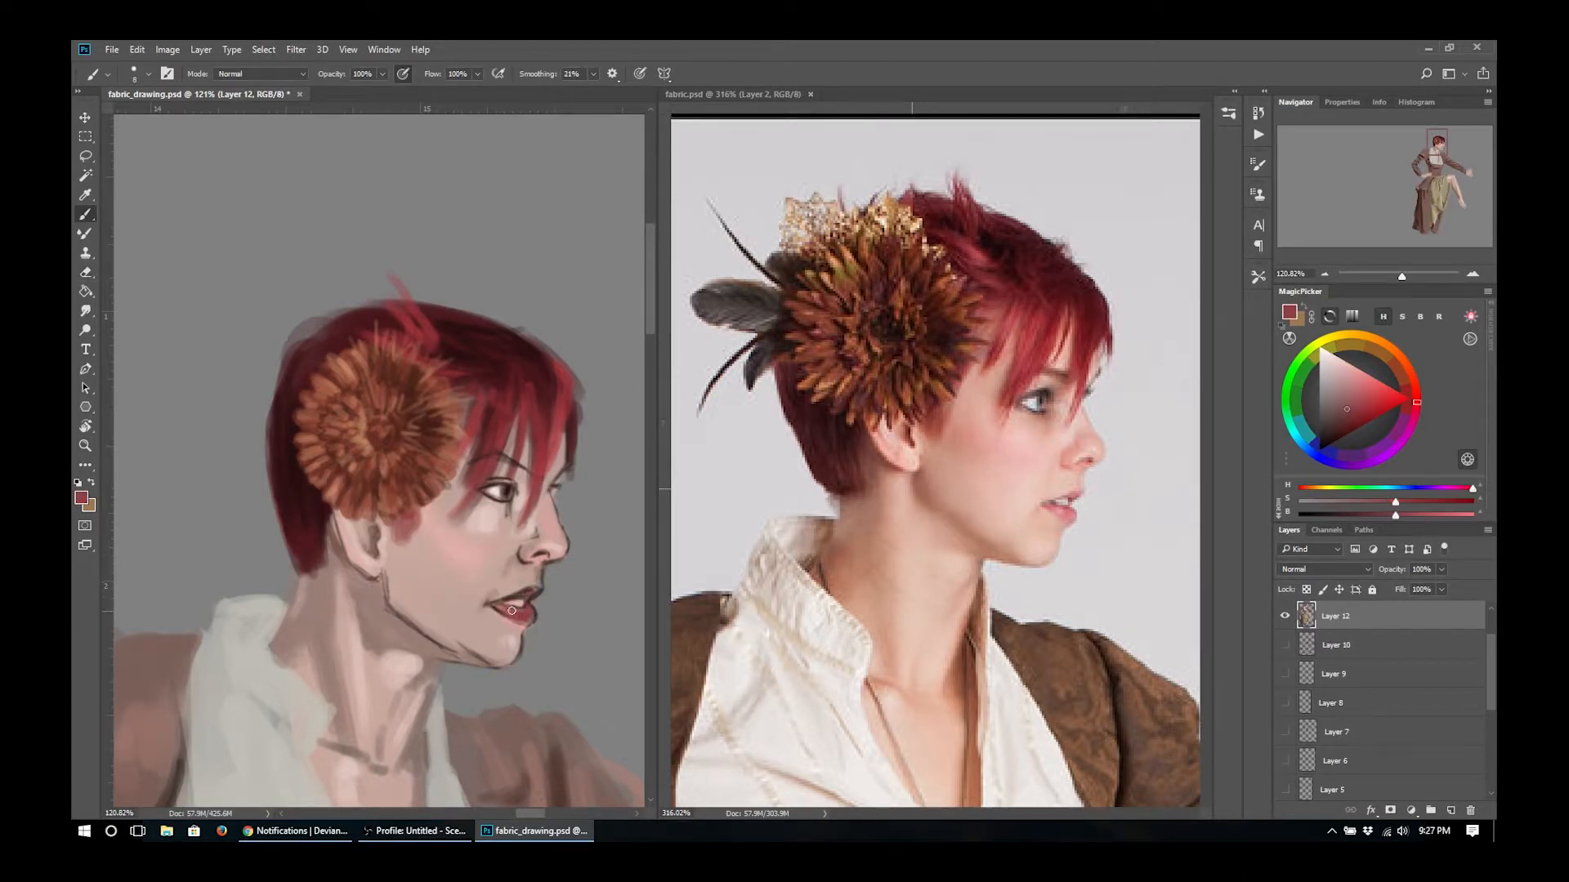
pyautogui.keyDown('alt'); pyautogui.click(521, 555); pyautogui.keyUp('alt')
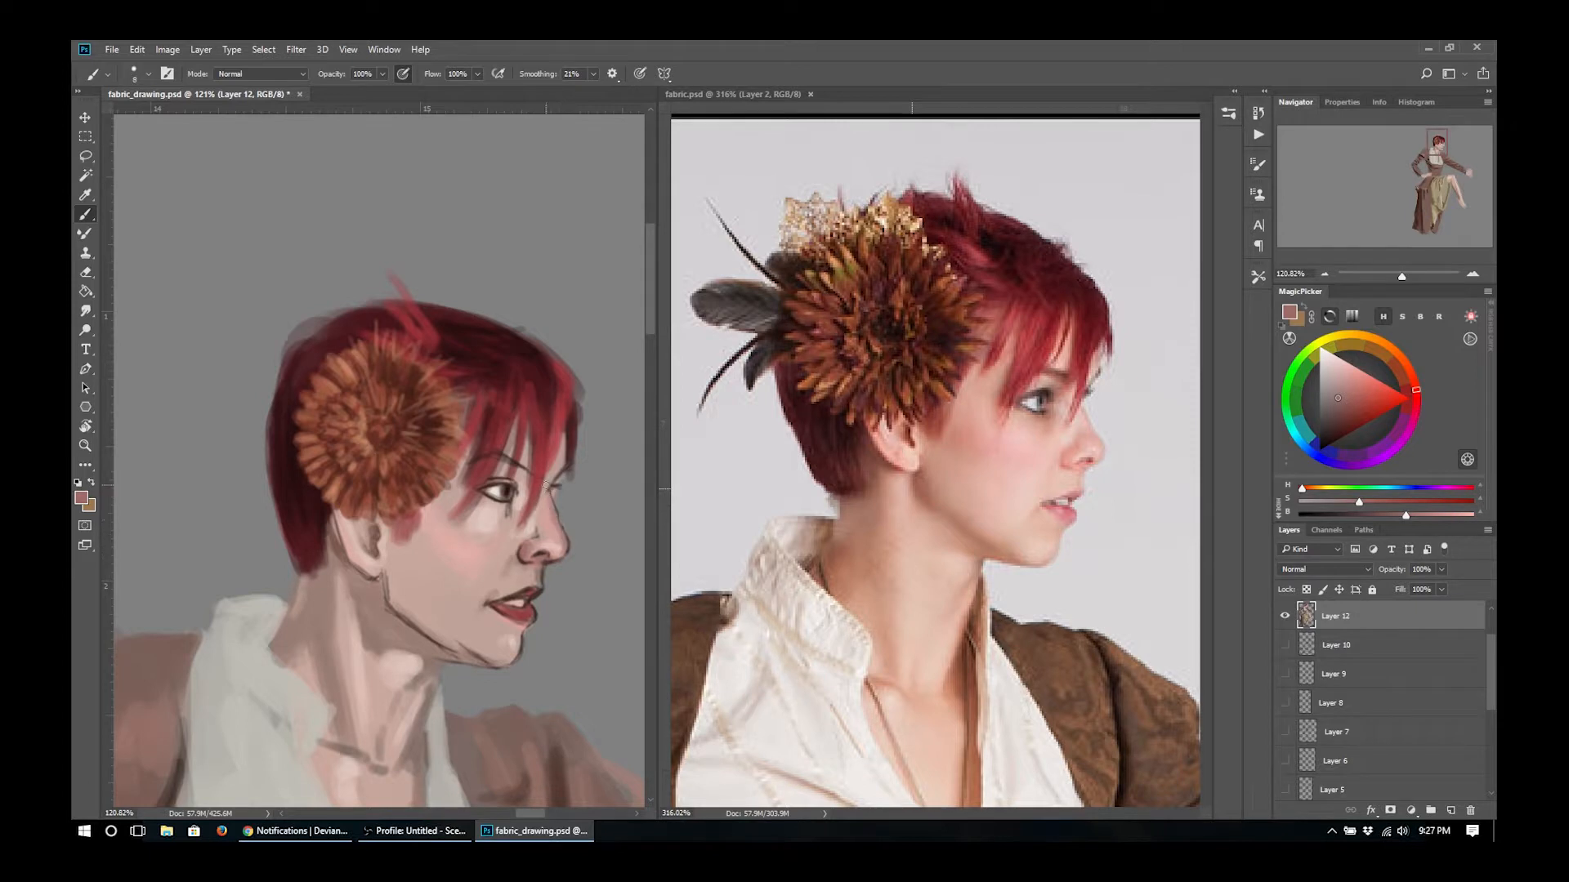
pyautogui.keyDown('alt'); pyautogui.click(515, 556); pyautogui.keyUp('alt')
# - Warm the neck shadows and recolour the jawline from ear to chin with reddish-brown skin tones, reducing the brush size
pyautogui.keyDown('alt'); pyautogui.click(296, 653); pyautogui.keyUp('alt')
pyautogui.keyDown('alt'); pyautogui.click(416, 648); pyautogui.keyUp('alt')
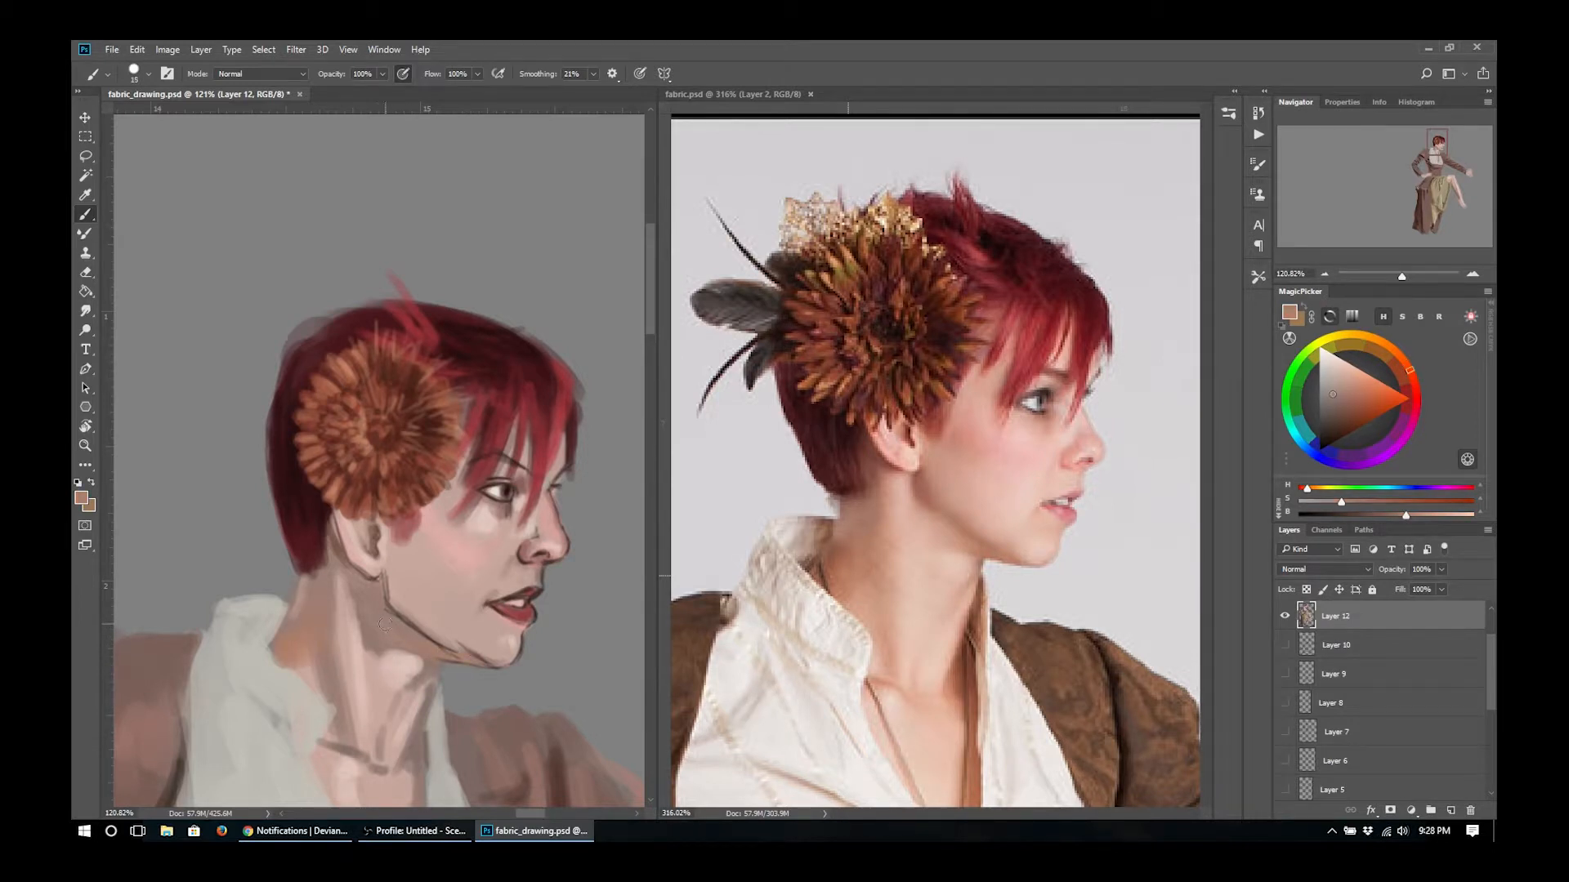
pyautogui.keyDown('alt'); pyautogui.click(375, 599); pyautogui.keyUp('alt')
pyautogui.keyDown('alt'); pyautogui.click(914, 487); pyautogui.keyUp('alt')
pyautogui.press('[')
pyautogui.moveTo(432, 648); pyautogui.dragTo(468, 660)
pyautogui.press('[')
pyautogui.moveTo(380, 574); pyautogui.dragTo(392, 609)
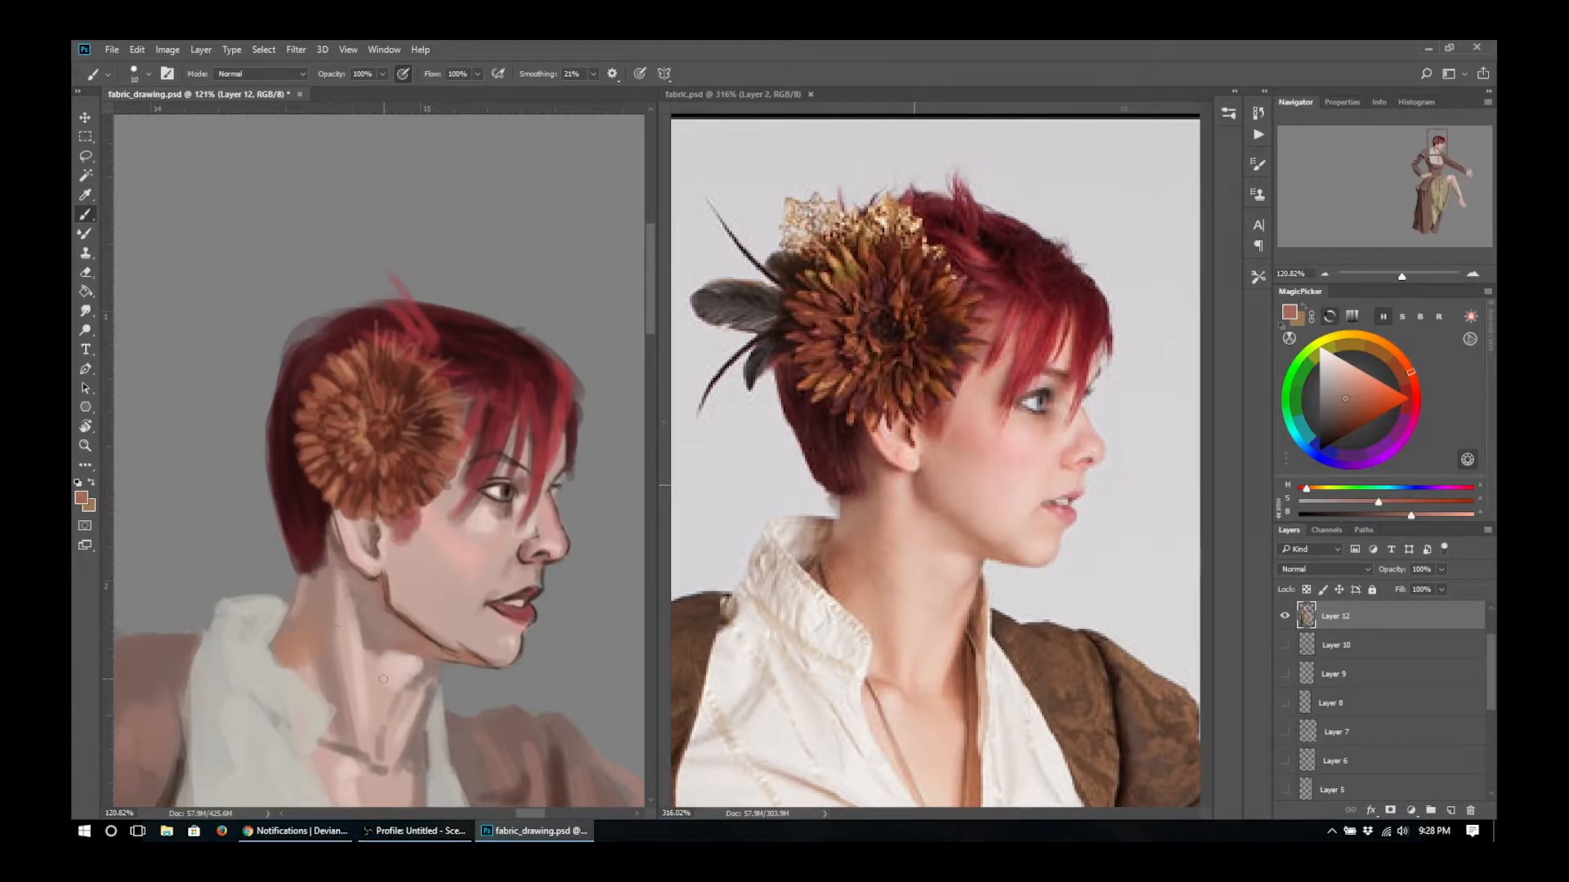
# - Outline the blouse's collar and neckline edges with thin off-white strokes, using the white of the reference blouse
pyautogui.moveTo(379, 738); pyautogui.dragTo(368, 542)
pyautogui.moveTo(915, 654); pyautogui.dragTo(944, 382)
pyautogui.keyDown('alt'); pyautogui.click(833, 490); pyautogui.keyUp('alt')
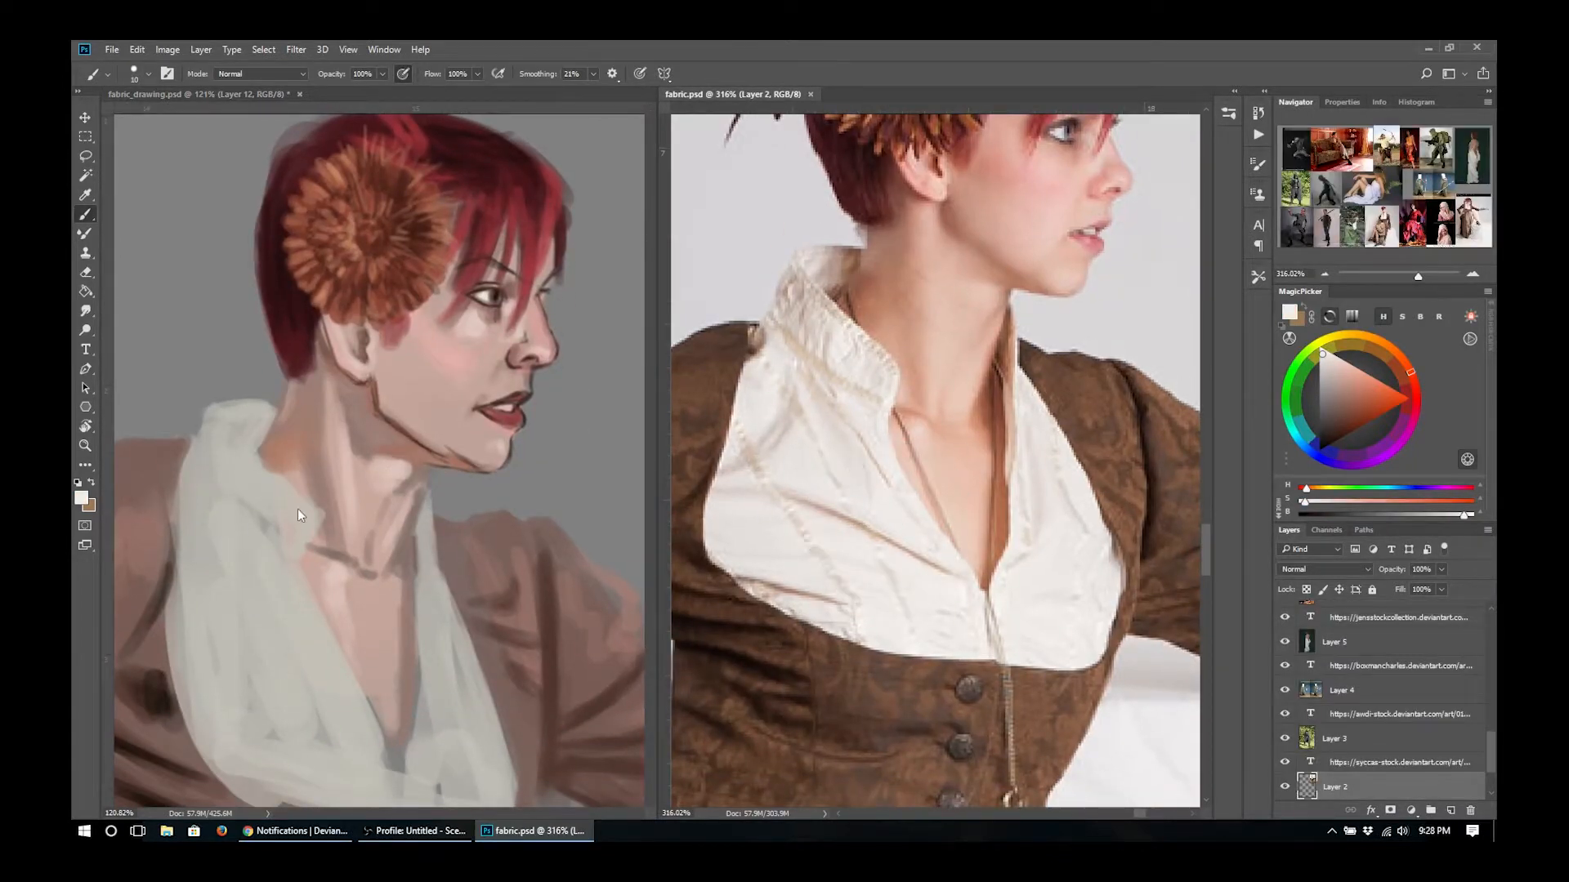
pyautogui.click(298, 515)
pyautogui.press('[')
pyautogui.press('[')
pyautogui.press('[')
pyautogui.moveTo(315, 516)
pyautogui.mouseDown()
pyautogui.moveTo(232, 437)
pyautogui.moveTo(391, 766)
pyautogui.moveTo(430, 700)
pyautogui.moveTo(425, 634)
pyautogui.mouseUp()
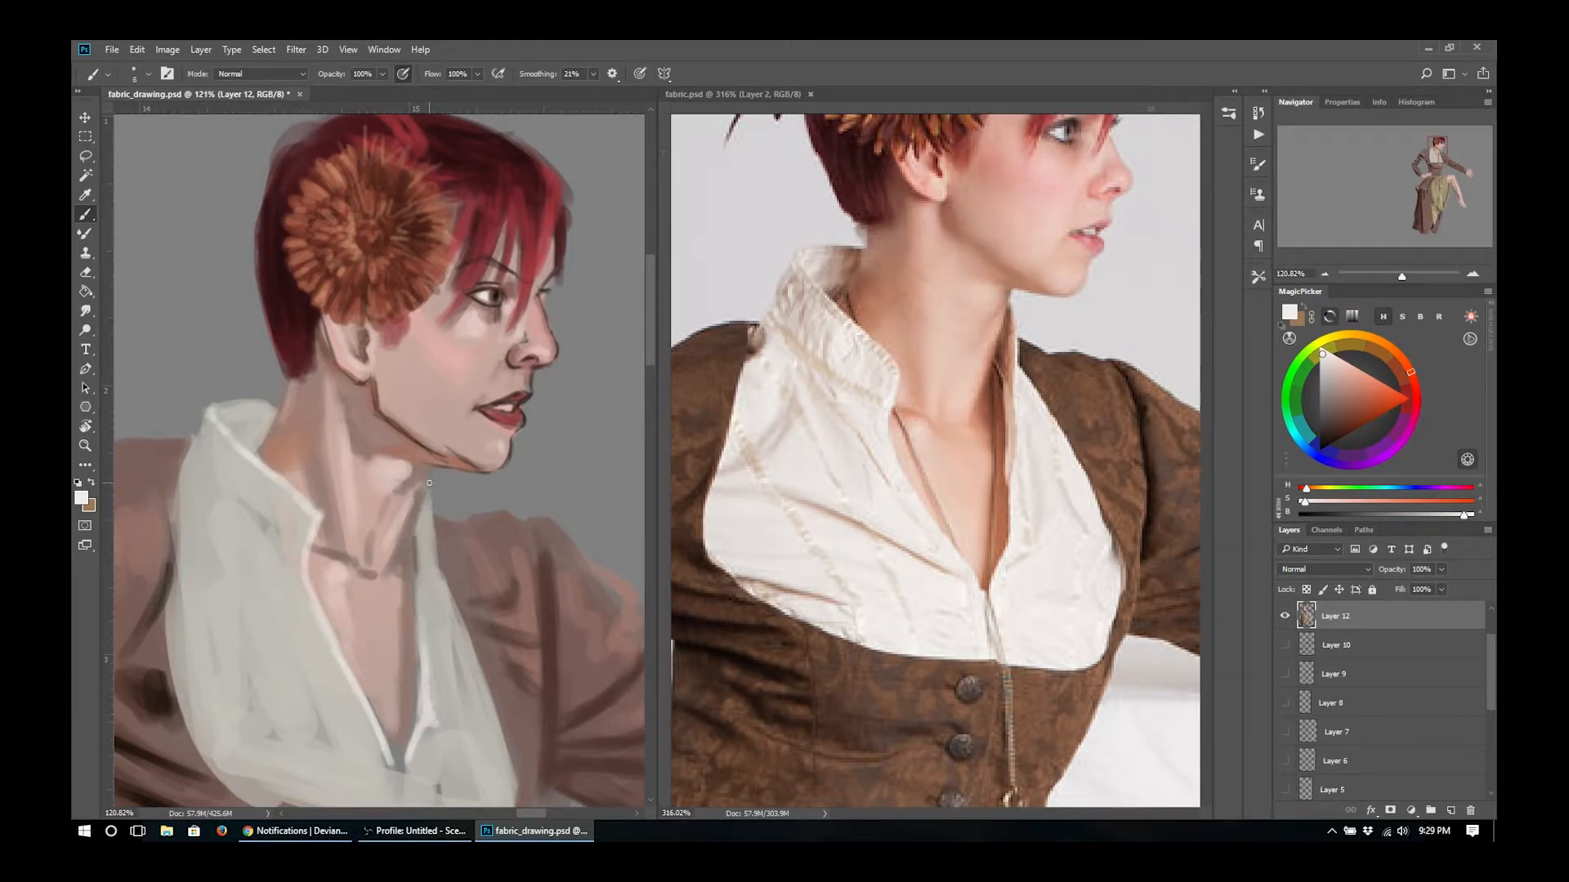
pyautogui.moveTo(429, 483)
pyautogui.mouseDown()
pyautogui.moveTo(425, 670)
pyautogui.moveTo(435, 549)
pyautogui.moveTo(491, 739)
pyautogui.mouseUp()
# - Paint broad off-white highlights along the blouse's folds, neckline and shoulder with a larger brush
pyautogui.press(']')
pyautogui.press(']')
pyautogui.press(']')
pyautogui.press(']')
pyautogui.press(']')
pyautogui.press(']')
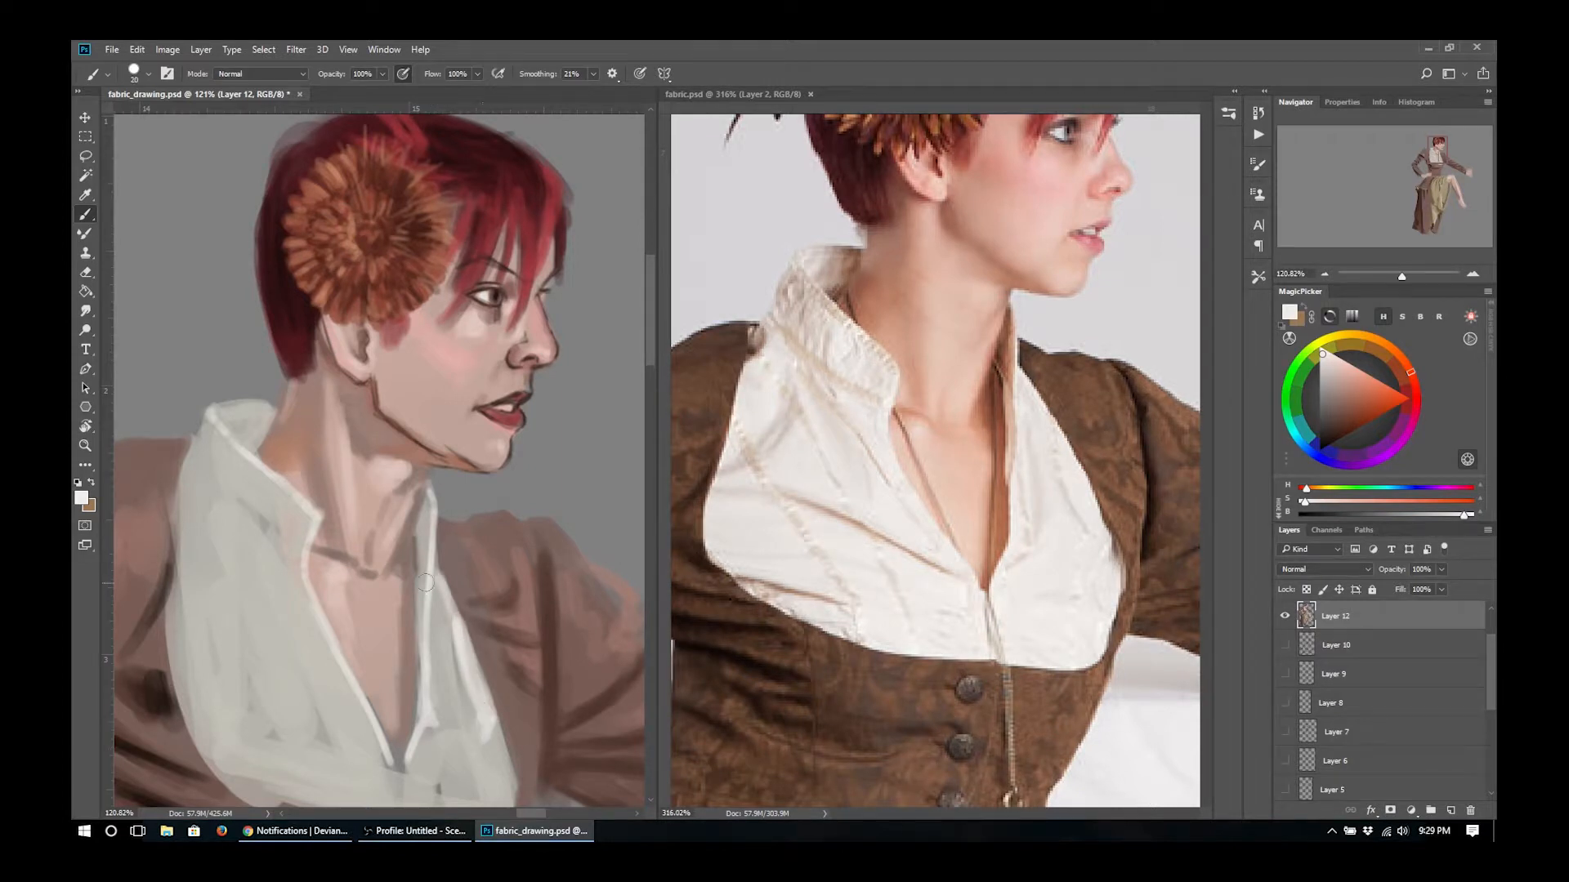
pyautogui.moveTo(335, 653)
pyautogui.mouseDown()
pyautogui.moveTo(375, 738)
pyautogui.moveTo(368, 725)
pyautogui.mouseUp()
pyautogui.moveTo(373, 739); pyautogui.dragTo(227, 639)
pyautogui.moveTo(231, 559); pyautogui.dragTo(281, 648)
pyautogui.press(']')
pyautogui.press(']')
pyautogui.moveTo(197, 503); pyautogui.dragTo(192, 567)
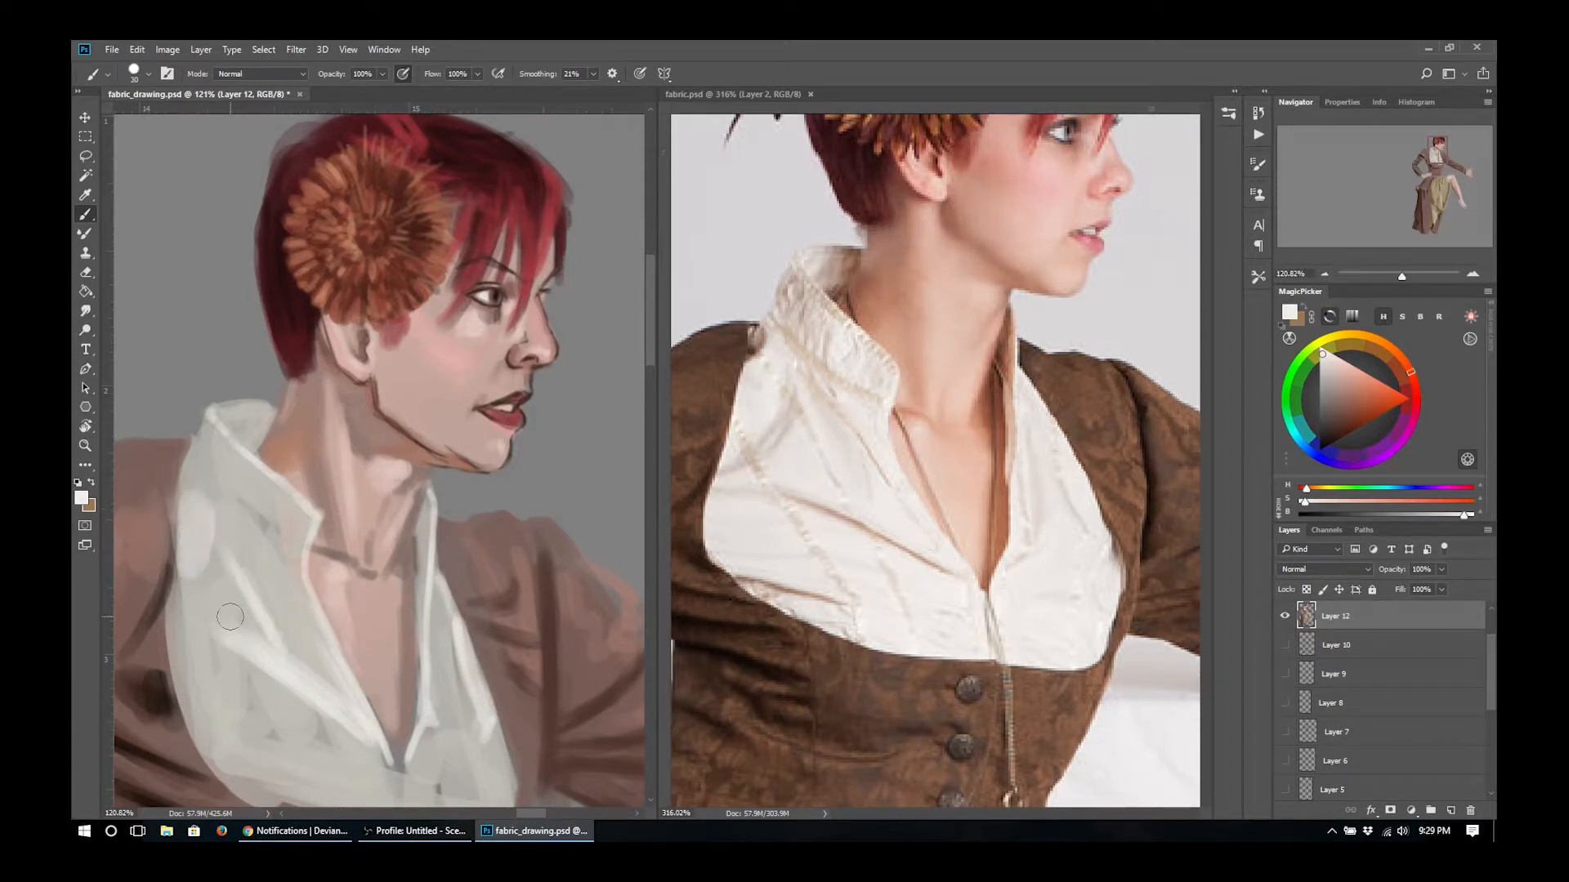
# - Paint off-white fold highlights along the blouse's neckline and the far side of its chest with a smaller brush
pyautogui.moveTo(231, 617); pyautogui.dragTo(238, 418)
pyautogui.moveTo(449, 595); pyautogui.dragTo(501, 613)
pyautogui.moveTo(494, 590); pyautogui.dragTo(429, 535)
pyautogui.press('[')
pyautogui.press('[')
pyautogui.moveTo(321, 526); pyautogui.dragTo(339, 589)
pyautogui.moveTo(315, 524); pyautogui.dragTo(342, 603)
pyautogui.moveTo(377, 617); pyautogui.dragTo(345, 607)
# - Add fine off-white crease strokes across the blouse's near shoulder and upper chest, varying the brush size
pyautogui.press('[')
pyautogui.press('[')
pyautogui.moveTo(231, 468)
pyautogui.mouseDown()
pyautogui.moveTo(288, 606)
pyautogui.moveTo(227, 553)
pyautogui.mouseUp()
pyautogui.press('[')
pyautogui.press('[')
pyautogui.press('[')
pyautogui.moveTo(202, 535)
pyautogui.mouseDown()
pyautogui.moveTo(284, 569)
pyautogui.moveTo(227, 525)
pyautogui.mouseUp()
pyautogui.moveTo(198, 518); pyautogui.dragTo(278, 535)
pyautogui.moveTo(231, 440); pyautogui.dragTo(186, 429)
pyautogui.moveTo(180, 424)
pyautogui.mouseDown()
pyautogui.moveTo(226, 434)
pyautogui.moveTo(235, 368)
pyautogui.mouseUp()
# - Brighten the long diagonal folds running from the blouse's collar down the near side of the neckline
pyautogui.moveTo(235, 324)
pyautogui.mouseDown()
pyautogui.moveTo(233, 372)
pyautogui.moveTo(331, 441)
pyautogui.mouseUp()
pyautogui.press(']')
pyautogui.press(']')
pyautogui.press(']')
pyautogui.moveTo(294, 375); pyautogui.dragTo(339, 459)
pyautogui.moveTo(298, 363)
pyautogui.mouseDown()
pyautogui.moveTo(311, 391)
pyautogui.moveTo(227, 302)
pyautogui.mouseUp()
pyautogui.press('[')
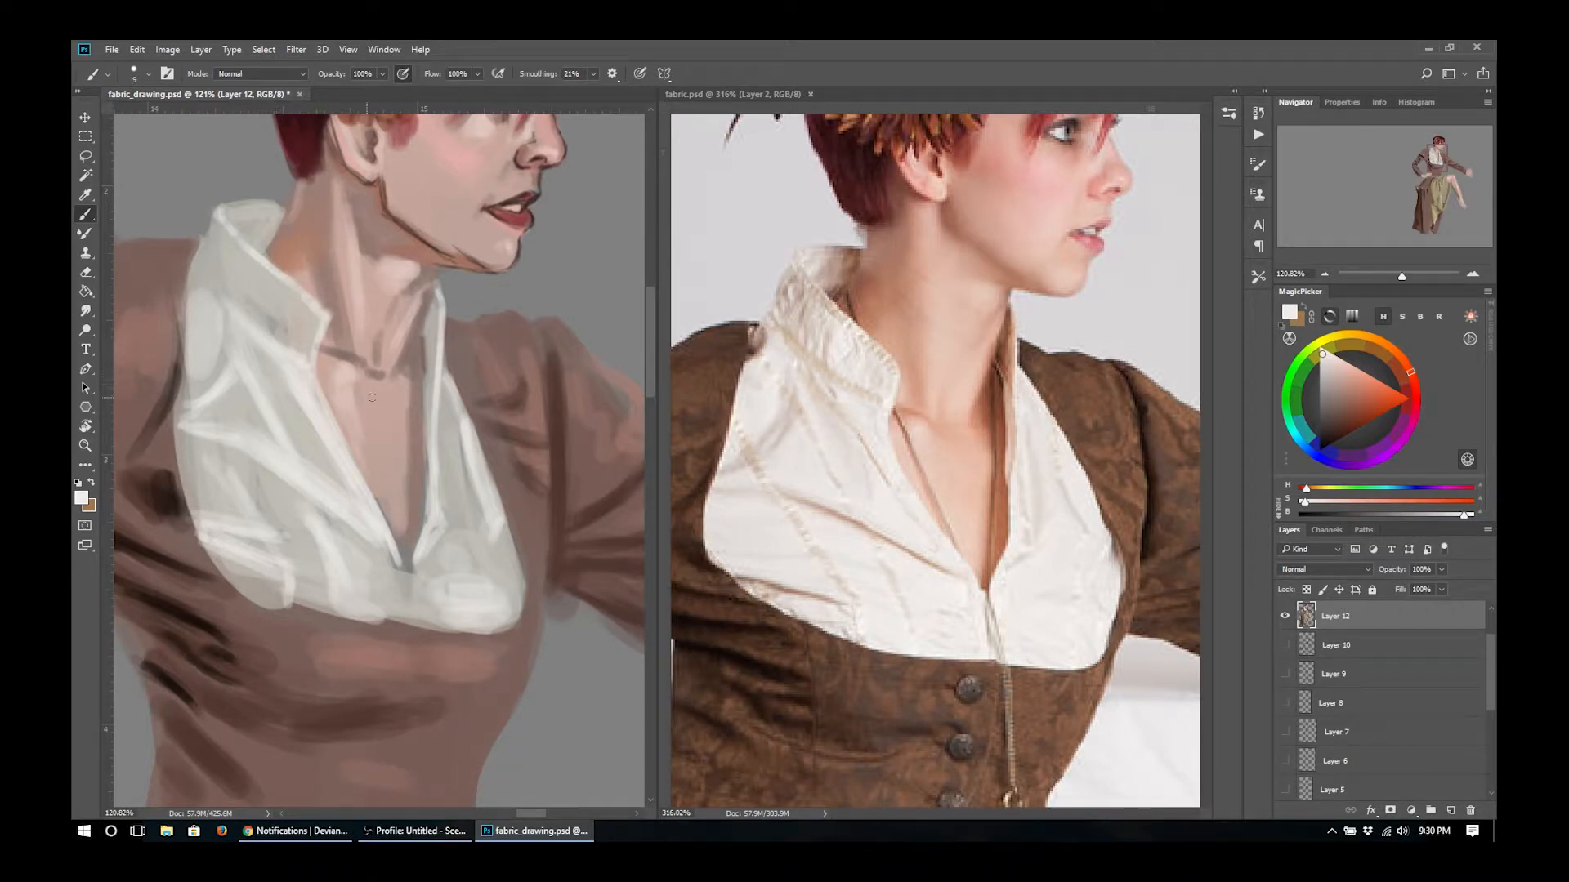
# - Paint light vertical folds down the narrow far side of the blouse beside the neckline
pyautogui.press(']')
pyautogui.moveTo(451, 415); pyautogui.dragTo(455, 549)
pyautogui.moveTo(467, 521); pyautogui.dragTo(447, 552)
pyautogui.moveTo(445, 397); pyautogui.dragTo(449, 442)
pyautogui.moveTo(473, 520); pyautogui.dragTo(437, 559)
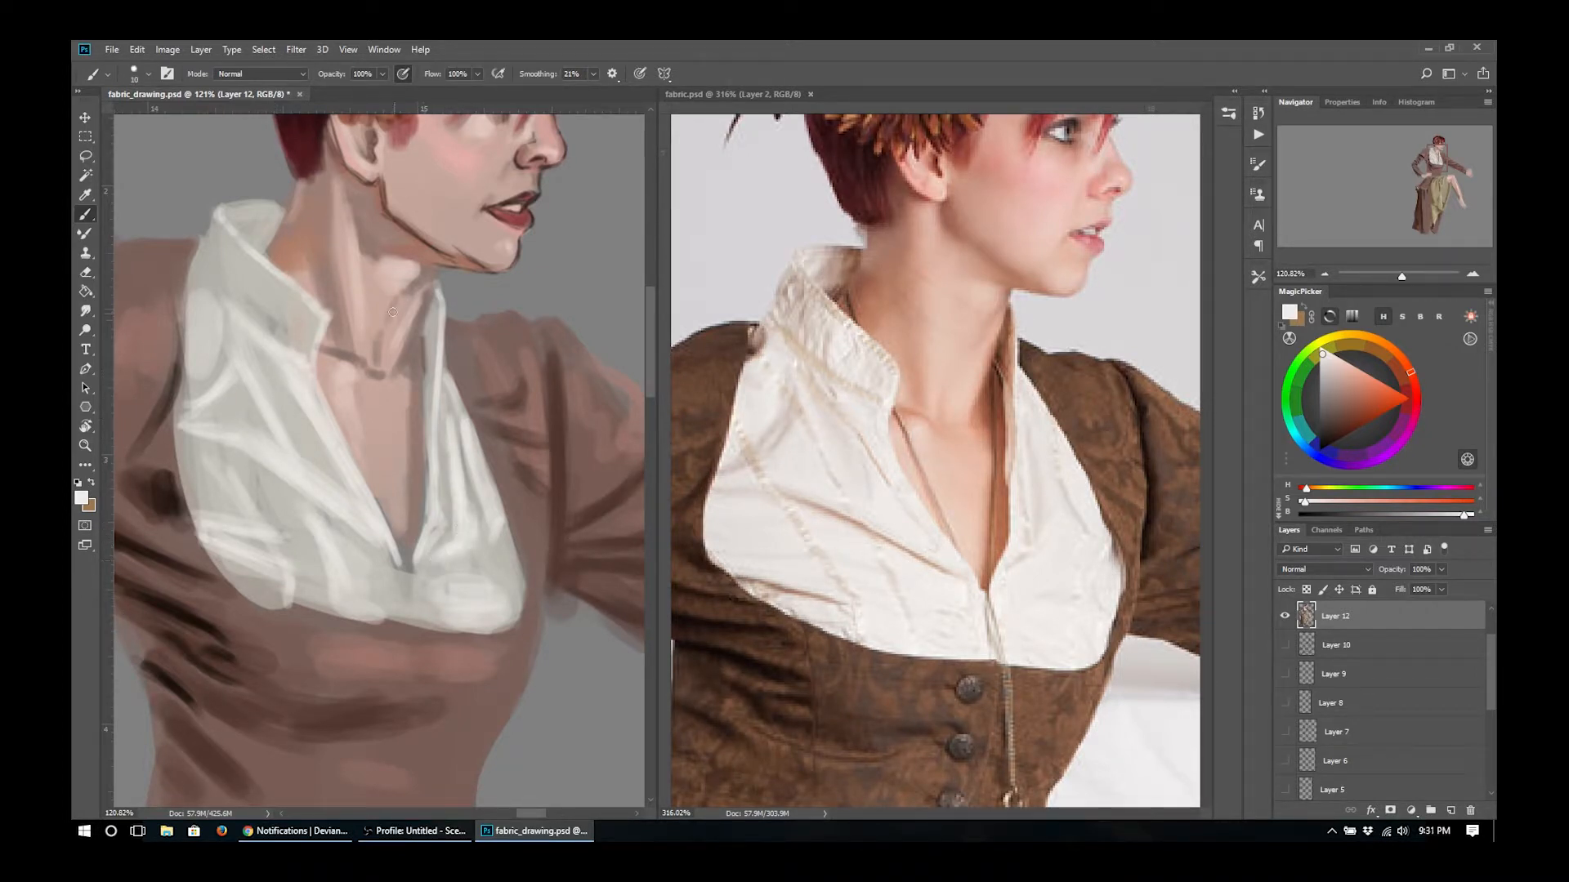
# - Refine the blouse's standing collar with small off-white strokes along its face and upper edge
pyautogui.moveTo(310, 321)
pyautogui.mouseDown()
pyautogui.moveTo(243, 299)
pyautogui.moveTo(269, 322)
pyautogui.mouseUp()
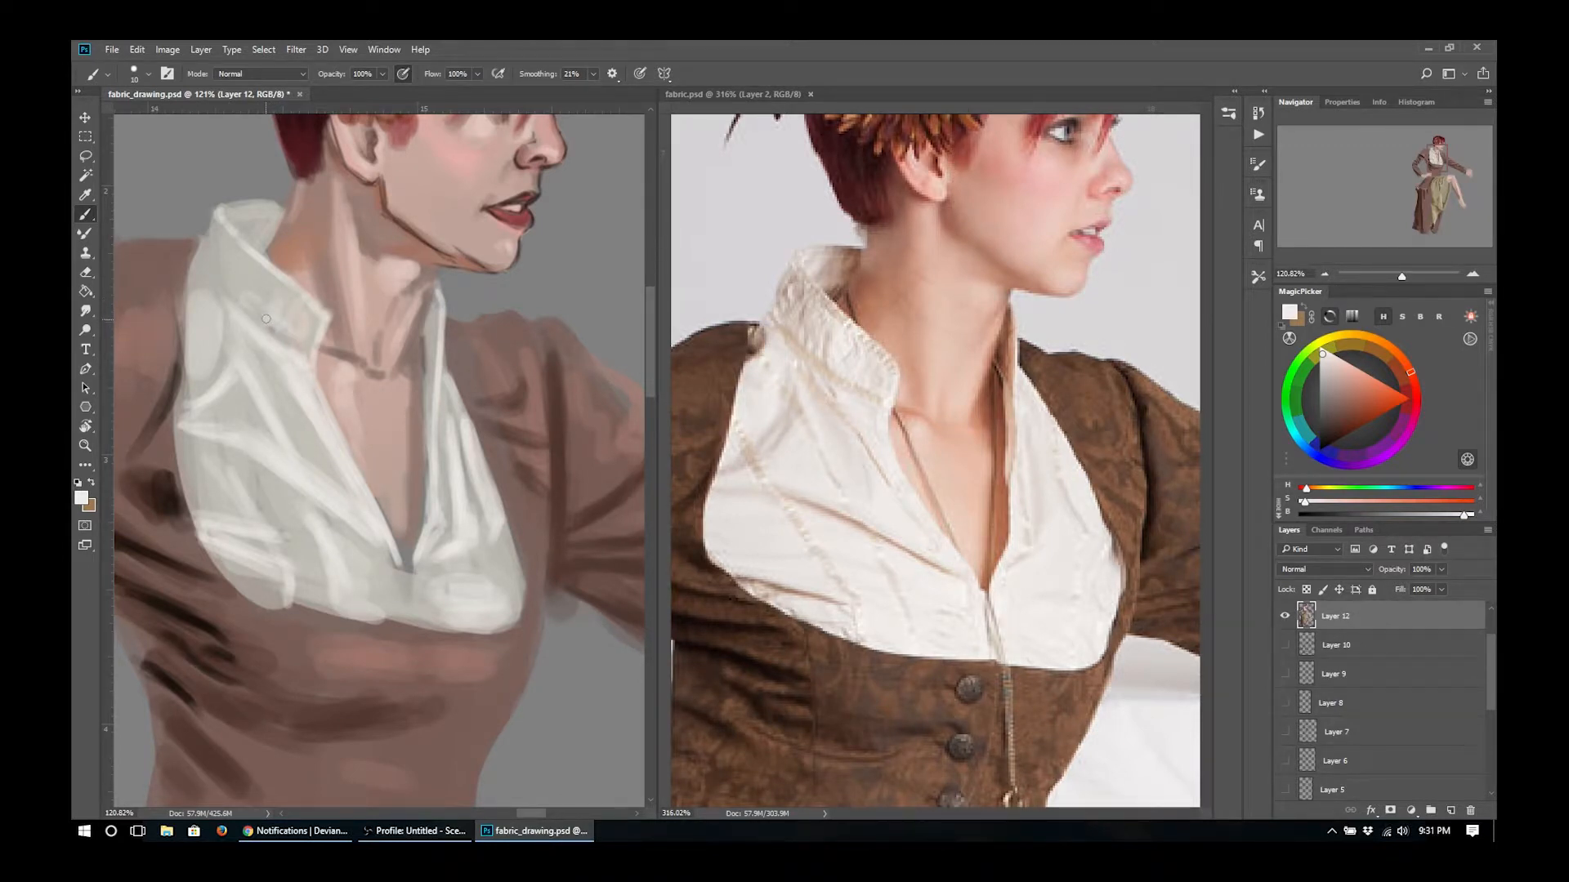
pyautogui.moveTo(229, 278); pyautogui.dragTo(209, 269)
pyautogui.press('[')
pyautogui.press('[')
pyautogui.moveTo(235, 227); pyautogui.dragTo(231, 208)
pyautogui.moveTo(335, 438); pyautogui.dragTo(267, 411)
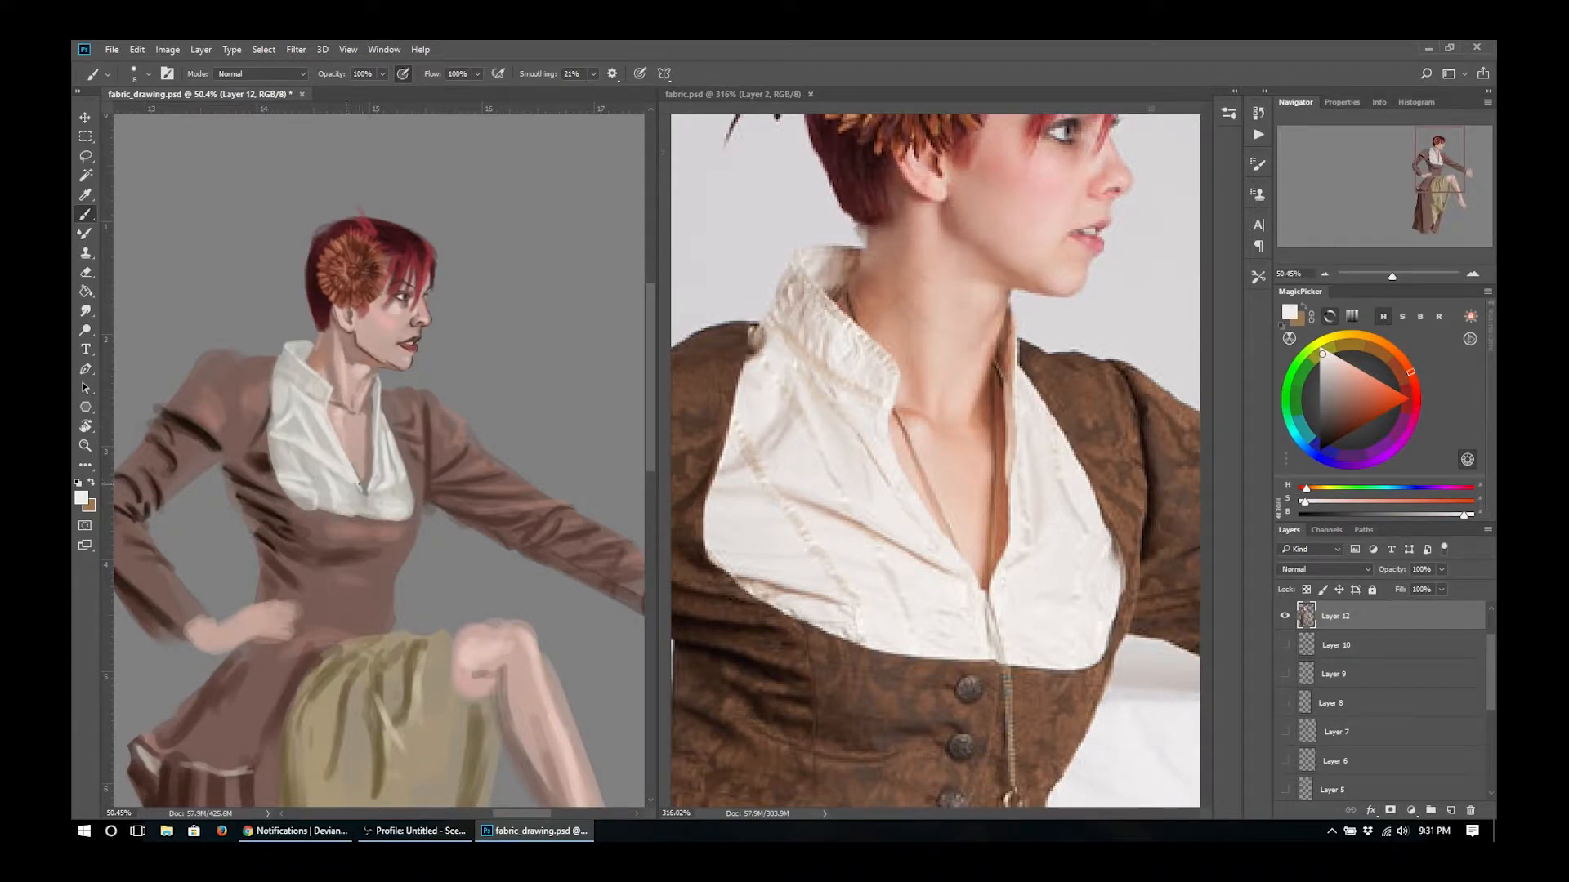
# - Merge Layer 13 down into Layer 12
pyautogui.scroll(-3, 823, 625)
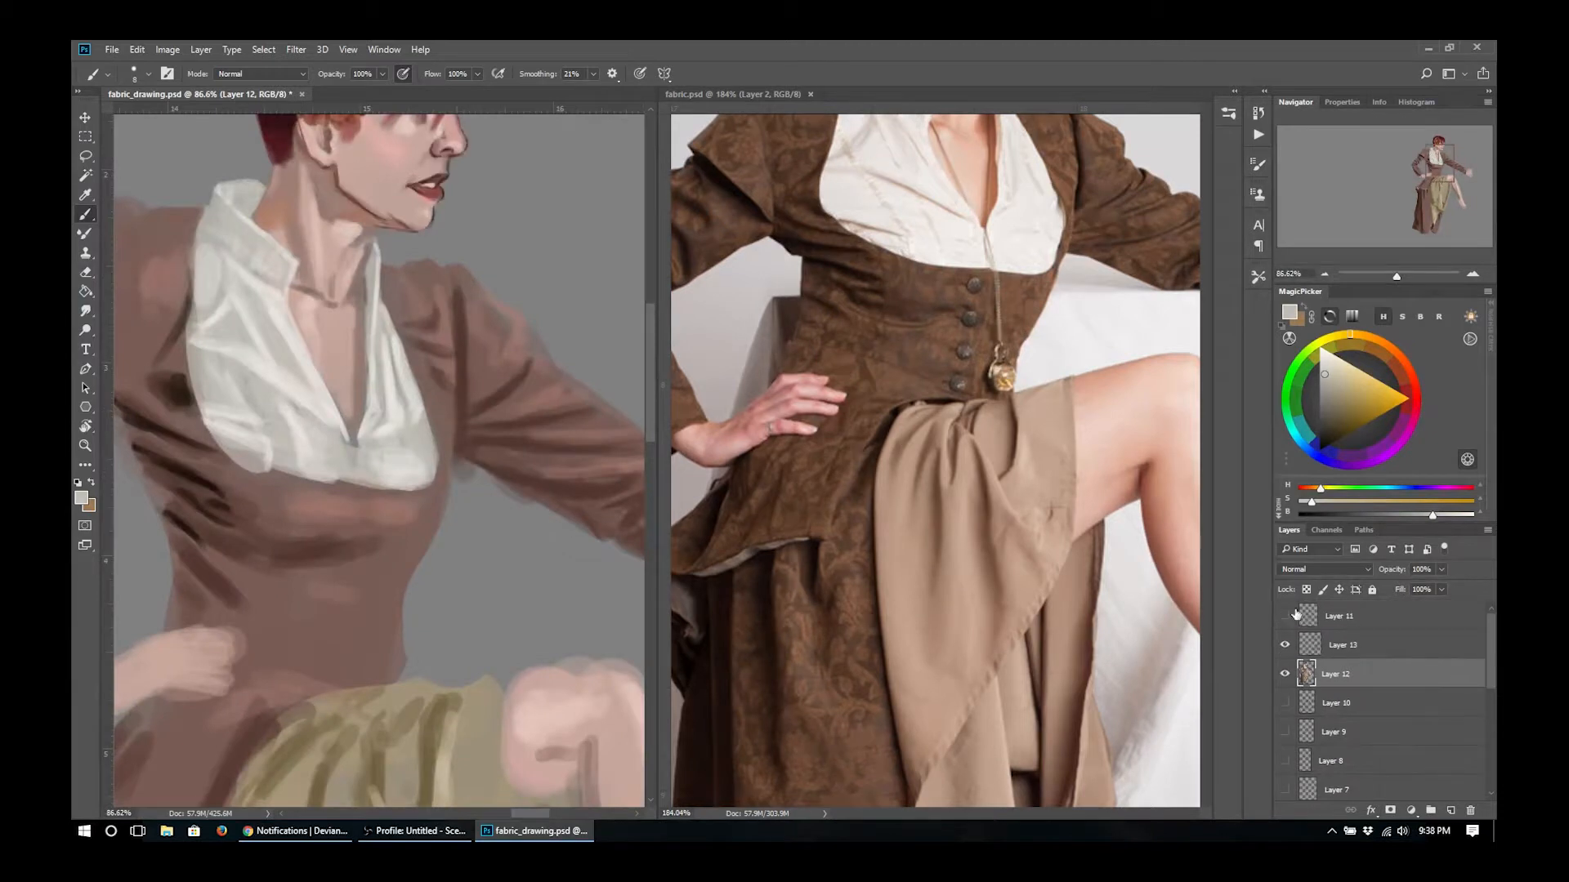
pyautogui.click(1326, 648)
pyautogui.hotkey('ctrl', 'e')
# - Erase the excess skin colour around the outstretched hand and cuff to carve out the hand's silhouette
pyautogui.moveTo(367, 164); pyautogui.dragTo(400, 322)
pyautogui.moveTo(514, 484); pyautogui.dragTo(569, 264)
pyautogui.scroll(-2, 569, 265)
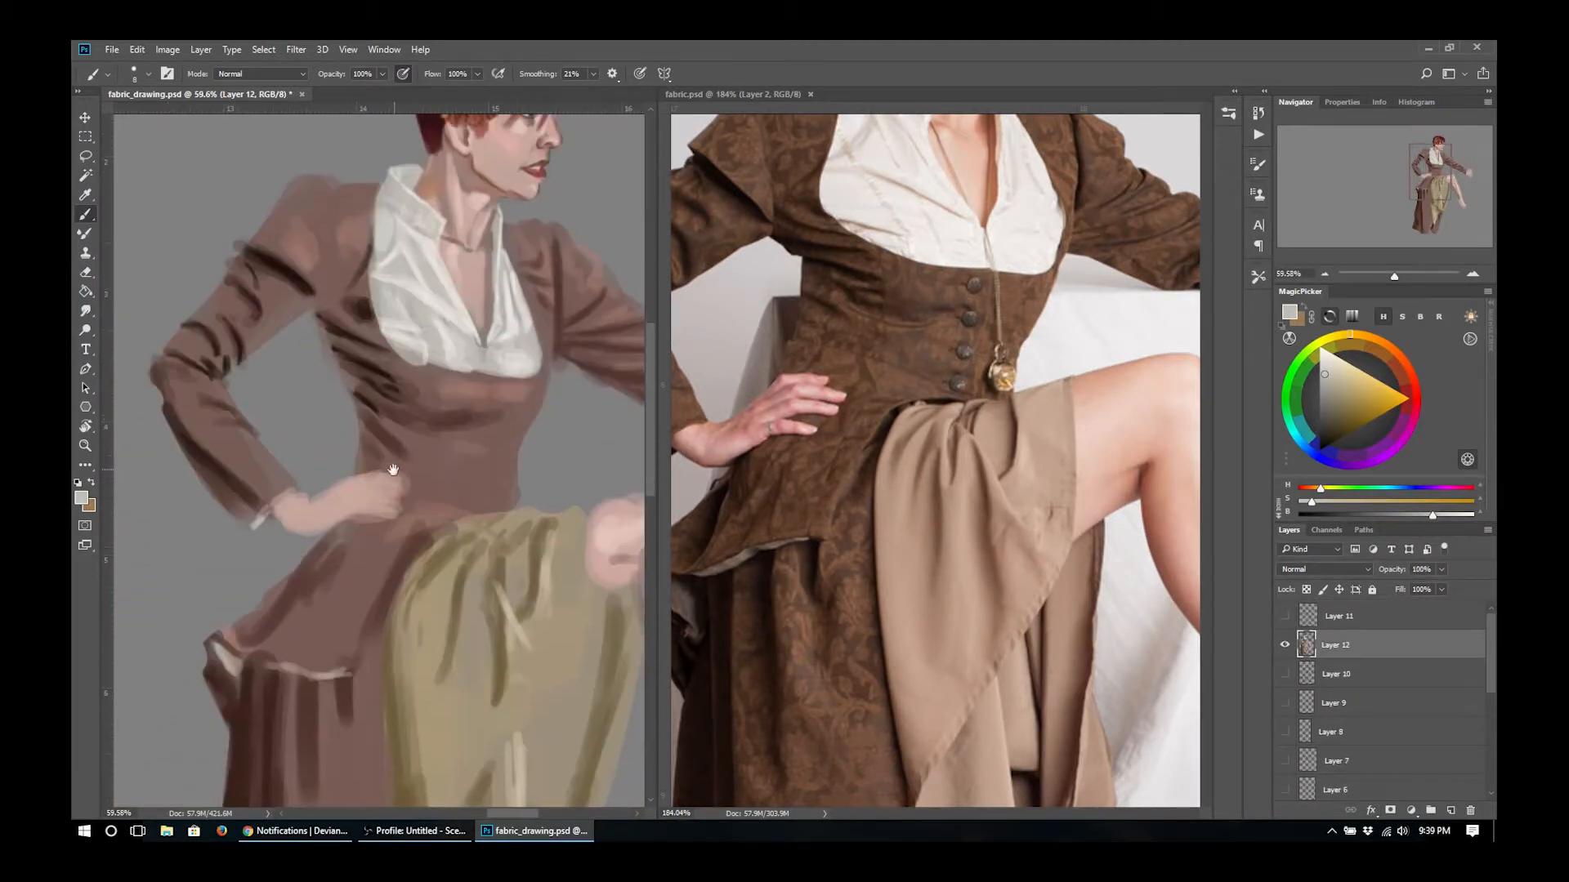
pyautogui.scroll(-3, 506, 433)
pyautogui.scroll(5, 491, 474)
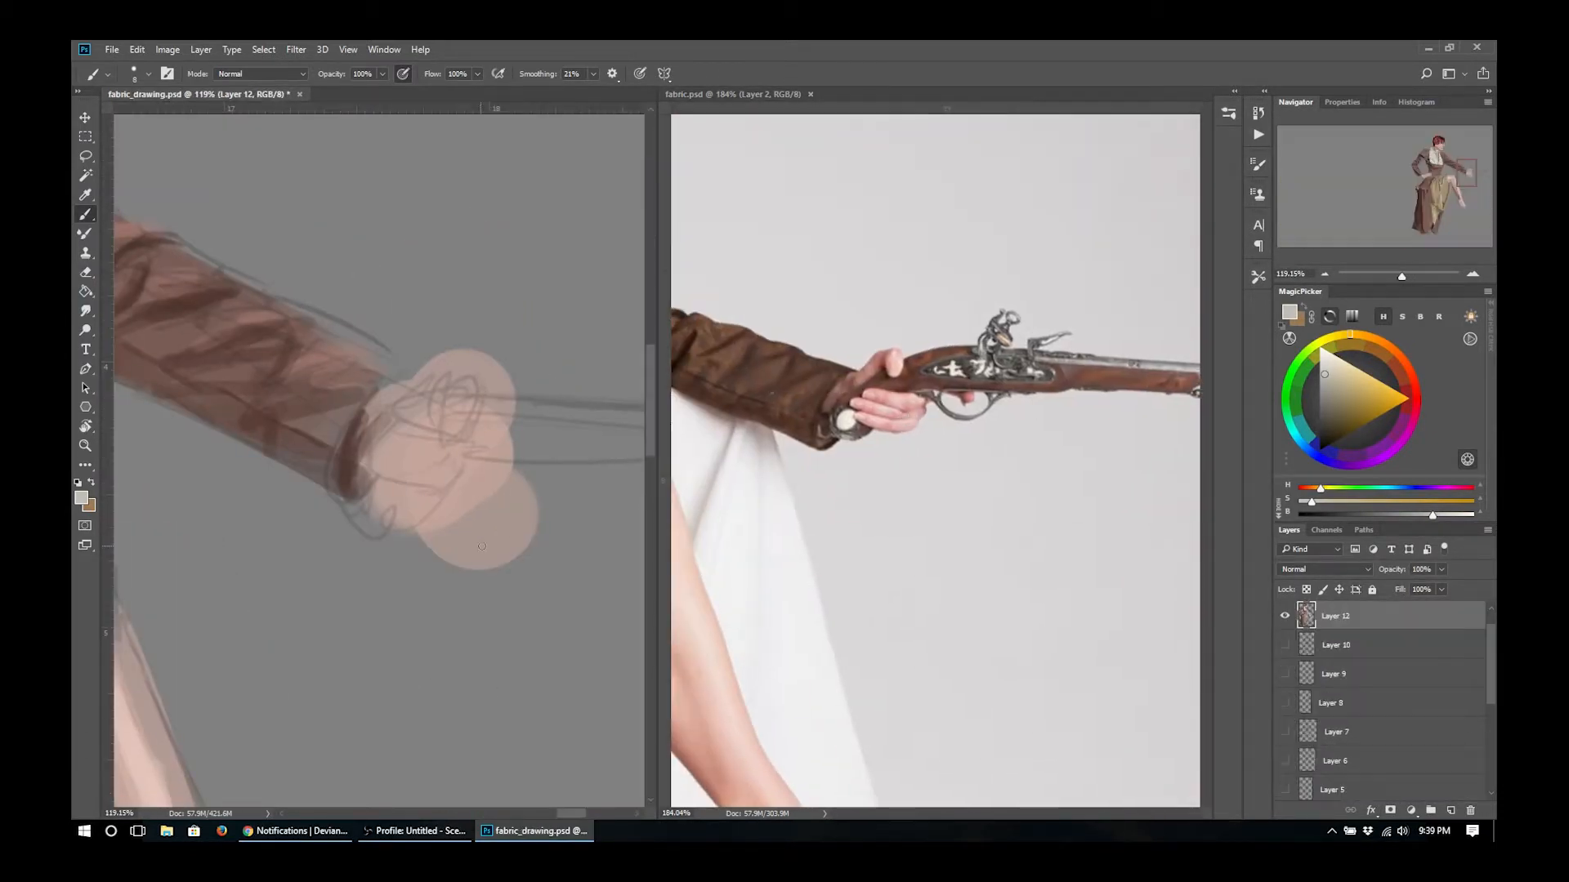
pyautogui.press('e')
pyautogui.moveTo(558, 524); pyautogui.dragTo(509, 483)
pyautogui.moveTo(523, 505); pyautogui.dragTo(429, 549)
pyautogui.moveTo(494, 359)
pyautogui.mouseDown()
pyautogui.moveTo(494, 406)
pyautogui.moveTo(408, 427)
pyautogui.mouseUp()
pyautogui.press('[')
pyautogui.moveTo(386, 509); pyautogui.dragTo(356, 490)
pyautogui.moveTo(396, 426); pyautogui.dragTo(356, 479)
# - Trim the thumb of the outstretched hand with the eraser and repaint the fingers in sampled skin tones
pyautogui.rightClick(448, 490)
pyautogui.press('b')
pyautogui.keyDown('alt'); pyautogui.click(469, 417); pyautogui.keyUp('alt')
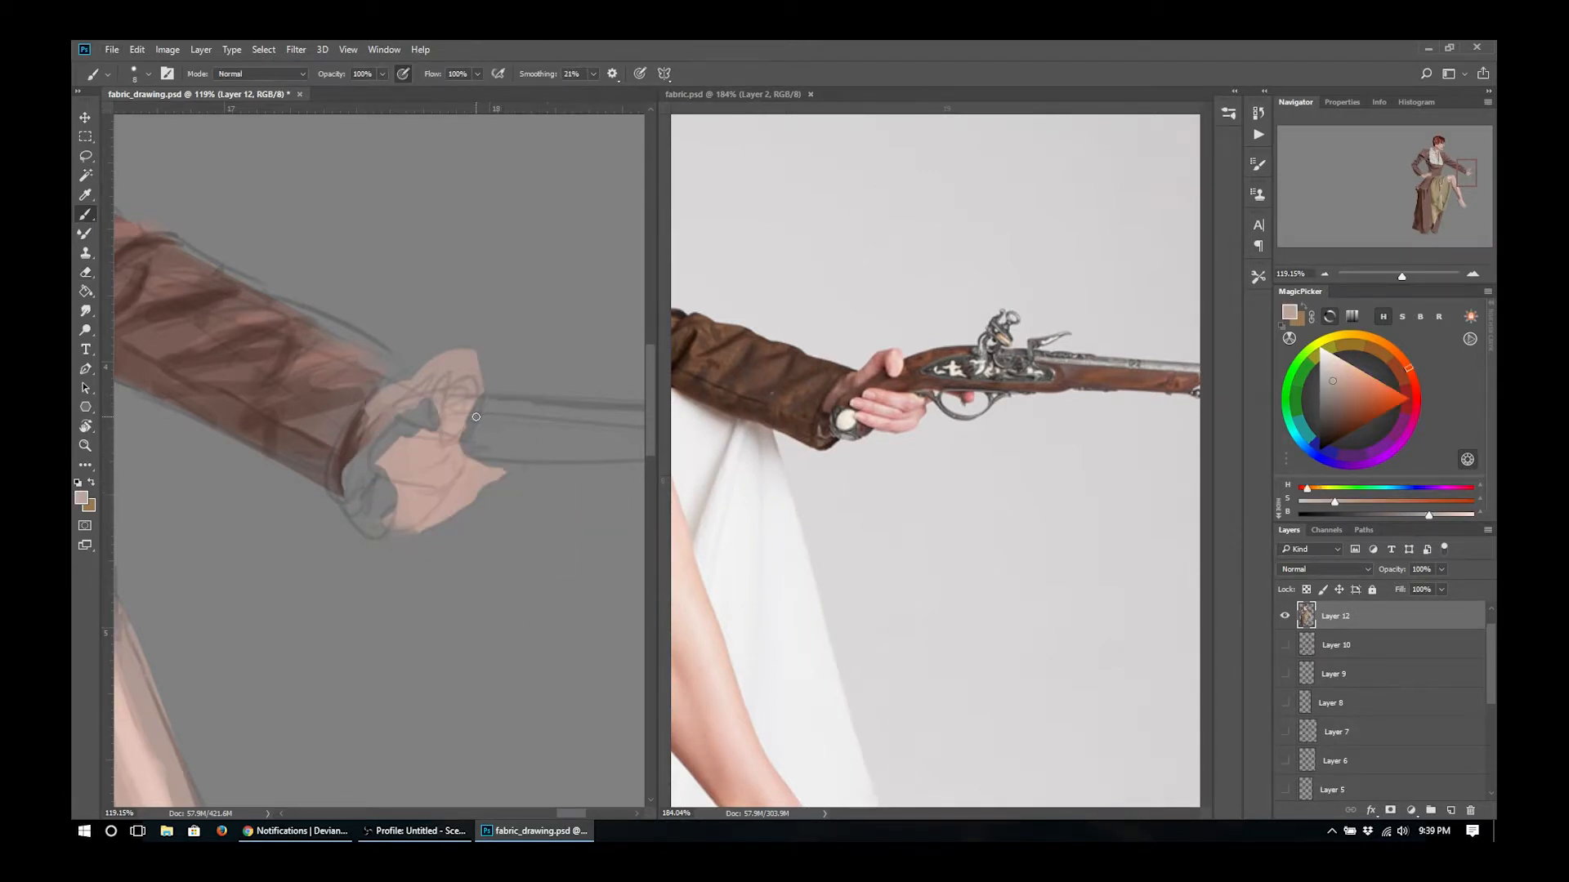
pyautogui.rightClick(480, 385)
pyautogui.click(508, 356)
pyautogui.moveTo(482, 356)
pyautogui.mouseDown()
pyautogui.moveTo(486, 407)
pyautogui.moveTo(433, 355)
pyautogui.mouseUp()
pyautogui.rightClick(459, 485)
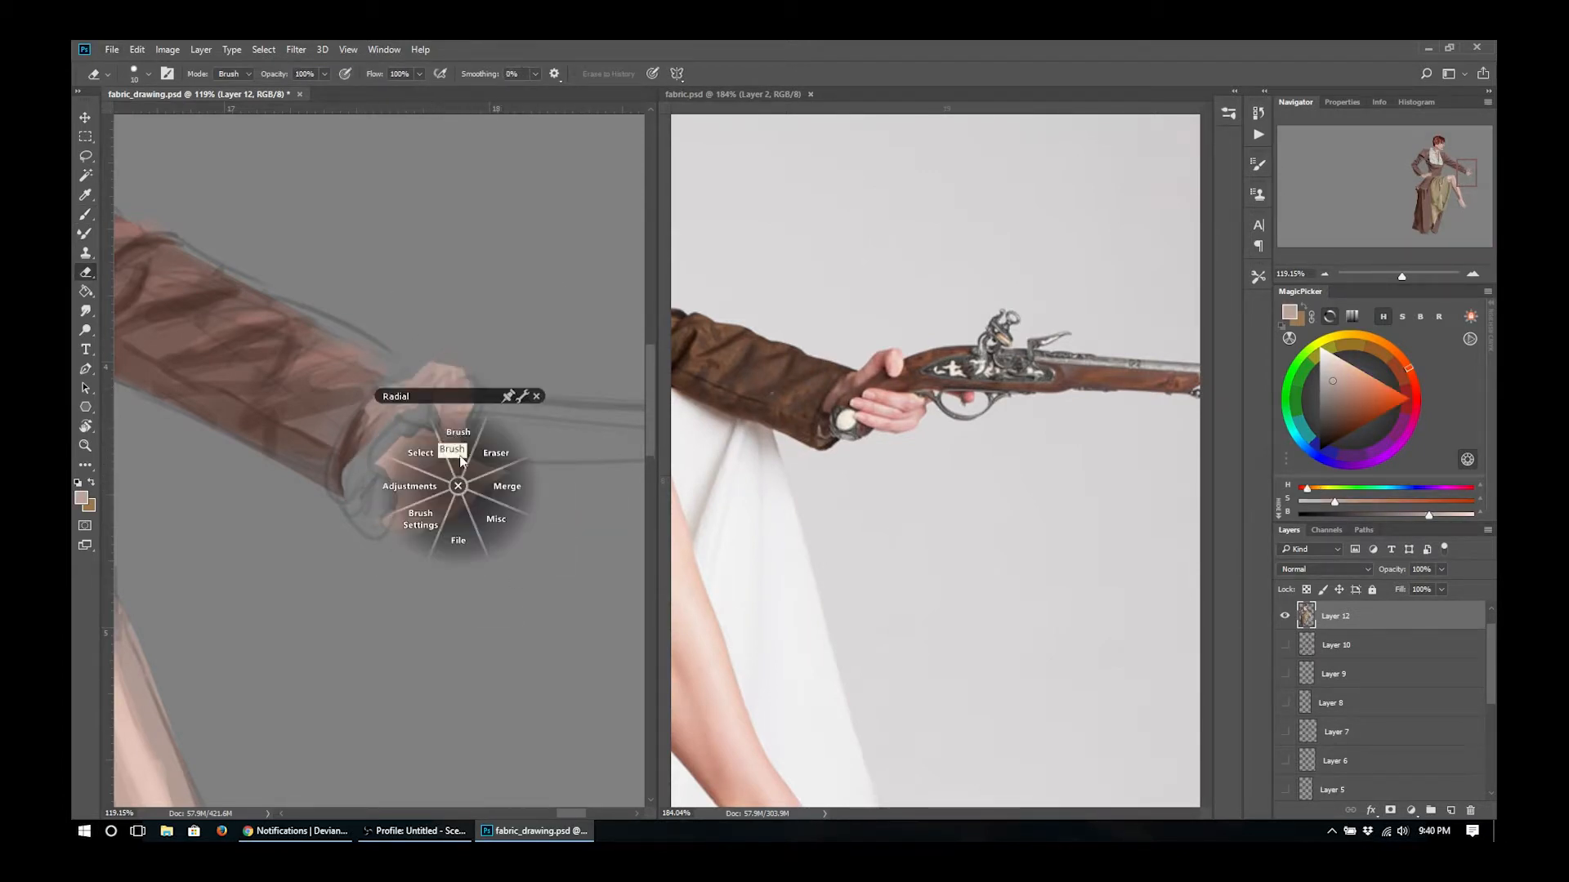
pyautogui.click(454, 449)
pyautogui.keyDown('alt'); pyautogui.click(449, 507); pyautogui.keyUp('alt')
pyautogui.moveTo(471, 453)
pyautogui.mouseDown()
pyautogui.moveTo(508, 464)
pyautogui.moveTo(400, 509)
pyautogui.moveTo(467, 500)
pyautogui.mouseUp()
# - Clean up the outstretched hand's outline near the cuff with the eraser and touch up its skin colour
pyautogui.rightClick(504, 451)
pyautogui.click(531, 422)
pyautogui.rightClick(412, 481)
pyautogui.moveTo(446, 518)
pyautogui.mouseDown()
pyautogui.moveTo(391, 524)
pyautogui.moveTo(380, 468)
pyautogui.moveTo(407, 439)
pyautogui.moveTo(368, 427)
pyautogui.mouseUp()
pyautogui.click(410, 434)
pyautogui.keyDown('alt'); pyautogui.click(408, 480); pyautogui.keyUp('alt')
pyautogui.moveTo(447, 465); pyautogui.dragTo(351, 463)
# - Sample dark brown from the reference jacket and line the far shoulder seam and upper sleeve with a smaller brush
pyautogui.moveTo(294, 364); pyautogui.dragTo(385, 452)
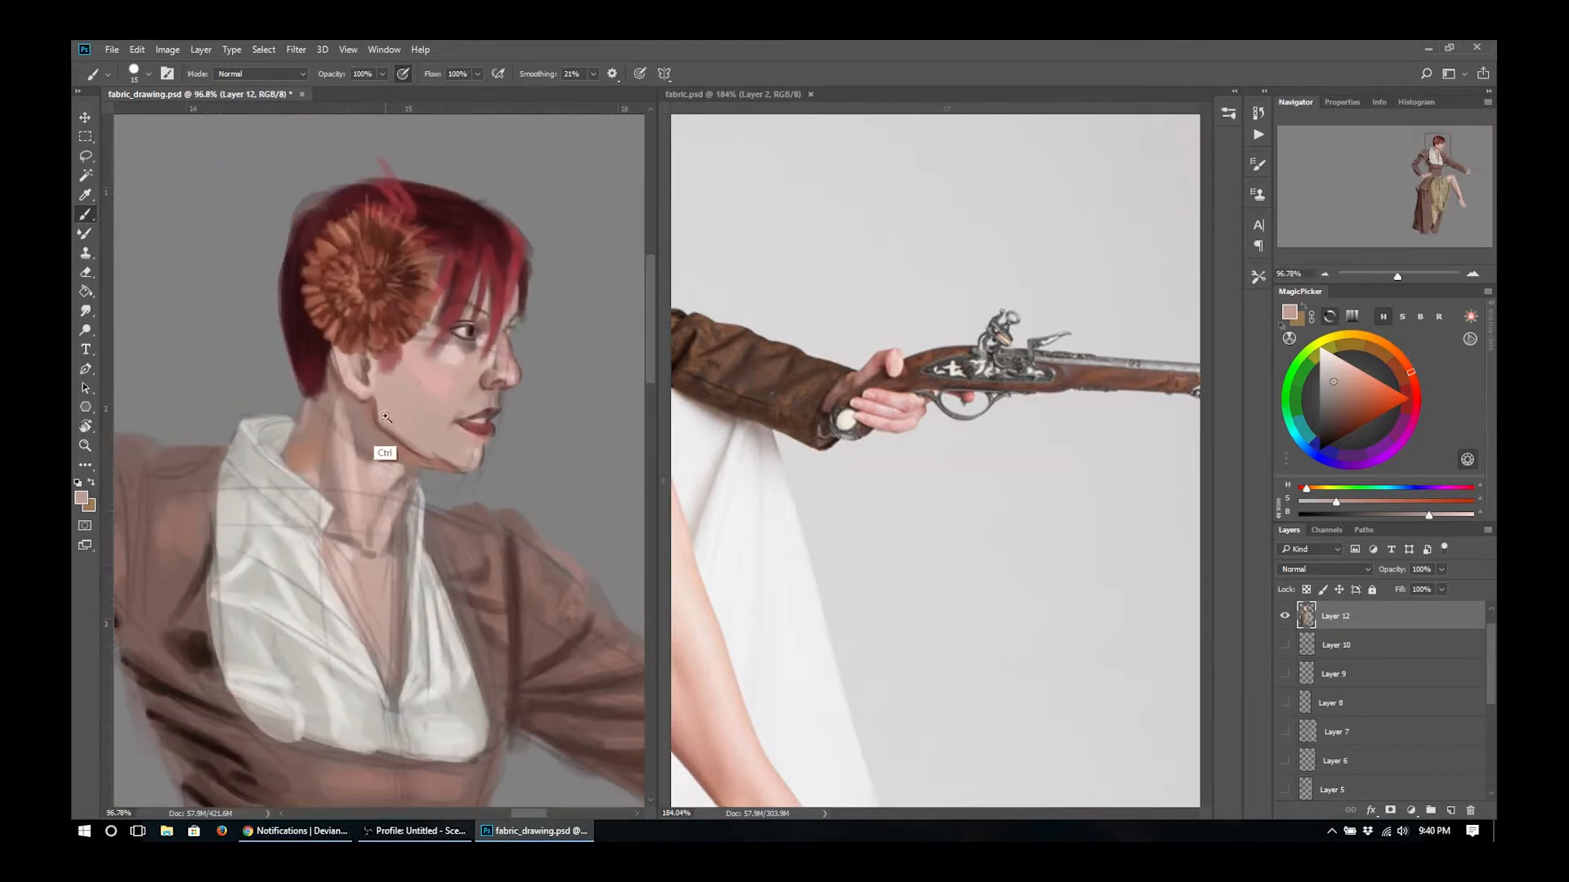
pyautogui.moveTo(777, 458); pyautogui.dragTo(1144, 490)
pyautogui.moveTo(1037, 433); pyautogui.dragTo(832, 456)
pyautogui.keyDown('alt'); pyautogui.click(838, 367); pyautogui.keyUp('alt')
pyautogui.click(500, 523)
pyautogui.press('[')
pyautogui.press('[')
pyautogui.press('[')
pyautogui.press('[')
pyautogui.press('[')
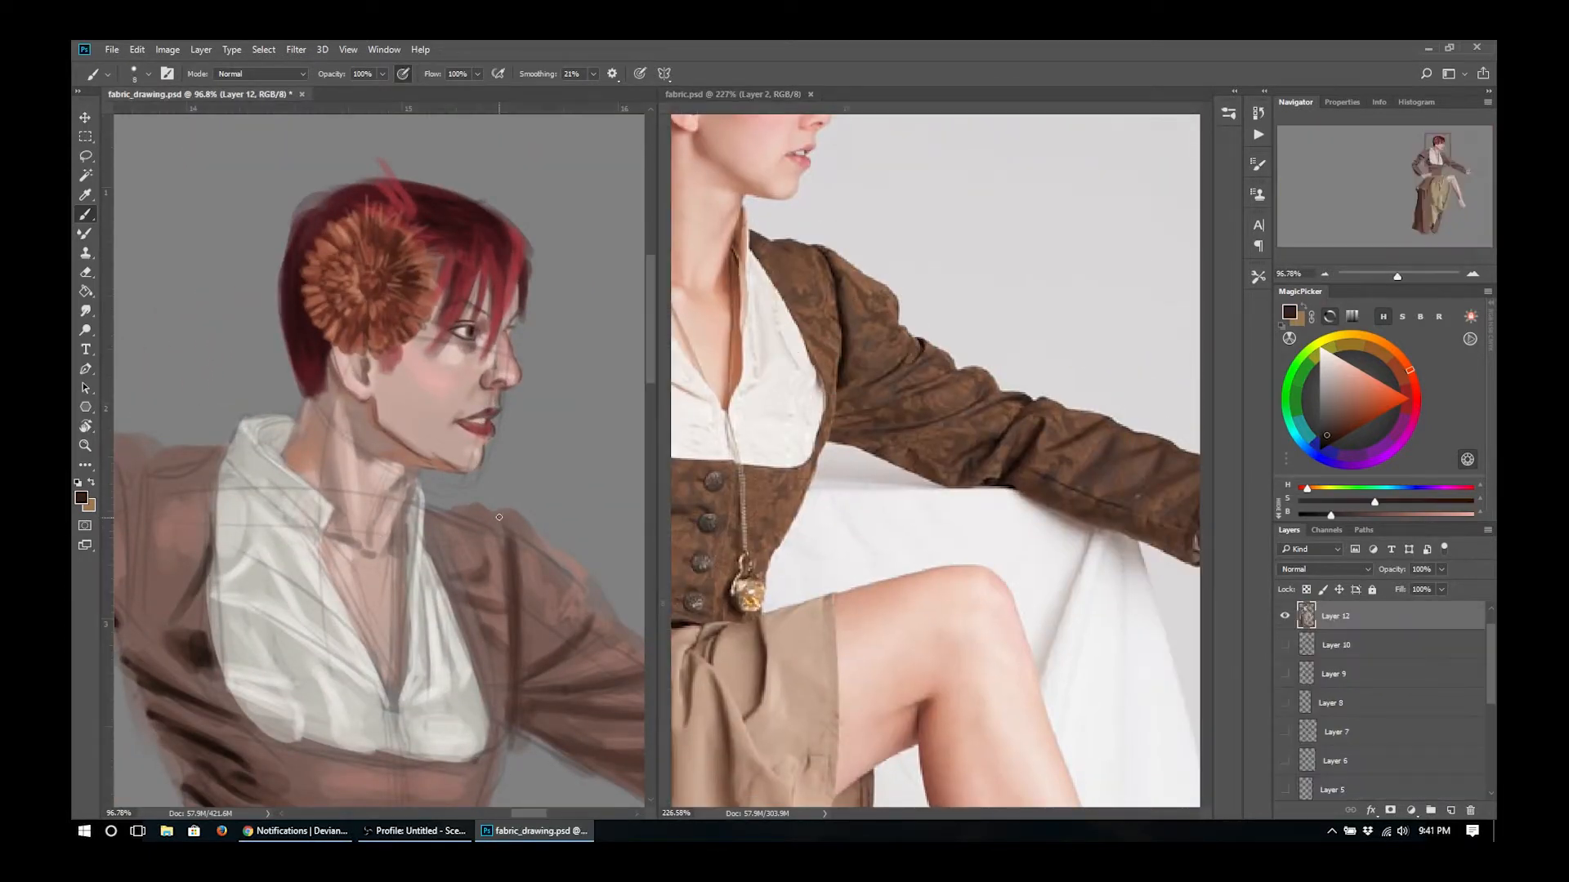
pyautogui.moveTo(495, 516); pyautogui.dragTo(518, 685)
pyautogui.moveTo(610, 613); pyautogui.dragTo(595, 640)
pyautogui.moveTo(559, 627); pyautogui.dragTo(425, 468)
# - Deepen the jacket's shadows beside the collar, at the armpit and on the upper sleeve with dark brown
pyautogui.press(']')
pyautogui.press(']')
pyautogui.press(']')
pyautogui.press(']')
pyautogui.moveTo(293, 350); pyautogui.dragTo(303, 397)
pyautogui.moveTo(380, 435); pyautogui.dragTo(380, 445)
pyautogui.press('[')
pyautogui.press('[')
pyautogui.press('[')
pyautogui.press('[')
pyautogui.moveTo(571, 550); pyautogui.dragTo(614, 565)
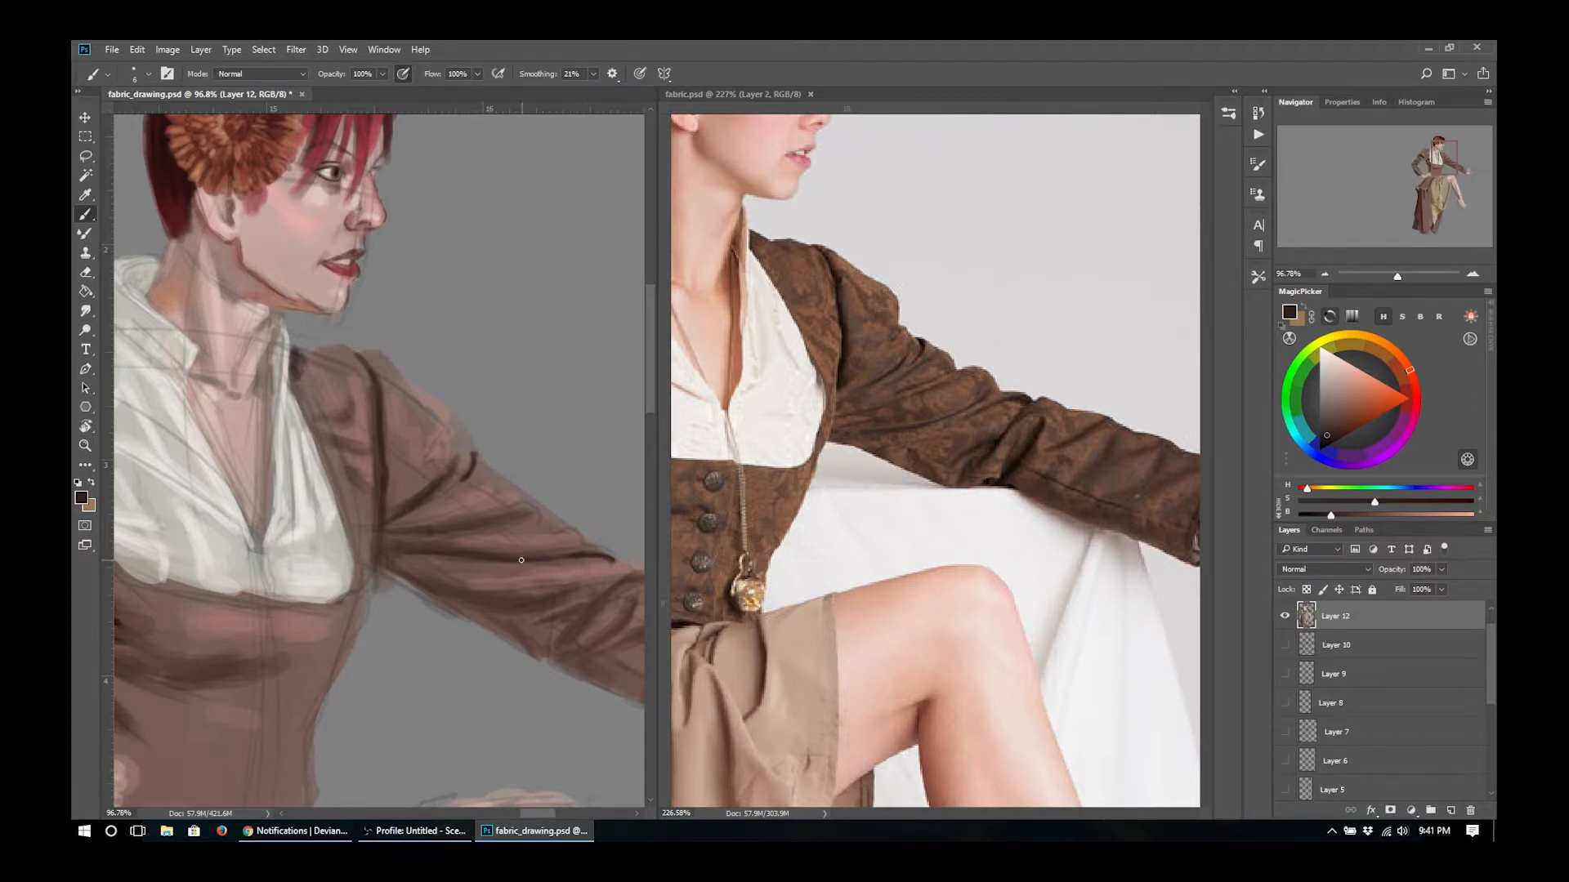
# - Paint thin dark brown fold lines across the upper part of the outstretched sleeve down to the elbow
pyautogui.moveTo(505, 492); pyautogui.dragTo(528, 497)
pyautogui.moveTo(535, 497); pyautogui.dragTo(454, 512)
pyautogui.press('[')
pyautogui.moveTo(574, 601)
pyautogui.mouseDown()
pyautogui.moveTo(483, 494)
pyautogui.moveTo(488, 521)
pyautogui.mouseUp()
pyautogui.moveTo(541, 495); pyautogui.dragTo(492, 547)
pyautogui.moveTo(471, 554); pyautogui.dragTo(546, 568)
pyautogui.moveTo(512, 581); pyautogui.dragTo(387, 479)
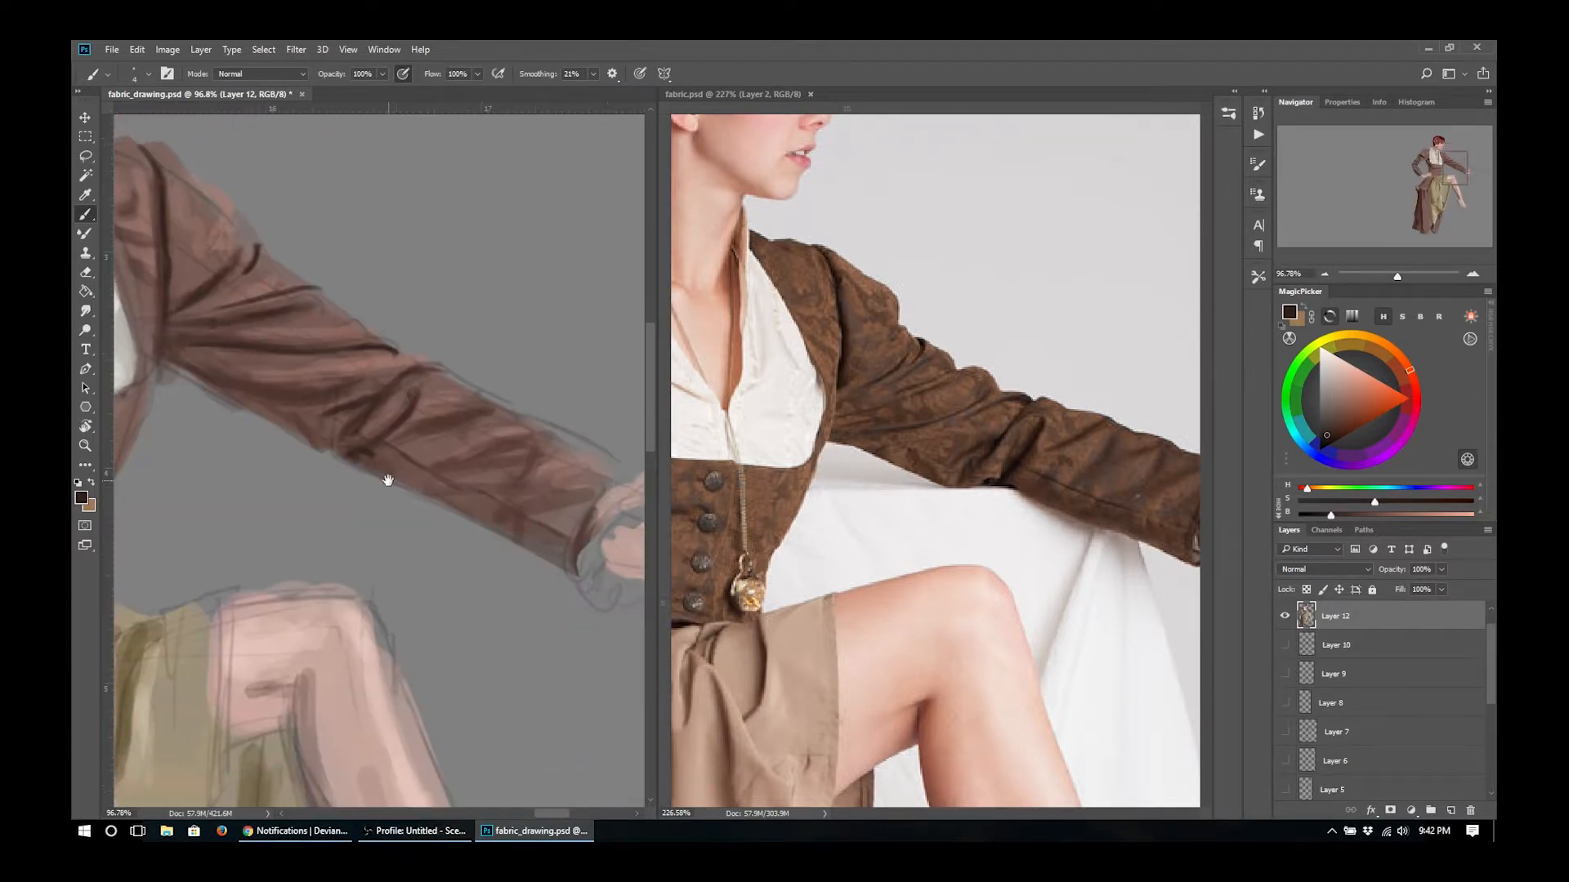
# - Add dark brown creases to the forearm of the outstretched sleeve near the cuff
pyautogui.press('[')
pyautogui.moveTo(534, 447); pyautogui.dragTo(515, 472)
pyautogui.moveTo(584, 465)
pyautogui.mouseDown()
pyautogui.moveTo(555, 467)
pyautogui.moveTo(553, 503)
pyautogui.mouseUp()
pyautogui.moveTo(594, 491); pyautogui.dragTo(576, 499)
pyautogui.moveTo(439, 493); pyautogui.dragTo(481, 507)
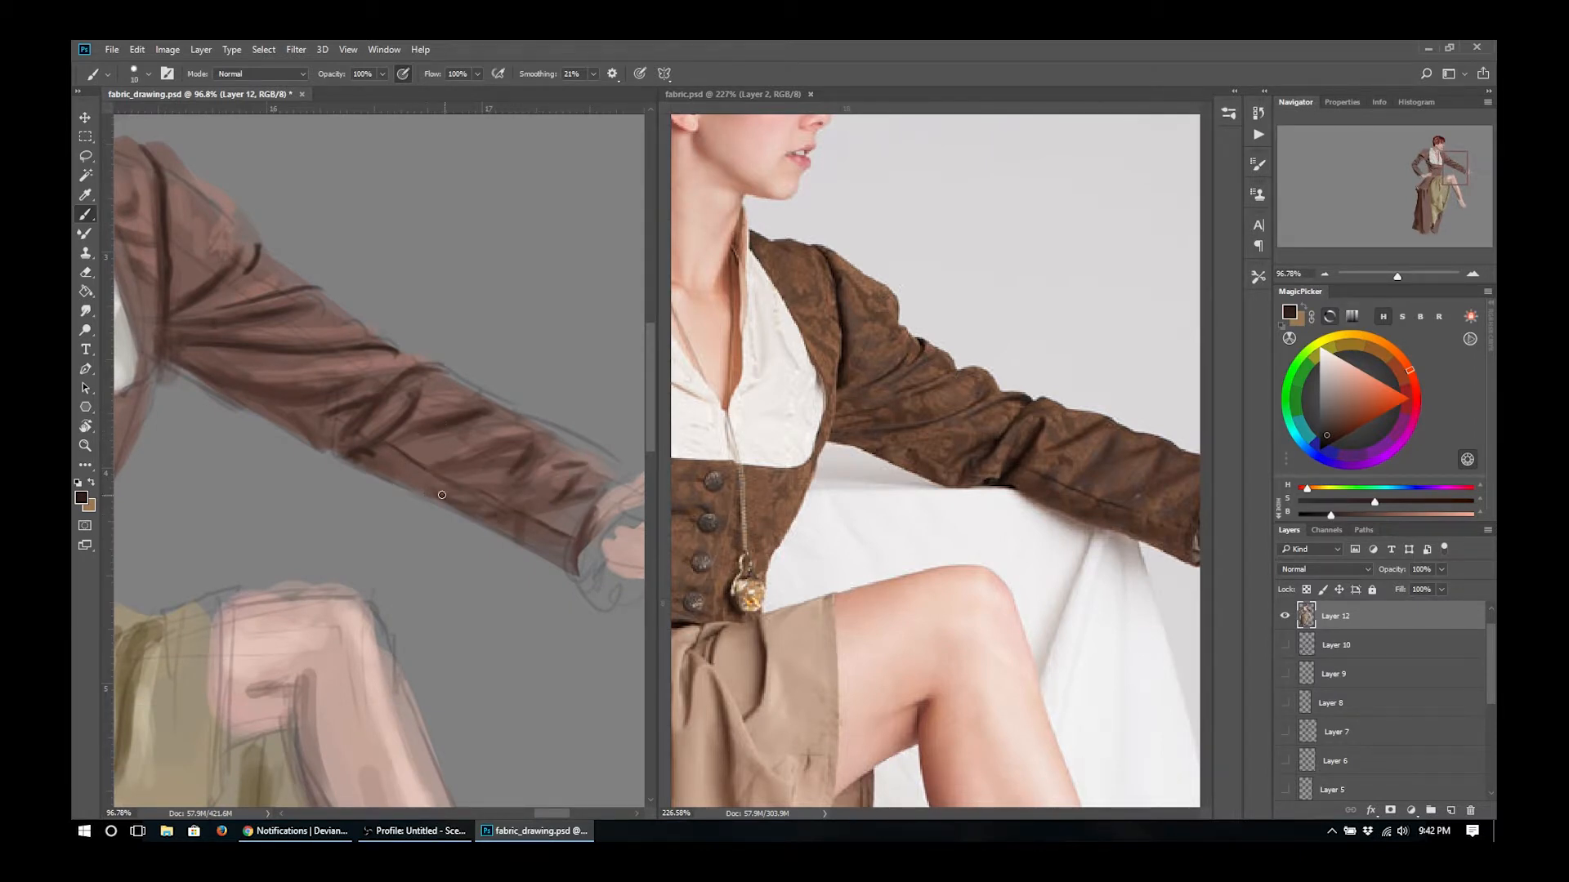
# - Shade the underside of the outstretched sleeve below the elbow with a larger dark brown brush
pyautogui.press(']')
pyautogui.press(']')
pyautogui.press(']')
pyautogui.press(']')
pyautogui.moveTo(406, 446); pyautogui.dragTo(430, 488)
pyautogui.moveTo(392, 458); pyautogui.dragTo(426, 483)
# - Lasso the area above the outstretched sleeve and clean up its upper contour, sampling mauve-brown sleeve tones for touch-ups
pyautogui.moveTo(272, 416); pyautogui.dragTo(413, 510)
pyautogui.press('l')
pyautogui.moveTo(277, 237)
pyautogui.mouseDown()
pyautogui.moveTo(380, 311)
pyautogui.moveTo(400, 347)
pyautogui.moveTo(576, 457)
pyautogui.moveTo(416, 405)
pyautogui.moveTo(536, 472)
pyautogui.moveTo(129, 133)
pyautogui.mouseUp()
pyautogui.press('e')
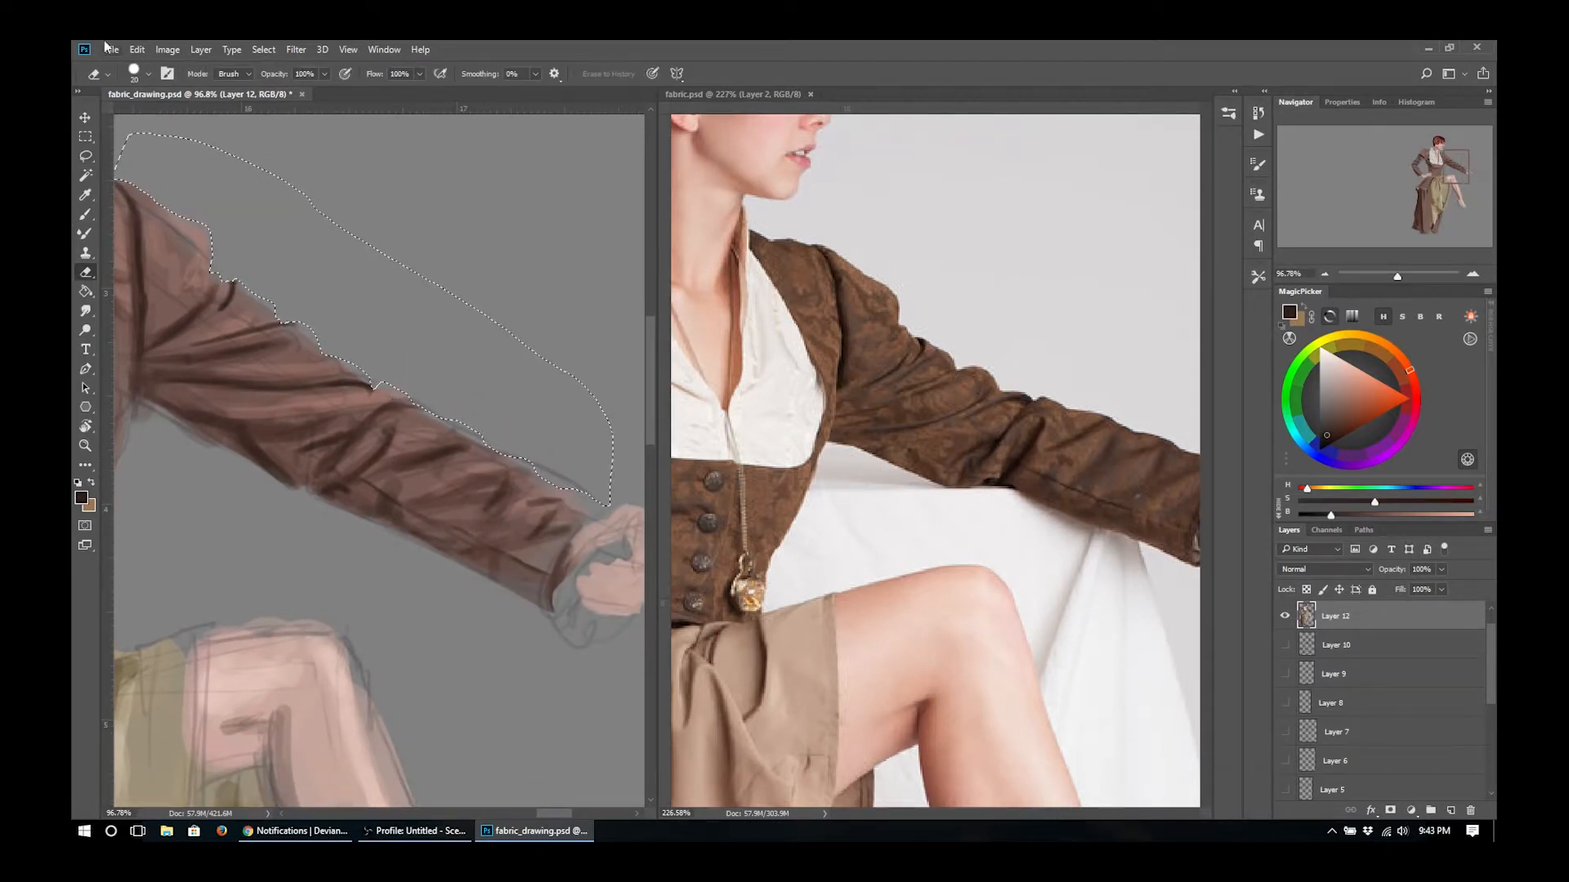
pyautogui.click(180, 51)
pyautogui.click(180, 54)
pyautogui.press('b')
pyautogui.keyDown('alt'); pyautogui.click(257, 318); pyautogui.keyUp('alt')
pyautogui.keyDown('alt'); pyautogui.click(379, 404); pyautogui.keyUp('alt')
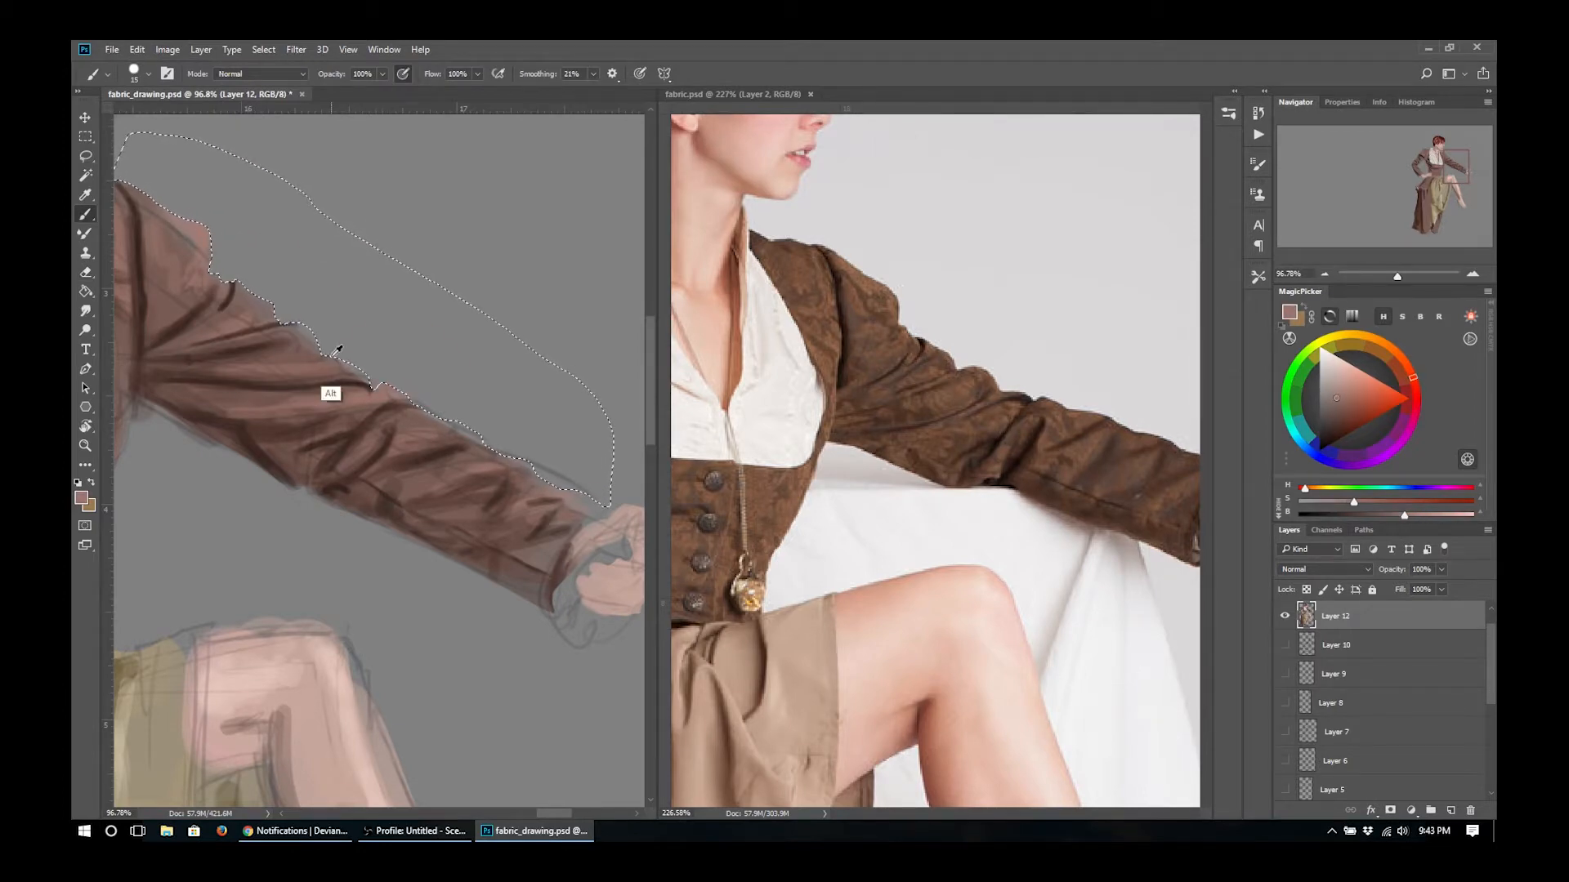
# - Soften the hard dark jawline below the ear with pinkish skin tones sampled from the face
pyautogui.scroll(-5, 420, 473)
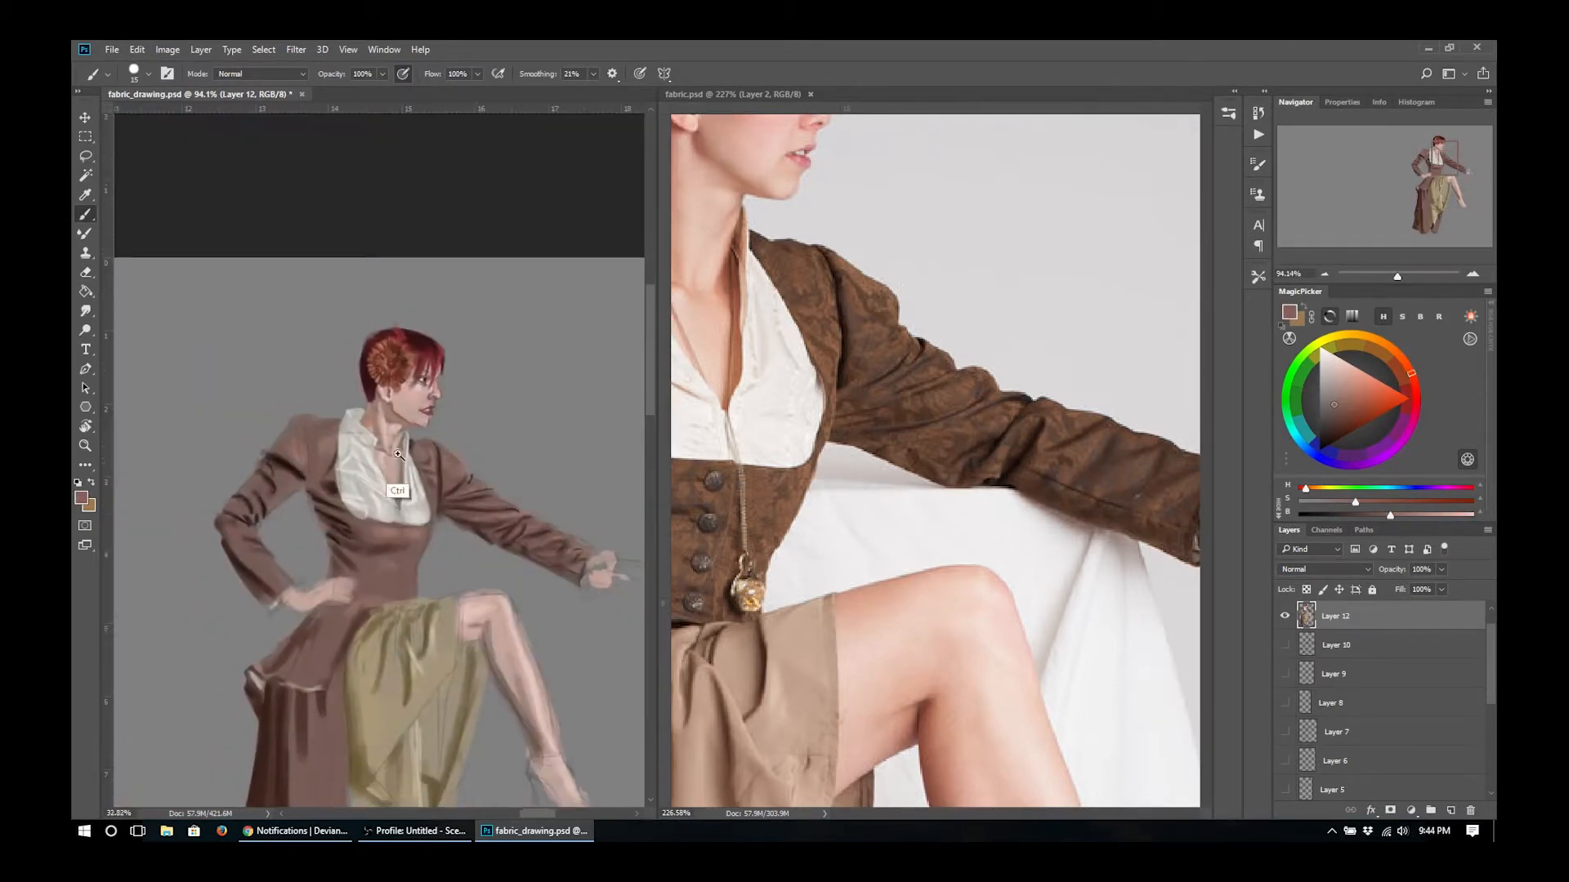
pyautogui.moveTo(384, 397); pyautogui.dragTo(387, 443)
pyautogui.moveTo(850, 245); pyautogui.dragTo(964, 450)
pyautogui.click(455, 367)
pyautogui.keyDown('alt'); pyautogui.click(409, 446); pyautogui.keyUp('alt')
pyautogui.keyDown('alt'); pyautogui.click(438, 409); pyautogui.keyUp('alt')
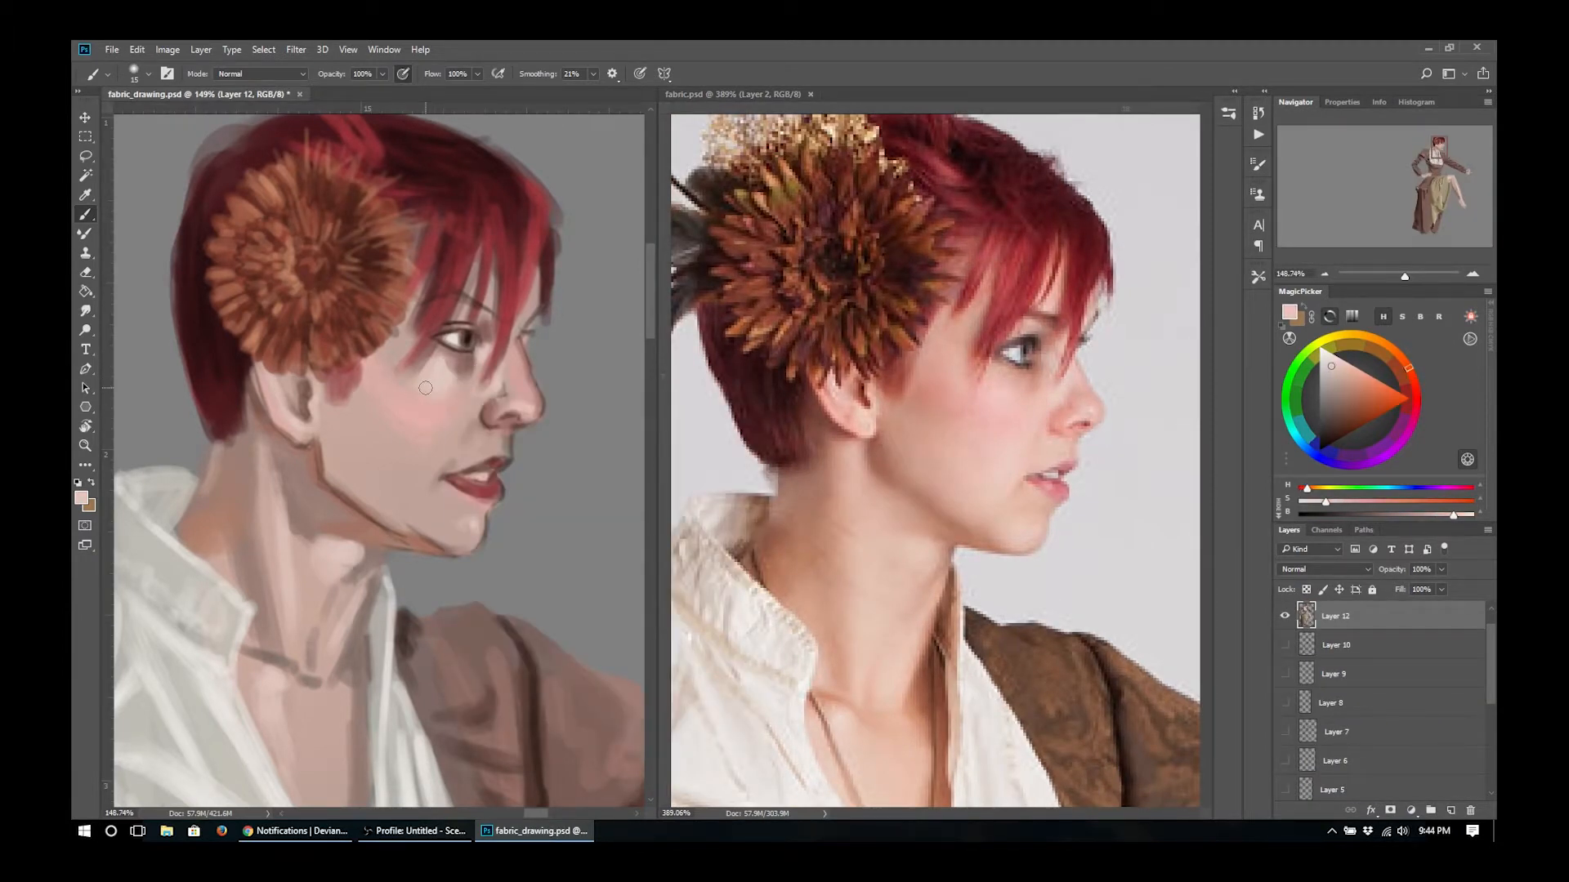
pyautogui.keyDown('alt'); pyautogui.click(324, 462); pyautogui.keyUp('alt')
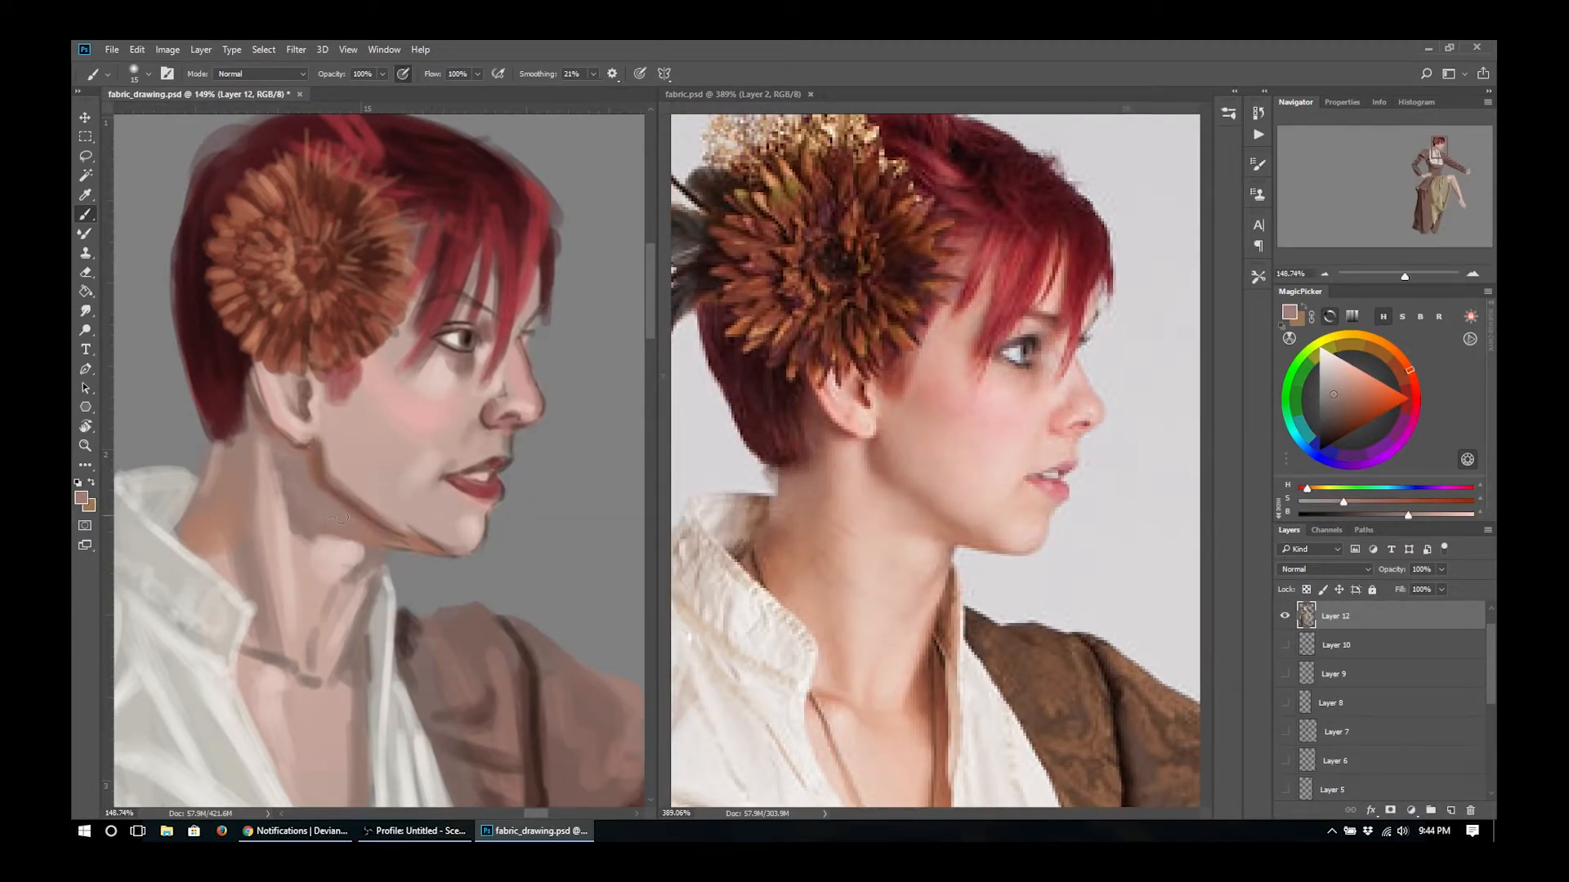
pyautogui.moveTo(328, 459); pyautogui.dragTo(425, 533)
# - Blend the shadow under the jaw from ear to chin with sampled reddish-brown tones and a smaller brush
pyautogui.keyDown('alt'); pyautogui.click(372, 484); pyautogui.keyUp('alt')
pyautogui.keyDown('alt'); pyautogui.click(363, 556); pyautogui.keyUp('alt')
pyautogui.keyDown('alt'); pyautogui.click(317, 464); pyautogui.keyUp('alt')
pyautogui.press('[')
pyautogui.moveTo(315, 442); pyautogui.dragTo(332, 487)
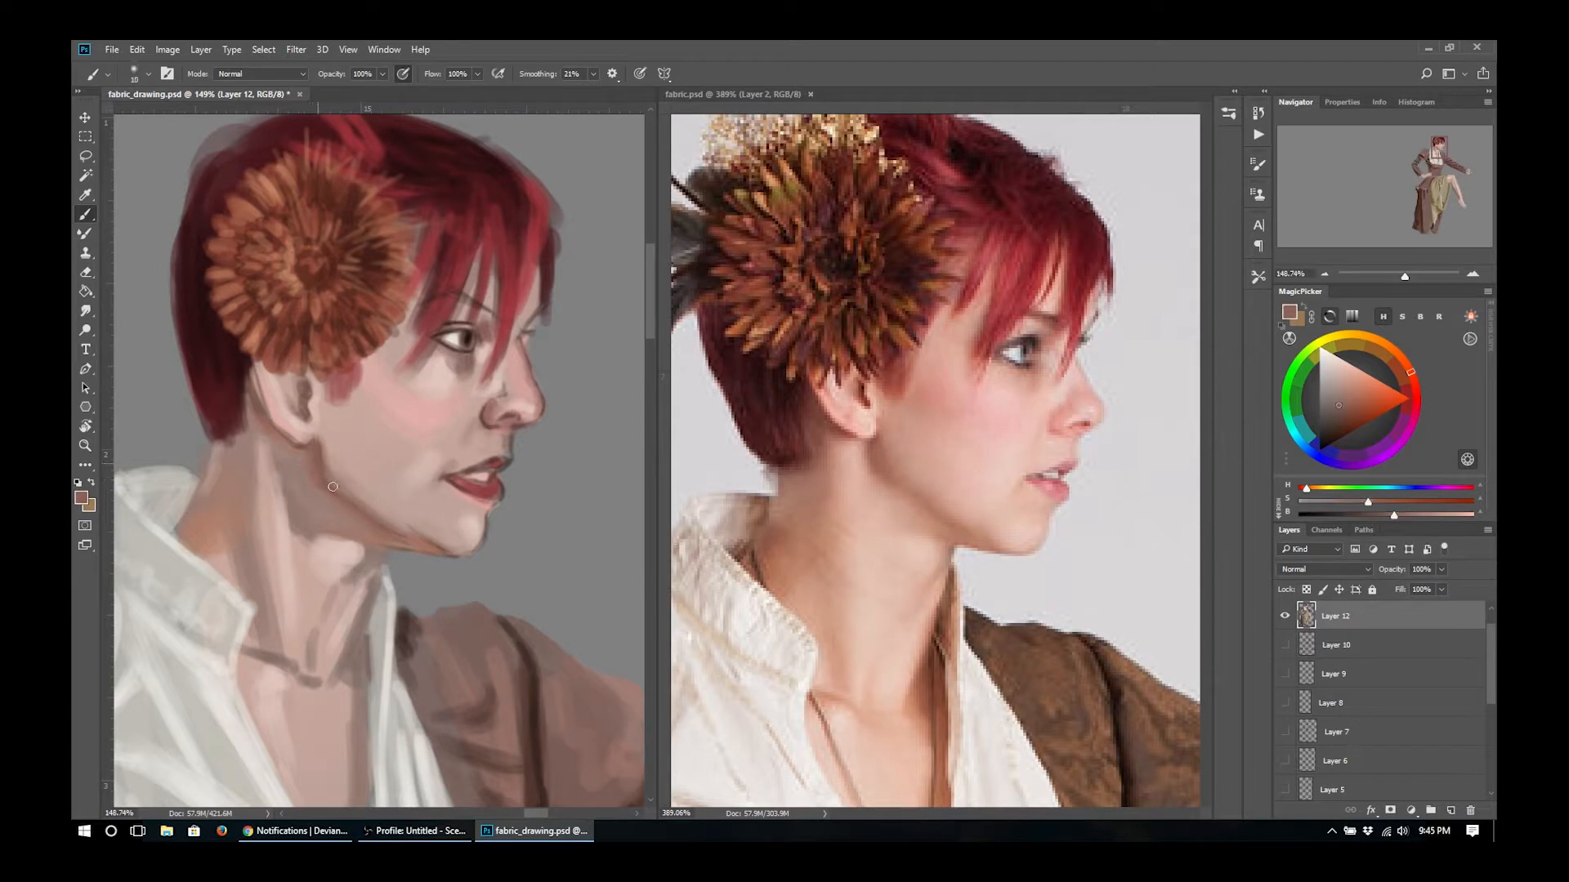
pyautogui.moveTo(418, 547); pyautogui.dragTo(358, 531)
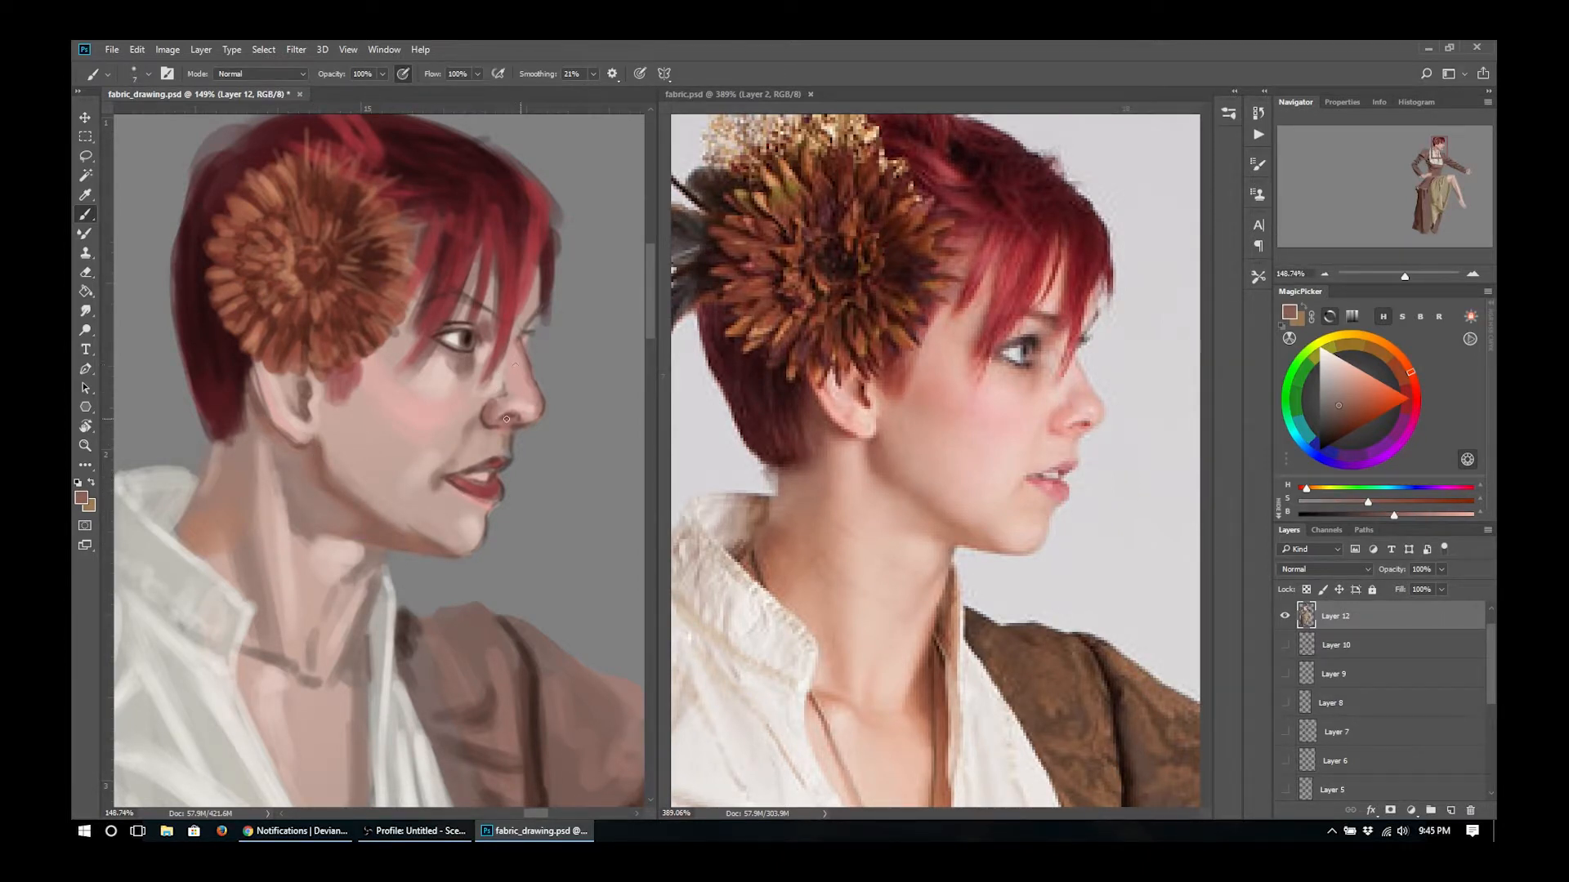
# - Redden the side of the nose and darken the eyebrow with small strokes of sampled colours
pyautogui.keyDown('alt'); pyautogui.click(495, 454); pyautogui.keyUp('alt')
pyautogui.keyDown('alt'); pyautogui.click(519, 428); pyautogui.keyUp('alt')
pyautogui.moveTo(506, 386); pyautogui.dragTo(522, 377)
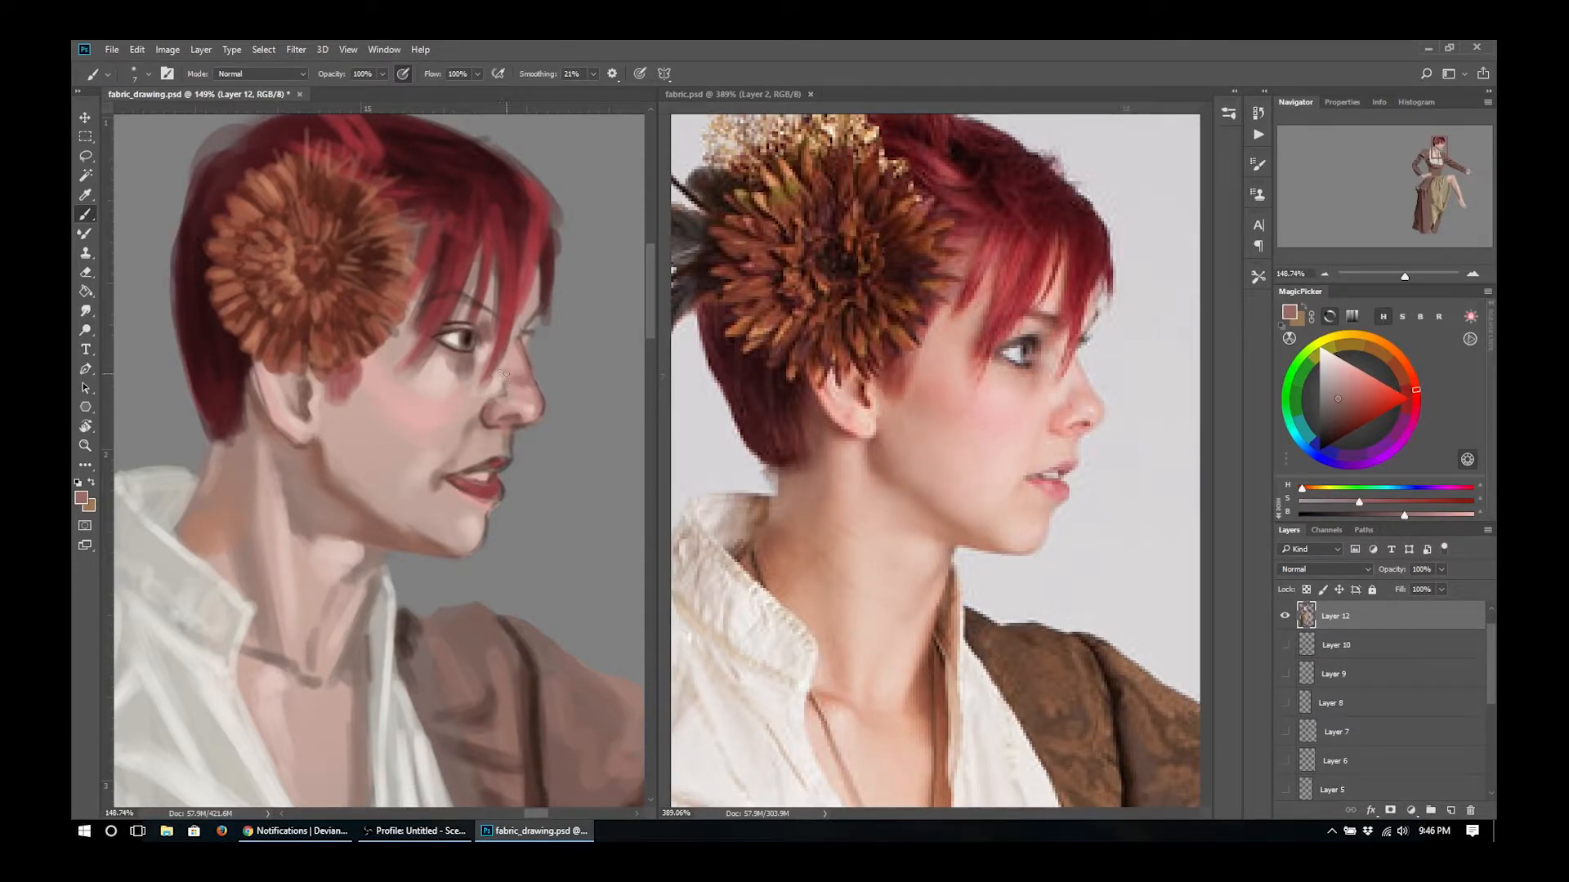
pyautogui.keyDown('alt'); pyautogui.click(465, 328); pyautogui.keyUp('alt')
pyautogui.moveTo(470, 299)
pyautogui.mouseDown()
pyautogui.moveTo(496, 314)
pyautogui.moveTo(474, 316)
pyautogui.mouseUp()
pyautogui.keyDown('alt'); pyautogui.click(488, 282); pyautogui.keyUp('alt')
# - Blend the lower cheek with sampled skin tones using a larger brush, matching the pink of the blush
pyautogui.press(']')
pyautogui.press(']')
pyautogui.press(']')
pyautogui.keyDown('alt'); pyautogui.click(393, 457); pyautogui.keyUp('alt')
pyautogui.moveTo(392, 462); pyautogui.dragTo(372, 477)
pyautogui.keyDown('alt'); pyautogui.click(401, 424); pyautogui.keyUp('alt')
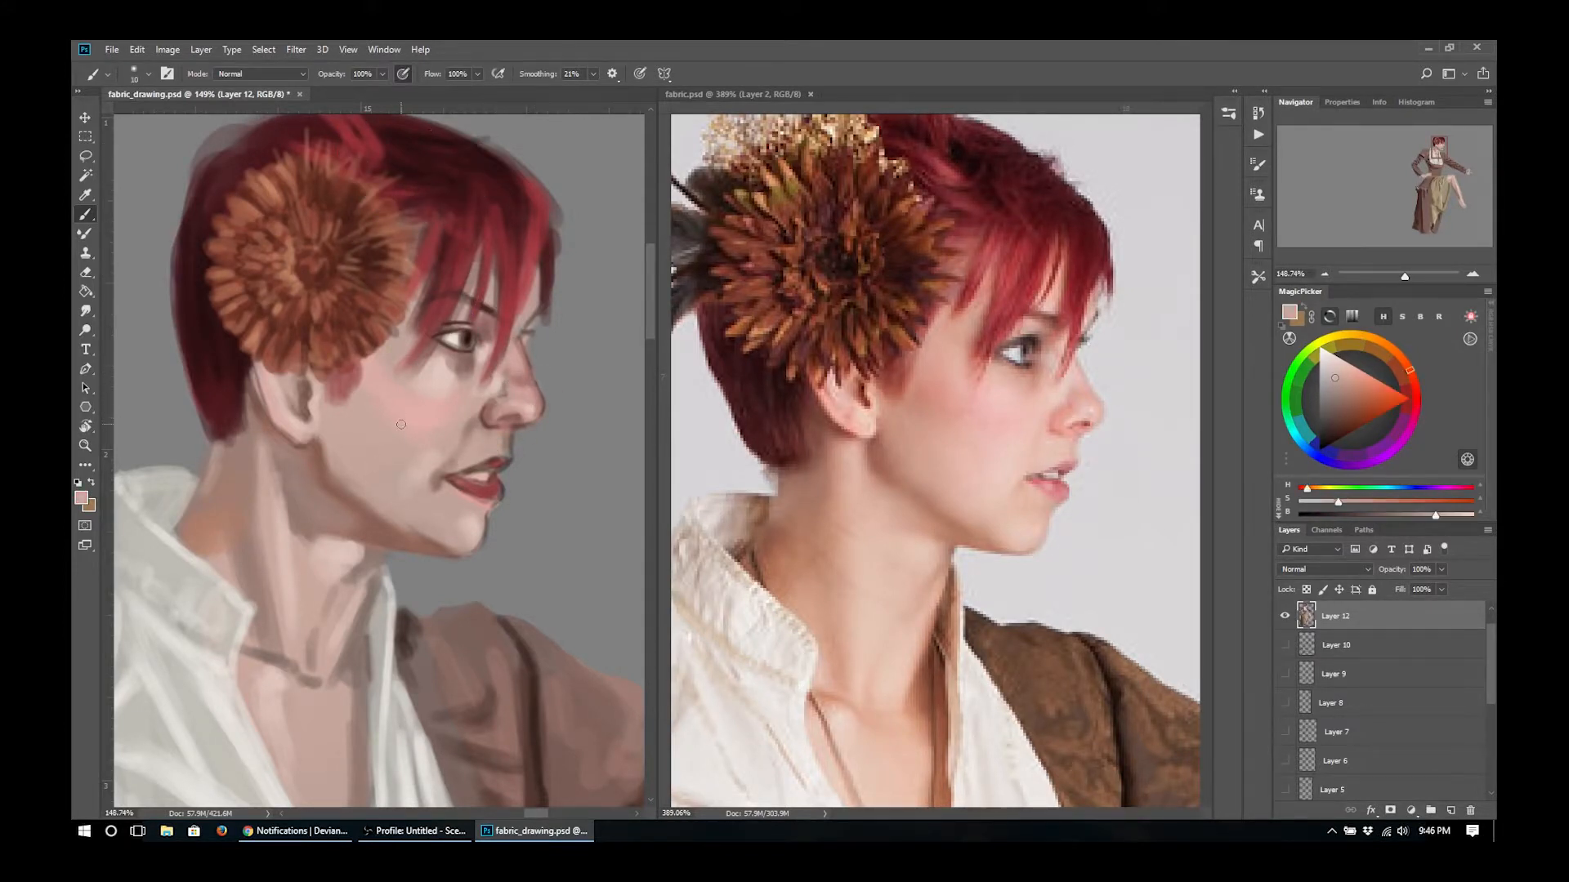
pyautogui.keyDown('alt'); pyautogui.click(442, 417); pyautogui.keyUp('alt')
pyautogui.press('[')
pyautogui.keyDown('alt'); pyautogui.click(413, 421); pyautogui.keyUp('alt')
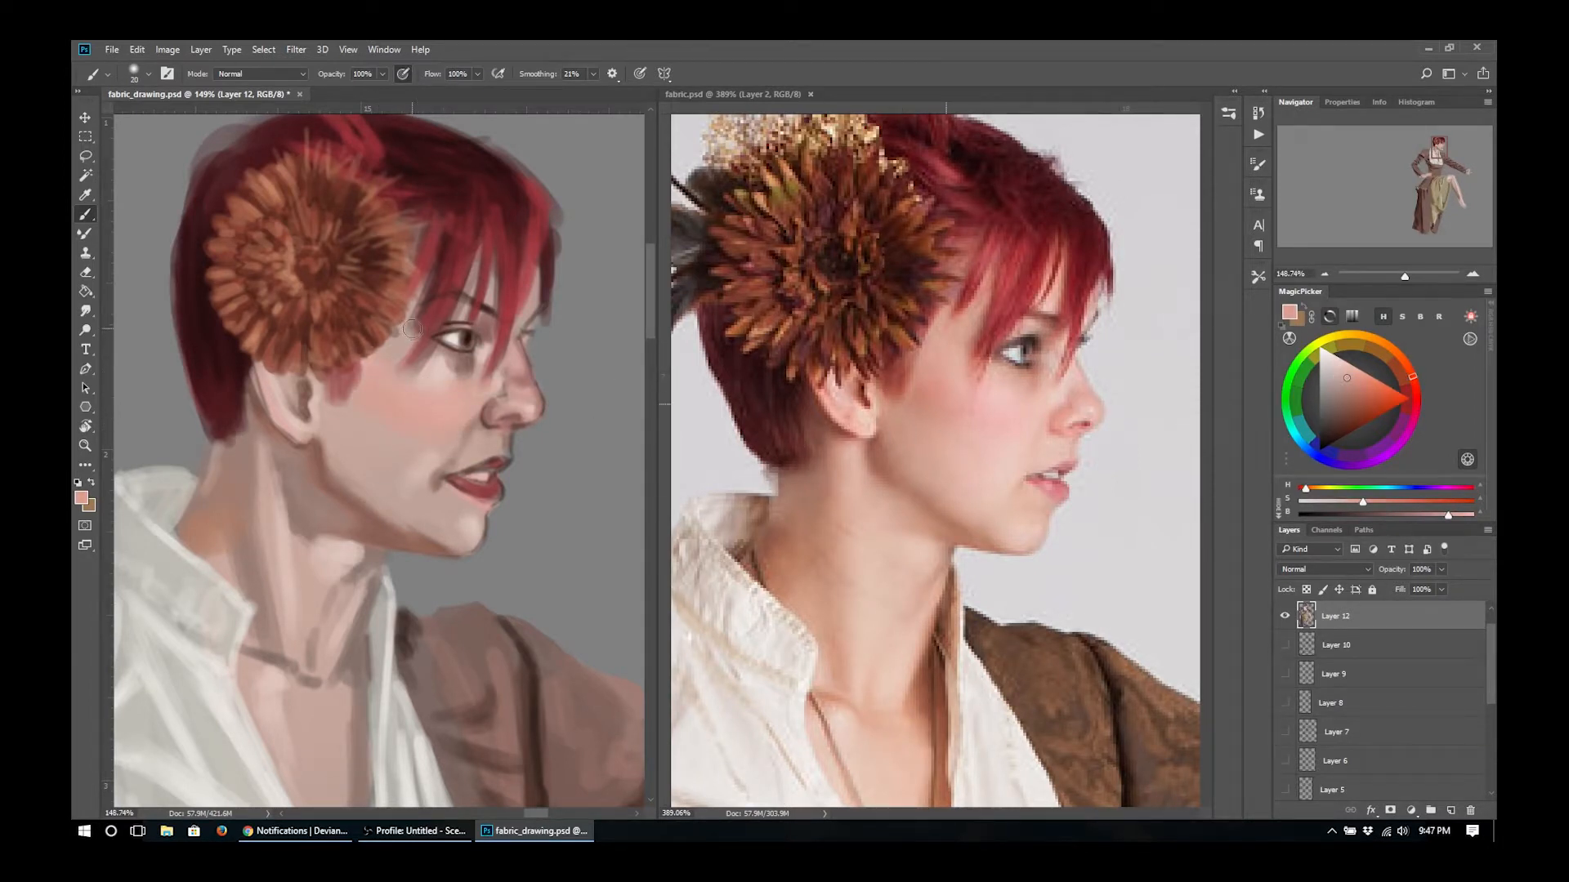
# - Smooth the blush into the surrounding cheek and toward the mouth with sampled pink and light skin tones
pyautogui.moveTo(387, 399)
pyautogui.mouseDown()
pyautogui.moveTo(353, 447)
pyautogui.moveTo(343, 431)
pyautogui.moveTo(384, 433)
pyautogui.mouseUp()
pyautogui.keyDown('alt'); pyautogui.click(379, 446); pyautogui.keyUp('alt')
pyautogui.keyDown('alt'); pyautogui.click(349, 421); pyautogui.keyUp('alt')
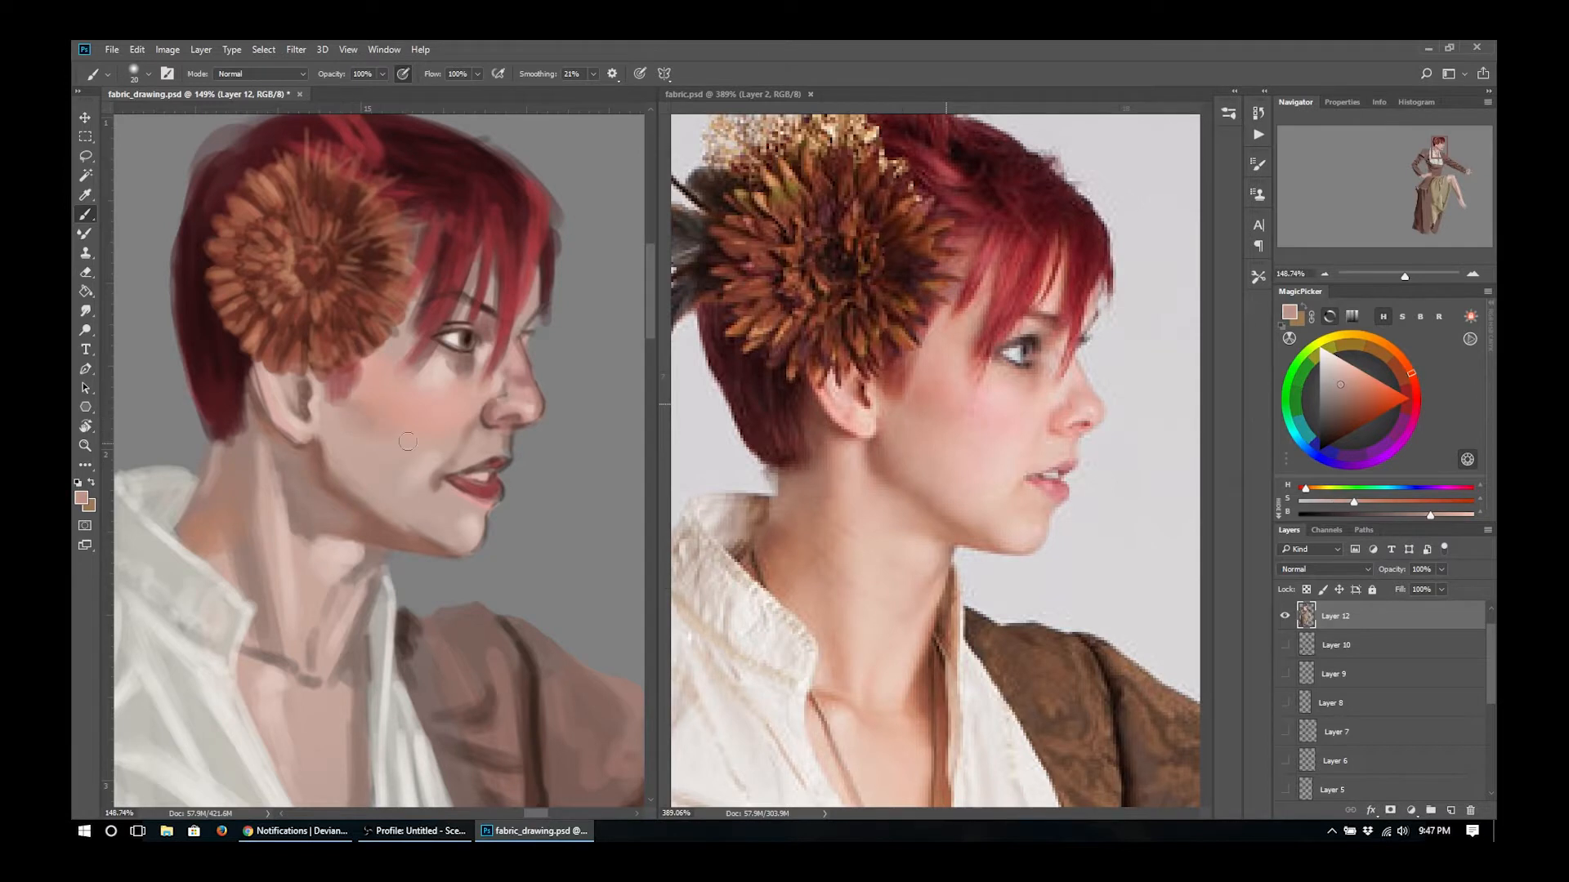
pyautogui.keyDown('alt'); pyautogui.click(424, 457); pyautogui.keyUp('alt')
pyautogui.keyDown('alt'); pyautogui.click(438, 430); pyautogui.keyUp('alt')
pyautogui.keyDown('alt'); pyautogui.click(437, 379); pyautogui.keyUp('alt')
pyautogui.moveTo(482, 434); pyautogui.dragTo(471, 455)
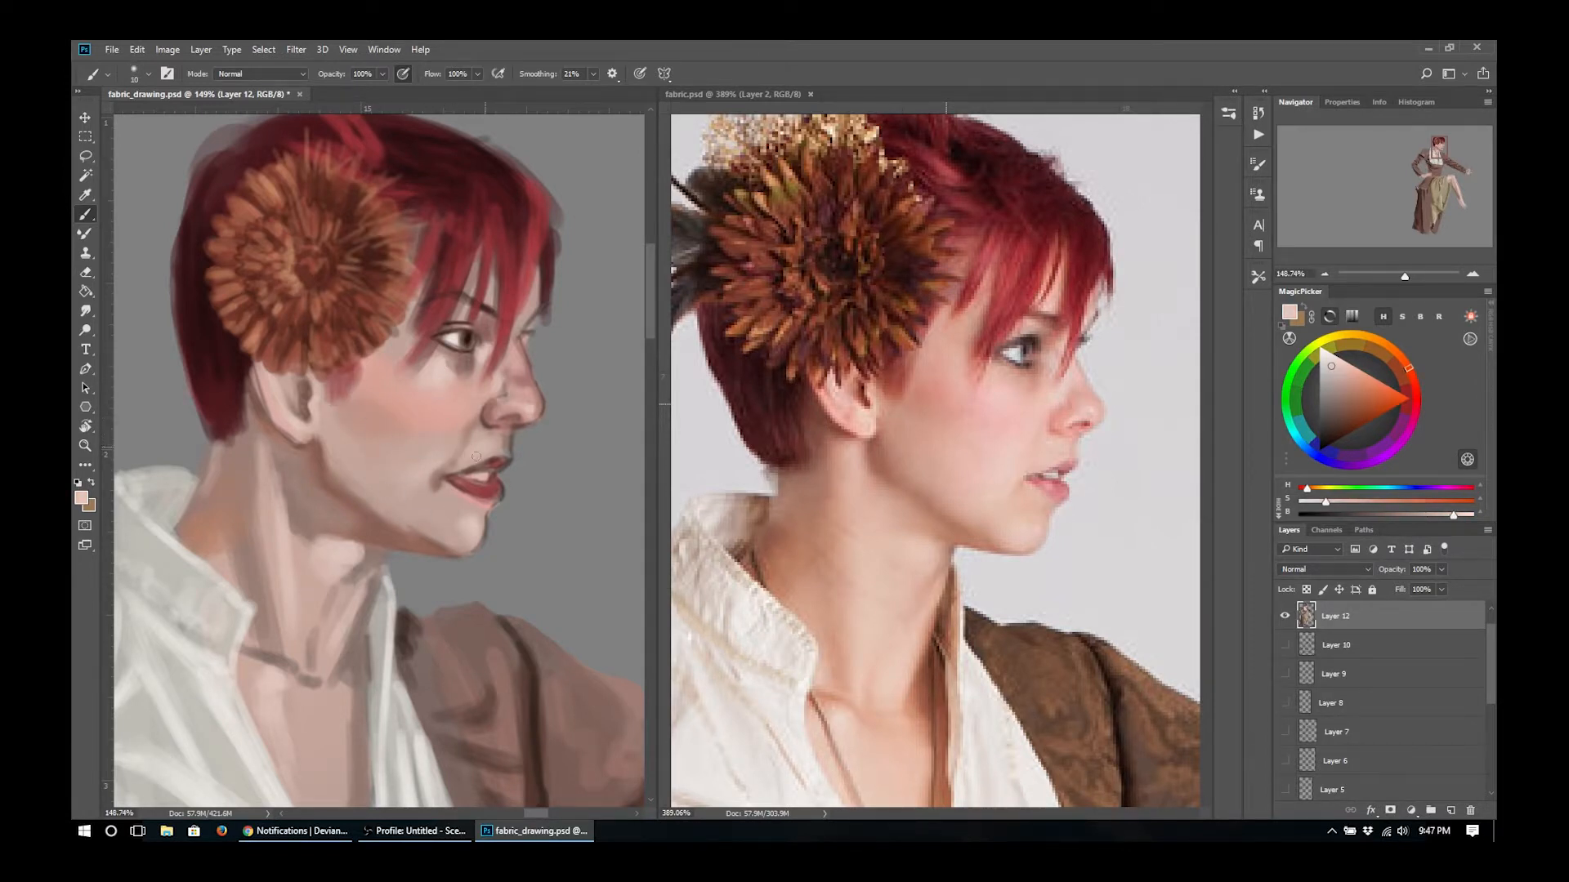
# - Refine the skin around the nostril and upper lip with sampled skin tones and a smaller brush
pyautogui.keyDown('alt'); pyautogui.click(495, 416); pyautogui.keyUp('alt')
pyautogui.press('[')
pyautogui.keyDown('alt'); pyautogui.click(502, 447); pyautogui.keyUp('alt')
pyautogui.press('[')
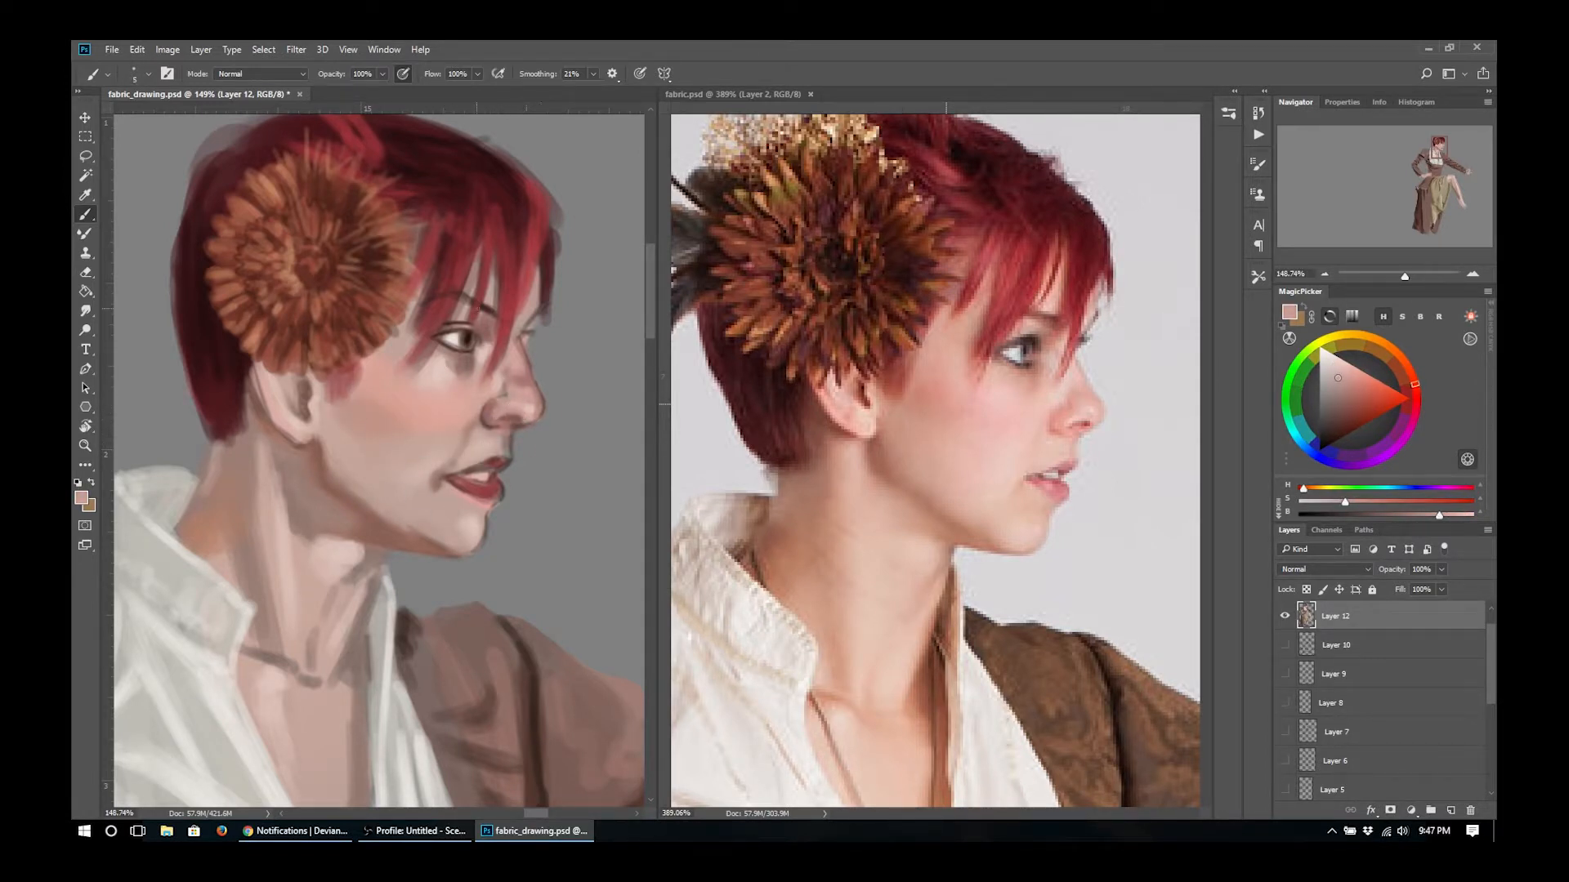
# - Shade the chest and the side of the neck along the collar with a sampled reddish brown and a larger brush
pyautogui.keyDown('alt'); pyautogui.click(408, 539); pyautogui.keyUp('alt')
pyautogui.keyDown('alt'); pyautogui.click(347, 548); pyautogui.keyUp('alt')
pyautogui.press(']')
pyautogui.press(']')
pyautogui.press(']')
pyautogui.press(']')
pyautogui.press(']')
pyautogui.press(']')
pyautogui.moveTo(360, 637)
pyautogui.mouseDown()
pyautogui.moveTo(336, 706)
pyautogui.moveTo(323, 689)
pyautogui.mouseUp()
pyautogui.moveTo(184, 541); pyautogui.dragTo(210, 555)
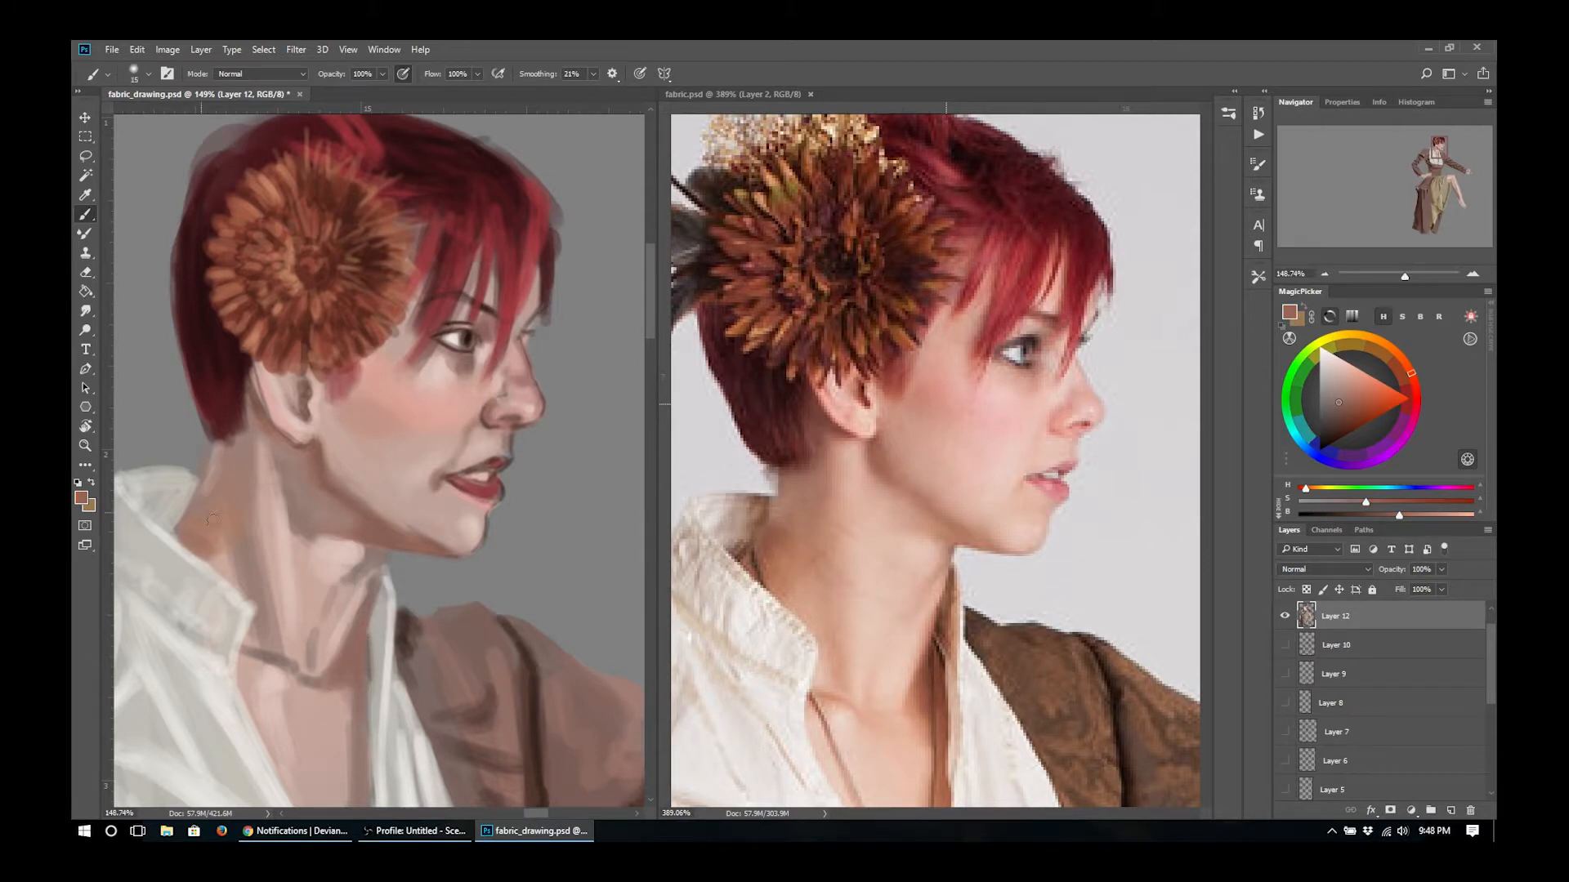
pyautogui.press(']')
pyautogui.moveTo(247, 448); pyautogui.dragTo(229, 511)
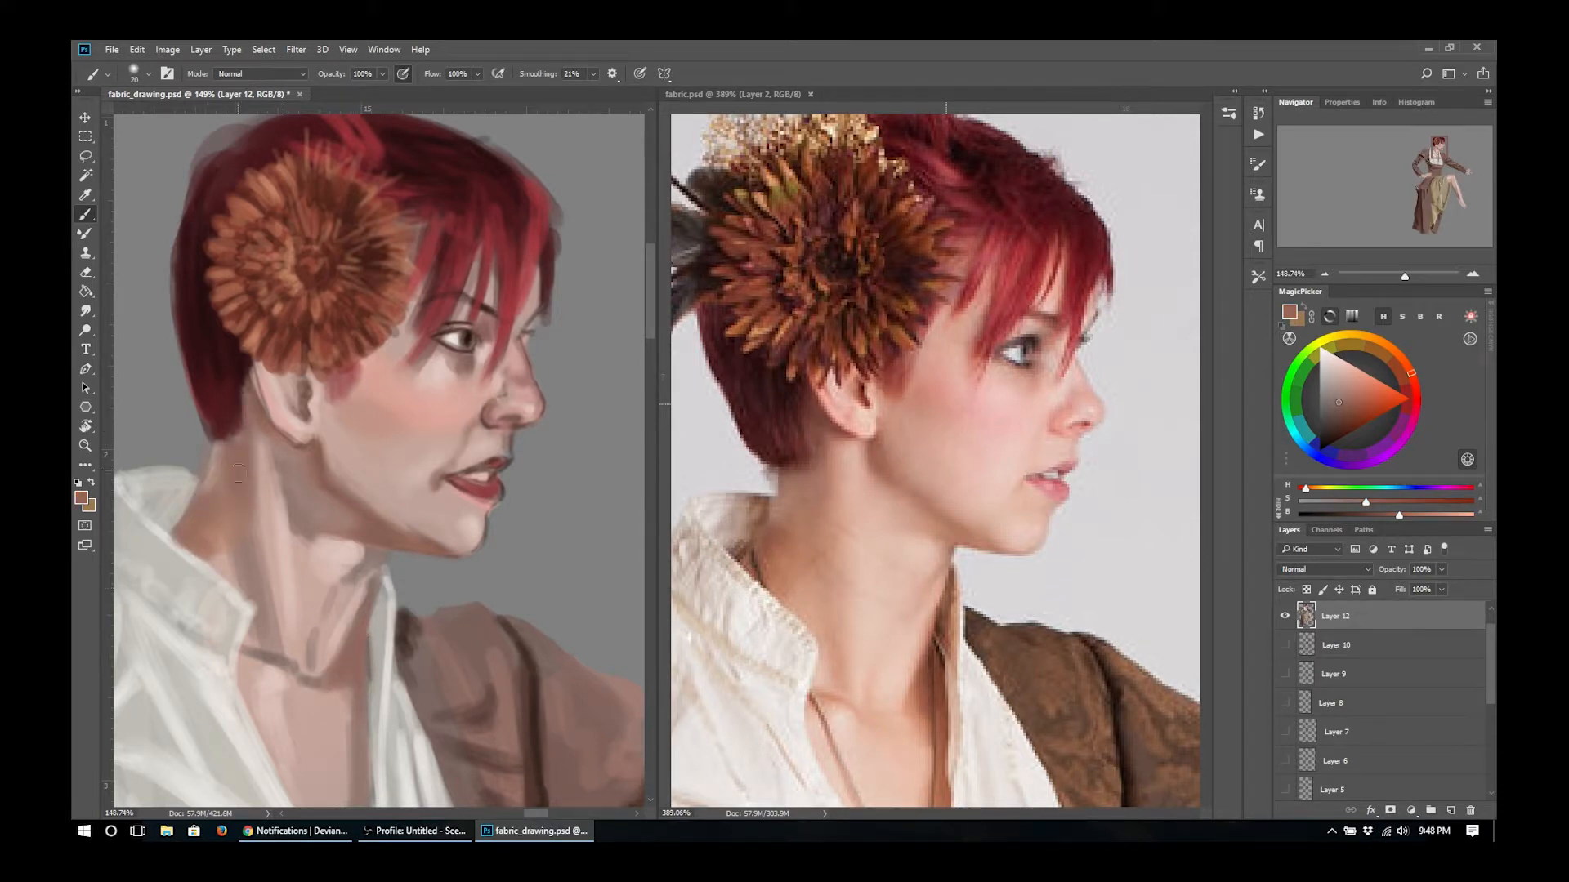
# - Blend the base of the neck and the skin beside the blouse opening with sampled skin shadow tones and a smaller brush
pyautogui.press('[')
pyautogui.press('[')
pyautogui.press('[')
pyautogui.moveTo(272, 593)
pyautogui.mouseDown()
pyautogui.moveTo(299, 695)
pyautogui.moveTo(368, 460)
pyautogui.moveTo(404, 547)
pyautogui.mouseUp()
pyautogui.keyDown('alt'); pyautogui.click(273, 694); pyautogui.keyUp('alt')
pyautogui.keyDown('alt'); pyautogui.click(307, 693); pyautogui.keyUp('alt')
pyautogui.keyDown('alt'); pyautogui.click(406, 498); pyautogui.keyUp('alt')
pyautogui.moveTo(946, 613); pyautogui.dragTo(941, 338)
pyautogui.press(']')
pyautogui.moveTo(415, 593); pyautogui.dragTo(390, 680)
# - Smooth the jacket along the lower edge of the white blouse with a sampled brown and a larger brush
pyautogui.scroll(-10, 391, 521)
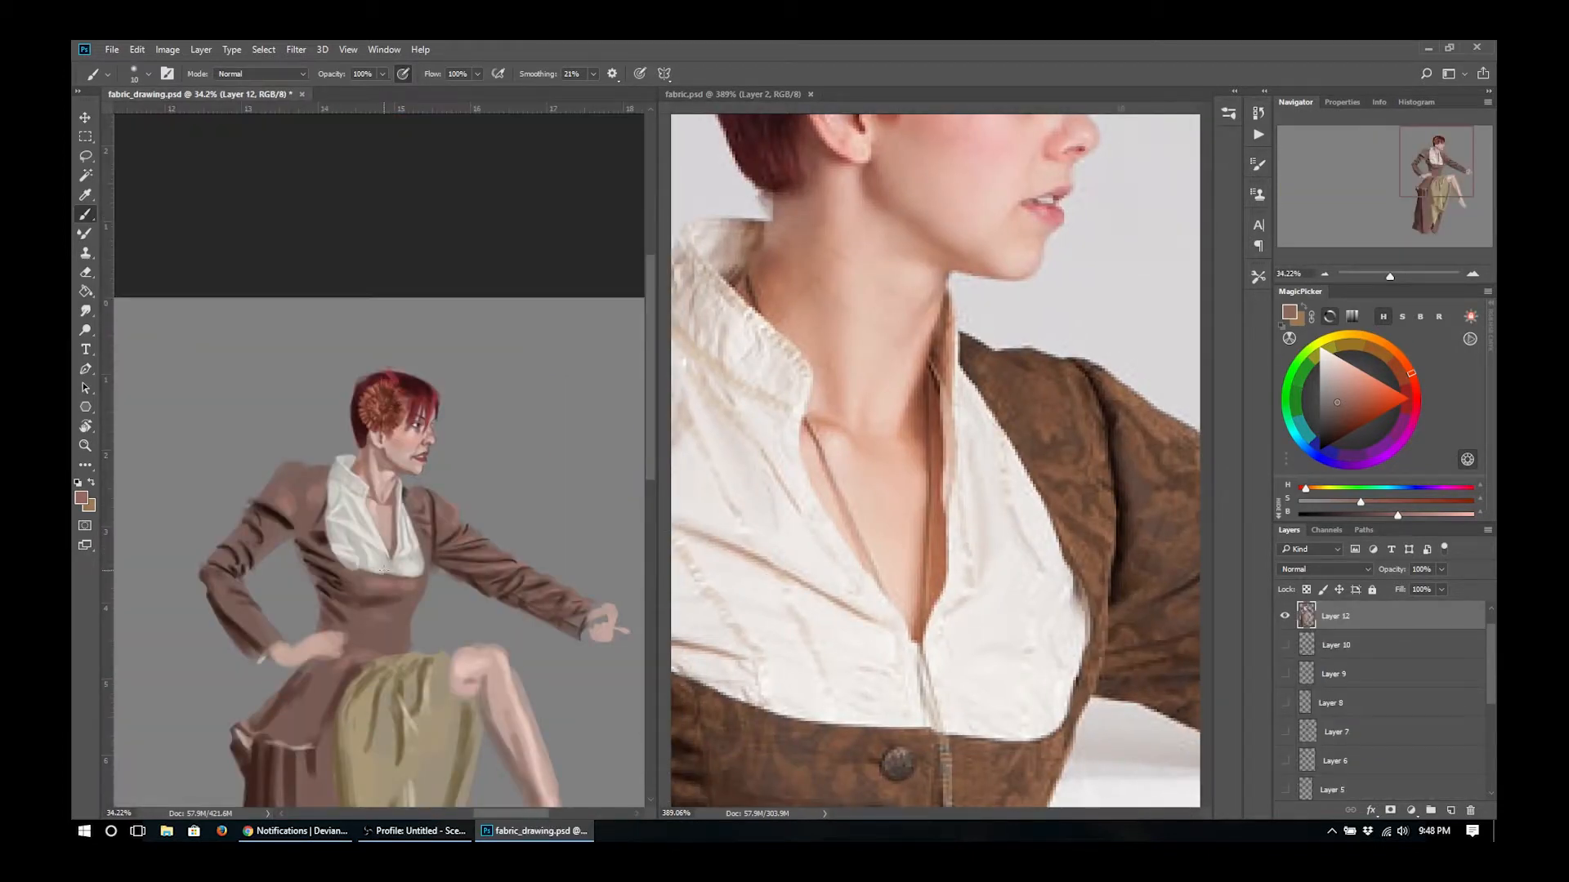
pyautogui.moveTo(406, 606)
pyautogui.mouseDown()
pyautogui.moveTo(361, 603)
pyautogui.moveTo(640, 571)
pyautogui.mouseUp()
pyautogui.moveTo(825, 571); pyautogui.dragTo(1098, 498)
pyautogui.keyDown('alt'); pyautogui.click(449, 656); pyautogui.keyUp('alt')
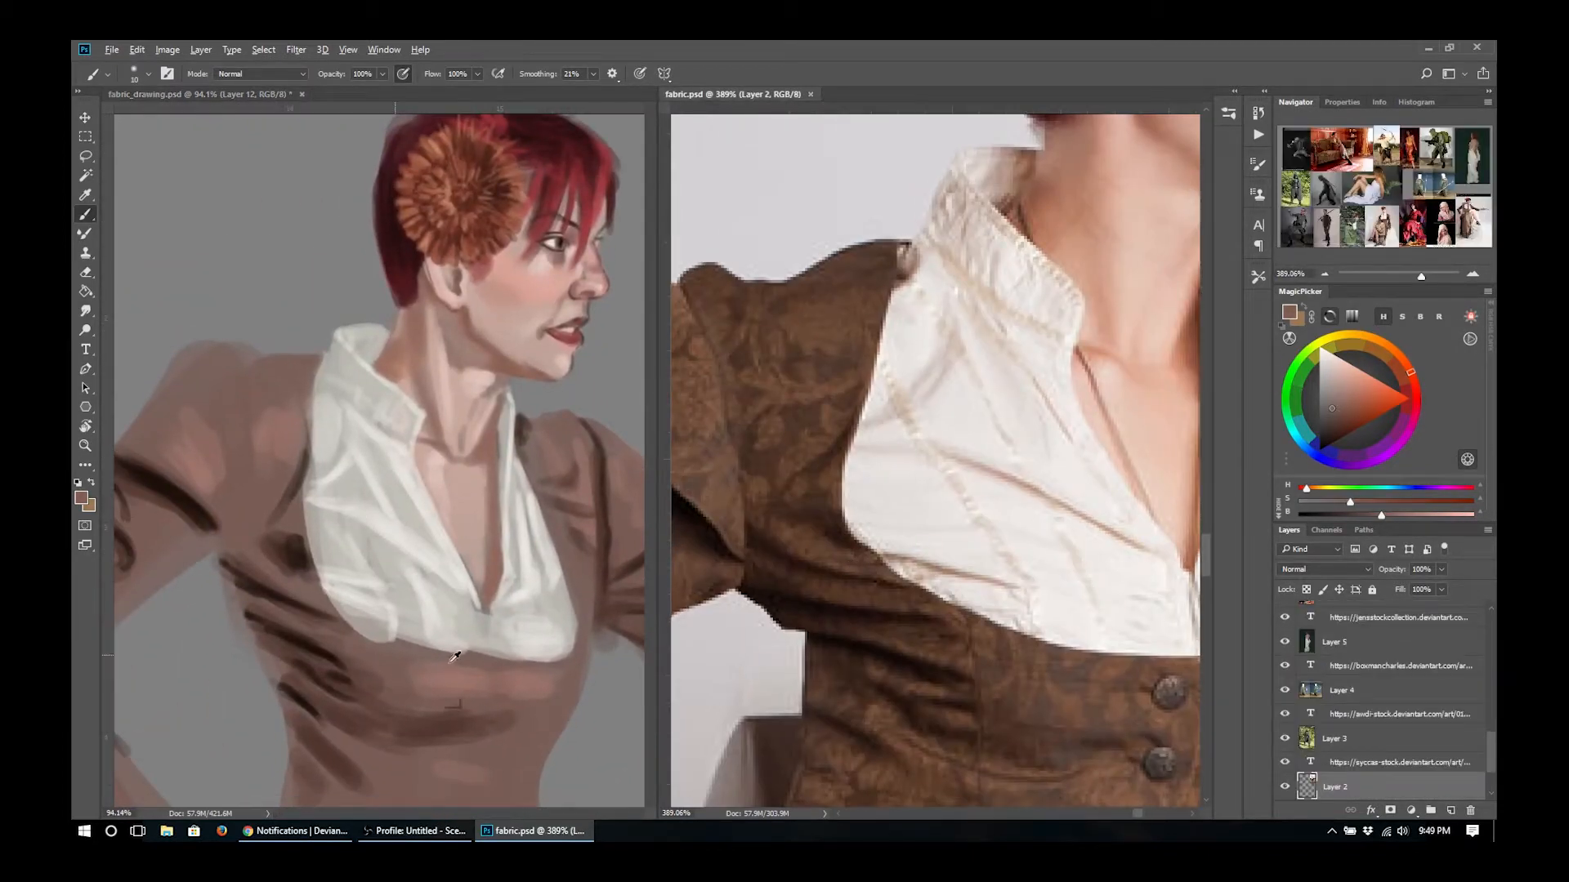
pyautogui.click(413, 655)
pyautogui.press(']')
pyautogui.press(']')
pyautogui.press(']')
pyautogui.moveTo(389, 645); pyautogui.dragTo(321, 583)
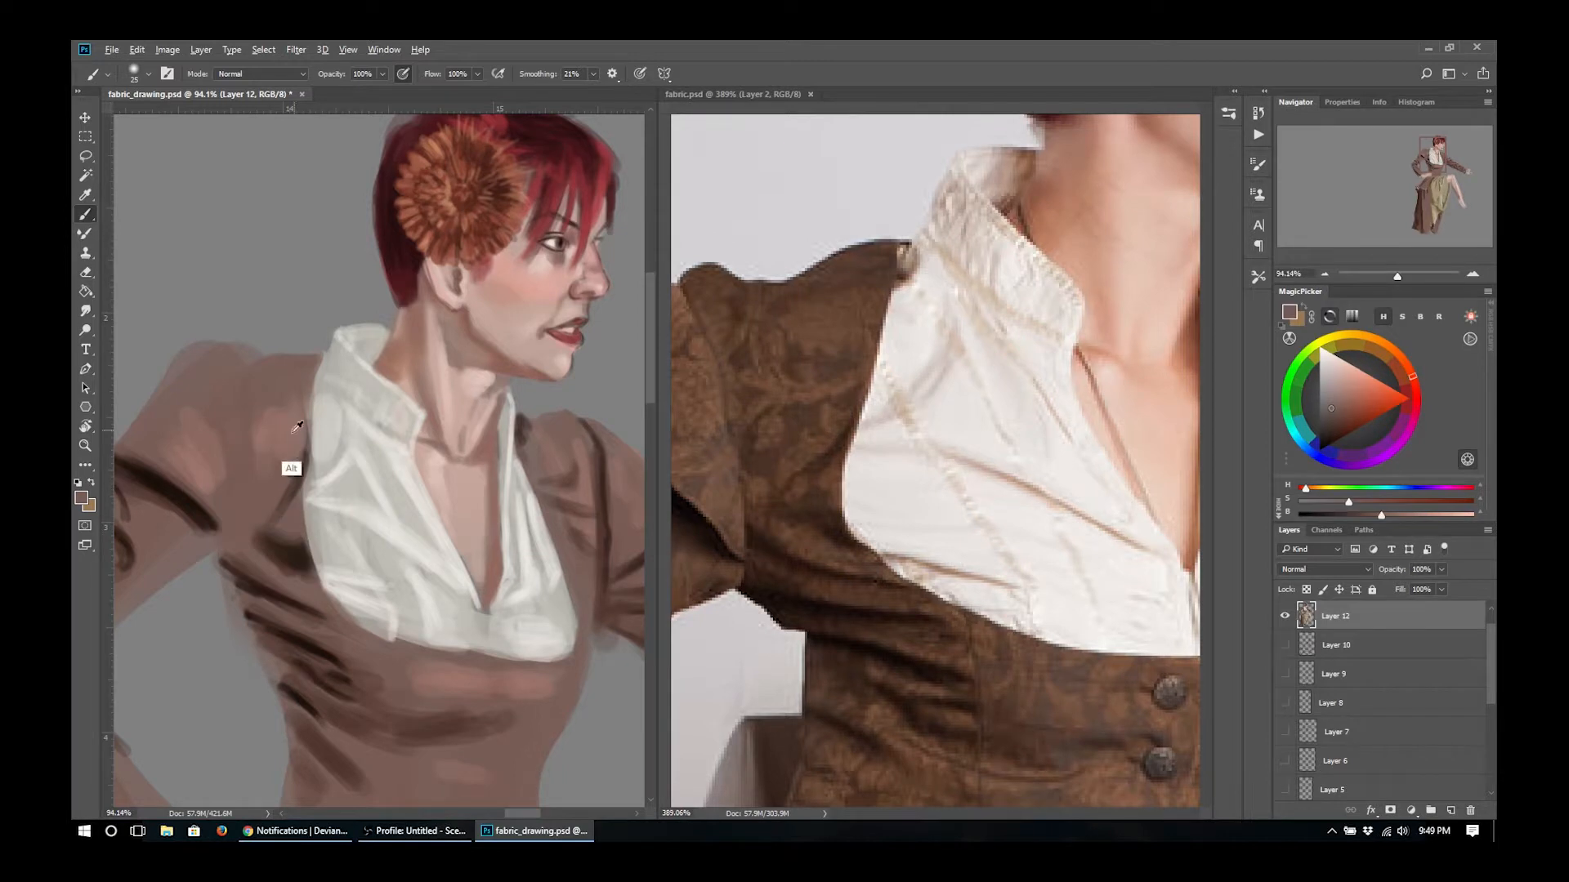
# - Darken the top edge of the jacket shoulder beside the collar with a sampled dark brown, adjusting the brush settings
pyautogui.keyDown('alt'); pyautogui.click(288, 505); pyautogui.keyUp('alt')
pyautogui.moveTo(320, 354); pyautogui.dragTo(293, 364)
pyautogui.moveTo(149, 423); pyautogui.dragTo(307, 431)
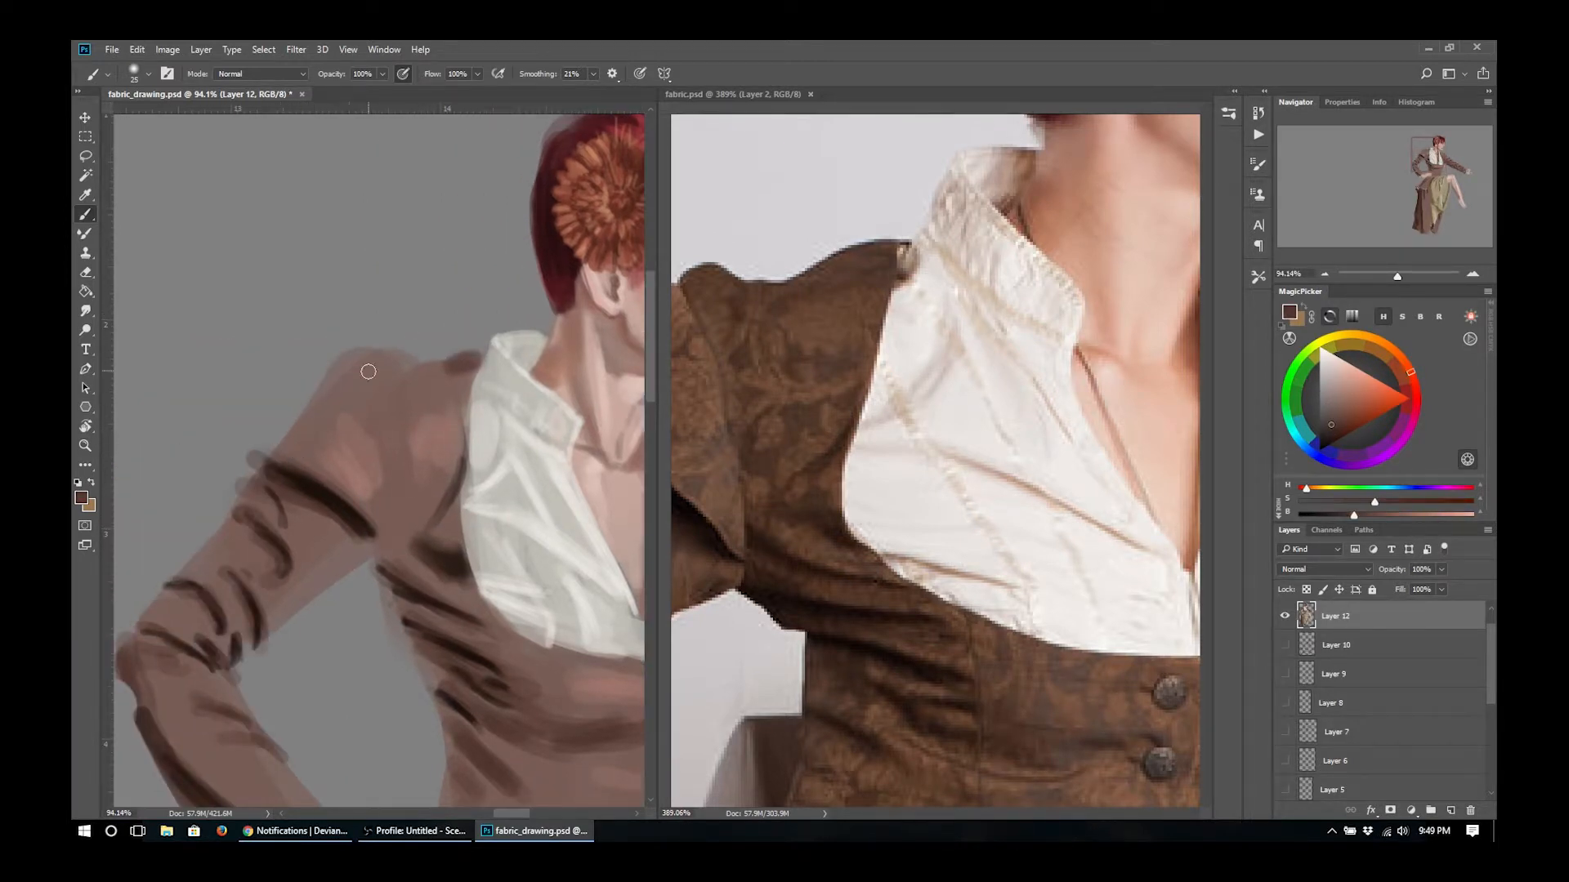
pyautogui.moveTo(858, 458); pyautogui.dragTo(1007, 436)
pyautogui.rightClick(459, 368)
pyautogui.moveTo(532, 428); pyautogui.dragTo(627, 427)
pyautogui.press('Return')
pyautogui.press('[')
pyautogui.moveTo(472, 370)
pyautogui.mouseDown()
pyautogui.moveTo(340, 378)
pyautogui.moveTo(363, 353)
pyautogui.moveTo(437, 365)
pyautogui.moveTo(402, 372)
pyautogui.mouseUp()
# - Shape the shoulder cap and paint the dark armhole seam below it, reducing the brush size for the line
pyautogui.press('e')
pyautogui.press('b')
pyautogui.keyDown('alt'); pyautogui.click(446, 366); pyautogui.keyUp('alt')
pyautogui.moveTo(365, 378); pyautogui.dragTo(369, 435)
pyautogui.press(']')
pyautogui.press('[')
pyautogui.press('[')
pyautogui.press('[')
pyautogui.press('[')
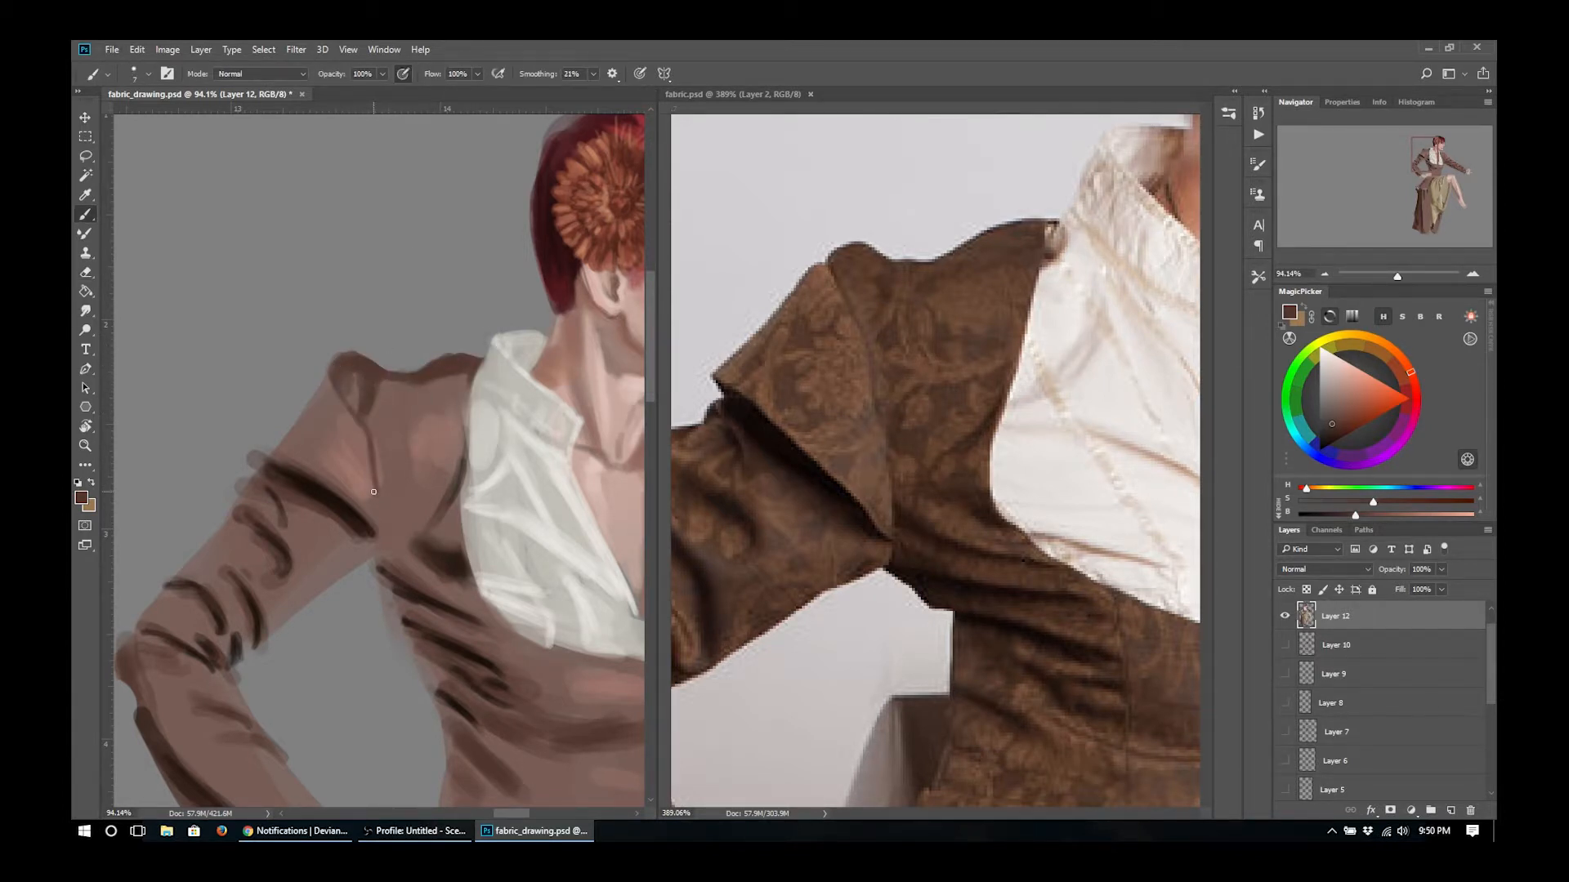
# - Define the underside of the upper sleeve and deepen the folds below the armpit and the seam with dark brown strokes
pyautogui.moveTo(364, 566); pyautogui.dragTo(269, 630)
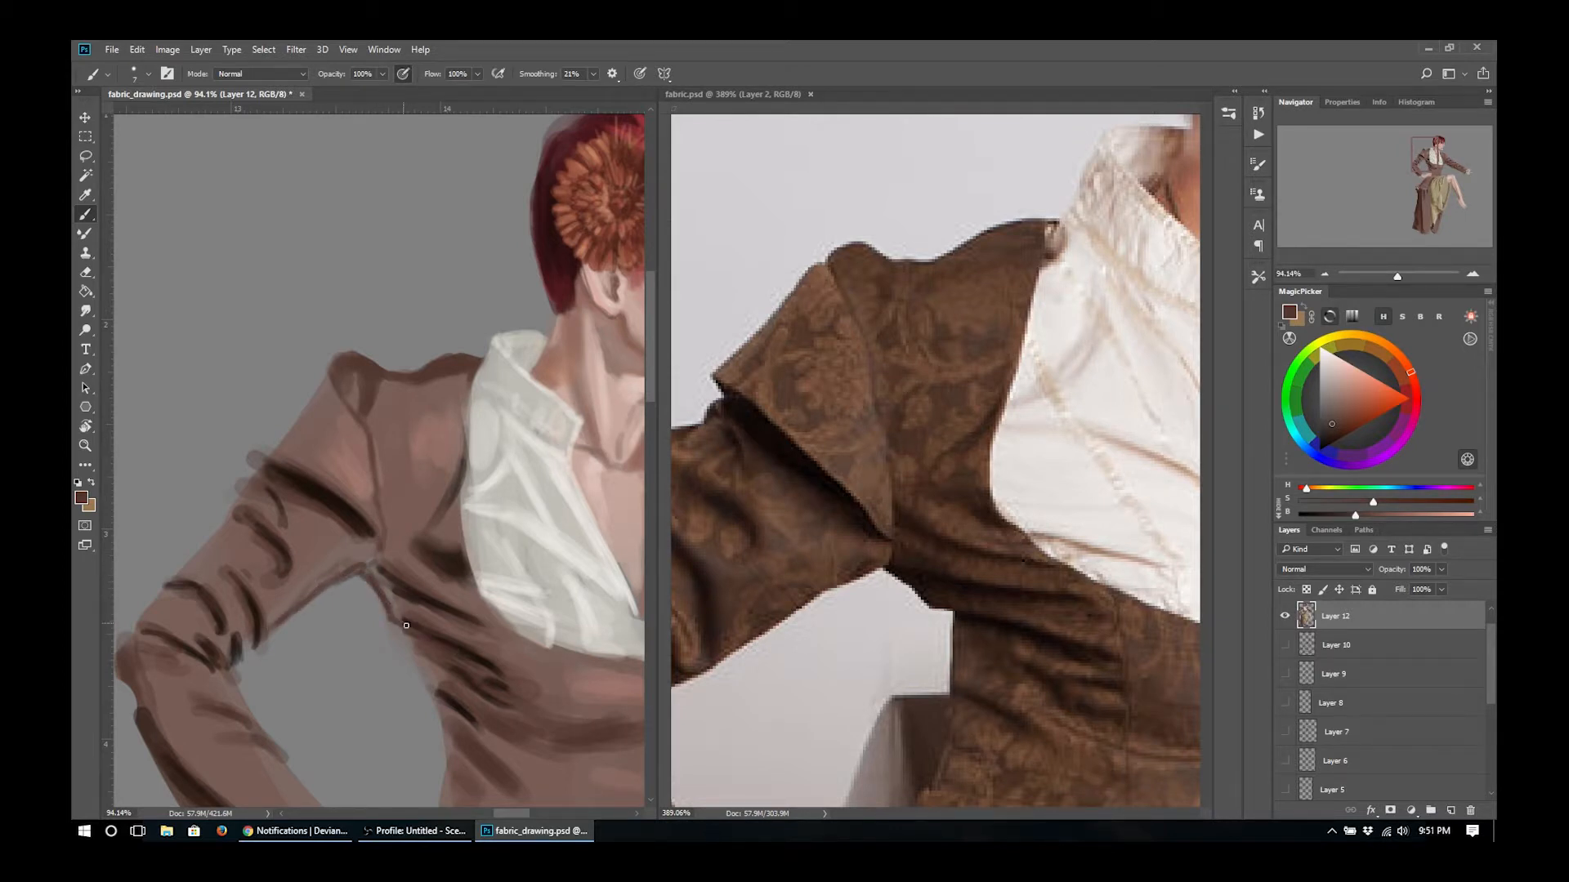
pyautogui.keyDown('alt'); pyautogui.click(411, 596); pyautogui.keyUp('alt')
pyautogui.moveTo(425, 609); pyautogui.dragTo(387, 596)
pyautogui.press(']')
pyautogui.moveTo(375, 579)
pyautogui.mouseDown()
pyautogui.moveTo(399, 619)
pyautogui.moveTo(424, 609)
pyautogui.mouseUp()
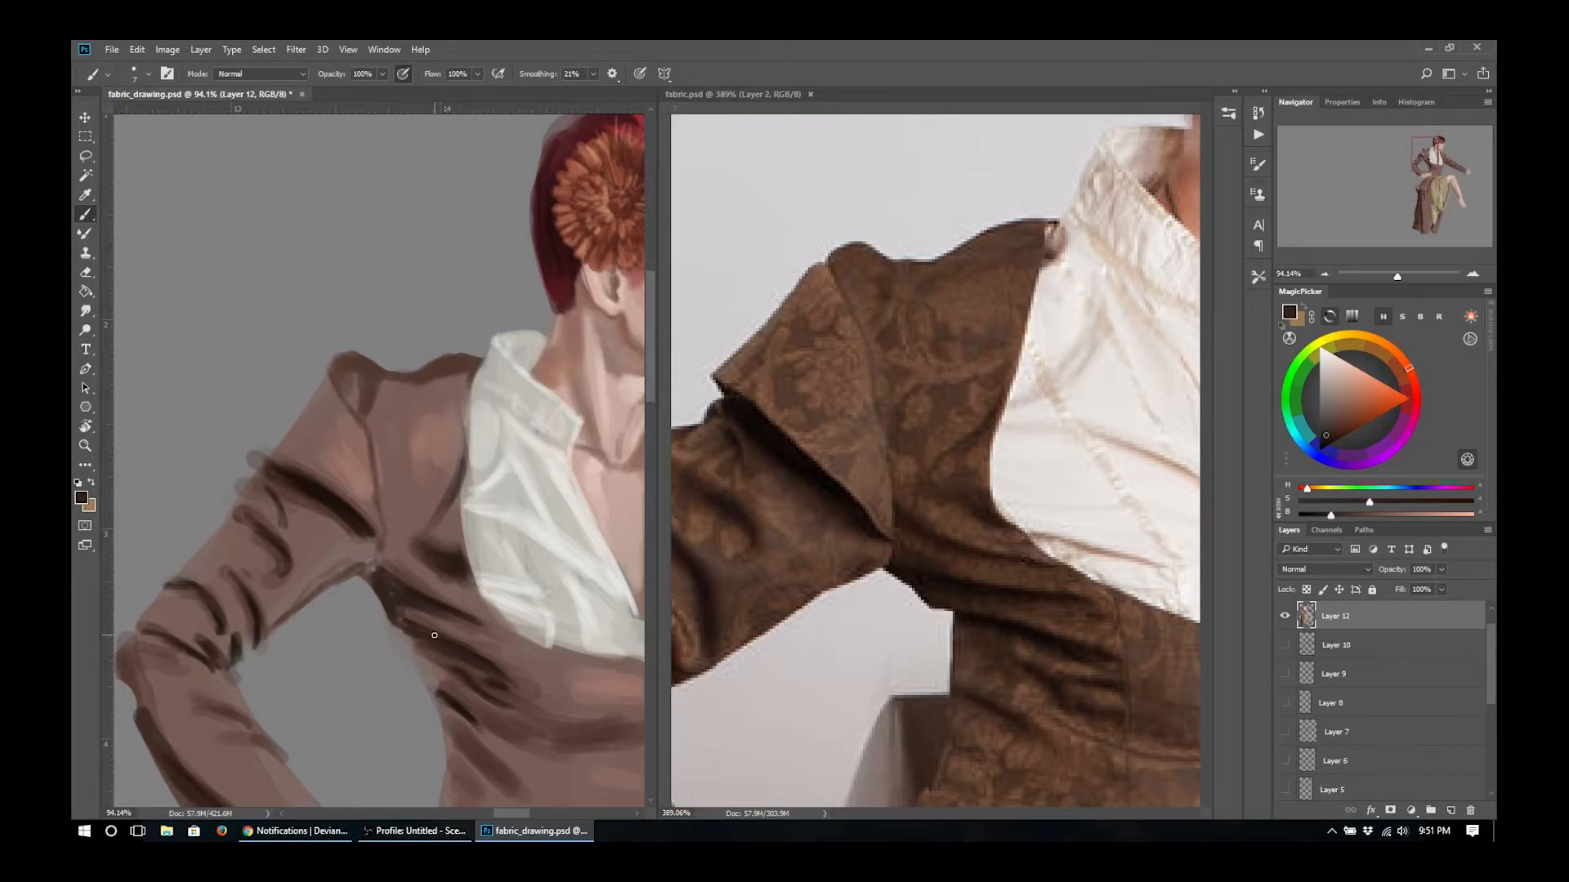
pyautogui.moveTo(378, 559); pyautogui.dragTo(467, 599)
pyautogui.moveTo(376, 459); pyautogui.dragTo(379, 553)
pyautogui.moveTo(461, 449)
pyautogui.mouseDown()
pyautogui.moveTo(425, 526)
pyautogui.moveTo(446, 458)
pyautogui.moveTo(396, 456)
pyautogui.mouseUp()
# - Blend the jacket's shoulder panel and upper sleeve with sampled browns using a much larger brush
pyautogui.press(']')
pyautogui.press(']')
pyautogui.press(']')
pyautogui.press(']')
pyautogui.press(']')
pyautogui.press(']')
pyautogui.press(']')
pyautogui.keyDown('alt'); pyautogui.click(434, 427); pyautogui.keyUp('alt')
pyautogui.keyDown('alt'); pyautogui.click(442, 368); pyautogui.keyUp('alt')
pyautogui.moveTo(462, 386)
pyautogui.mouseDown()
pyautogui.moveTo(389, 384)
pyautogui.moveTo(398, 392)
pyautogui.moveTo(298, 427)
pyautogui.moveTo(268, 459)
pyautogui.mouseUp()
# - Refine the outer edge of the shoulder cap with a sampled brown and a smaller brush
pyautogui.keyDown('alt'); pyautogui.click(359, 380); pyautogui.keyUp('alt')
pyautogui.press('[')
pyautogui.press('[')
pyautogui.press('[')
pyautogui.moveTo(324, 373)
pyautogui.mouseDown()
pyautogui.moveTo(264, 452)
pyautogui.moveTo(412, 336)
pyautogui.mouseUp()
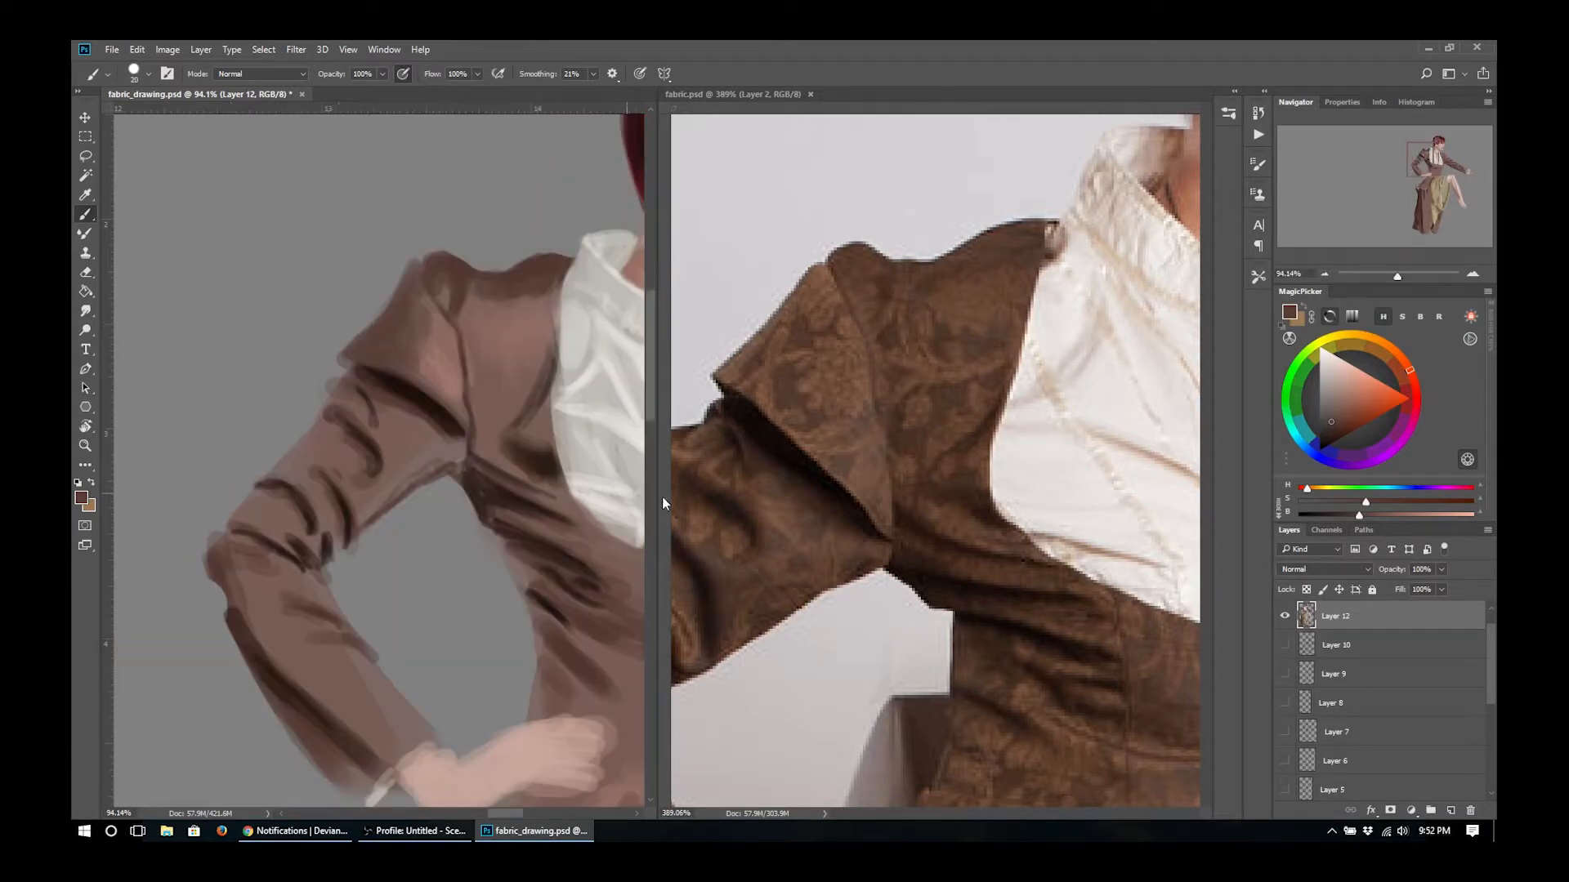
# - Shade the folds of the upper sleeve between the shoulder flap and the elbow with sampled dark browns, following the reference
pyautogui.moveTo(735, 531); pyautogui.dragTo(1022, 319)
pyautogui.keyDown('alt'); pyautogui.click(394, 390); pyautogui.keyUp('alt')
pyautogui.click(394, 397)
pyautogui.moveTo(359, 444); pyautogui.dragTo(363, 481)
pyautogui.press('[')
pyautogui.press('[')
pyautogui.moveTo(289, 493)
pyautogui.mouseDown()
pyautogui.moveTo(302, 534)
pyautogui.moveTo(331, 490)
pyautogui.mouseUp()
pyautogui.moveTo(455, 461); pyautogui.dragTo(399, 503)
pyautogui.moveTo(343, 557); pyautogui.dragTo(315, 533)
pyautogui.keyDown('alt'); pyautogui.click(324, 516); pyautogui.keyUp('alt')
pyautogui.keyDown('alt'); pyautogui.click(267, 576); pyautogui.keyUp('alt')
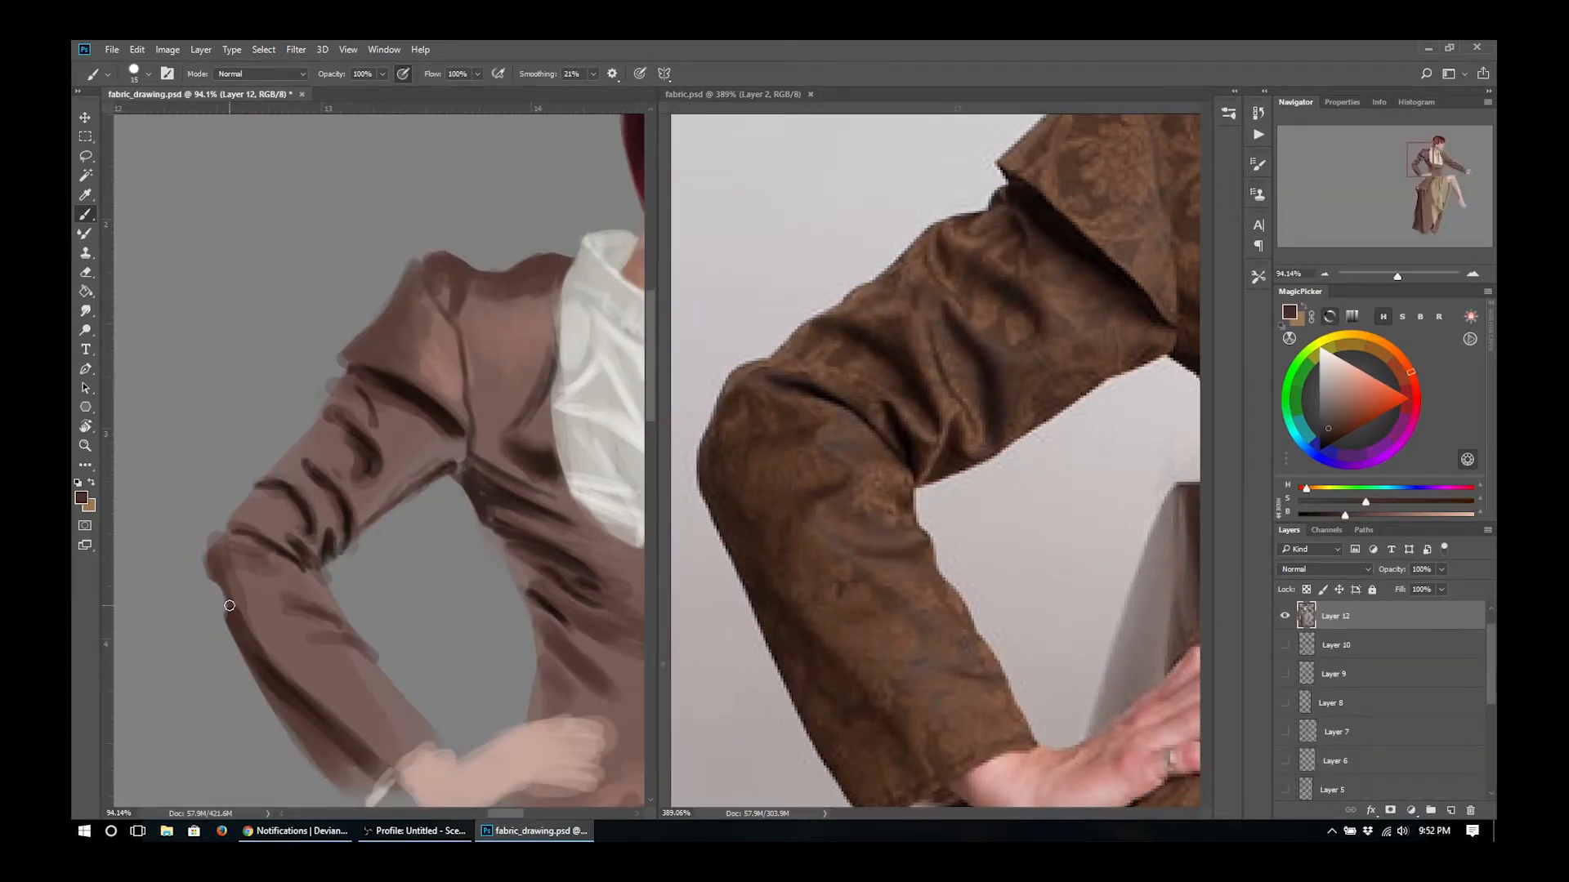
# - Darken the outer contour of the elbow and strengthen the sleeve folds above it, enlarging the brush
pyautogui.moveTo(214, 564); pyautogui.dragTo(232, 620)
pyautogui.press(']')
pyautogui.press(']')
pyautogui.moveTo(215, 554); pyautogui.dragTo(258, 492)
pyautogui.moveTo(252, 495)
pyautogui.mouseDown()
pyautogui.moveTo(314, 480)
pyautogui.moveTo(340, 514)
pyautogui.mouseUp()
pyautogui.press(']')
pyautogui.press(']')
pyautogui.moveTo(357, 396)
pyautogui.mouseDown()
pyautogui.moveTo(370, 423)
pyautogui.moveTo(439, 406)
pyautogui.moveTo(445, 426)
pyautogui.moveTo(432, 411)
pyautogui.mouseUp()
# - Blend the upper sleeve folds with sampled mid and dark browns using a smaller brush
pyautogui.keyDown('alt'); pyautogui.click(413, 387); pyautogui.keyUp('alt')
pyautogui.keyDown('alt'); pyautogui.click(431, 406); pyautogui.keyUp('alt')
pyautogui.keyDown('alt'); pyautogui.click(449, 409); pyautogui.keyUp('alt')
pyautogui.press('[')
pyautogui.press('[')
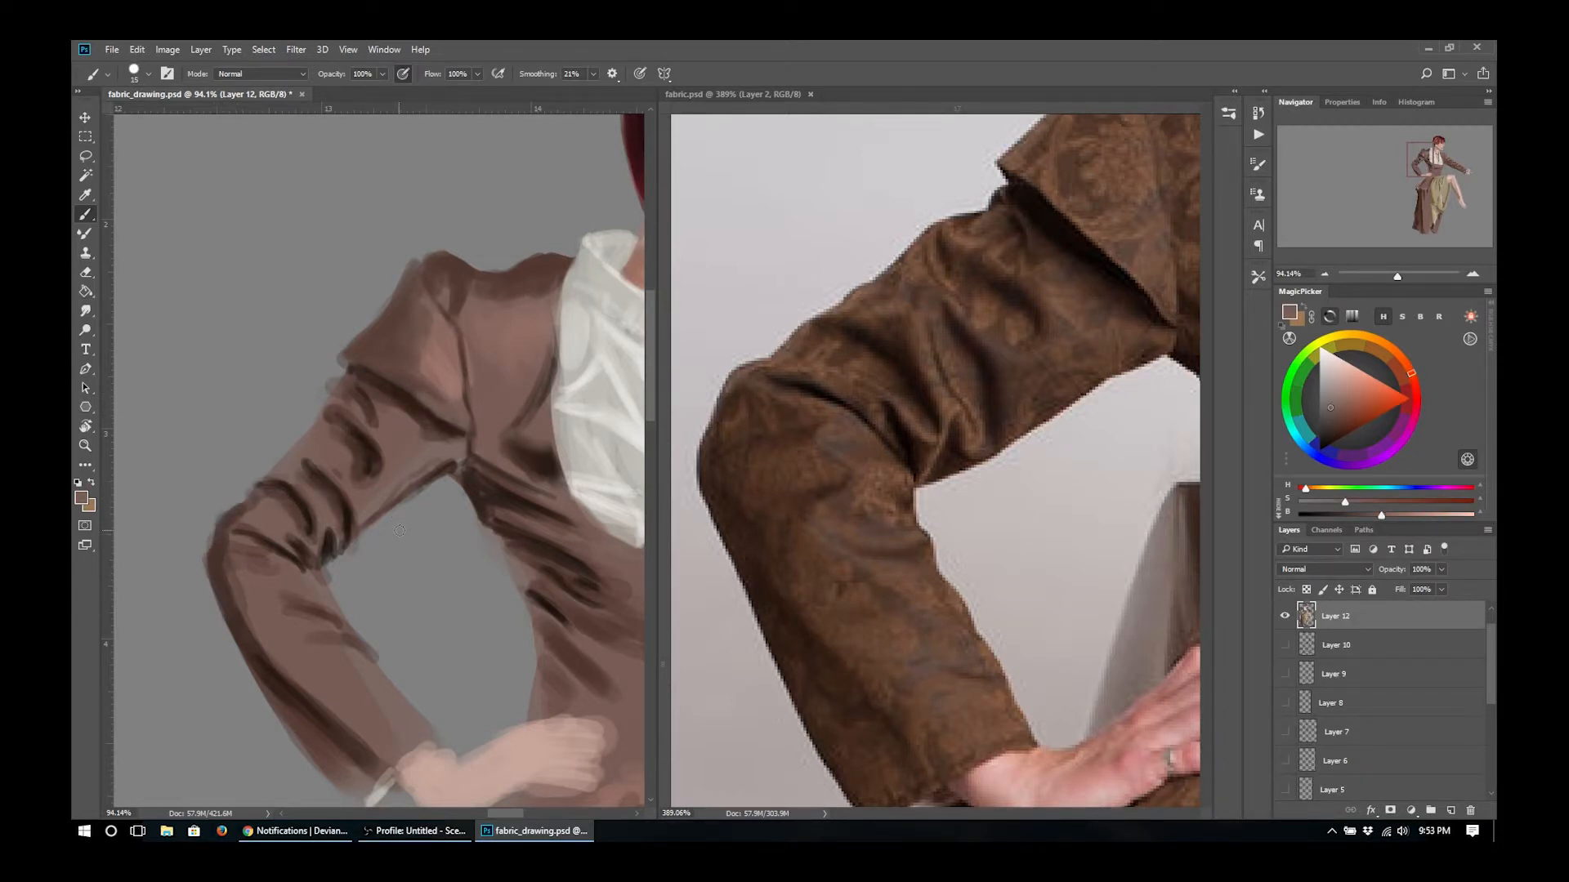
pyautogui.keyDown('alt'); pyautogui.click(407, 444); pyautogui.keyUp('alt')
pyautogui.keyDown('alt'); pyautogui.click(344, 501); pyautogui.keyUp('alt')
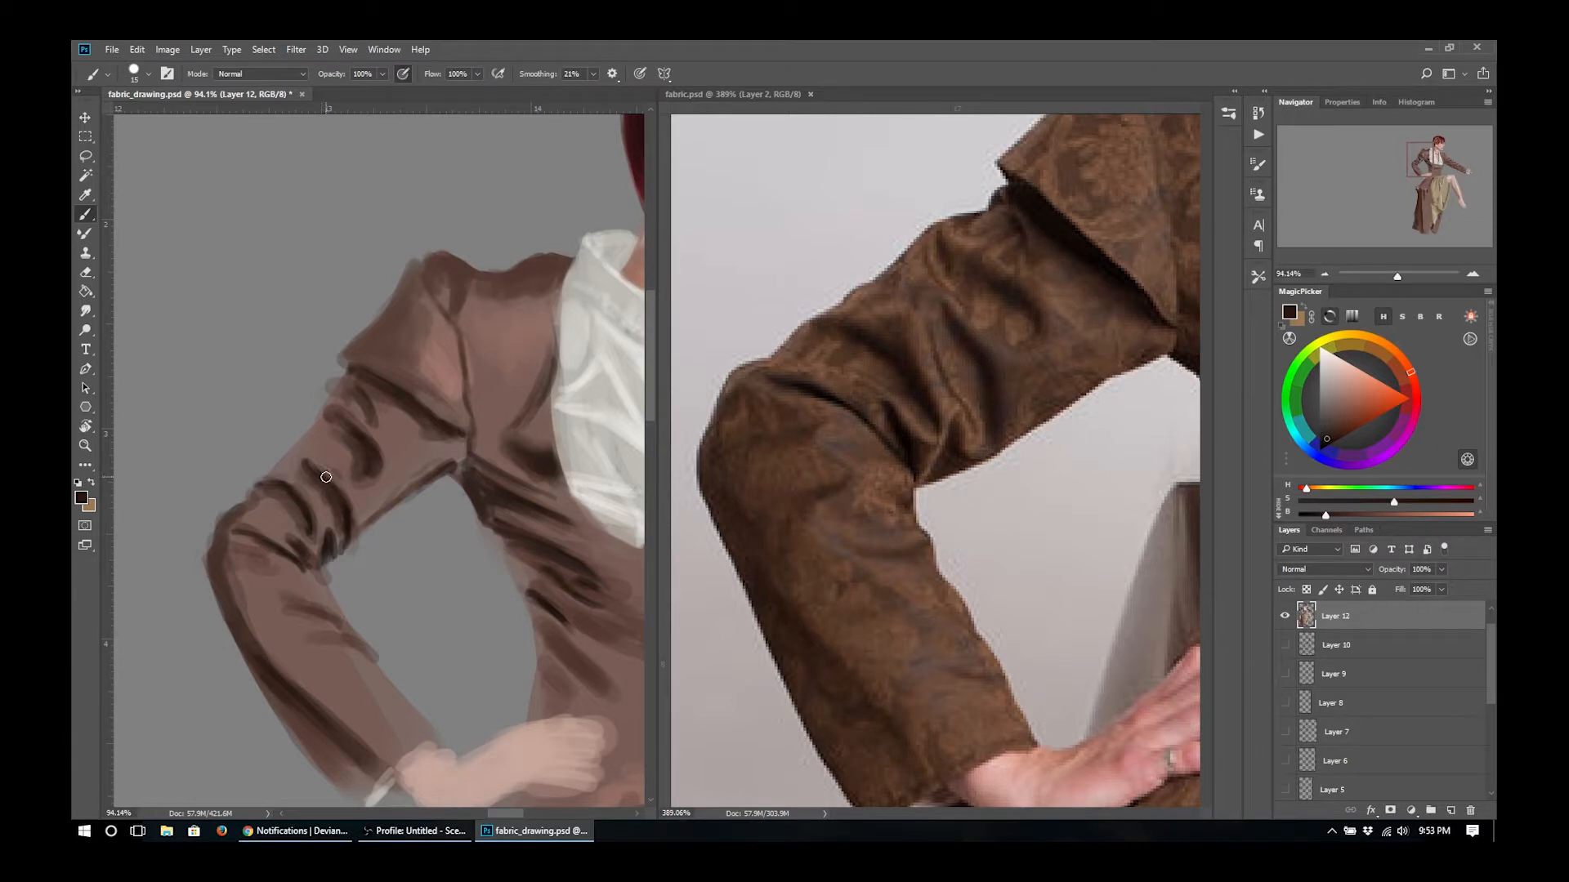
pyautogui.keyDown('alt'); pyautogui.click(276, 472); pyautogui.keyUp('alt')
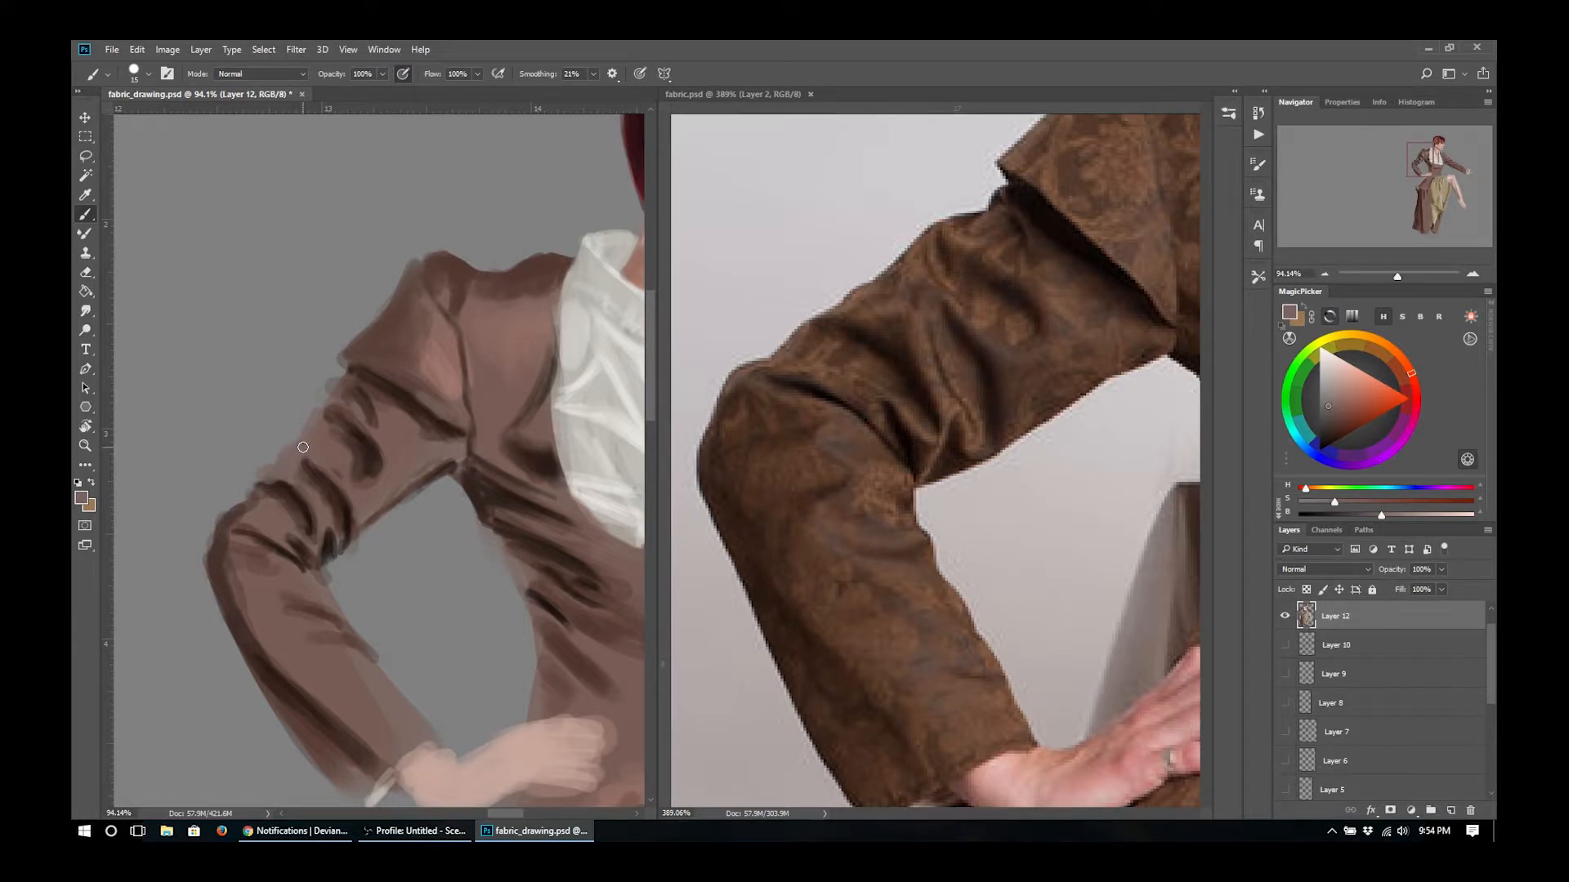
# - Paint the dark creases inside the bent elbow and along the back of the forearm with sampled browns
pyautogui.keyDown('alt'); pyautogui.click(315, 562); pyautogui.keyUp('alt')
pyautogui.press('[')
pyautogui.moveTo(279, 585)
pyautogui.mouseDown()
pyautogui.moveTo(297, 611)
pyautogui.moveTo(270, 598)
pyautogui.mouseUp()
pyautogui.keyDown('alt'); pyautogui.click(303, 601); pyautogui.keyUp('alt')
pyautogui.keyDown('alt'); pyautogui.click(309, 562); pyautogui.keyUp('alt')
pyautogui.moveTo(291, 576)
pyautogui.mouseDown()
pyautogui.moveTo(272, 588)
pyautogui.moveTo(257, 554)
pyautogui.mouseUp()
pyautogui.moveTo(300, 611)
pyautogui.mouseDown()
pyautogui.moveTo(266, 599)
pyautogui.moveTo(247, 645)
pyautogui.mouseUp()
pyautogui.moveTo(247, 621)
pyautogui.mouseDown()
pyautogui.moveTo(295, 683)
pyautogui.moveTo(266, 685)
pyautogui.mouseUp()
pyautogui.moveTo(244, 619)
pyautogui.mouseDown()
pyautogui.moveTo(217, 567)
pyautogui.moveTo(259, 556)
pyautogui.mouseUp()
pyautogui.keyDown('alt'); pyautogui.click(282, 572); pyautogui.keyUp('alt')
# - Smooth the lower forearm sleeve near the cuff with a sampled brown and a larger brush
pyautogui.moveTo(352, 576)
pyautogui.mouseDown()
pyautogui.moveTo(320, 571)
pyautogui.moveTo(263, 400)
pyautogui.mouseUp()
pyautogui.press(']')
pyautogui.press(']')
pyautogui.press(']')
pyautogui.press(']')
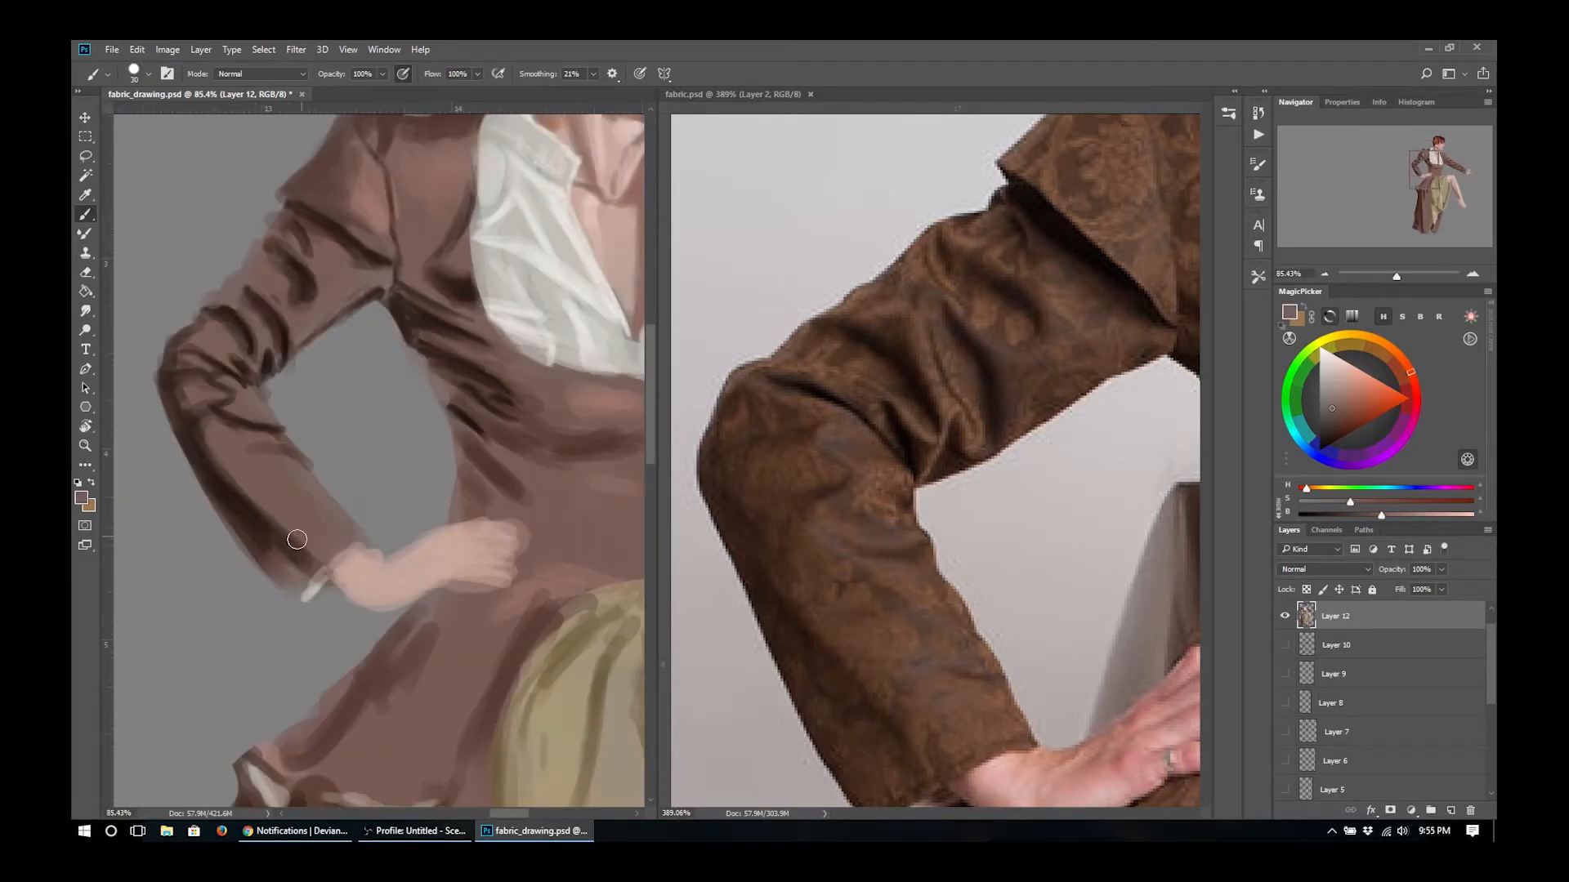
pyautogui.keyDown('alt'); pyautogui.click(297, 542); pyautogui.keyUp('alt')
pyautogui.moveTo(302, 559)
pyautogui.mouseDown()
pyautogui.moveTo(289, 577)
pyautogui.moveTo(303, 557)
pyautogui.mouseUp()
pyautogui.keyDown('alt'); pyautogui.click(284, 567); pyautogui.keyUp('alt')
# - Add dark fold strokes and crisp edges to the sleeve near the wrist with a much smaller brush
pyautogui.press('[')
pyautogui.press('[')
pyautogui.press('[')
pyautogui.press('[')
pyautogui.press('[')
pyautogui.press('[')
pyautogui.moveTo(286, 493); pyautogui.dragTo(338, 509)
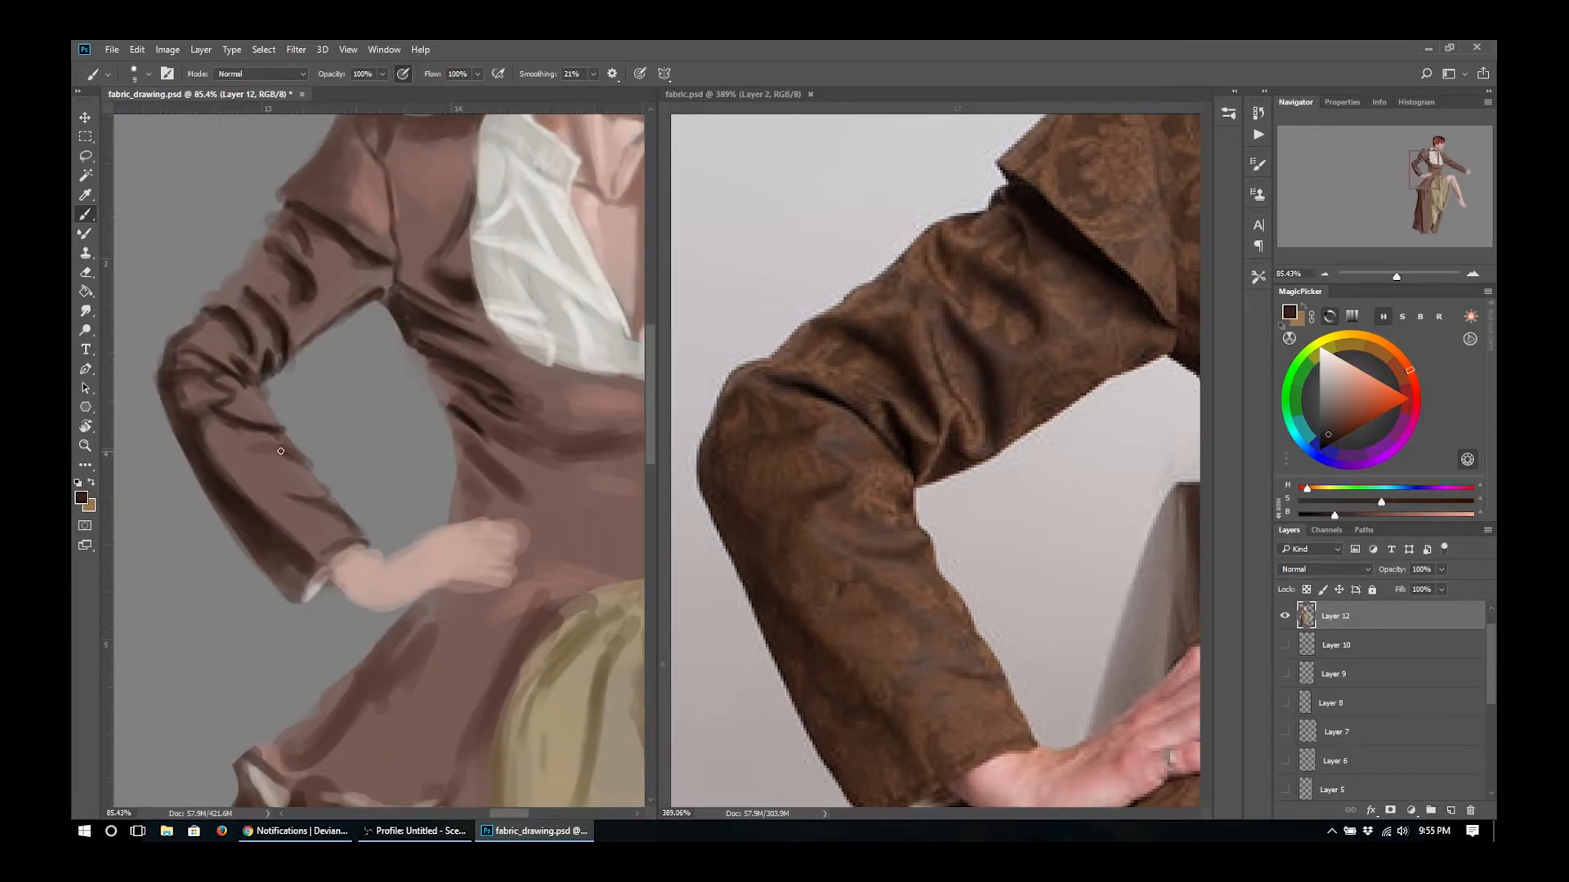
# - Refine the forearm creases and the inner edge of the sleeve below the elbow with sampled browns
pyautogui.keyDown('alt'); pyautogui.click(259, 441); pyautogui.keyUp('alt')
pyautogui.moveTo(280, 451)
pyautogui.mouseDown()
pyautogui.moveTo(252, 446)
pyautogui.moveTo(293, 441)
pyautogui.mouseUp()
pyautogui.keyDown('alt'); pyautogui.click(264, 363); pyautogui.keyUp('alt')
pyautogui.keyDown('alt'); pyautogui.click(256, 413); pyautogui.keyUp('alt')
pyautogui.press(']')
pyautogui.press(']')
pyautogui.moveTo(260, 391); pyautogui.dragTo(263, 406)
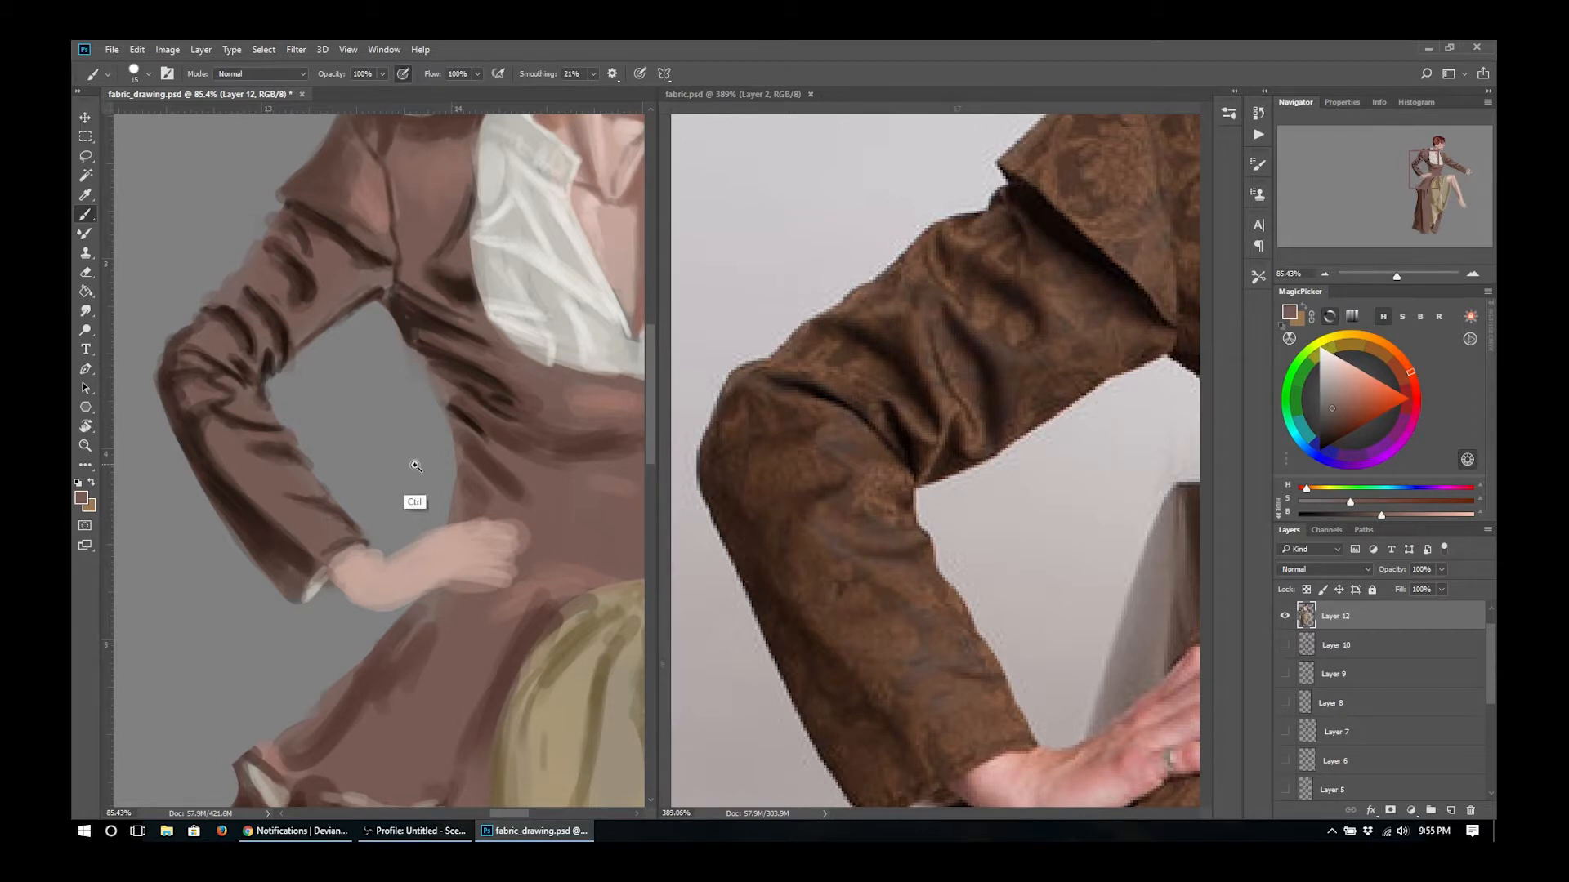
# - Soften the outer edge of the upper sleeve with a sampled brown and a slightly larger brush
pyautogui.moveTo(415, 466)
pyautogui.mouseDown()
pyautogui.moveTo(353, 403)
pyautogui.moveTo(441, 437)
pyautogui.mouseUp()
pyautogui.keyDown('alt'); pyautogui.click(341, 326); pyautogui.keyUp('alt')
pyautogui.press(']')
pyautogui.moveTo(320, 376)
pyautogui.mouseDown()
pyautogui.moveTo(287, 403)
pyautogui.moveTo(273, 434)
pyautogui.mouseUp()
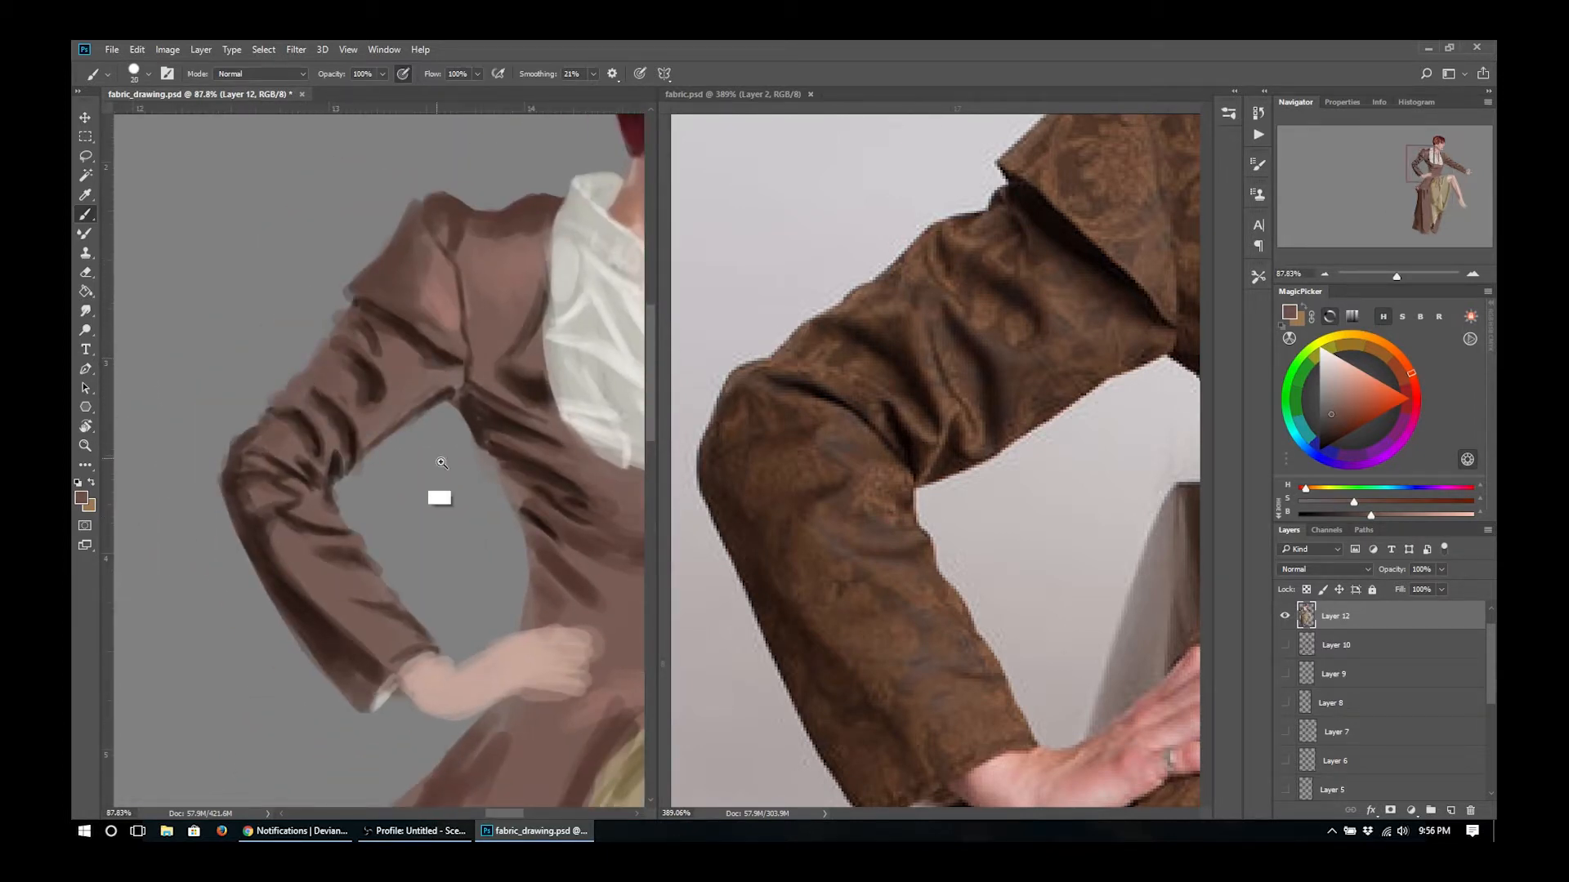
pyautogui.hotkey('ctrl', '0')
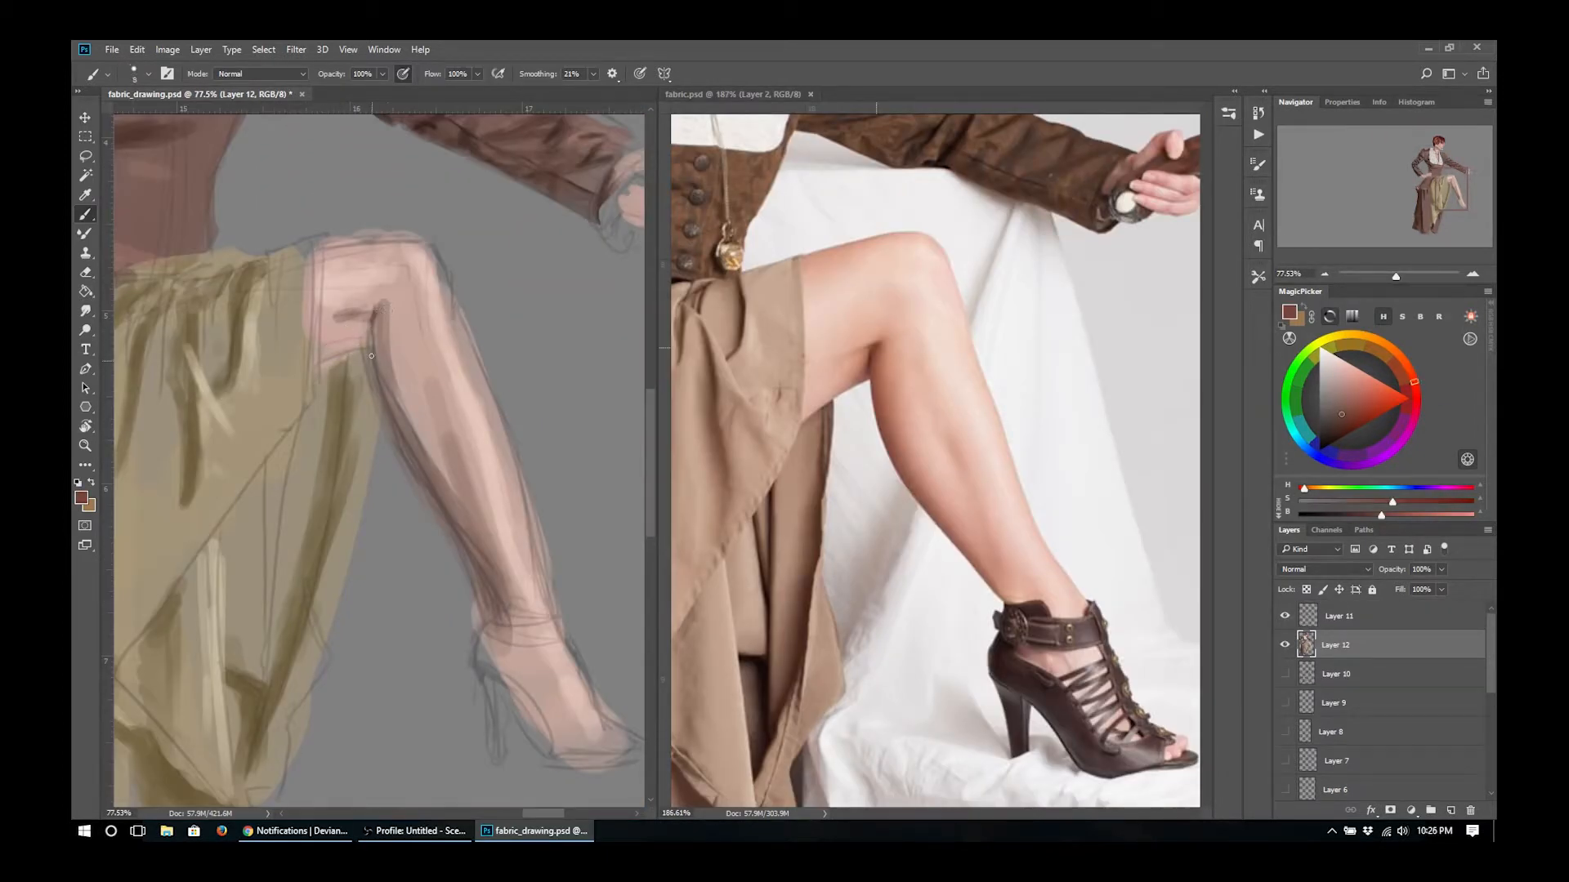
# - Darken the back of the bent knee and upper calf with a reddish brown, blending with a larger brush
pyautogui.moveTo(375, 322); pyautogui.dragTo(379, 410)
pyautogui.keyDown('alt'); pyautogui.click(390, 384); pyautogui.keyUp('alt')
pyautogui.press(']')
pyautogui.press(']')
pyautogui.press(']')
pyautogui.press(']')
# - Fill out and lighten the top of the knee with a sampled light skin tone
pyautogui.keyDown('alt'); pyautogui.click(417, 262); pyautogui.keyUp('alt')
pyautogui.moveTo(429, 250); pyautogui.dragTo(446, 288)
pyautogui.moveTo(392, 243)
pyautogui.mouseDown()
pyautogui.moveTo(337, 246)
pyautogui.moveTo(417, 233)
pyautogui.moveTo(436, 295)
pyautogui.mouseUp()
pyautogui.press('e')
pyautogui.press('b')
pyautogui.keyDown('alt'); pyautogui.click(433, 266); pyautogui.keyUp('alt')
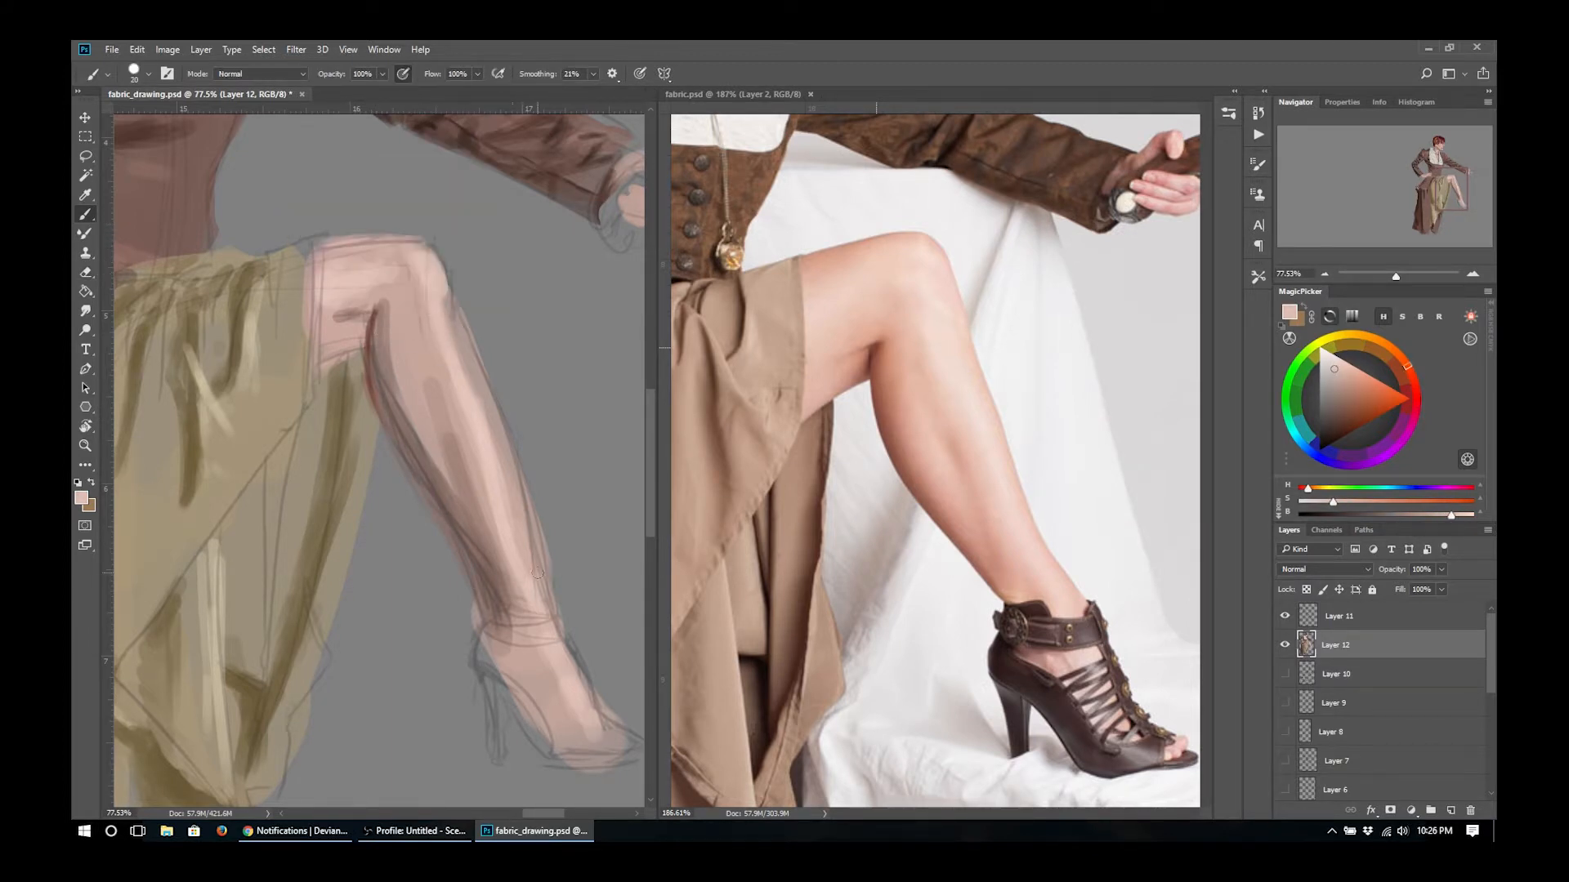
# - Blend sampled skin tones along the instep, front of the knee and shin
pyautogui.keyDown('alt'); pyautogui.click(509, 536); pyautogui.keyUp('alt')
pyautogui.moveTo(581, 664); pyautogui.dragTo(556, 617)
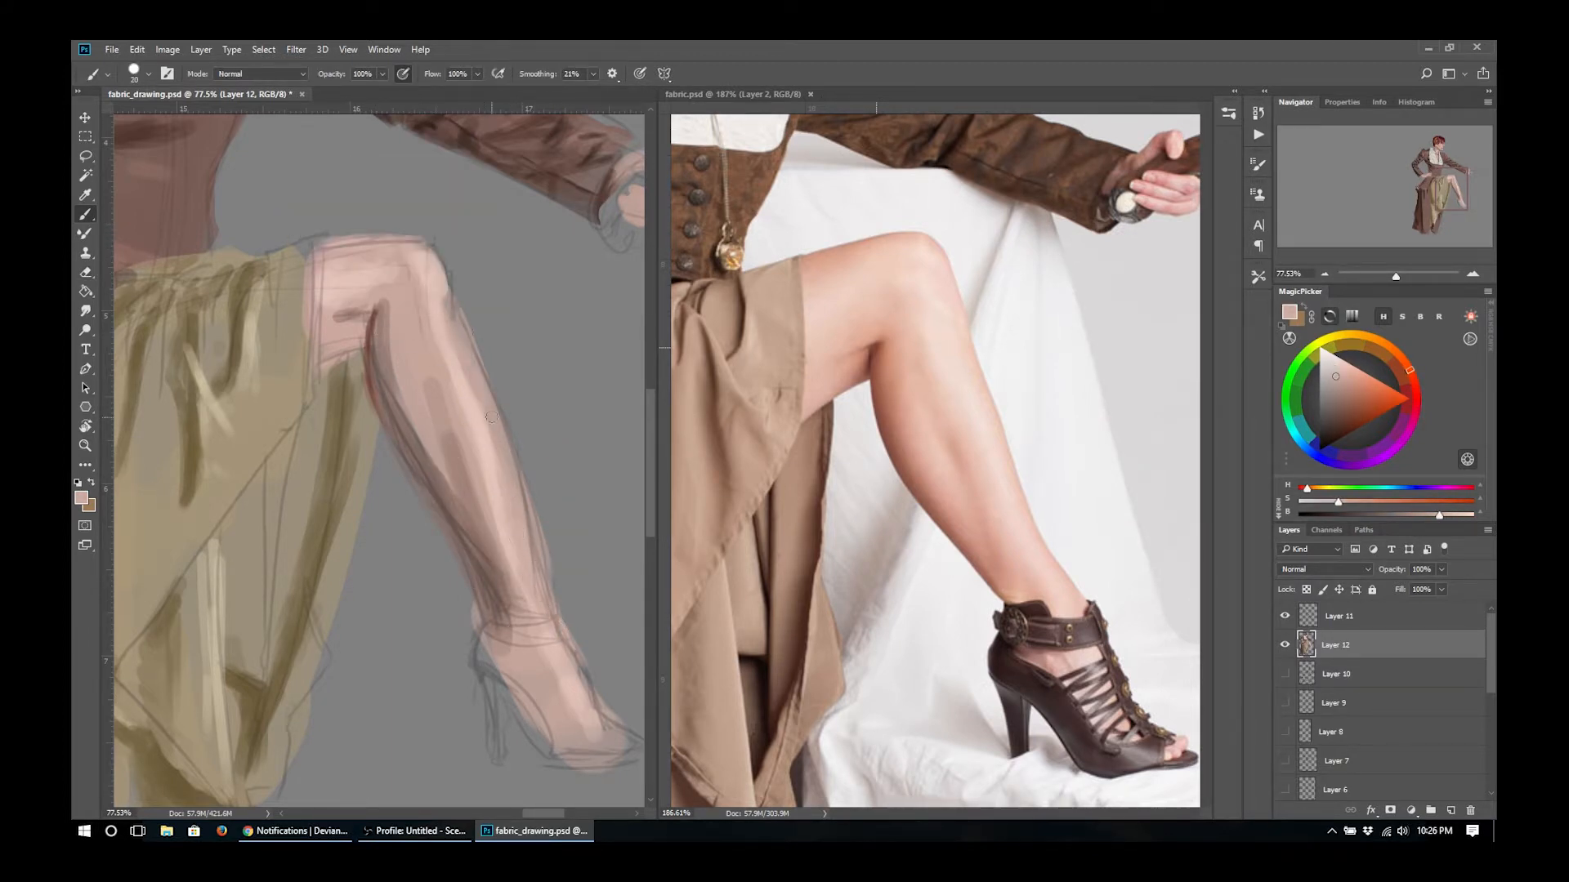
pyautogui.keyDown('alt'); pyautogui.click(426, 265); pyautogui.keyUp('alt')
pyautogui.moveTo(431, 248); pyautogui.dragTo(436, 276)
pyautogui.moveTo(500, 478); pyautogui.dragTo(520, 533)
pyautogui.keyDown('alt'); pyautogui.click(474, 442); pyautogui.keyUp('alt')
pyautogui.moveTo(473, 395); pyautogui.dragTo(483, 428)
# - Shade the calf below the knee with a sampled darker skin tone
pyautogui.keyDown('alt'); pyautogui.click(444, 418); pyautogui.keyUp('alt')
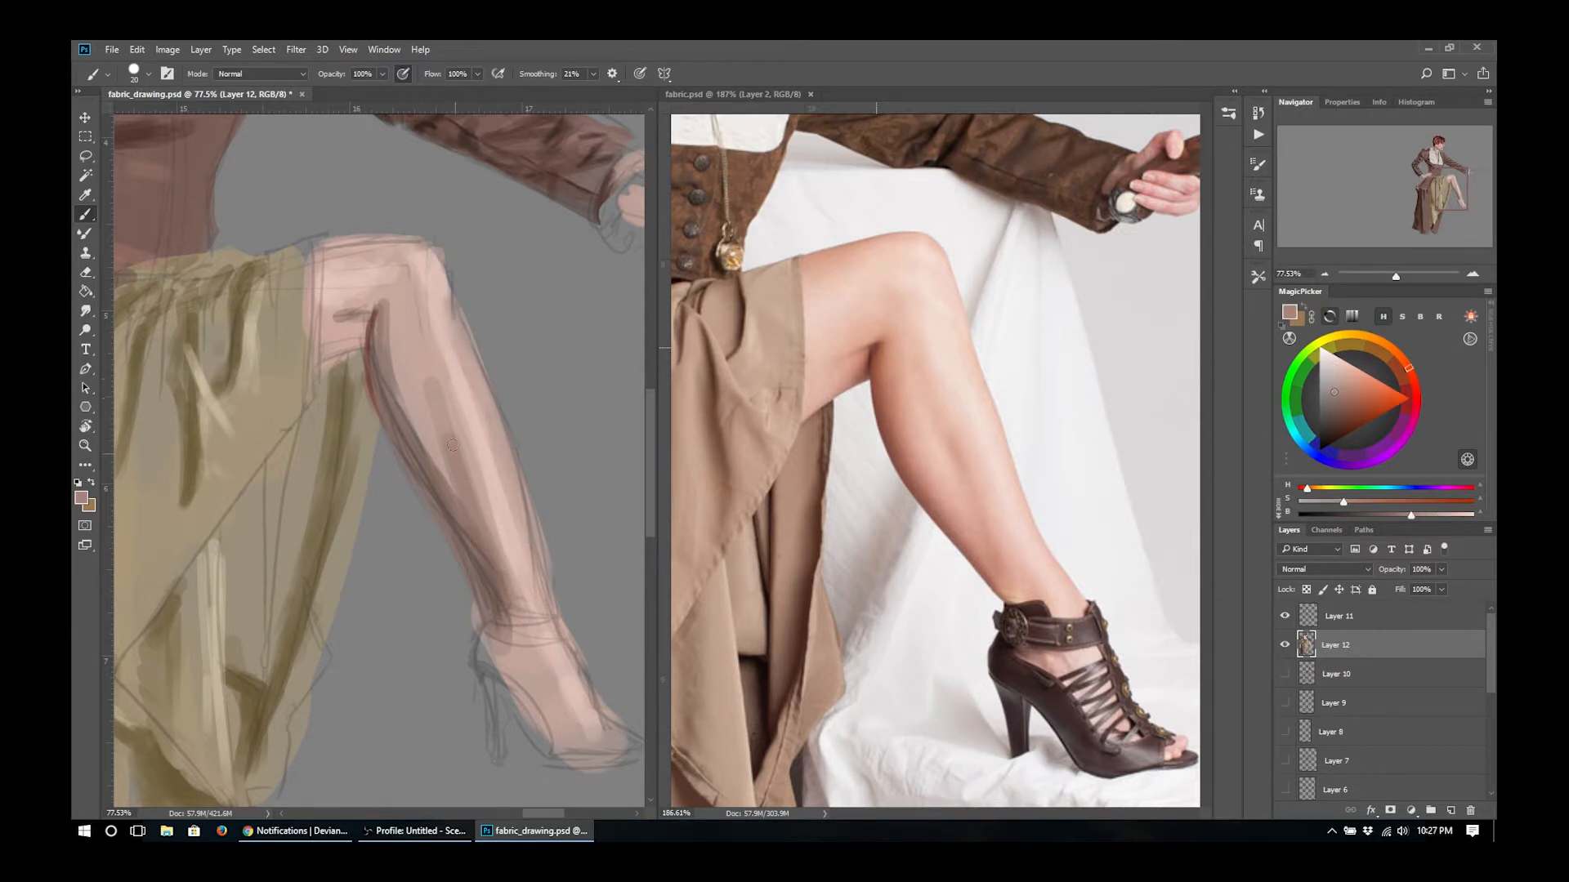
pyautogui.moveTo(407, 323)
pyautogui.mouseDown()
pyautogui.moveTo(440, 414)
pyautogui.moveTo(400, 393)
pyautogui.moveTo(445, 499)
pyautogui.mouseUp()
pyautogui.keyDown('alt'); pyautogui.click(431, 322); pyautogui.keyUp('alt')
# - Outline the knee, shin, calf and thigh in black on a new layer above the painting, using a thin brush
pyautogui.press('e')
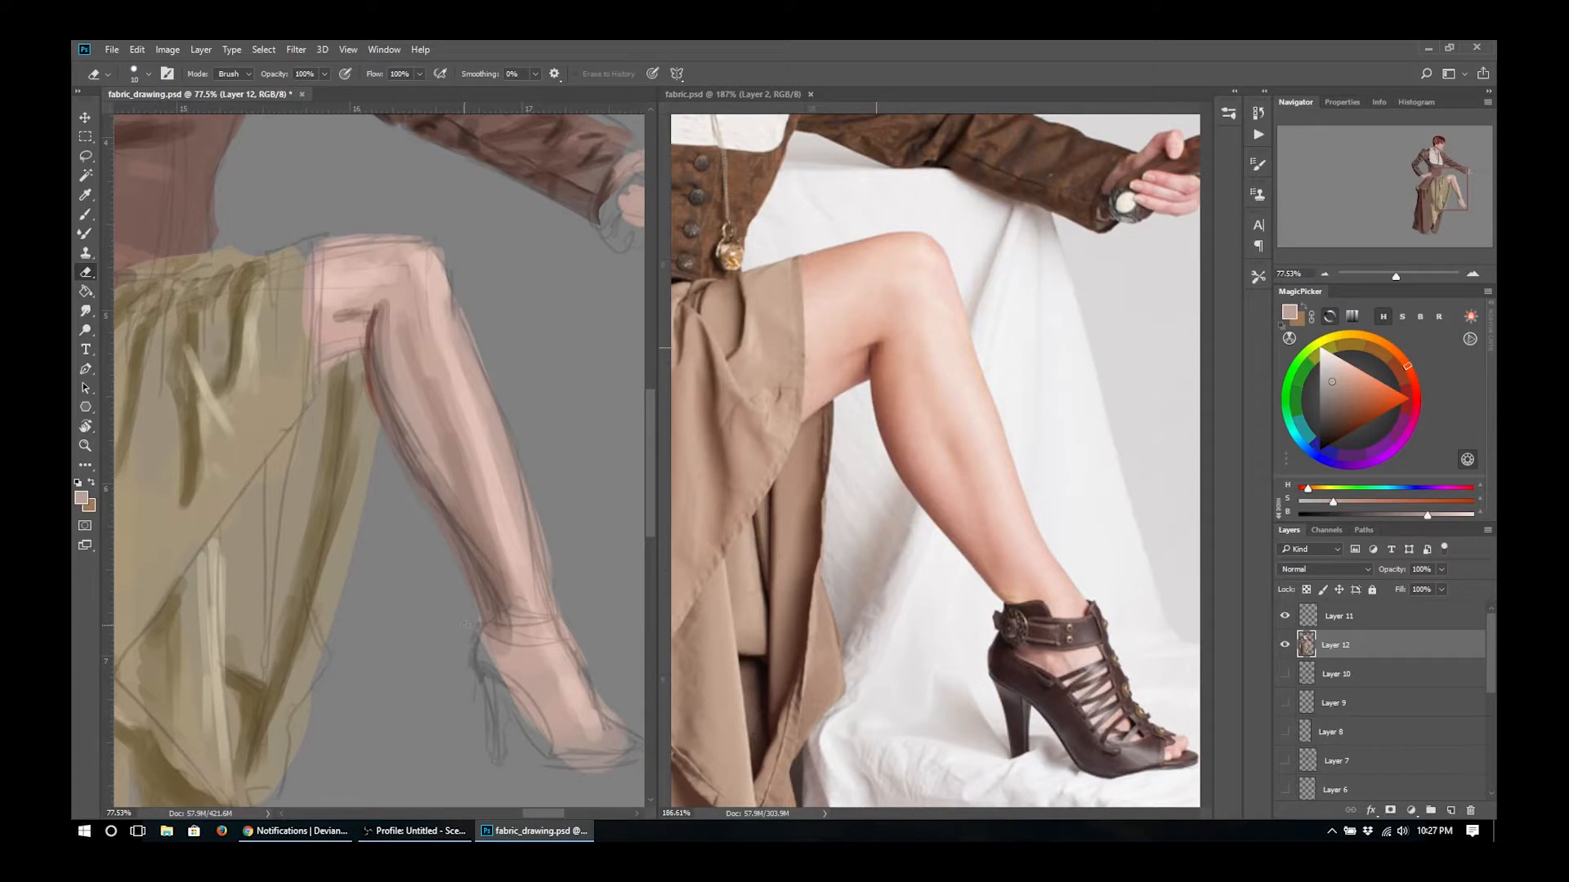
pyautogui.click(1450, 810)
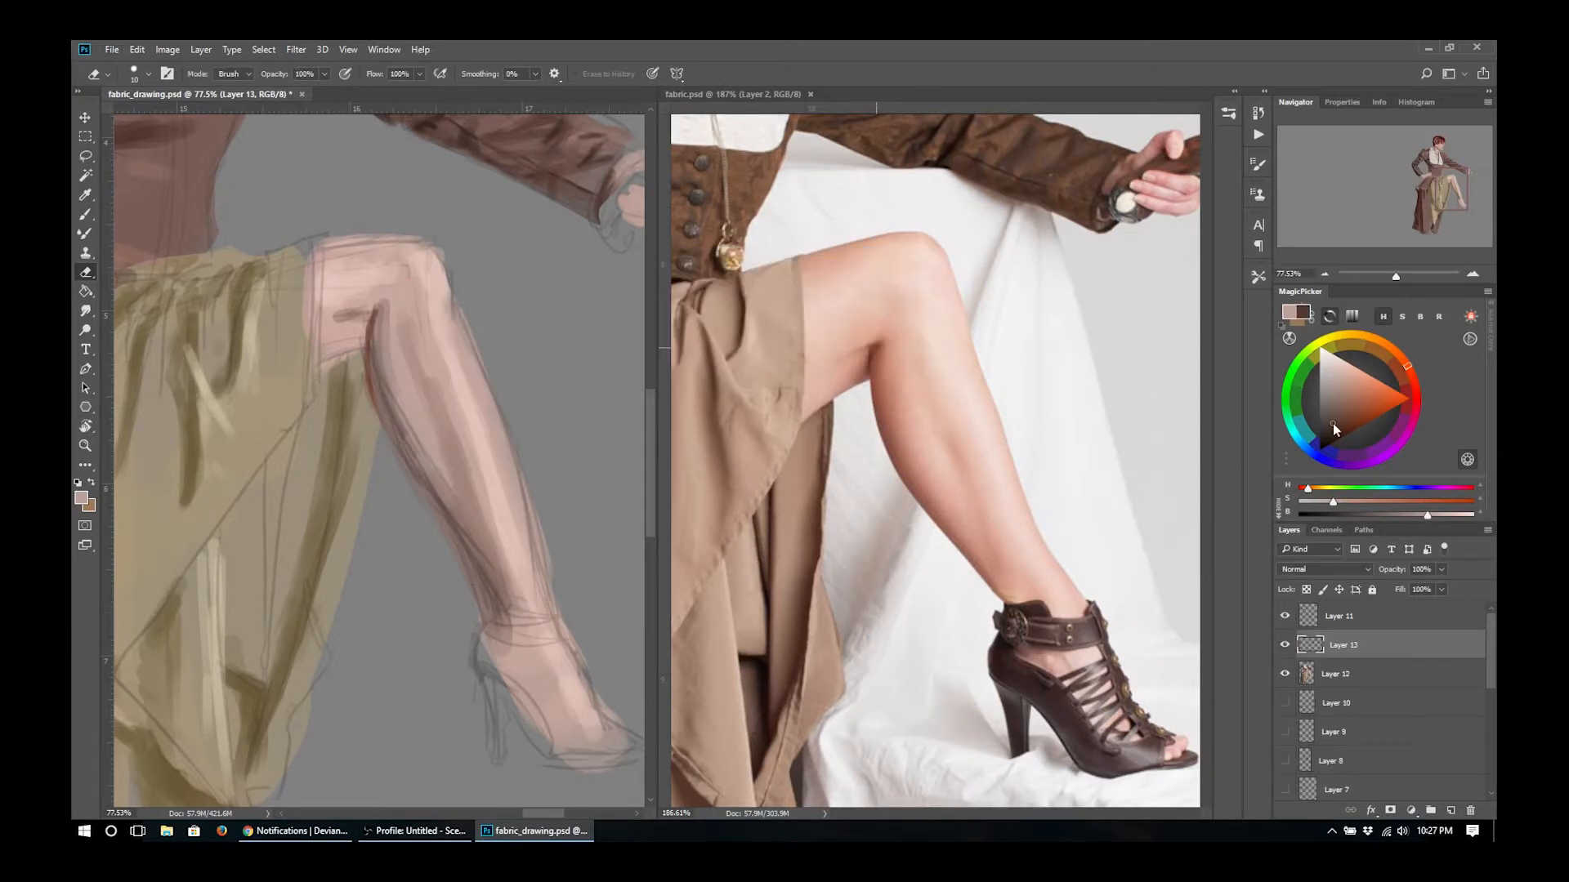
pyautogui.click(1318, 449)
pyautogui.press('[')
pyautogui.press('[')
pyautogui.press('[')
pyautogui.press('b')
pyautogui.moveTo(423, 239)
pyautogui.mouseDown()
pyautogui.moveTo(450, 273)
pyautogui.moveTo(518, 519)
pyautogui.mouseUp()
pyautogui.moveTo(477, 365); pyautogui.dragTo(588, 693)
pyautogui.moveTo(510, 477); pyautogui.dragTo(527, 541)
pyautogui.moveTo(558, 596); pyautogui.dragTo(579, 652)
pyautogui.moveTo(378, 318)
pyautogui.mouseDown()
pyautogui.moveTo(378, 447)
pyautogui.moveTo(493, 619)
pyautogui.mouseUp()
pyautogui.moveTo(389, 459)
pyautogui.mouseDown()
pyautogui.moveTo(361, 363)
pyautogui.moveTo(306, 395)
pyautogui.mouseUp()
pyautogui.moveTo(417, 237); pyautogui.dragTo(323, 246)
# - Lower the opacity of the leg outline layer to 59%
pyautogui.hotkey('alt', ']')
pyautogui.press('e')
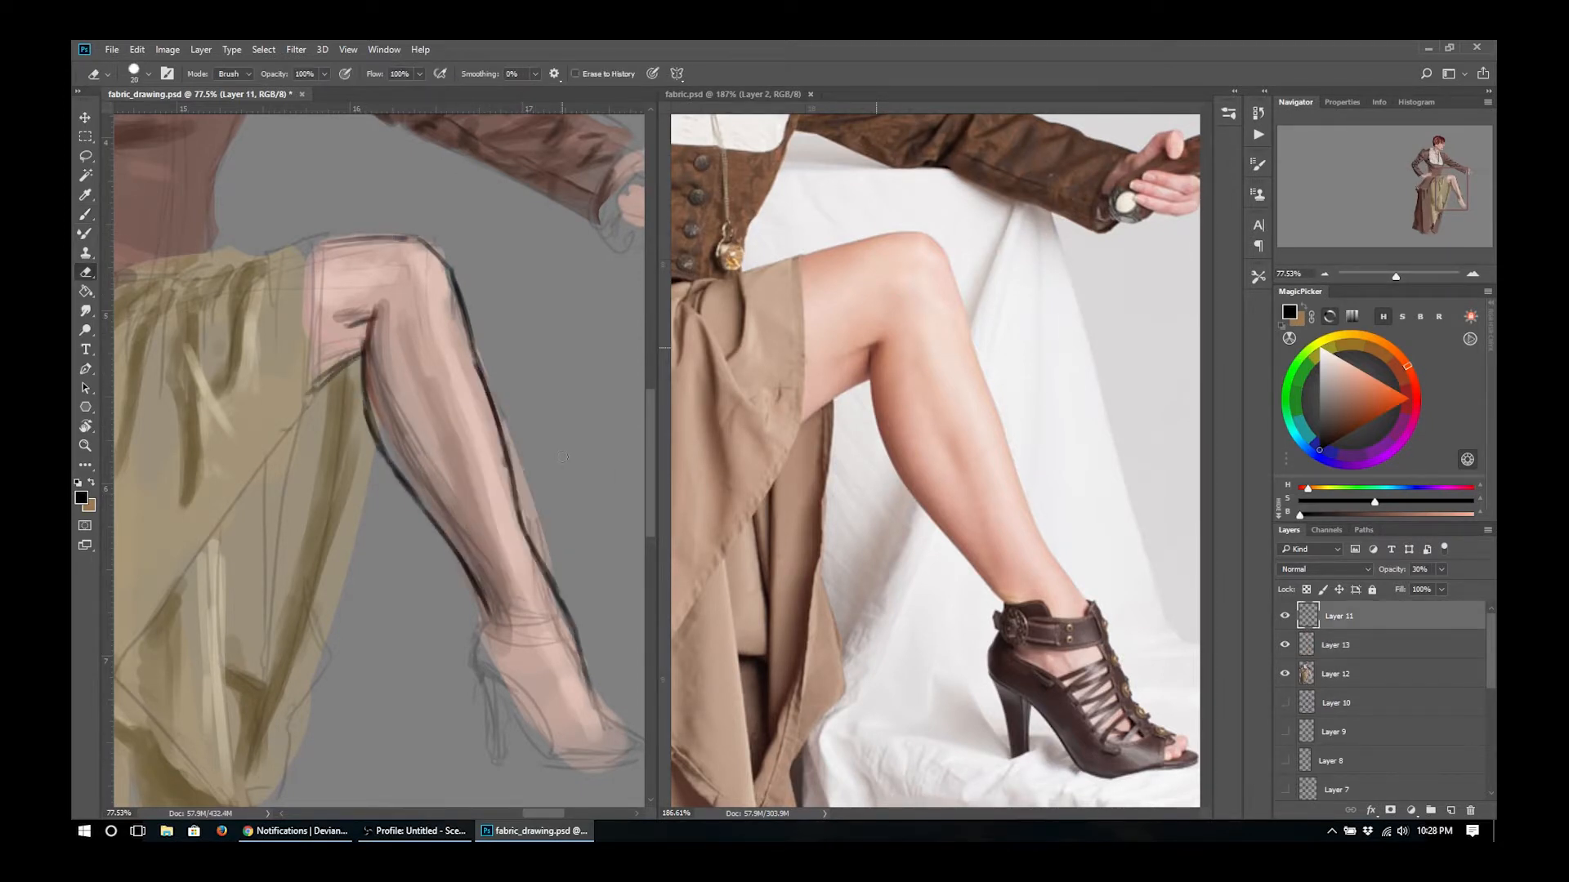
pyautogui.hotkey('alt', '[')
pyautogui.hotkey('alt', '[')
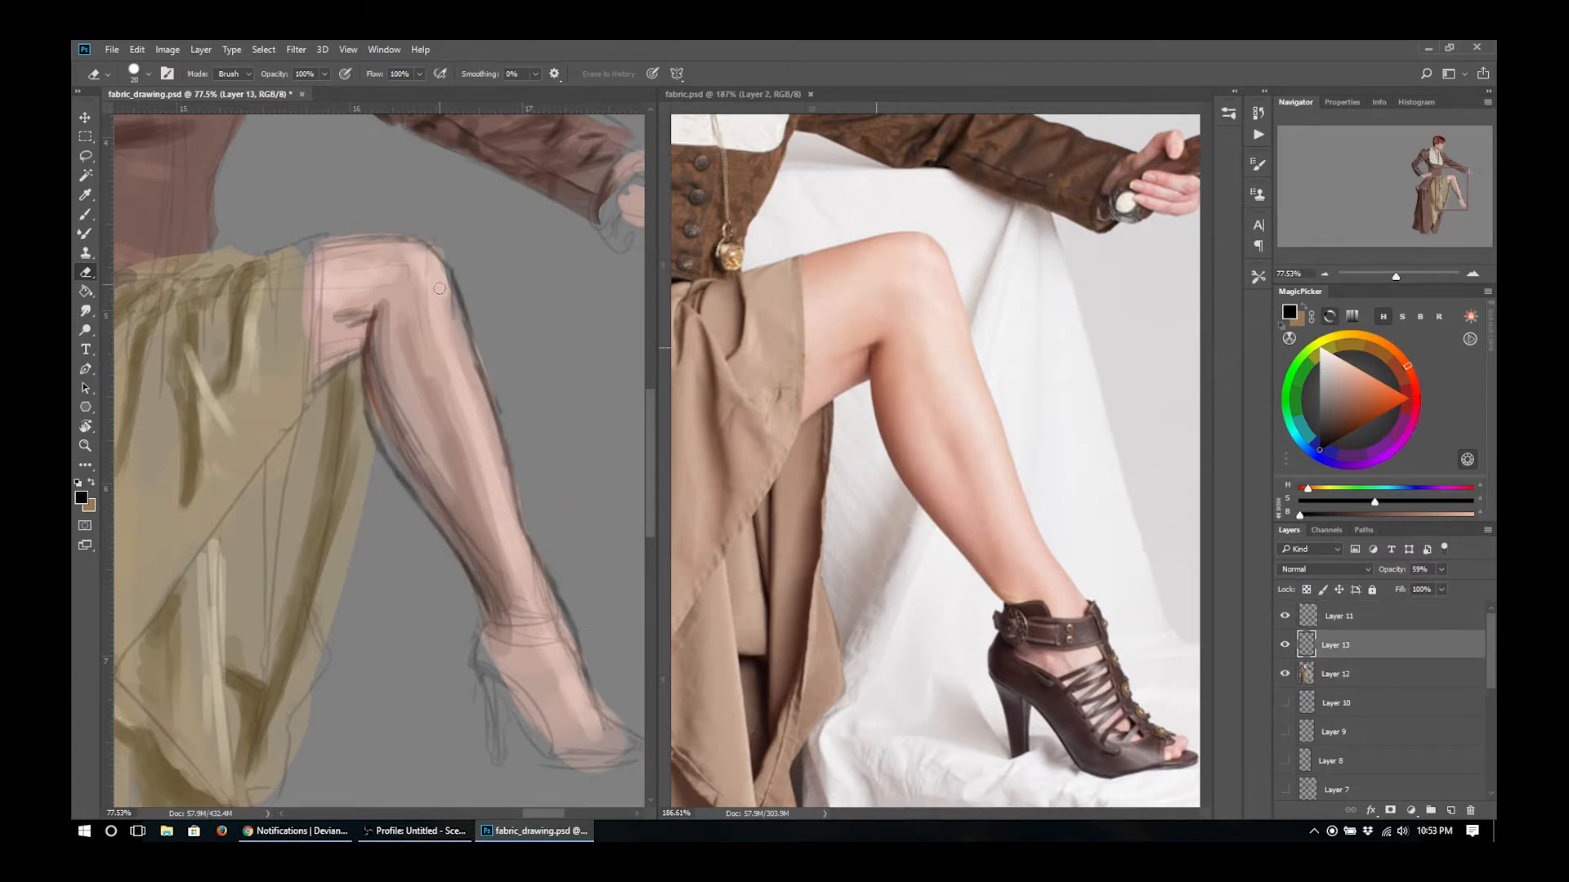
# - Soften the brush to 0% hardness and blend a sampled light skin tone along the shin, thigh edge and calf
pyautogui.press('b')
pyautogui.rightClick(455, 350)
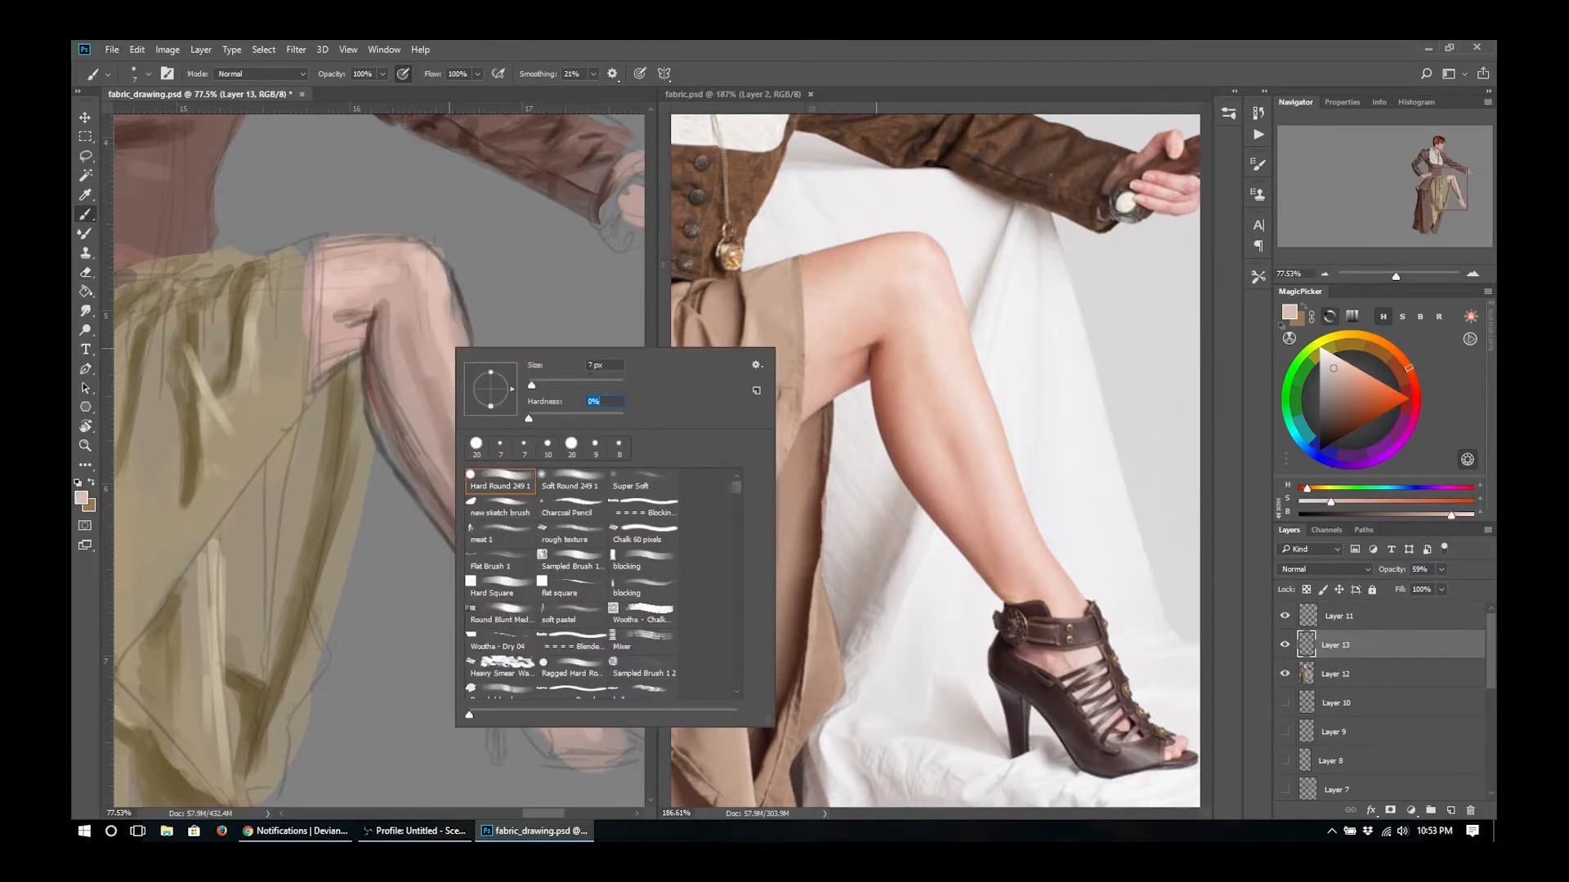
pyautogui.moveTo(585, 382); pyautogui.dragTo(567, 384)
pyautogui.keyDown('alt'); pyautogui.click(428, 273); pyautogui.keyUp('alt')
pyautogui.moveTo(474, 432); pyautogui.dragTo(492, 494)
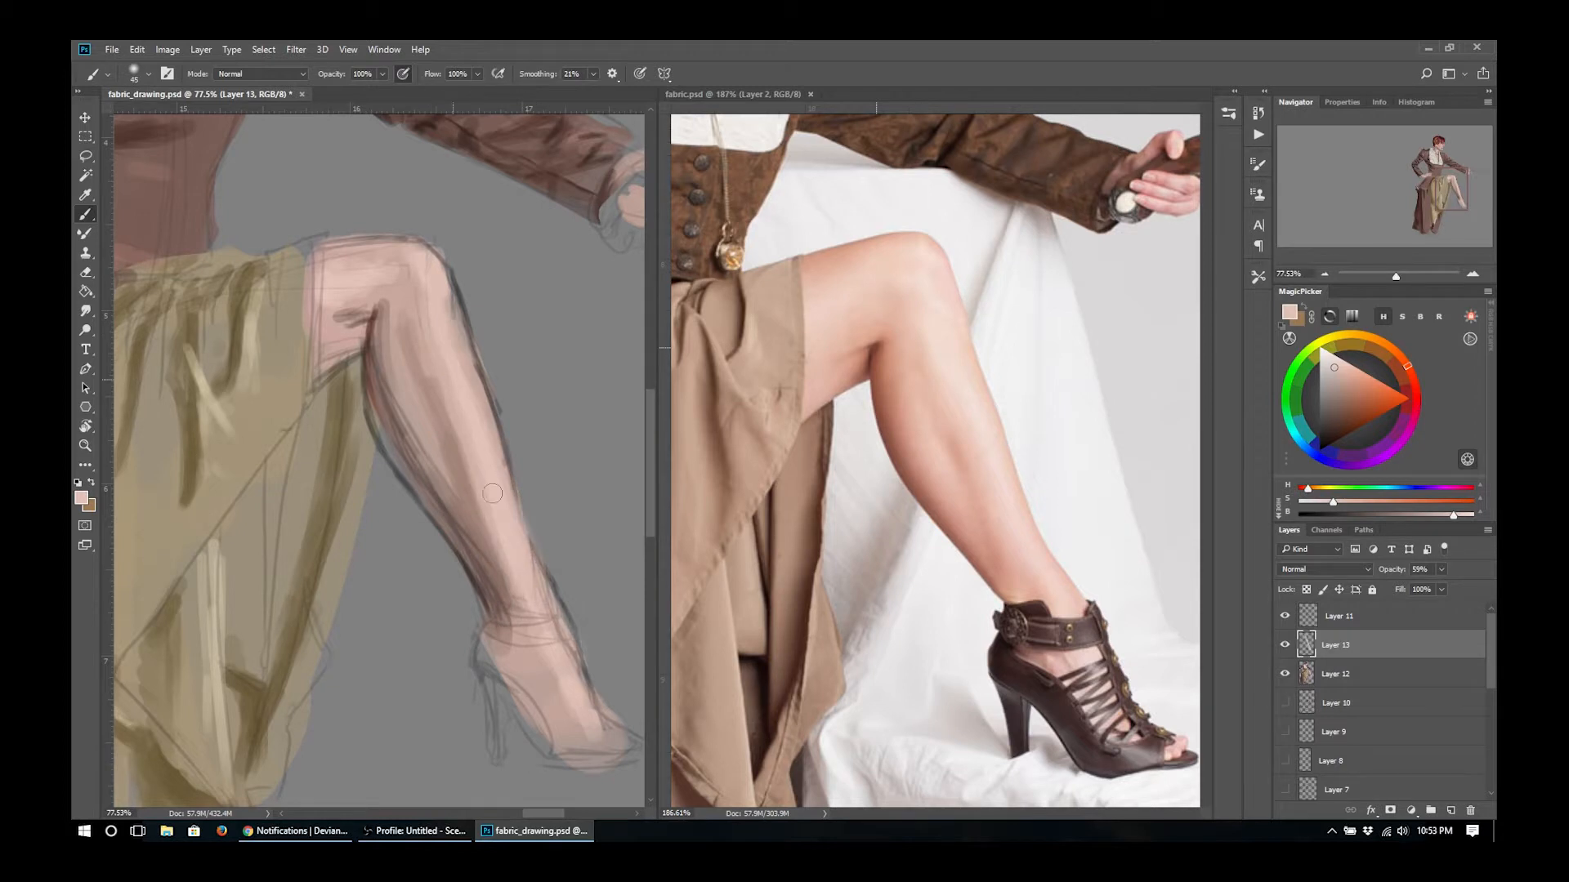
pyautogui.moveTo(303, 286); pyautogui.dragTo(300, 315)
pyautogui.moveTo(384, 386); pyautogui.dragTo(452, 508)
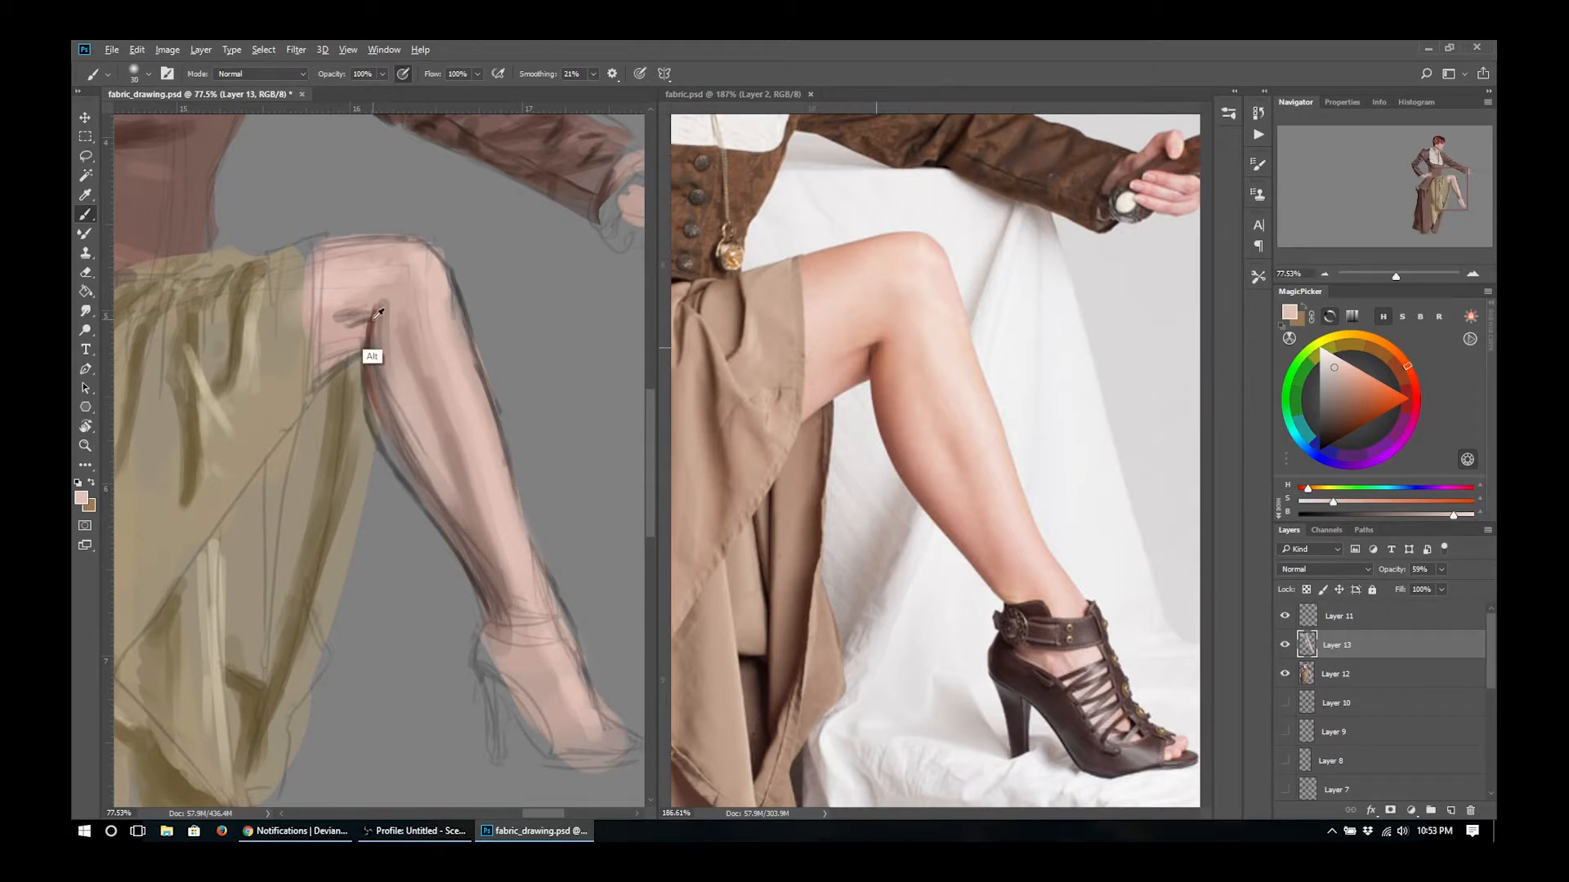
# - Shade the back of the calf from the knee bend to the ankle with sampled dark browns
pyautogui.keyDown('alt'); pyautogui.click(373, 351); pyautogui.keyUp('alt')
pyautogui.moveTo(375, 317); pyautogui.dragTo(495, 625)
pyautogui.moveTo(409, 508); pyautogui.dragTo(480, 596)
pyautogui.keyDown('alt'); pyautogui.click(454, 525); pyautogui.keyUp('alt')
pyautogui.moveTo(459, 523); pyautogui.dragTo(498, 617)
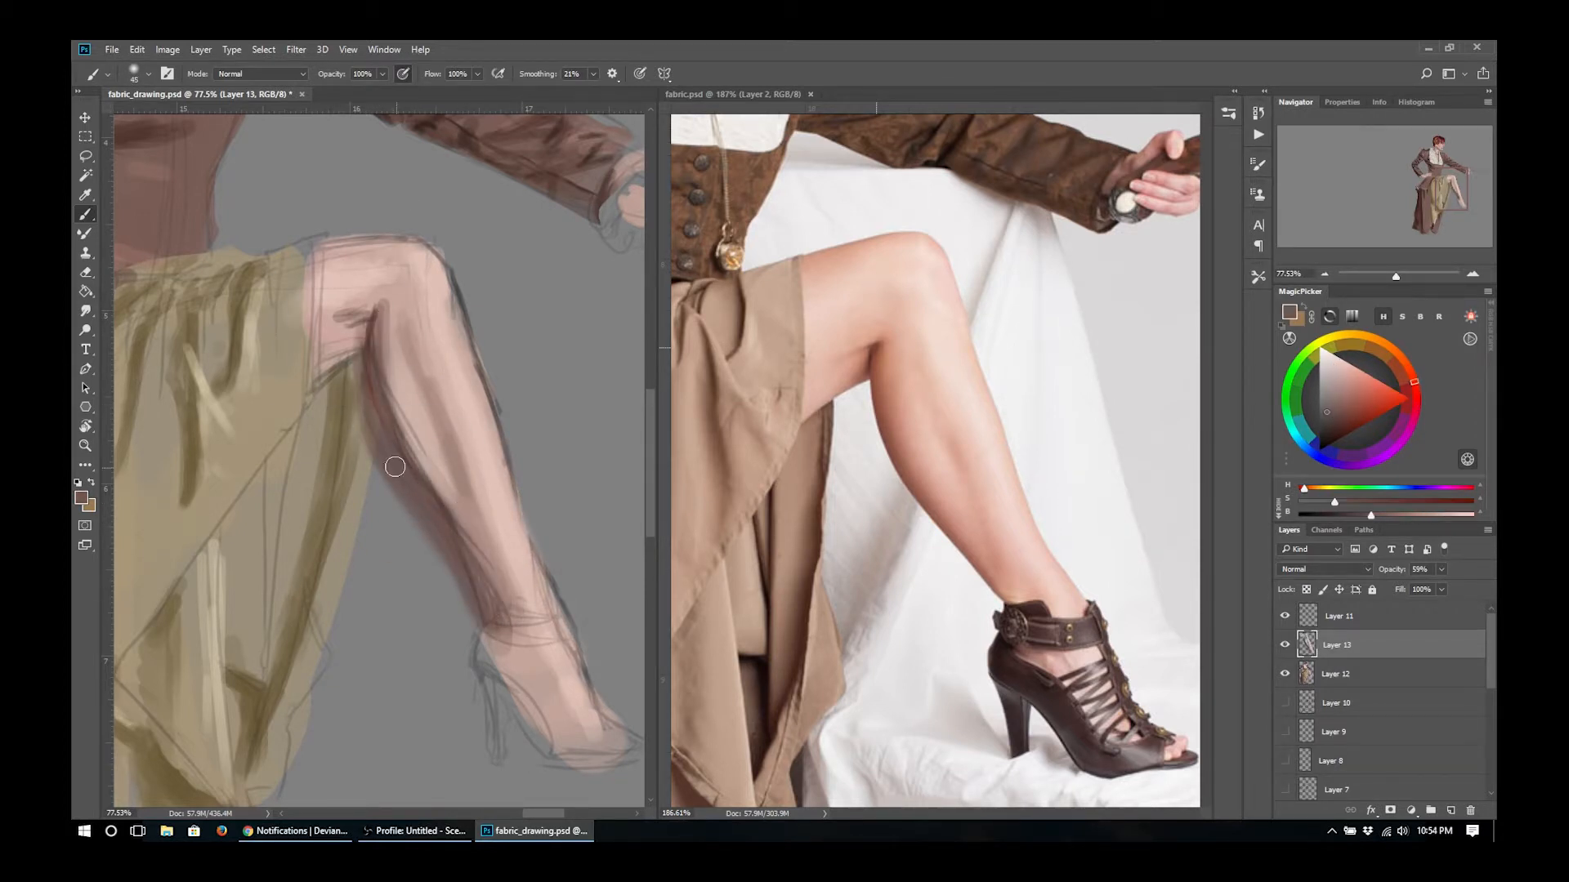
# - Deepen the rear edge of the calf with a dark red and a smaller brush
pyautogui.keyDown('alt'); pyautogui.click(366, 340); pyautogui.keyUp('alt')
pyautogui.press('[')
pyautogui.press('[')
pyautogui.press('[')
pyautogui.press('e')
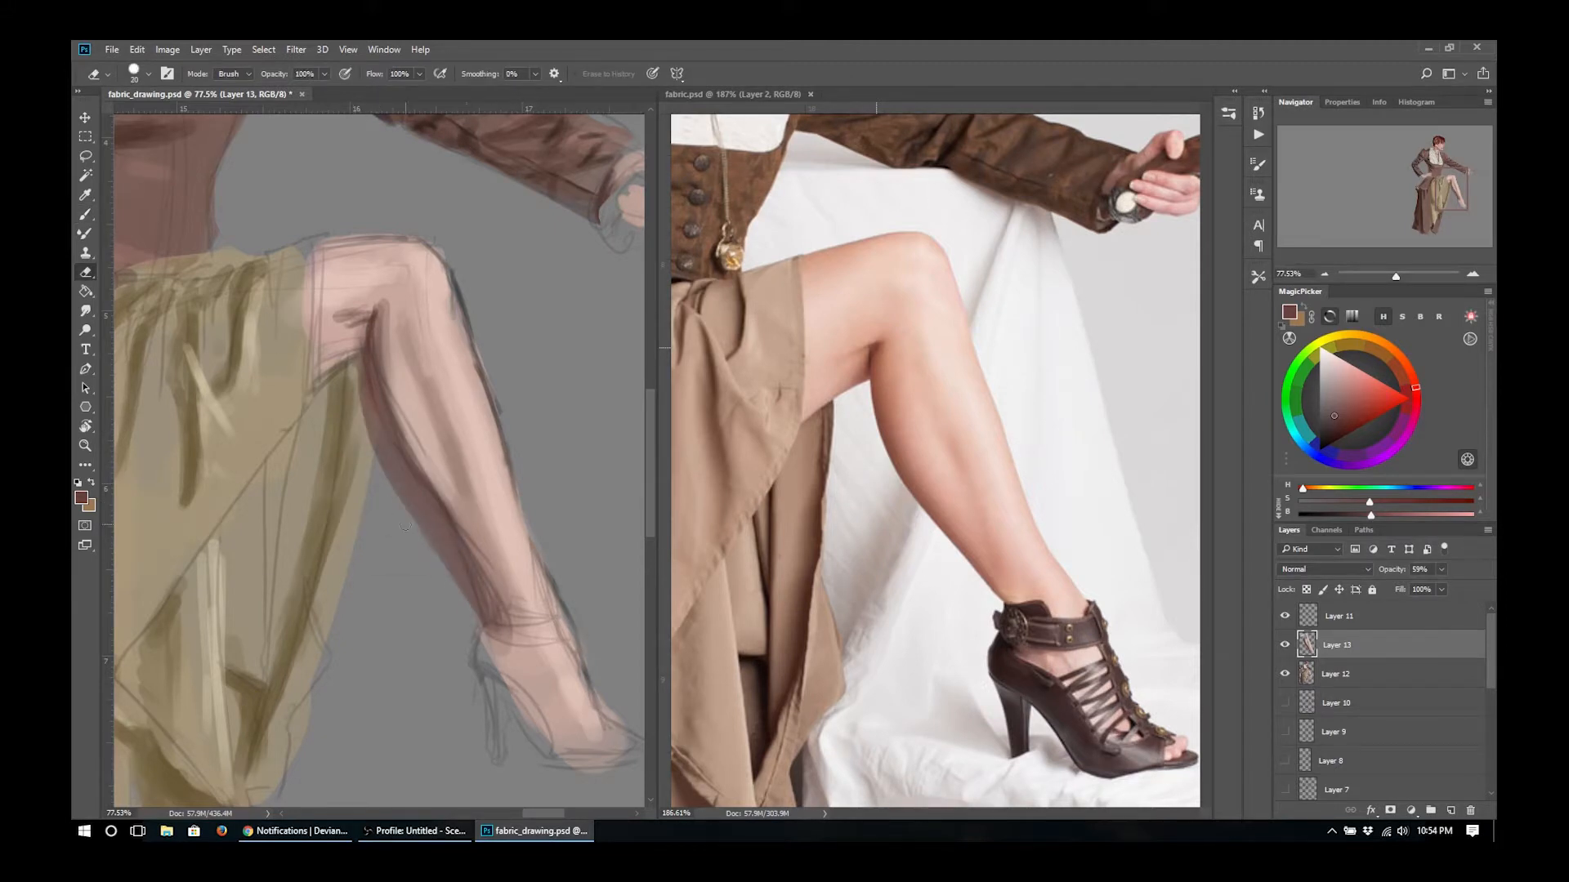
pyautogui.press('b')
pyautogui.keyDown('alt'); pyautogui.click(382, 361); pyautogui.keyUp('alt')
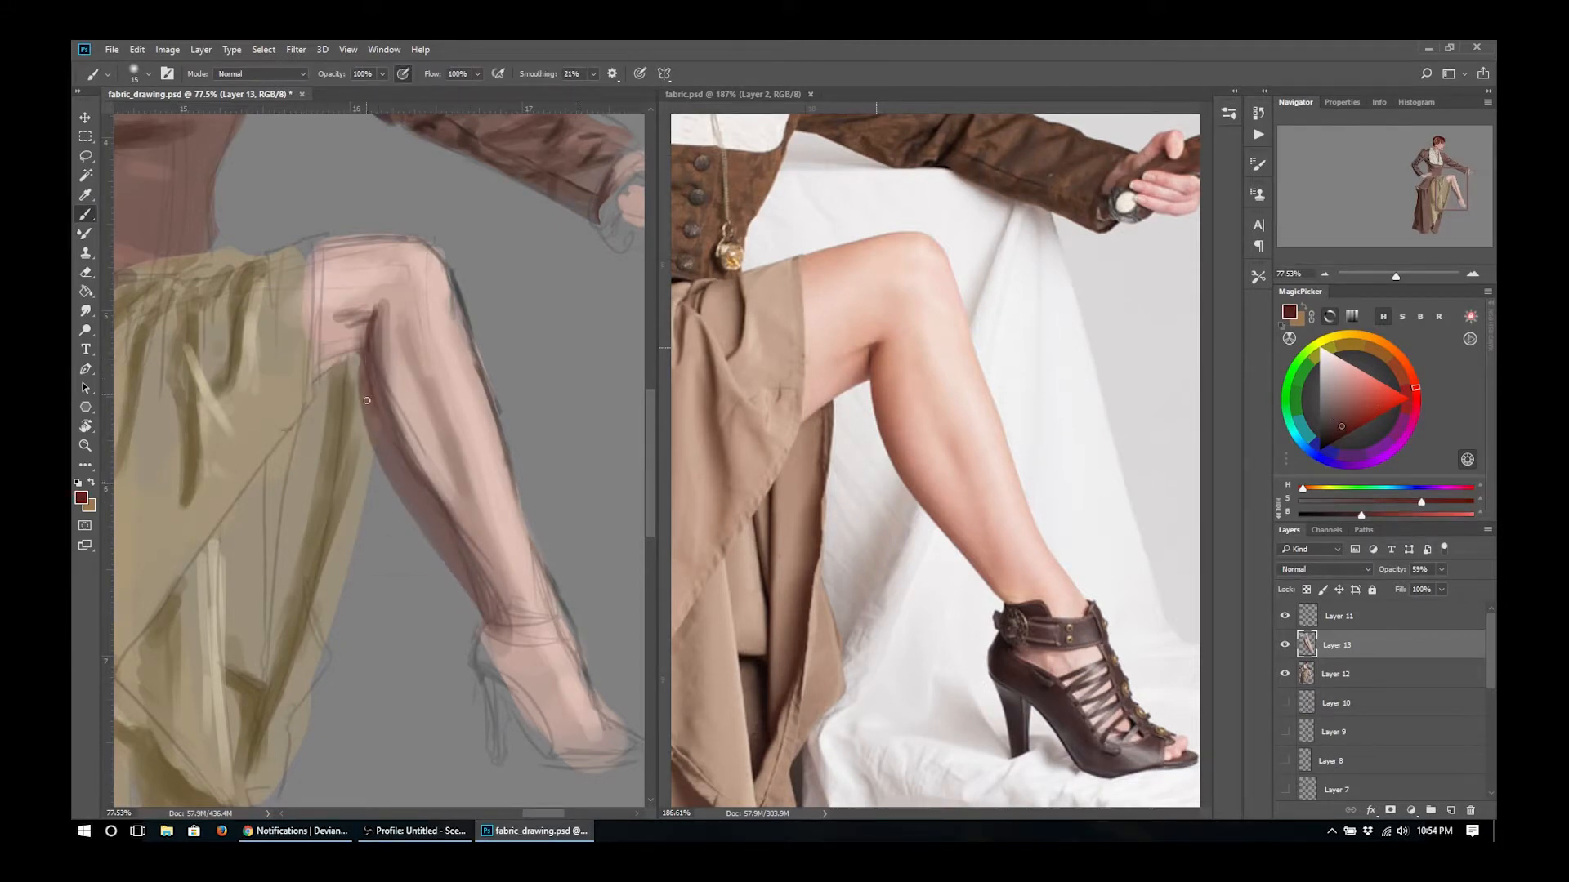
pyautogui.moveTo(388, 465); pyautogui.dragTo(445, 554)
# - Blend a sampled skin tone over the calf shadow from below the knee to the ankle
pyautogui.keyDown('alt'); pyautogui.click(413, 409); pyautogui.keyUp('alt')
pyautogui.moveTo(377, 363); pyautogui.dragTo(454, 535)
pyautogui.moveTo(406, 461); pyautogui.dragTo(489, 609)
# - Darken the crease behind the knee and the calf's rear edge with reddish brown, and erase the excess along the contour
pyautogui.press('[')
pyautogui.press('[')
pyautogui.keyDown('alt'); pyautogui.click(371, 351); pyautogui.keyUp('alt')
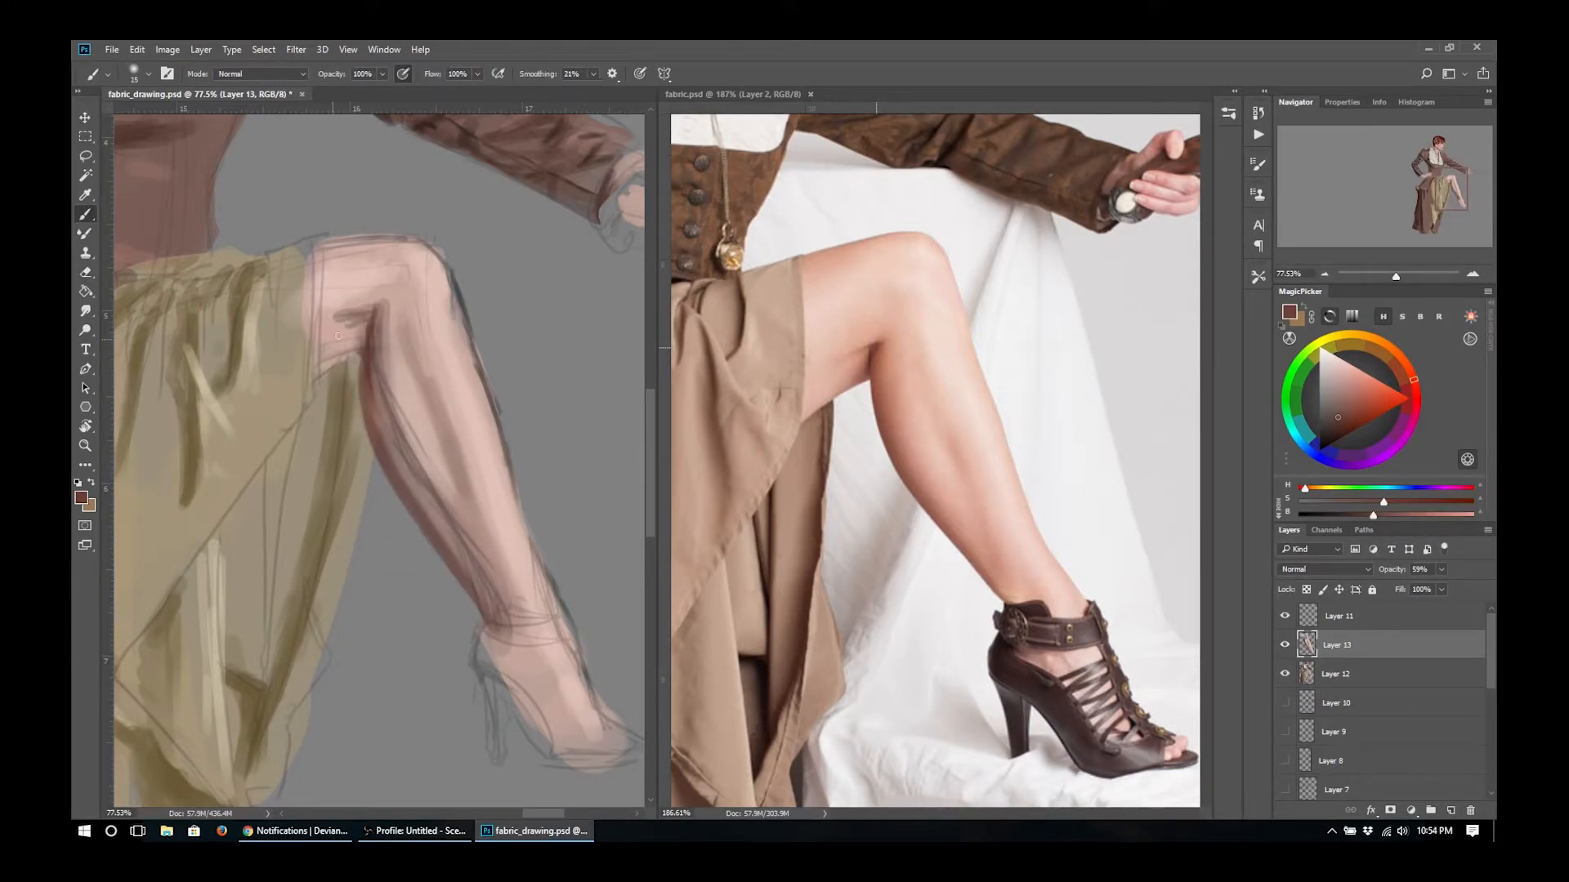
pyautogui.moveTo(336, 317); pyautogui.dragTo(379, 307)
pyautogui.moveTo(366, 417); pyautogui.dragTo(475, 603)
pyautogui.press('e')
pyautogui.moveTo(400, 500); pyautogui.dragTo(489, 625)
# - Shade the front edge of the shin down to the ankle with a sampled mid skin tone and a larger brush
pyautogui.press('b')
pyautogui.press(']')
pyautogui.press(']')
pyautogui.press(']')
pyautogui.keyDown('alt'); pyautogui.click(444, 458); pyautogui.keyUp('alt')
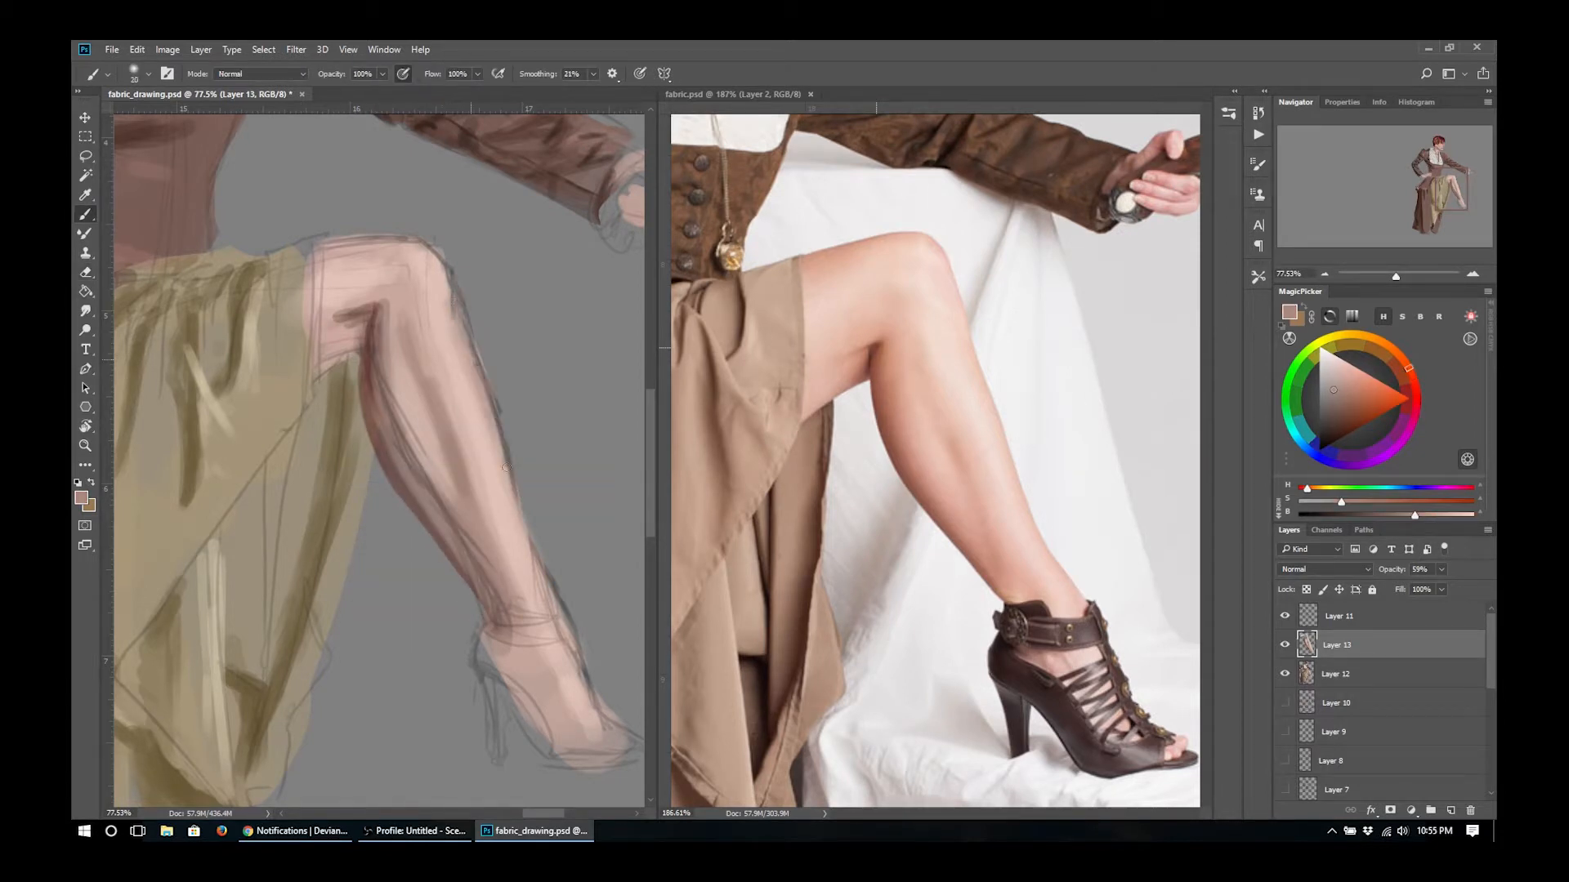
pyautogui.moveTo(500, 412); pyautogui.dragTo(566, 619)
pyautogui.rightClick(563, 603)
pyautogui.click(593, 571)
pyautogui.press('b')
# - Blend sampled lighter skin tones across the calf, middle of the shin and top of the foot
pyautogui.keyDown('alt'); pyautogui.click(409, 406); pyautogui.keyUp('alt')
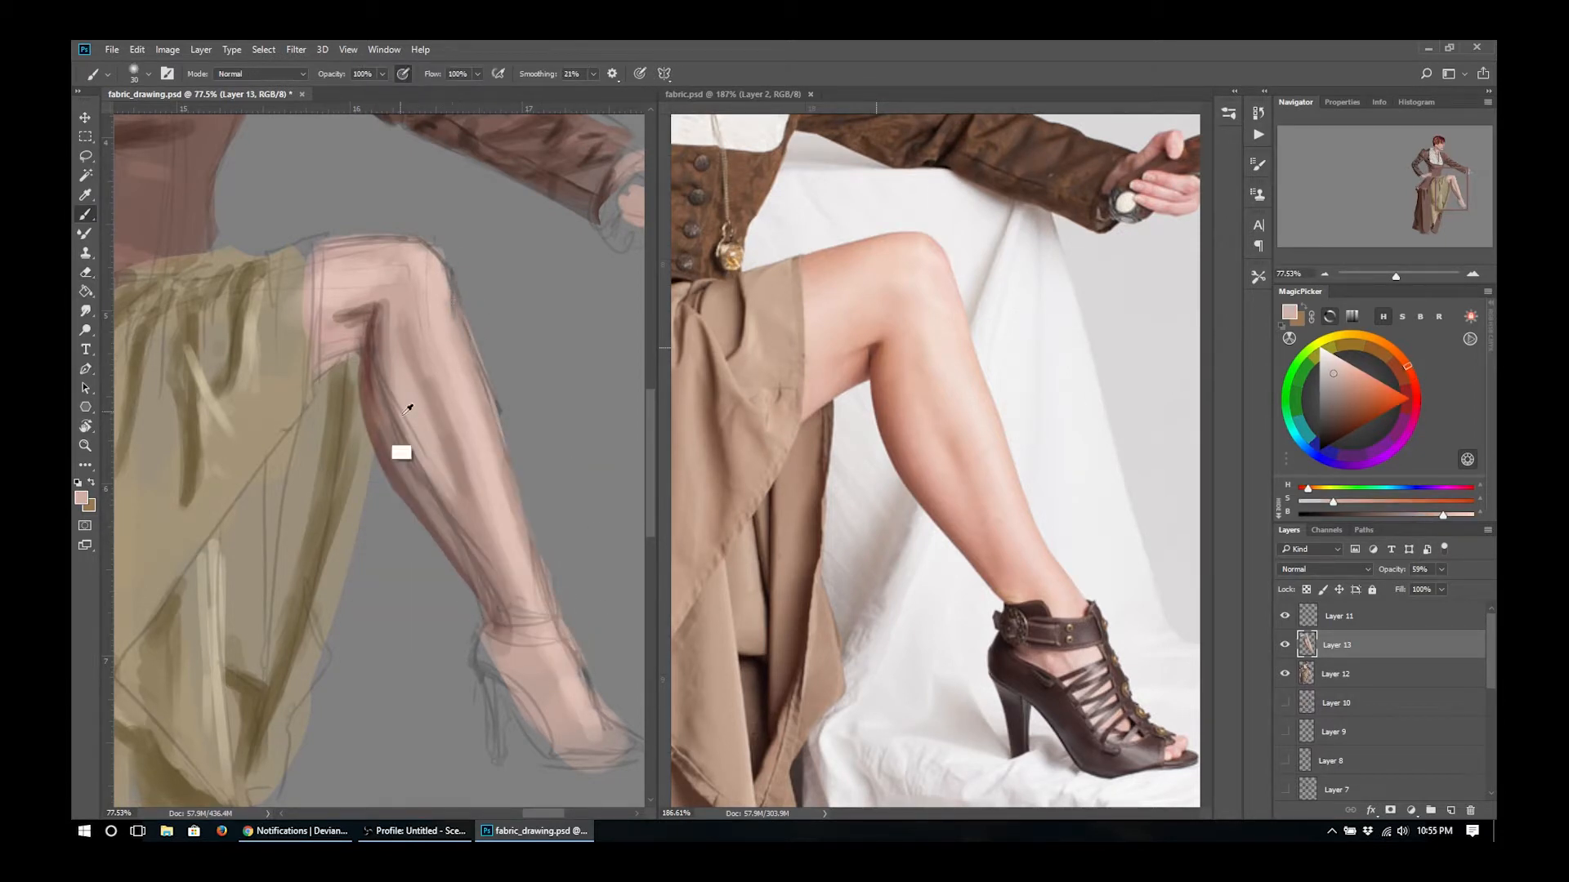
pyautogui.moveTo(398, 405); pyautogui.dragTo(467, 555)
pyautogui.keyDown('alt'); pyautogui.click(482, 511); pyautogui.keyUp('alt')
pyautogui.moveTo(429, 360); pyautogui.dragTo(466, 486)
pyautogui.keyDown('alt'); pyautogui.click(441, 392); pyautogui.keyUp('alt')
pyautogui.moveTo(515, 600); pyautogui.dragTo(556, 699)
# - Shade the underside and top of the thigh and the knee with a sampled reddish brown, softening the knee's edge
pyautogui.keyDown('alt'); pyautogui.click(368, 414); pyautogui.keyUp('alt')
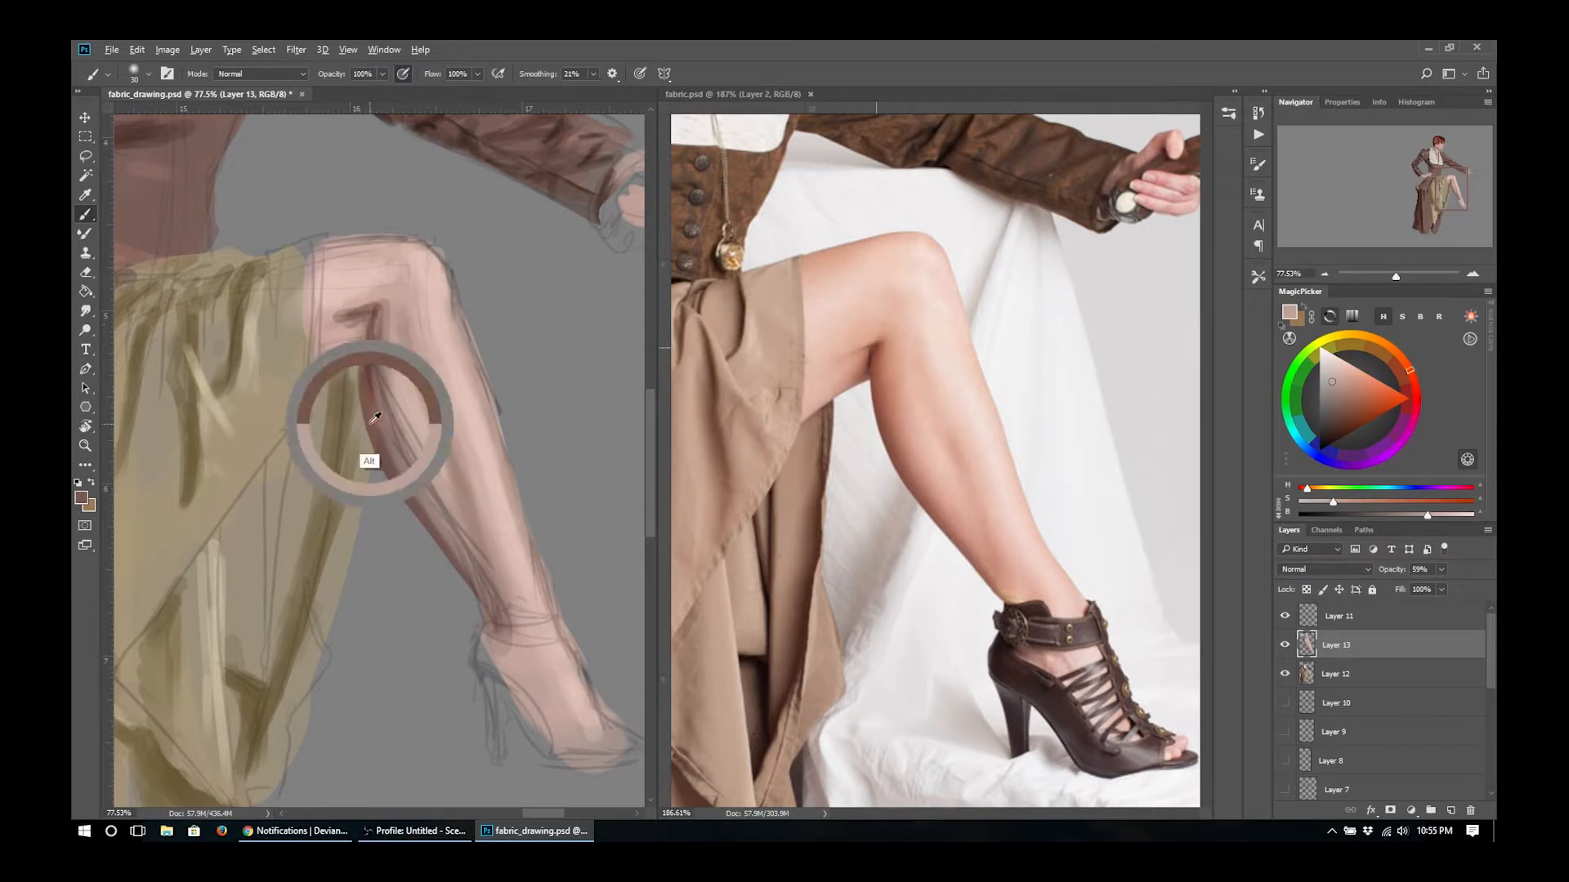
pyautogui.press(']')
pyautogui.moveTo(361, 347); pyautogui.dragTo(329, 364)
pyautogui.moveTo(327, 245)
pyautogui.mouseDown()
pyautogui.moveTo(402, 238)
pyautogui.moveTo(314, 274)
pyautogui.moveTo(381, 229)
pyautogui.moveTo(447, 285)
pyautogui.mouseUp()
pyautogui.press('e')
pyautogui.keyDown('ctrl'); pyautogui.click(440, 255); pyautogui.keyUp('ctrl')
pyautogui.press('b')
pyautogui.keyDown('alt'); pyautogui.click(433, 274); pyautogui.keyUp('alt')
pyautogui.press('[')
pyautogui.keyDown('ctrl'); pyautogui.click(495, 403); pyautogui.keyUp('ctrl')
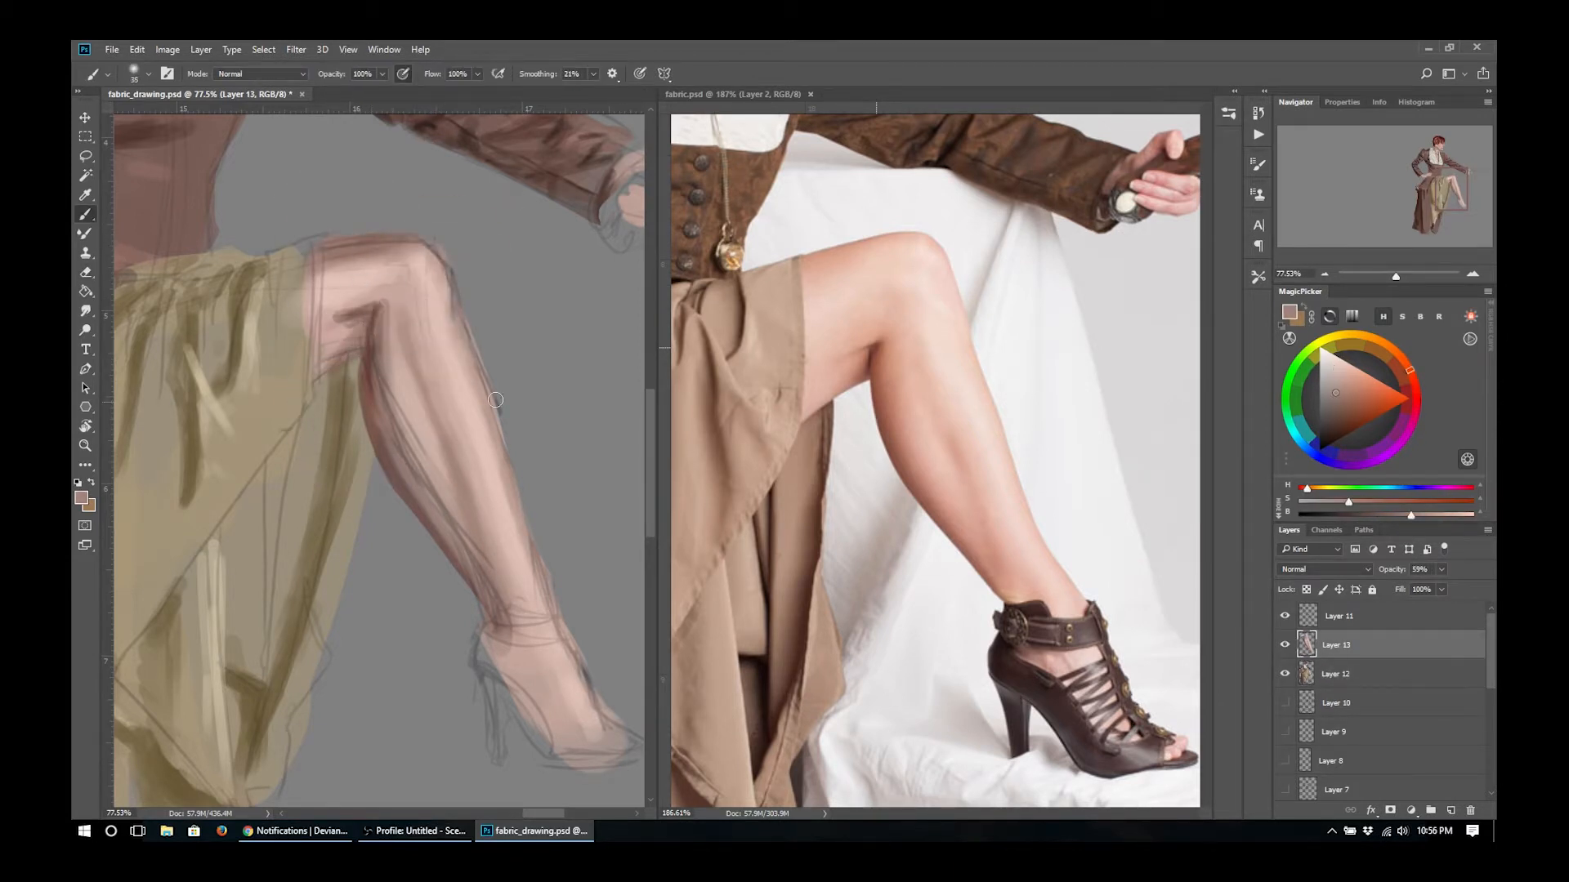
# - Merge the leg layer into Layer 12, hide the sketch on Layer 11, and cover the lower shin's front edge with skin tone
pyautogui.hotkey('ctrl', 'e')
pyautogui.click(1285, 616)
pyautogui.keyDown('alt'); pyautogui.click(491, 401); pyautogui.keyUp('alt')
pyautogui.press('[')
pyautogui.press('[')
pyautogui.moveTo(510, 511); pyautogui.dragTo(574, 637)
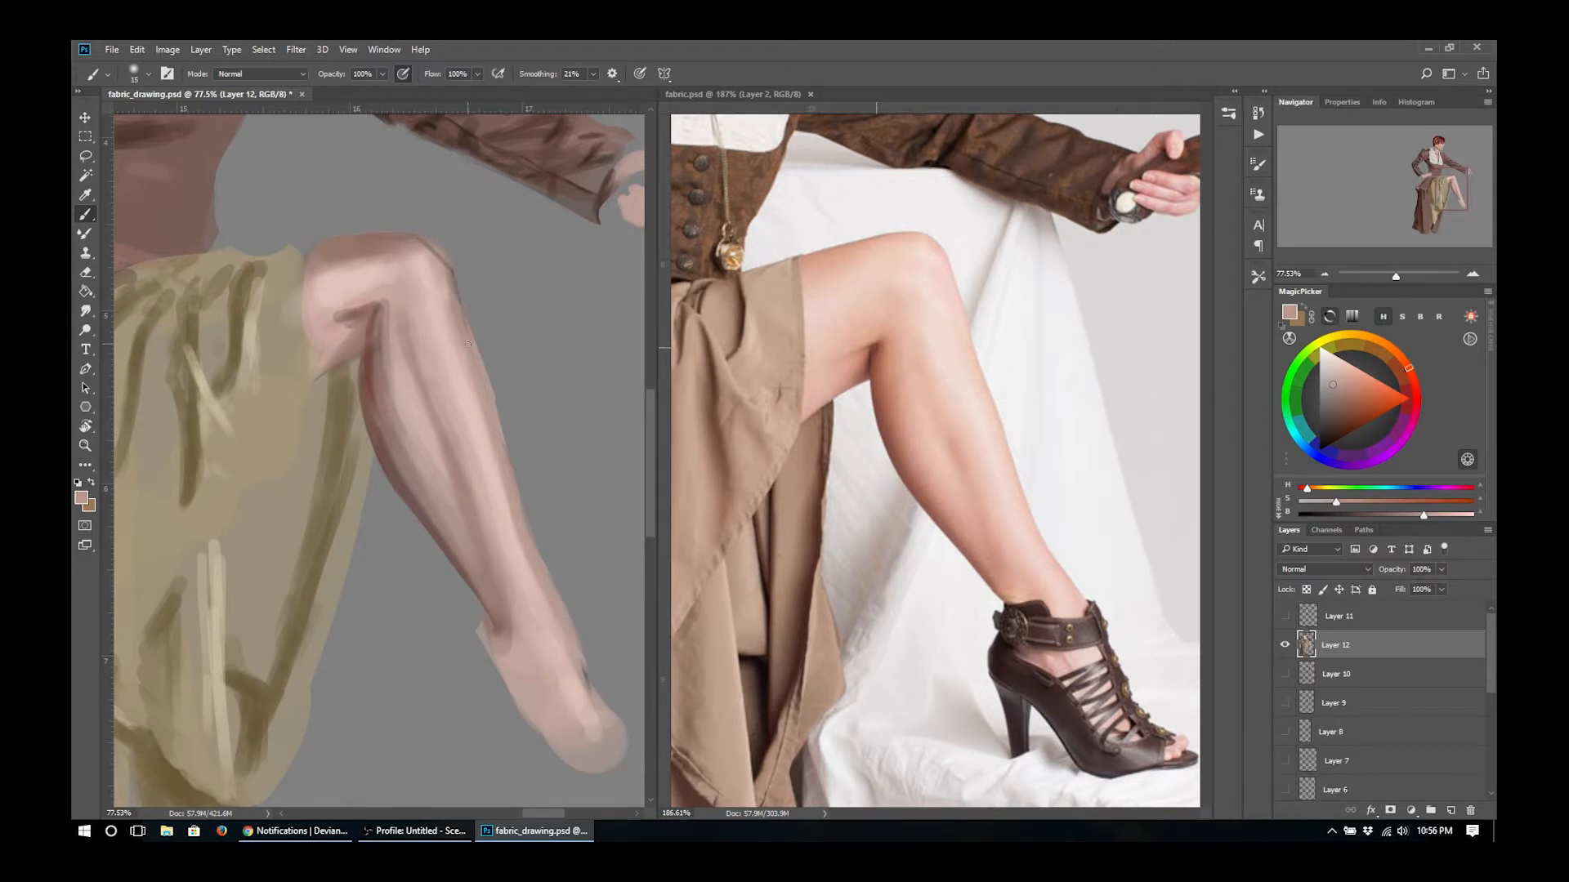
# - Paint the thigh with a warm skin tone sampled from the reference photo, and lighten the lower shin with a sampled light tone
pyautogui.keyDown('alt'); pyautogui.click(846, 257); pyautogui.keyUp('alt')
pyautogui.press(']')
pyautogui.press(']')
pyautogui.press(']')
pyautogui.moveTo(396, 243)
pyautogui.mouseDown()
pyautogui.moveTo(334, 264)
pyautogui.moveTo(340, 313)
pyautogui.moveTo(307, 369)
pyautogui.mouseUp()
pyautogui.keyDown('alt'); pyautogui.click(347, 333); pyautogui.keyUp('alt')
pyautogui.keyDown('alt'); pyautogui.click(347, 286); pyautogui.keyUp('alt')
pyautogui.press('[')
pyautogui.moveTo(494, 516); pyautogui.dragTo(508, 595)
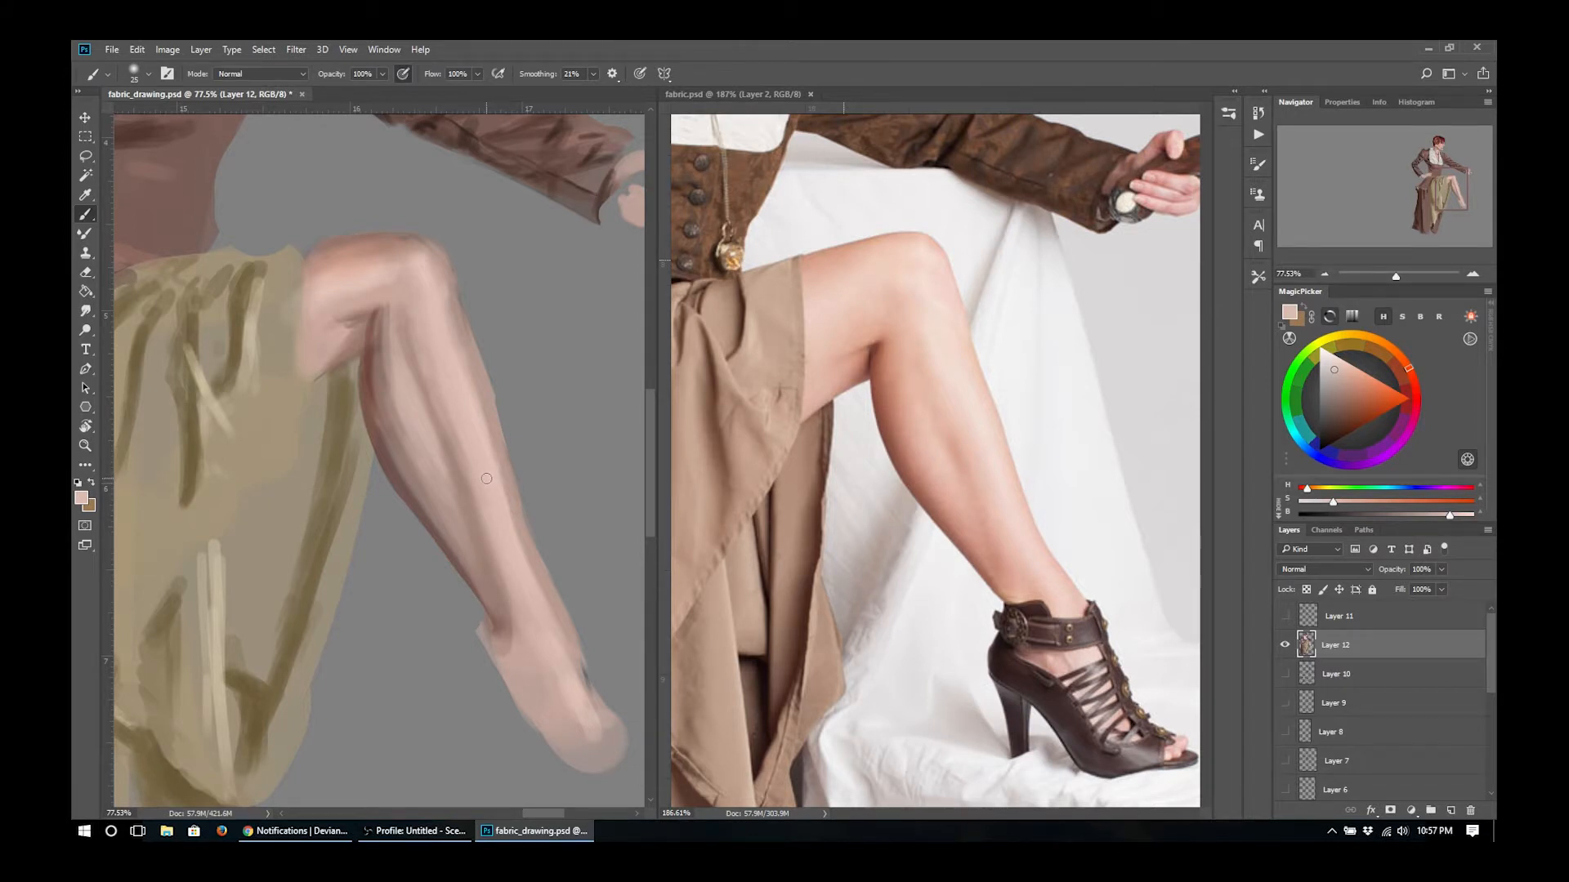
# - Brighten the shin from knee to ankle and the top of the foot with a pale pink highlight
pyautogui.keyDown('alt'); pyautogui.click(473, 390); pyautogui.keyUp('alt')
pyautogui.moveTo(473, 364); pyautogui.dragTo(510, 529)
pyautogui.click(1329, 357)
pyautogui.moveTo(439, 318); pyautogui.dragTo(560, 664)
pyautogui.press(']')
pyautogui.moveTo(557, 652); pyautogui.dragTo(628, 757)
pyautogui.moveTo(531, 601); pyautogui.dragTo(600, 744)
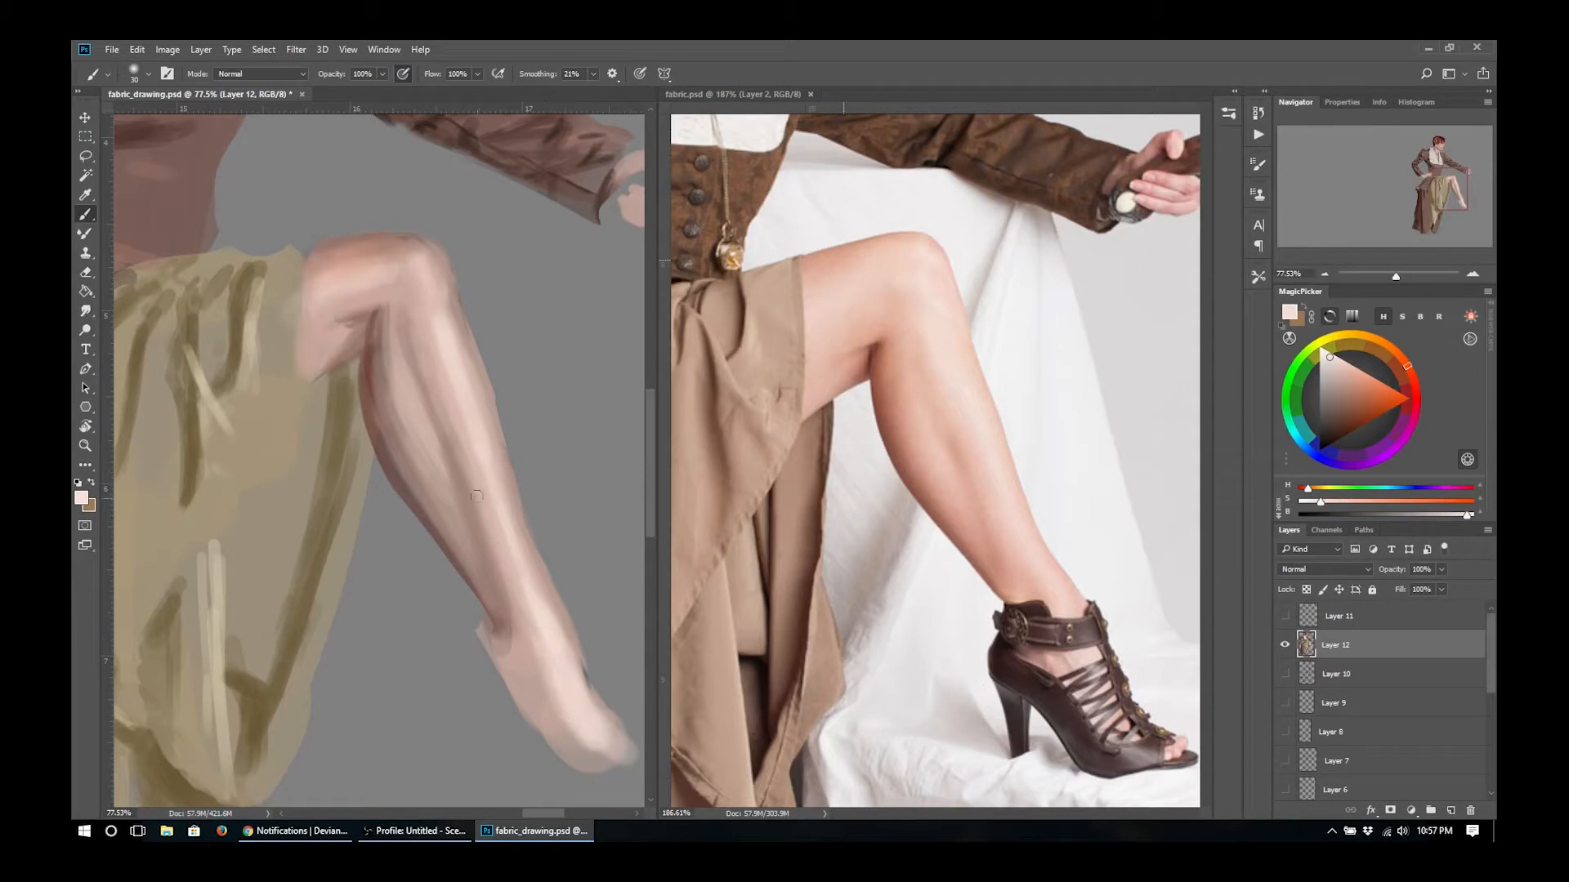
# - Deepen the ankle, knee crease and lower calf shadows with sampled skin tones
pyautogui.keyDown('alt'); pyautogui.click(500, 614); pyautogui.keyUp('alt')
pyautogui.moveTo(509, 628); pyautogui.dragTo(514, 650)
pyautogui.keyDown('alt'); pyautogui.click(357, 328); pyautogui.keyUp('alt')
pyautogui.moveTo(338, 319); pyautogui.dragTo(358, 314)
pyautogui.moveTo(449, 496)
pyautogui.mouseDown()
pyautogui.moveTo(322, 473)
pyautogui.moveTo(459, 490)
pyautogui.mouseUp()
# - Darken the calf's rear contour below the knee with a sampled brown and a larger brush
pyautogui.keyDown('alt'); pyautogui.click(375, 417); pyautogui.keyUp('alt')
pyautogui.press(']')
pyautogui.moveTo(379, 433); pyautogui.dragTo(392, 492)
pyautogui.moveTo(365, 364); pyautogui.dragTo(471, 570)
# - Lighten the middle of the calf with sampled light skin tones
pyautogui.keyDown('alt'); pyautogui.click(408, 437); pyautogui.keyUp('alt')
pyautogui.keyDown('alt'); pyautogui.click(436, 404); pyautogui.keyUp('alt')
pyautogui.moveTo(404, 436)
pyautogui.mouseDown()
pyautogui.moveTo(418, 417)
pyautogui.moveTo(436, 449)
pyautogui.mouseUp()
pyautogui.keyDown('alt'); pyautogui.click(458, 359); pyautogui.keyUp('alt')
pyautogui.moveTo(400, 380); pyautogui.dragTo(428, 445)
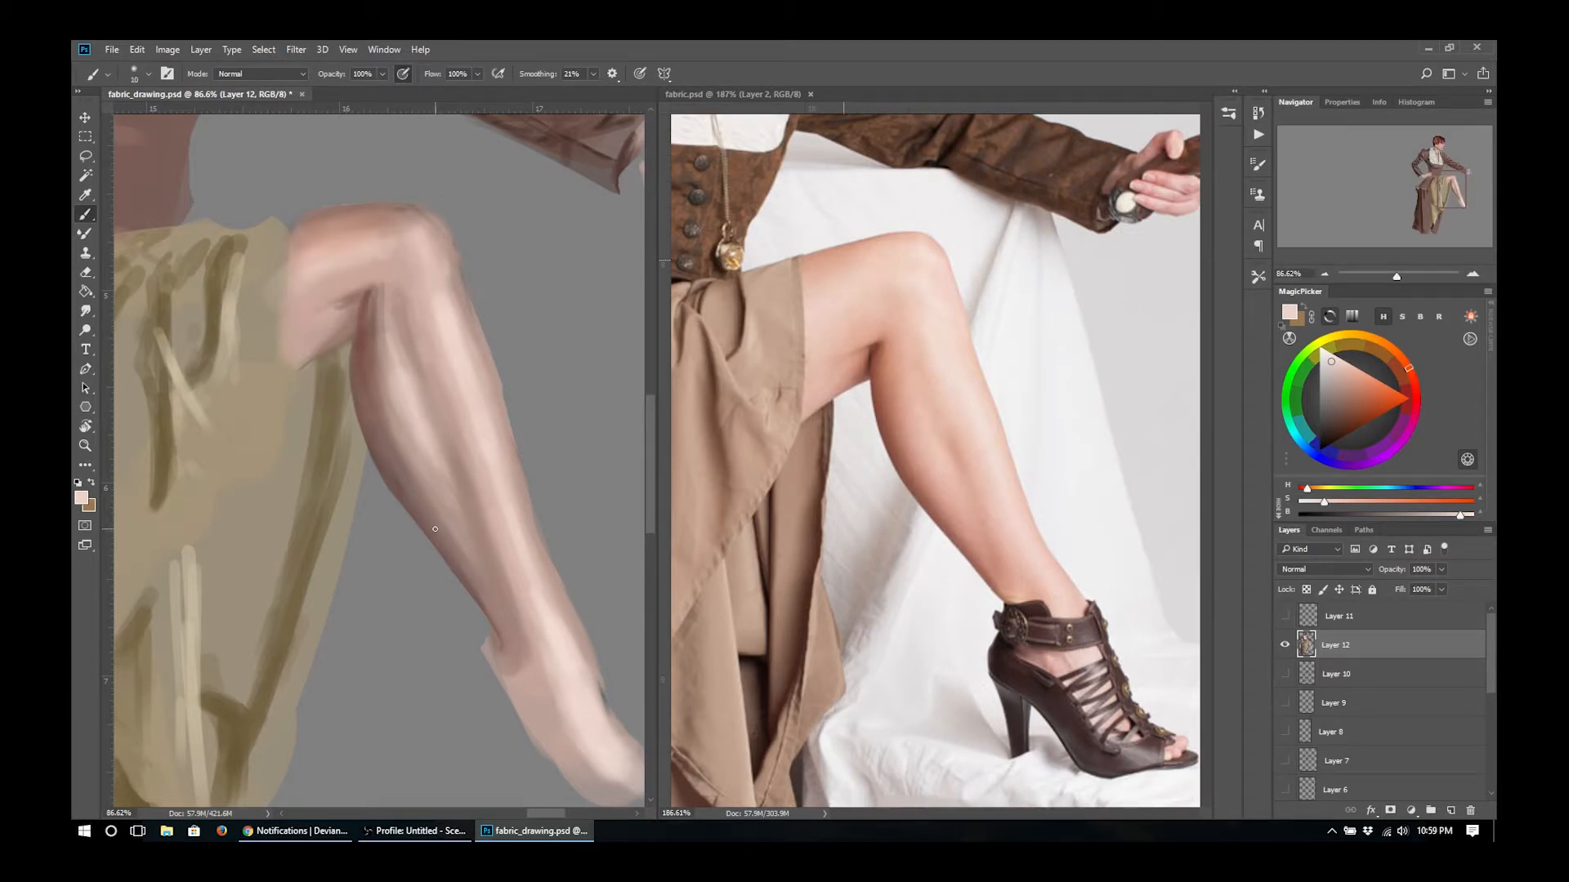
# - Strengthen the shadow along the back of the calf down to the ankle with a sampled reddish brown
pyautogui.keyDown('alt'); pyautogui.click(362, 331); pyautogui.keyUp('alt')
pyautogui.press(']')
pyautogui.press(']')
pyautogui.moveTo(368, 433); pyautogui.dragTo(496, 625)
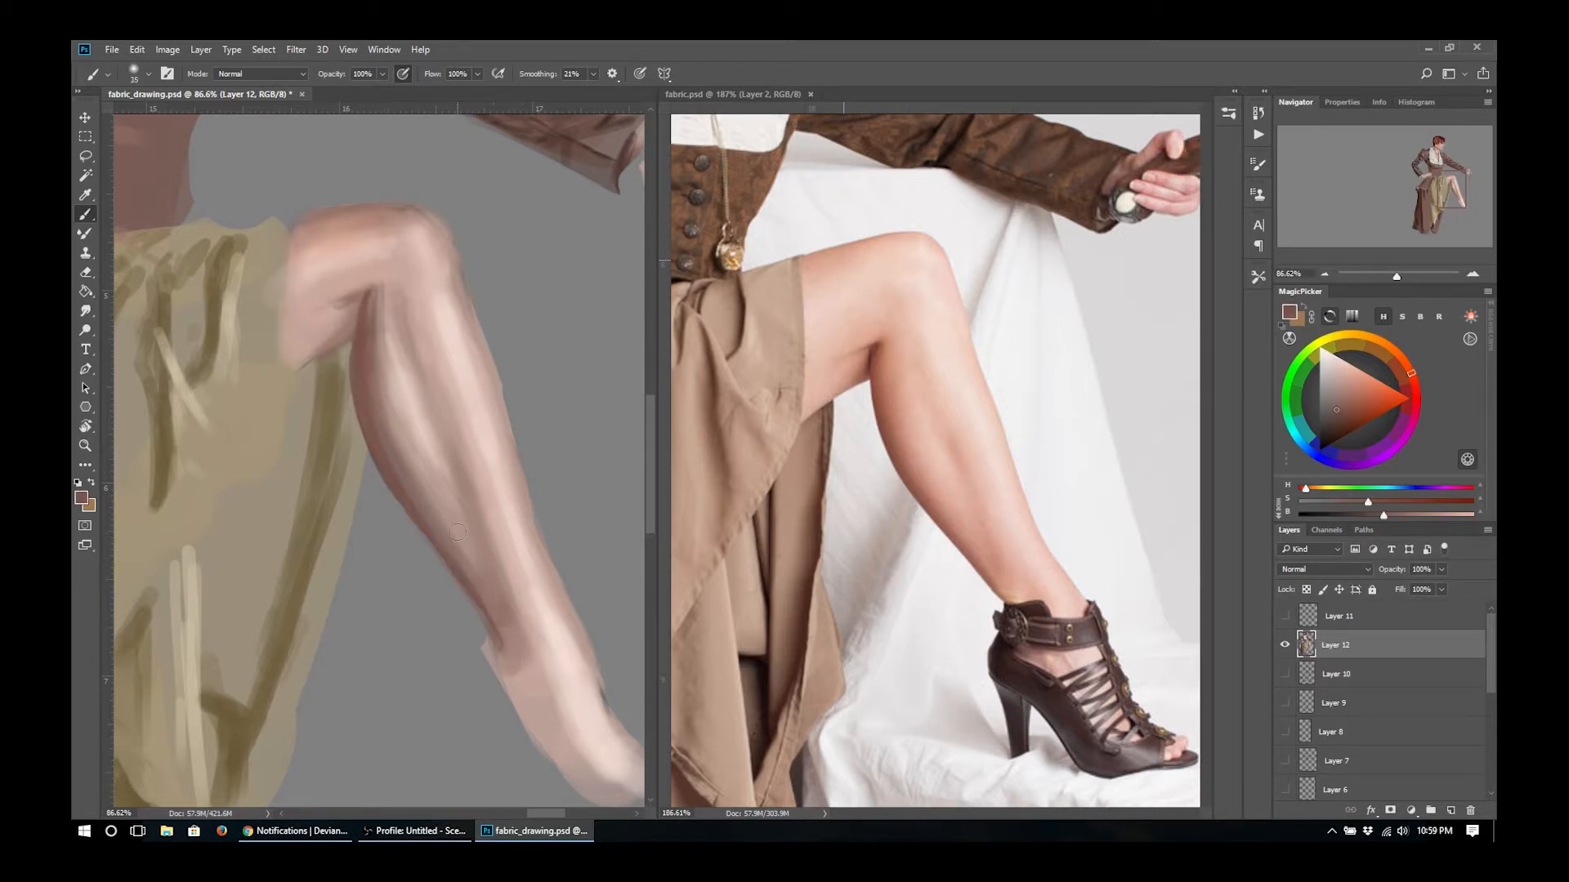
pyautogui.moveTo(456, 542); pyautogui.dragTo(493, 629)
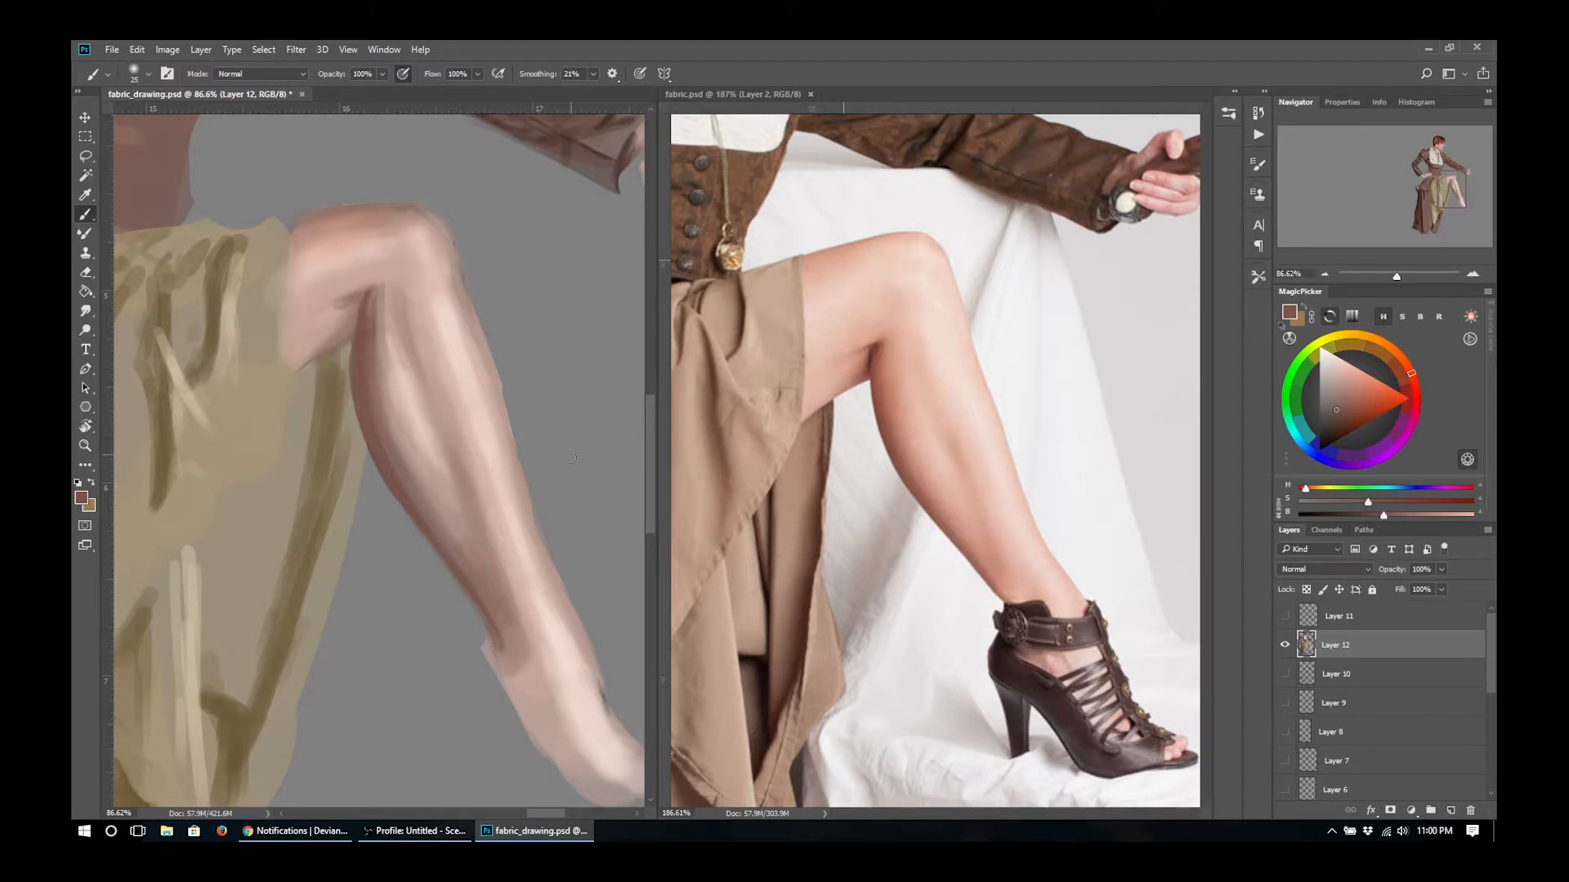
# - Blend the shadow along the underside of the jaw with a sampled reddish skin tone
pyautogui.press('e')
pyautogui.scroll(-8, 401, 408)
pyautogui.scroll(8, 401, 408)
pyautogui.scroll(-5, 463, 572)
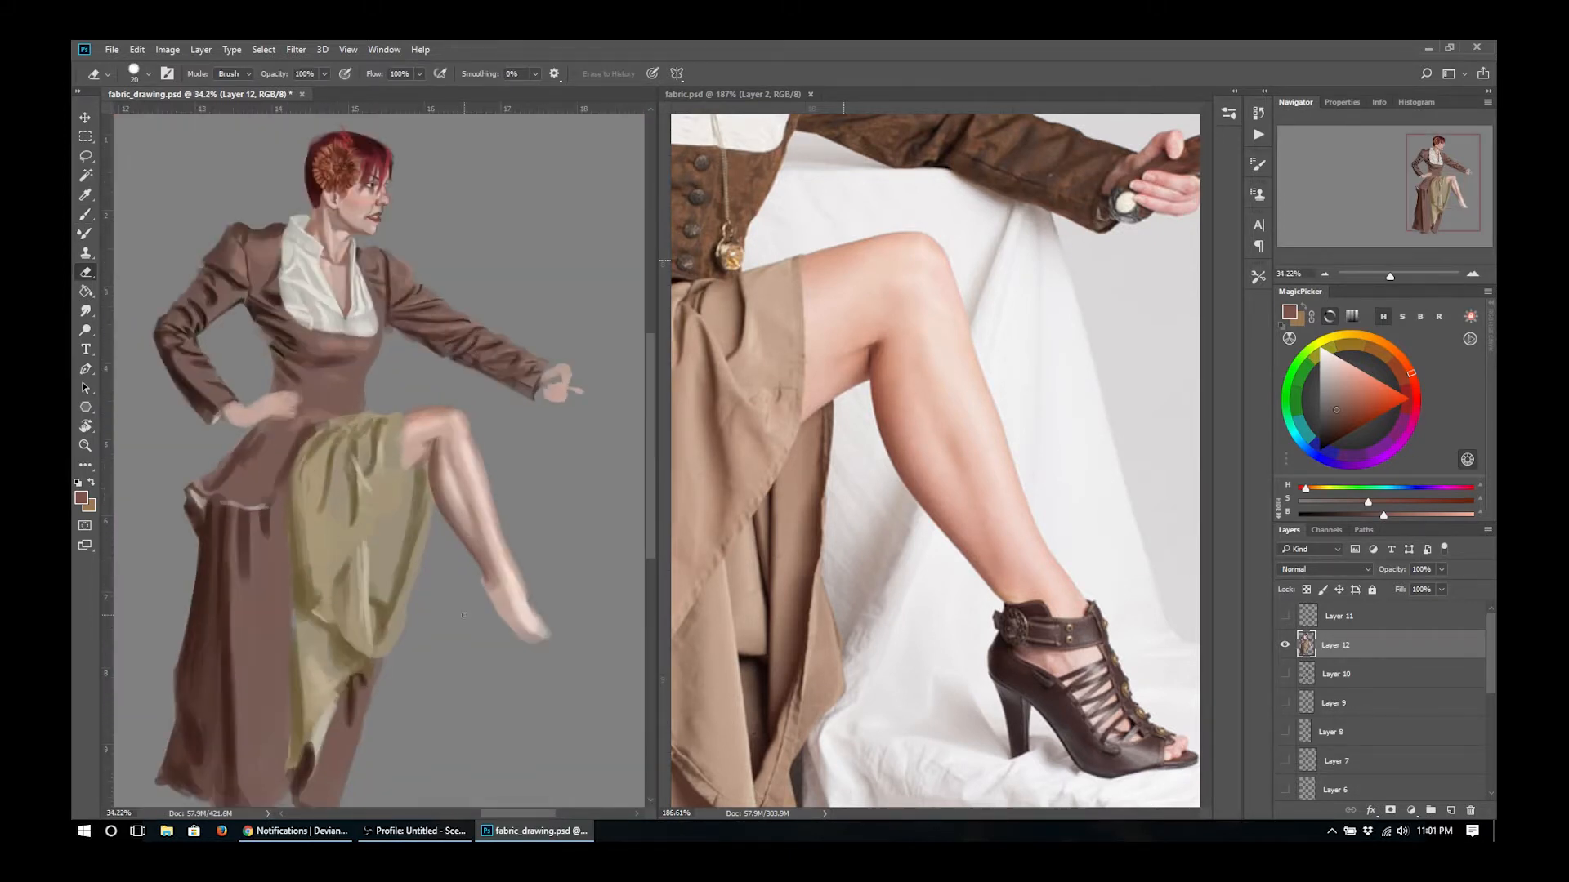
pyautogui.moveTo(920, 284); pyautogui.dragTo(878, 459)
pyautogui.click(378, 297)
pyautogui.scroll(10, 340, 188)
pyautogui.press('b')
pyautogui.keyDown('alt'); pyautogui.click(414, 428); pyautogui.keyUp('alt')
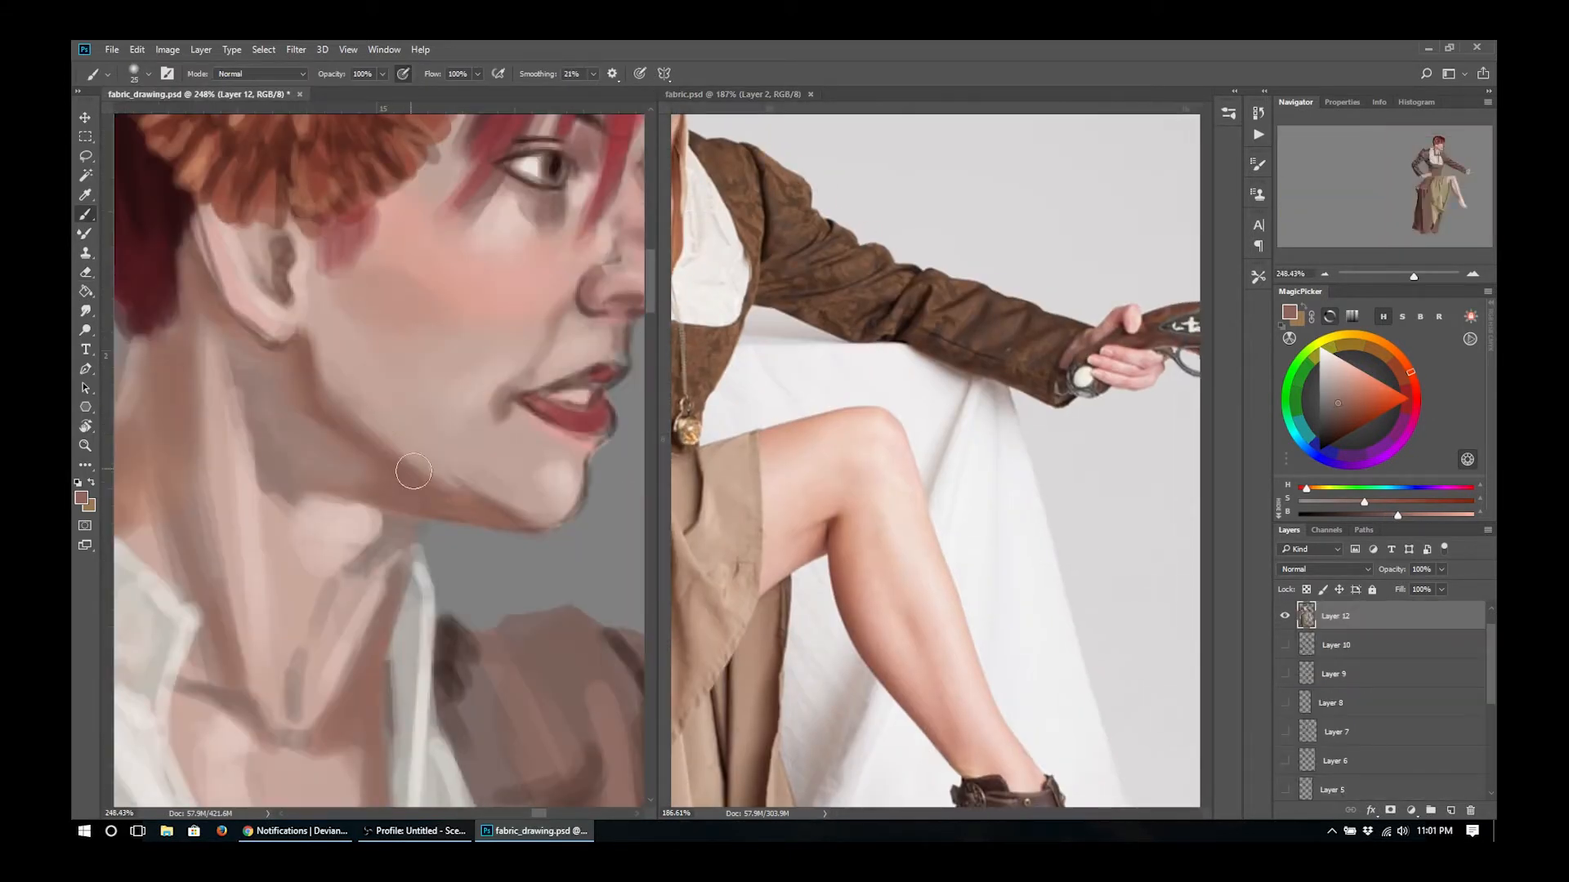
pyautogui.moveTo(400, 452); pyautogui.dragTo(452, 484)
pyautogui.keyDown('alt'); pyautogui.click(500, 487); pyautogui.keyUp('alt')
# - Refine the jacket bodice just below the blouse with sampled browns and a finer brush
pyautogui.scroll(-9, 323, 453)
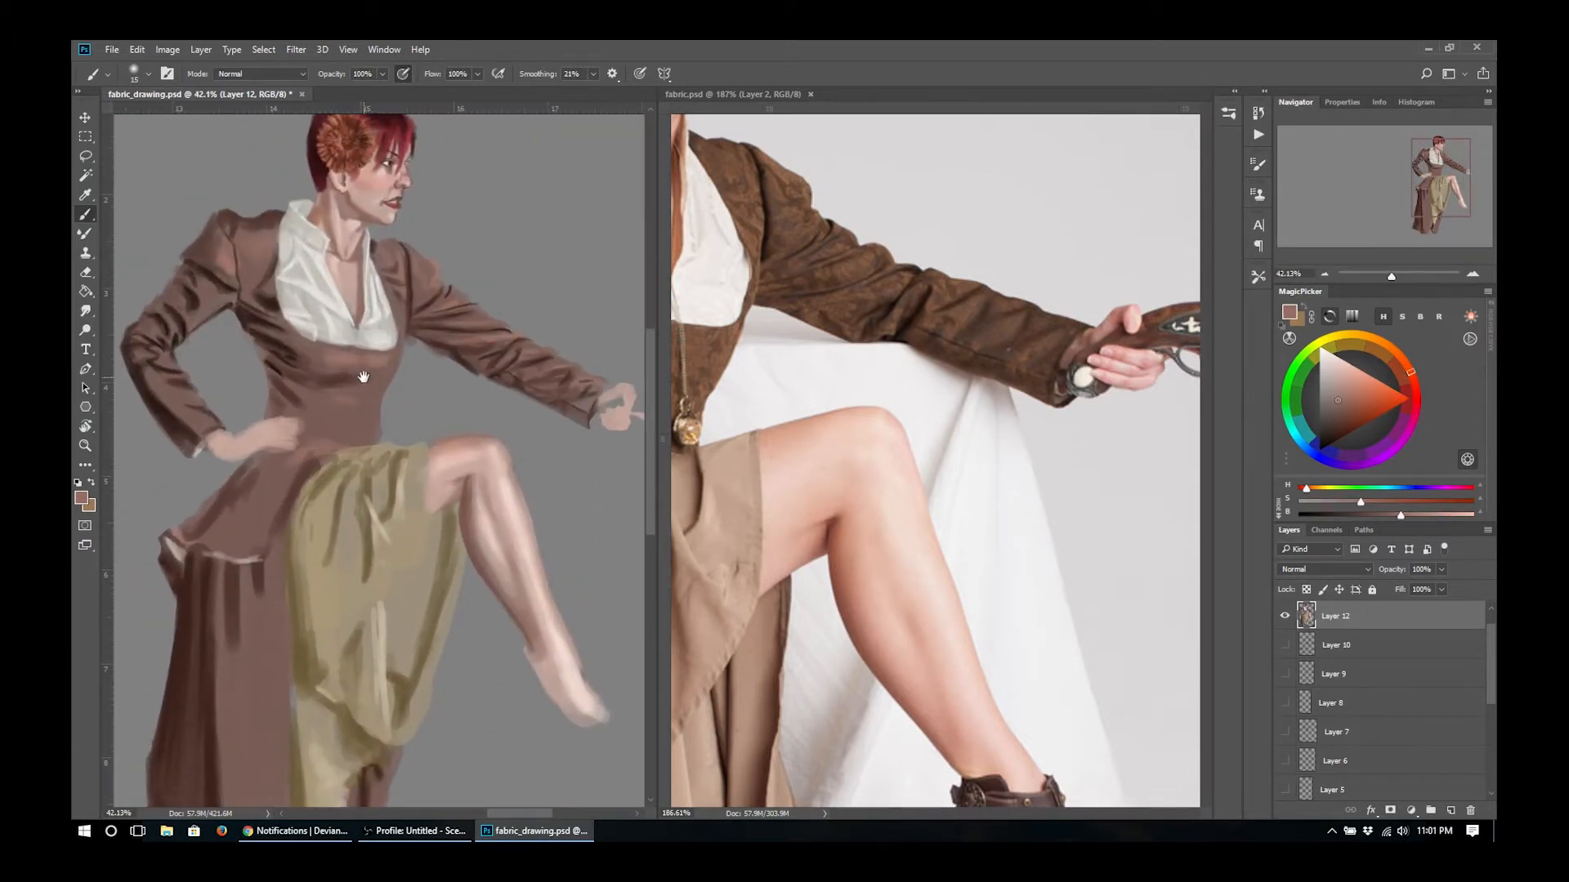
pyautogui.moveTo(716, 404); pyautogui.dragTo(893, 398)
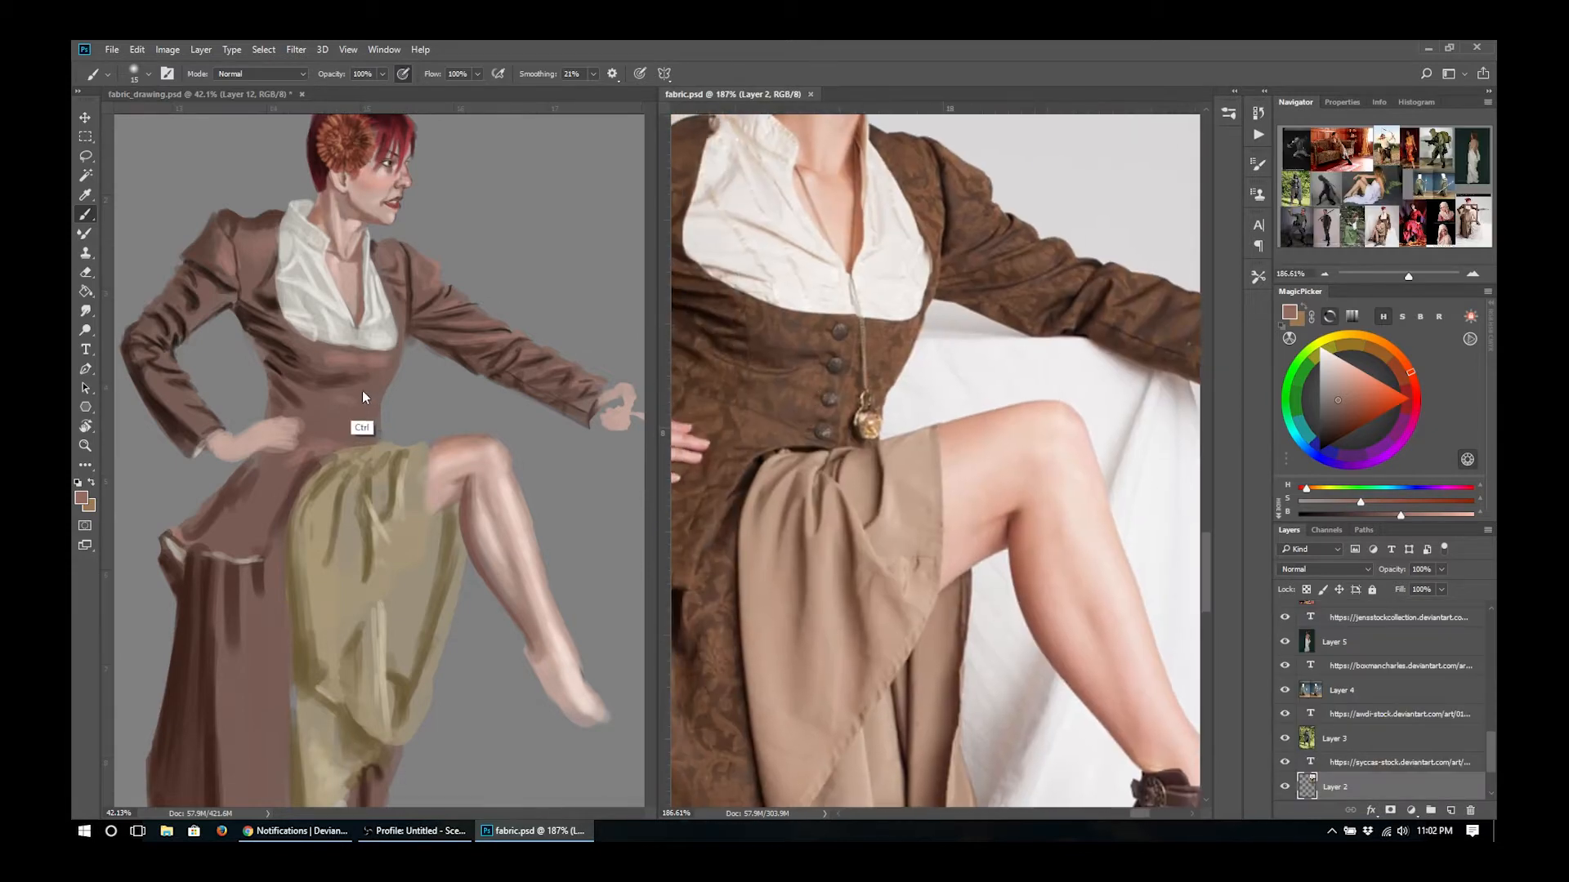
pyautogui.click(360, 396)
pyautogui.scroll(6, 360, 395)
pyautogui.keyDown('alt'); pyautogui.click(399, 340); pyautogui.keyUp('alt')
pyautogui.keyDown('alt'); pyautogui.click(380, 304); pyautogui.keyUp('alt')
pyautogui.press('[')
pyautogui.press('[')
pyautogui.press('[')
pyautogui.press('[')
pyautogui.moveTo(235, 237); pyautogui.dragTo(297, 249)
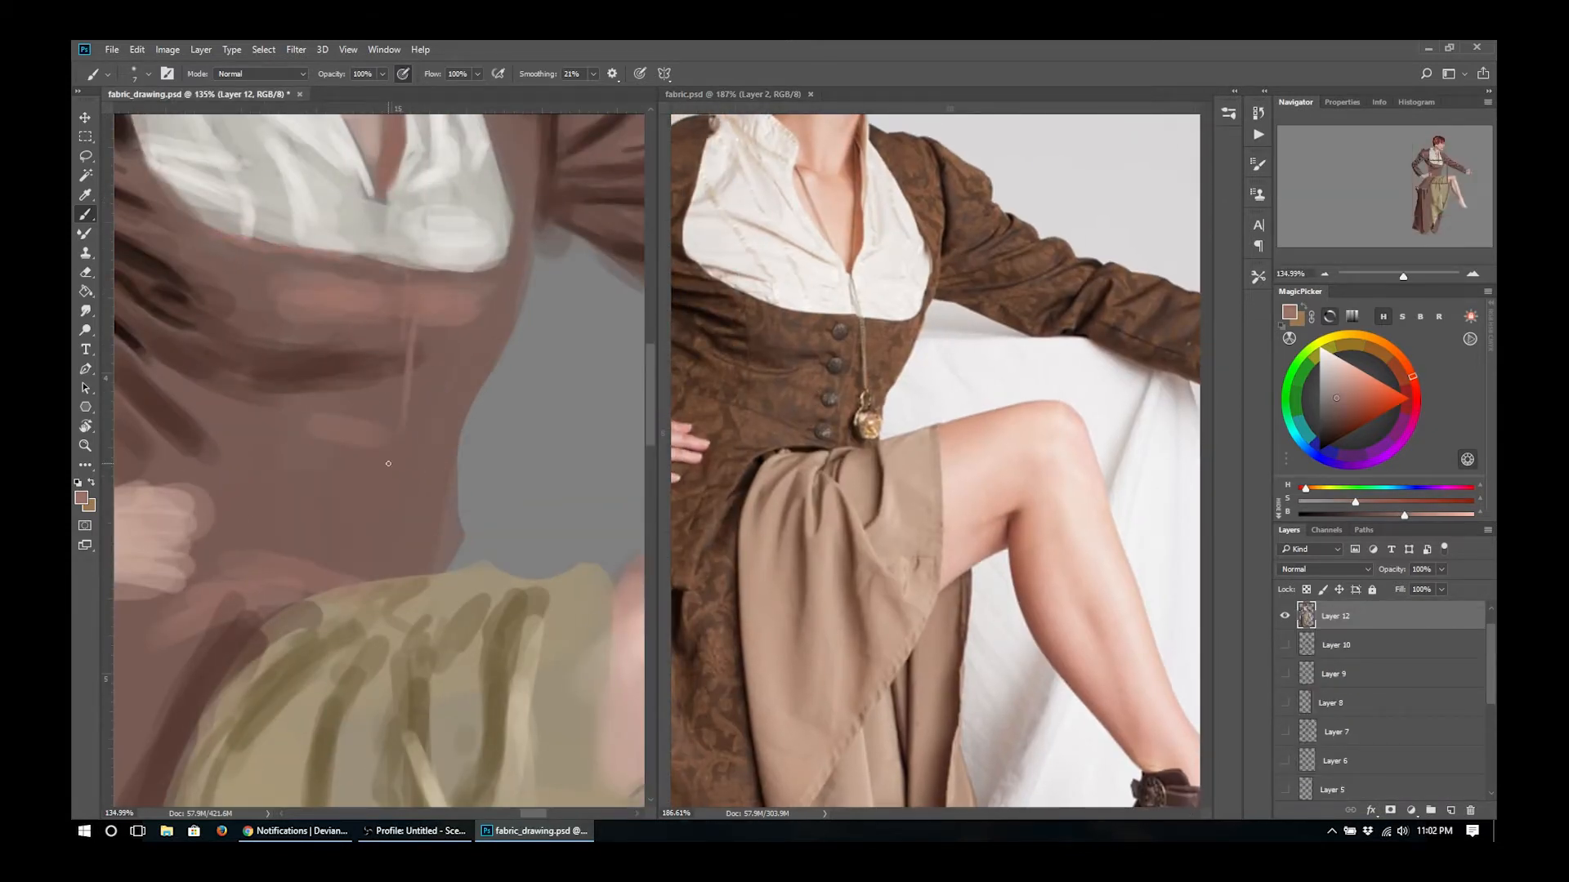
# - Add a new layer above the figure painting for the shoe shown in the reference photo
pyautogui.scroll(-9, 388, 464)
pyautogui.moveTo(770, 413)
pyautogui.mouseDown()
pyautogui.moveTo(766, 433)
pyautogui.moveTo(826, 445)
pyautogui.mouseUp()
pyautogui.click(400, 507)
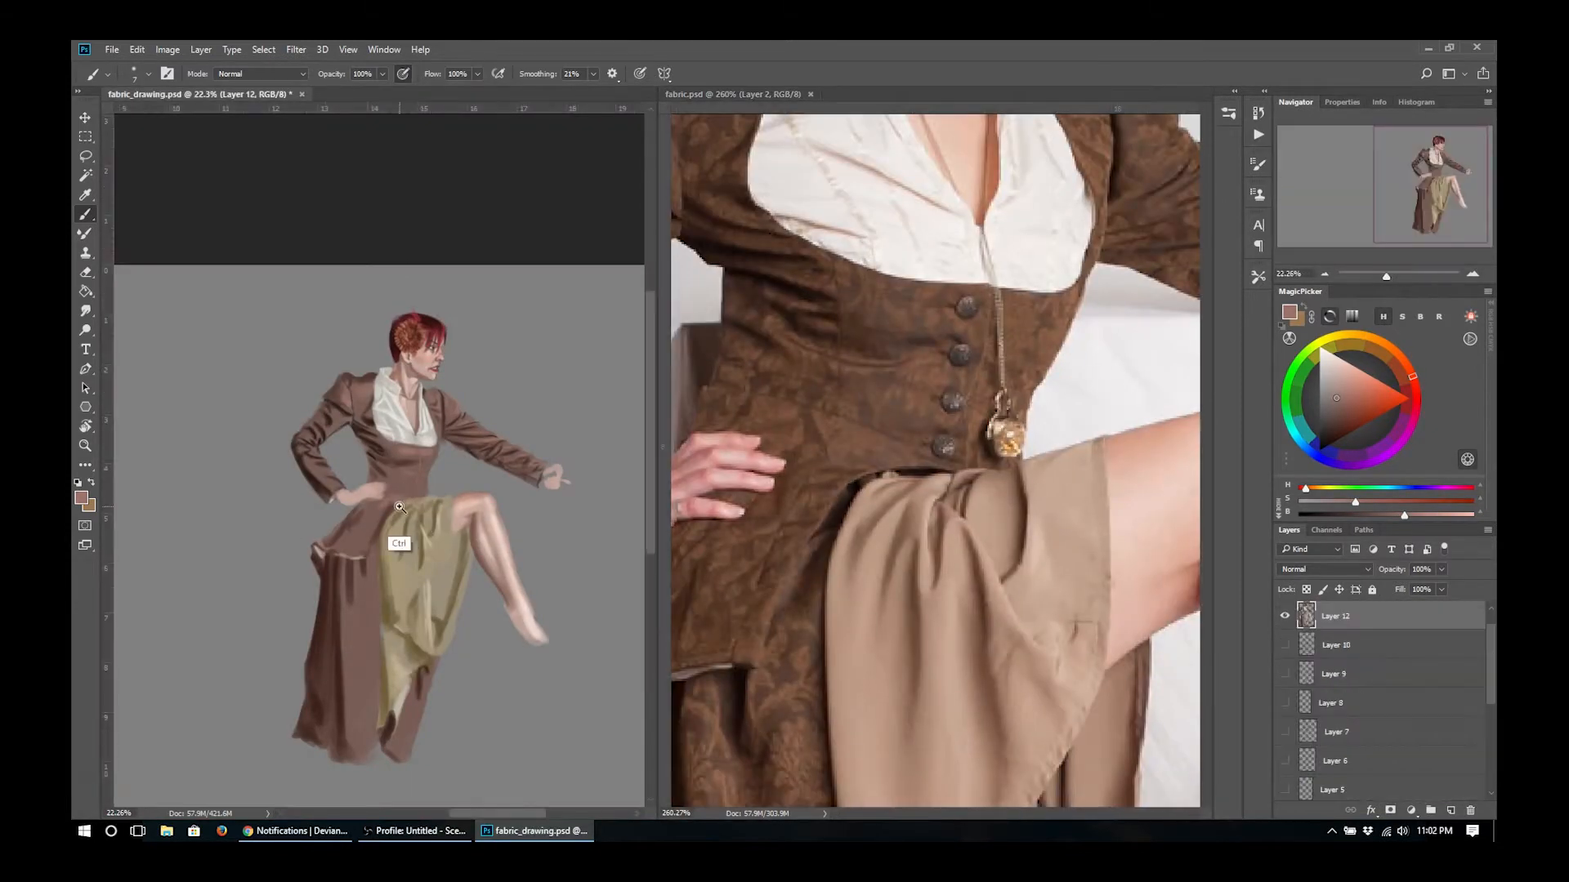
pyautogui.moveTo(374, 507); pyautogui.dragTo(458, 506)
pyautogui.click(836, 468)
pyautogui.moveTo(837, 468); pyautogui.dragTo(898, 469)
pyautogui.moveTo(270, 464); pyautogui.dragTo(317, 462)
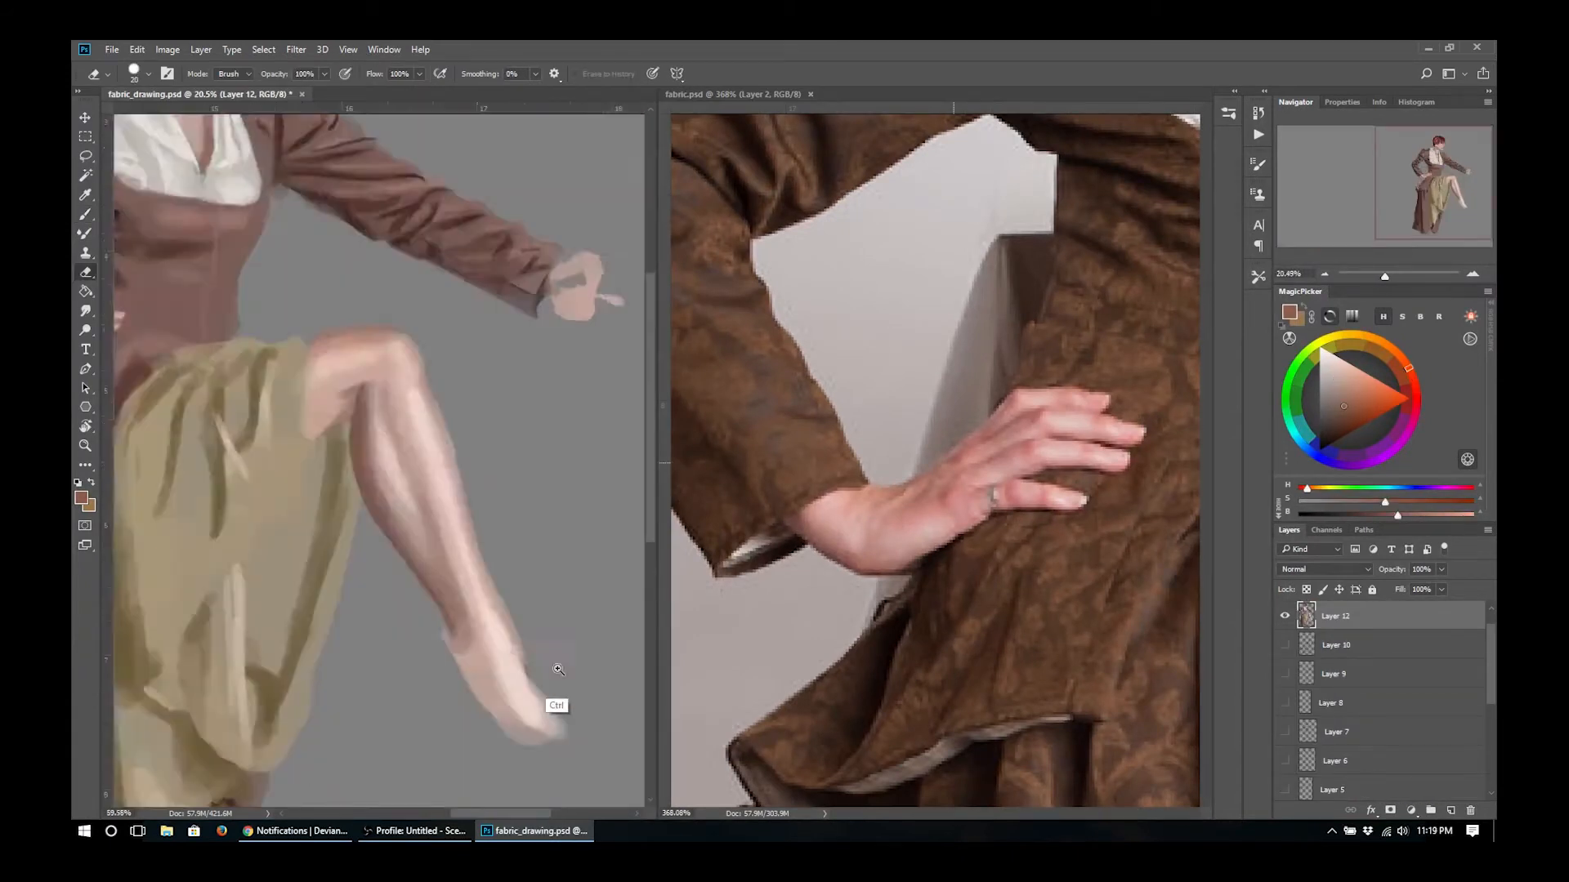
pyautogui.moveTo(940, 653)
pyautogui.mouseDown()
pyautogui.moveTo(938, 385)
pyautogui.moveTo(902, 361)
pyautogui.mouseUp()
pyautogui.rightClick(377, 443)
pyautogui.hotkey('ctrl', 'shift', 'n')
pyautogui.press('Return')
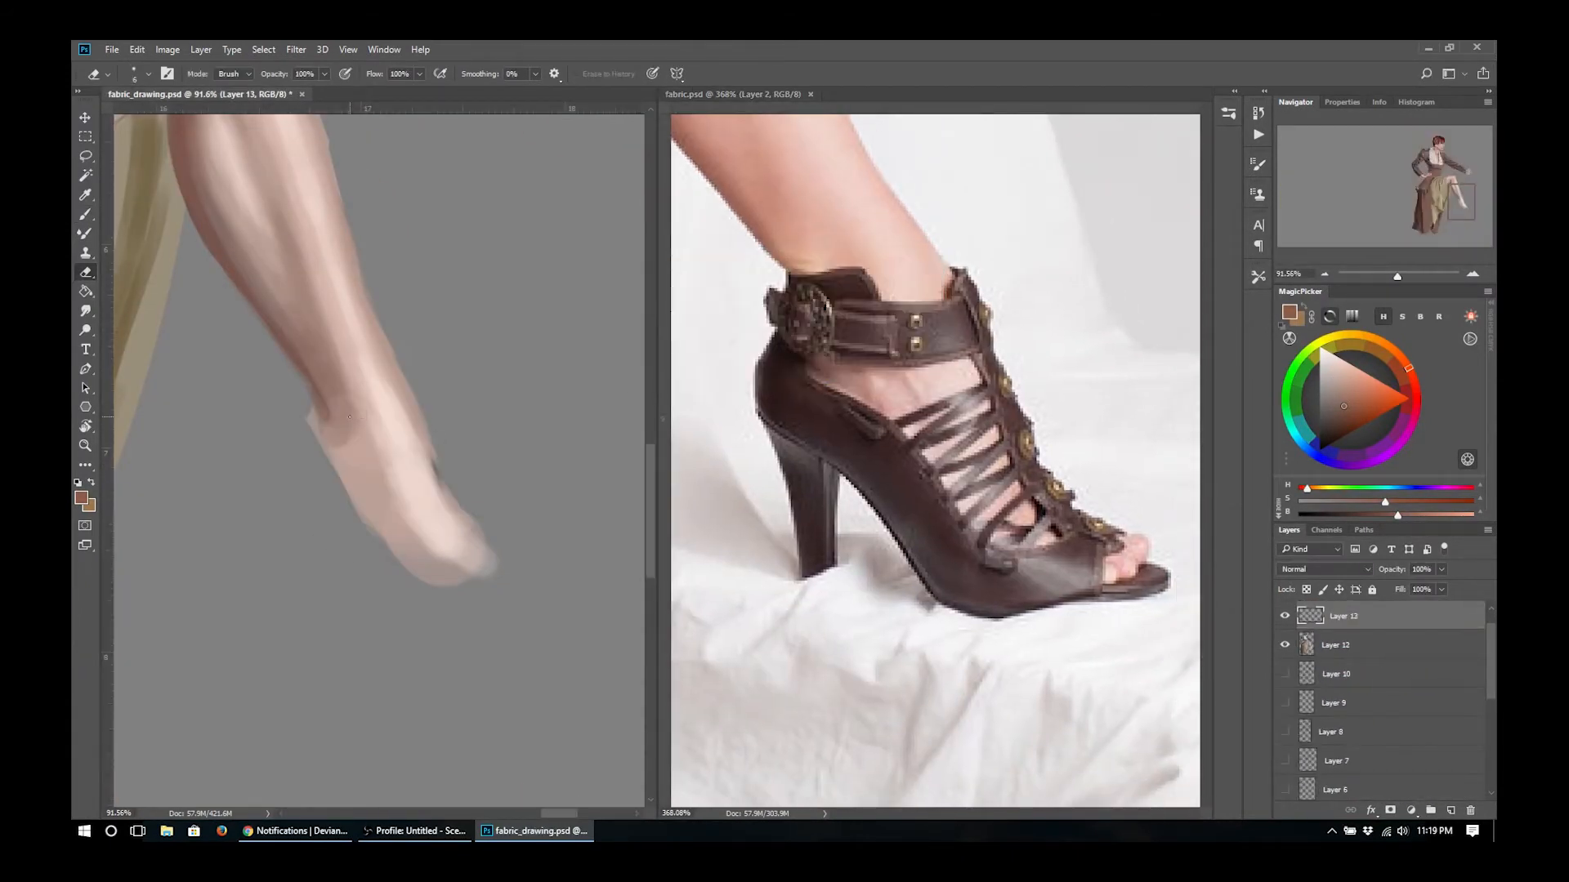
# - Sketch the shoe's ankle strap, buckle, heel cup and sole in black with a thin brush over the bare foot
pyautogui.click(1329, 446)
pyautogui.rightClick(337, 406)
pyautogui.click(337, 367)
pyautogui.moveTo(303, 393)
pyautogui.mouseDown()
pyautogui.moveTo(358, 390)
pyautogui.moveTo(425, 445)
pyautogui.mouseUp()
pyautogui.moveTo(400, 406); pyautogui.dragTo(425, 391)
pyautogui.moveTo(423, 447)
pyautogui.mouseDown()
pyautogui.moveTo(323, 412)
pyautogui.moveTo(296, 512)
pyautogui.moveTo(418, 603)
pyautogui.moveTo(534, 592)
pyautogui.mouseUp()
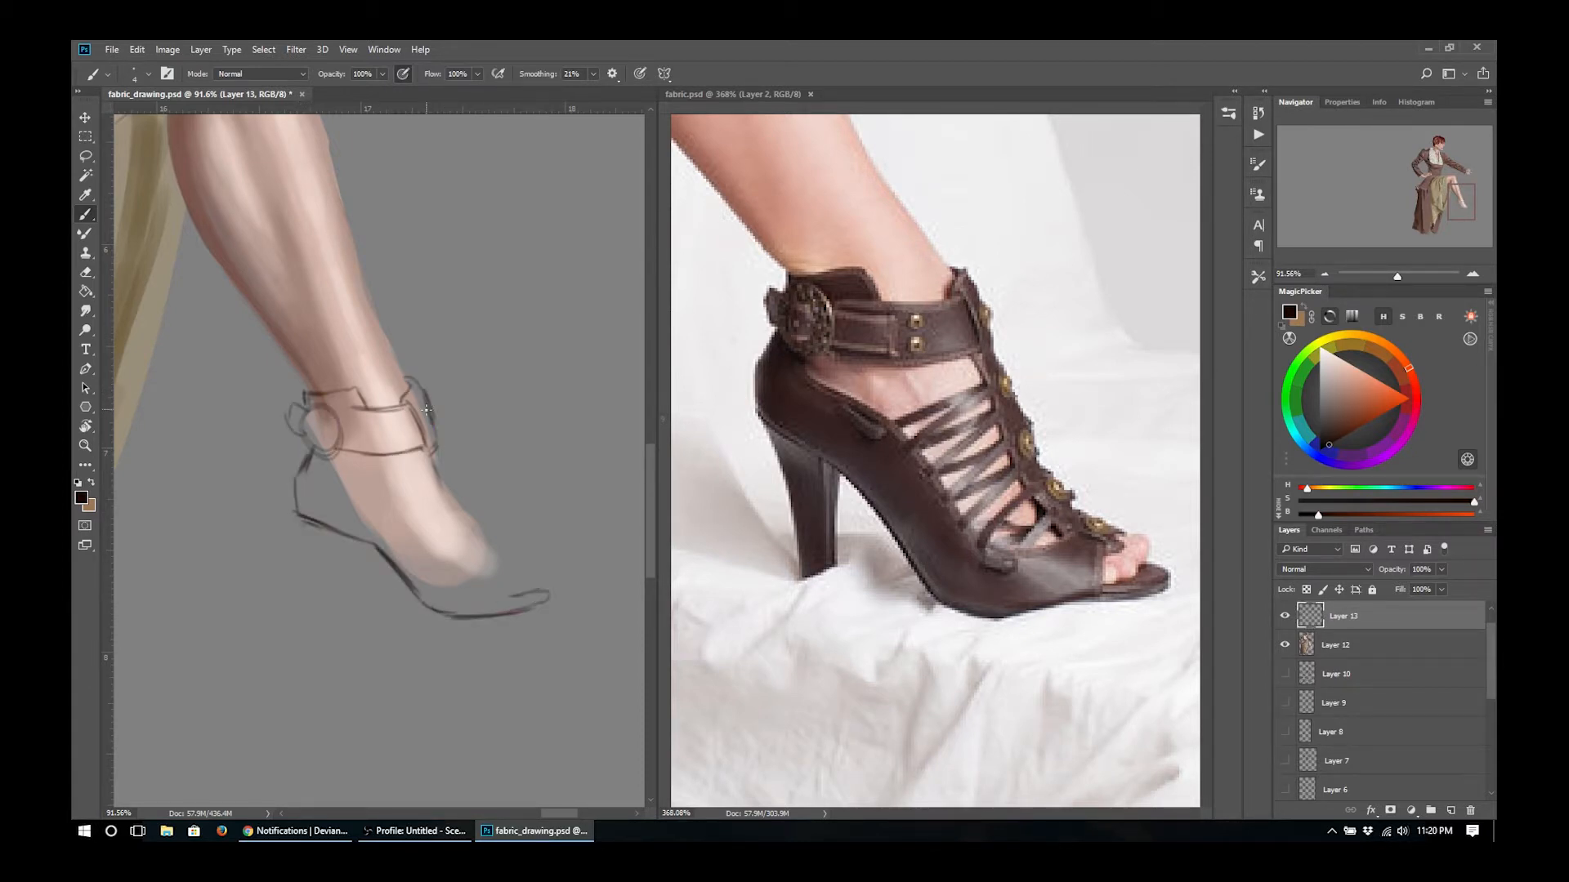
# - Sketch the shoe's front edge, toe opening, tall heel and the inner line of the upper
pyautogui.moveTo(450, 477)
pyautogui.mouseDown()
pyautogui.moveTo(518, 571)
pyautogui.moveTo(494, 598)
pyautogui.mouseUp()
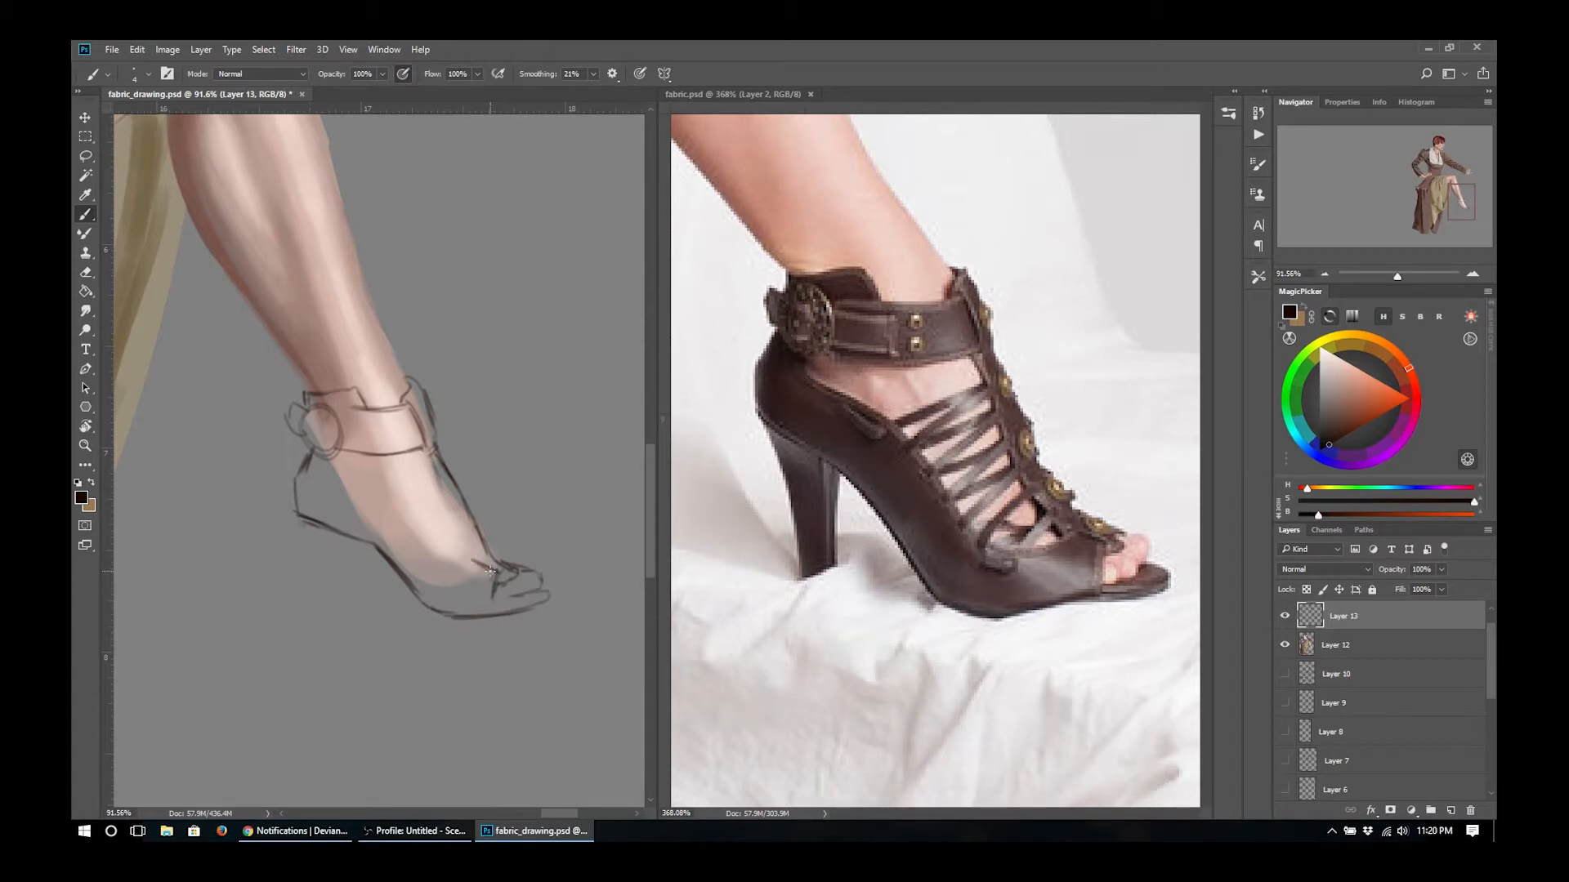
pyautogui.moveTo(328, 471)
pyautogui.mouseDown()
pyautogui.moveTo(495, 571)
pyautogui.moveTo(357, 484)
pyautogui.moveTo(322, 621)
pyautogui.mouseUp()
pyautogui.moveTo(340, 533); pyautogui.dragTo(353, 617)
pyautogui.moveTo(355, 619); pyautogui.dragTo(323, 620)
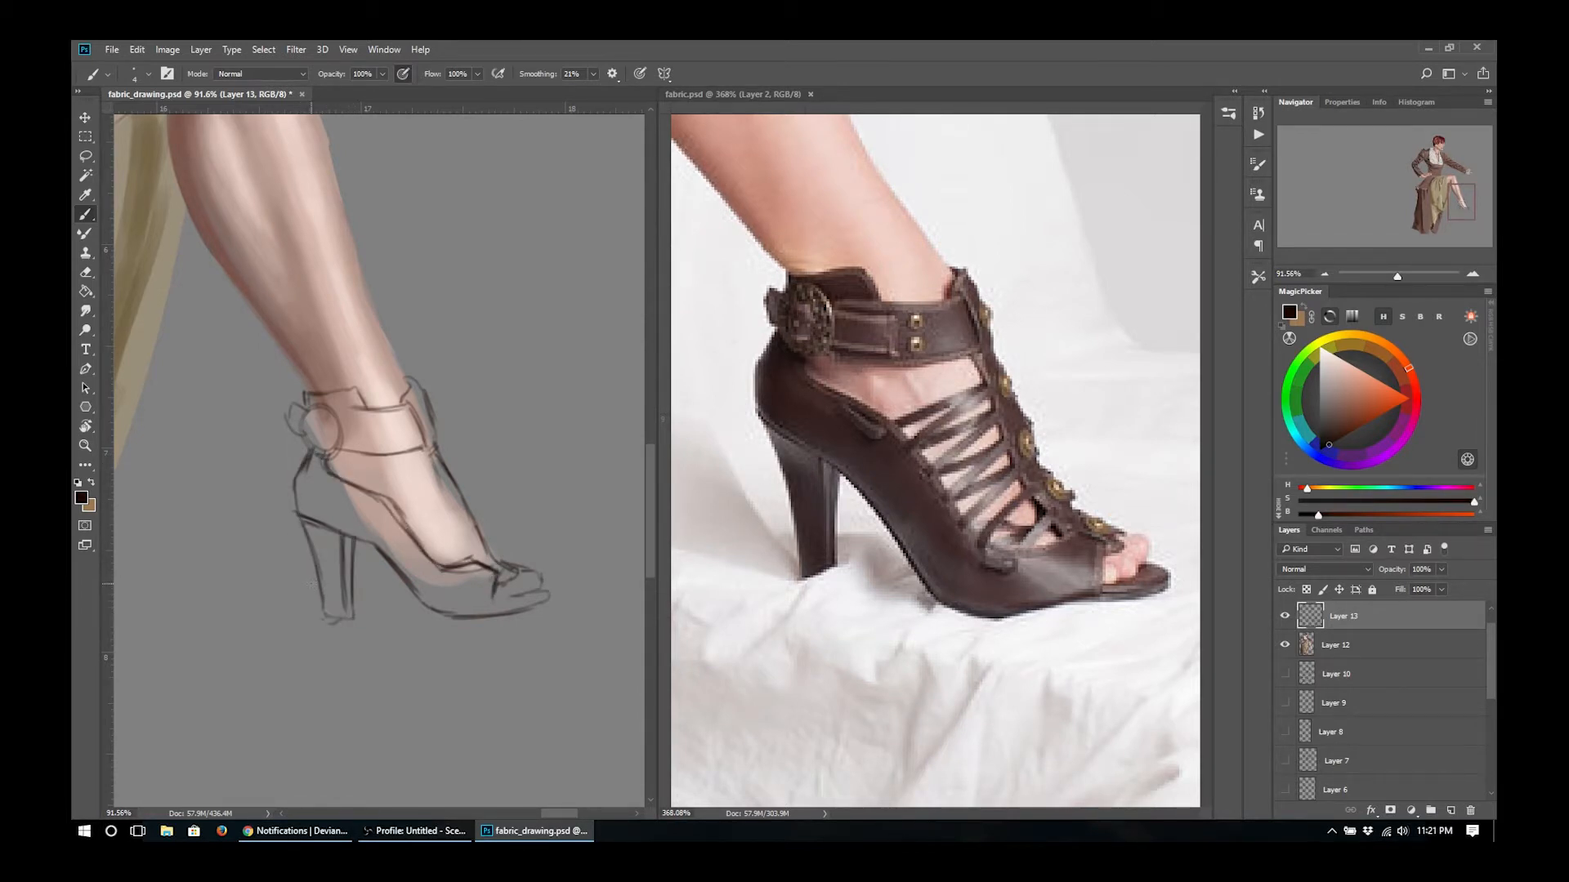
pyautogui.moveTo(417, 456)
pyautogui.mouseDown()
pyautogui.moveTo(466, 550)
pyautogui.moveTo(536, 581)
pyautogui.mouseUp()
# - Paint the toes and instep inside the shoe outline on Layer 12 with sampled skin tones and a larger brush
pyautogui.click(1336, 646)
pyautogui.keyDown('alt'); pyautogui.click(435, 566); pyautogui.keyUp('alt')
pyautogui.press(']')
pyautogui.press(']')
pyautogui.press(']')
pyautogui.press(']')
pyautogui.press(']')
pyautogui.press(']')
pyautogui.keyDown('alt'); pyautogui.click(308, 366); pyautogui.keyUp('alt')
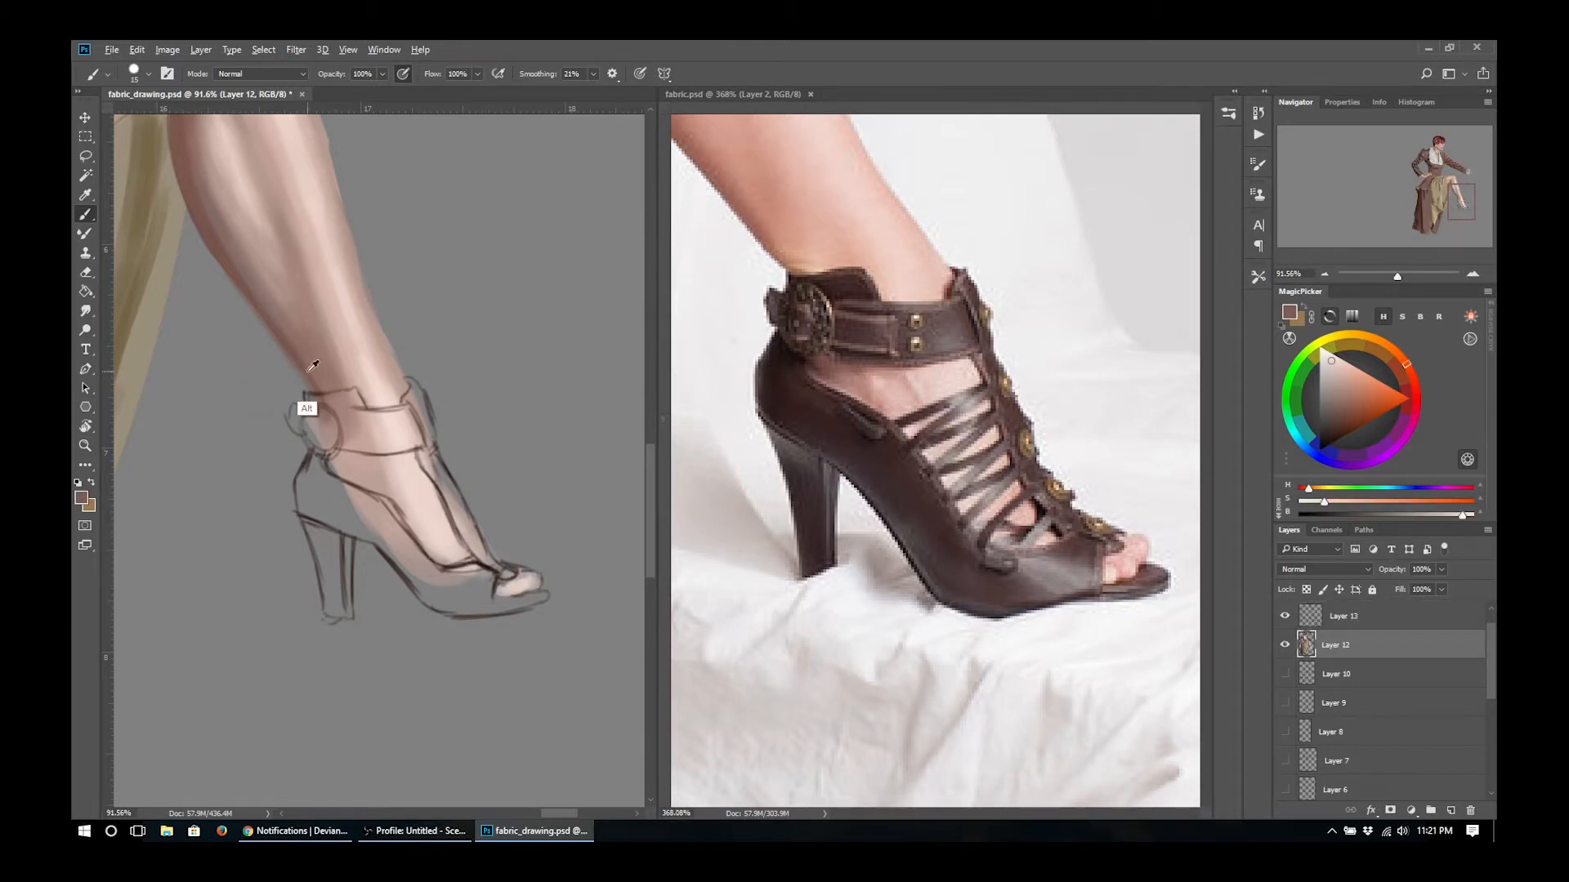
pyautogui.moveTo(333, 464); pyautogui.dragTo(384, 487)
pyautogui.moveTo(386, 494); pyautogui.dragTo(420, 543)
pyautogui.moveTo(389, 450); pyautogui.dragTo(409, 470)
# - Add a new layer between the figure painting and the shoe sketch
pyautogui.hotkey('ctrl', '-')
pyautogui.hotkey('ctrl', '-')
pyautogui.hotkey('ctrl', '-')
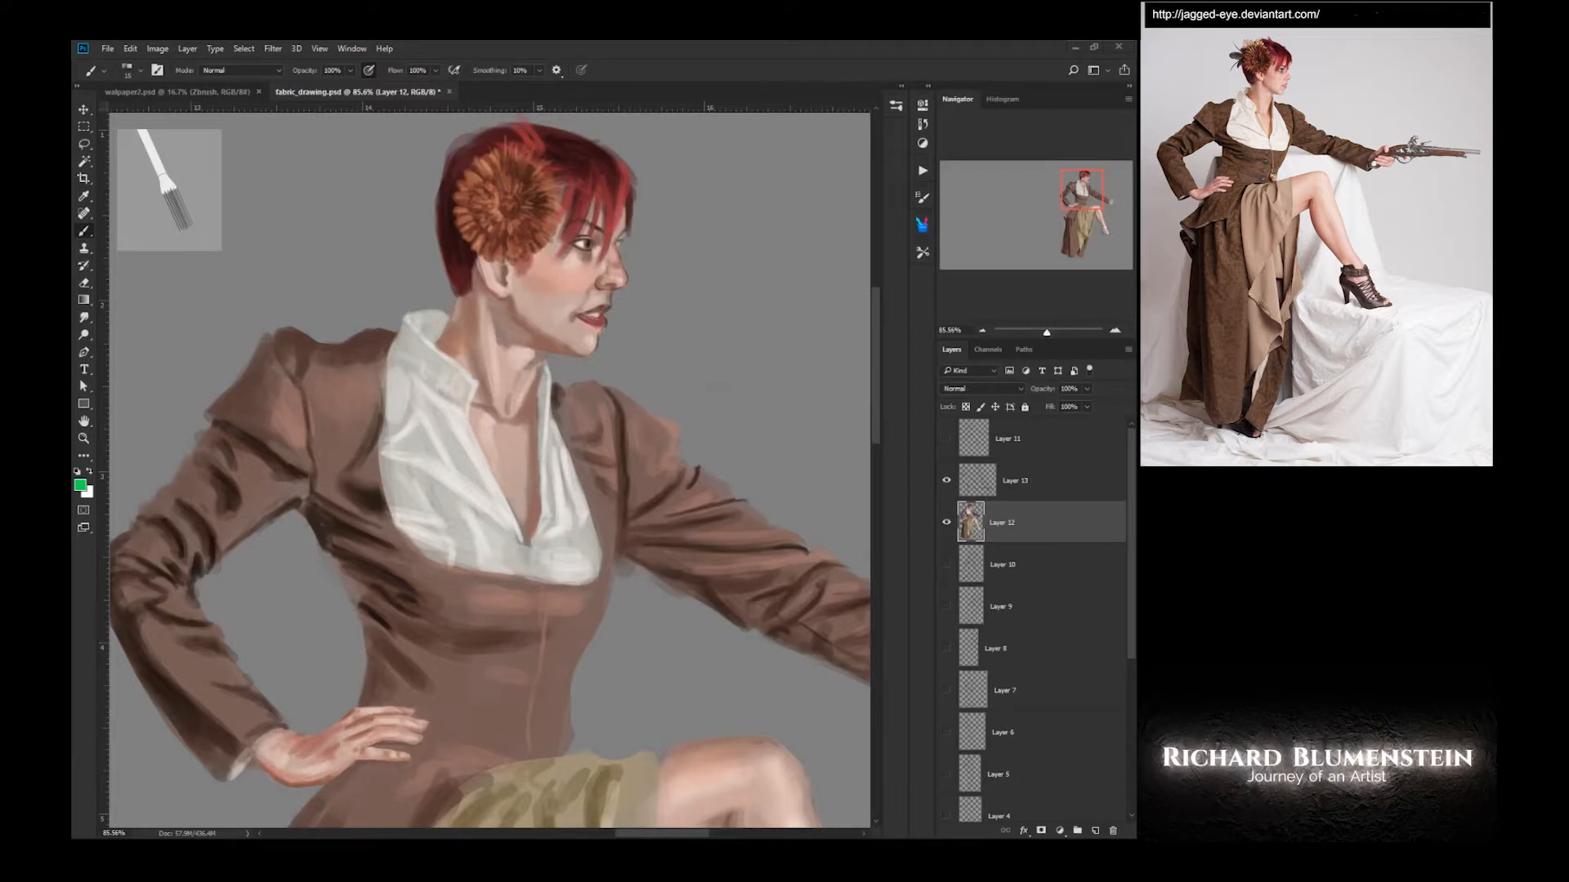
pyautogui.scroll(-9, 513, 491)
pyautogui.moveTo(513, 491); pyautogui.dragTo(522, 327)
pyautogui.click(1094, 831)
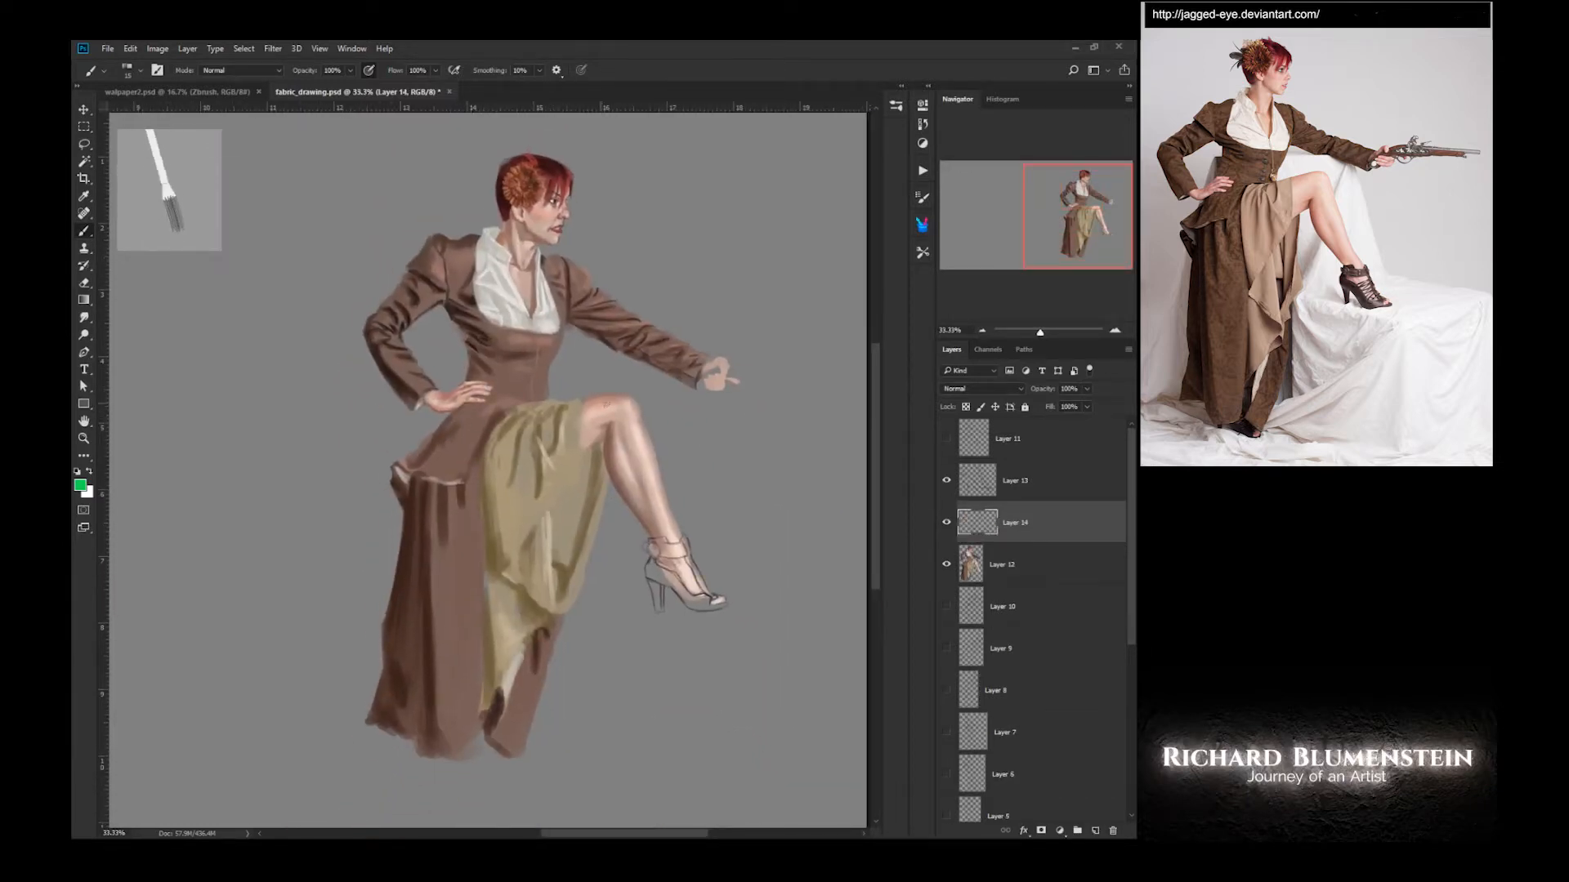
# - Show the colour wheel, pick an orange-red, and fill the new layer with a gradient fading from the skirt hem up to the head
pyautogui.click(351, 49)
pyautogui.click(372, 367)
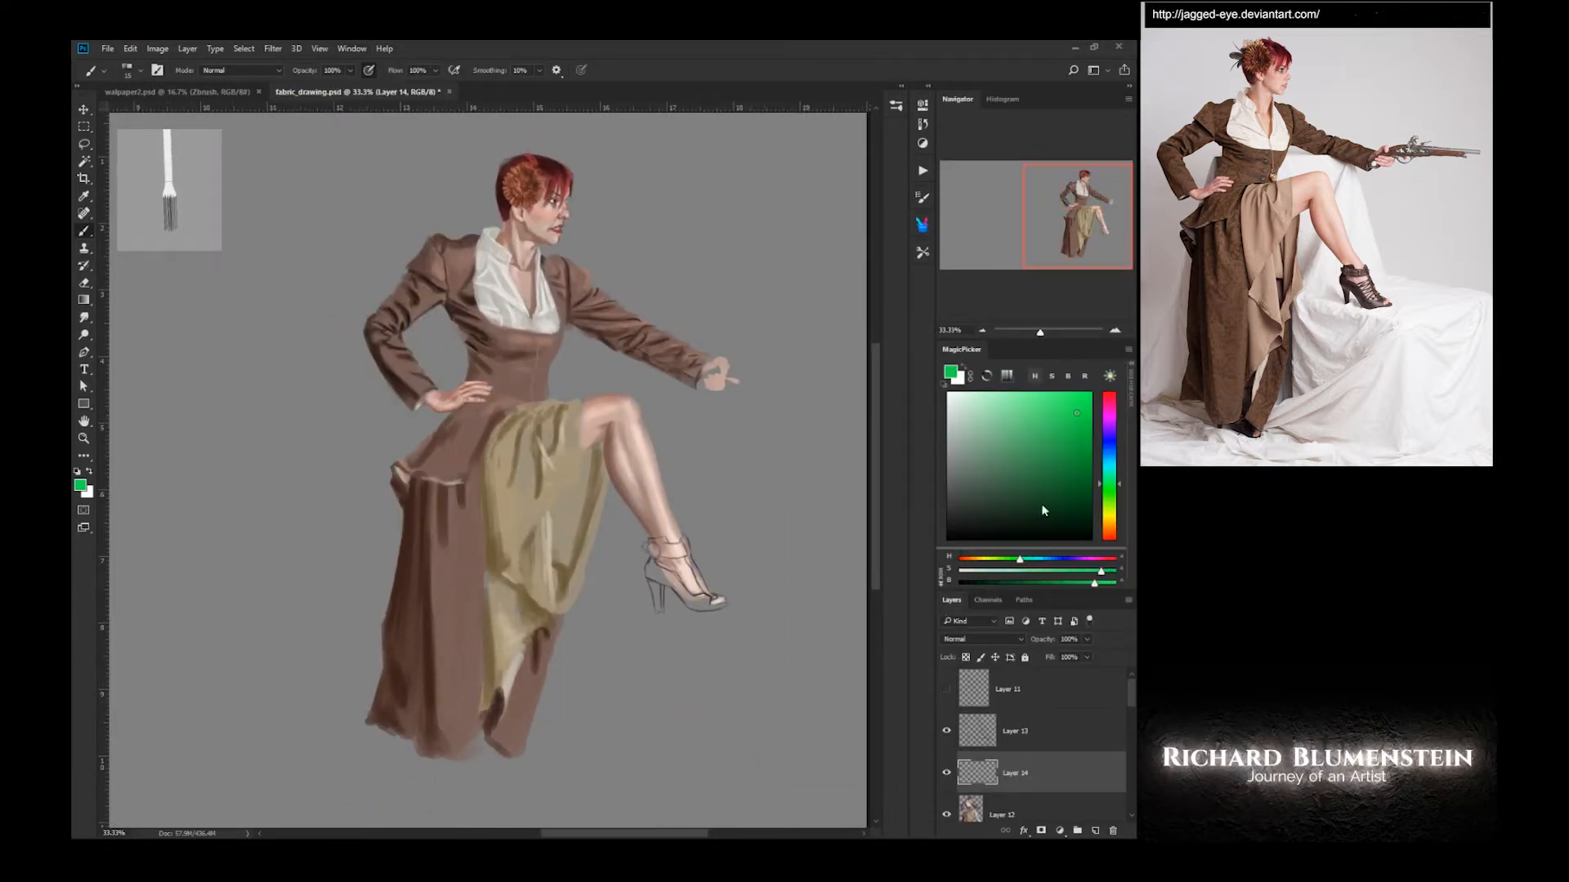
pyautogui.click(1092, 453)
pyautogui.moveTo(1061, 467); pyautogui.dragTo(1036, 476)
pyautogui.press('g')
pyautogui.moveTo(537, 784); pyautogui.dragTo(529, 155)
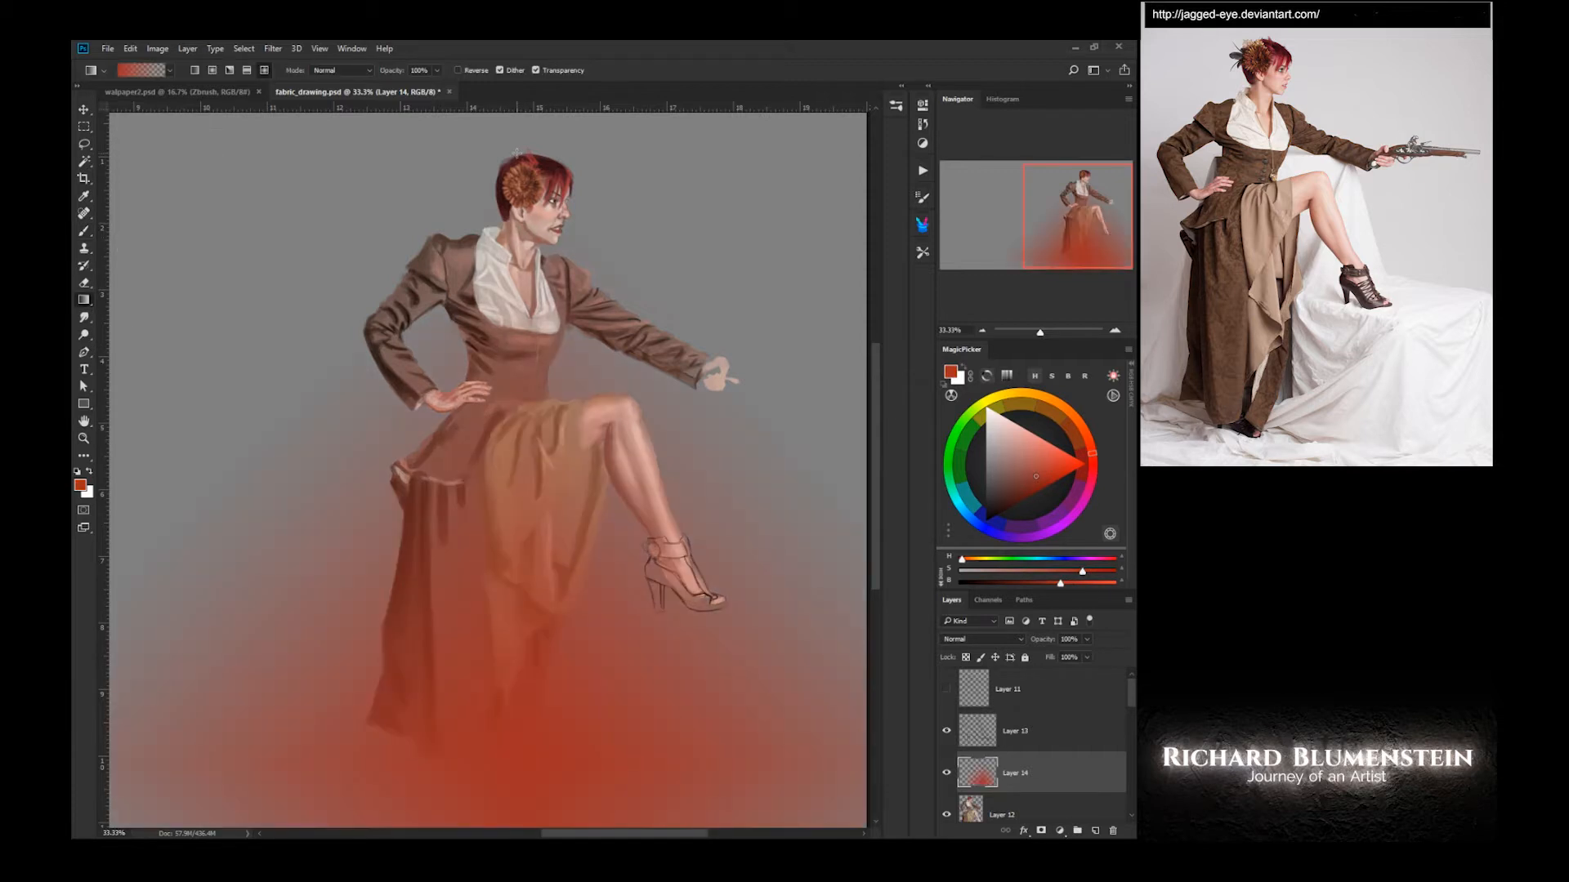
# - Change the gradient layer's blending mode and clip it to the figure painting on Layer 12
pyautogui.click(978, 640)
pyautogui.click(950, 413)
pyautogui.keyDown('alt'); pyautogui.click(967, 795); pyautogui.keyUp('alt')
pyautogui.rightClick(503, 666)
pyautogui.click(460, 626)
pyautogui.click(452, 567)
pyautogui.moveTo(466, 693); pyautogui.dragTo(486, 626)
pyautogui.press('Return')
# - Adjust the gradient layer's Hue/Saturation and merge it down into the figure painting
pyautogui.hotkey('ctrl', 'u')
pyautogui.moveTo(573, 380)
pyautogui.mouseDown()
pyautogui.moveTo(544, 380)
pyautogui.moveTo(571, 337)
pyautogui.mouseUp()
pyautogui.press('Return')
pyautogui.hotkey('ctrl', 'e')
# - Brush pale highlights along the blouse's front edge and across its lower front
pyautogui.press('b')
pyautogui.moveTo(462, 246); pyautogui.dragTo(433, 601)
pyautogui.keyDown('alt'); pyautogui.click(486, 574); pyautogui.keyUp('alt')
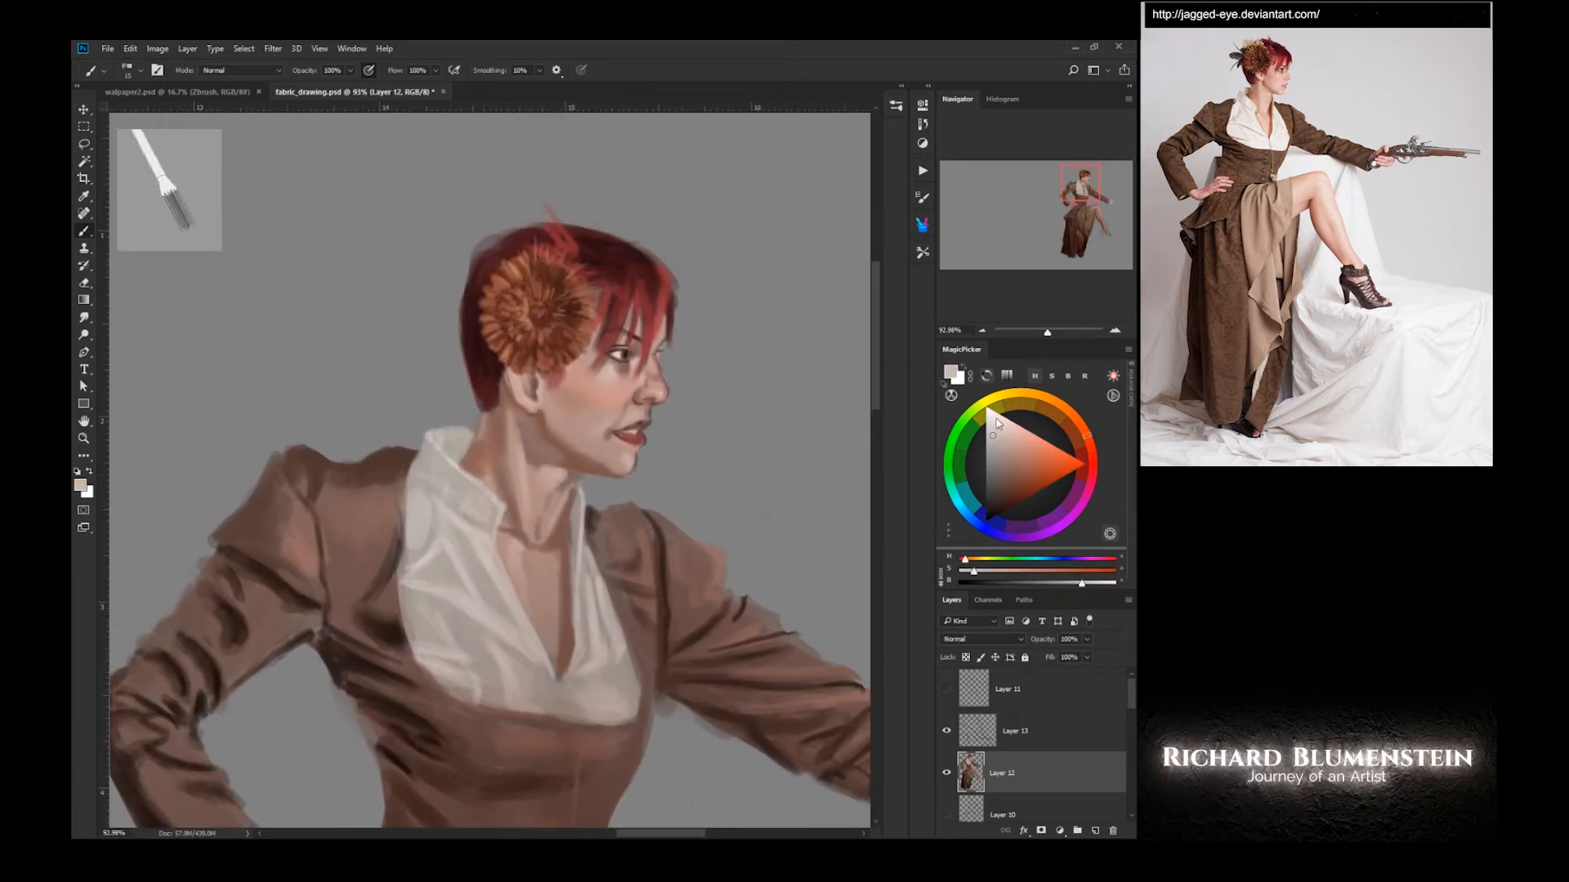
pyautogui.hotkey('ctrl', '1')
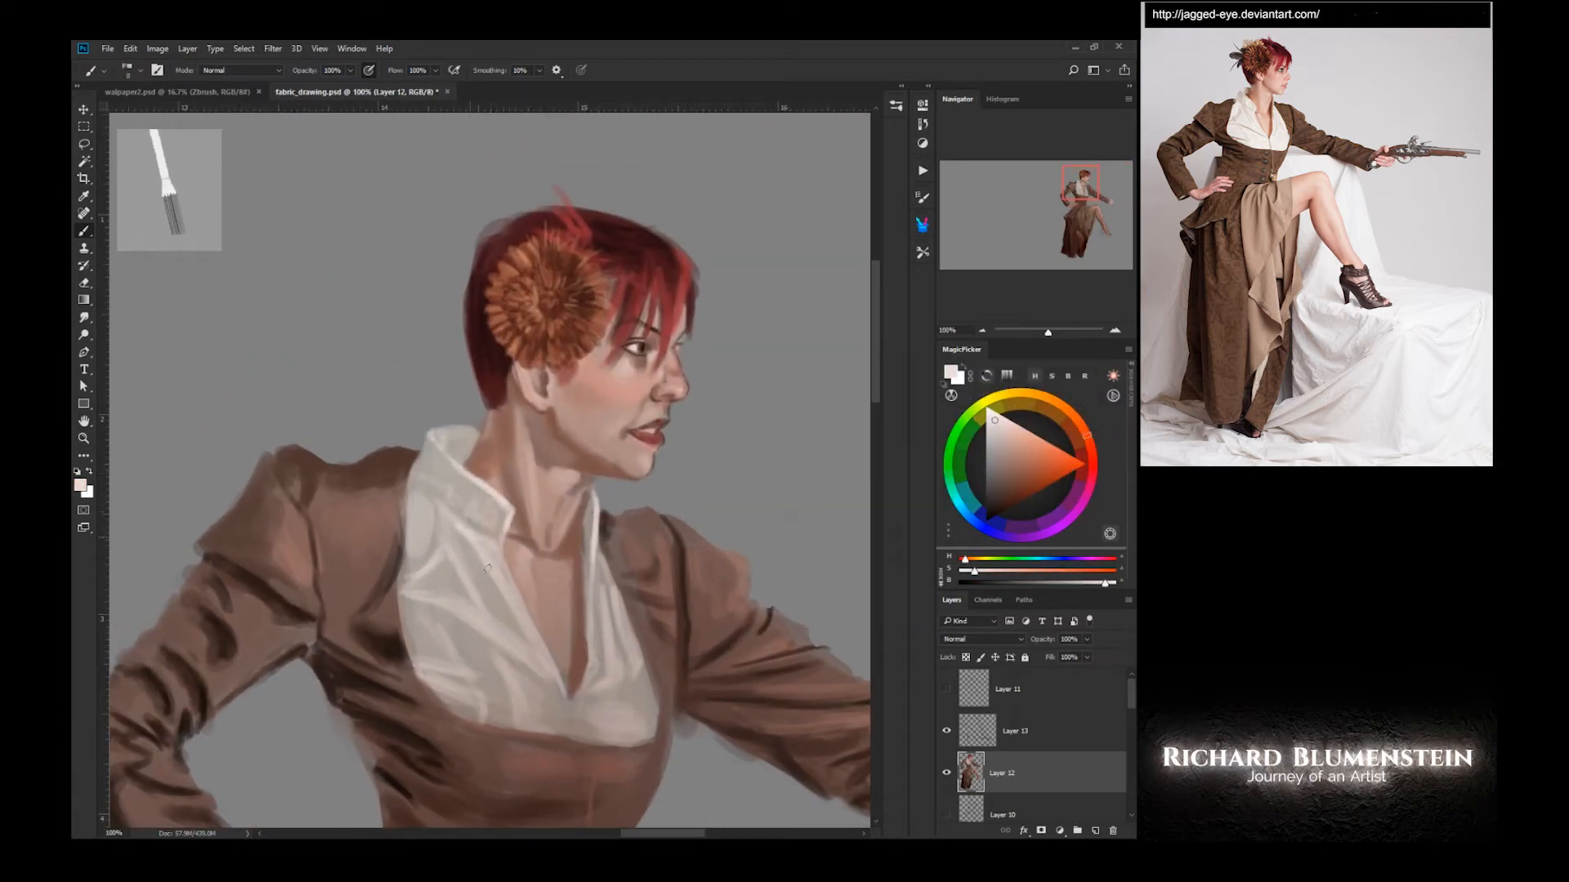
pyautogui.moveTo(487, 570)
pyautogui.mouseDown()
pyautogui.moveTo(547, 678)
pyautogui.moveTo(609, 662)
pyautogui.mouseUp()
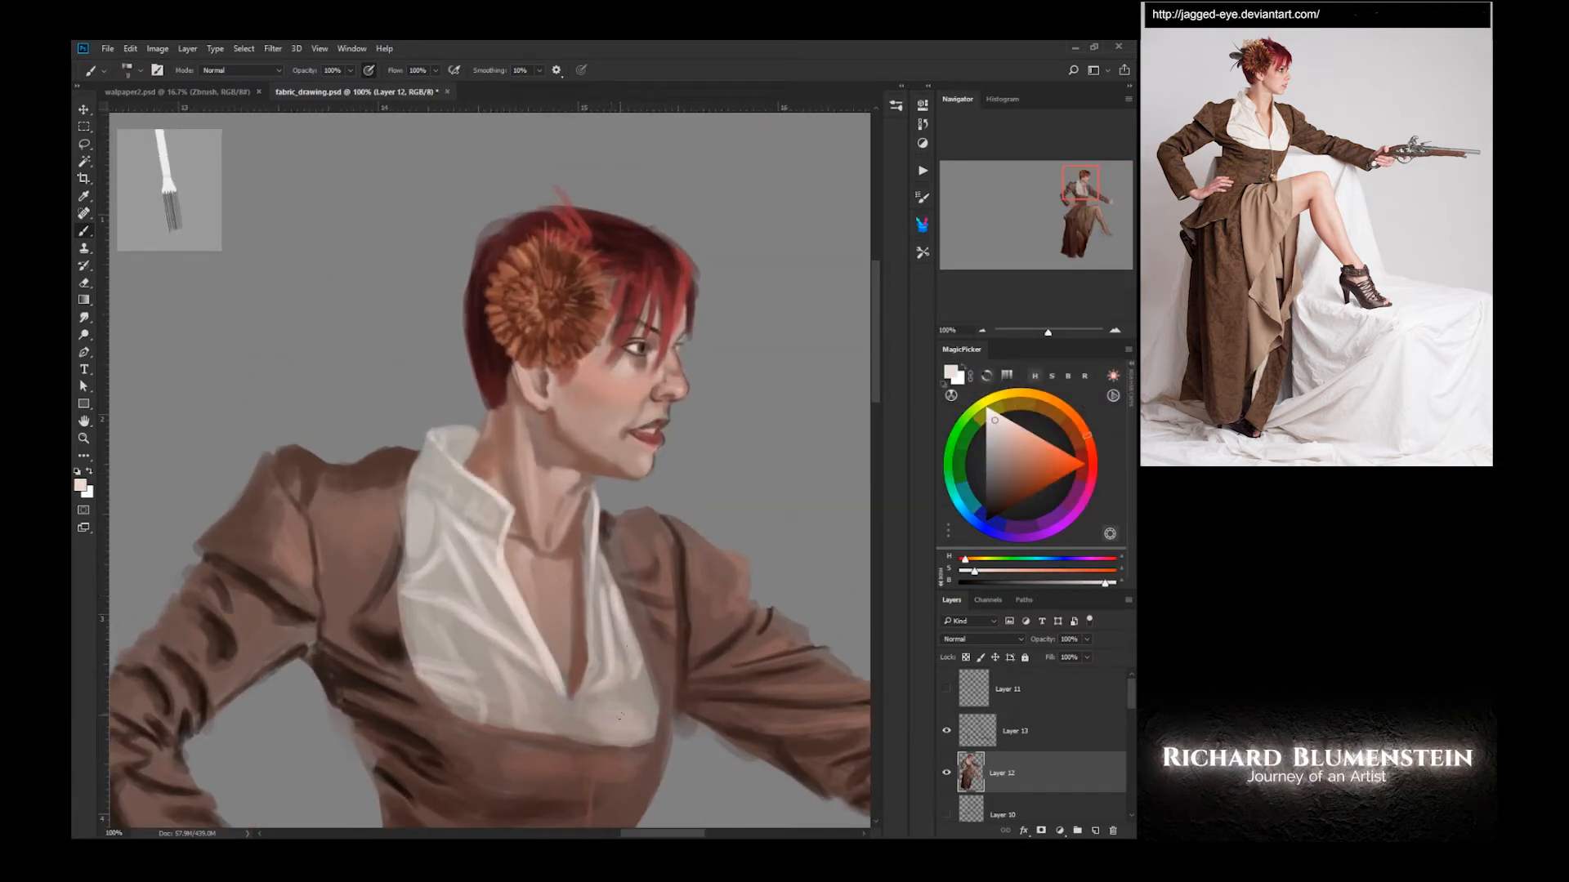
pyautogui.moveTo(619, 718)
pyautogui.mouseDown()
pyautogui.moveTo(596, 727)
pyautogui.moveTo(469, 658)
pyautogui.mouseUp()
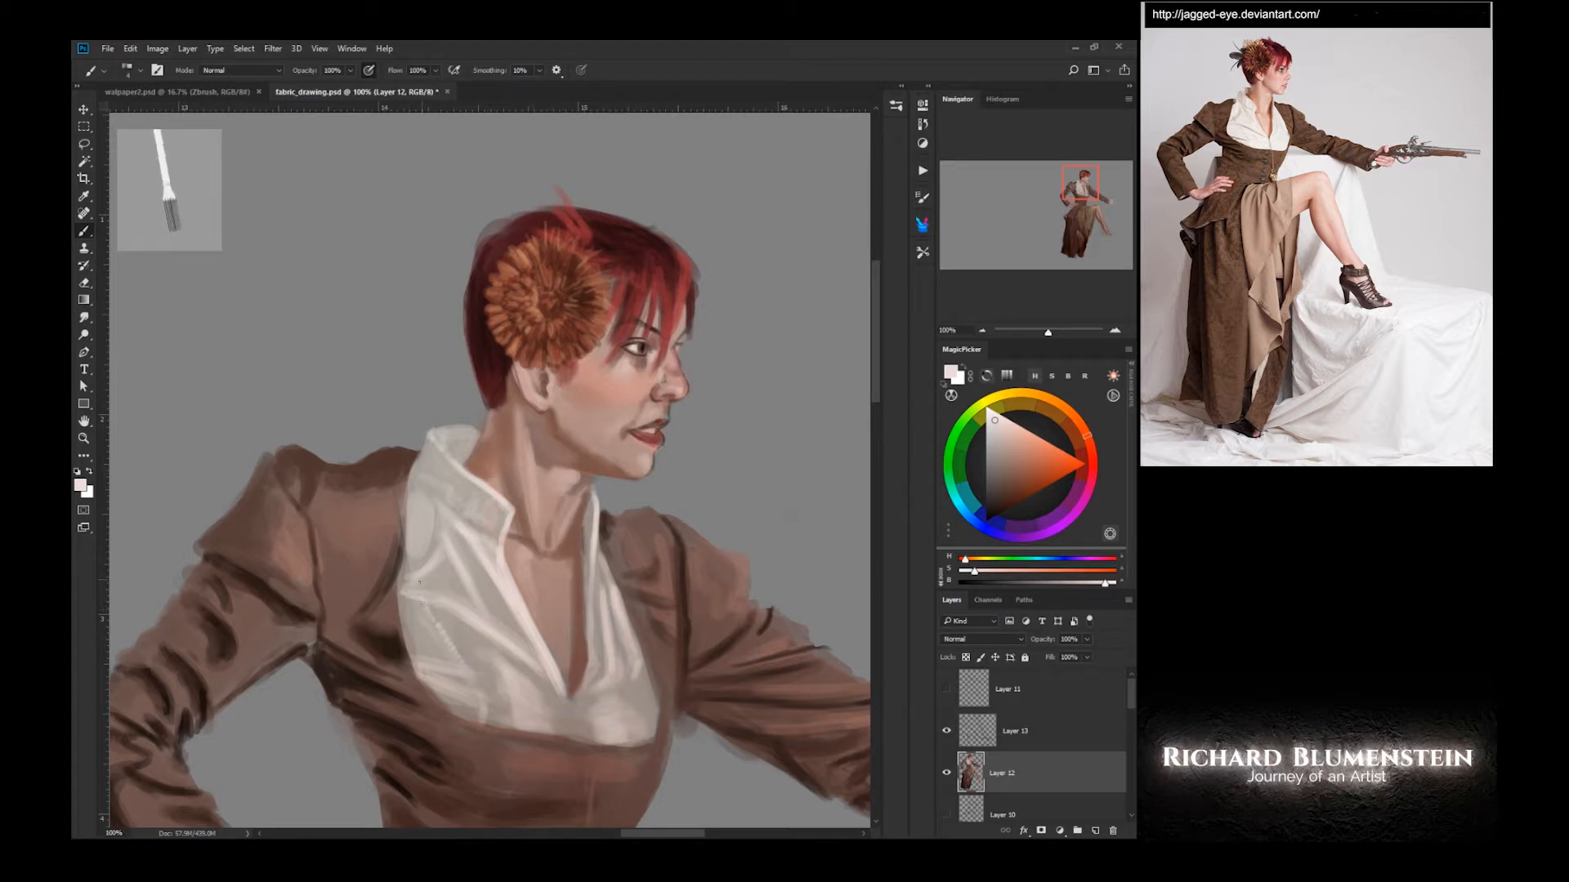
# - Detail the seam down the outer side of the blouse with pale and sampled grey strokes
pyautogui.moveTo(419, 583); pyautogui.dragTo(406, 559)
pyautogui.keyDown('alt'); pyautogui.click(499, 603); pyautogui.keyUp('alt')
pyautogui.keyDown('alt'); pyautogui.click(518, 683); pyautogui.keyUp('alt')
pyautogui.moveTo(436, 630); pyautogui.dragTo(462, 663)
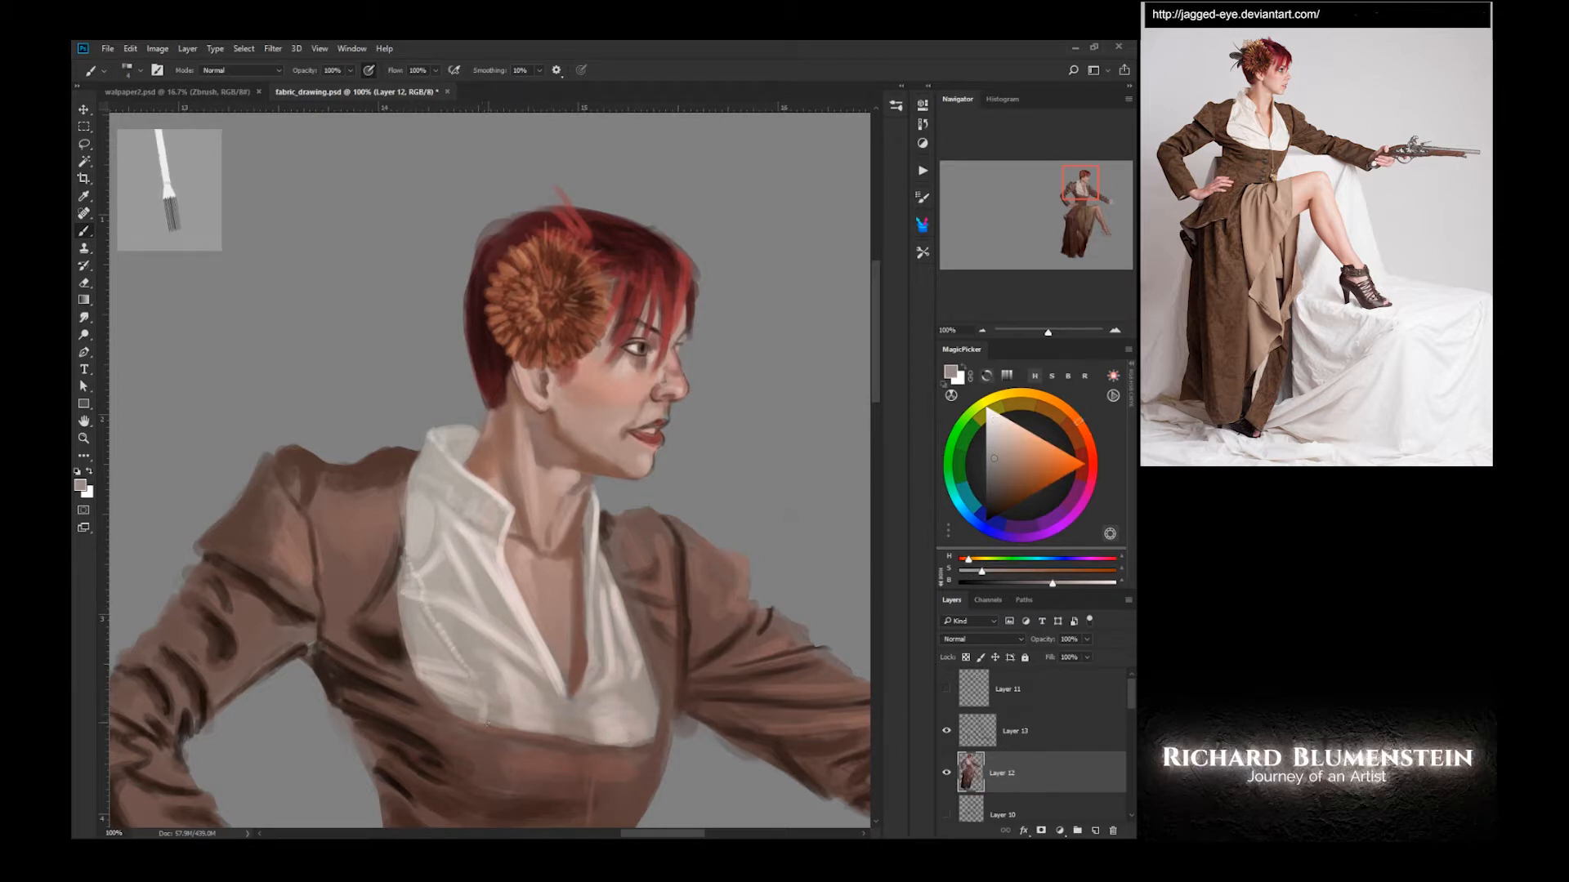
# - Add fine stitching detail along the blouse collar with sampled greys
pyautogui.keyDown('alt'); pyautogui.click(506, 608); pyautogui.keyUp('alt')
pyautogui.keyDown('alt'); pyautogui.click(491, 490); pyautogui.keyUp('alt')
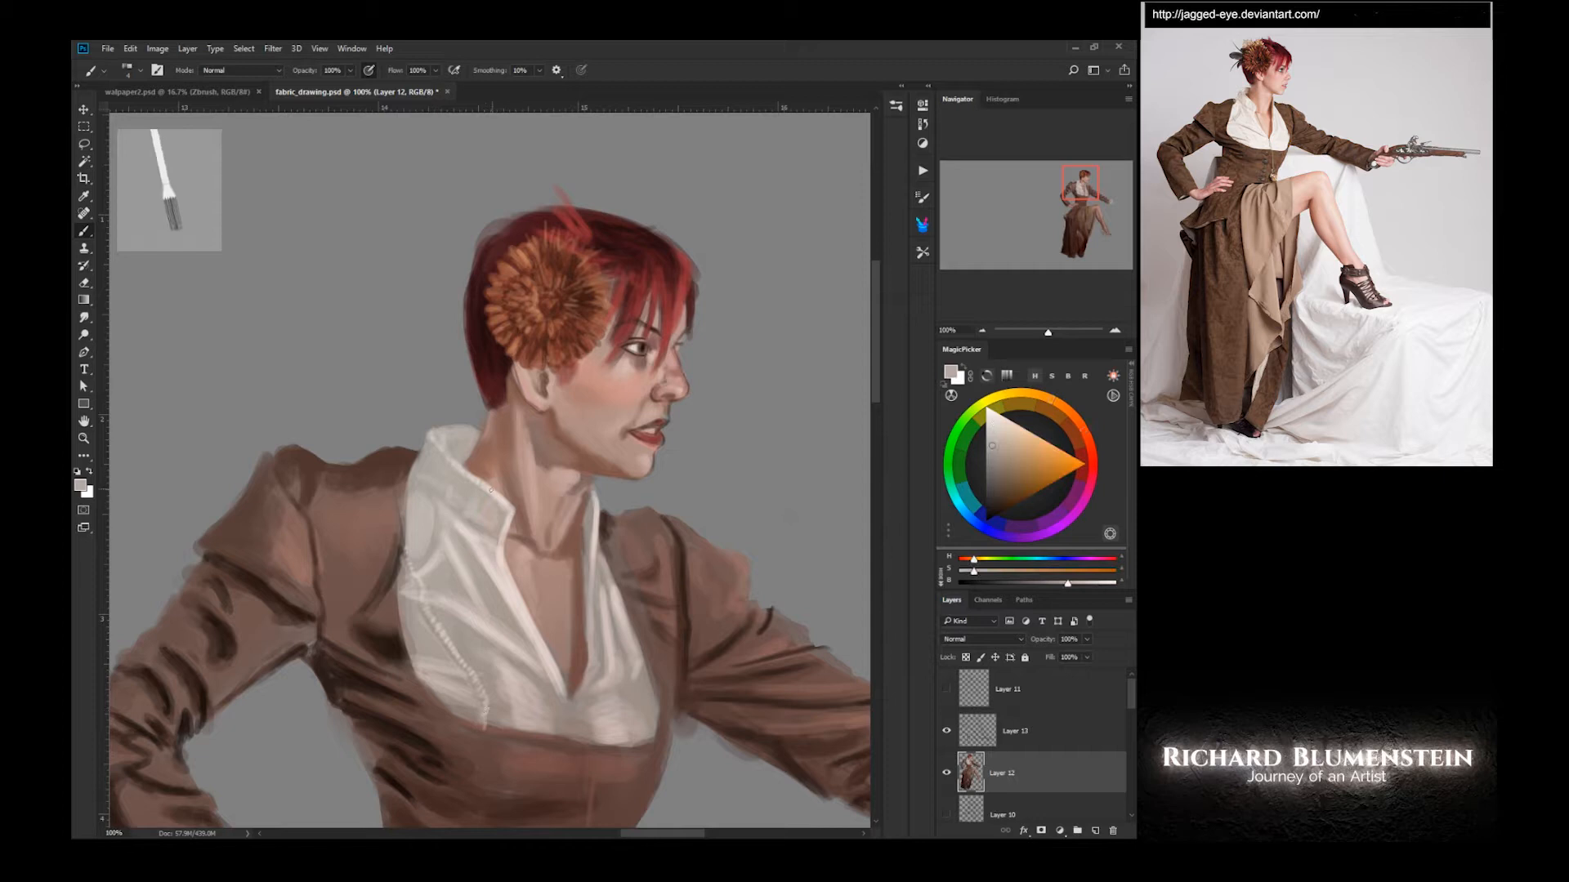
pyautogui.keyDown('alt'); pyautogui.click(463, 521); pyautogui.keyUp('alt')
pyautogui.moveTo(451, 446); pyautogui.dragTo(469, 458)
# - Soften the shading on the blouse panel below the collar with a different, larger brush and sampled greys
pyautogui.rightClick(472, 480)
pyautogui.click(572, 673)
pyautogui.click(424, 546)
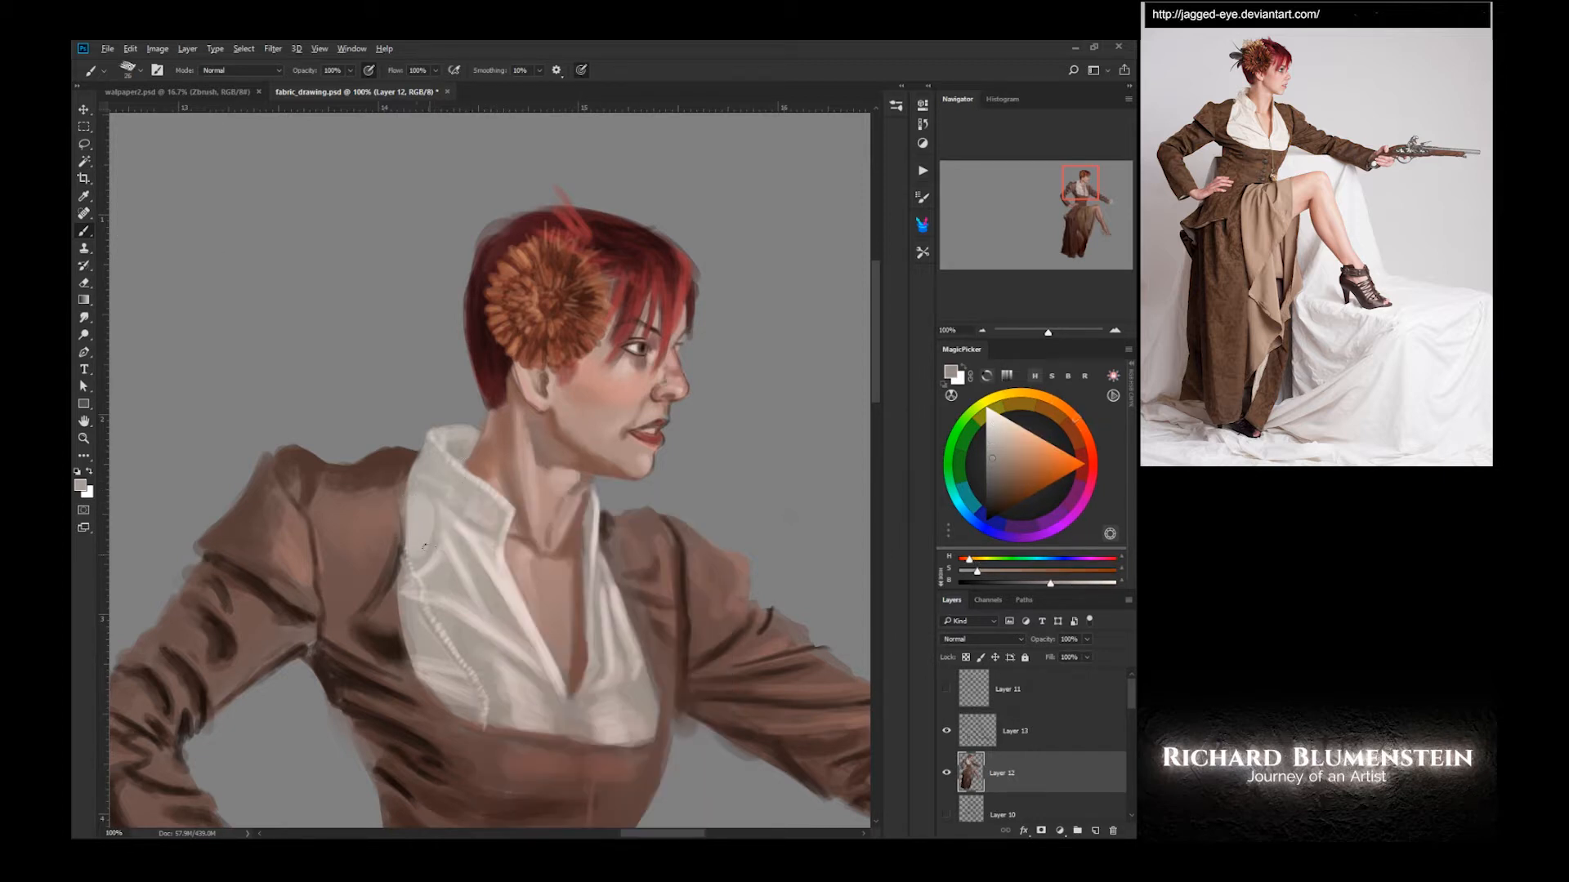
pyautogui.keyDown('alt'); pyautogui.click(486, 545); pyautogui.keyUp('alt')
pyautogui.keyDown('alt'); pyautogui.click(488, 546); pyautogui.keyUp('alt')
pyautogui.press(']')
pyautogui.press(']')
pyautogui.press(']')
pyautogui.press(']')
pyautogui.press(']')
pyautogui.moveTo(421, 508)
pyautogui.mouseDown()
pyautogui.moveTo(421, 541)
pyautogui.moveTo(464, 591)
pyautogui.mouseUp()
pyautogui.keyDown('ctrl'); pyautogui.keyDown('alt'); pyautogui.click(474, 594); pyautogui.keyUp('alt'); pyautogui.keyUp('ctrl')
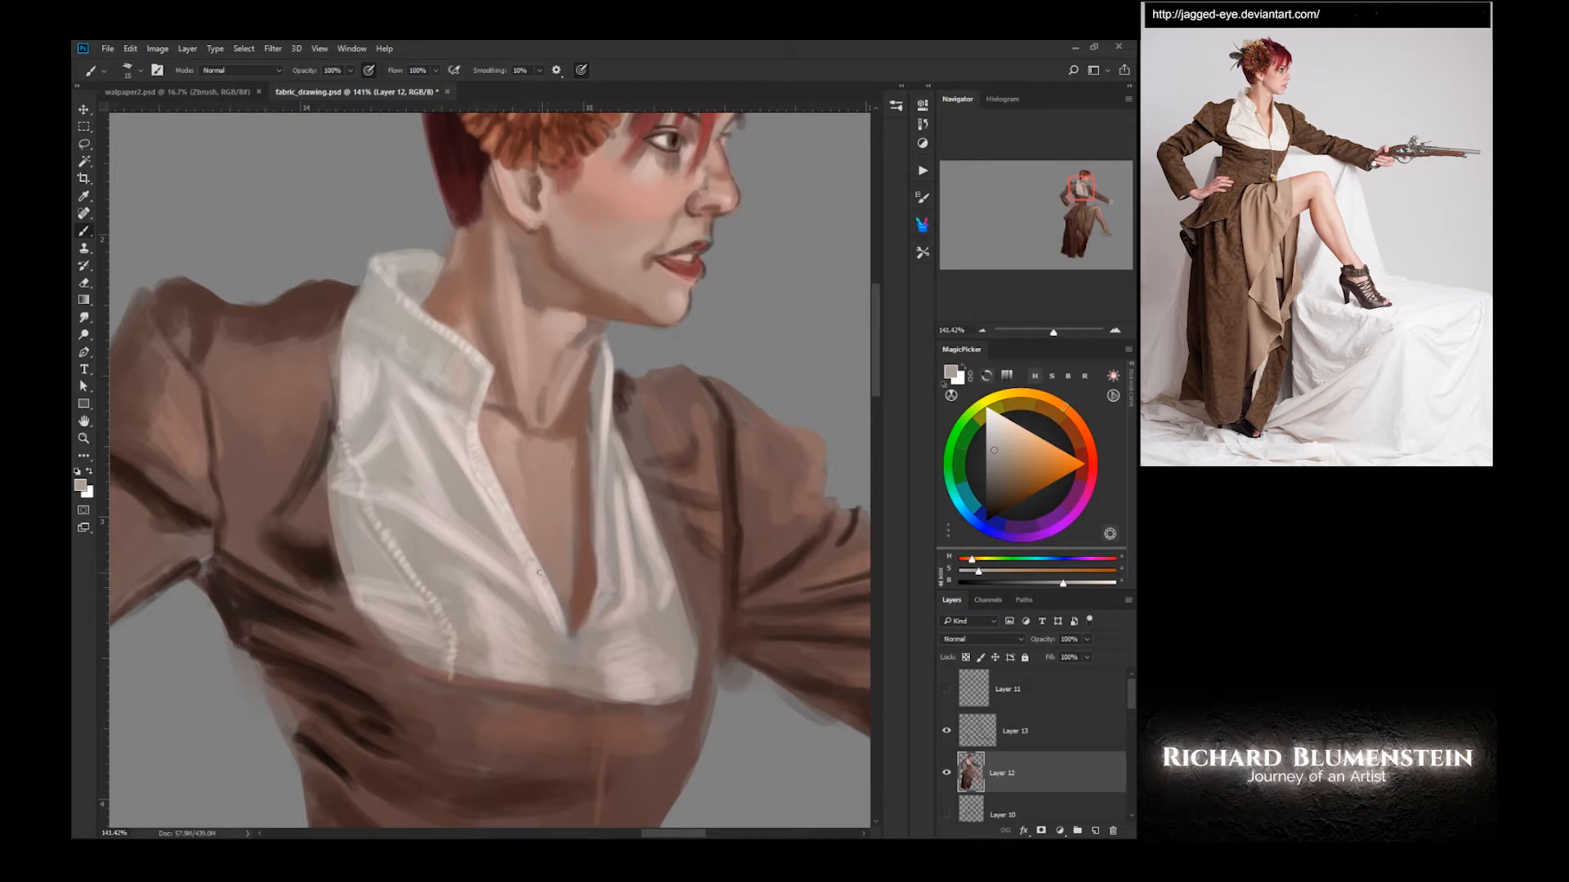
# - Retouch the far edge of the neckline beside the chest with a sampled, adjusted skin tone
pyautogui.keyDown('alt'); pyautogui.click(561, 482); pyautogui.keyUp('alt')
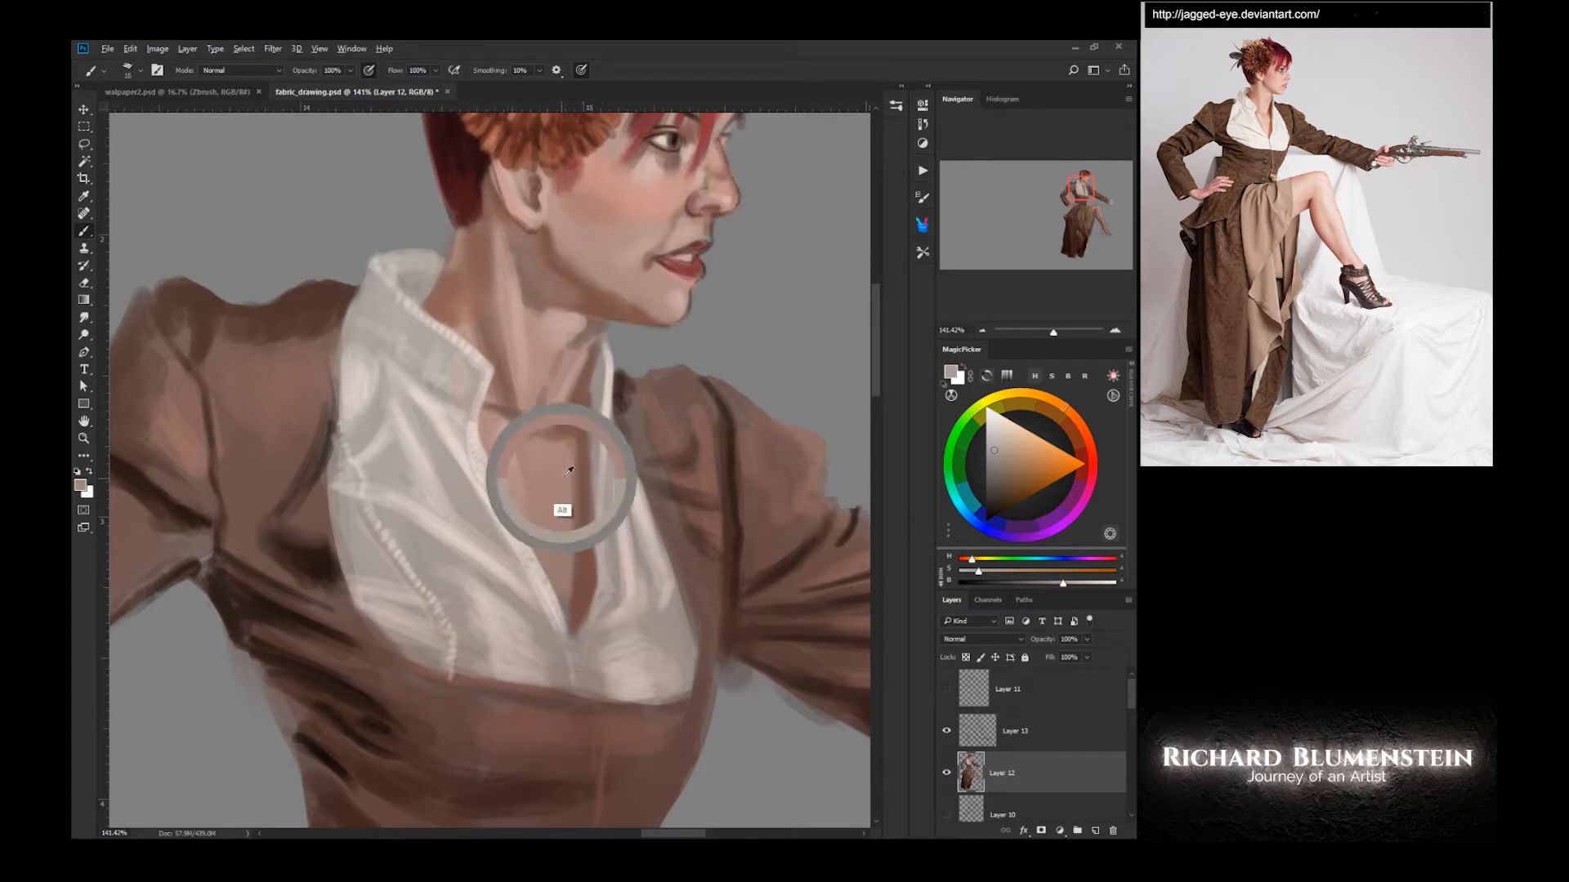
pyautogui.click(1017, 444)
pyautogui.moveTo(594, 404); pyautogui.dragTo(597, 517)
pyautogui.keyDown('alt'); pyautogui.click(593, 425); pyautogui.keyUp('alt')
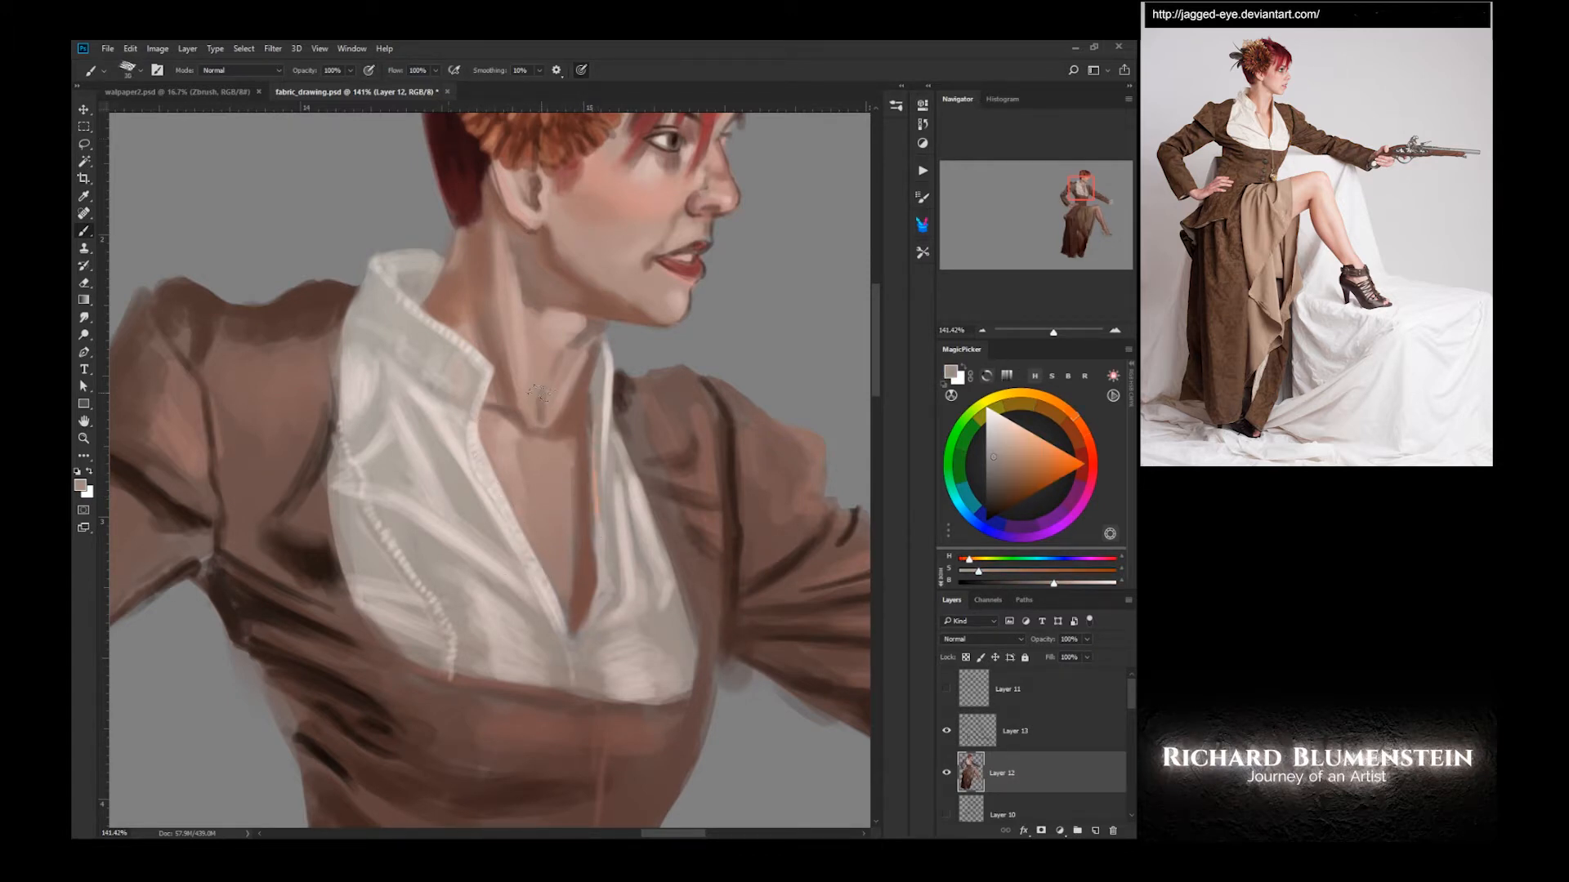
# - Turn brush pressure controls off and refine the jacket edge beside the far side of the collar with a smaller brush
pyautogui.click(368, 70)
pyautogui.click(581, 70)
pyautogui.press('[')
pyautogui.press('[')
pyautogui.press('[')
pyautogui.press('[')
pyautogui.keyDown('alt'); pyautogui.click(622, 399); pyautogui.keyUp('alt')
pyautogui.moveTo(617, 381); pyautogui.dragTo(618, 447)
pyautogui.moveTo(483, 583)
pyautogui.mouseDown()
pyautogui.moveTo(466, 602)
pyautogui.moveTo(480, 590)
pyautogui.mouseUp()
# - Blend the lower front of the blouse on both sides of the neckline with sampled light greys
pyautogui.keyDown('alt'); pyautogui.click(638, 654); pyautogui.keyUp('alt')
pyautogui.moveTo(671, 609)
pyautogui.mouseDown()
pyautogui.moveTo(685, 685)
pyautogui.moveTo(667, 688)
pyautogui.mouseUp()
pyautogui.keyDown('alt'); pyautogui.click(603, 663); pyautogui.keyUp('alt')
pyautogui.moveTo(539, 596); pyautogui.dragTo(497, 658)
pyautogui.keyDown('alt'); pyautogui.click(462, 635); pyautogui.keyUp('alt')
pyautogui.moveTo(494, 586); pyautogui.dragTo(472, 644)
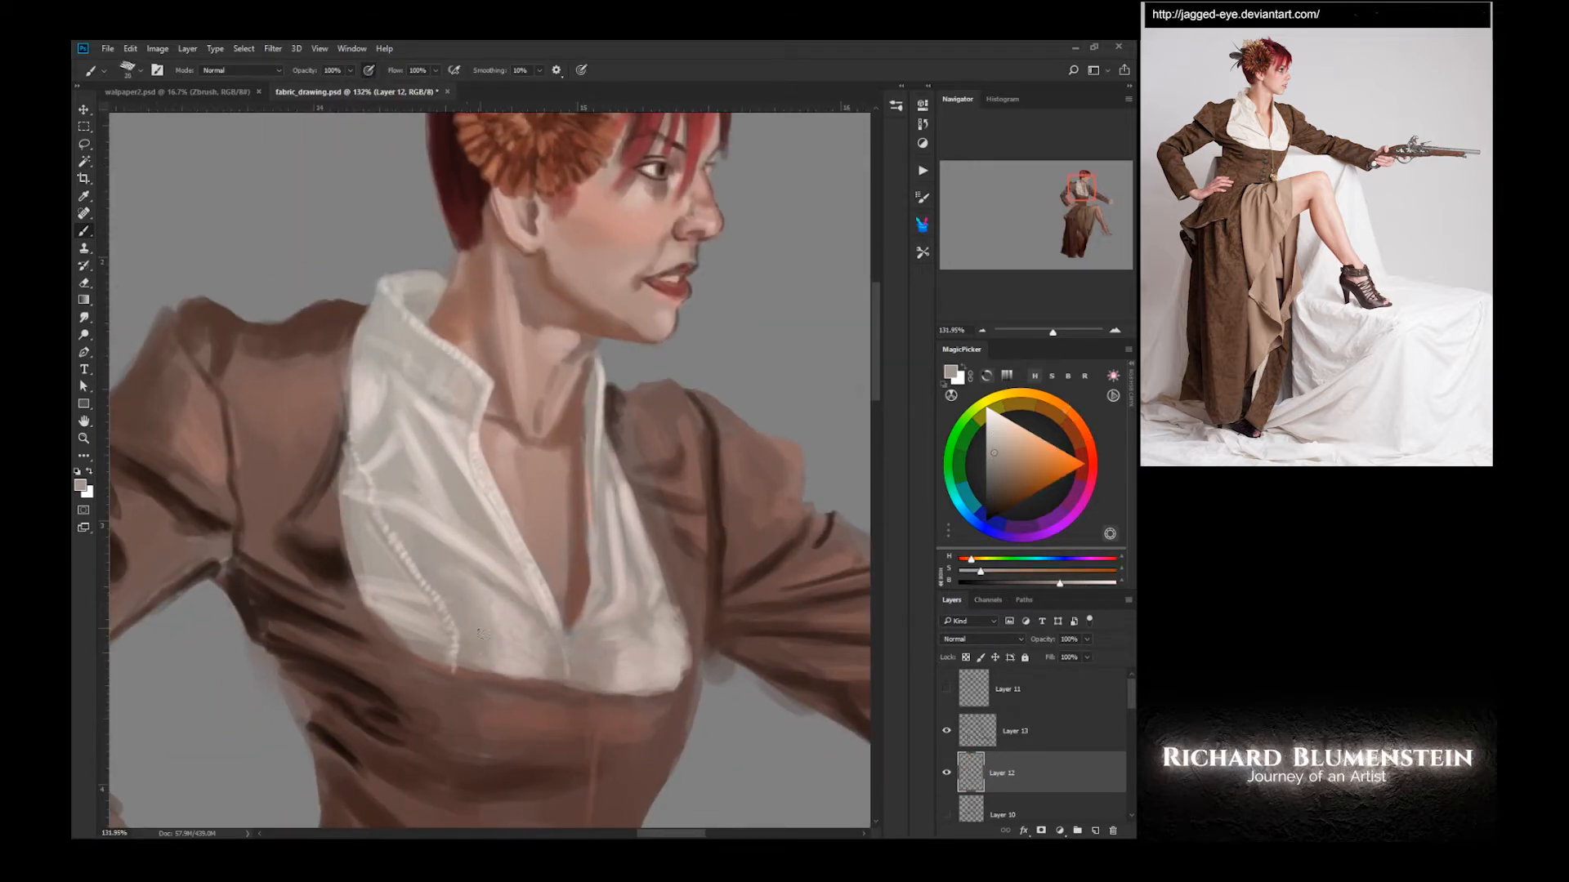
# - Draw thin dark greyish-brown accents along the blouse's lower outer edge and its diagonal folds
pyautogui.click(995, 483)
pyautogui.press('[')
pyautogui.press('[')
pyautogui.press('[')
pyautogui.moveTo(365, 592); pyautogui.dragTo(441, 649)
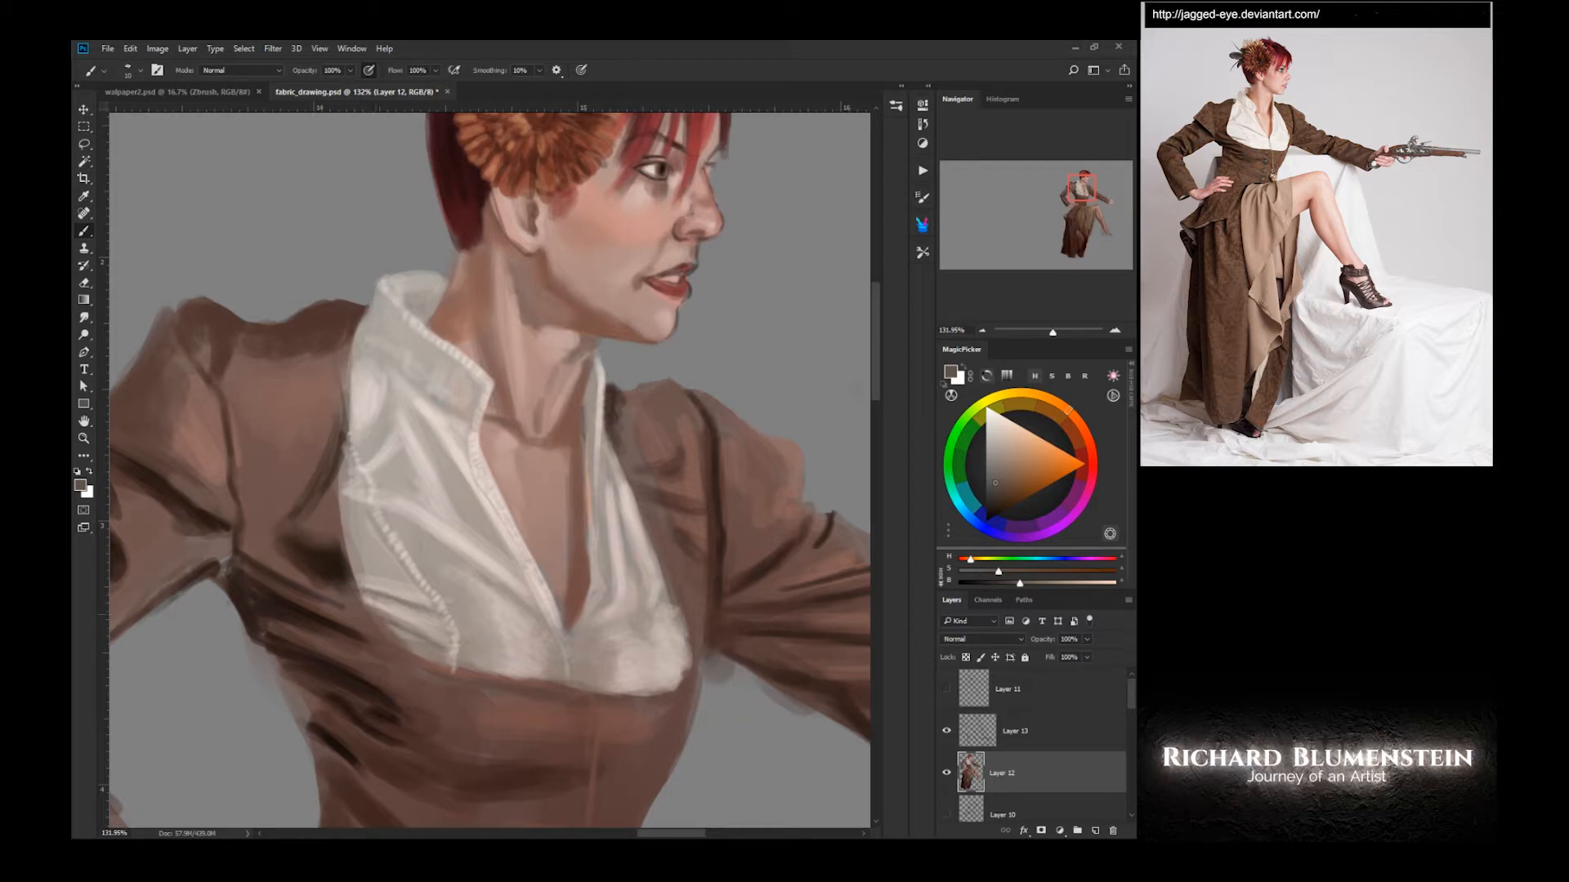
pyautogui.moveTo(424, 540); pyautogui.dragTo(497, 586)
pyautogui.moveTo(504, 588); pyautogui.dragTo(533, 611)
# - Shade the diagonal blouse folds and blend the area beside the front edge with sampled greys
pyautogui.press('.')
pyautogui.moveTo(379, 511); pyautogui.dragTo(454, 565)
pyautogui.moveTo(444, 557); pyautogui.dragTo(507, 603)
pyautogui.keyDown('alt'); pyautogui.click(441, 511); pyautogui.keyUp('alt')
pyautogui.keyDown('alt'); pyautogui.click(449, 495); pyautogui.keyUp('alt')
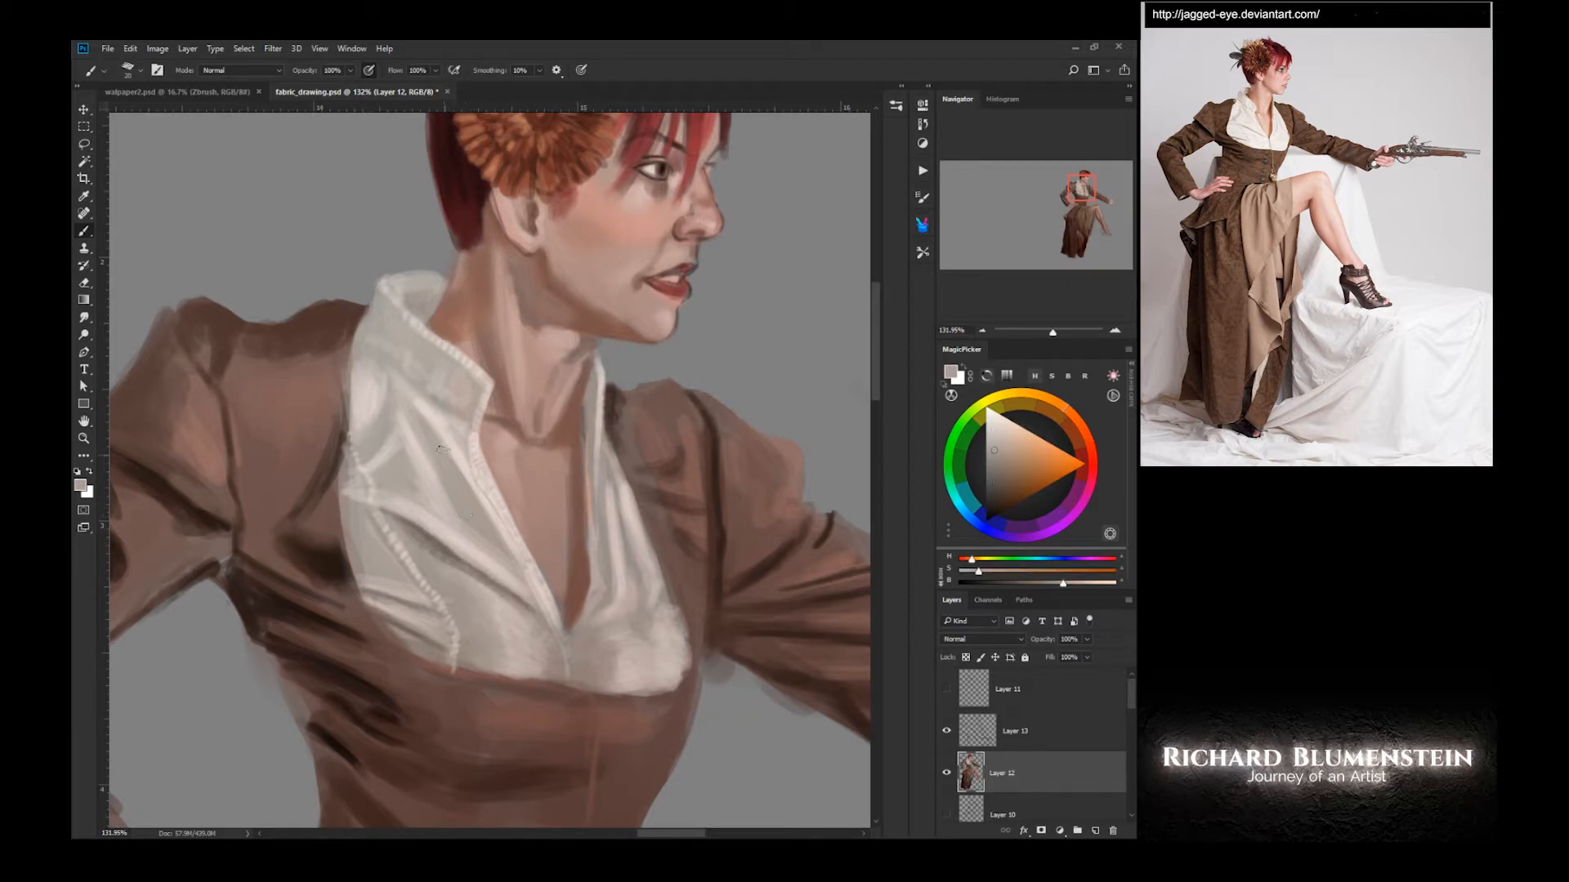
pyautogui.keyDown('alt'); pyautogui.click(454, 488); pyautogui.keyUp('alt')
pyautogui.moveTo(442, 454)
pyautogui.mouseDown()
pyautogui.moveTo(469, 521)
pyautogui.moveTo(480, 513)
pyautogui.mouseUp()
pyautogui.keyDown('alt'); pyautogui.click(434, 533); pyautogui.keyUp('alt')
# - Clean up the jacket neckline along the bottom of the blouse with a sampled brown and a smaller brush
pyautogui.press('[')
pyautogui.keyDown('alt'); pyautogui.click(683, 565); pyautogui.keyUp('alt')
pyautogui.moveTo(688, 625); pyautogui.dragTo(688, 691)
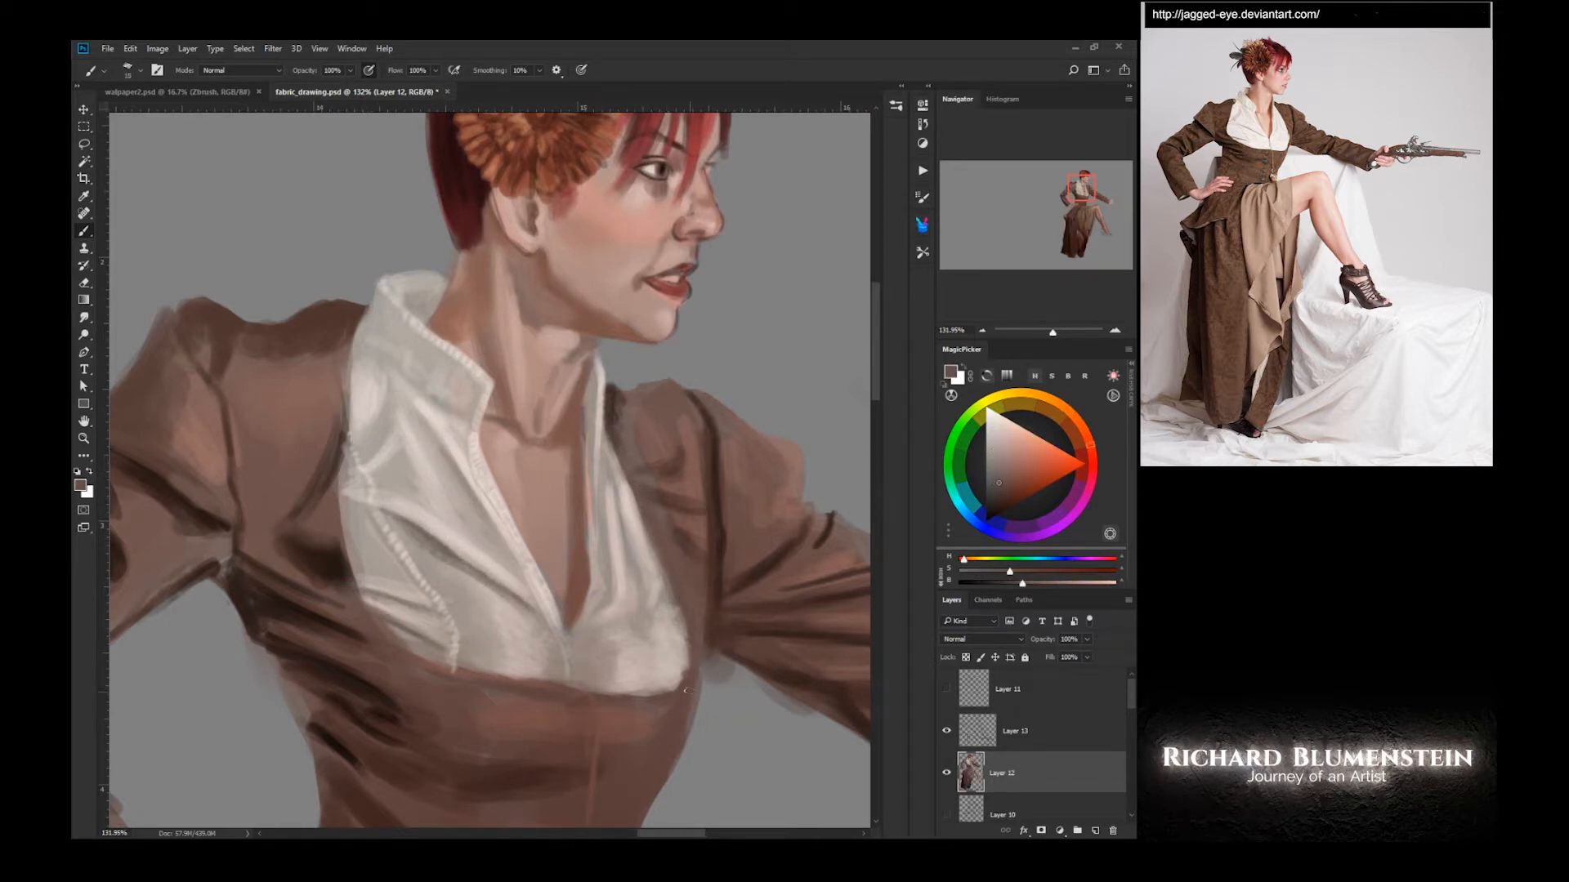
pyautogui.moveTo(537, 683); pyautogui.dragTo(413, 657)
# - Darken the jacket's side folds below the armpit of the bent arm with sampled browns
pyautogui.keyDown('alt'); pyautogui.click(228, 543); pyautogui.keyUp('alt')
pyautogui.keyDown('alt'); pyautogui.click(233, 564); pyautogui.keyUp('alt')
pyautogui.moveTo(252, 603); pyautogui.dragTo(374, 660)
pyautogui.moveTo(265, 649); pyautogui.dragTo(305, 700)
# - Shade the bent arm's sleeve and the jacket shoulder with sampled browns and a larger brush
pyautogui.hotkey('ctrl', '-')
pyautogui.hotkey('ctrl', '-')
pyautogui.hotkey('ctrl', '-')
pyautogui.moveTo(400, 566)
pyautogui.mouseDown()
pyautogui.moveTo(441, 417)
pyautogui.moveTo(474, 478)
pyautogui.moveTo(465, 435)
pyautogui.mouseUp()
pyautogui.press(']')
pyautogui.press(']')
pyautogui.press(']')
pyautogui.press(']')
pyautogui.press(']')
pyautogui.keyDown('alt'); pyautogui.click(335, 418); pyautogui.keyUp('alt')
pyautogui.moveTo(391, 494)
pyautogui.mouseDown()
pyautogui.moveTo(327, 430)
pyautogui.moveTo(334, 373)
pyautogui.moveTo(406, 279)
pyautogui.mouseUp()
pyautogui.keyDown('alt'); pyautogui.click(347, 433); pyautogui.keyUp('alt')
pyautogui.moveTo(400, 297)
pyautogui.mouseDown()
pyautogui.moveTo(422, 265)
pyautogui.moveTo(475, 279)
pyautogui.mouseUp()
# - Deepen the folds near the jacket's armpit and across its waist with a smaller brush
pyautogui.press('[')
pyautogui.press('[')
pyautogui.press('[')
pyautogui.moveTo(447, 344); pyautogui.dragTo(477, 351)
pyautogui.moveTo(465, 424)
pyautogui.mouseDown()
pyautogui.moveTo(539, 442)
pyautogui.moveTo(518, 456)
pyautogui.mouseUp()
pyautogui.moveTo(470, 460); pyautogui.dragTo(537, 488)
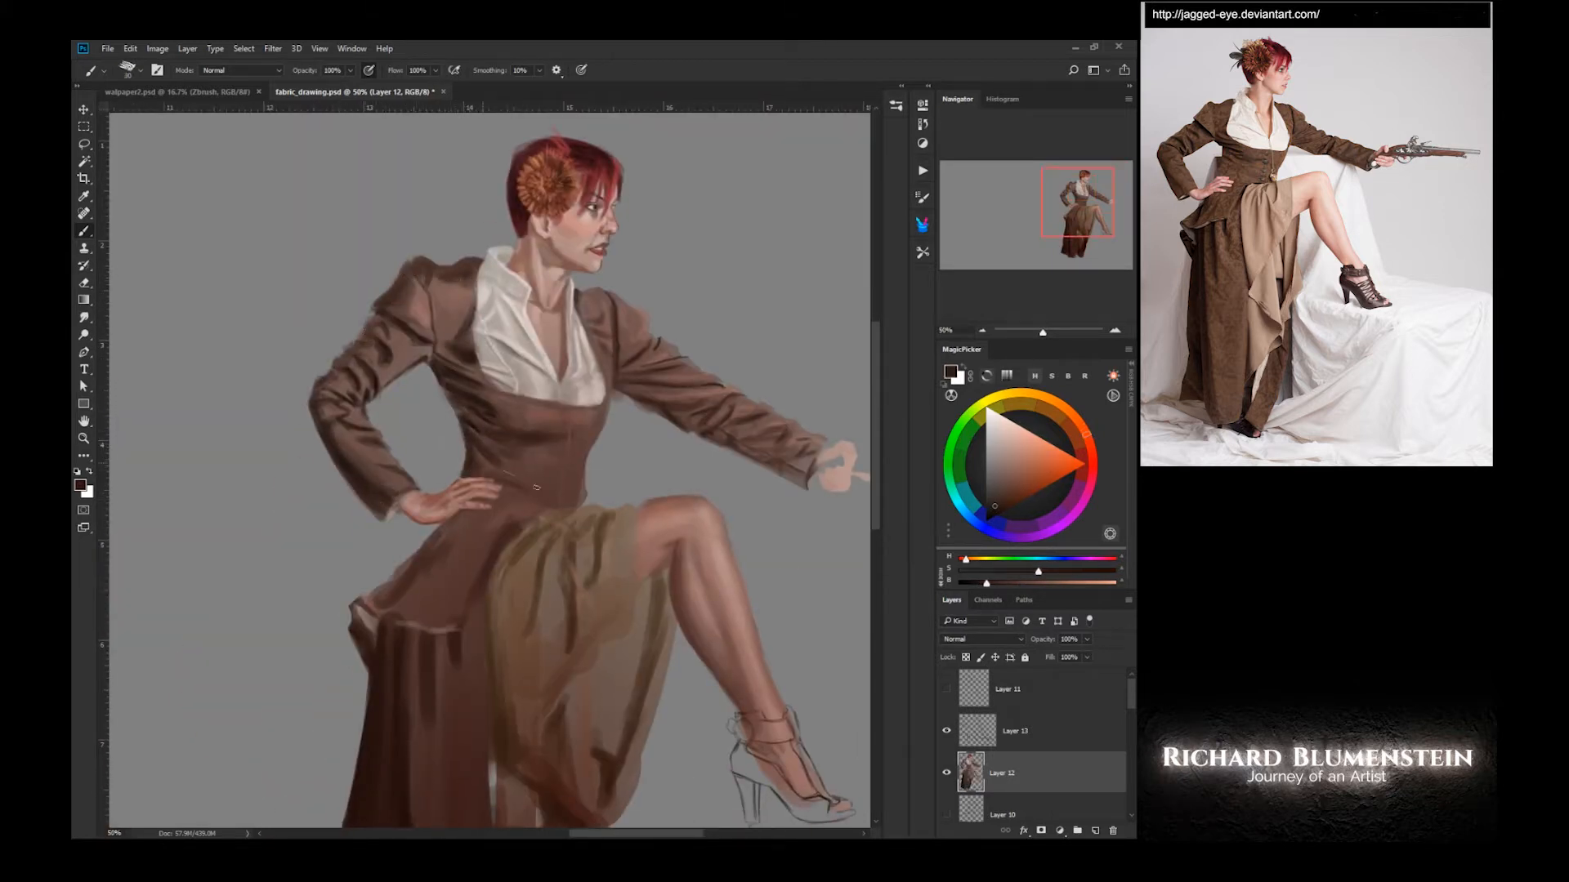
# - Shade the front side of the jacket from the bust down to the waist with a sampled brown and larger brush
pyautogui.keyDown('alt'); pyautogui.click(577, 455); pyautogui.keyUp('alt')
pyautogui.press(']')
pyautogui.press(']')
pyautogui.moveTo(594, 420); pyautogui.dragTo(579, 456)
pyautogui.moveTo(579, 456); pyautogui.dragTo(554, 489)
# - Darken the underside of the extended sleeve from cuff to armpit and the adjoining jacket front with sampled browns
pyautogui.keyDown('alt'); pyautogui.click(395, 307); pyautogui.keyUp('alt')
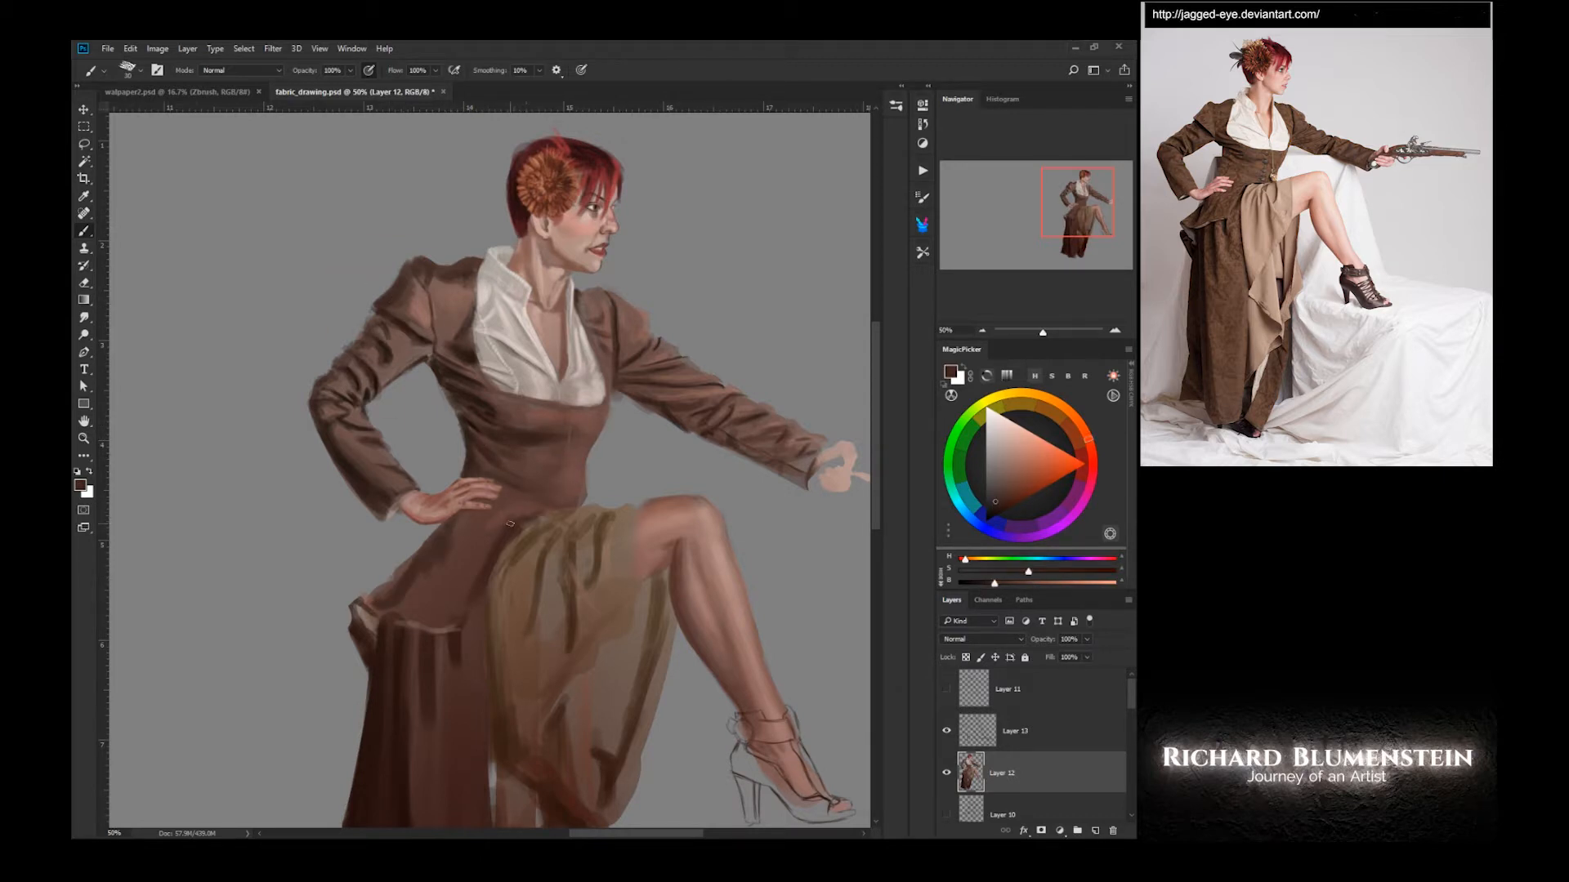
pyautogui.moveTo(478, 663)
pyautogui.mouseDown()
pyautogui.moveTo(473, 431)
pyautogui.moveTo(442, 421)
pyautogui.mouseUp()
pyautogui.moveTo(637, 290)
pyautogui.mouseDown()
pyautogui.moveTo(648, 329)
pyautogui.moveTo(591, 523)
pyautogui.mouseUp()
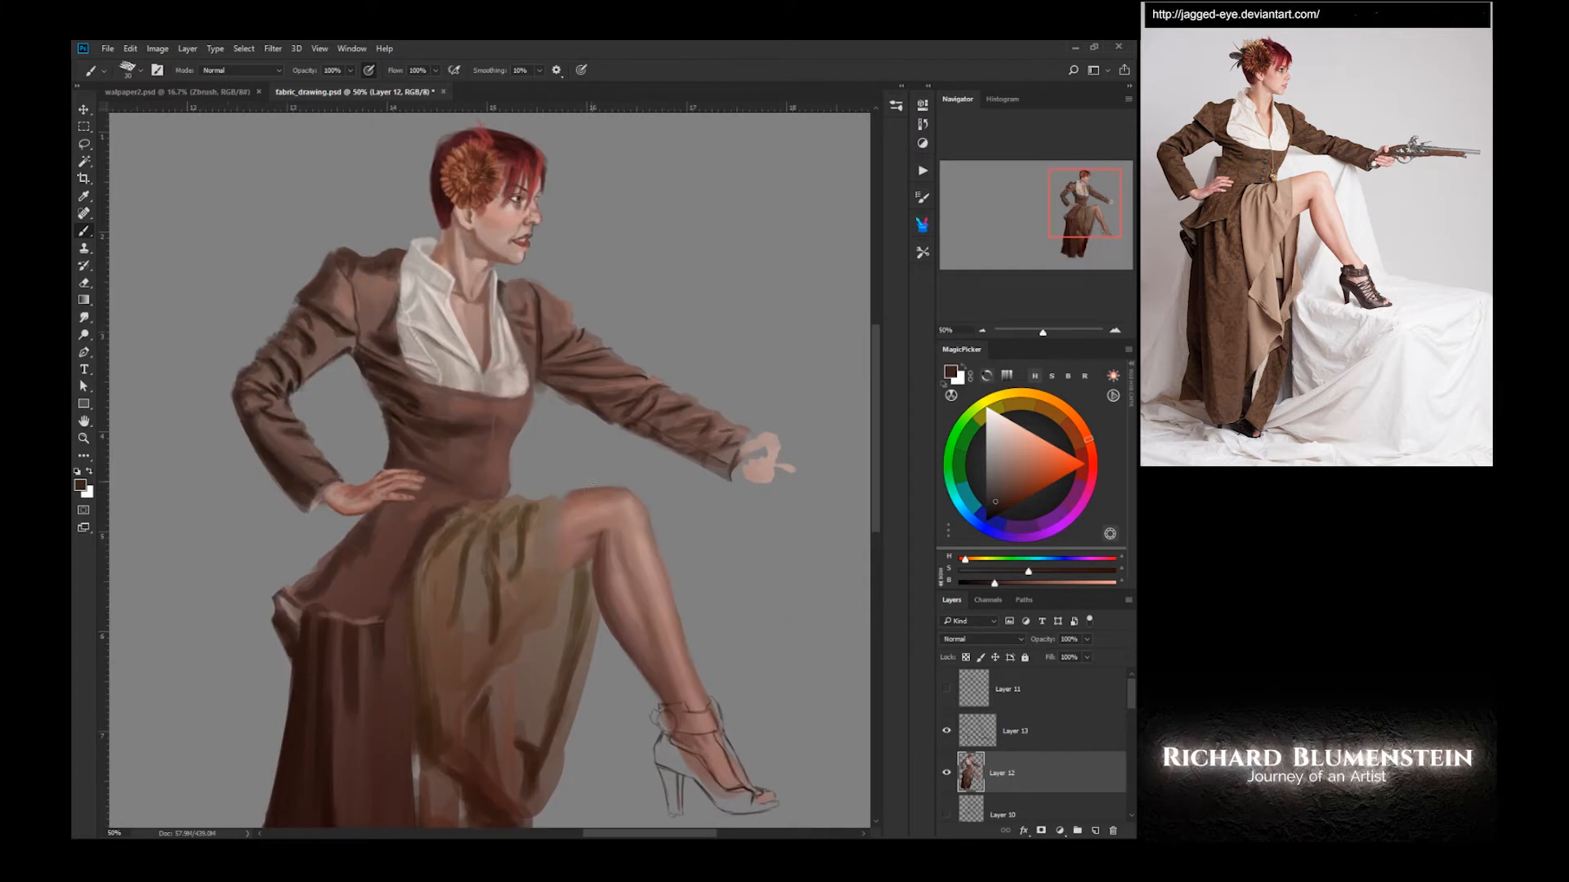
pyautogui.keyDown('alt'); pyautogui.click(663, 440); pyautogui.keyUp('alt')
pyautogui.moveTo(650, 442); pyautogui.dragTo(731, 480)
pyautogui.moveTo(671, 451)
pyautogui.mouseDown()
pyautogui.moveTo(612, 412)
pyautogui.moveTo(602, 379)
pyautogui.moveTo(558, 379)
pyautogui.mouseUp()
pyautogui.moveTo(552, 367); pyautogui.dragTo(542, 330)
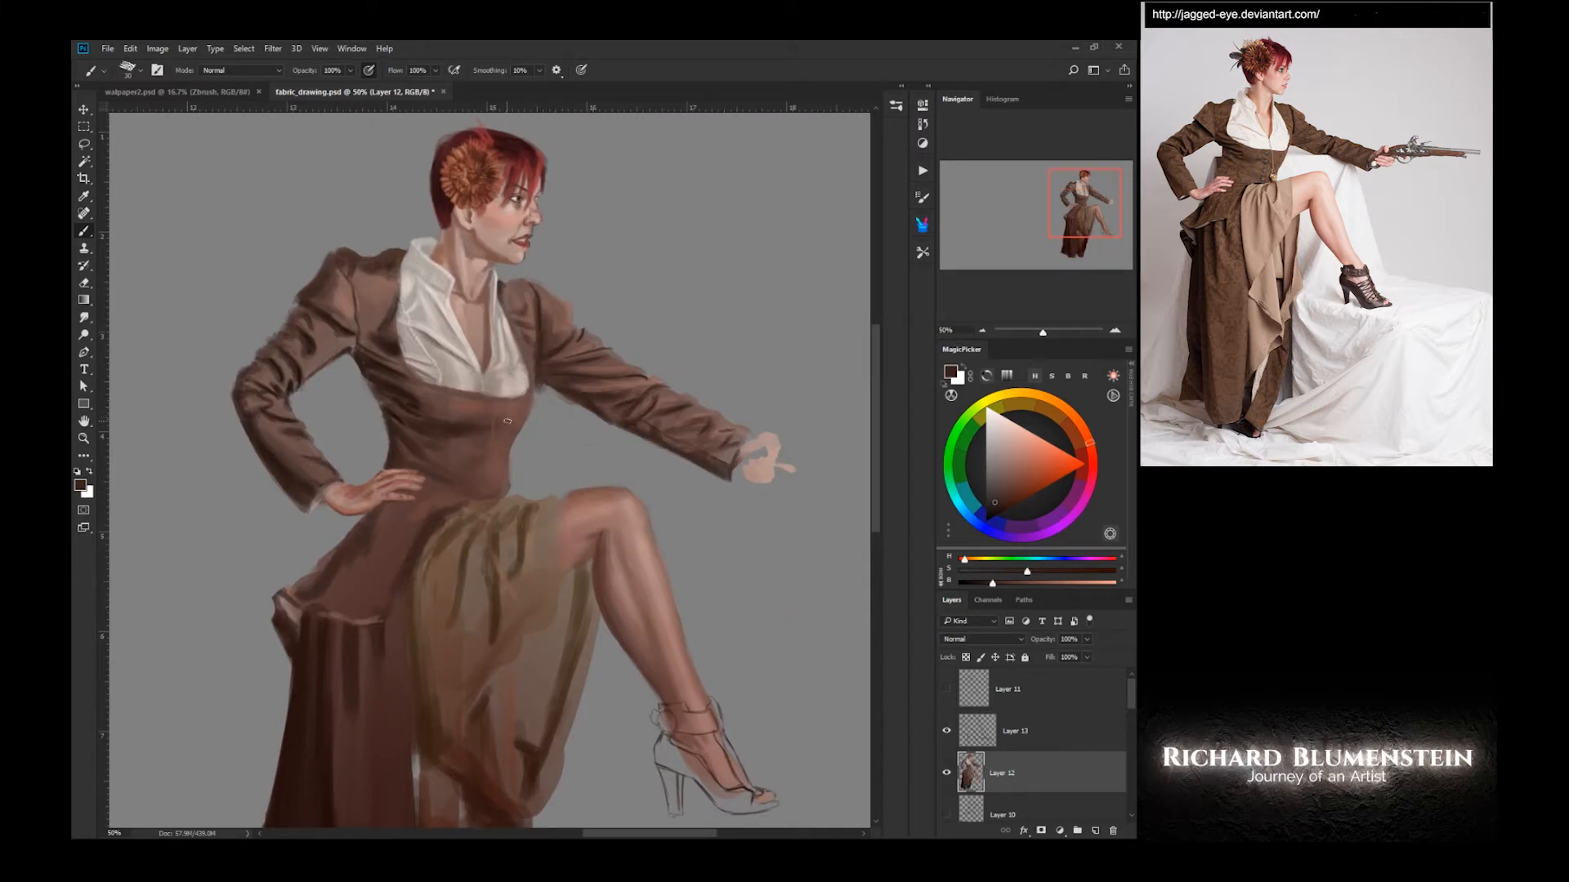
pyautogui.keyDown('alt'); pyautogui.click(527, 376); pyautogui.keyUp('alt')
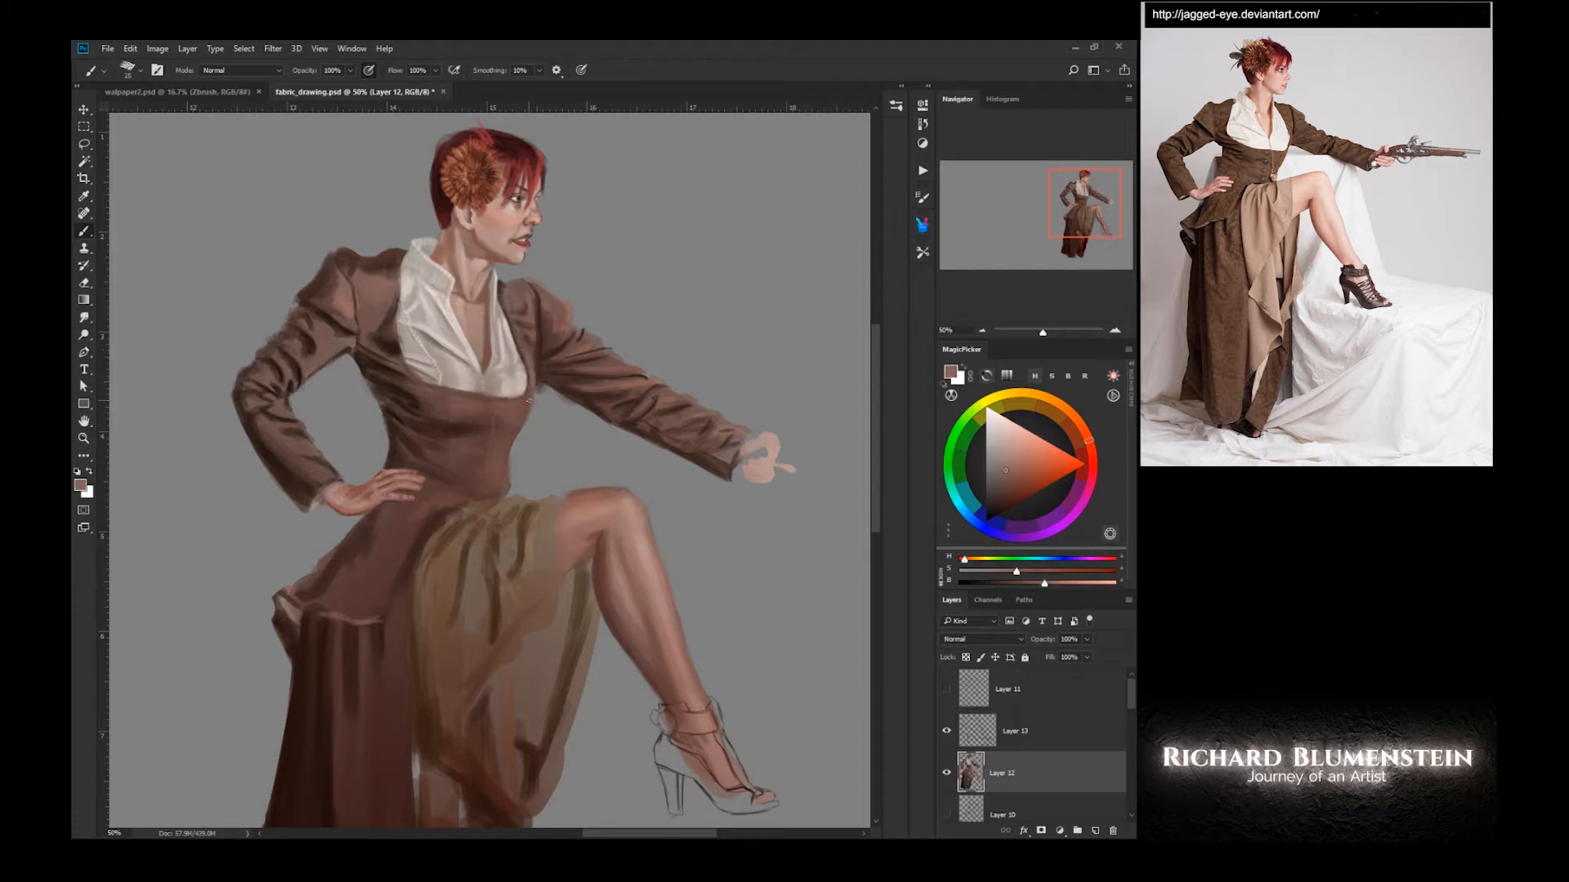
# - Define the folds of the jacket peplum over the hip with sampled dark and light browns and finer brushes
pyautogui.keyDown('alt'); pyautogui.click(447, 538); pyautogui.keyUp('alt')
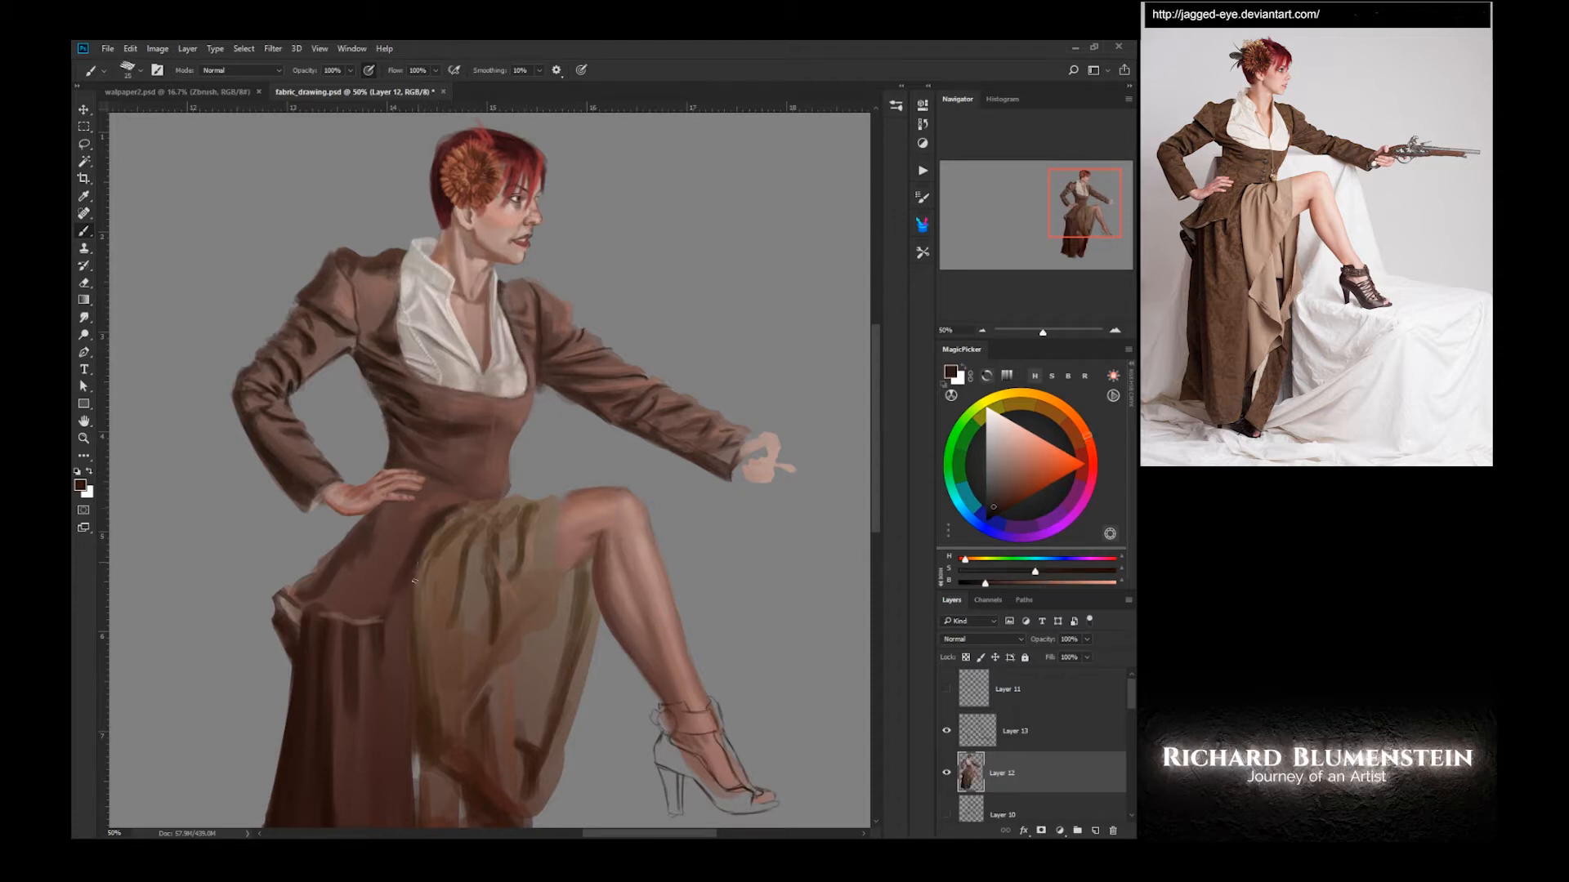
pyautogui.press('[')
pyautogui.moveTo(329, 590)
pyautogui.mouseDown()
pyautogui.moveTo(306, 604)
pyautogui.moveTo(329, 606)
pyautogui.mouseUp()
pyautogui.keyDown('alt'); pyautogui.click(331, 601); pyautogui.keyUp('alt')
pyautogui.keyDown('alt'); pyautogui.click(419, 524); pyautogui.keyUp('alt')
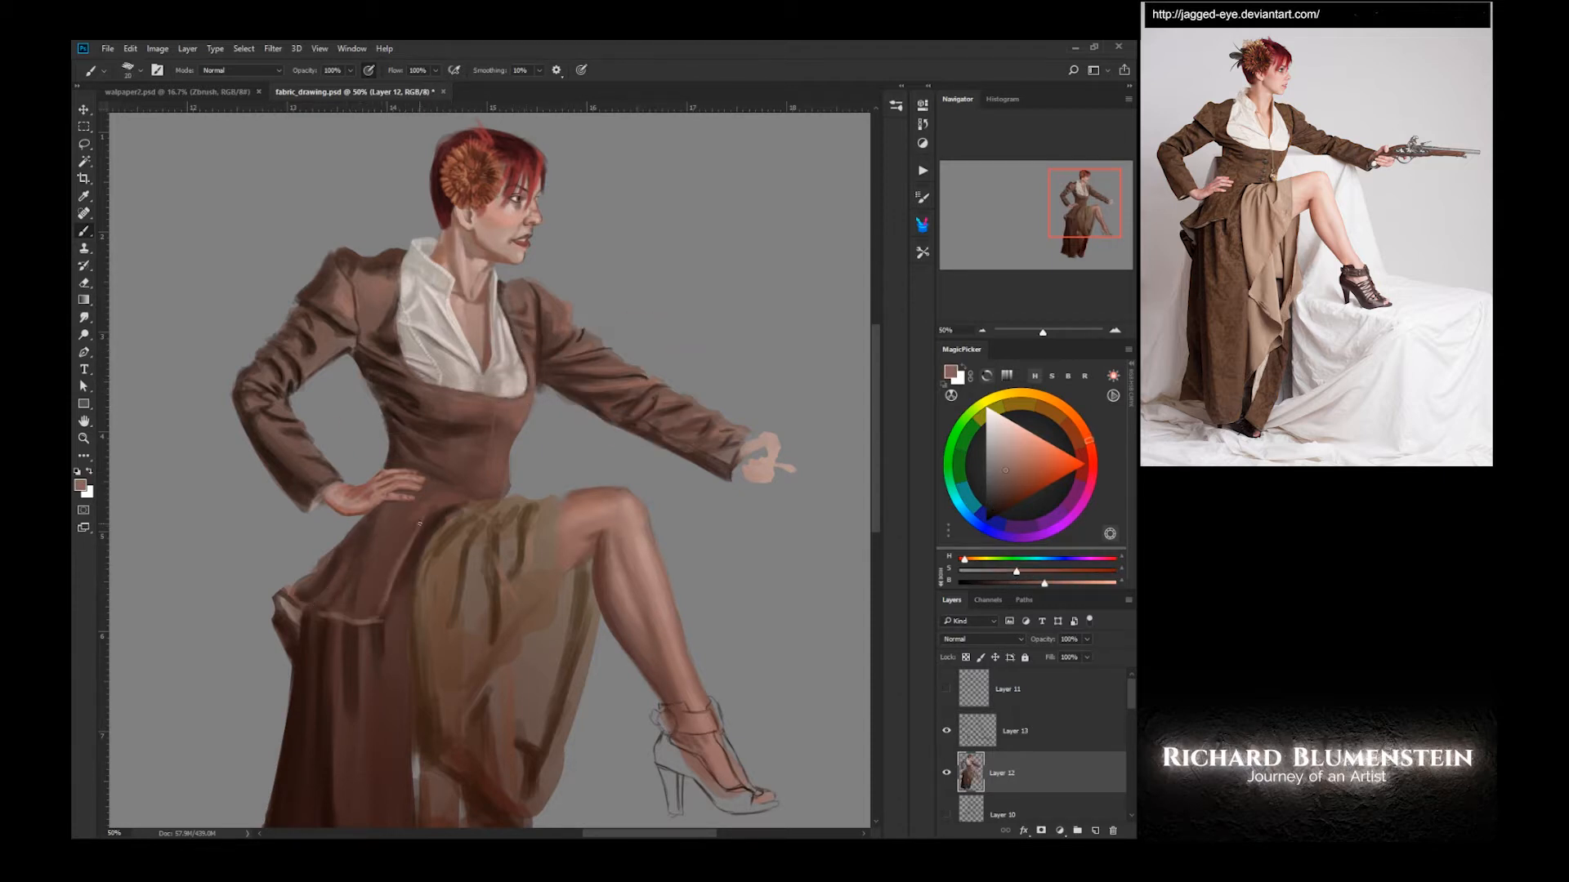
pyautogui.keyDown('alt'); pyautogui.click(404, 519); pyautogui.keyUp('alt')
pyautogui.press('[')
pyautogui.press('[')
pyautogui.press('[')
pyautogui.press('[')
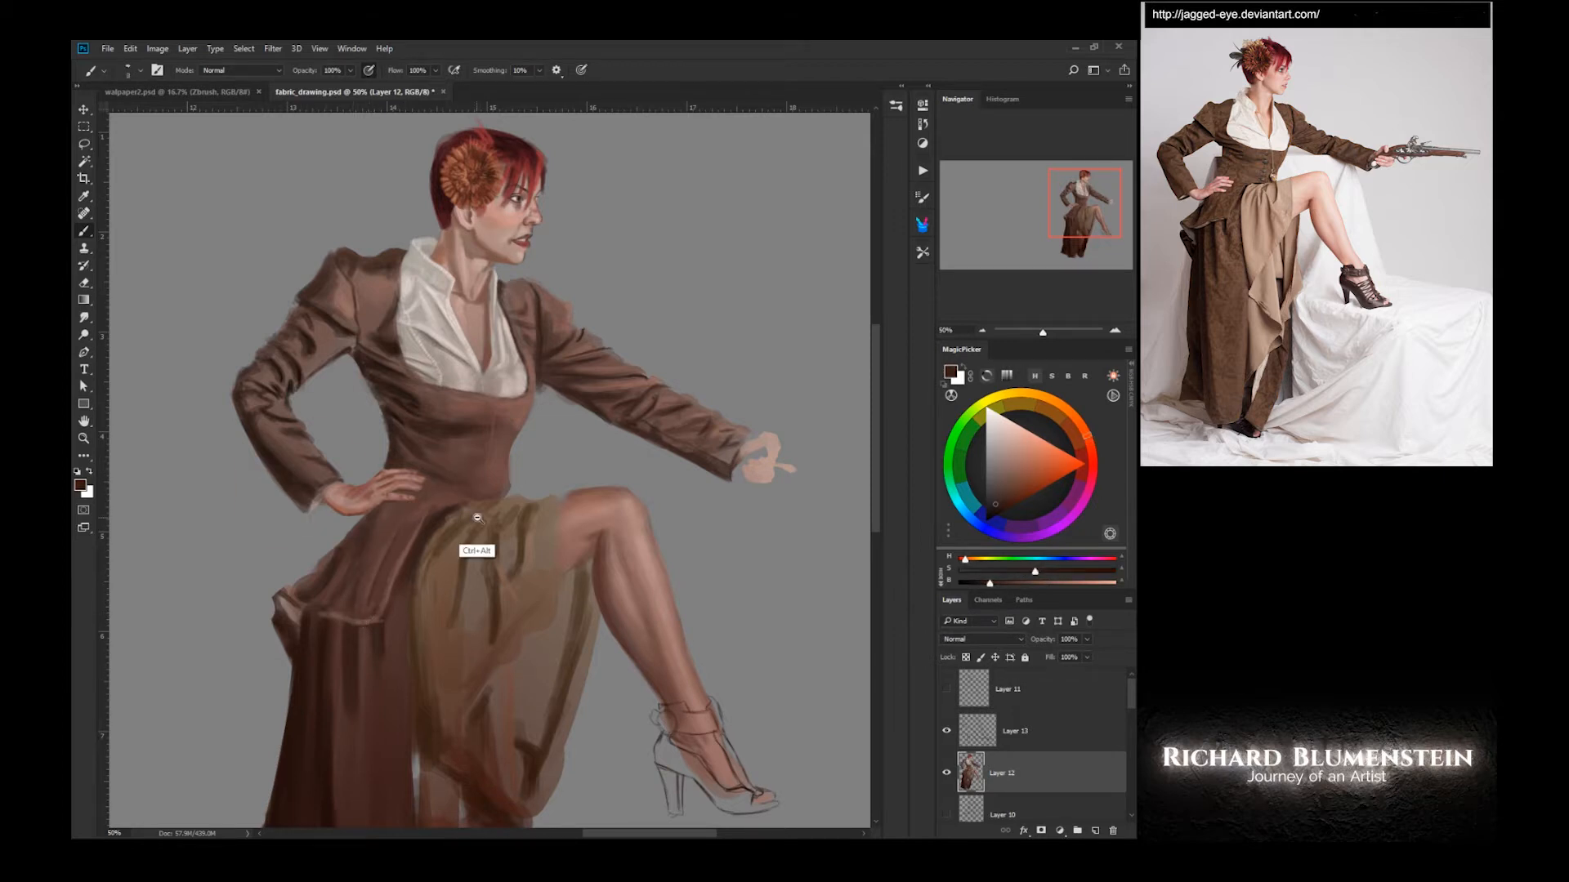
# - Shade the shoulder and upper sleeve of the bent arm and the adjoining jacket chest with sampled browns
pyautogui.moveTo(478, 520); pyautogui.dragTo(484, 520)
pyautogui.press('.')
pyautogui.keyDown('alt'); pyautogui.click(306, 282); pyautogui.keyUp('alt')
pyautogui.keyDown('alt'); pyautogui.click(320, 335); pyautogui.keyUp('alt')
pyautogui.moveTo(336, 260); pyautogui.dragTo(314, 299)
pyautogui.keyDown('alt'); pyautogui.click(365, 314); pyautogui.keyUp('alt')
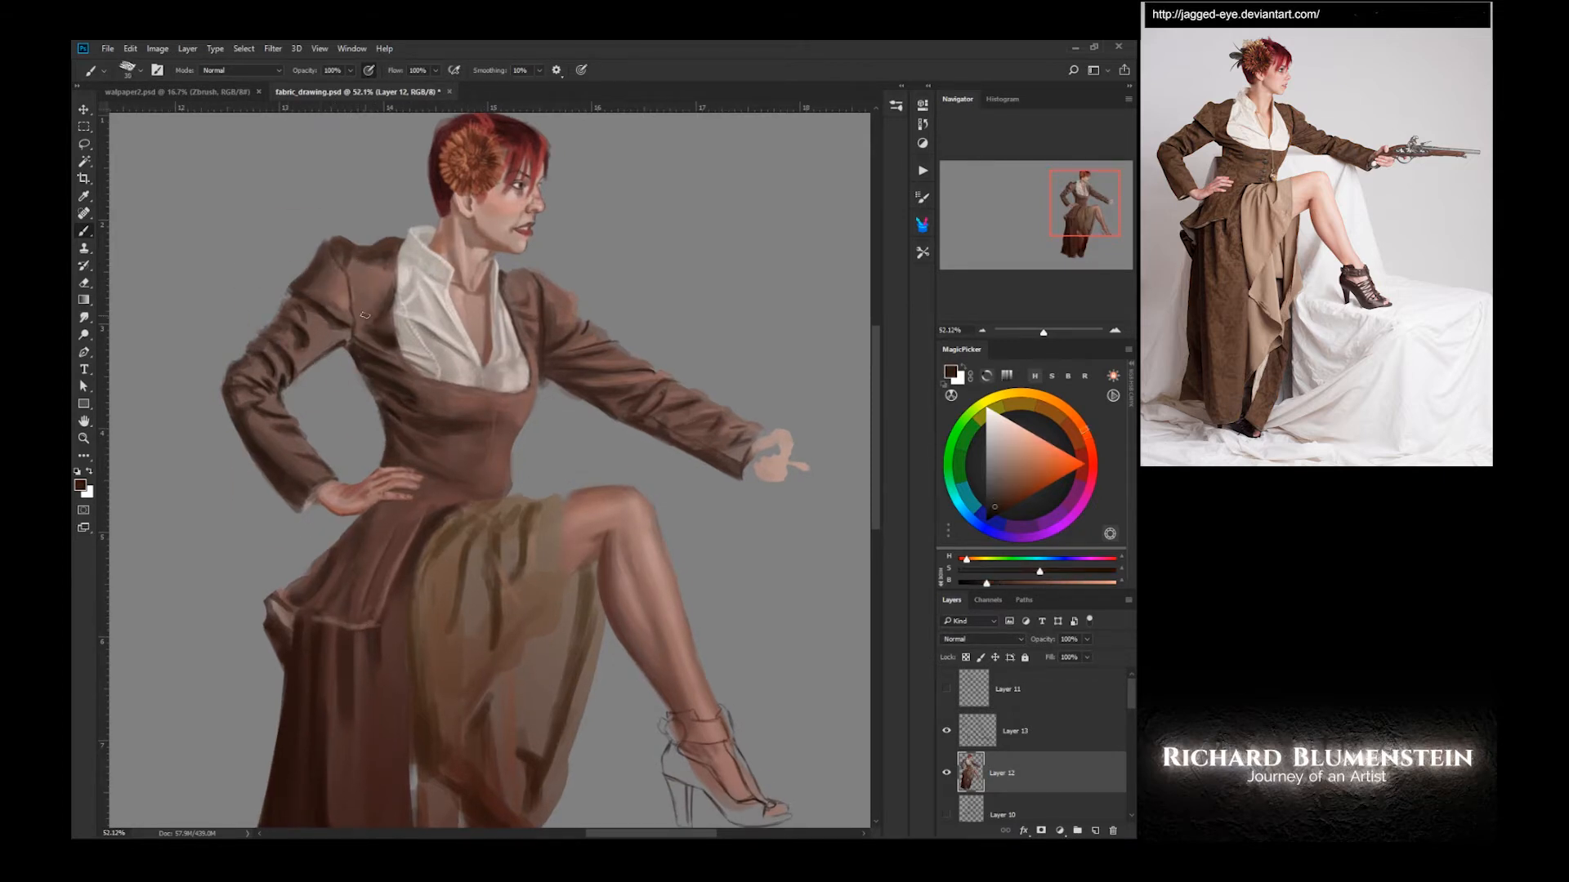
pyautogui.keyDown('alt'); pyautogui.click(332, 318); pyautogui.keyUp('alt')
pyautogui.keyDown('alt'); pyautogui.click(282, 335); pyautogui.keyUp('alt')
pyautogui.keyDown('alt'); pyautogui.click(304, 359); pyautogui.keyUp('alt')
pyautogui.moveTo(319, 354); pyautogui.dragTo(365, 311)
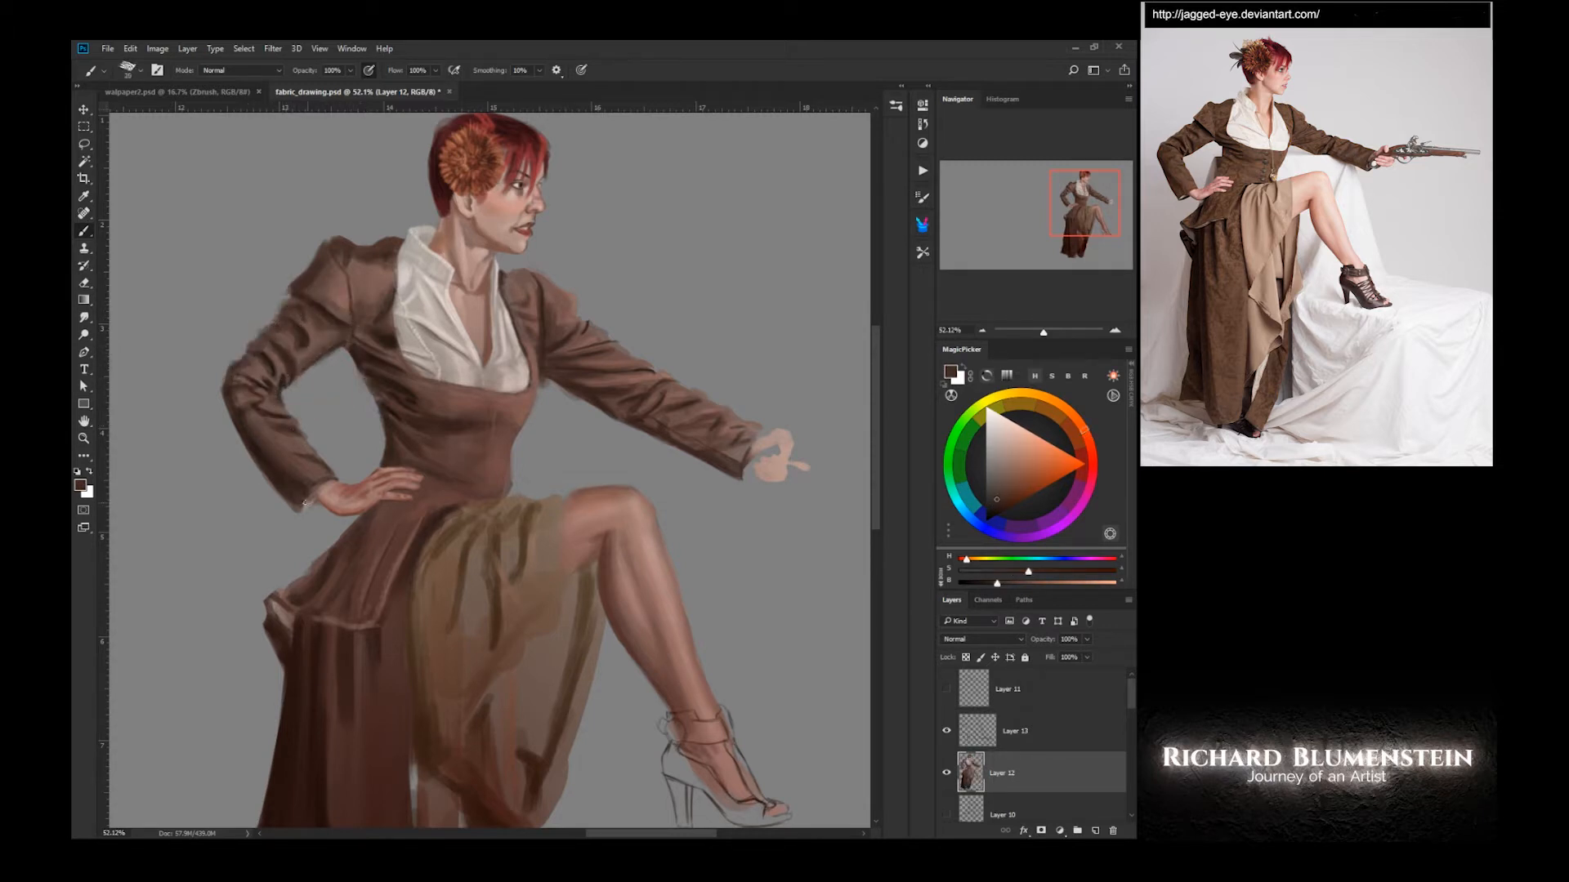
# - Clear the stray paint beside the jacket's front waist and define the outstretched hand's fingers with sampled tones
pyautogui.press('l')
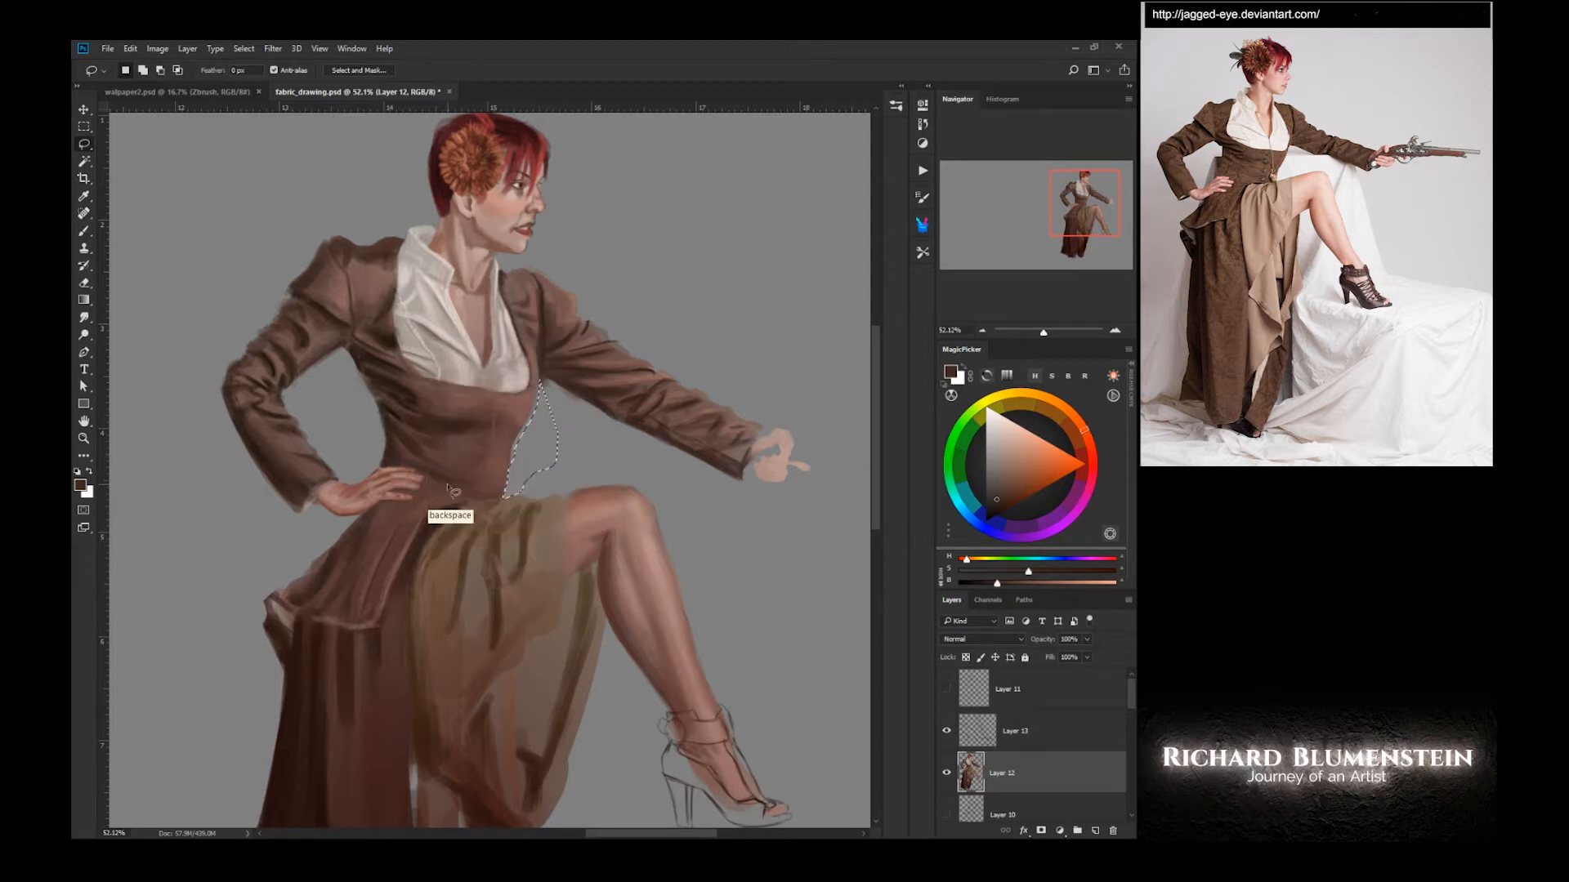
pyautogui.press('b')
pyautogui.keyDown('alt'); pyautogui.click(652, 369); pyautogui.keyUp('alt')
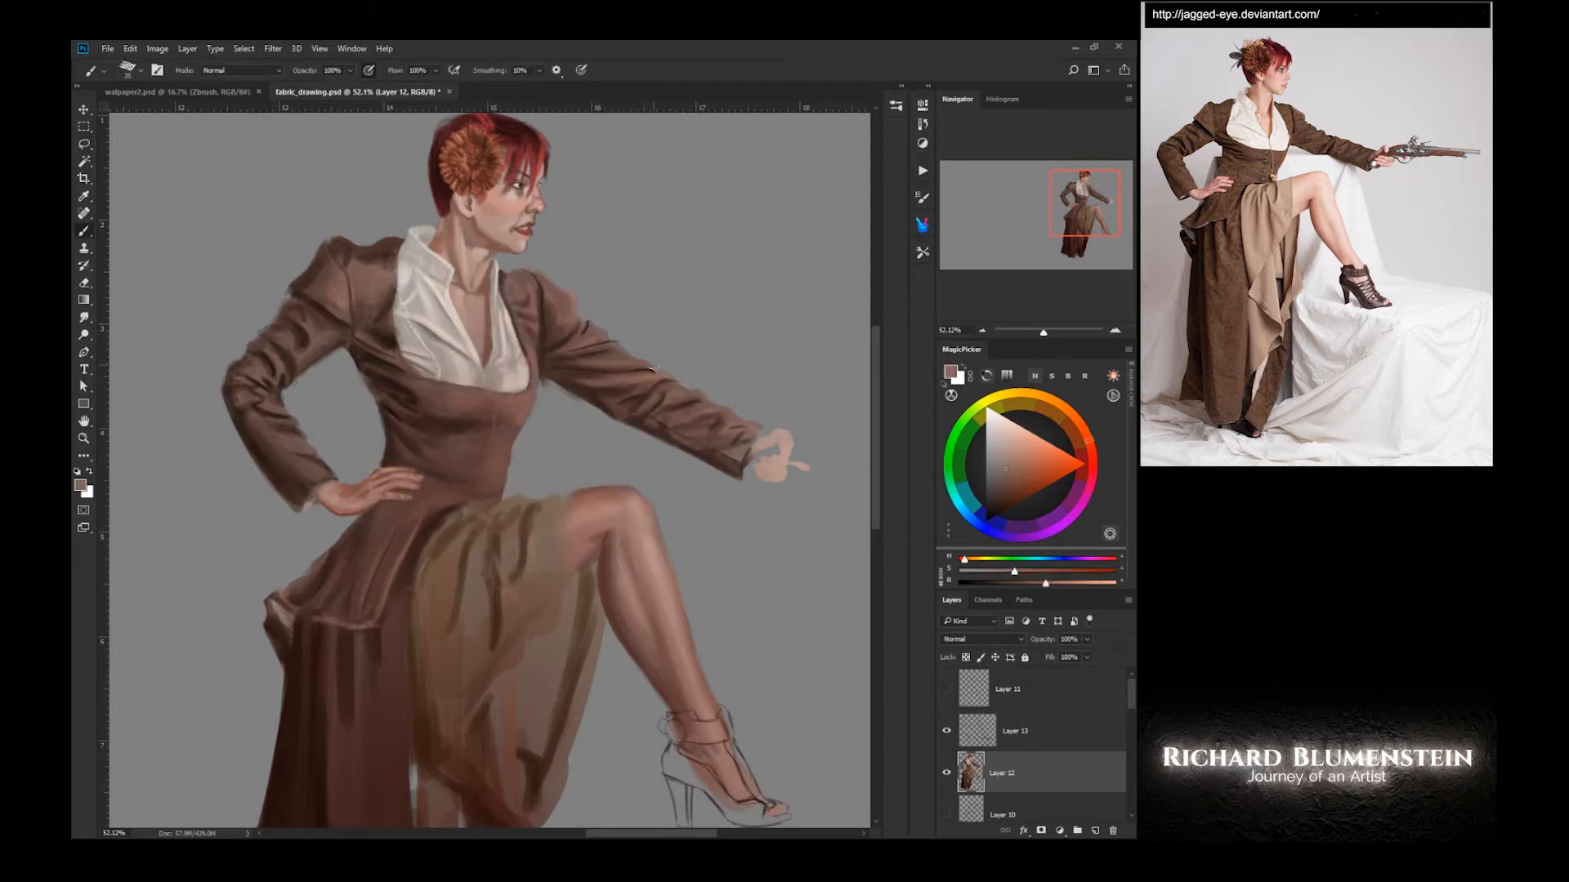
pyautogui.keyDown('alt'); pyautogui.click(349, 496); pyautogui.keyUp('alt')
pyautogui.keyDown('alt'); pyautogui.click(343, 518); pyautogui.keyUp('alt')
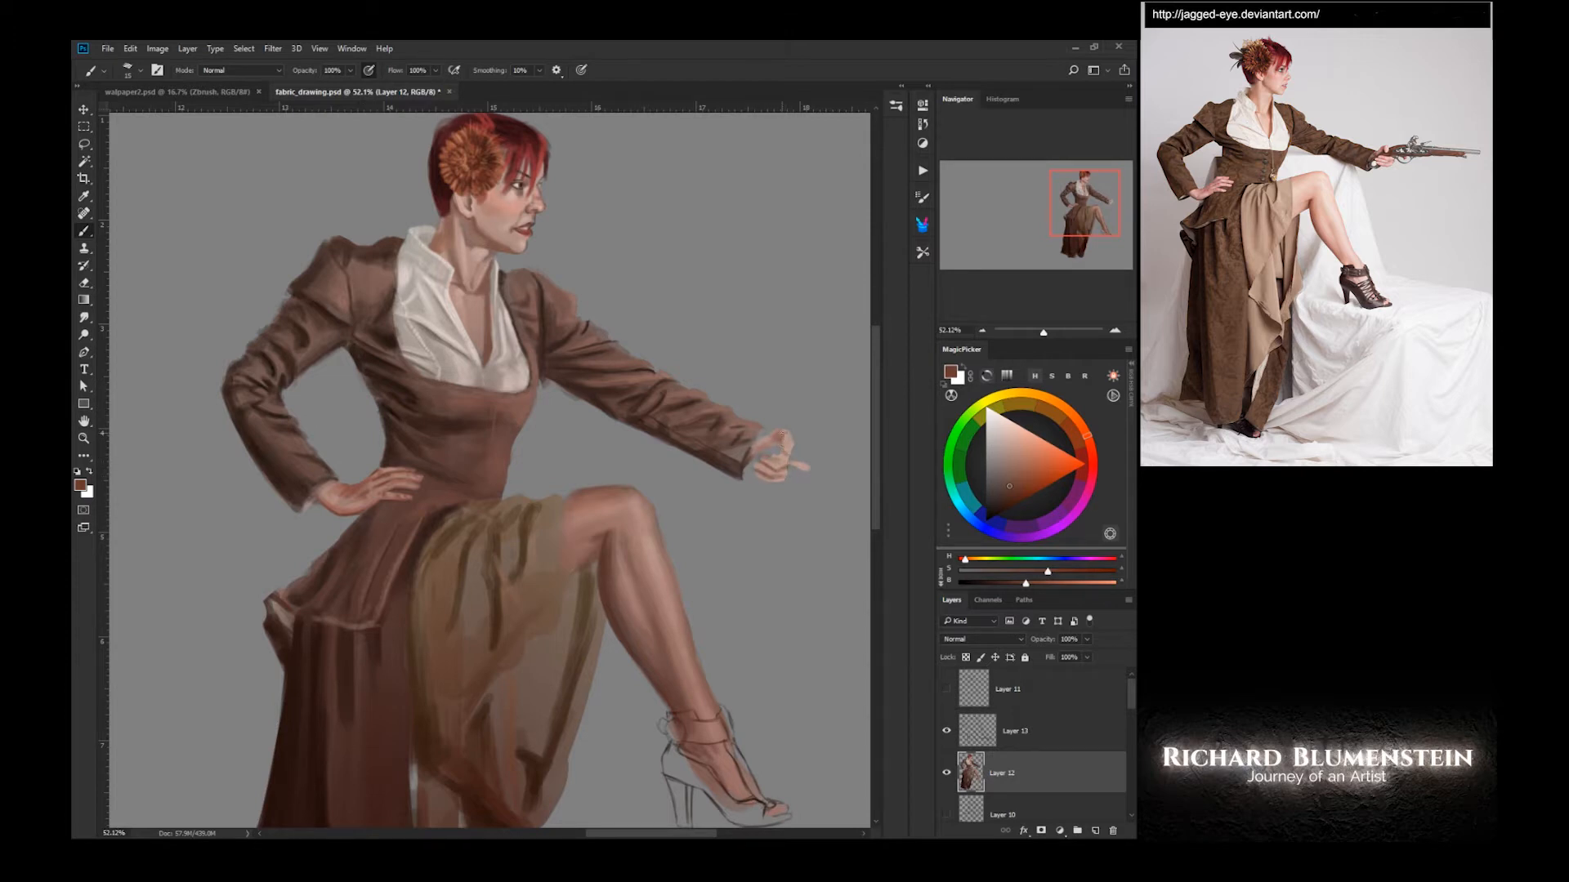
# - Highlight the raised knee, thigh and shin with light skin tones sampled from the neck and a larger brush
pyautogui.keyDown('alt'); pyautogui.click(497, 290); pyautogui.keyUp('alt')
pyautogui.keyDown('alt'); pyautogui.click(461, 299); pyautogui.keyUp('alt')
pyautogui.press(']')
pyautogui.press(']')
pyautogui.press(']')
pyautogui.press(']')
pyautogui.press(']')
pyautogui.press(']')
pyautogui.moveTo(613, 500); pyautogui.dragTo(642, 508)
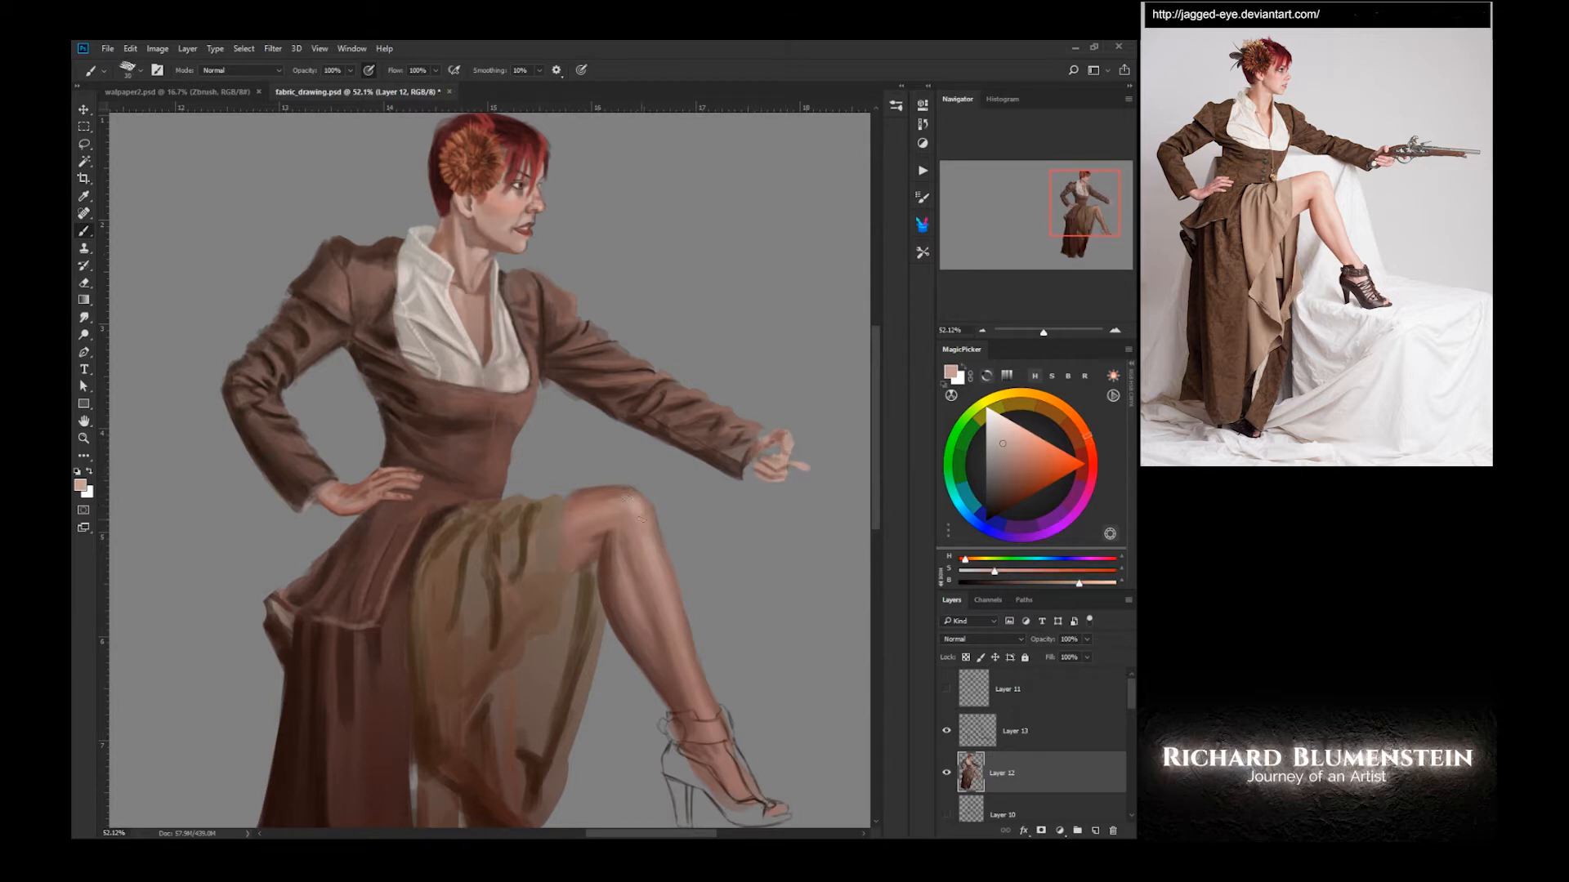
pyautogui.moveTo(659, 596); pyautogui.dragTo(683, 655)
pyautogui.moveTo(612, 496); pyautogui.dragTo(572, 523)
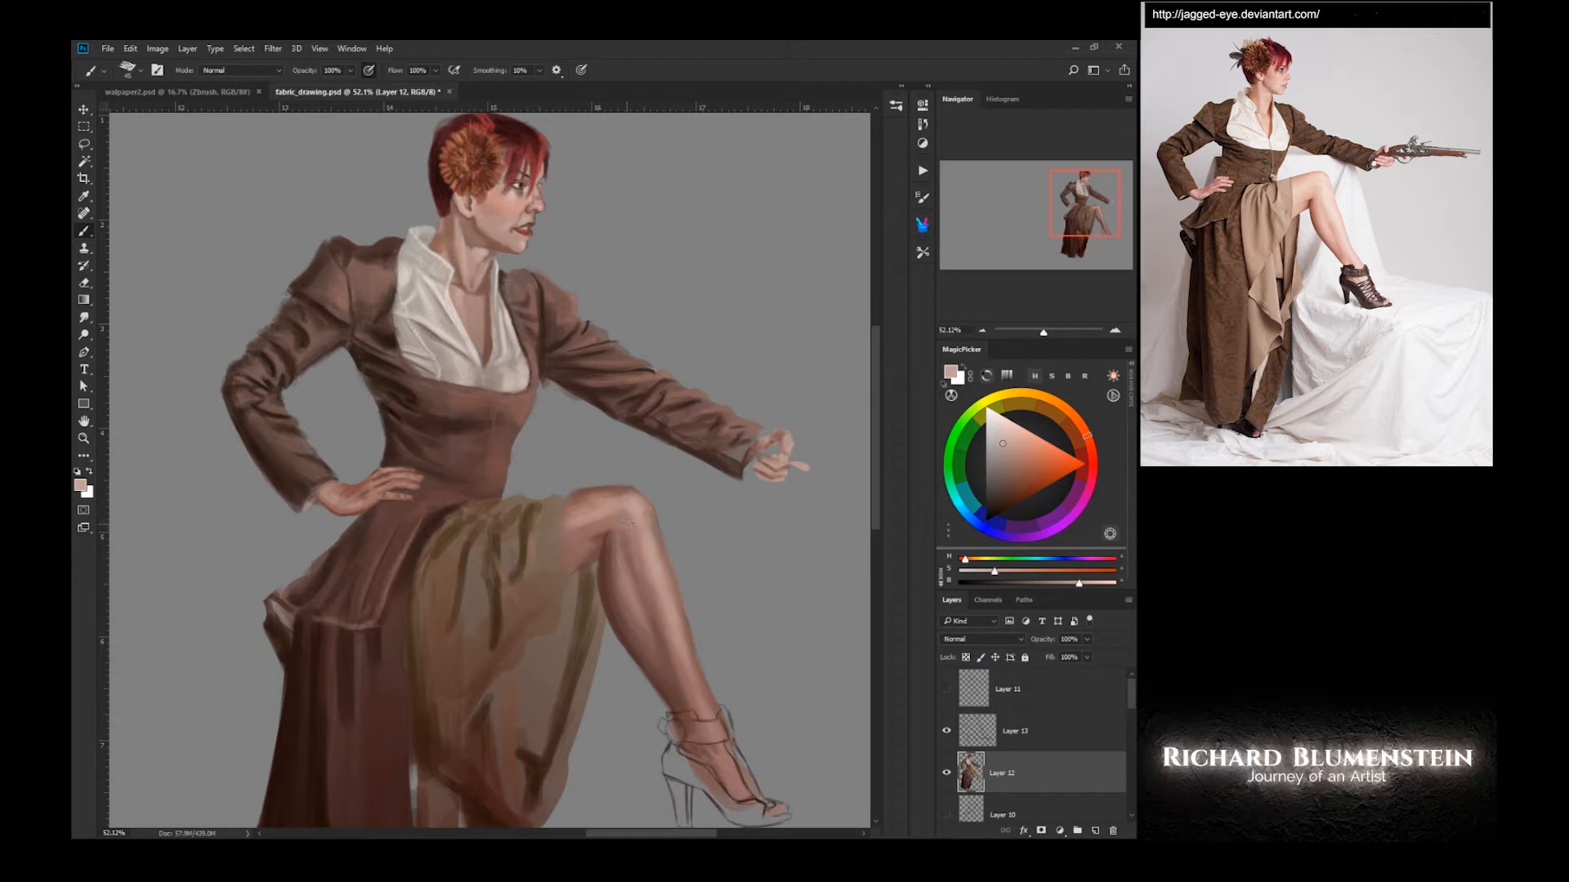
pyautogui.keyDown('alt'); pyautogui.click(649, 564); pyautogui.keyUp('alt')
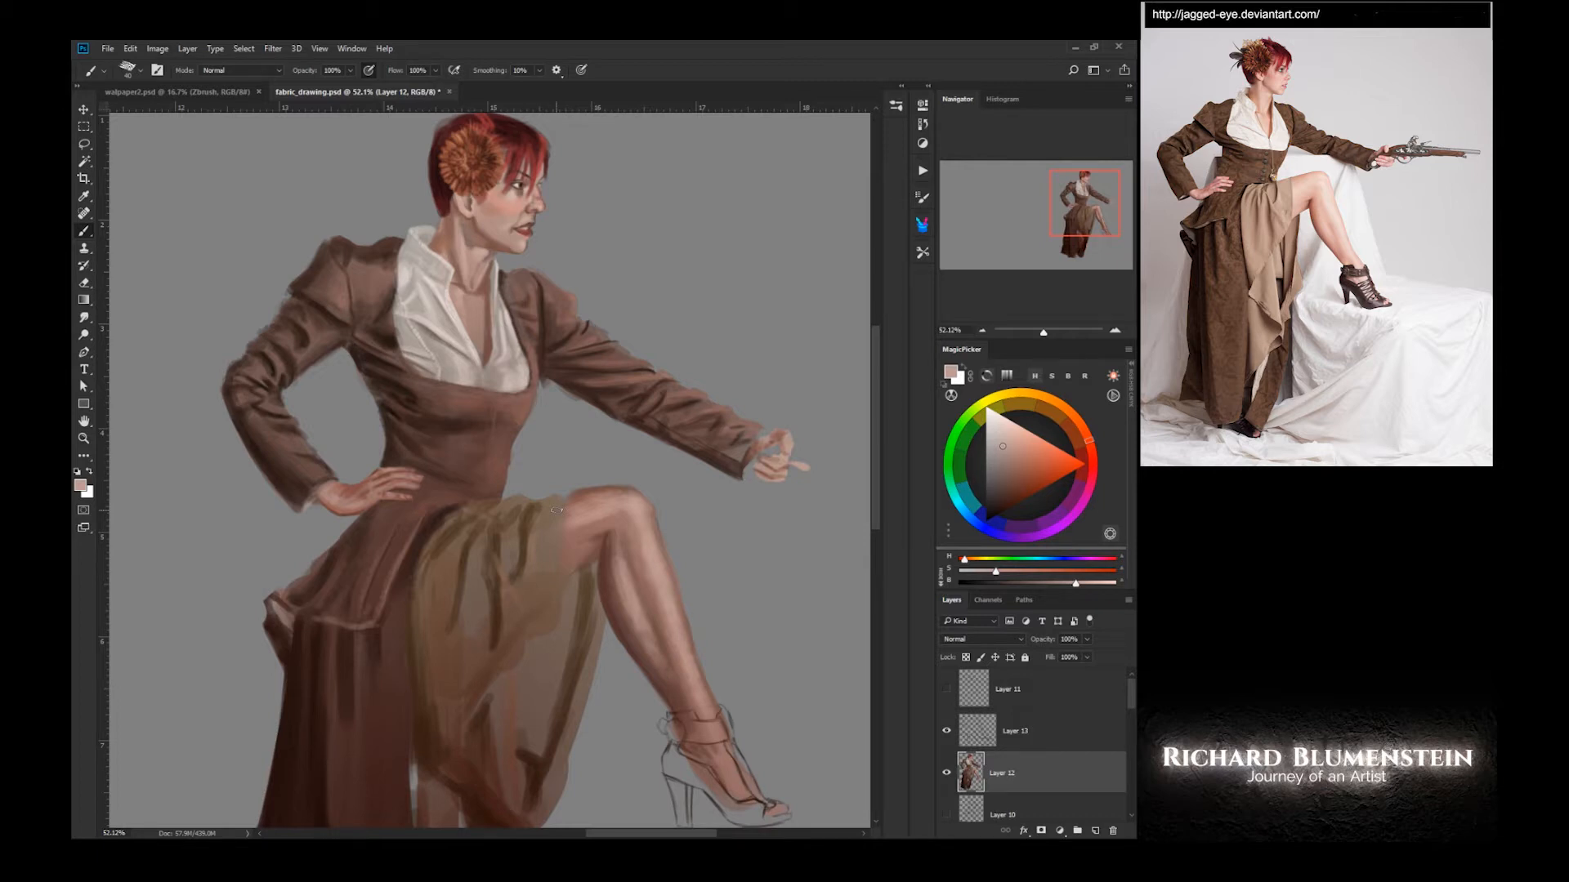
# - Refine the outstretched hand with a sampled reddish skin tone and a smaller brush
pyautogui.moveTo(381, 519); pyautogui.dragTo(371, 463)
pyautogui.keyDown('alt'); pyautogui.click(359, 451); pyautogui.keyUp('alt')
pyautogui.press('[')
pyautogui.press('[')
pyautogui.press('[')
pyautogui.press('[')
pyautogui.press('[')
pyautogui.moveTo(747, 416)
pyautogui.mouseDown()
pyautogui.moveTo(795, 408)
pyautogui.moveTo(446, 377)
pyautogui.mouseUp()
# - Show the Layer 11 pistol sketch, hide Layer 13 and add a new layer beneath Layer 12
pyautogui.click(947, 731)
pyautogui.click(946, 688)
pyautogui.scroll(3, 766, 389)
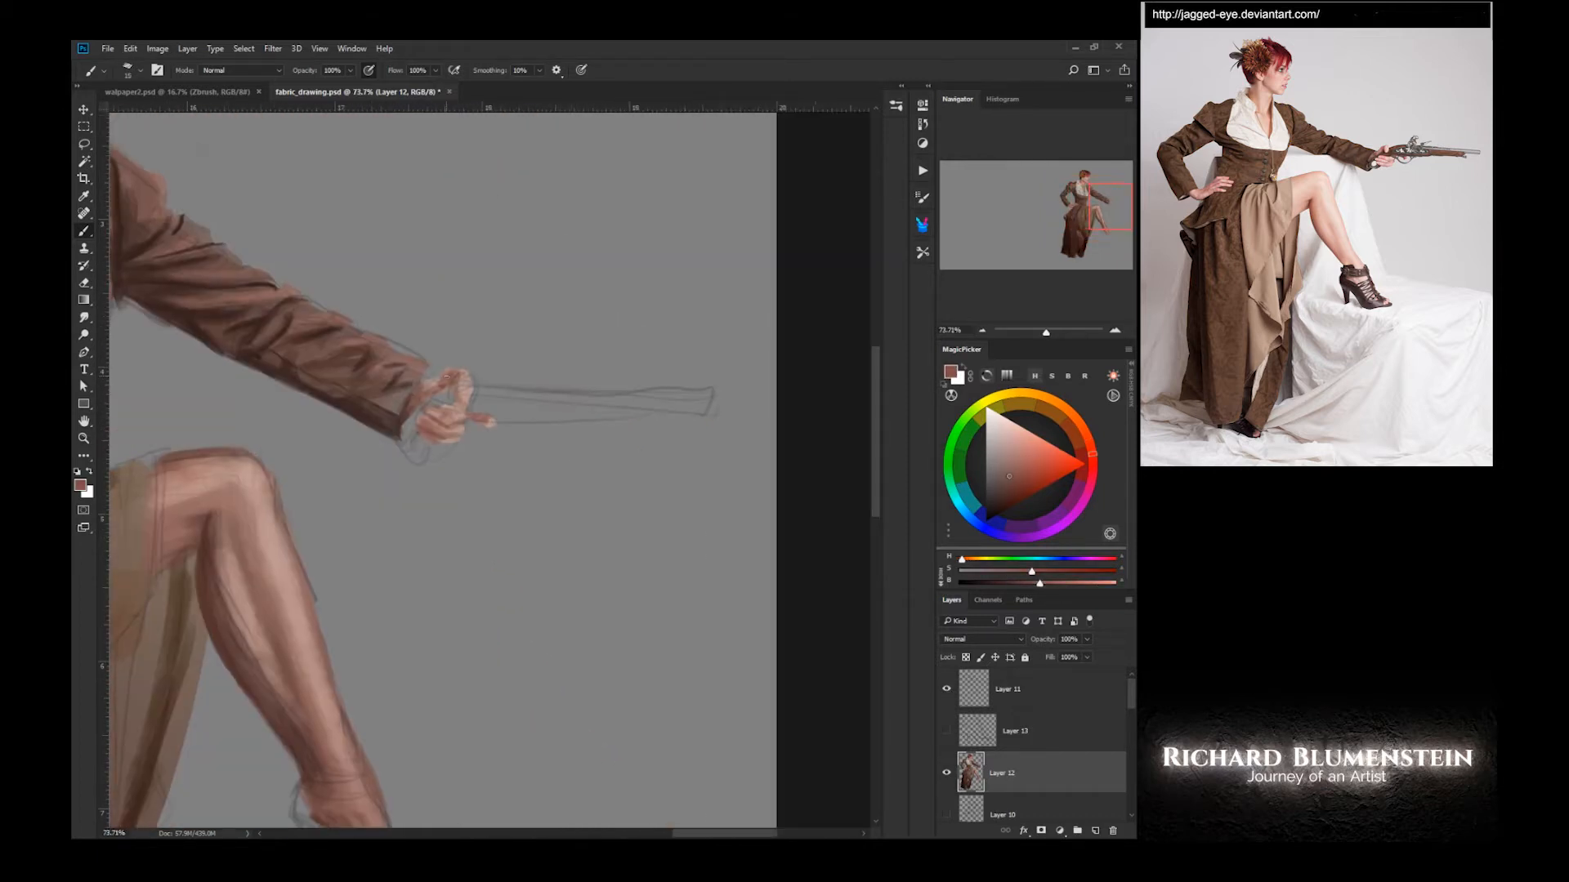
pyautogui.keyDown('ctrl'); pyautogui.click(1094, 830); pyautogui.keyUp('ctrl')
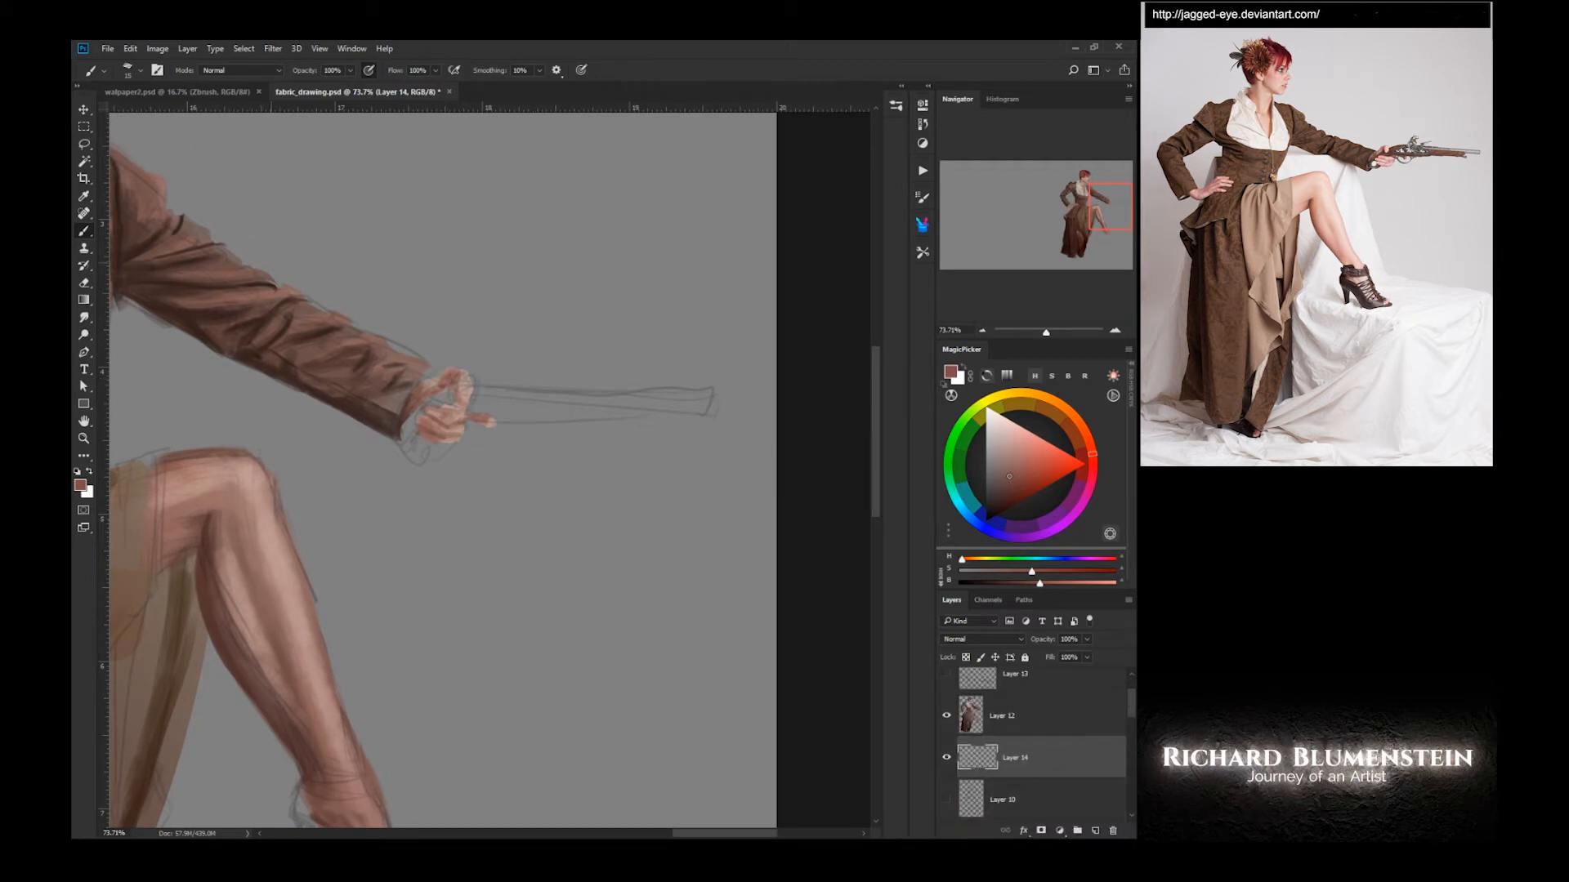
# - Block in the pistol's grip and wooden stock in dark red over the sketch, using lasso selections
pyautogui.press('l')
pyautogui.moveTo(458, 387)
pyautogui.mouseDown()
pyautogui.moveTo(551, 393)
pyautogui.moveTo(408, 445)
pyautogui.moveTo(424, 420)
pyautogui.moveTo(672, 410)
pyautogui.mouseUp()
pyautogui.press('b')
pyautogui.click(1010, 493)
pyautogui.click(1003, 503)
pyautogui.moveTo(478, 417)
pyautogui.mouseDown()
pyautogui.moveTo(700, 396)
pyautogui.moveTo(437, 399)
pyautogui.moveTo(625, 406)
pyautogui.moveTo(654, 388)
pyautogui.mouseUp()
pyautogui.press('l')
pyautogui.press('b')
pyautogui.click(463, 451)
pyautogui.keyDown('alt'); pyautogui.click(615, 410); pyautogui.keyUp('alt')
pyautogui.moveTo(480, 396); pyautogui.dragTo(686, 401)
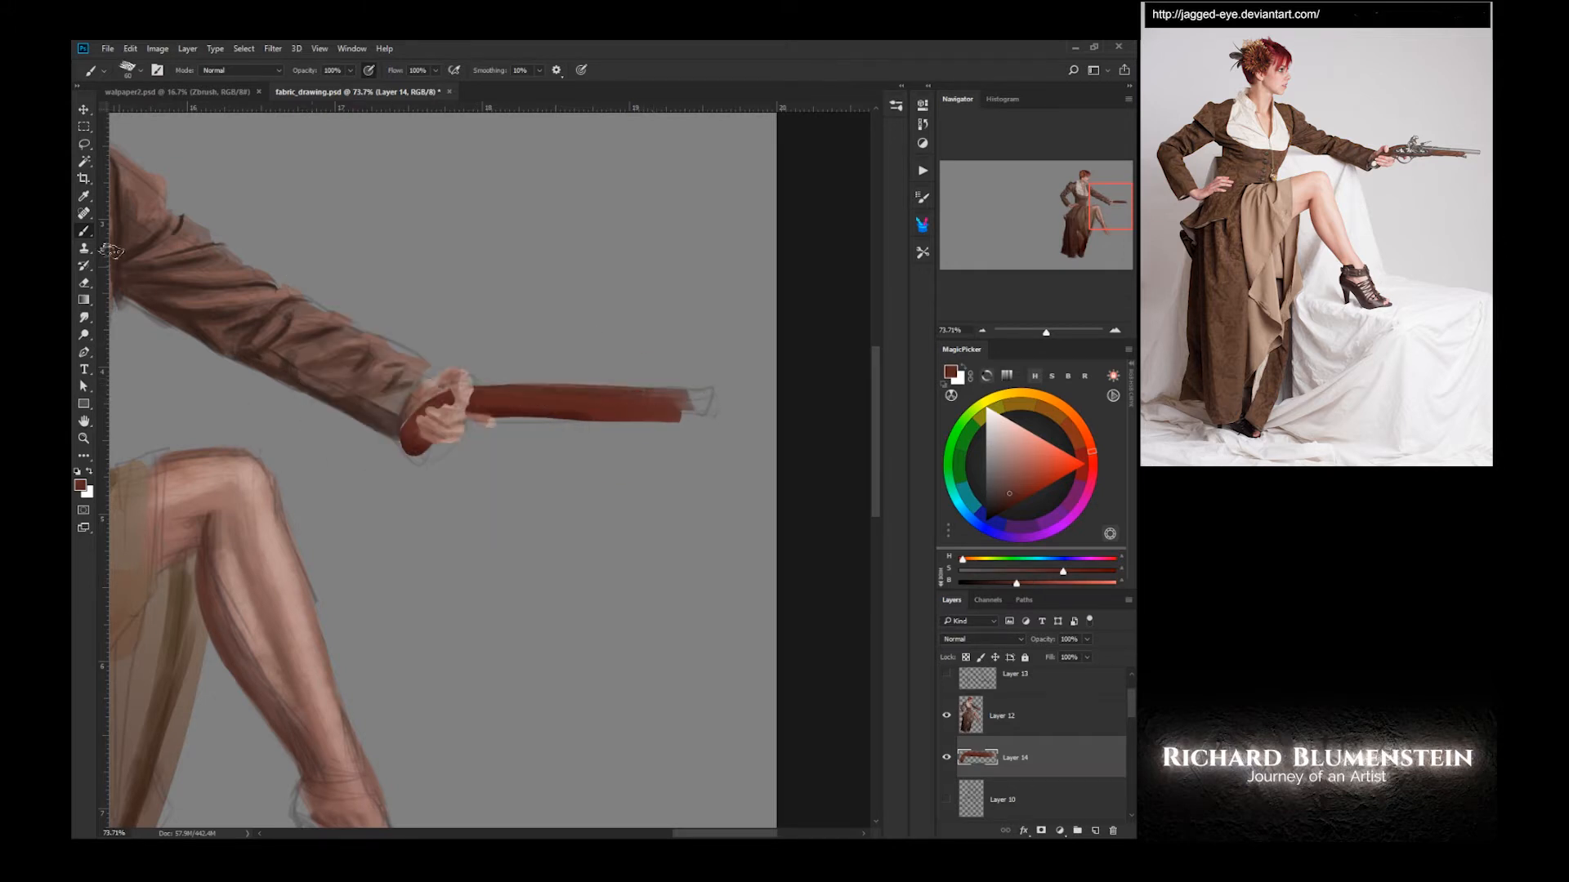
# - Select a narrow strip along the pistol's upper edge and paint the metal barrel in it with light and dark greys
pyautogui.press('m')
pyautogui.moveTo(503, 384); pyautogui.dragTo(740, 403)
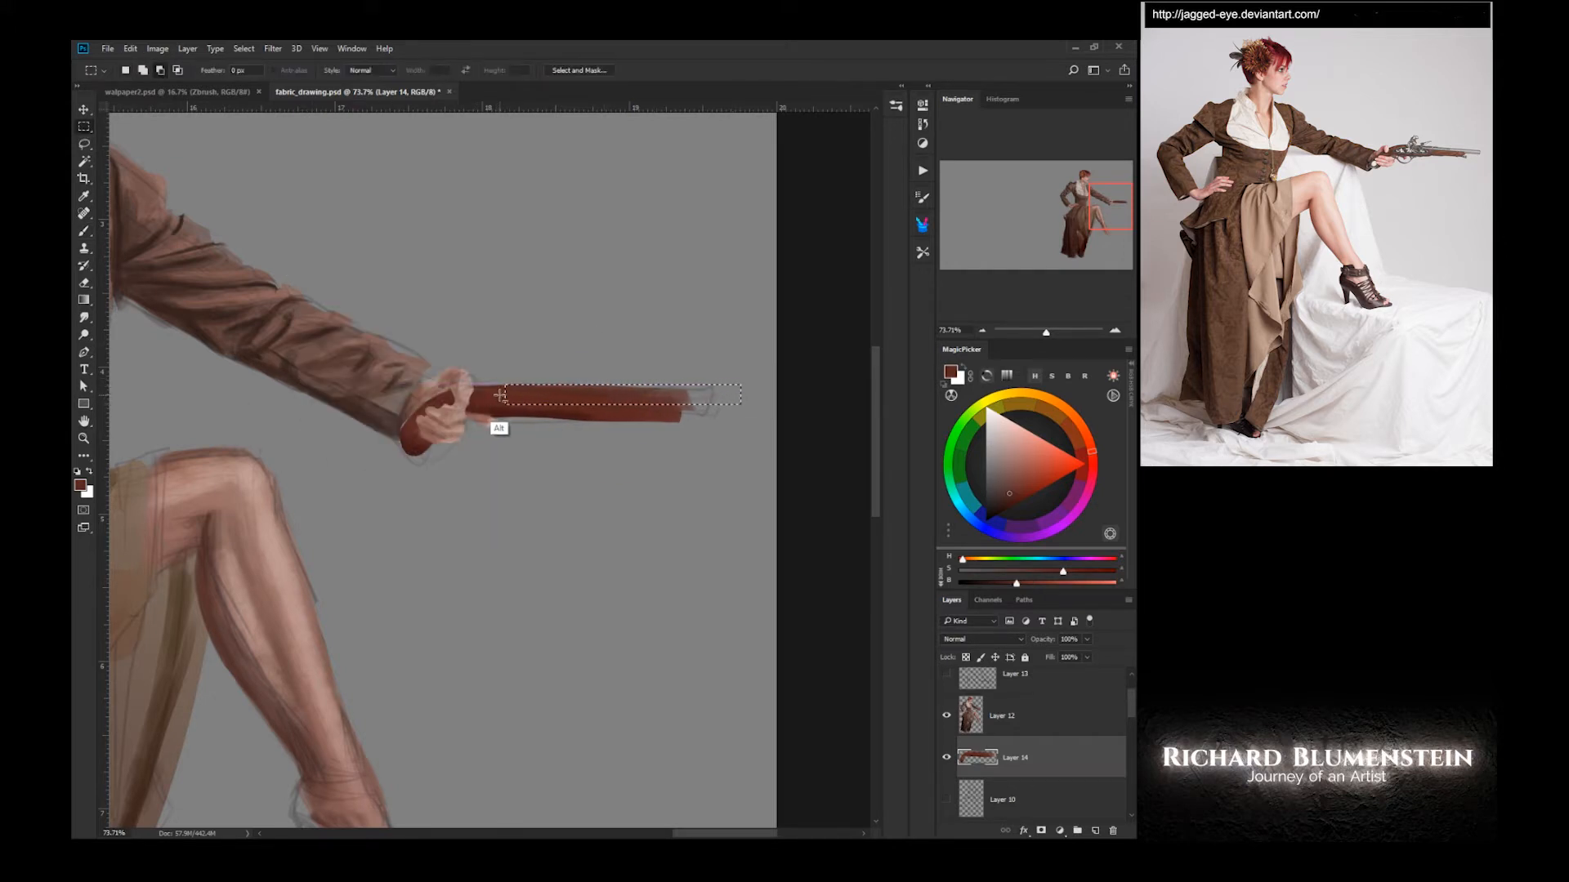
pyautogui.moveTo(504, 386); pyautogui.dragTo(741, 404)
pyautogui.press('b')
pyautogui.click(987, 461)
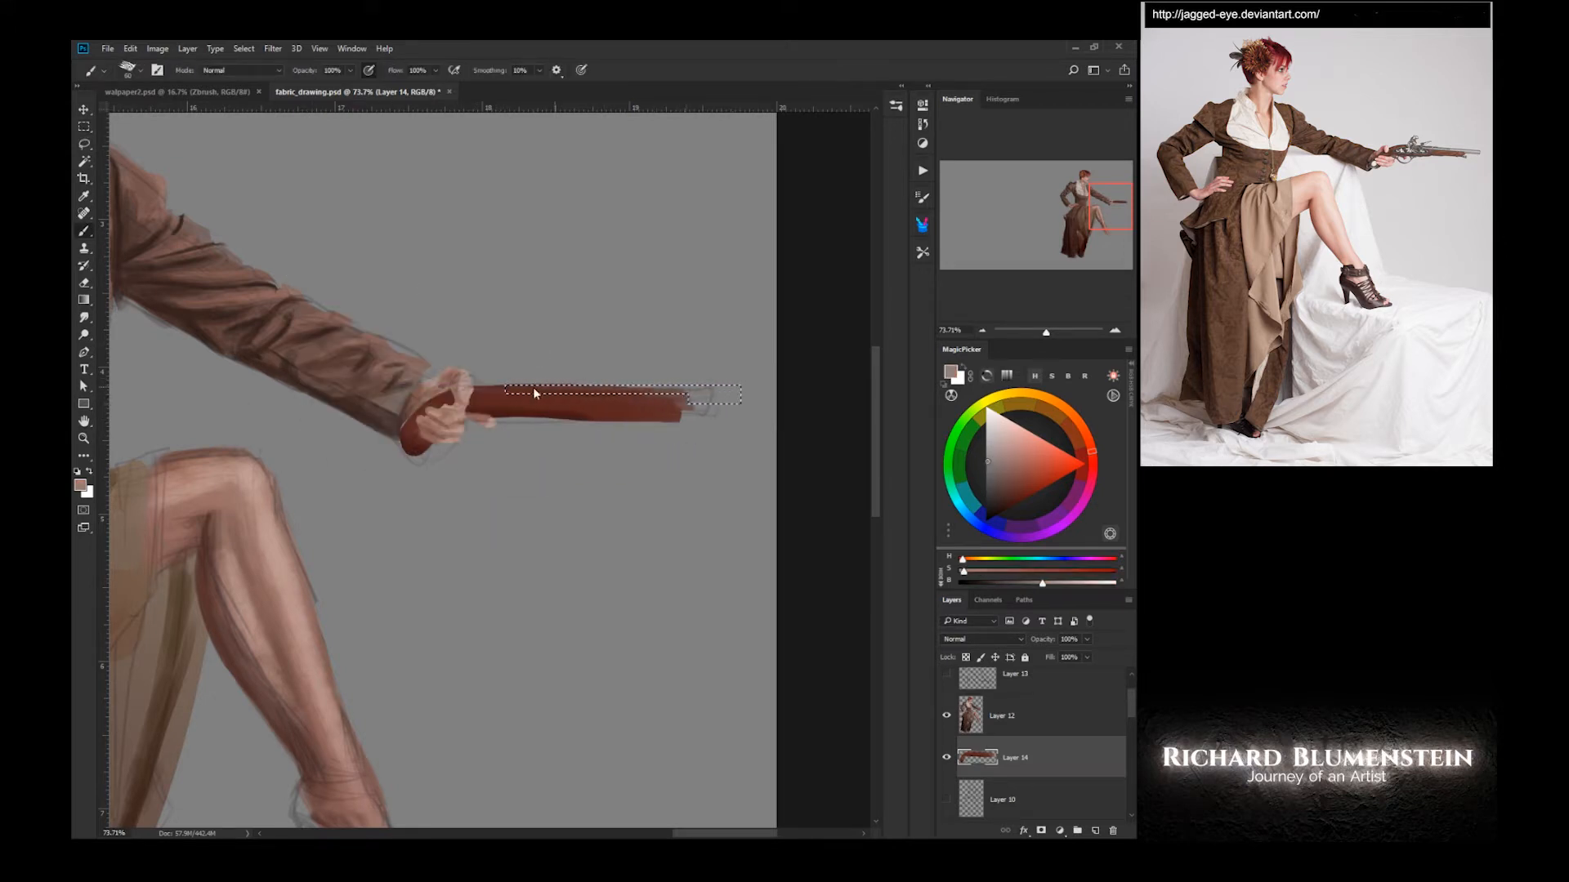
pyautogui.click(989, 502)
pyautogui.press('x')
pyautogui.press('[')
pyautogui.moveTo(693, 399)
pyautogui.mouseDown()
pyautogui.moveTo(744, 402)
pyautogui.moveTo(541, 379)
pyautogui.moveTo(593, 412)
pyautogui.moveTo(738, 391)
pyautogui.mouseUp()
pyautogui.press('x')
pyautogui.moveTo(633, 389); pyautogui.dragTo(740, 401)
pyautogui.moveTo(739, 400); pyautogui.dragTo(445, 401)
pyautogui.moveTo(490, 396)
pyautogui.mouseDown()
pyautogui.moveTo(733, 398)
pyautogui.moveTo(500, 395)
pyautogui.mouseUp()
# - Paint the pistol's dark lock plate with light grey engraving and add the dark hammer above the barrel
pyautogui.click(986, 504)
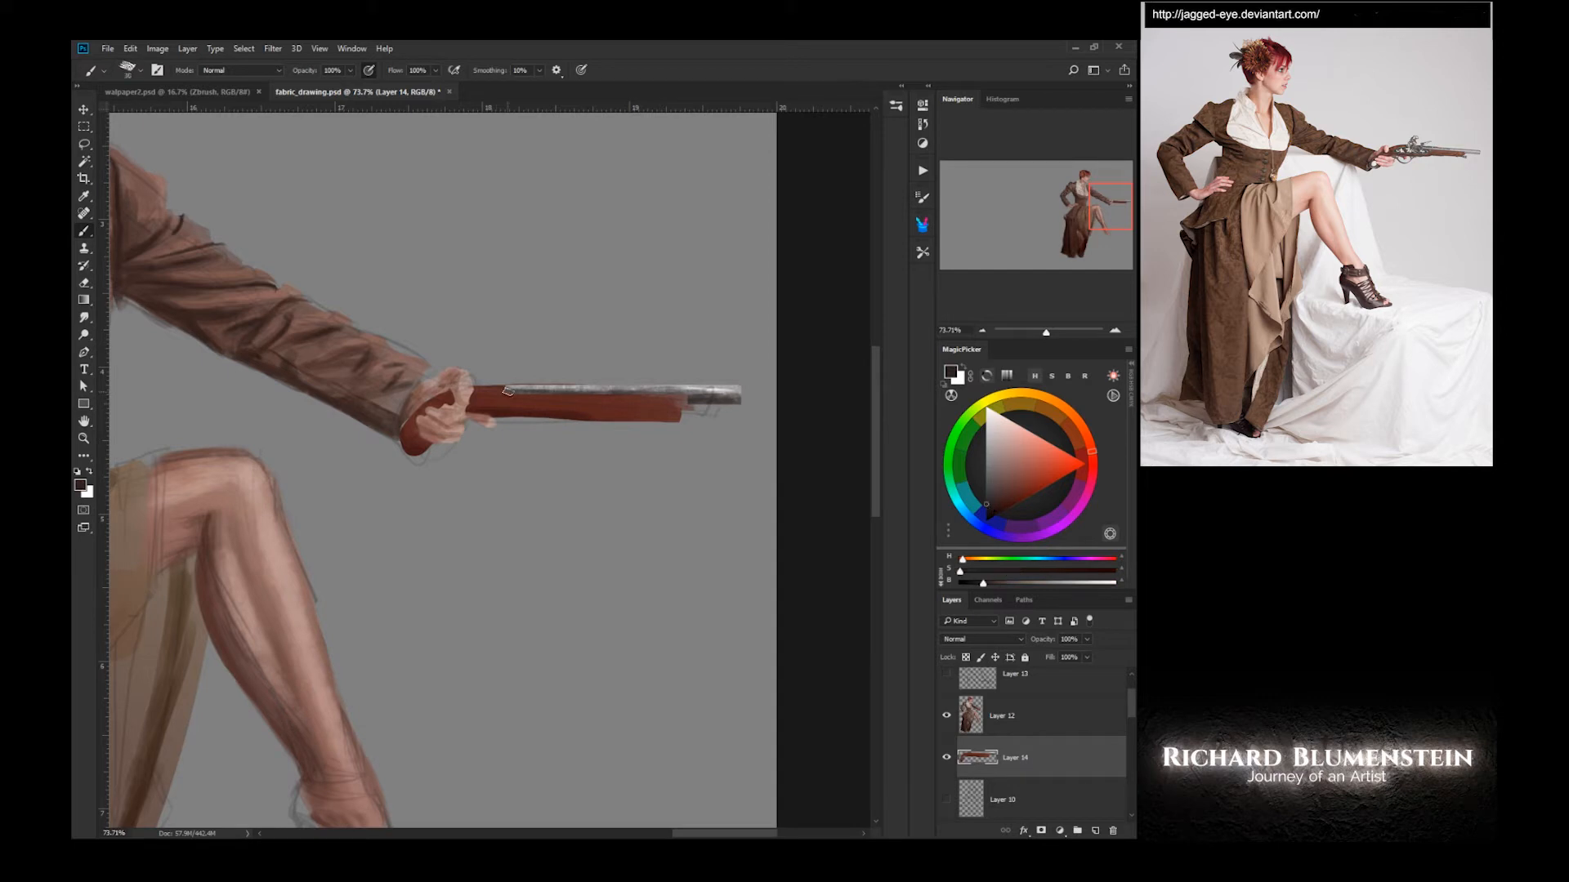
pyautogui.moveTo(484, 400); pyautogui.dragTo(528, 394)
pyautogui.click(987, 426)
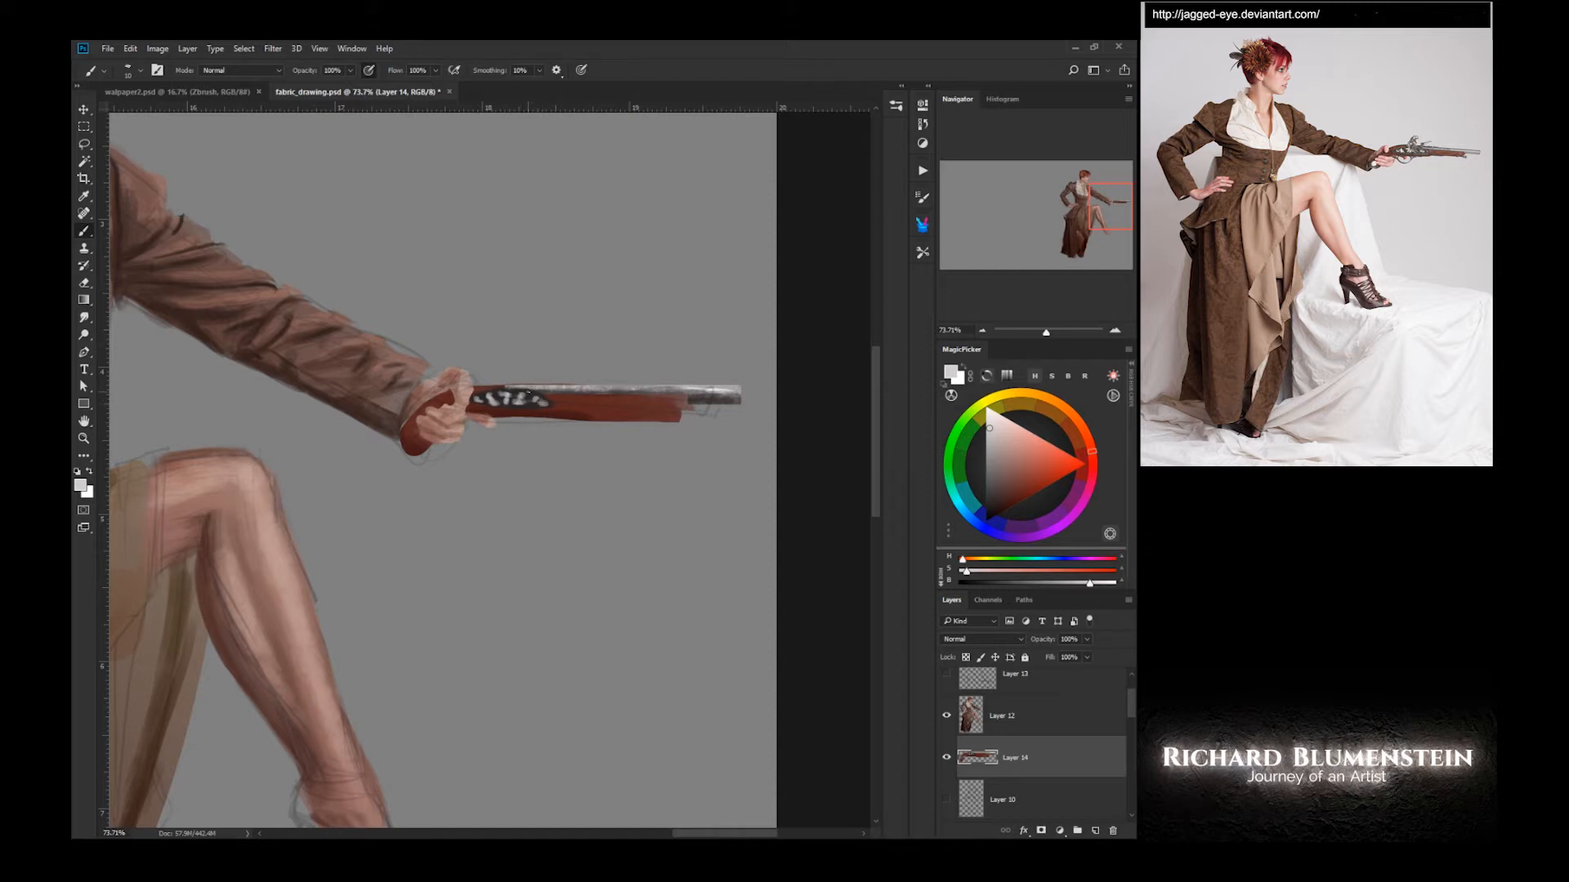
pyautogui.click(986, 501)
pyautogui.moveTo(508, 390)
pyautogui.mouseDown()
pyautogui.moveTo(529, 378)
pyautogui.moveTo(524, 355)
pyautogui.mouseUp()
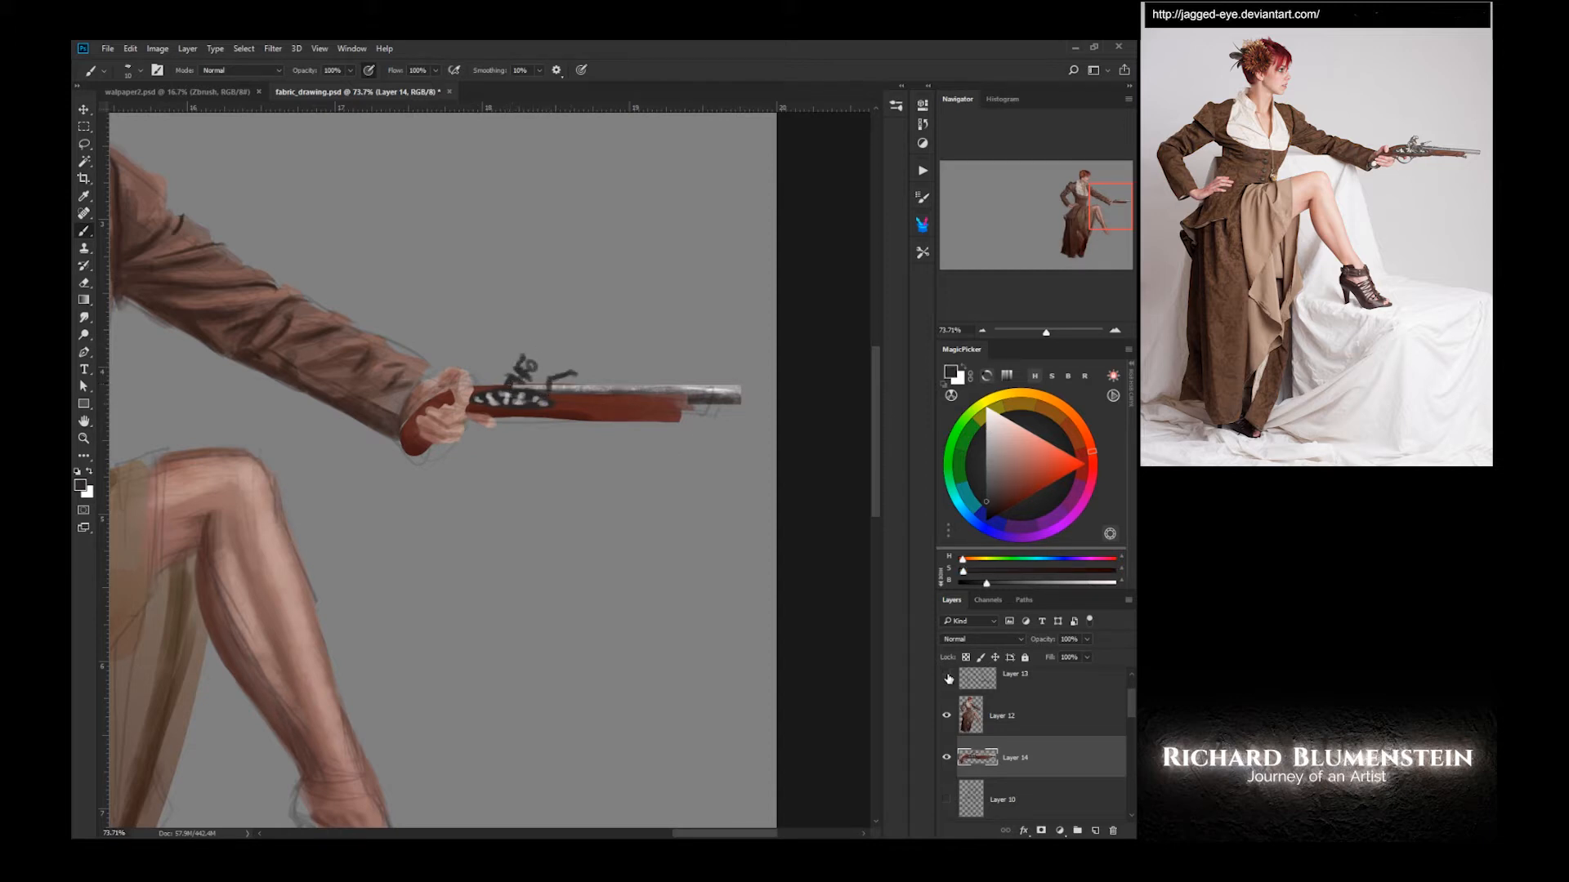
# - Add the trigger guard beneath the pistol and detail the butt of the grip with sampled colours
pyautogui.keyDown('alt'); pyautogui.click(558, 410); pyautogui.keyUp('alt')
pyautogui.moveTo(548, 420); pyautogui.dragTo(468, 433)
pyautogui.keyDown('alt'); pyautogui.click(548, 402); pyautogui.keyUp('alt')
pyautogui.keyDown('alt'); pyautogui.click(411, 442); pyautogui.keyUp('alt')
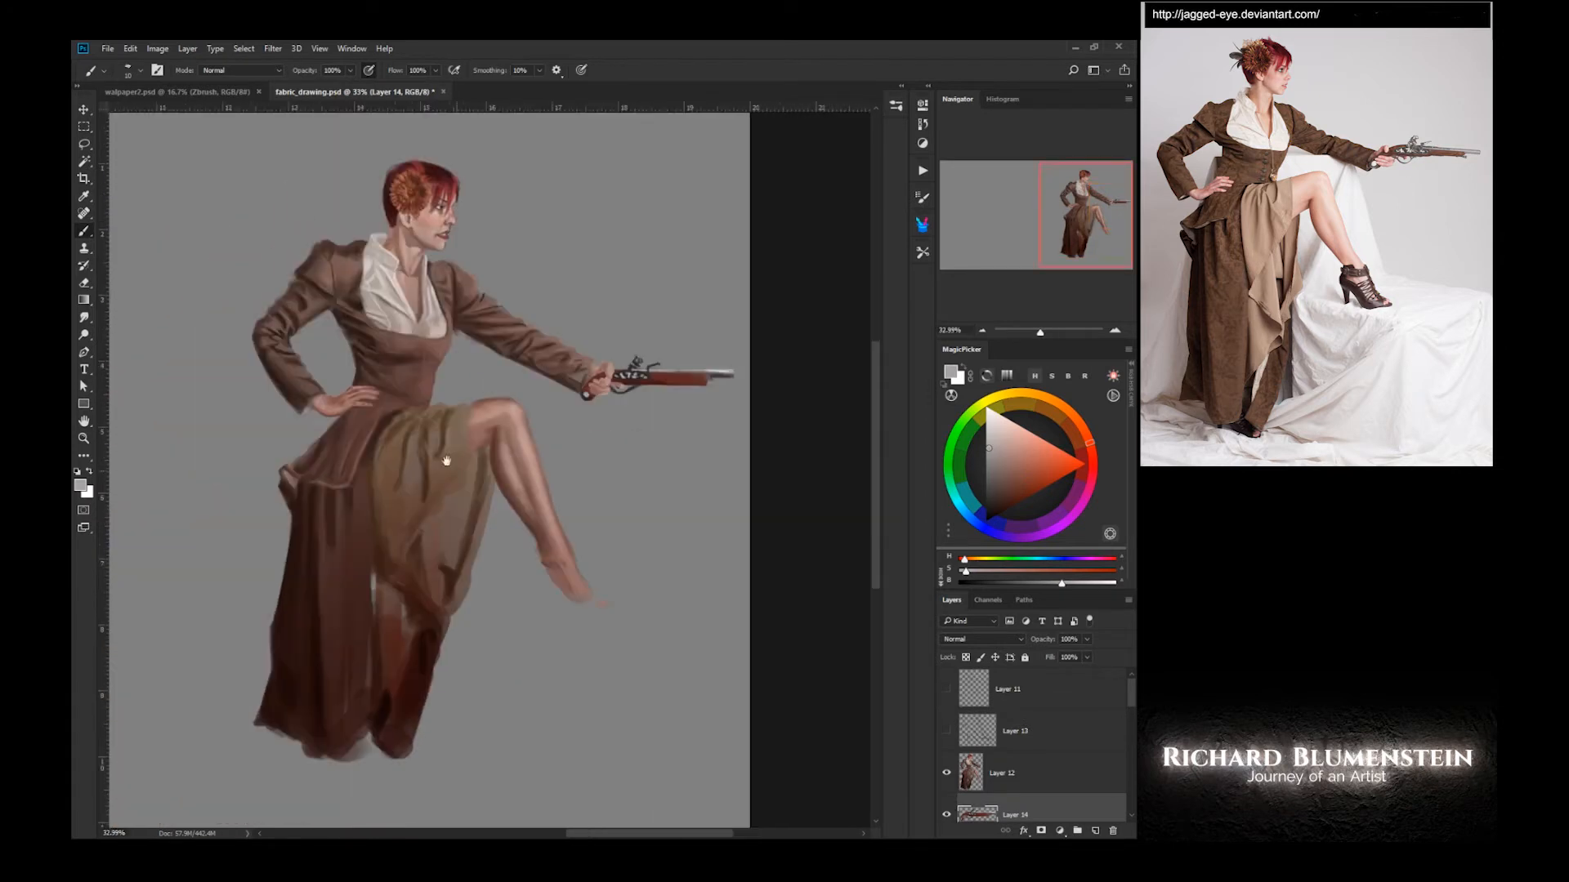
# - Fill in the high-heeled shoe in dark brown on Layer 12 and add crossed laces over the foot
pyautogui.keyDown('alt'); pyautogui.click(582, 557); pyautogui.keyUp('alt')
pyautogui.click(1004, 773)
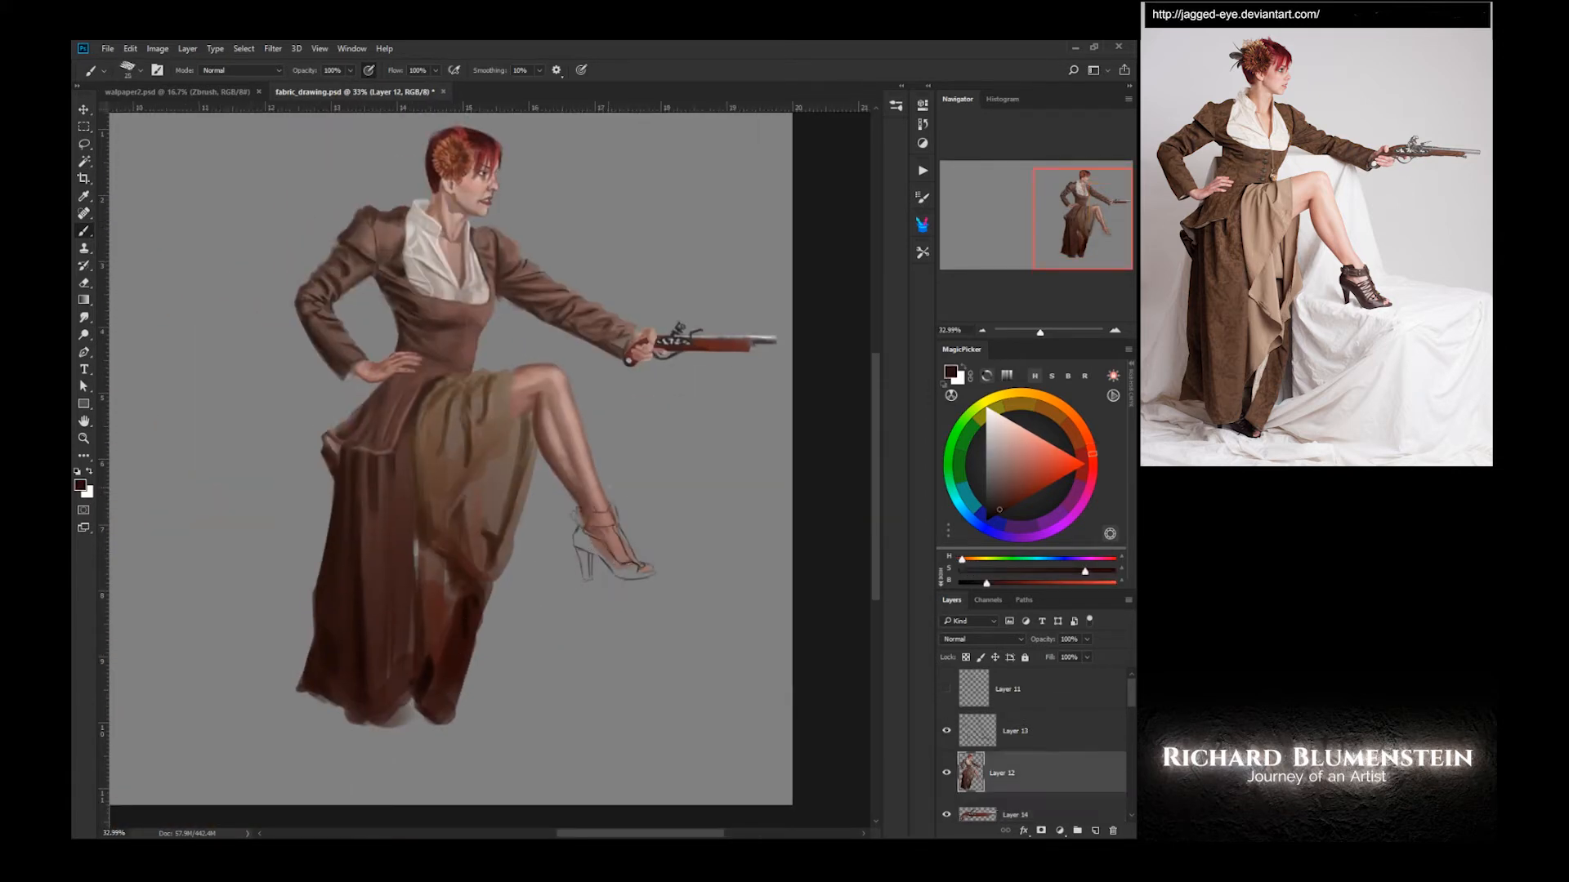
pyautogui.moveTo(613, 525)
pyautogui.mouseDown()
pyautogui.moveTo(642, 566)
pyautogui.moveTo(612, 523)
pyautogui.moveTo(587, 579)
pyautogui.moveTo(641, 576)
pyautogui.moveTo(585, 539)
pyautogui.moveTo(613, 559)
pyautogui.moveTo(589, 564)
pyautogui.moveTo(601, 510)
pyautogui.moveTo(582, 524)
pyautogui.moveTo(606, 520)
pyautogui.mouseUp()
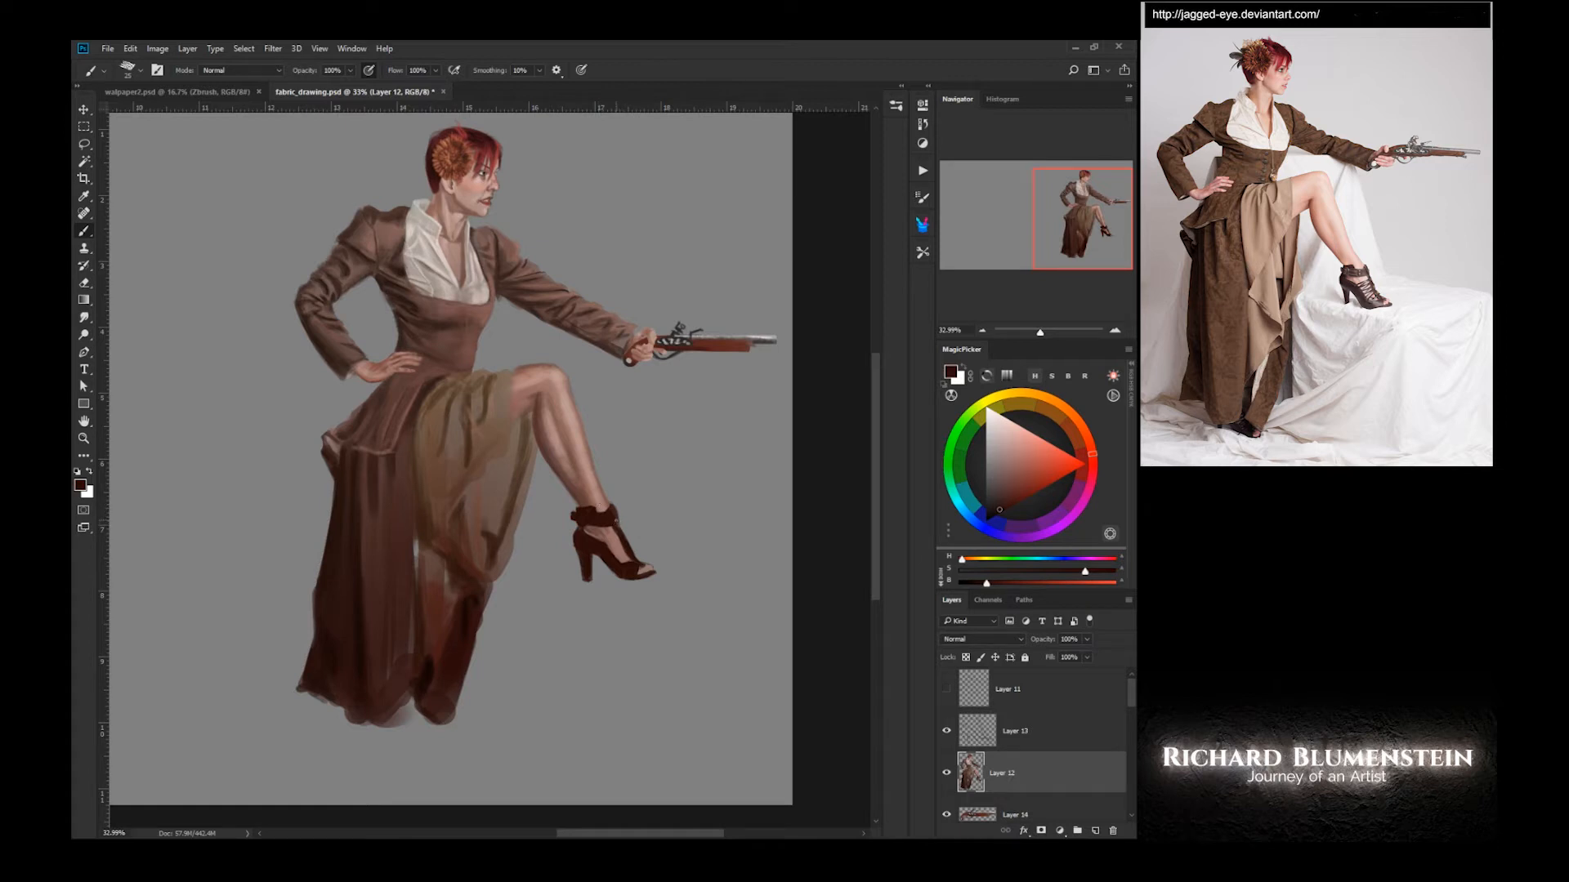
pyautogui.scroll(5, 617, 535)
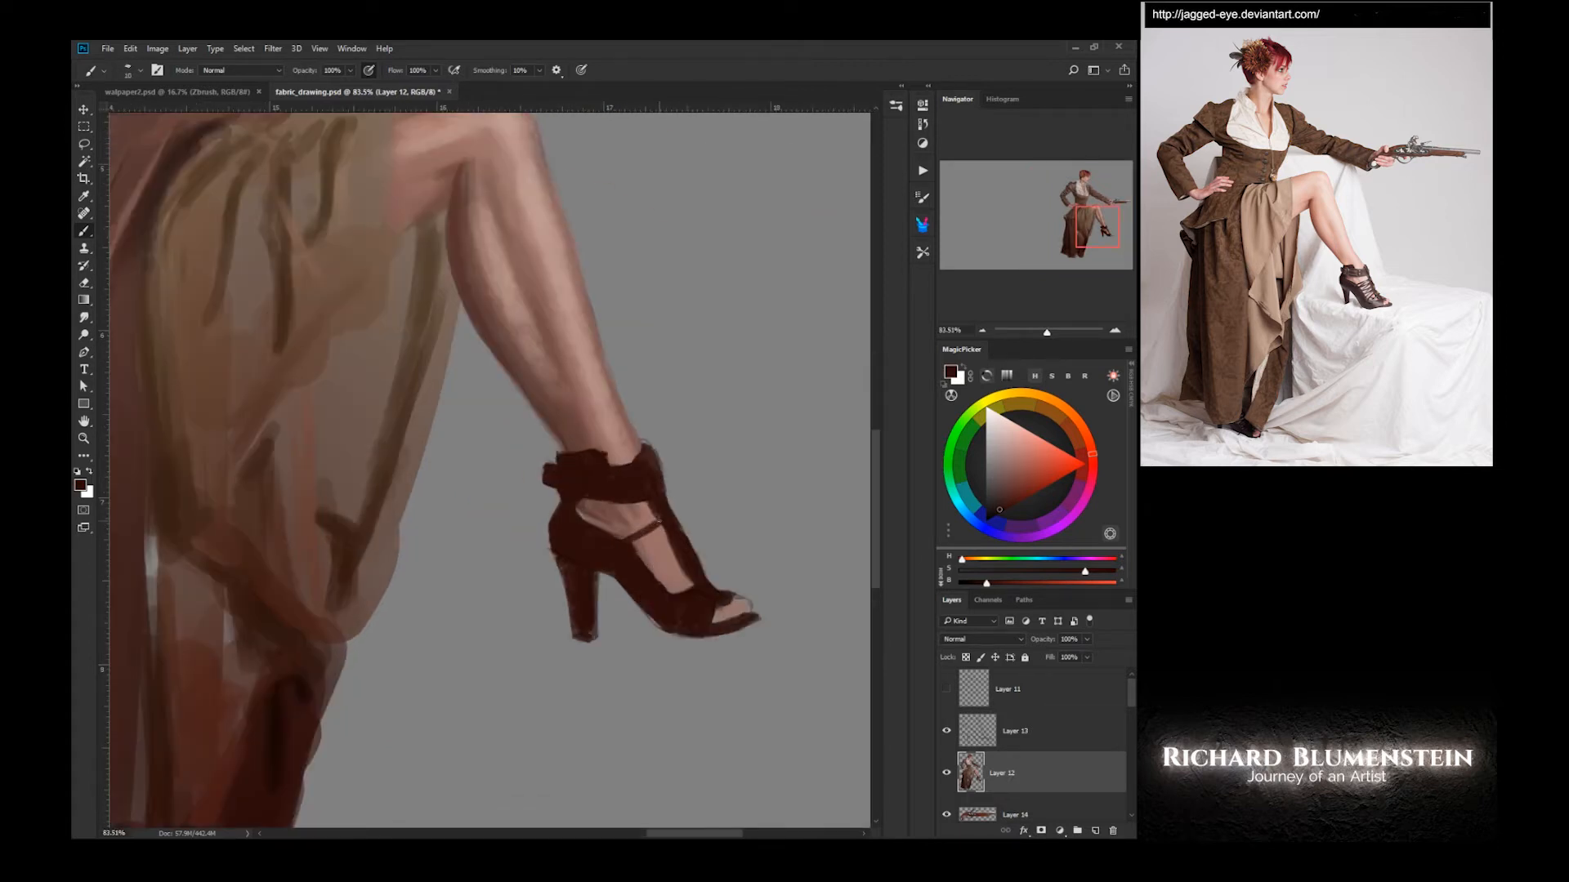
pyautogui.moveTo(678, 569); pyautogui.dragTo(689, 590)
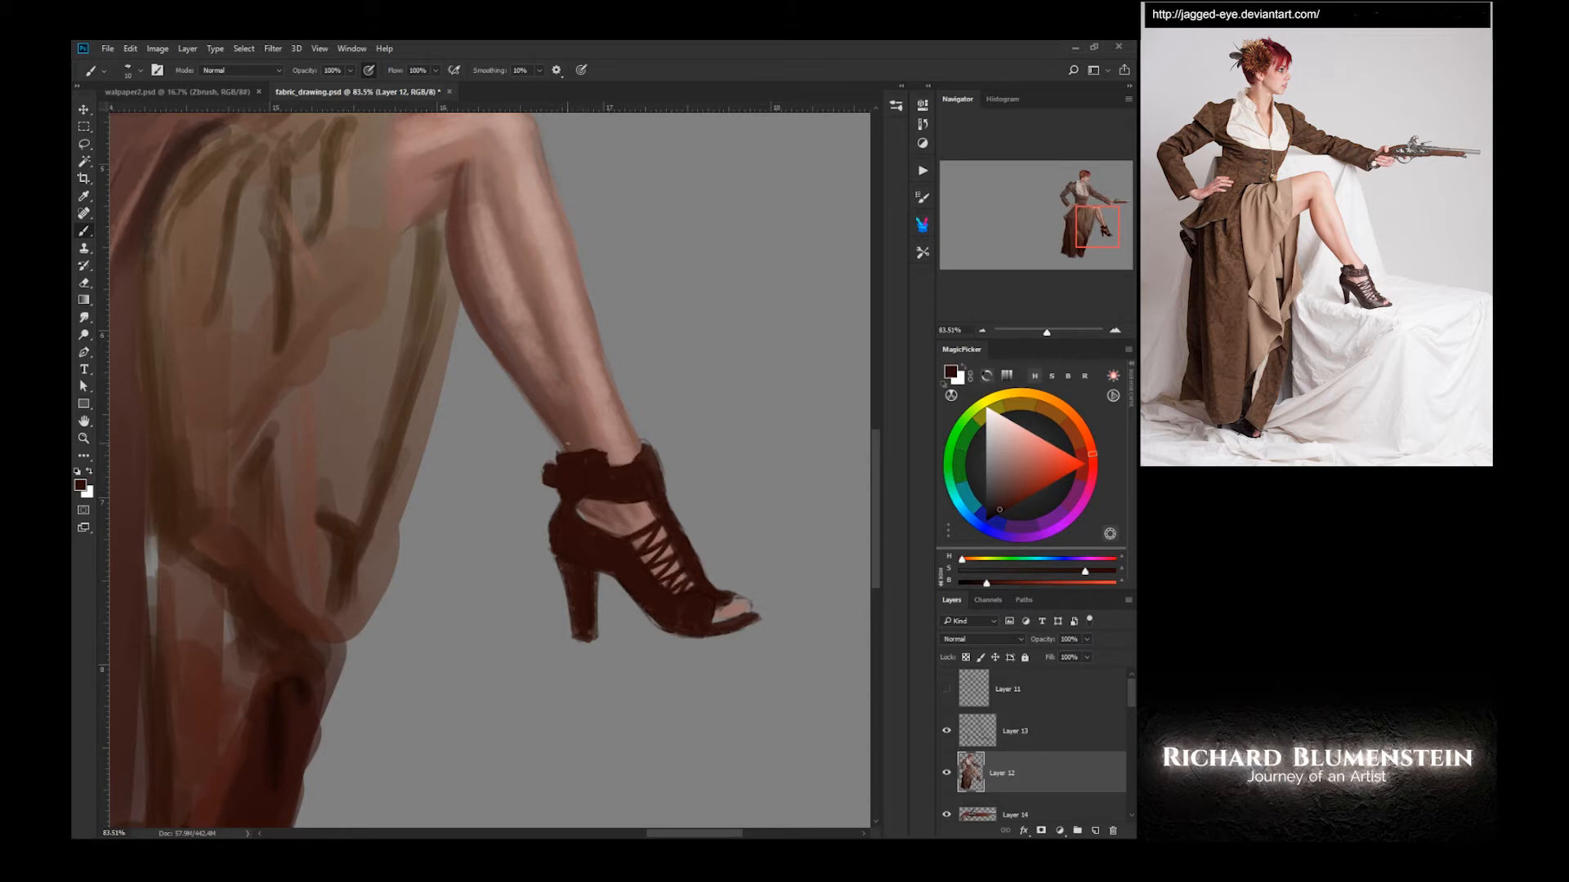
# - Paint muted brown highlights on the shoe's toe, ankle strap and heel, and add a round buckle at the ankle
pyautogui.click(996, 484)
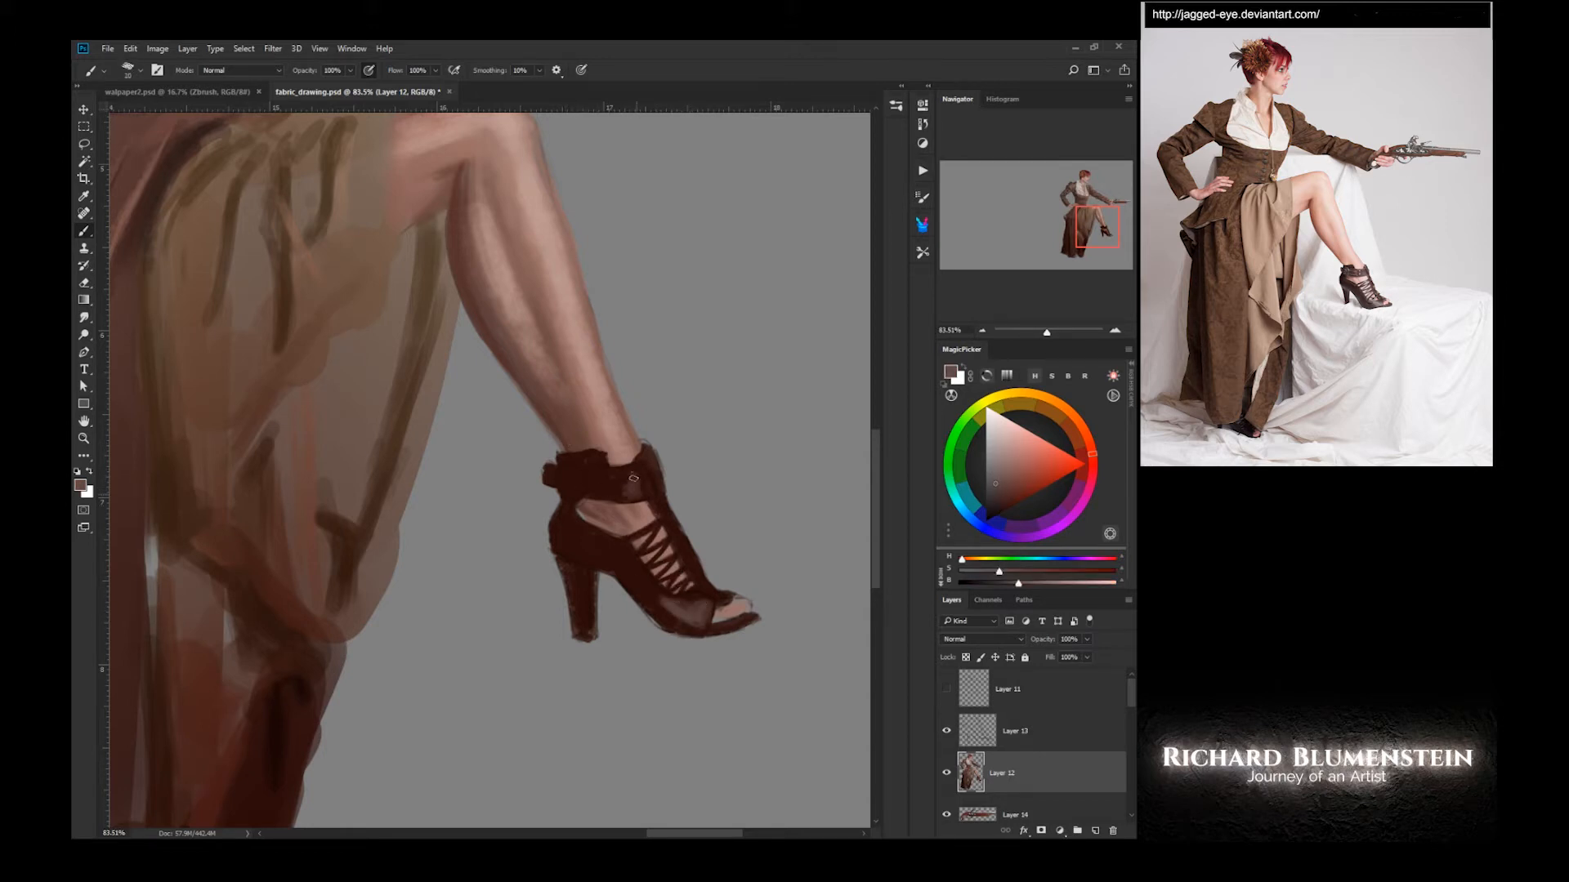
pyautogui.keyDown('alt'); pyautogui.click(552, 482); pyautogui.keyUp('alt')
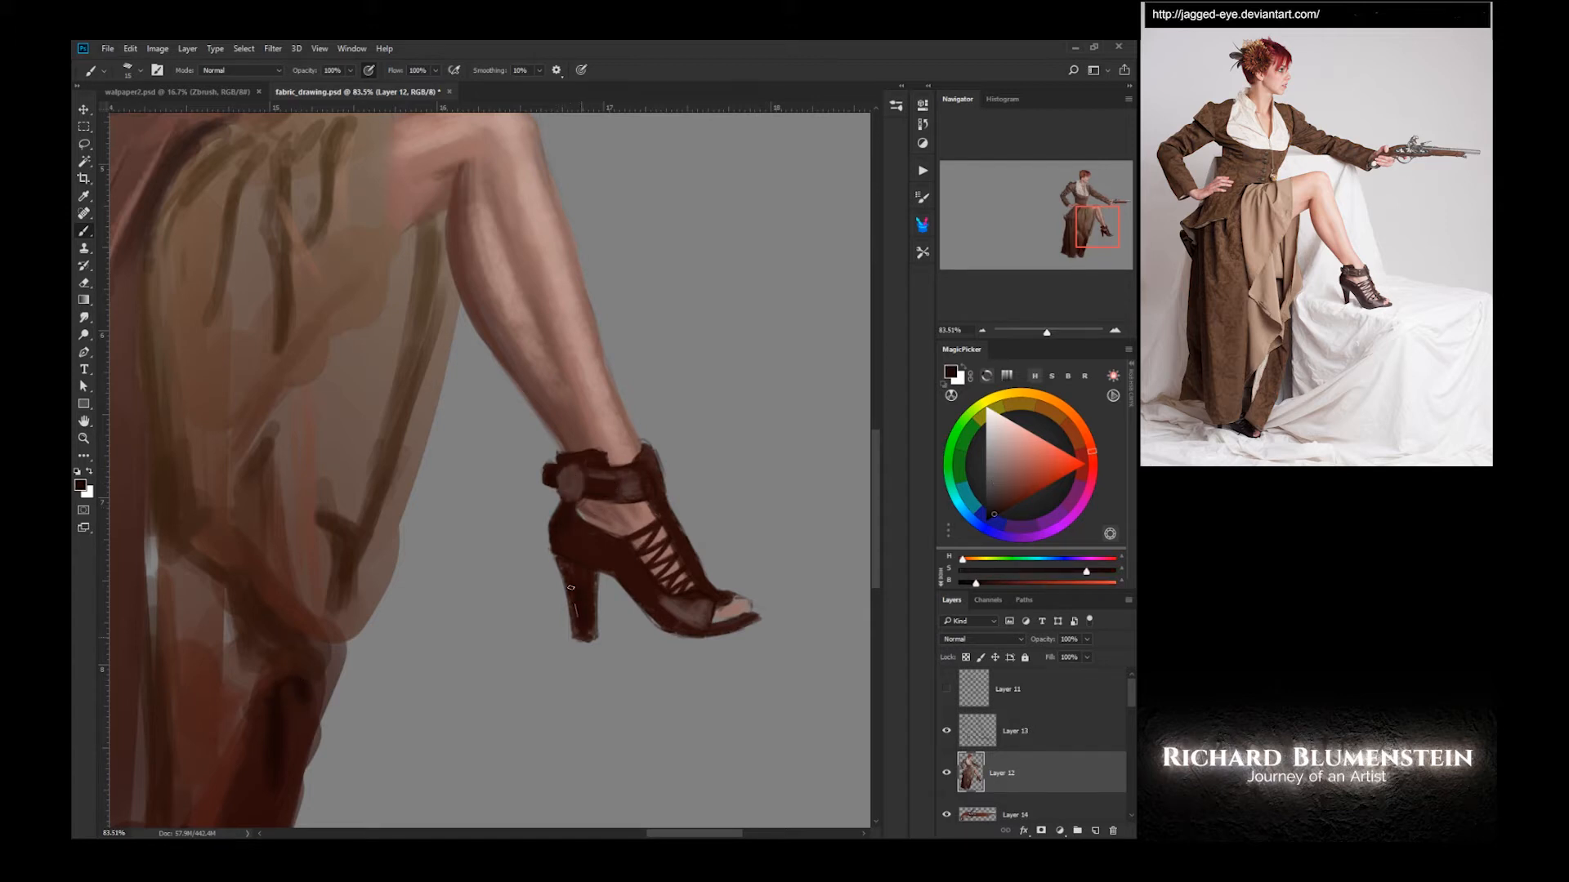
pyautogui.keyDown('alt'); pyautogui.click(569, 484); pyautogui.keyUp('alt')
pyautogui.moveTo(571, 587)
pyautogui.mouseDown()
pyautogui.moveTo(576, 627)
pyautogui.moveTo(576, 603)
pyautogui.moveTo(615, 576)
pyautogui.mouseUp()
pyautogui.rightClick(582, 572)
pyautogui.click(626, 602)
pyautogui.click(753, 603)
pyautogui.keyDown('alt'); pyautogui.click(559, 509); pyautogui.keyUp('alt')
# - Hide the Layer 13 sketch and paint yellow-brown metal details on the shoe's buckle, strap and lacing edge with a smaller brush
pyautogui.click(946, 731)
pyautogui.click(946, 731)
pyautogui.click(946, 731)
pyautogui.press('[')
pyautogui.press('[')
pyautogui.press('[')
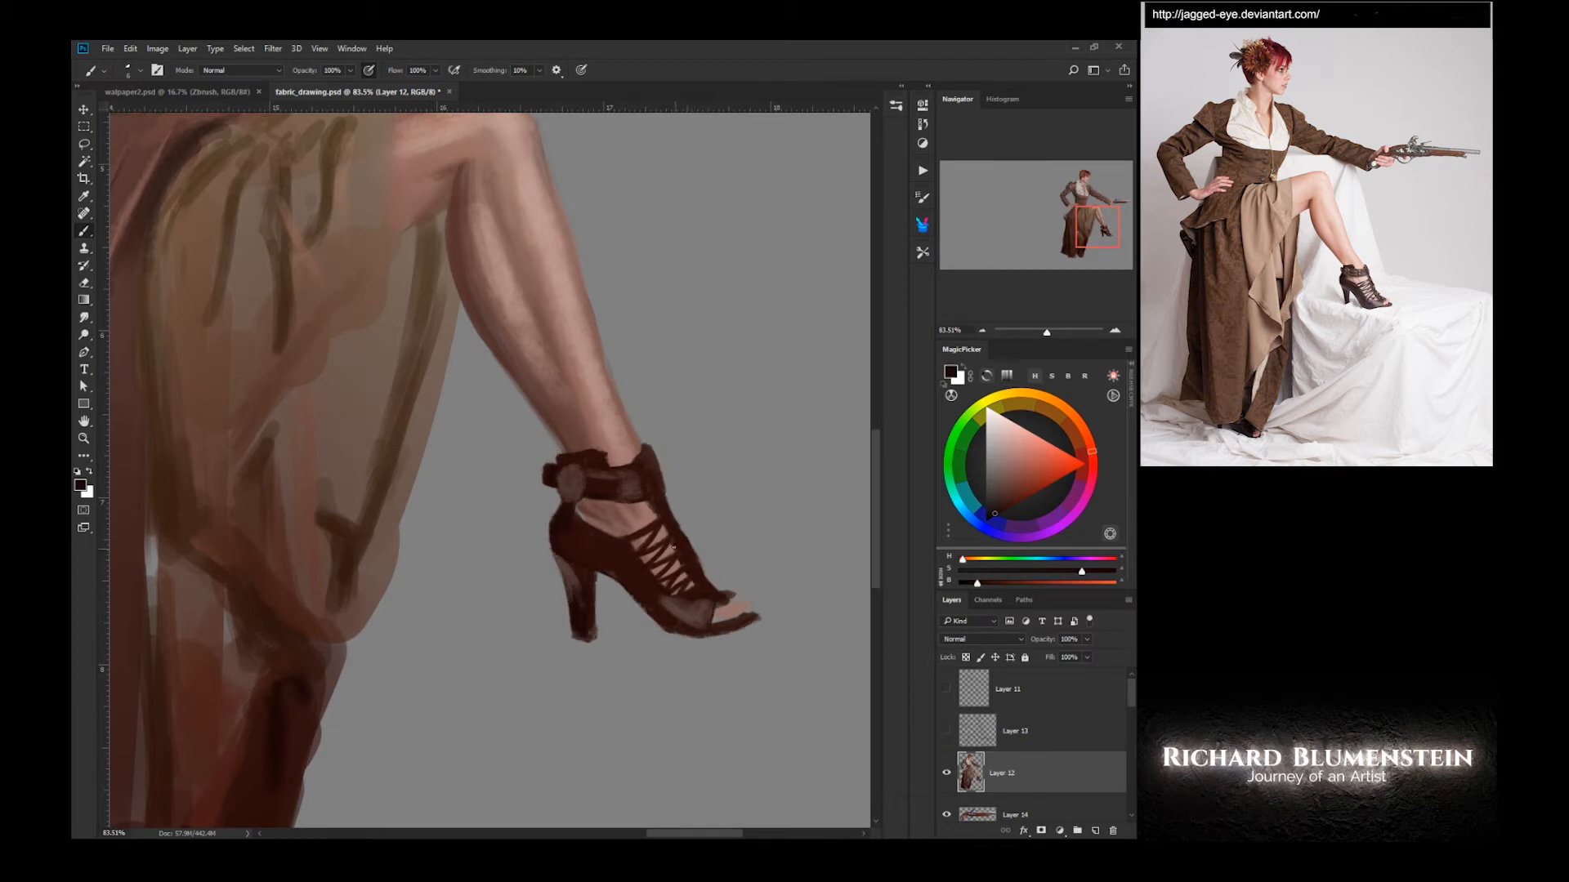
pyautogui.click(999, 396)
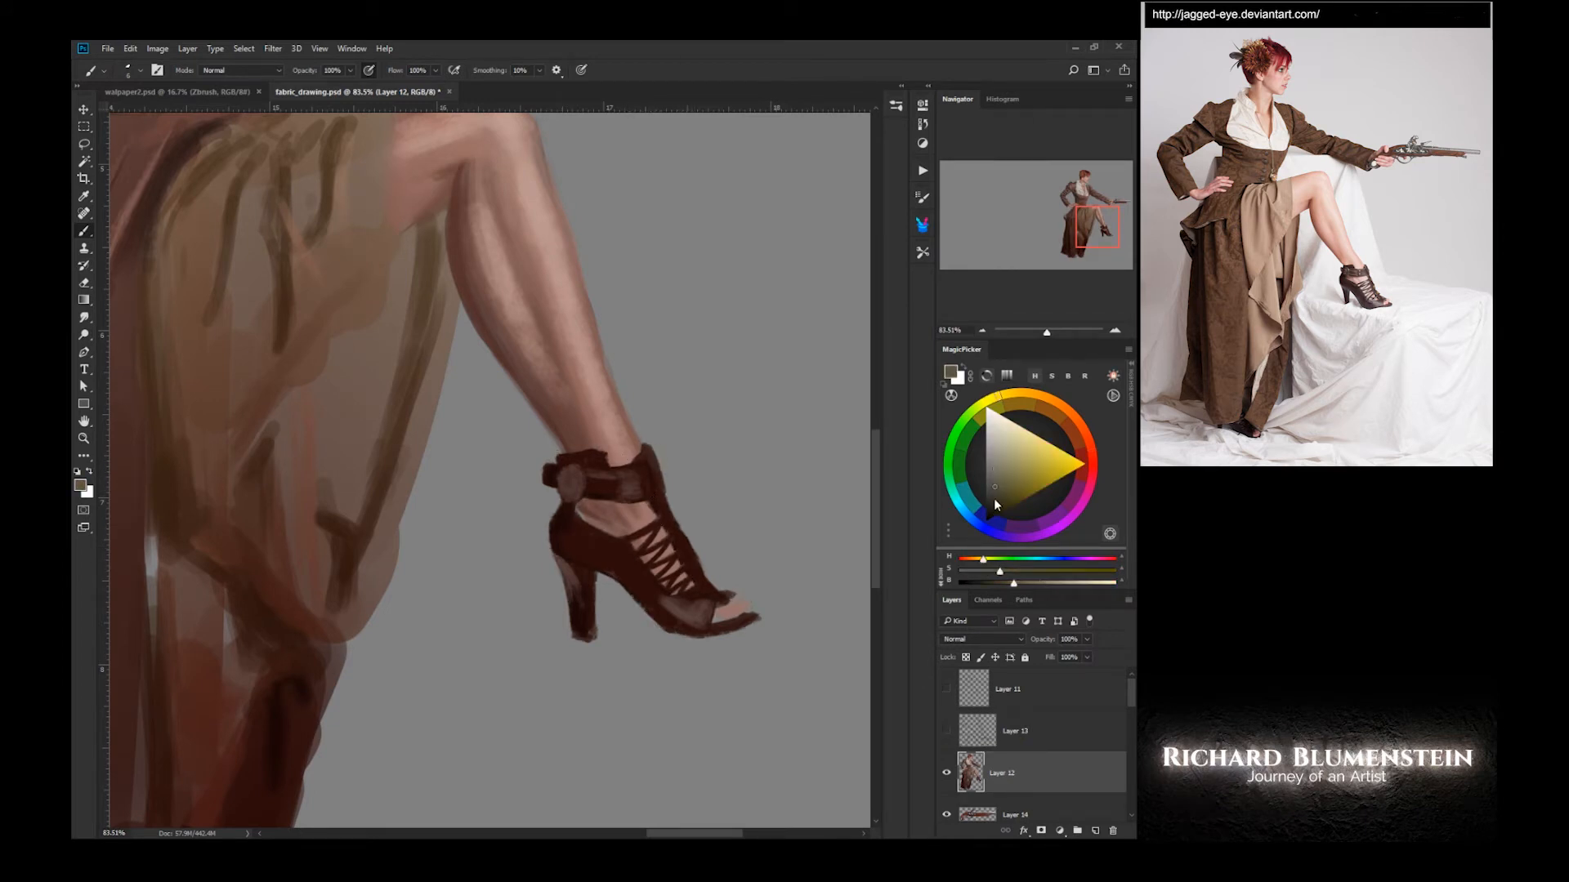
pyautogui.moveTo(993, 499); pyautogui.dragTo(1006, 487)
pyautogui.click(1042, 398)
pyautogui.keyDown('alt'); pyautogui.click(625, 475); pyautogui.keyUp('alt')
pyautogui.click(701, 571)
pyautogui.keyDown('alt'); pyautogui.click(666, 539); pyautogui.keyUp('alt')
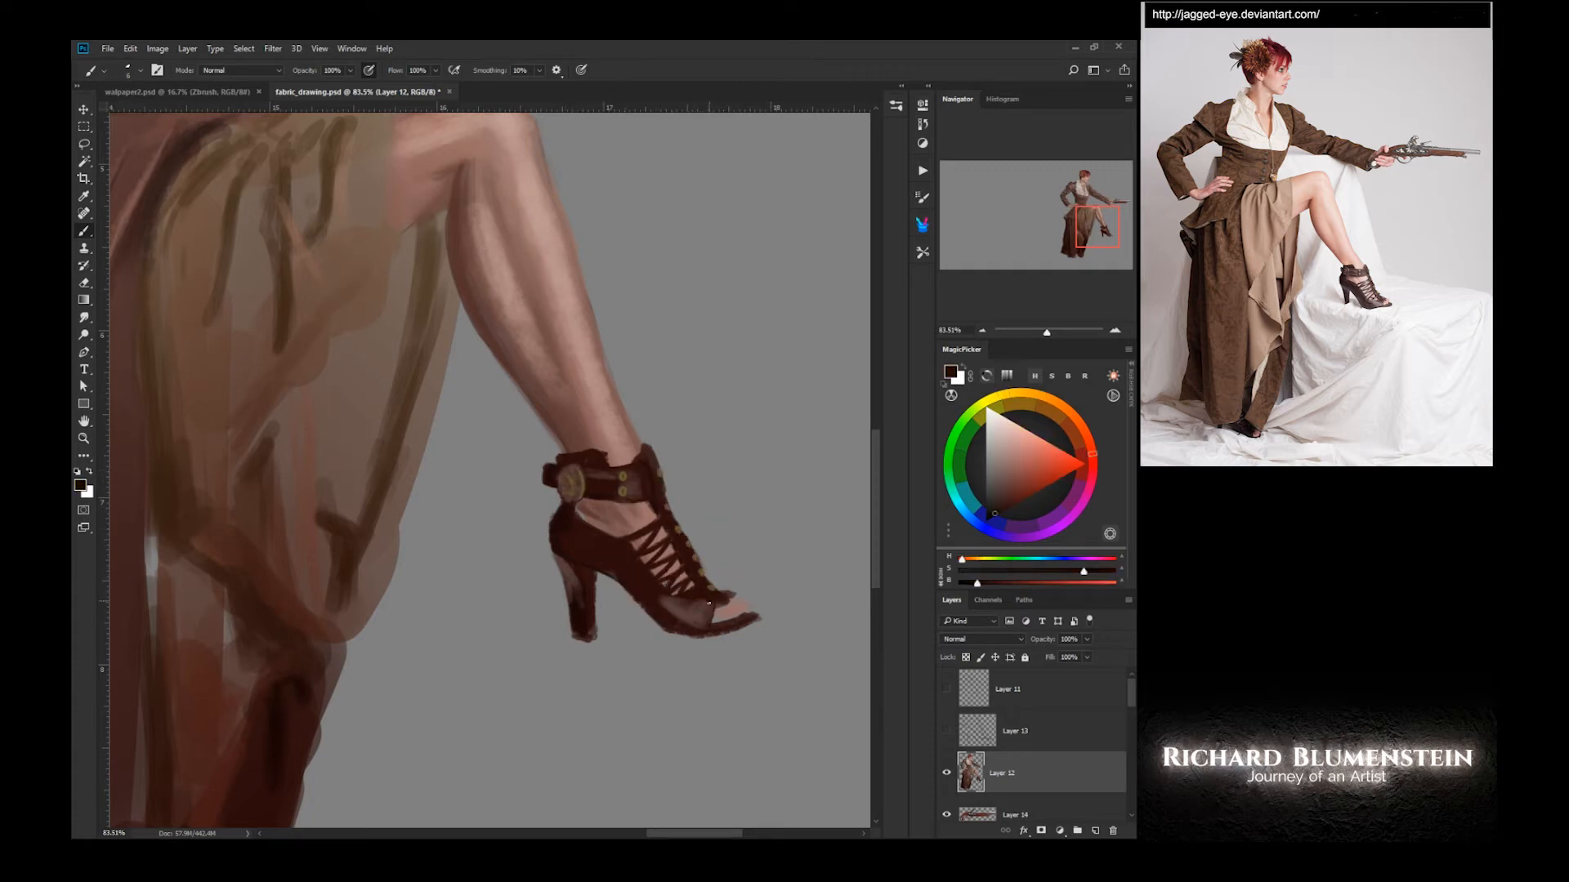
# - Shade the shoe's toe, side and laces with sampled browns and a larger brush
pyautogui.keyDown('alt'); pyautogui.click(686, 614); pyautogui.keyUp('alt')
pyautogui.keyDown('alt'); pyautogui.click(625, 576); pyautogui.keyUp('alt')
pyautogui.moveTo(619, 573)
pyautogui.mouseDown()
pyautogui.moveTo(633, 584)
pyautogui.moveTo(654, 530)
pyautogui.mouseUp()
pyautogui.press(']')
pyautogui.press(']')
pyautogui.press(']')
pyautogui.press(']')
pyautogui.keyDown('alt'); pyautogui.click(682, 606); pyautogui.keyUp('alt')
pyautogui.moveTo(652, 560)
pyautogui.mouseDown()
pyautogui.moveTo(664, 546)
pyautogui.moveTo(672, 567)
pyautogui.mouseUp()
pyautogui.moveTo(676, 594); pyautogui.dragTo(684, 582)
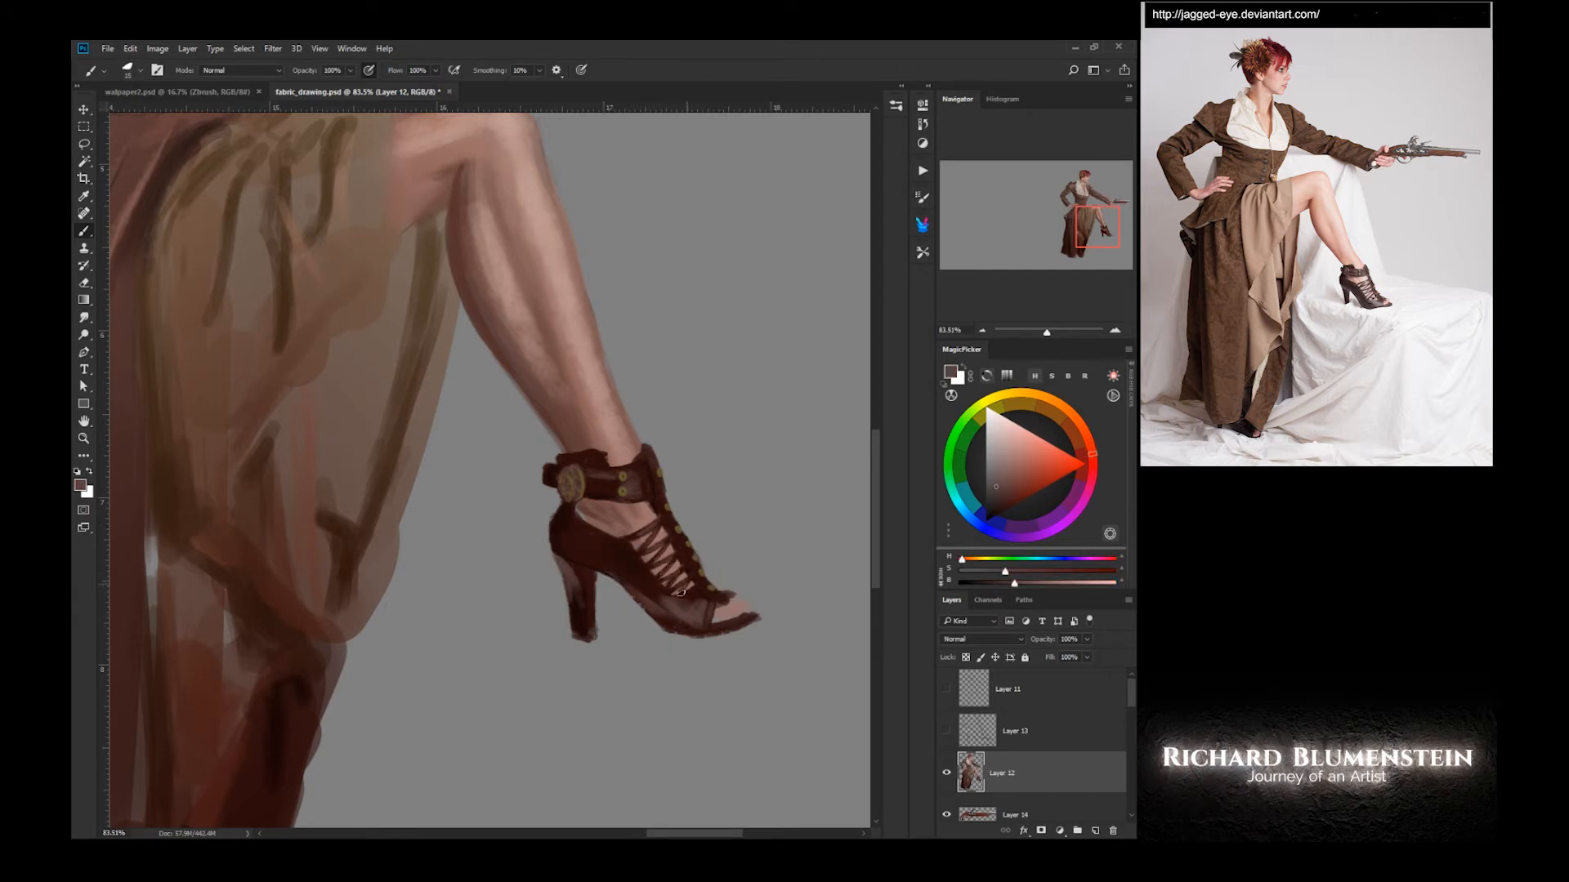
# - Define the toes and the skin showing through the shoe with sampled skin tones and a smaller brush
pyautogui.press('[')
pyautogui.keyDown('alt'); pyautogui.click(567, 510); pyautogui.keyUp('alt')
pyautogui.keyDown('alt'); pyautogui.click(576, 425); pyautogui.keyUp('alt')
pyautogui.keyDown('alt'); pyautogui.click(719, 612); pyautogui.keyUp('alt')
pyautogui.keyDown('alt'); pyautogui.click(592, 513); pyautogui.keyUp('alt')
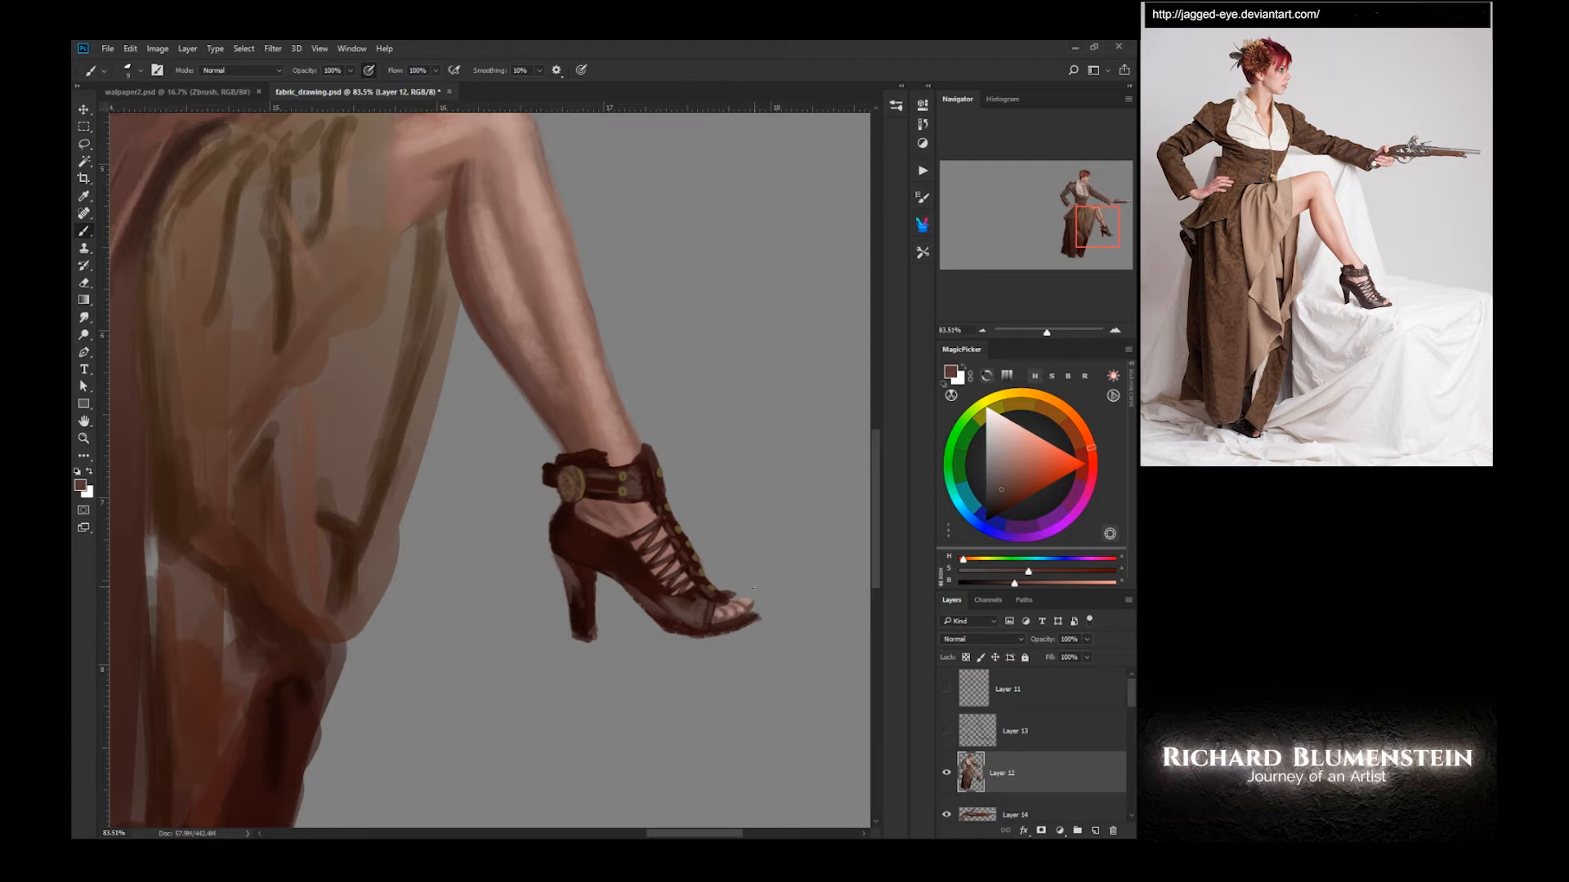
# - Paint a row of dark round buttons down the front of the jacket from bust to waist
pyautogui.hotkey('ctrl', '0')
pyautogui.moveTo(756, 468); pyautogui.dragTo(842, 469)
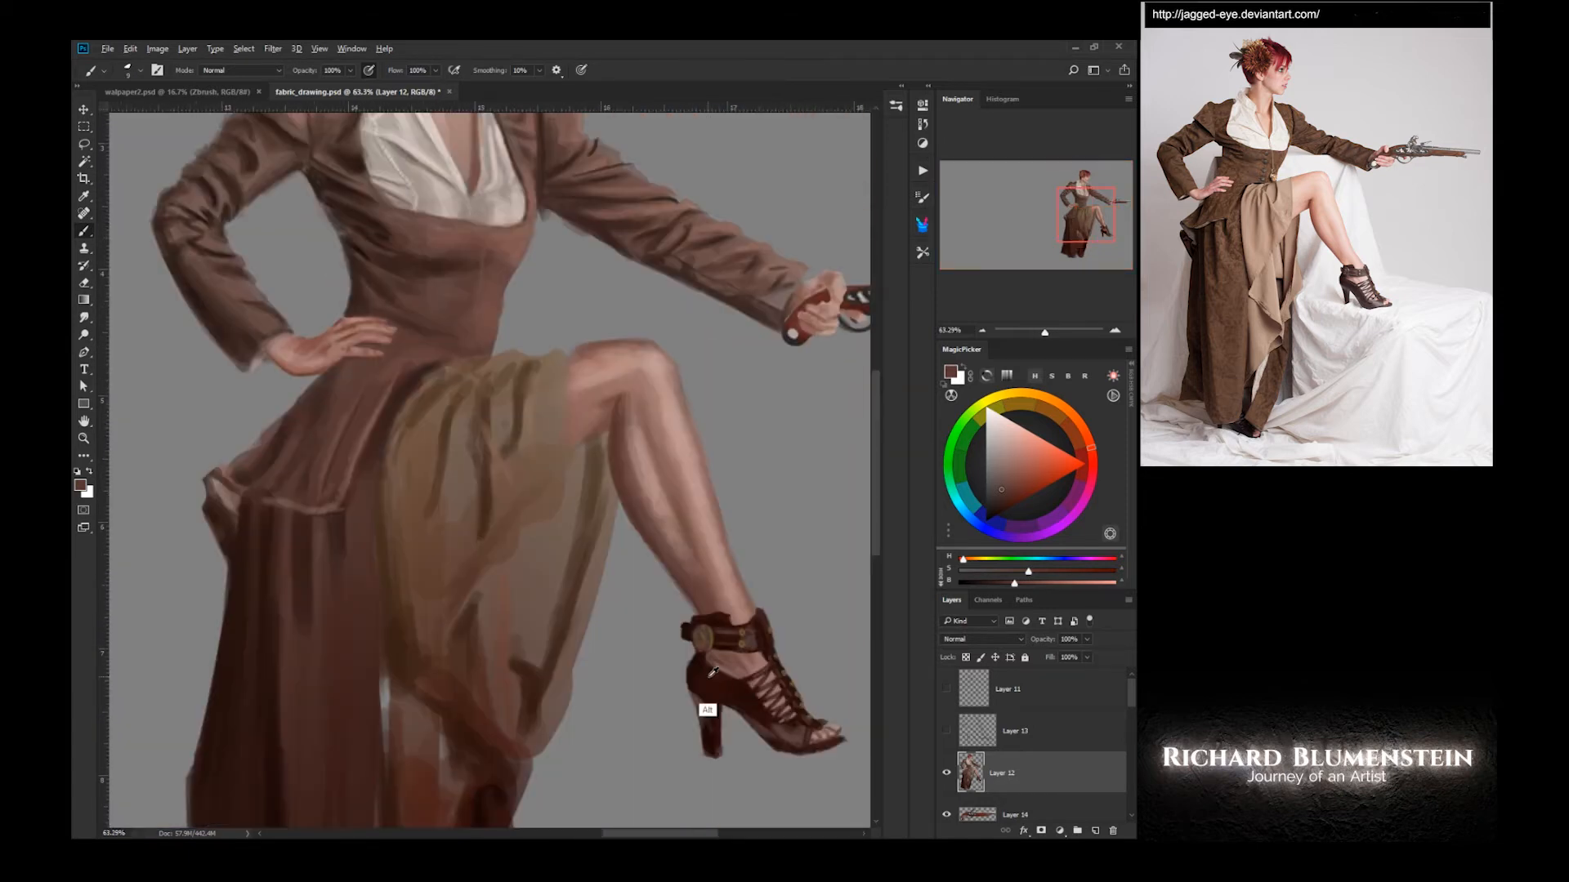
pyautogui.keyDown('alt'); pyautogui.click(705, 712); pyautogui.keyUp('alt')
pyautogui.moveTo(473, 238); pyautogui.dragTo(469, 239)
pyautogui.click(991, 500)
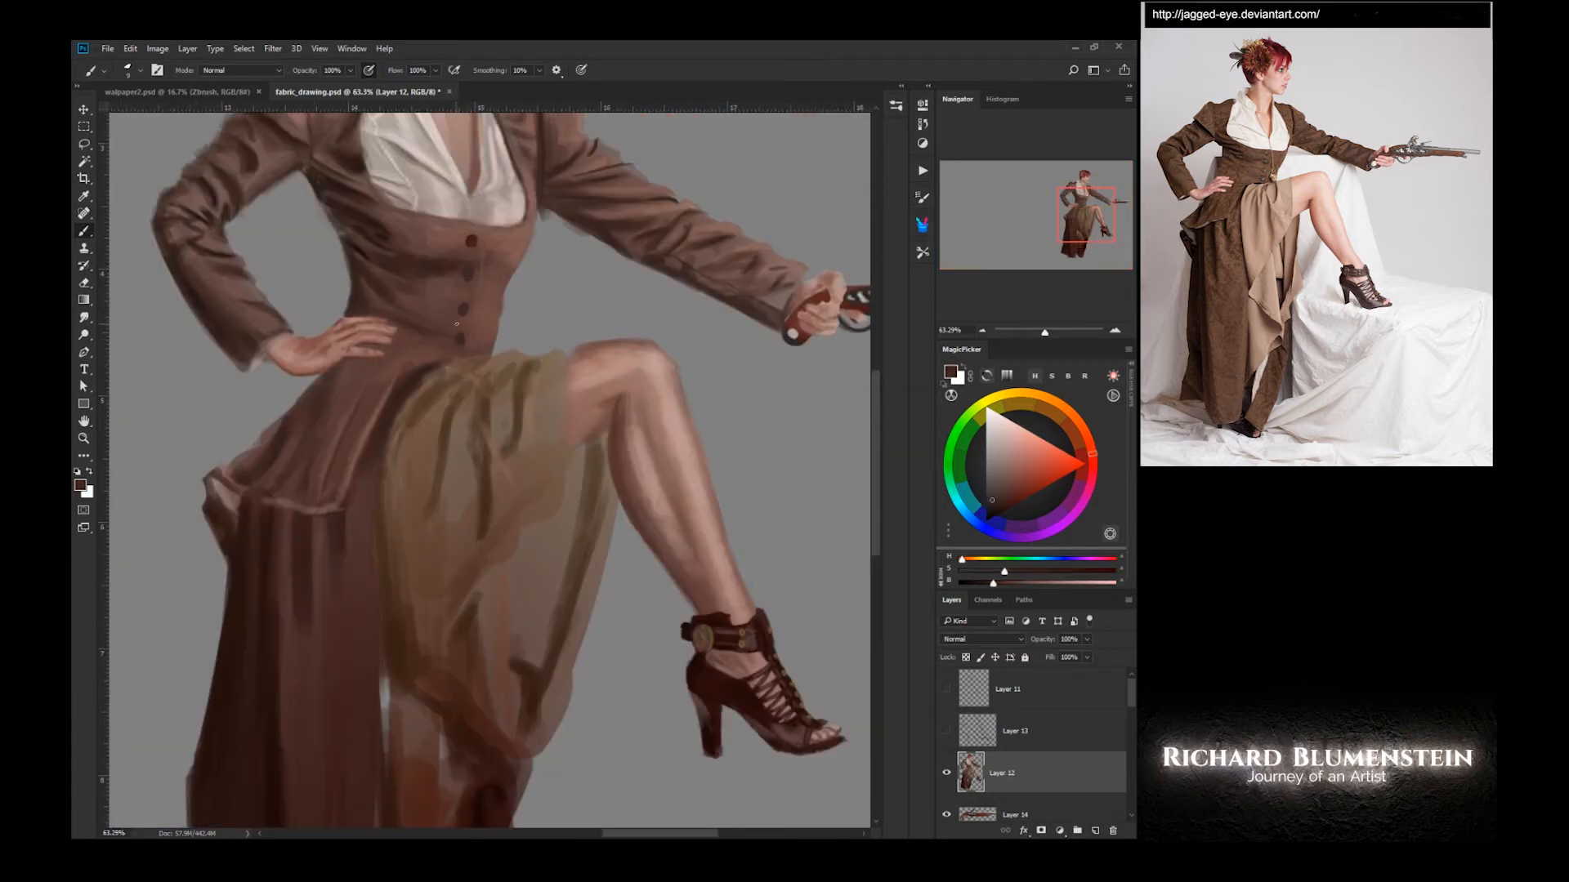
pyautogui.moveTo(525, 525)
pyautogui.mouseDown()
pyautogui.moveTo(483, 526)
pyautogui.moveTo(530, 511)
pyautogui.mouseUp()
# - Refine the fingers gripping the pistol with sampled reddish tones and a light pink highlight
pyautogui.keyDown('alt'); pyautogui.click(827, 407); pyautogui.keyUp('alt')
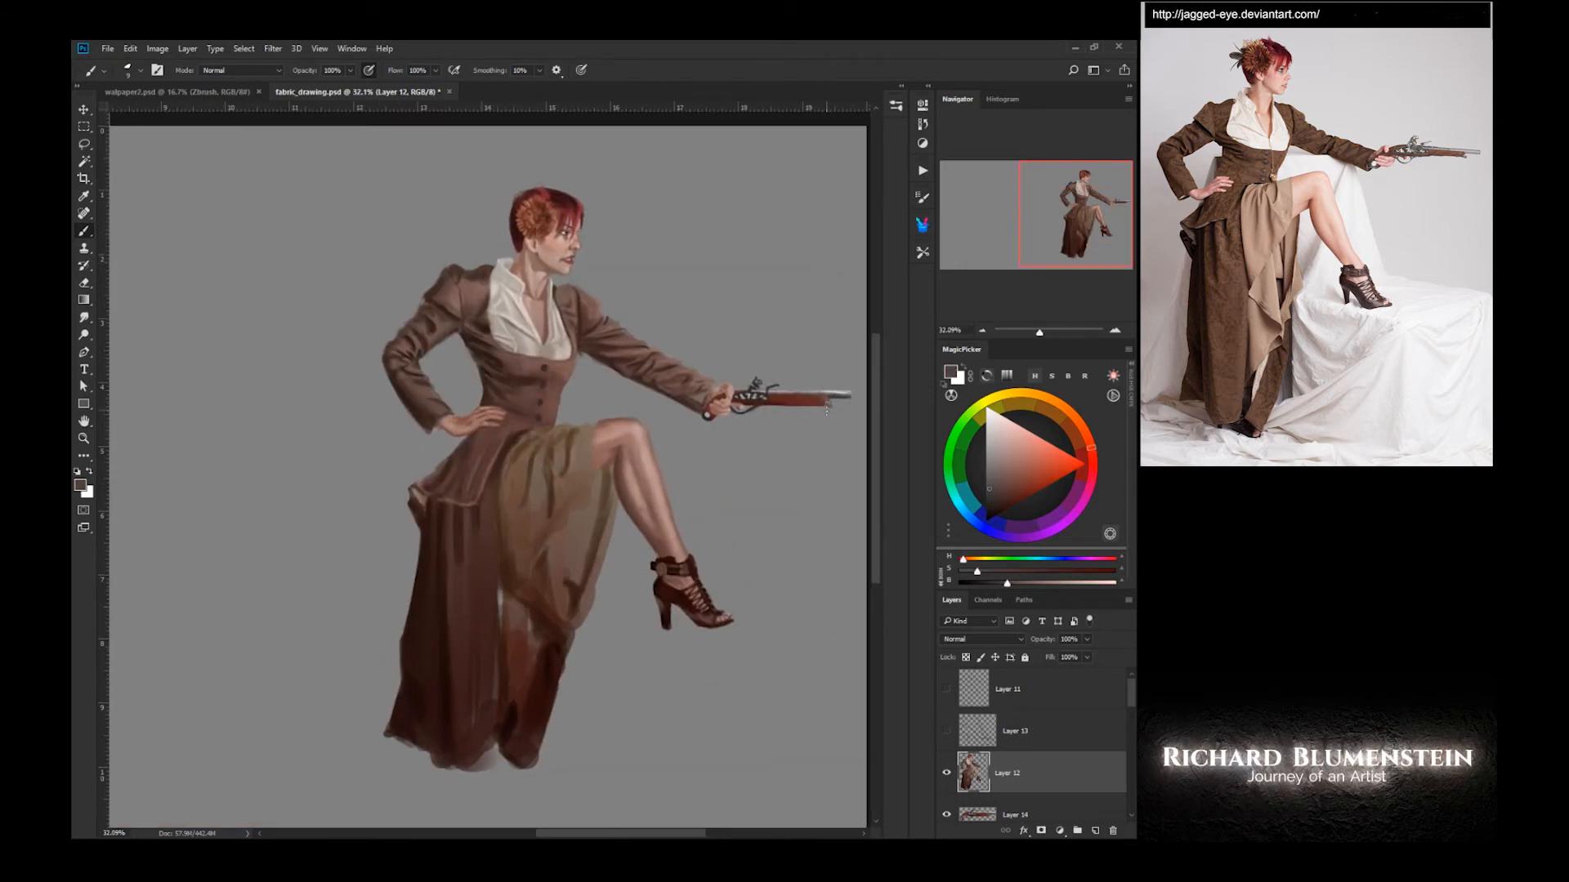
pyautogui.moveTo(633, 439); pyautogui.dragTo(580, 475)
pyautogui.keyDown('alt'); pyautogui.click(764, 364); pyautogui.keyUp('alt')
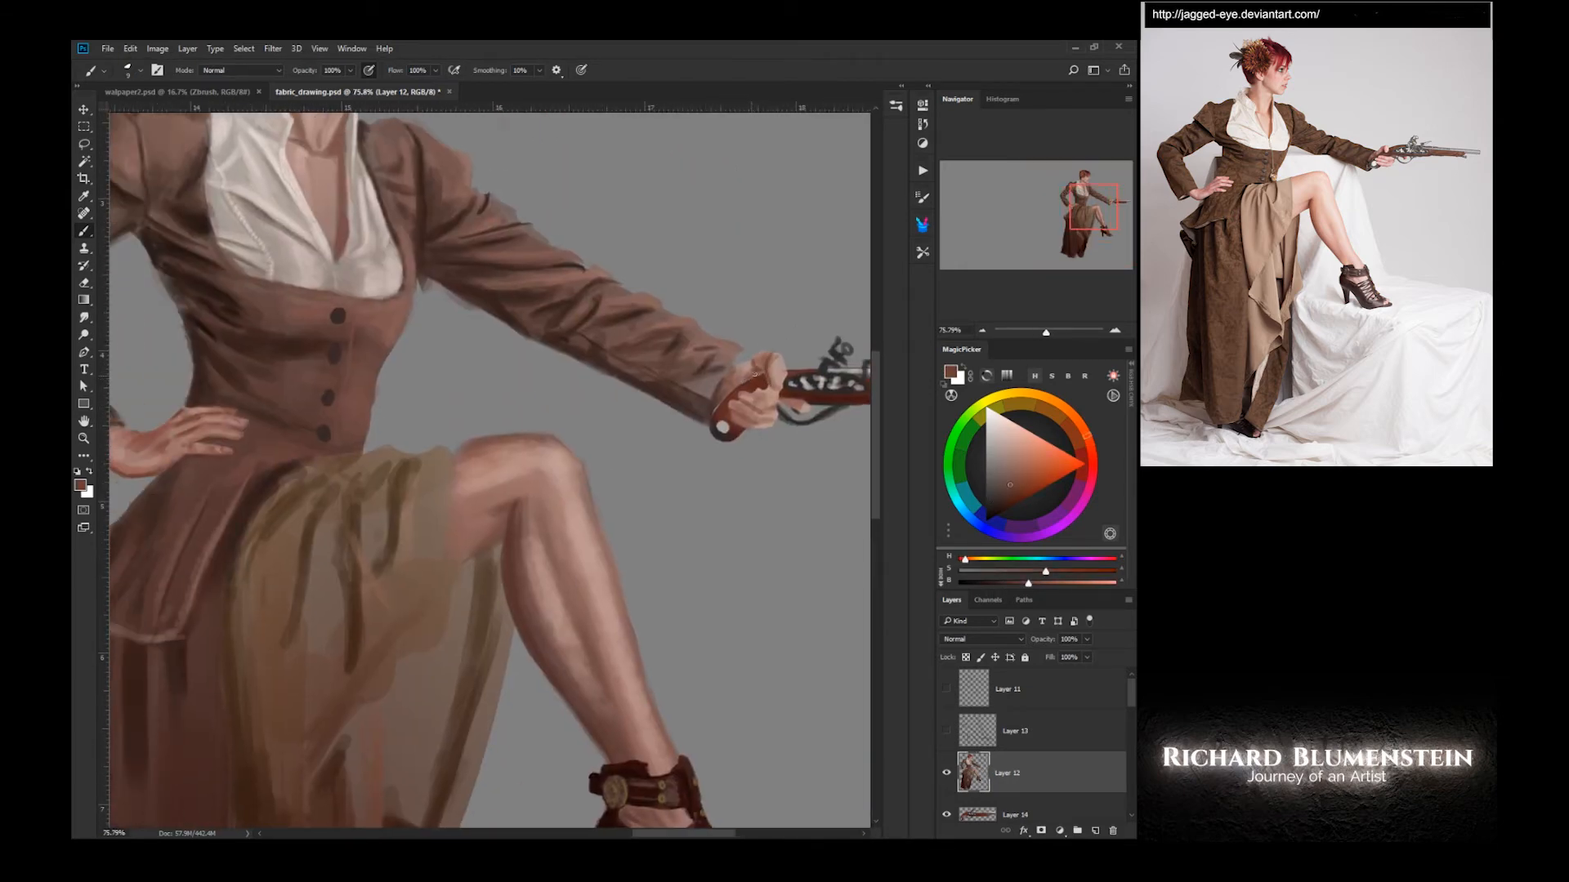
pyautogui.keyDown('alt'); pyautogui.click(712, 419); pyautogui.keyUp('alt')
pyautogui.click(1001, 430)
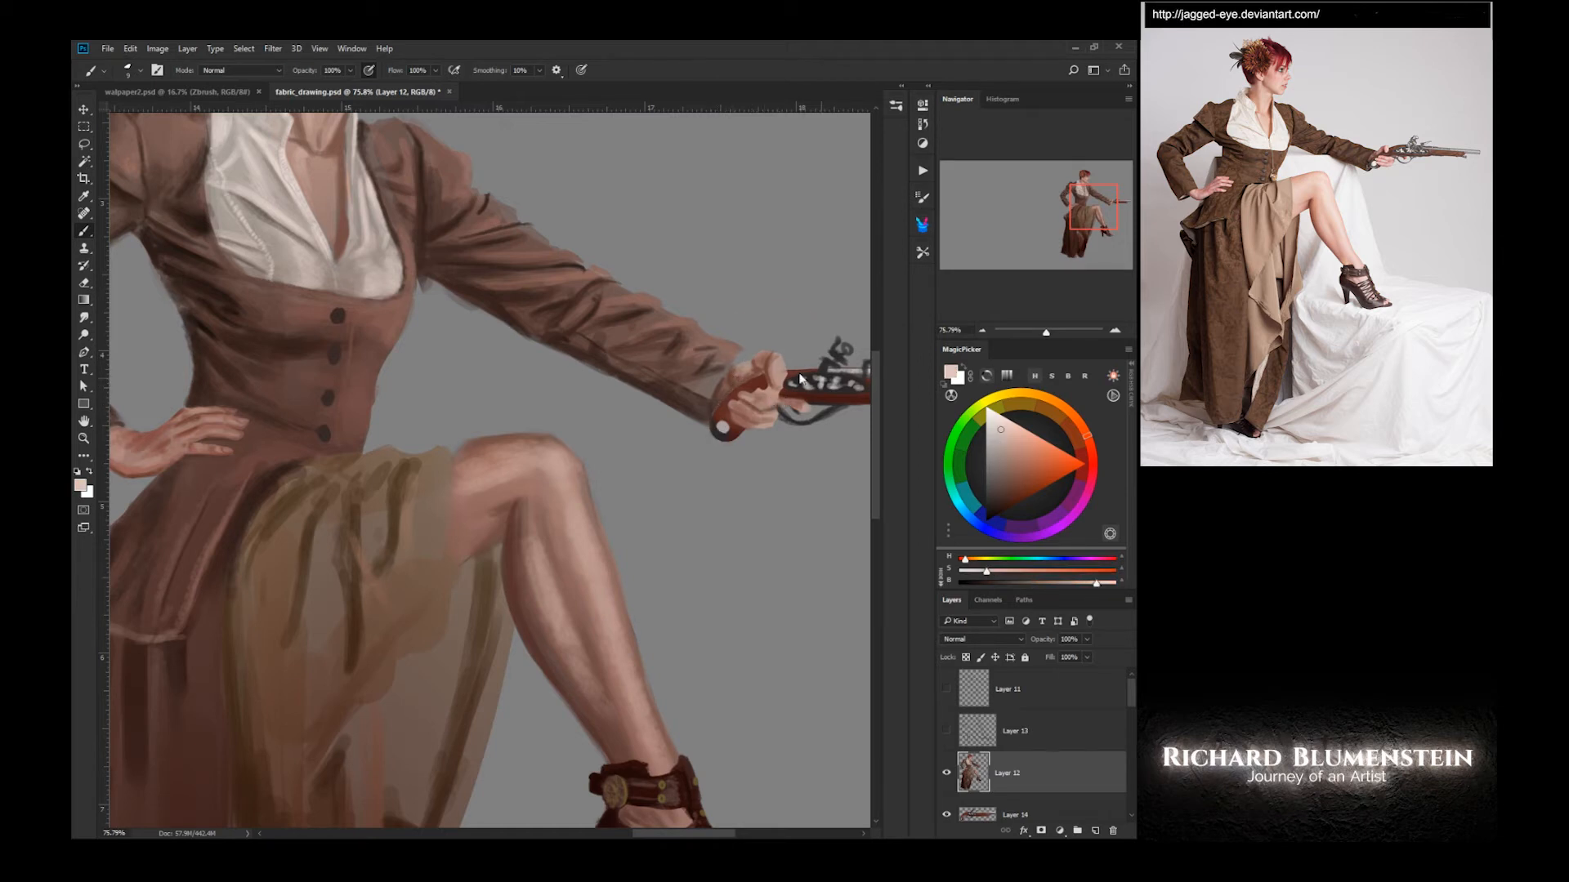
# - Erase the fingertip that overlaps the pistol's trigger area
pyautogui.press('e')
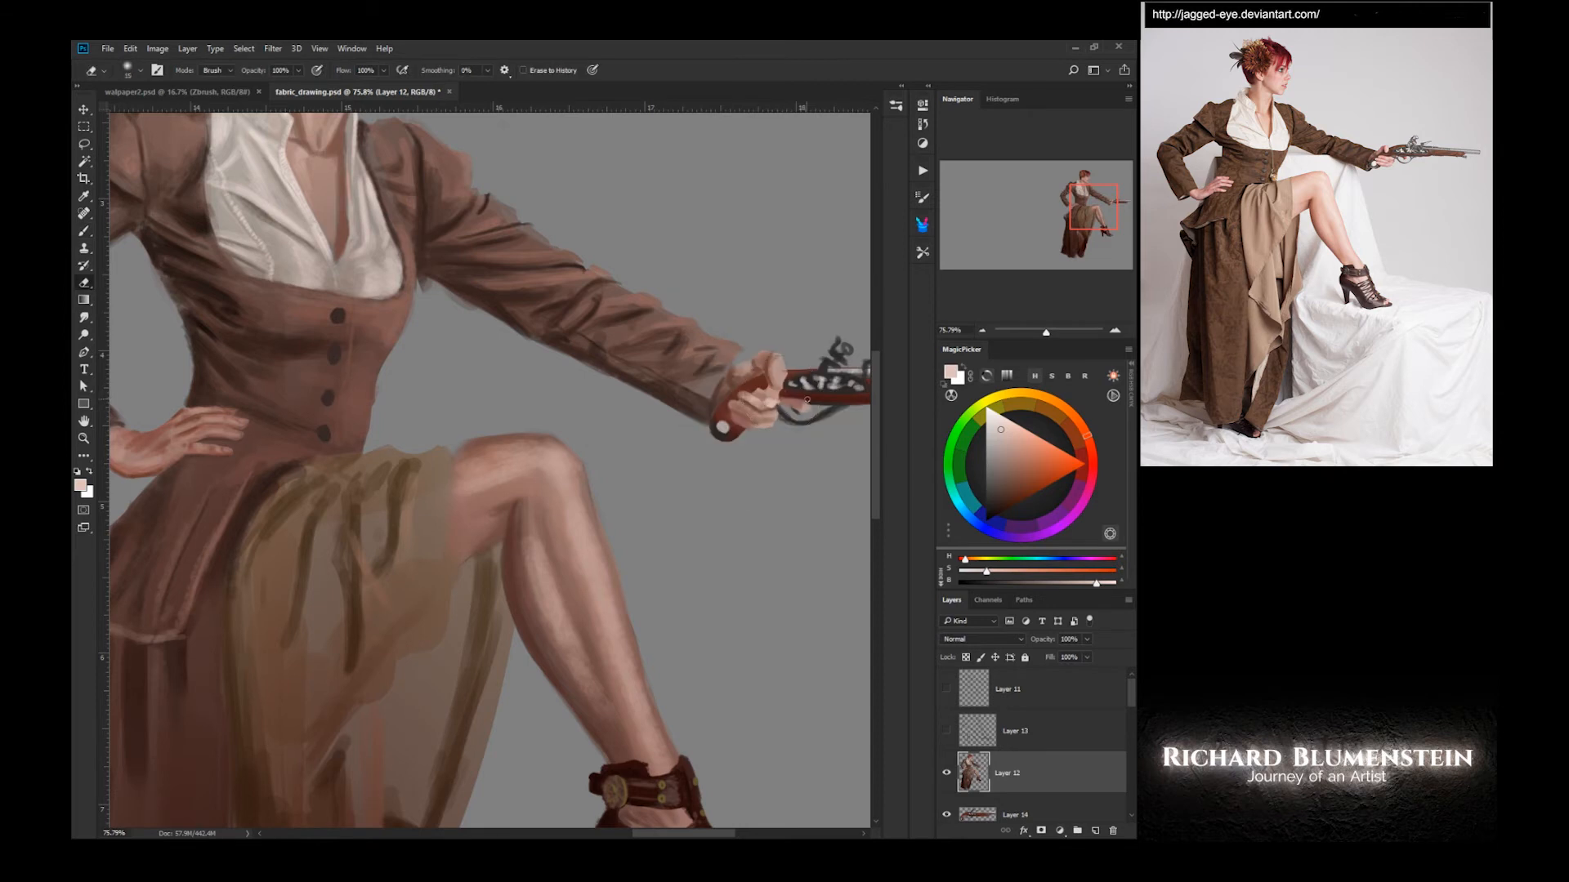
pyautogui.moveTo(808, 401); pyautogui.dragTo(780, 399)
pyautogui.rightClick(767, 399)
pyautogui.click(824, 401)
# - Merge the figure with the pistol layer and touch up the trigger area with sampled colours
pyautogui.press('b')
pyautogui.keyDown('alt'); pyautogui.click(840, 406); pyautogui.keyUp('alt')
pyautogui.keyDown('alt'); pyautogui.click(786, 401); pyautogui.keyUp('alt')
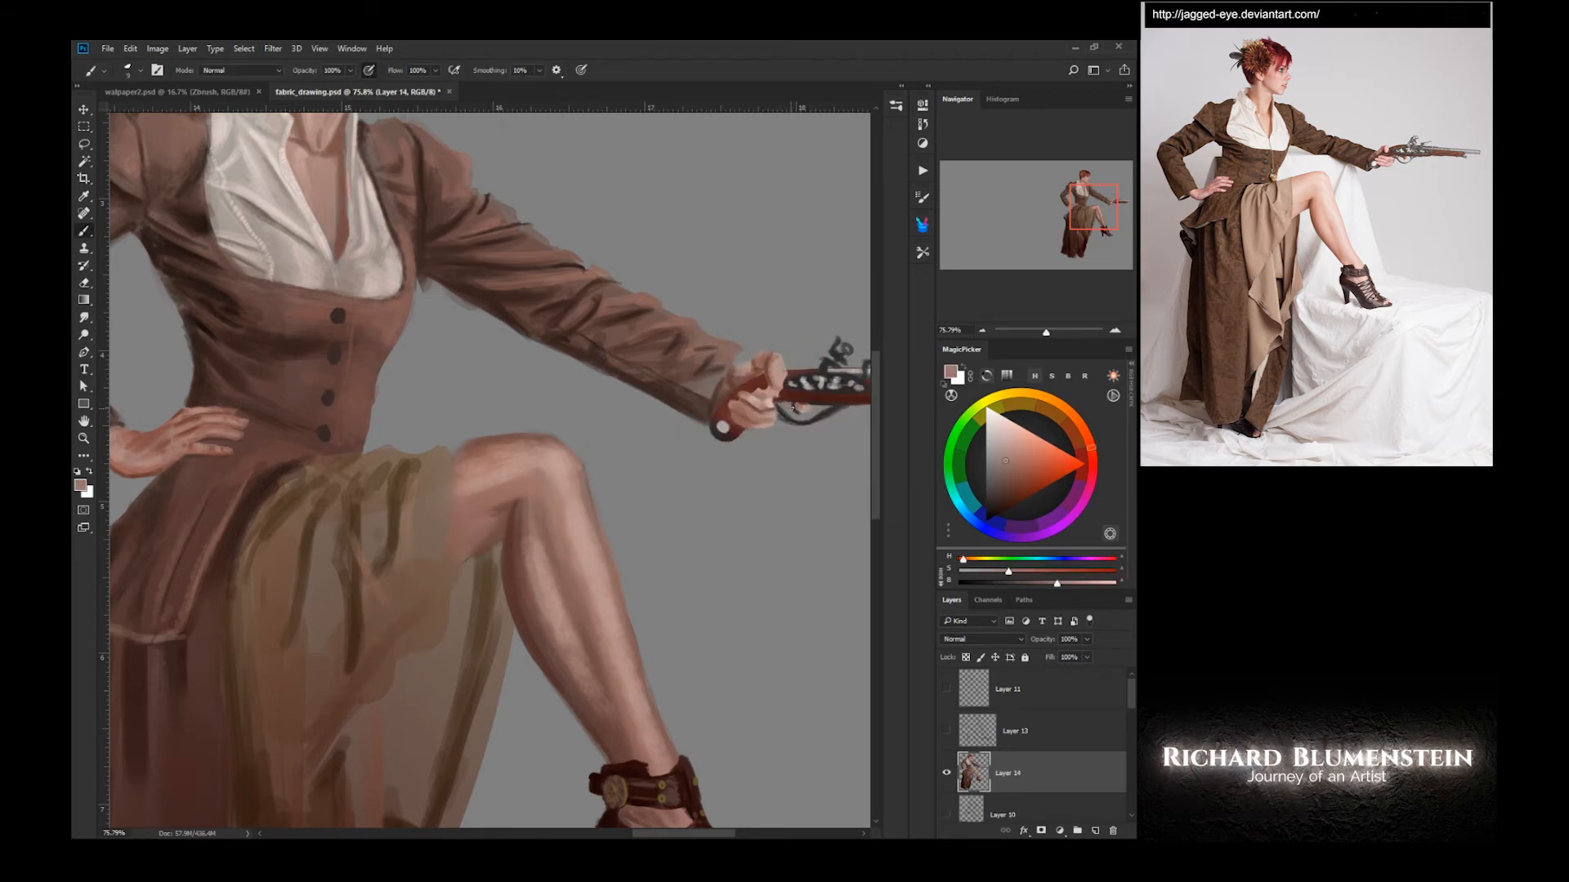
# - Refine the fingers and knuckles gripping the pistol with sampled light pink, skin and shadow tones using a smaller brush
pyautogui.keyDown('alt'); pyautogui.click(748, 361); pyautogui.keyUp('alt')
pyautogui.keyDown('alt'); pyautogui.click(770, 401); pyautogui.keyUp('alt')
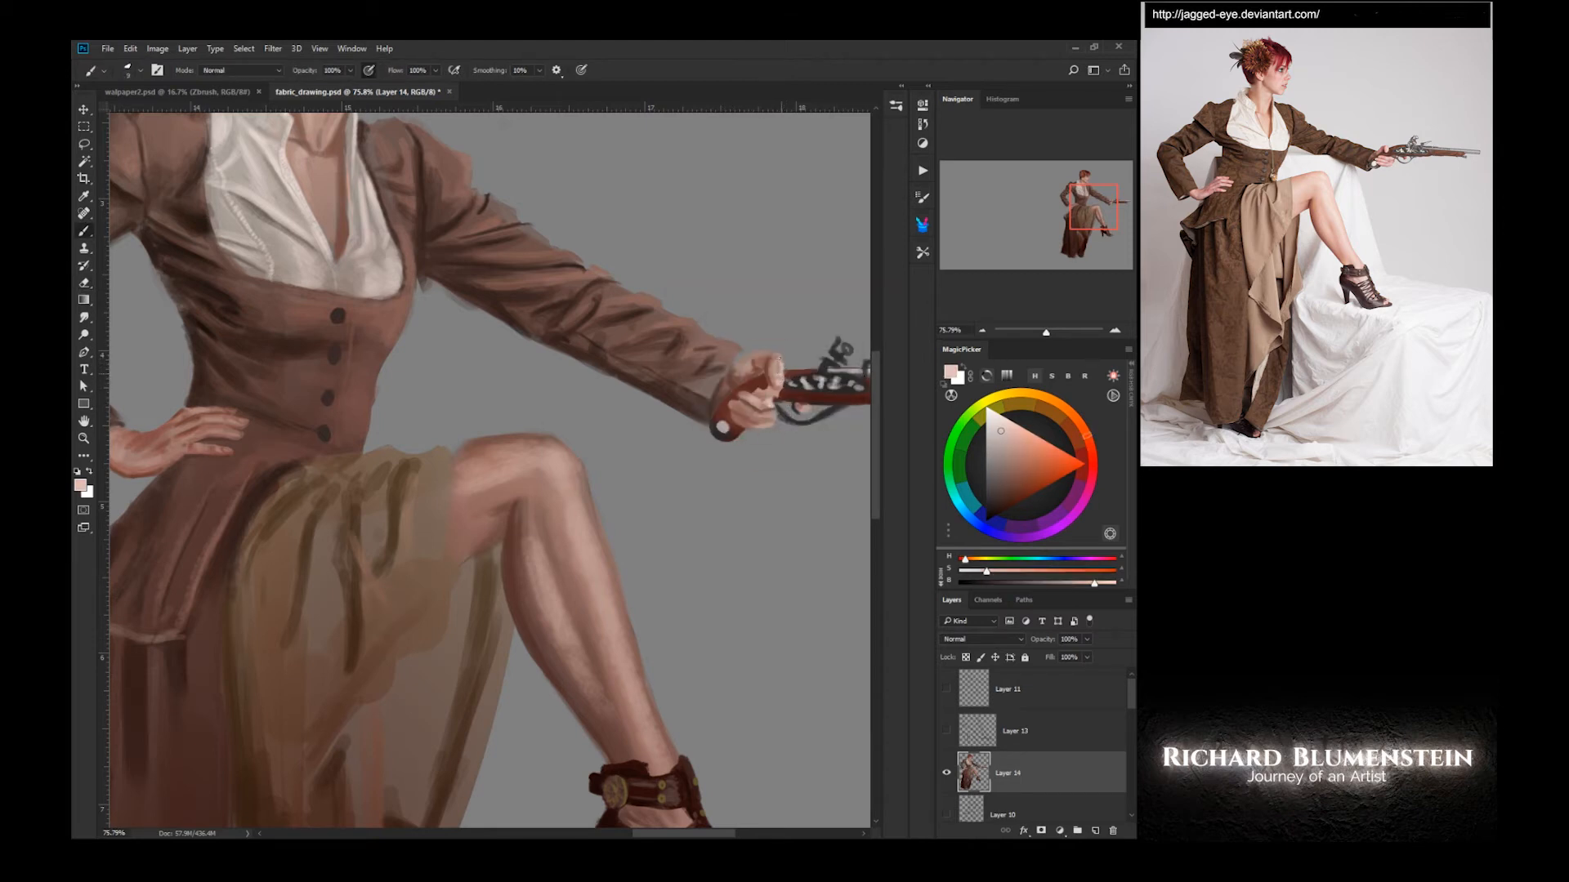
pyautogui.keyDown('alt'); pyautogui.click(774, 388); pyautogui.keyUp('alt')
pyautogui.moveTo(779, 388); pyautogui.dragTo(740, 427)
pyautogui.keyDown('alt'); pyautogui.click(759, 392); pyautogui.keyUp('alt')
pyautogui.keyDown('alt'); pyautogui.click(729, 440); pyautogui.keyUp('alt')
pyautogui.keyDown('alt'); pyautogui.click(751, 404); pyautogui.keyUp('alt')
pyautogui.press('[')
pyautogui.press('[')
pyautogui.keyDown('alt'); pyautogui.click(750, 425); pyautogui.keyUp('alt')
pyautogui.keyDown('alt'); pyautogui.click(752, 399); pyautogui.keyUp('alt')
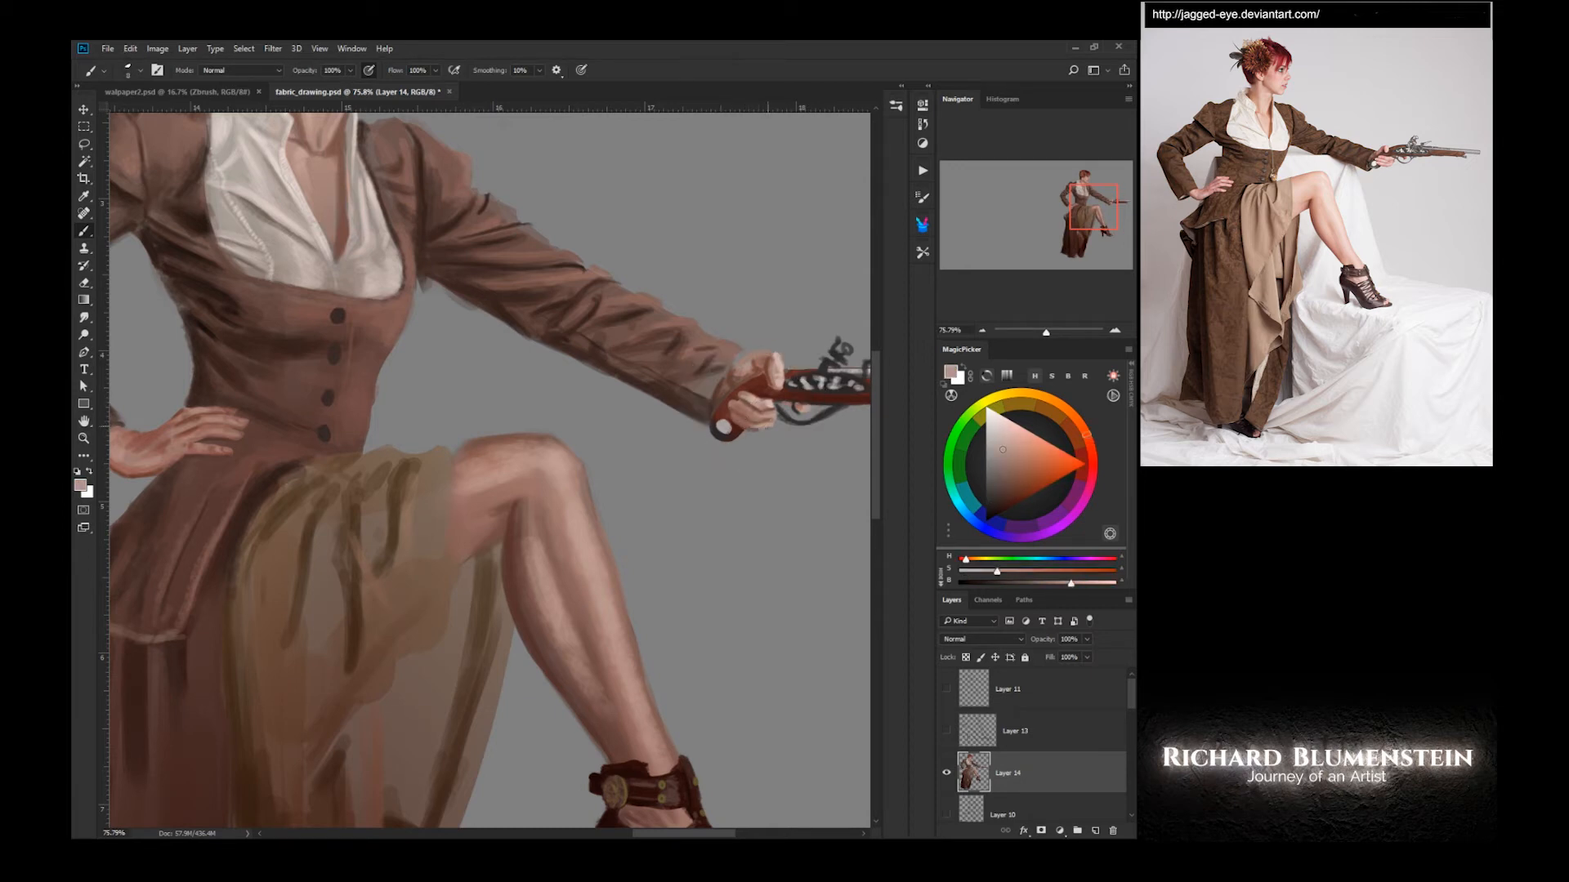
# - Touch up the underside of the pistol's barrel with a sampled dark brown
pyautogui.keyDown('alt'); pyautogui.click(345, 224); pyautogui.keyUp('alt')
pyautogui.moveTo(449, 483); pyautogui.dragTo(375, 522)
pyautogui.moveTo(376, 523); pyautogui.dragTo(458, 430)
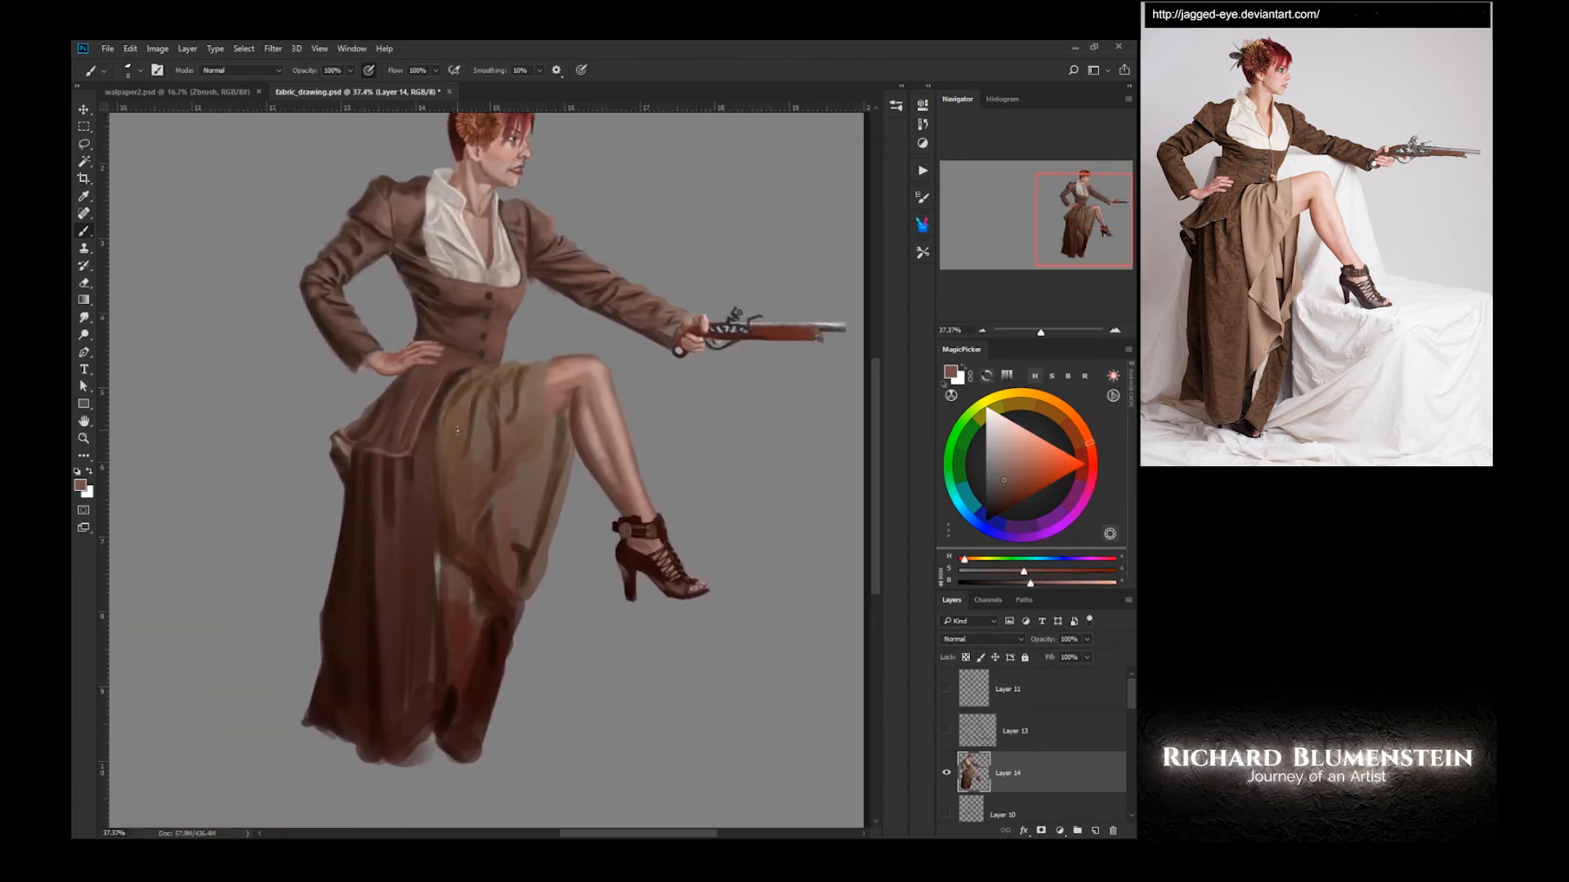
pyautogui.keyDown('alt'); pyautogui.click(833, 332); pyautogui.keyUp('alt')
pyautogui.keyDown('alt'); pyautogui.click(819, 337); pyautogui.keyUp('alt')
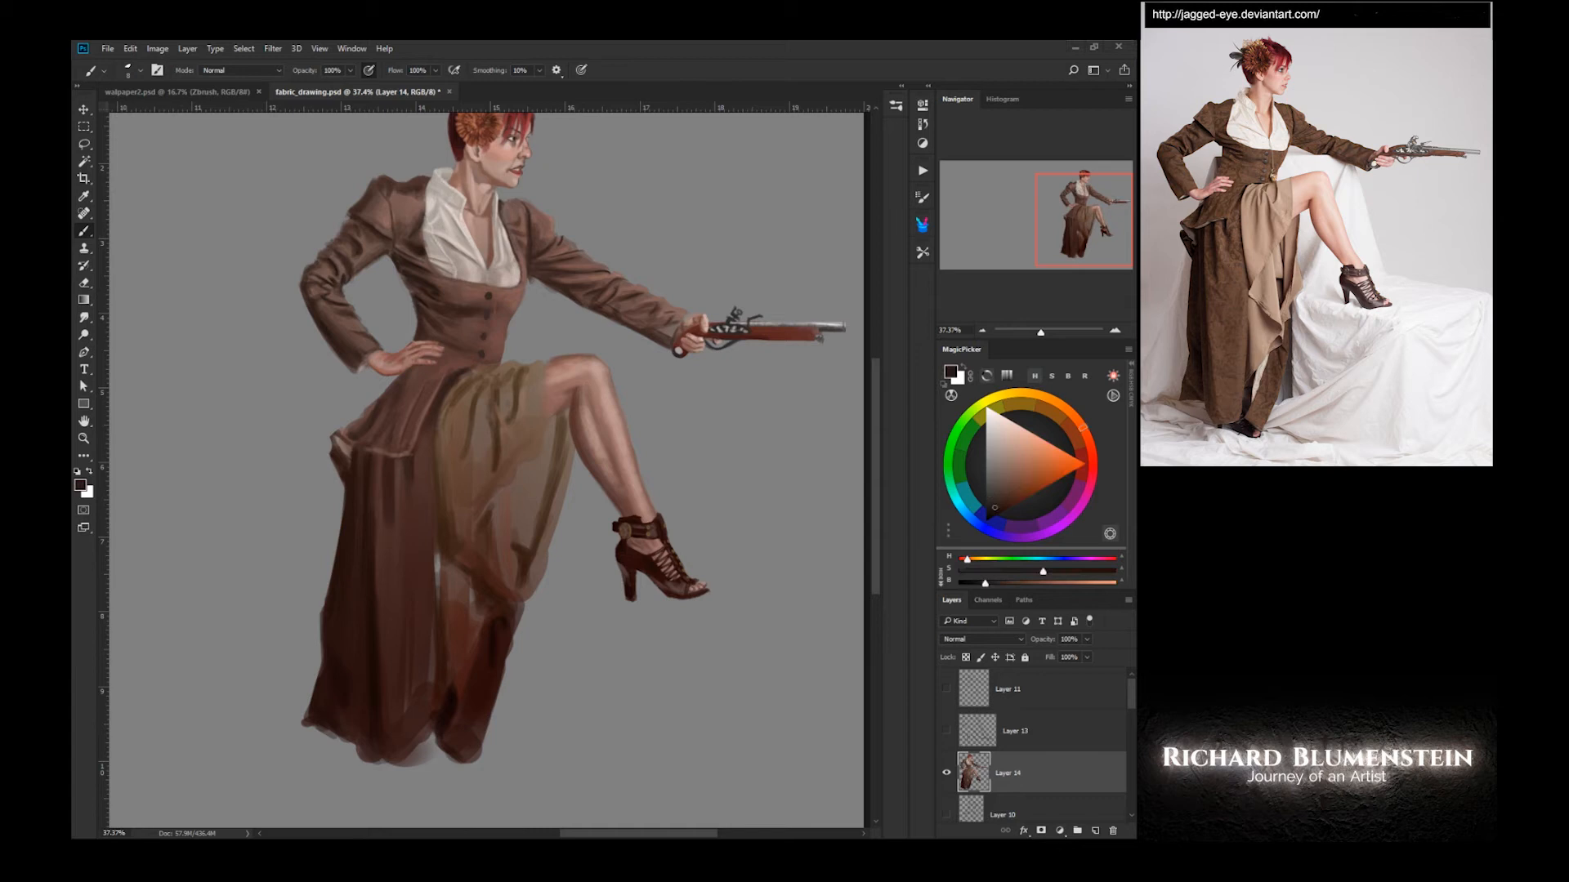
# - Refine the jacket tail's edge at the rear hip with a larger brush and sampled browns
pyautogui.keyDown('alt'); pyautogui.click(360, 468); pyautogui.keyUp('alt')
pyautogui.keyDown('alt'); pyautogui.click(342, 469); pyautogui.keyUp('alt')
pyautogui.press(']')
pyautogui.press(']')
pyautogui.press(']')
pyautogui.keyDown('alt'); pyautogui.click(344, 357); pyautogui.keyUp('alt')
pyautogui.moveTo(340, 446); pyautogui.dragTo(335, 458)
pyautogui.click(971, 584)
pyautogui.press(']')
# - Fill the light gap between the dark skirt and tan drape, and paint a dark shoe beneath the hem
pyautogui.keyDown('alt'); pyautogui.click(428, 564); pyautogui.keyUp('alt')
pyautogui.moveTo(440, 531); pyautogui.dragTo(443, 620)
pyautogui.press(']')
pyautogui.press(']')
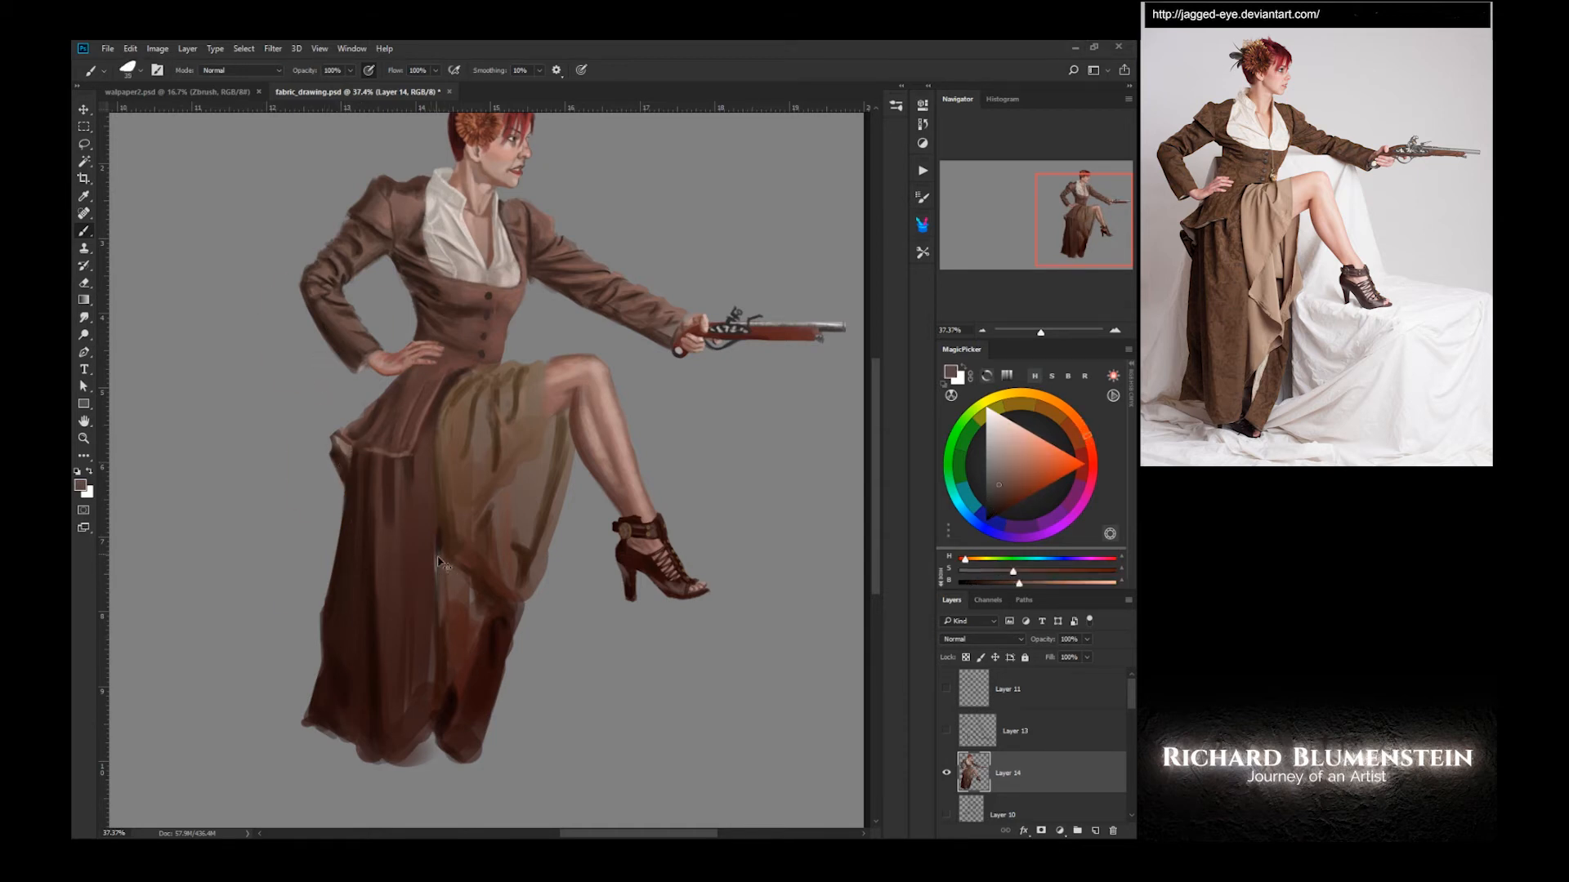
pyautogui.scroll(-2, 436, 549)
pyautogui.keyDown('alt'); pyautogui.click(589, 564); pyautogui.keyUp('alt')
pyautogui.moveTo(404, 722); pyautogui.dragTo(446, 721)
pyautogui.moveTo(433, 704); pyautogui.dragTo(411, 714)
pyautogui.keyDown('alt'); pyautogui.click(480, 511); pyautogui.keyUp('alt')
pyautogui.press(']')
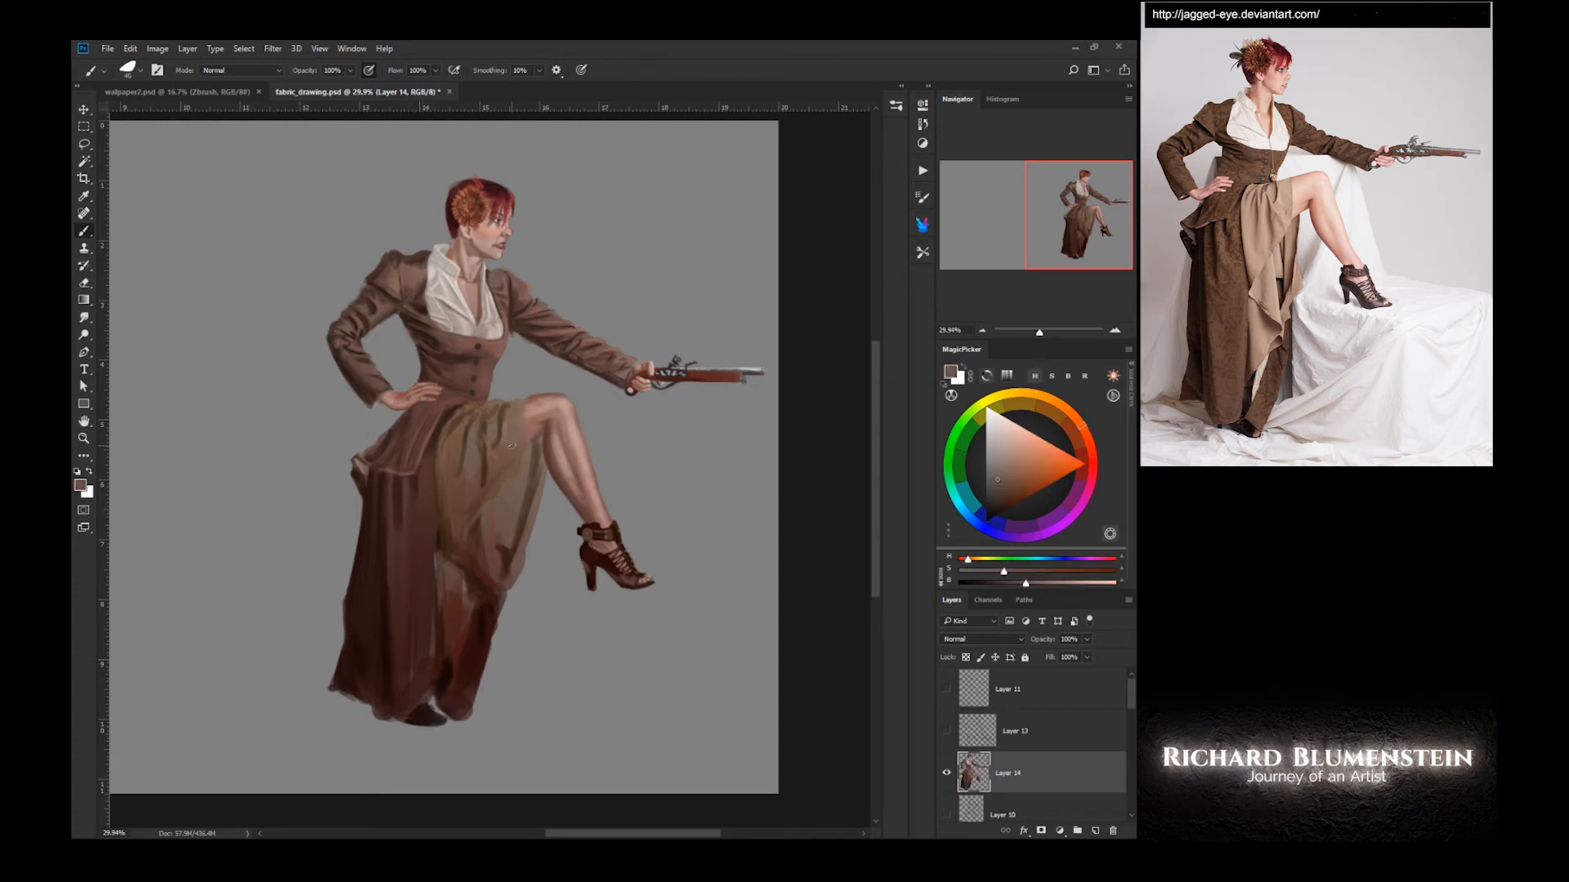
# - Switch brushes and paint pale folds down the tan drape below the raised thigh
pyautogui.keyDown('alt'); pyautogui.click(508, 500); pyautogui.keyUp('alt')
pyautogui.rightClick(515, 425)
pyautogui.moveTo(638, 457); pyautogui.dragTo(615, 458)
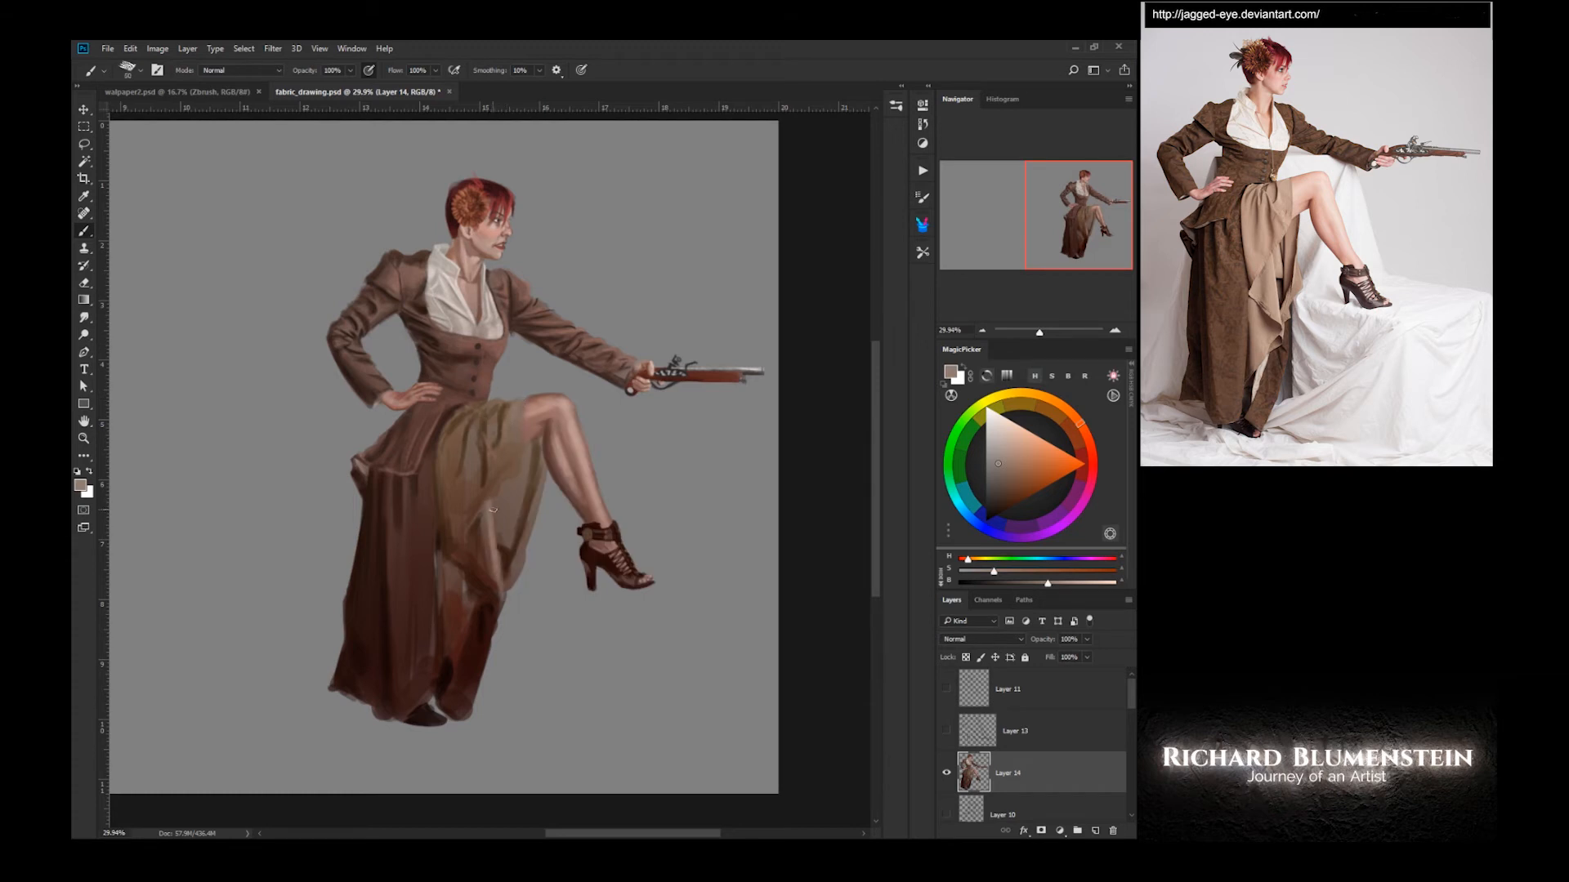
pyautogui.moveTo(505, 482); pyautogui.dragTo(505, 523)
pyautogui.press('[')
pyautogui.press('[')
pyautogui.press('[')
pyautogui.press('[')
pyautogui.press('[')
pyautogui.press('[')
pyautogui.moveTo(515, 471); pyautogui.dragTo(523, 517)
# - Extend light folds along the drape's outer edge and lower part with sampled tones and a larger brush
pyautogui.keyDown('alt'); pyautogui.click(514, 412); pyautogui.keyUp('alt')
pyautogui.press(']')
pyautogui.press(']')
pyautogui.press(']')
pyautogui.press(']')
pyautogui.moveTo(525, 523); pyautogui.dragTo(514, 584)
pyautogui.keyDown('alt'); pyautogui.click(484, 567); pyautogui.keyUp('alt')
pyautogui.moveTo(471, 525); pyautogui.dragTo(488, 627)
pyautogui.keyDown('alt'); pyautogui.click(473, 606); pyautogui.keyUp('alt')
# - Lower the brush smoothing to 5% and paint long vertical folds down the dark skirt and jacket tail
pyautogui.moveTo(491, 73); pyautogui.dragTo(488, 74)
pyautogui.keyDown('alt'); pyautogui.click(423, 467); pyautogui.keyUp('alt')
pyautogui.moveTo(441, 449); pyautogui.dragTo(434, 683)
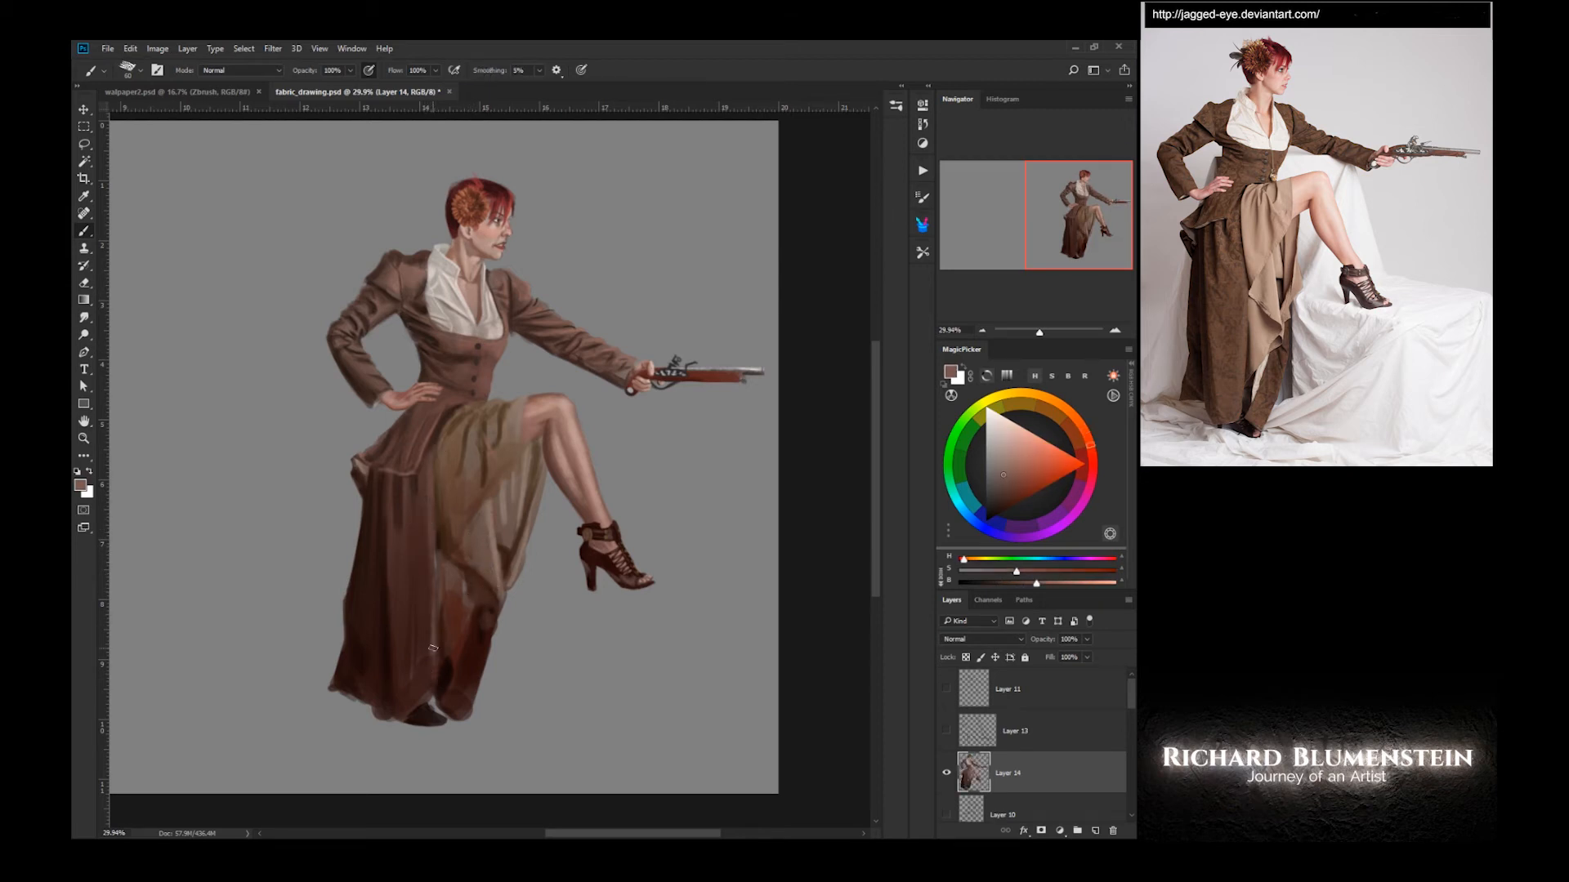
pyautogui.moveTo(431, 493)
pyautogui.mouseDown()
pyautogui.moveTo(429, 679)
pyautogui.moveTo(409, 549)
pyautogui.moveTo(415, 609)
pyautogui.mouseUp()
pyautogui.moveTo(434, 416); pyautogui.dragTo(417, 464)
# - Blend the drape's lower hem and inner edge with sampled browns, covering the remaining greenish streaks
pyautogui.keyDown('alt'); pyautogui.click(481, 606); pyautogui.keyUp('alt')
pyautogui.keyDown('alt'); pyautogui.click(481, 556); pyautogui.keyUp('alt')
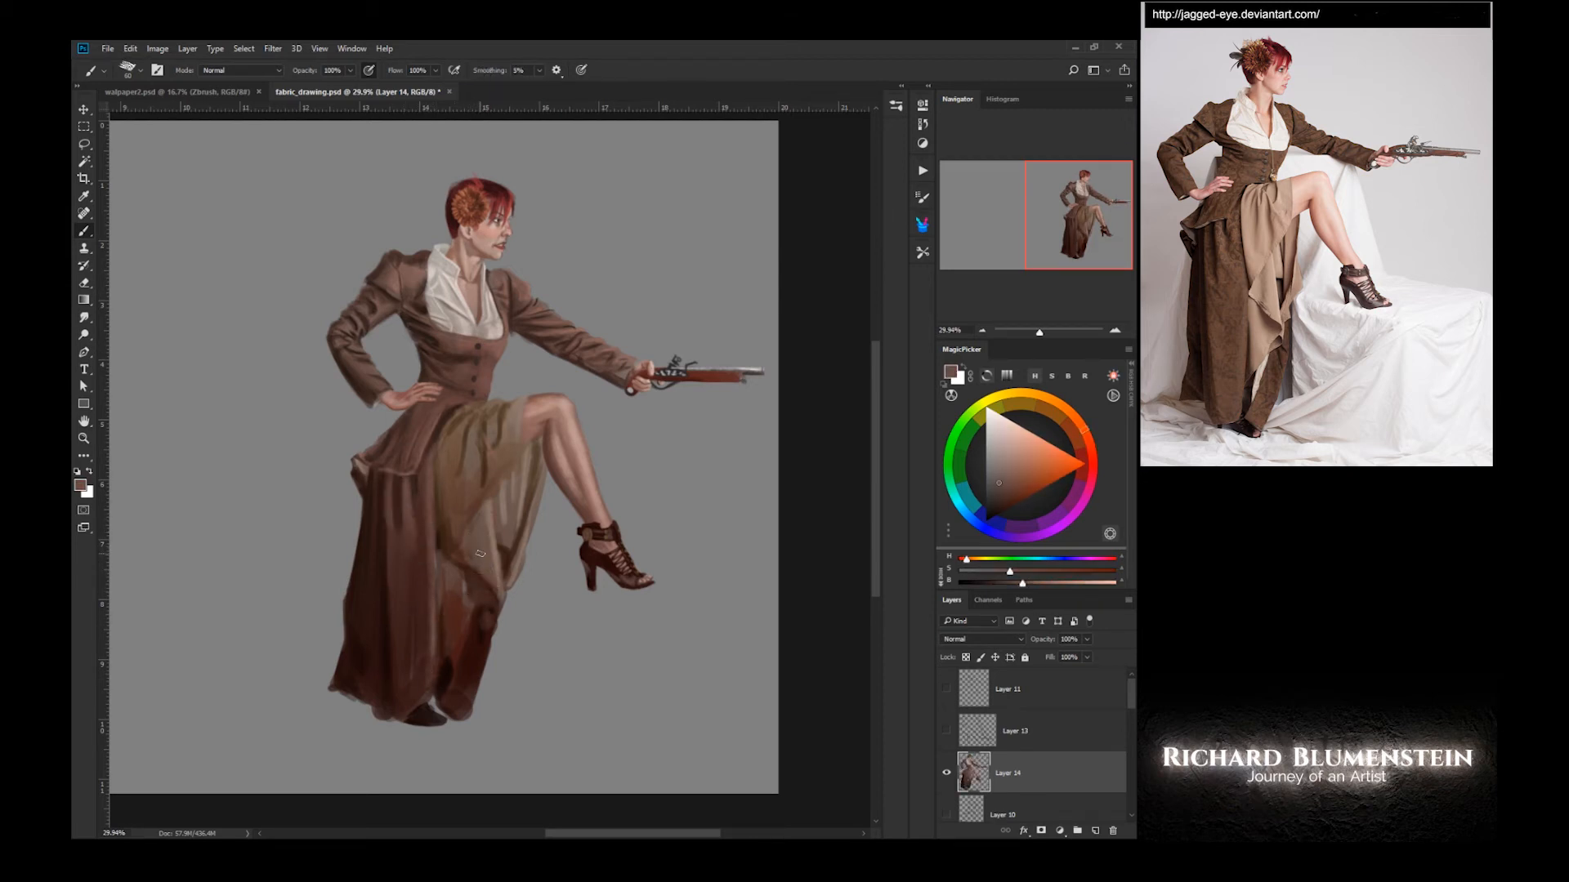
pyautogui.moveTo(462, 564)
pyautogui.mouseDown()
pyautogui.moveTo(491, 596)
pyautogui.moveTo(459, 642)
pyautogui.mouseUp()
pyautogui.moveTo(466, 585); pyautogui.dragTo(451, 647)
pyautogui.keyDown('alt'); pyautogui.click(508, 457); pyautogui.keyUp('alt')
pyautogui.moveTo(505, 463); pyautogui.dragTo(462, 516)
pyautogui.moveTo(457, 456); pyautogui.dragTo(445, 523)
pyautogui.moveTo(459, 516); pyautogui.dragTo(443, 546)
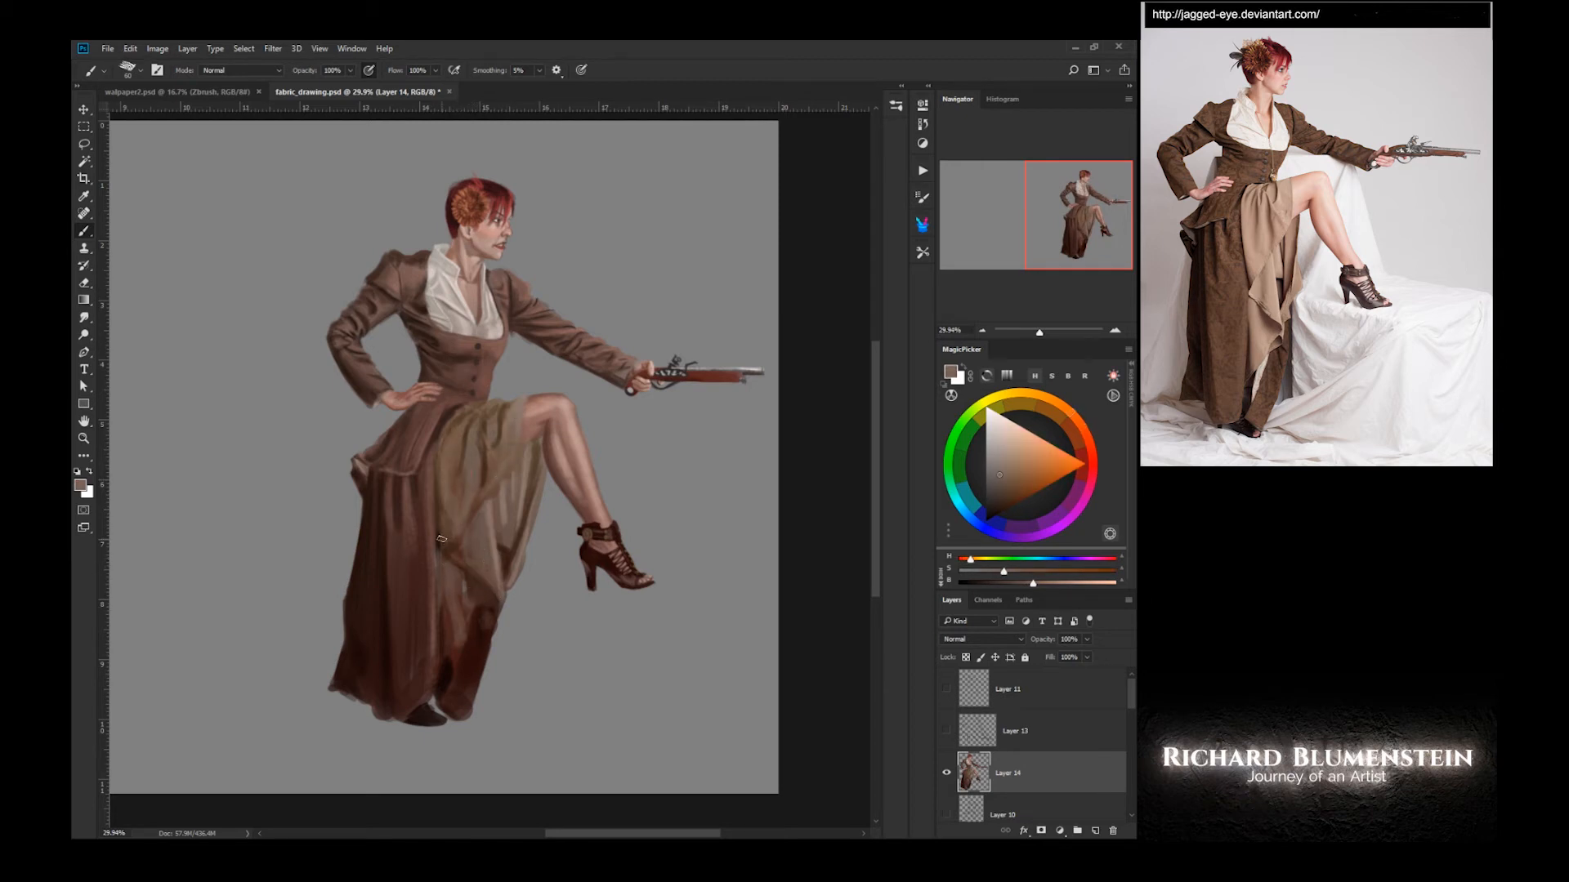
# - Lasso the tan drape, adjust its hue and saturation, and deselect it
pyautogui.press('l')
pyautogui.moveTo(543, 437)
pyautogui.mouseDown()
pyautogui.moveTo(512, 590)
pyautogui.moveTo(475, 649)
pyautogui.moveTo(438, 470)
pyautogui.moveTo(527, 393)
pyautogui.moveTo(539, 445)
pyautogui.mouseUp()
pyautogui.hotkey('ctrl', 'u')
pyautogui.moveTo(574, 379); pyautogui.dragTo(581, 379)
pyautogui.press('Return')
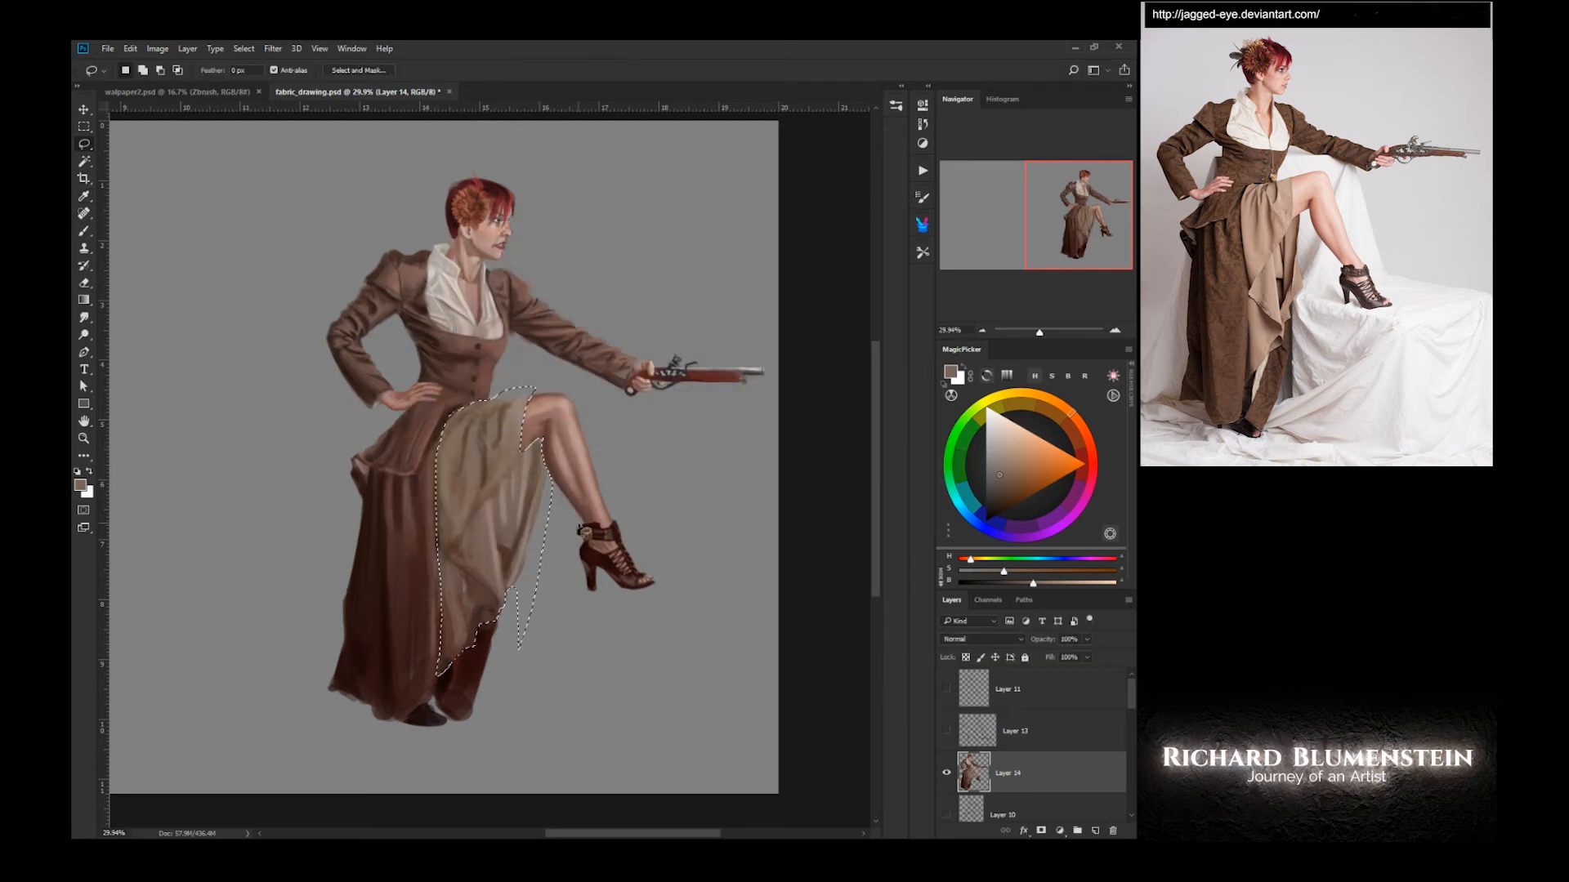
pyautogui.hotkey('ctrl', 'd')
# - Paint dark fold shadows on the drape below the thigh with a smaller brush
pyautogui.rightClick(495, 510)
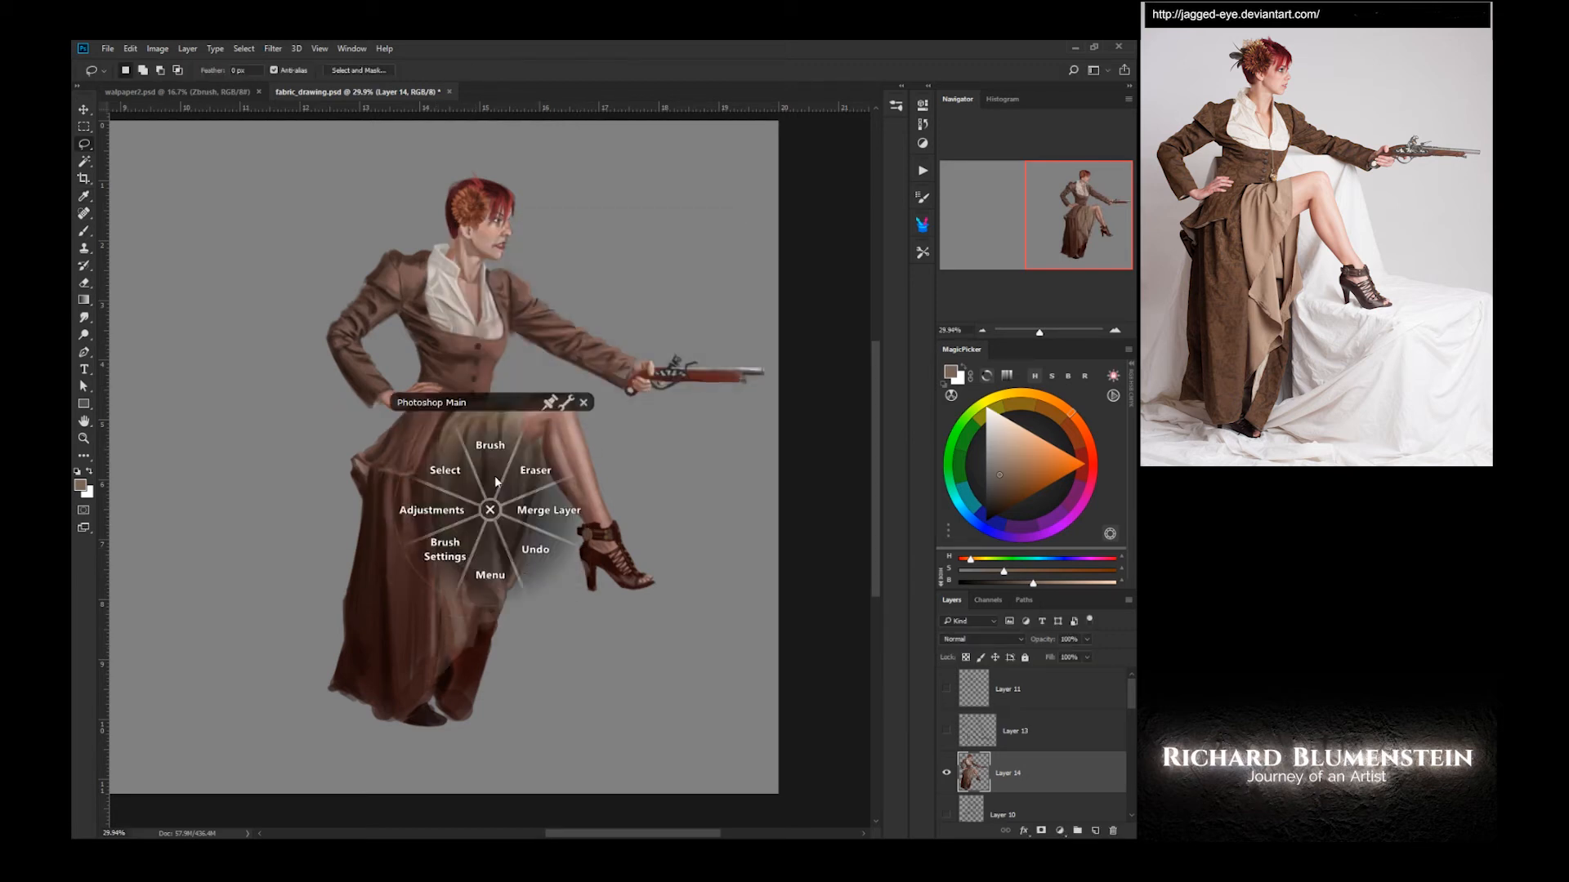
pyautogui.click(490, 447)
pyautogui.press('[')
pyautogui.moveTo(502, 402); pyautogui.dragTo(473, 482)
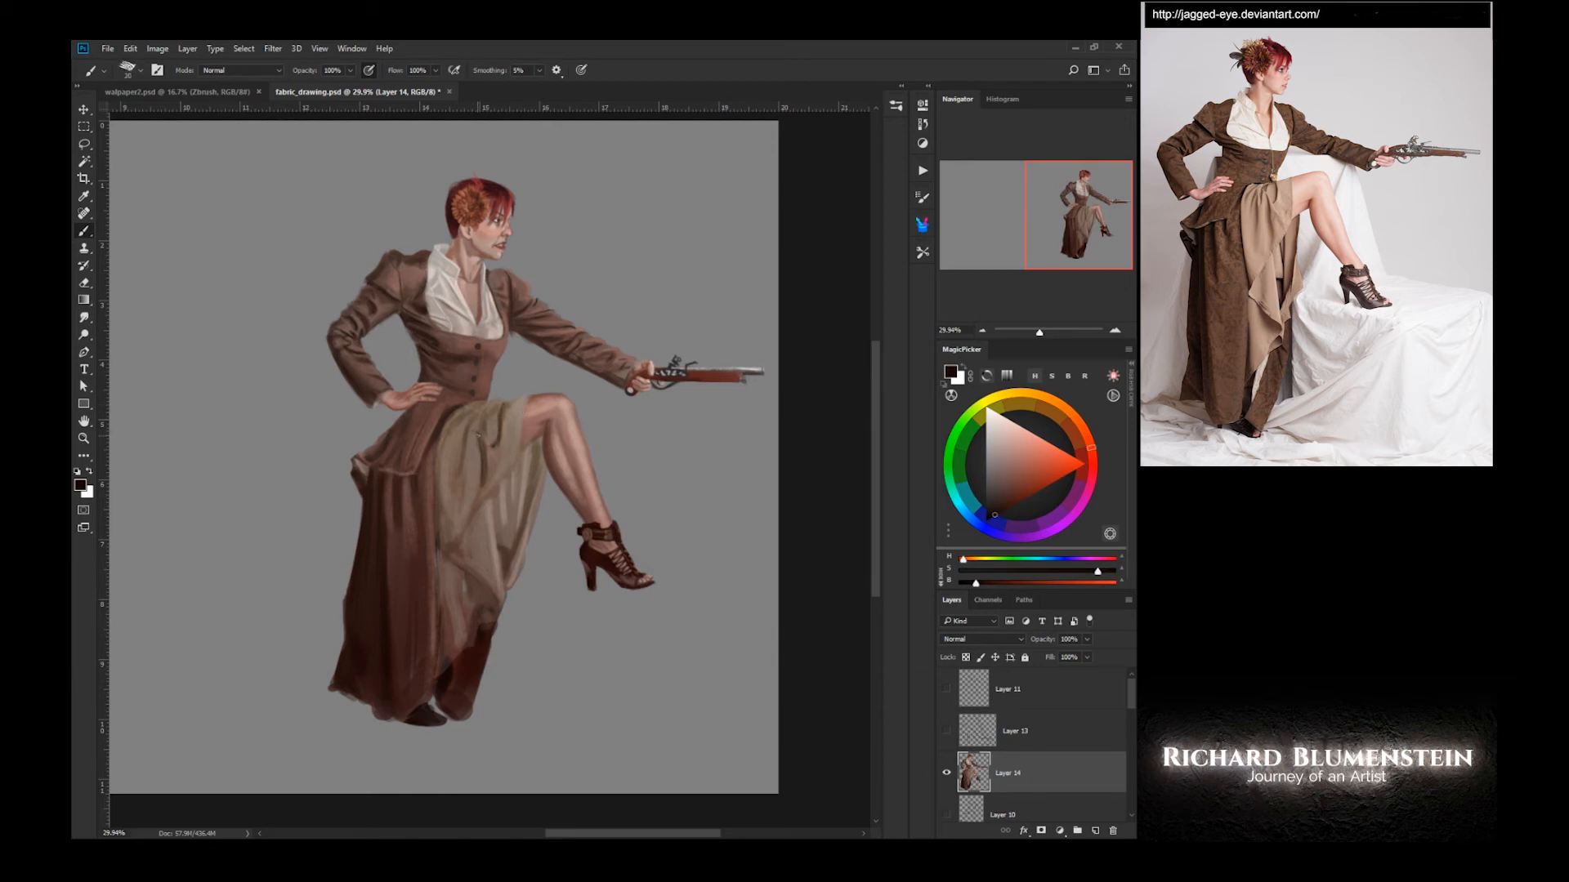
pyautogui.moveTo(542, 440); pyautogui.dragTo(524, 529)
pyautogui.moveTo(520, 460); pyautogui.dragTo(507, 562)
pyautogui.moveTo(507, 497); pyautogui.dragTo(508, 542)
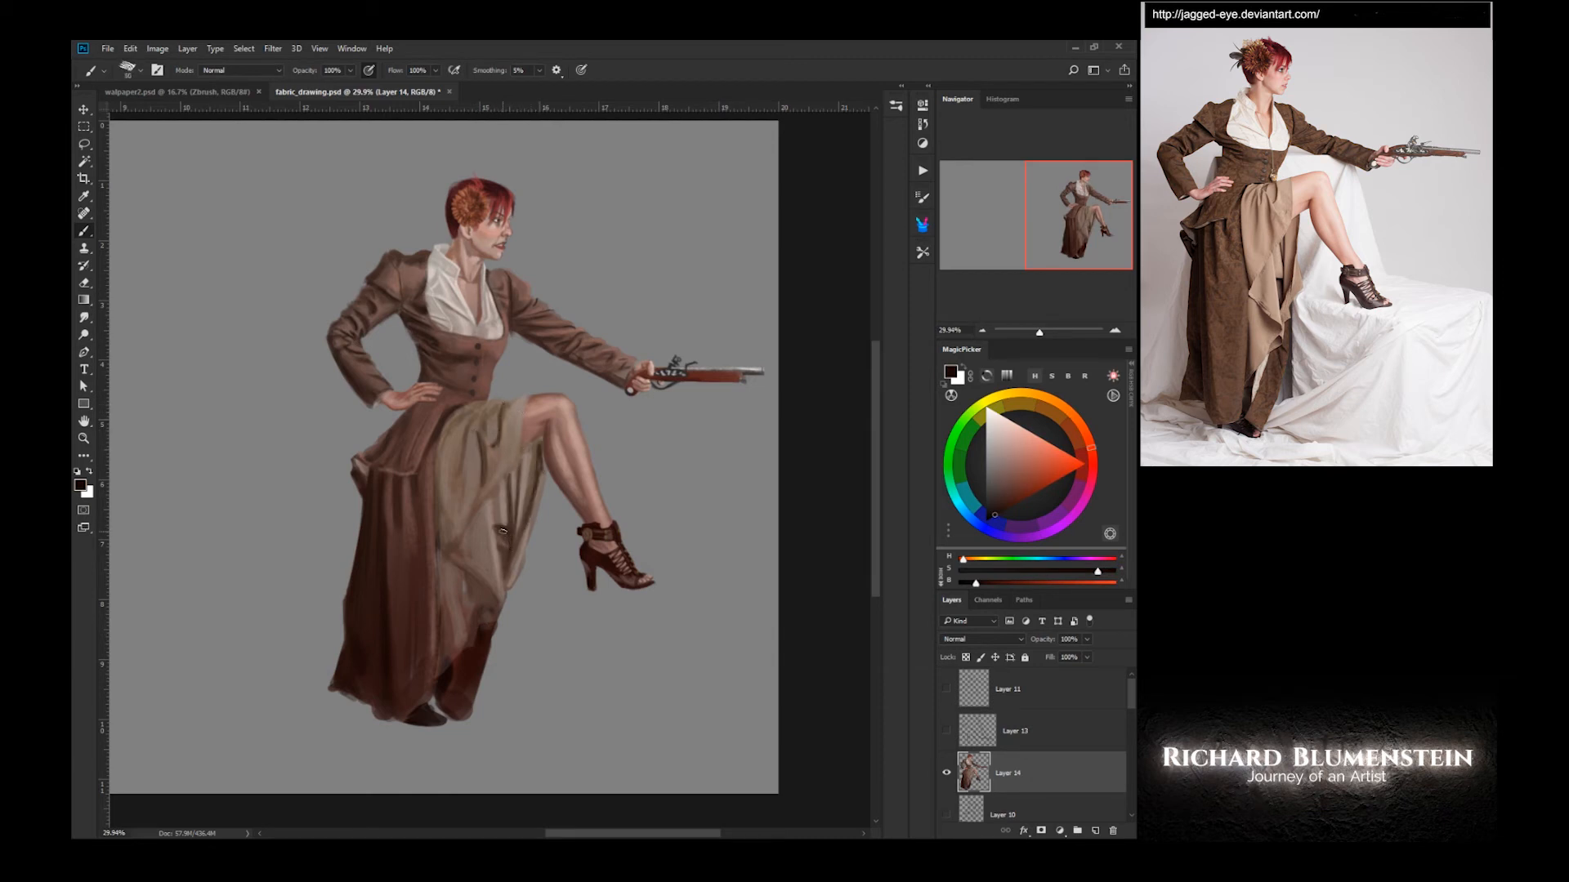
pyautogui.moveTo(520, 466); pyautogui.dragTo(505, 590)
# - Paint light tan highlights along the drape's folds and outer edge with sampled colours
pyautogui.press(']')
pyautogui.press(']')
pyautogui.keyDown('alt'); pyautogui.click(538, 446); pyautogui.keyUp('alt')
pyautogui.keyDown('alt'); pyautogui.click(500, 474); pyautogui.keyUp('alt')
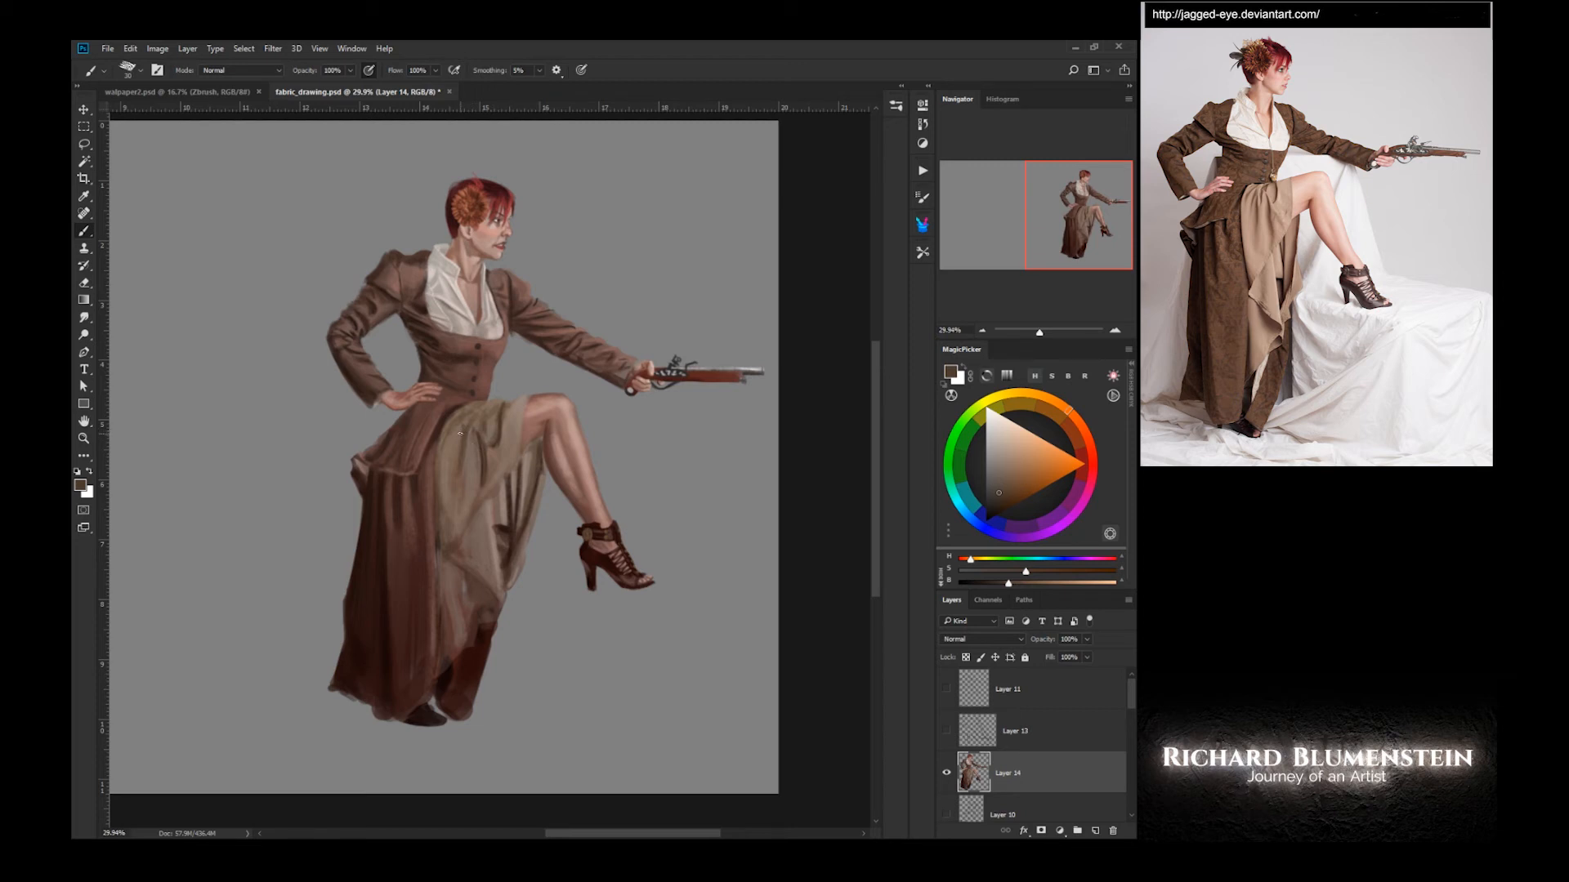
pyautogui.keyDown('alt'); pyautogui.click(512, 409); pyautogui.keyUp('alt')
pyautogui.moveTo(535, 486); pyautogui.dragTo(508, 590)
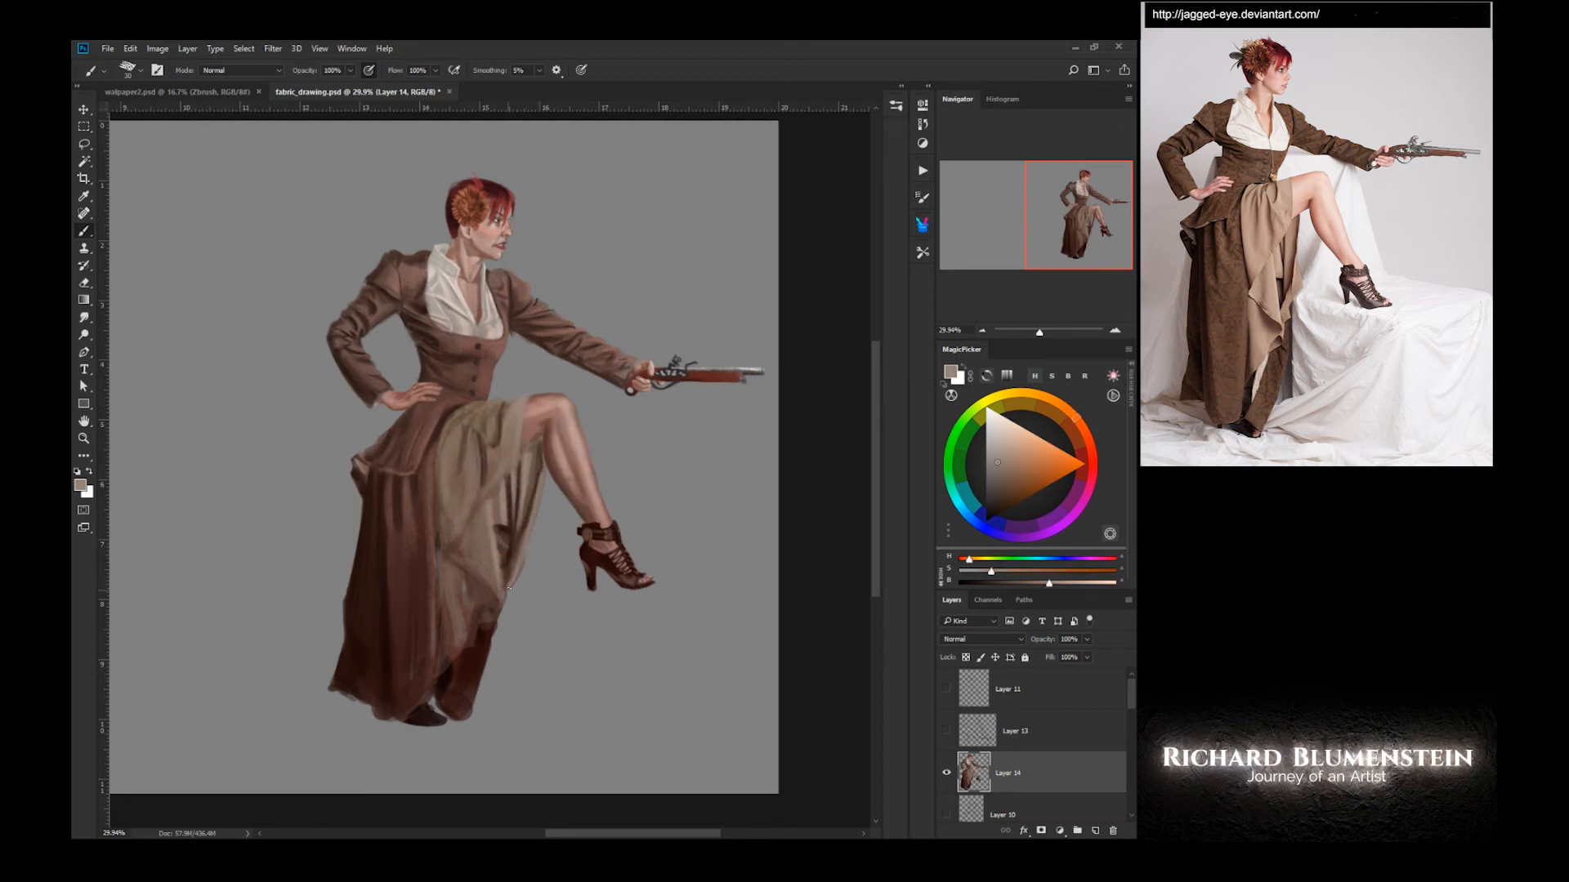
pyautogui.moveTo(493, 432); pyautogui.dragTo(487, 475)
pyautogui.moveTo(493, 413)
pyautogui.mouseDown()
pyautogui.moveTo(490, 434)
pyautogui.moveTo(448, 458)
pyautogui.moveTo(467, 525)
pyautogui.mouseUp()
pyautogui.keyDown('alt'); pyautogui.click(482, 506); pyautogui.keyUp('alt')
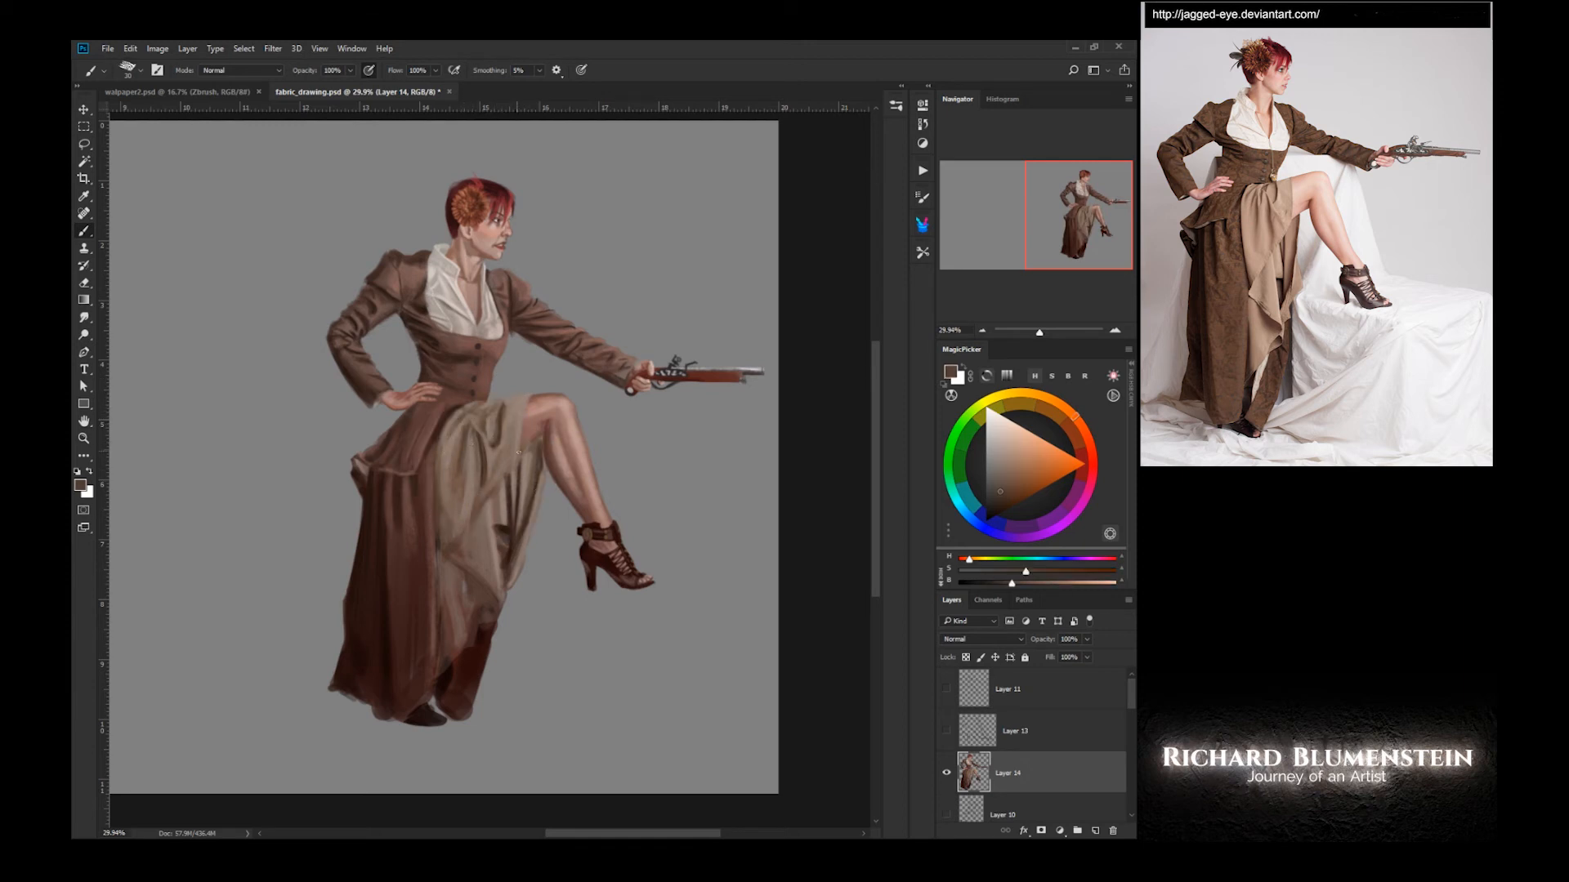
# - Deepen the shading where the drape meets the dark skirt with sampled browns
pyautogui.press('[')
pyautogui.press(']')
pyautogui.keyDown('alt'); pyautogui.click(449, 539); pyautogui.keyUp('alt')
pyautogui.keyDown('alt'); pyautogui.click(442, 540); pyautogui.keyUp('alt')
pyautogui.keyDown('alt'); pyautogui.click(448, 603); pyautogui.keyUp('alt')
pyautogui.press('[')
pyautogui.press('[')
pyautogui.press('[')
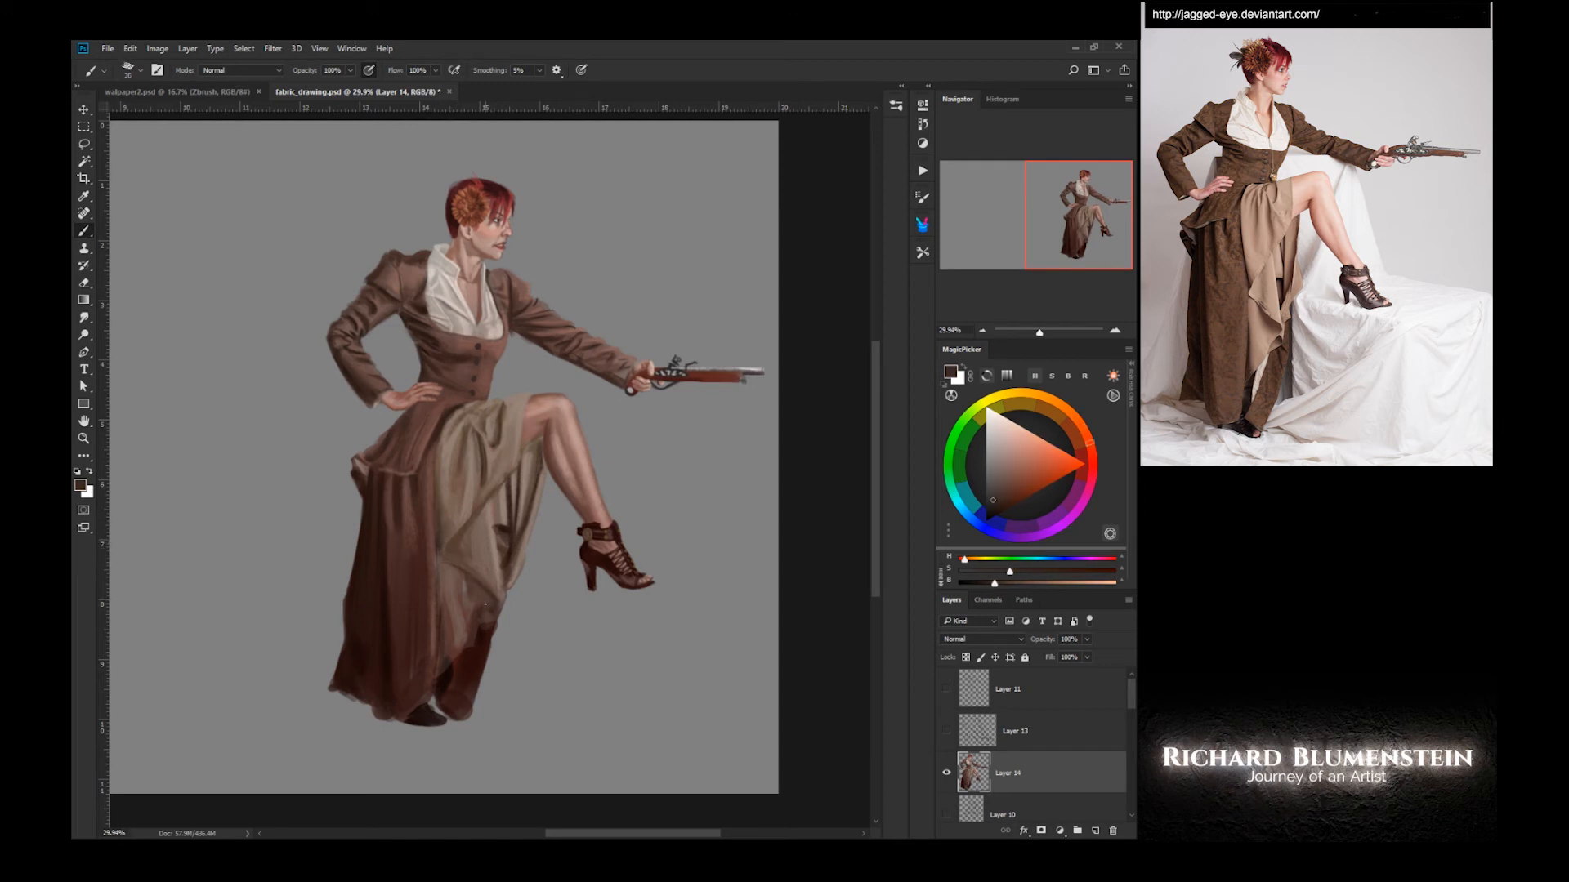
# - Shade the standing leg's fabric and the skirt opening above the lower hem with sampled dark and reddish browns
pyautogui.press(']')
pyautogui.press(']')
pyautogui.keyDown('alt'); pyautogui.click(482, 662); pyautogui.keyUp('alt')
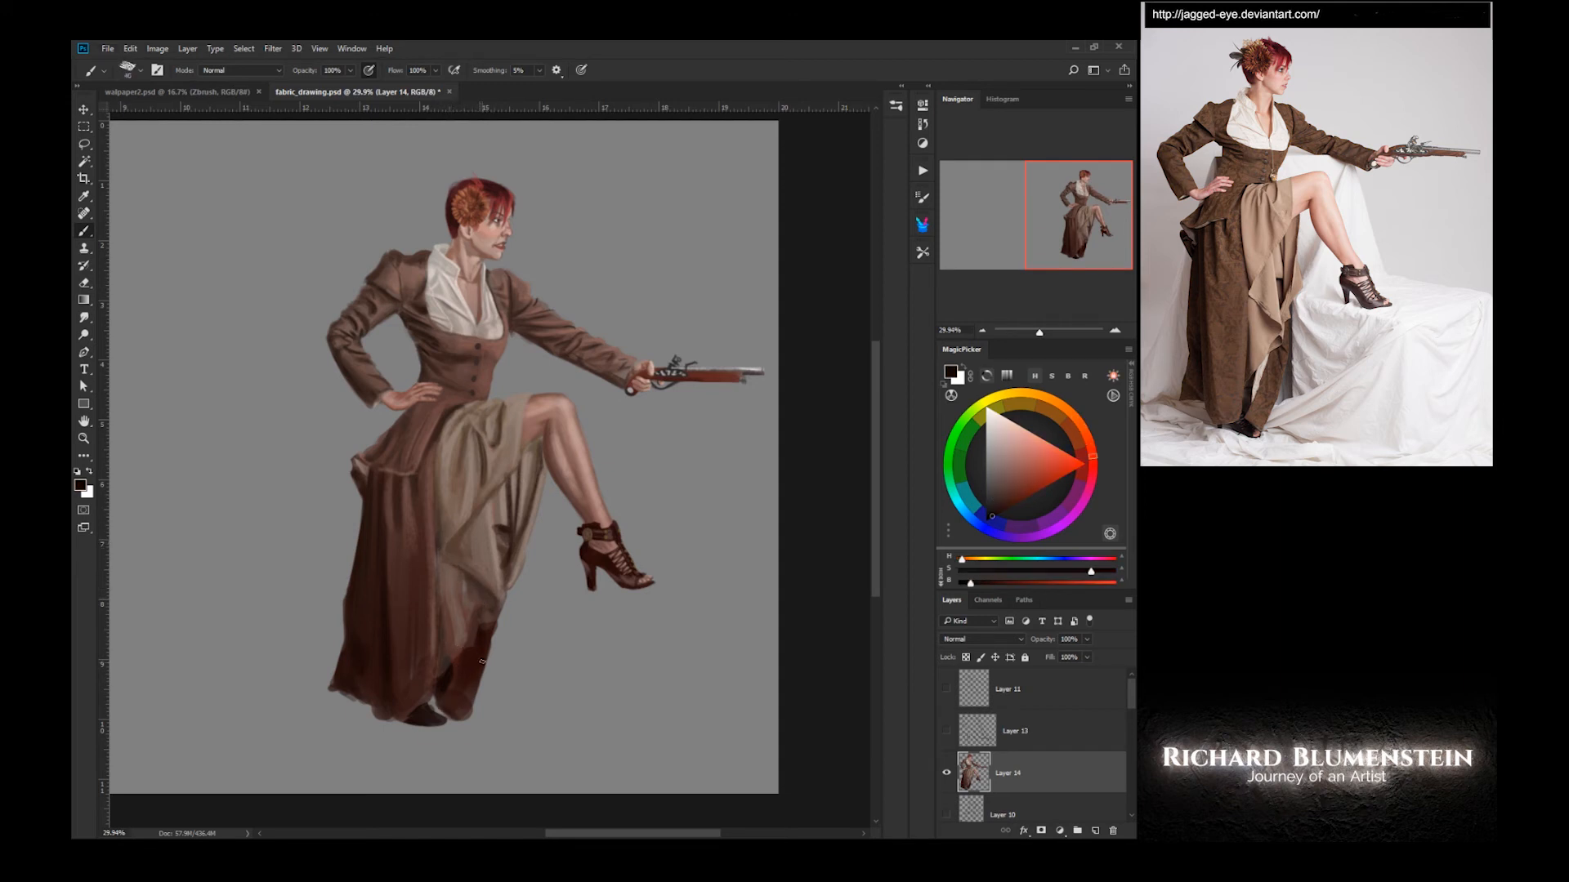
pyautogui.keyDown('alt'); pyautogui.click(487, 626); pyautogui.keyUp('alt')
pyautogui.keyDown('alt'); pyautogui.click(447, 680); pyautogui.keyUp('alt')
pyautogui.moveTo(453, 676)
pyautogui.mouseDown()
pyautogui.moveTo(468, 650)
pyautogui.moveTo(428, 692)
pyautogui.mouseUp()
pyautogui.keyDown('alt'); pyautogui.click(451, 329); pyautogui.keyUp('alt')
pyautogui.keyDown('alt'); pyautogui.click(446, 683); pyautogui.keyUp('alt')
pyautogui.keyDown('alt'); pyautogui.click(438, 676); pyautogui.keyUp('alt')
pyautogui.keyDown('alt'); pyautogui.click(433, 645); pyautogui.keyUp('alt')
pyautogui.moveTo(457, 579)
pyautogui.mouseDown()
pyautogui.moveTo(418, 574)
pyautogui.moveTo(437, 562)
pyautogui.mouseUp()
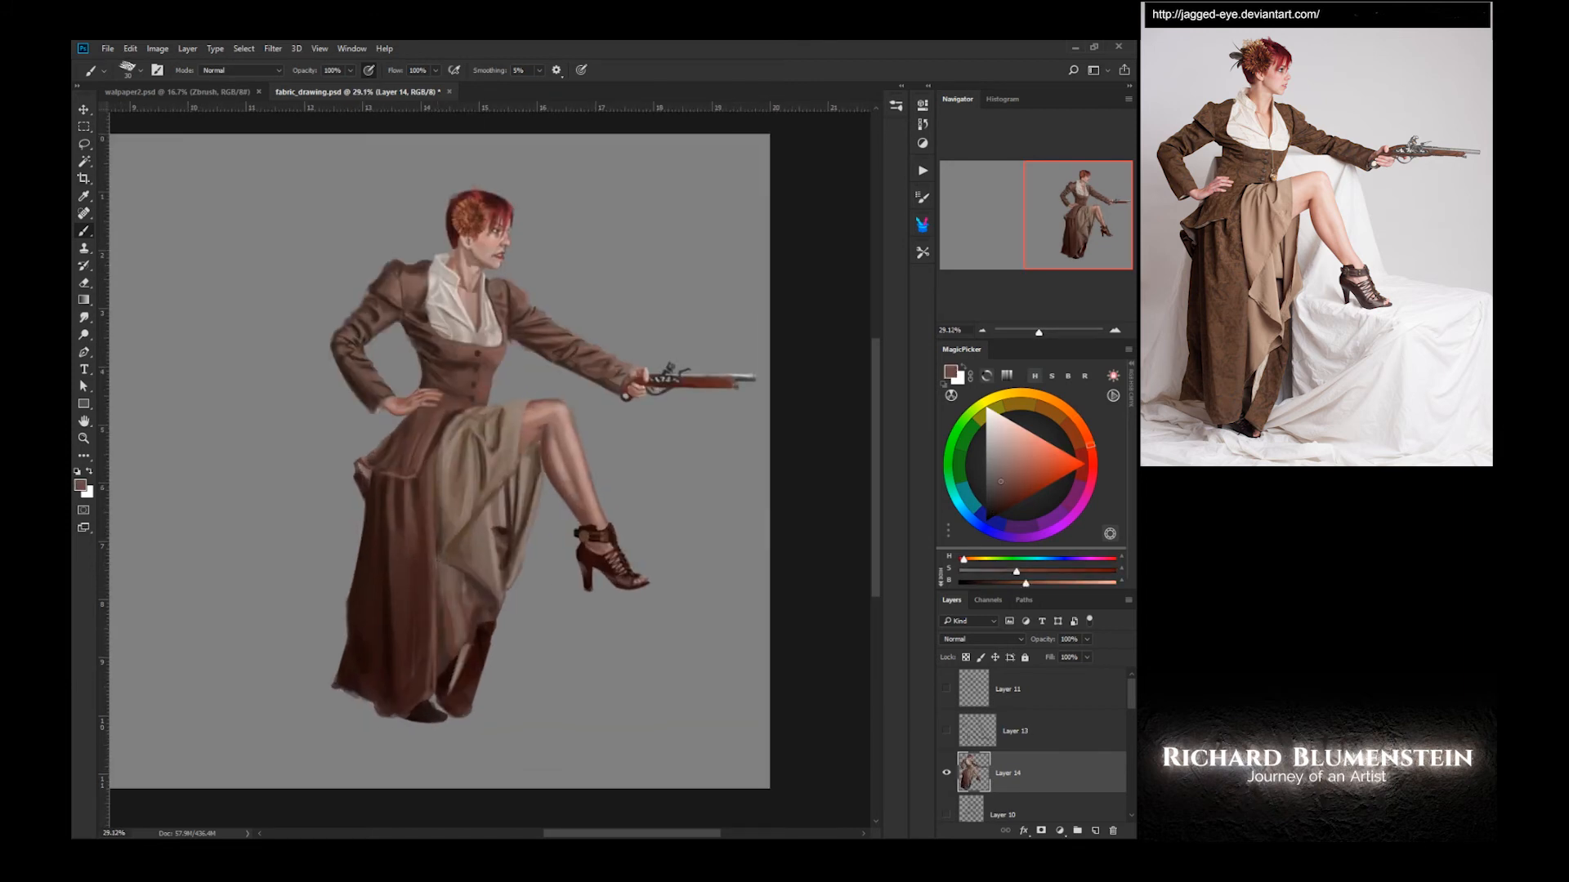
# - Refine the raised knee and adjacent drape with sampled tones, and sample a dark brown for the skirt
pyautogui.moveTo(510, 433)
pyautogui.mouseDown()
pyautogui.moveTo(556, 432)
pyautogui.moveTo(543, 478)
pyautogui.mouseUp()
pyautogui.keyDown('alt'); pyautogui.click(581, 437); pyautogui.keyUp('alt')
pyautogui.keyDown('alt'); pyautogui.click(549, 459); pyautogui.keyUp('alt')
pyautogui.press(']')
pyautogui.moveTo(541, 402)
pyautogui.mouseDown()
pyautogui.moveTo(535, 466)
pyautogui.moveTo(555, 462)
pyautogui.mouseUp()
pyautogui.keyDown('alt'); pyautogui.click(579, 445); pyautogui.keyUp('alt')
pyautogui.keyDown('alt'); pyautogui.click(604, 423); pyautogui.keyUp('alt')
pyautogui.keyDown('alt'); pyautogui.click(604, 427); pyautogui.keyUp('alt')
pyautogui.press('[')
pyautogui.moveTo(548, 561)
pyautogui.mouseDown()
pyautogui.moveTo(497, 555)
pyautogui.moveTo(493, 539)
pyautogui.moveTo(388, 535)
pyautogui.mouseUp()
pyautogui.keyDown('alt'); pyautogui.click(384, 532); pyautogui.keyUp('alt')
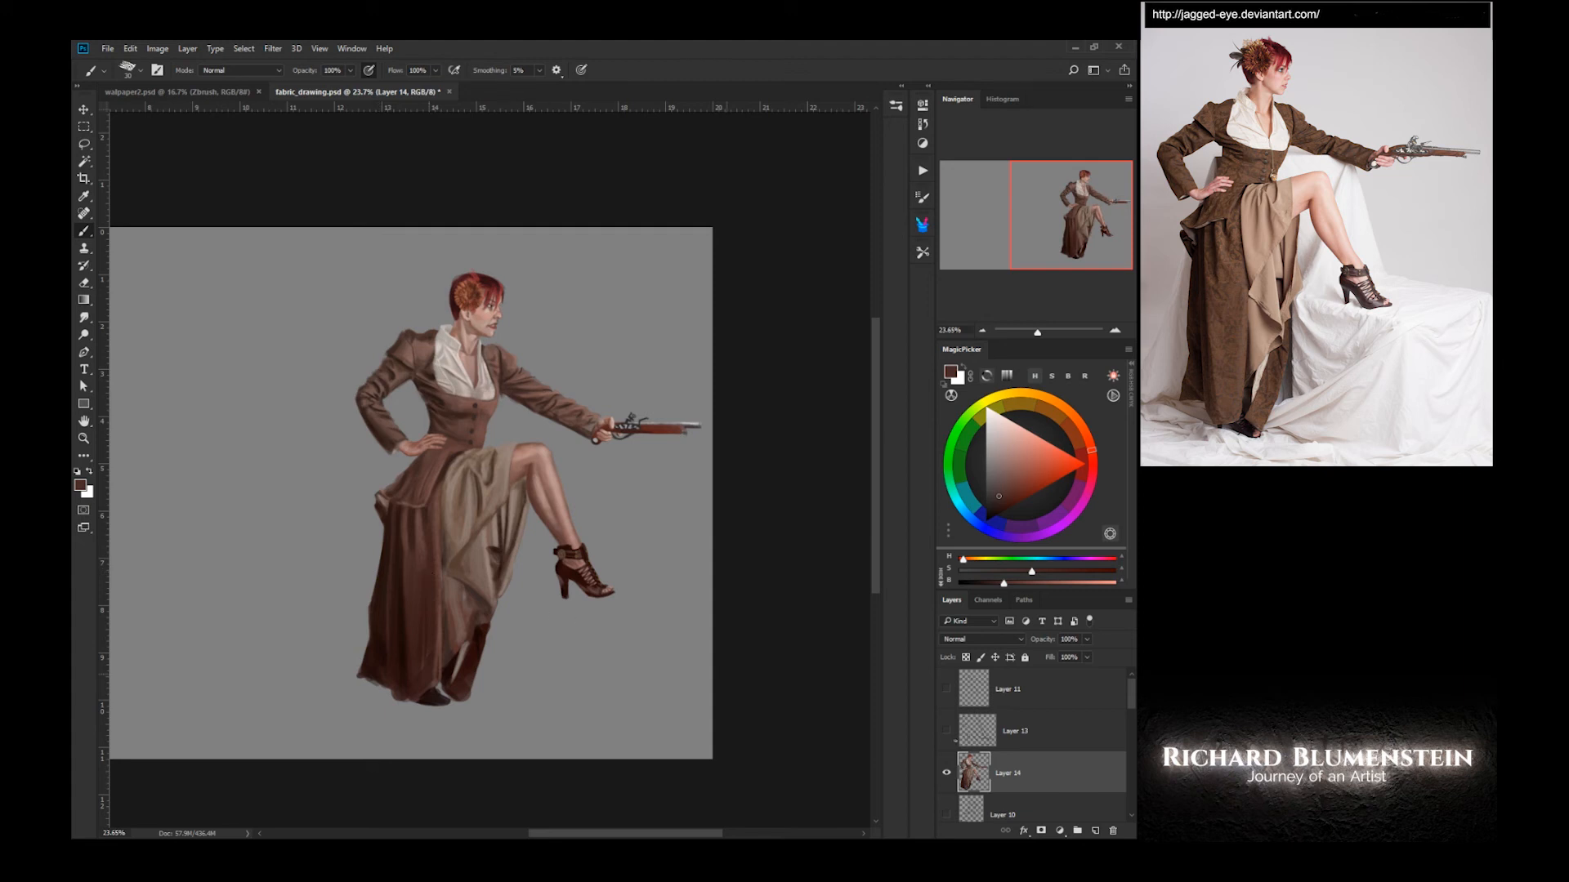
# - Return to Layer 14 and paint shading on the neck below the ear with a sampled brown
pyautogui.click(952, 693)
pyautogui.click(454, 320)
pyautogui.click(596, 348)
pyautogui.click(1010, 773)
pyautogui.moveTo(461, 304); pyautogui.dragTo(509, 305)
pyautogui.moveTo(461, 320)
pyautogui.mouseDown()
pyautogui.moveTo(497, 494)
pyautogui.moveTo(572, 486)
pyautogui.mouseUp()
pyautogui.keyDown('alt'); pyautogui.click(595, 720); pyautogui.keyUp('alt')
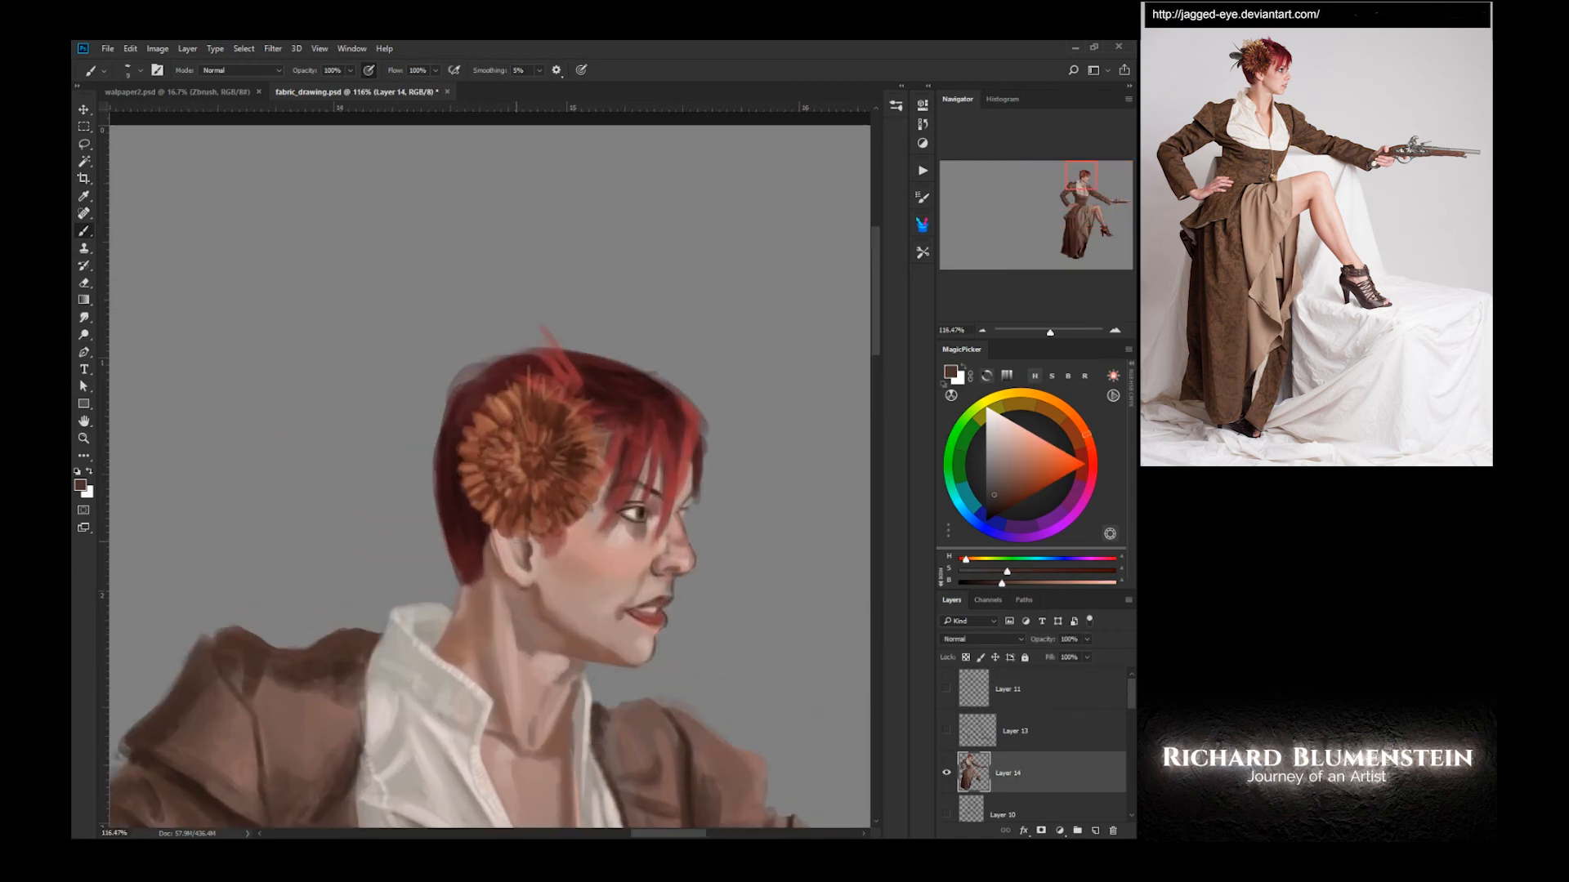
pyautogui.moveTo(496, 539)
pyautogui.mouseDown()
pyautogui.moveTo(508, 582)
pyautogui.moveTo(454, 622)
pyautogui.moveTo(519, 627)
pyautogui.moveTo(533, 650)
pyautogui.mouseUp()
# - Change the brush and blend the jaw and neck shading with sampled skin tones
pyautogui.rightClick(660, 696)
pyautogui.click(701, 656)
pyautogui.press('b')
pyautogui.keyDown('alt'); pyautogui.click(579, 592); pyautogui.keyUp('alt')
pyautogui.keyDown('alt'); pyautogui.click(491, 621); pyautogui.keyUp('alt')
pyautogui.keyDown('alt'); pyautogui.click(505, 592); pyautogui.keyUp('alt')
pyautogui.keyDown('alt'); pyautogui.click(532, 644); pyautogui.keyUp('alt')
# - Darken the lips around the open mouth and select the Chalk 60 pixels brush with a pale pink colour
pyautogui.keyDown('alt'); pyautogui.click(668, 603); pyautogui.keyUp('alt')
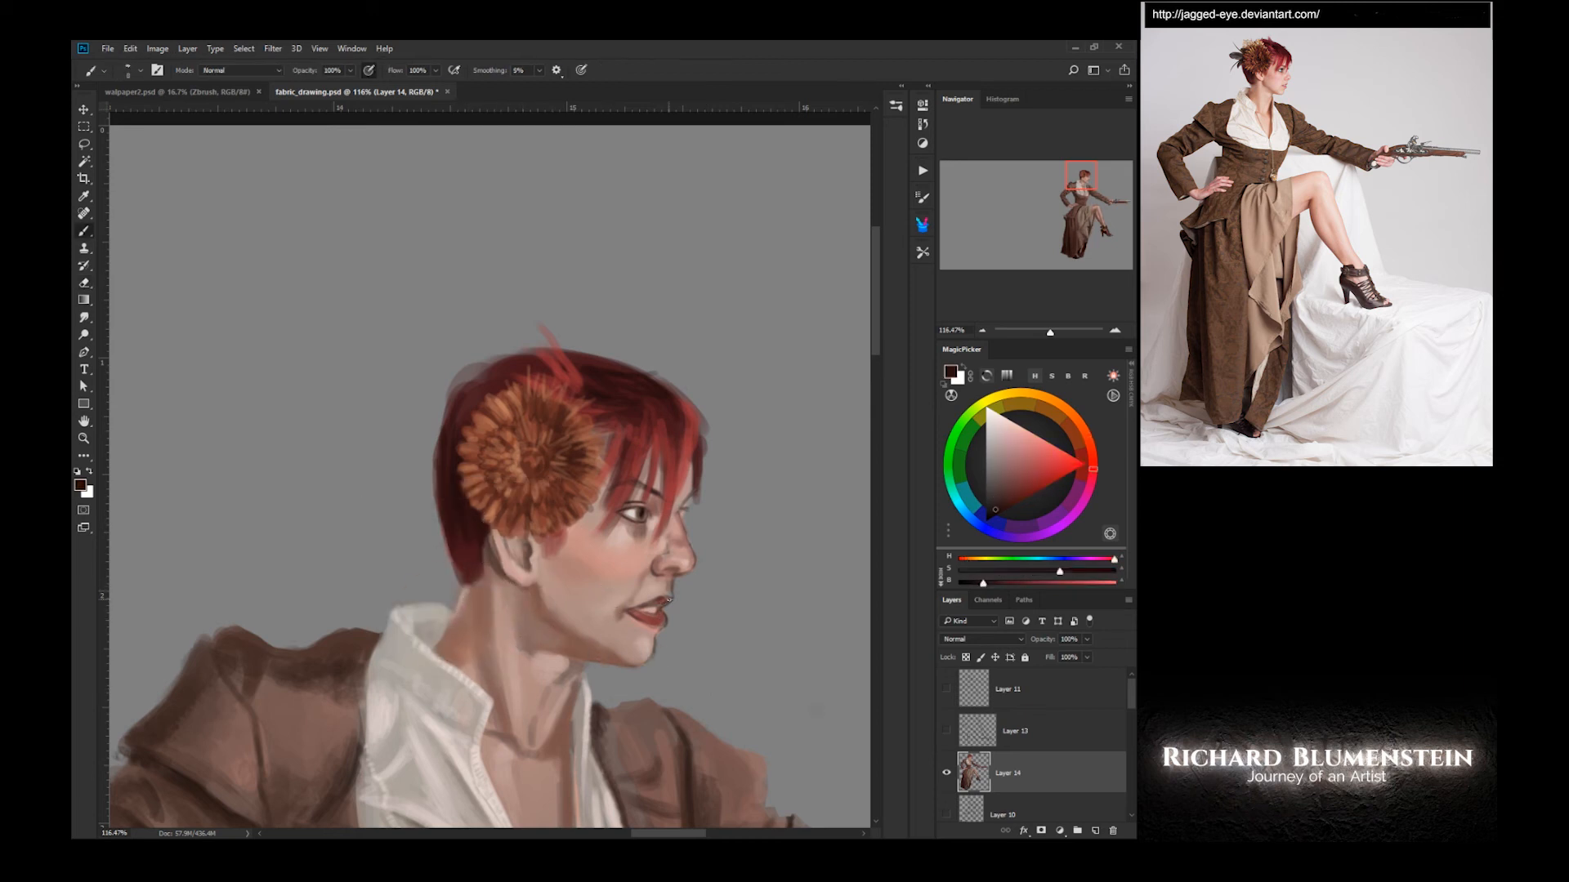
pyautogui.moveTo(671, 601); pyautogui.dragTo(650, 607)
pyautogui.moveTo(662, 601)
pyautogui.mouseDown()
pyautogui.moveTo(629, 608)
pyautogui.moveTo(660, 610)
pyautogui.mouseUp()
pyautogui.keyDown('alt'); pyautogui.click(652, 611); pyautogui.keyUp('alt')
pyautogui.rightClick(658, 618)
pyautogui.click(695, 650)
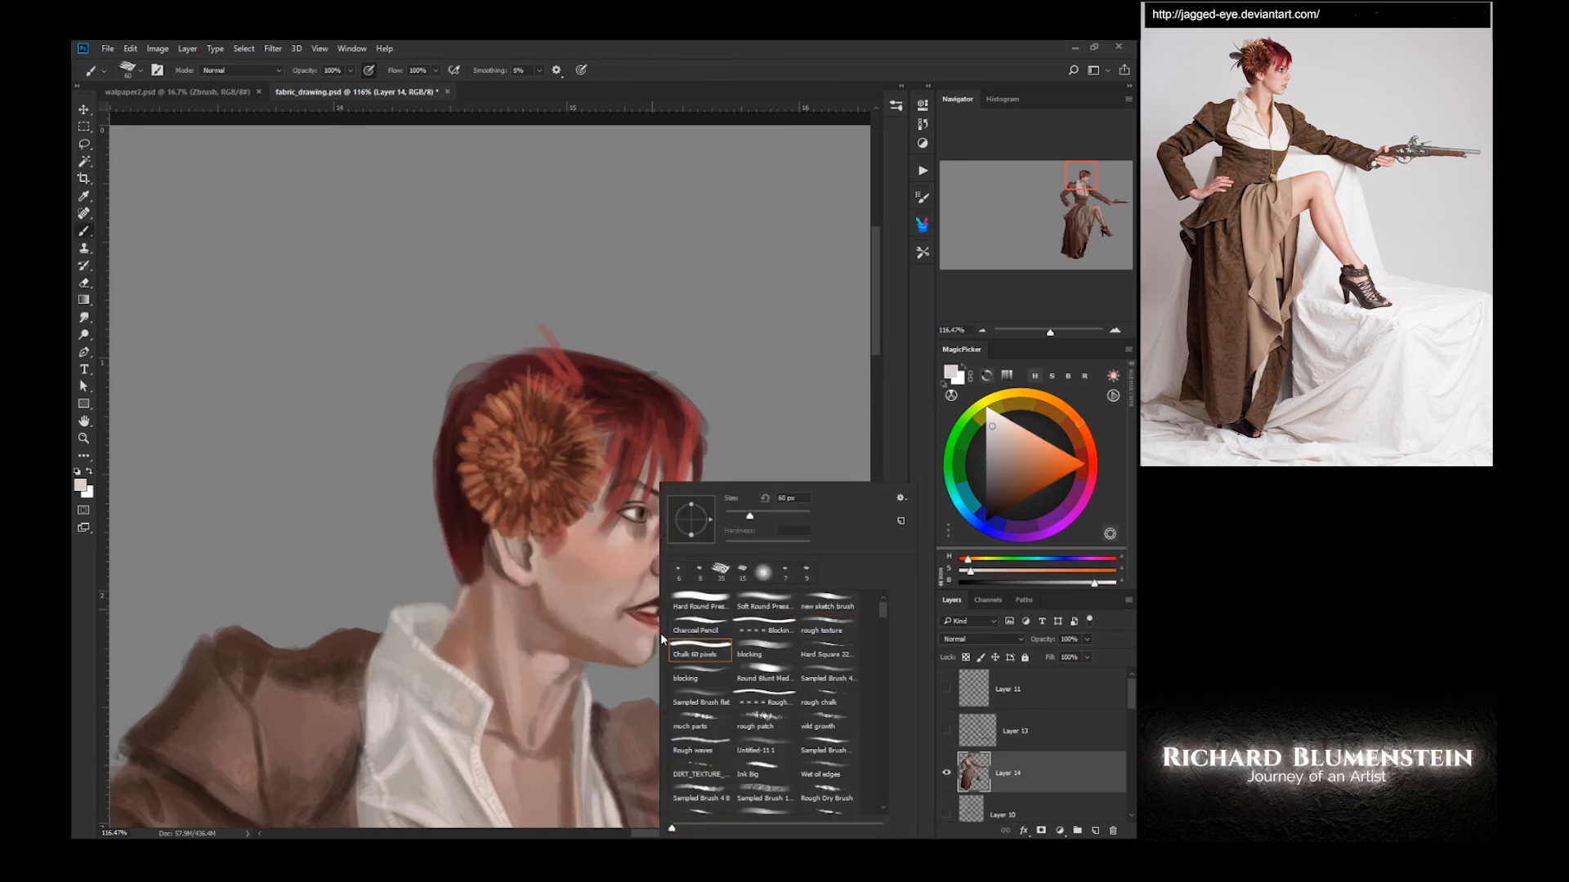
pyautogui.click(621, 569)
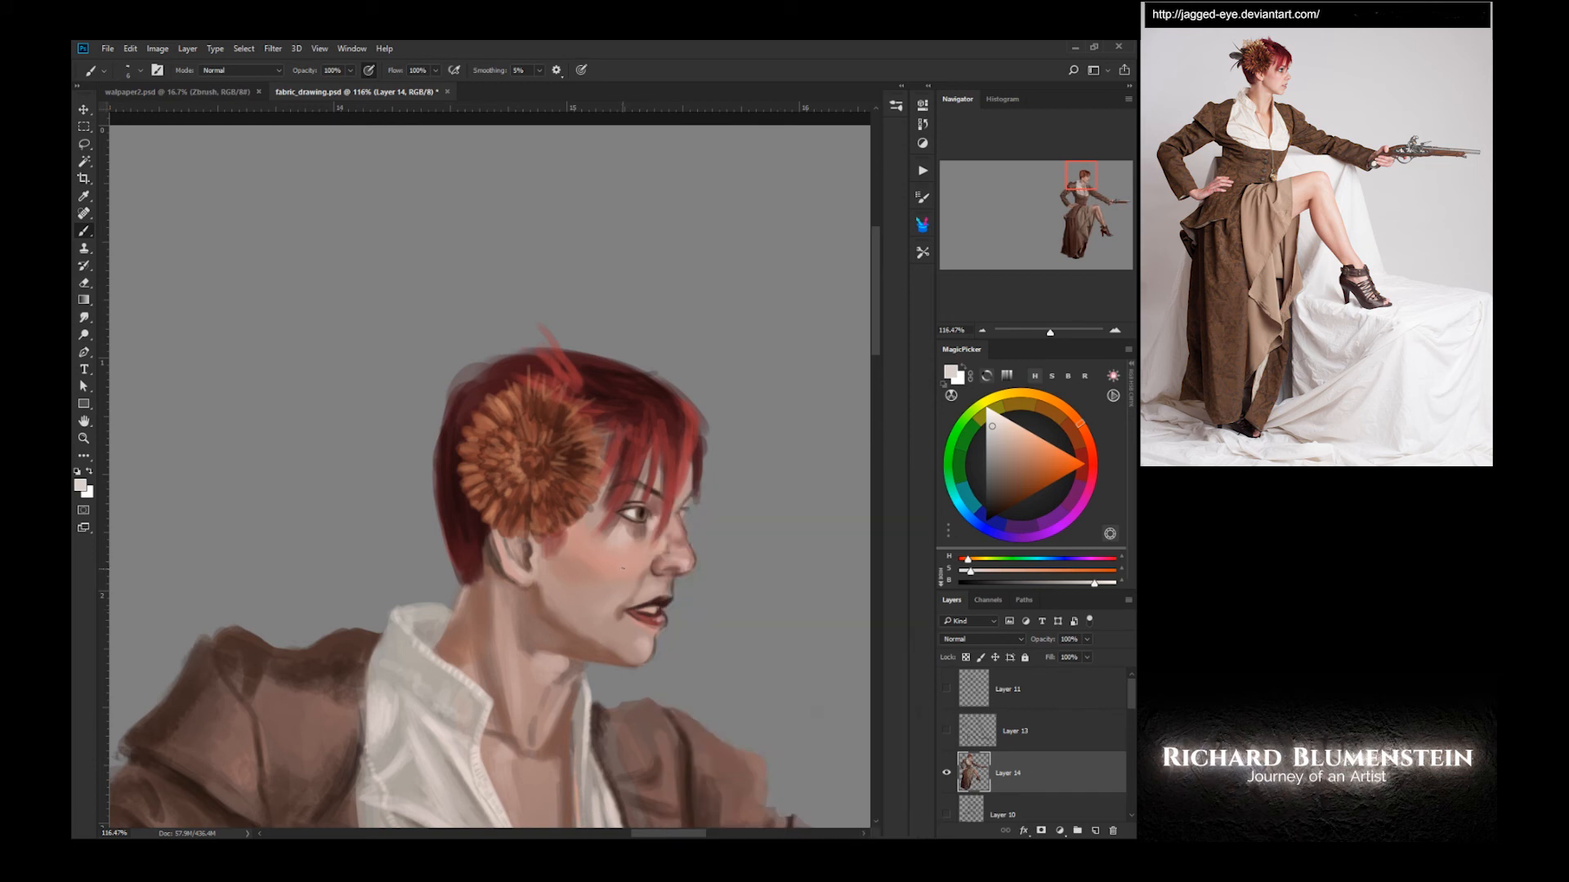
# - Switch to the next brush preset and blend sampled skin tones under the eye and across the cheek
pyautogui.keyDown('alt'); pyautogui.click(675, 564); pyautogui.keyUp('alt')
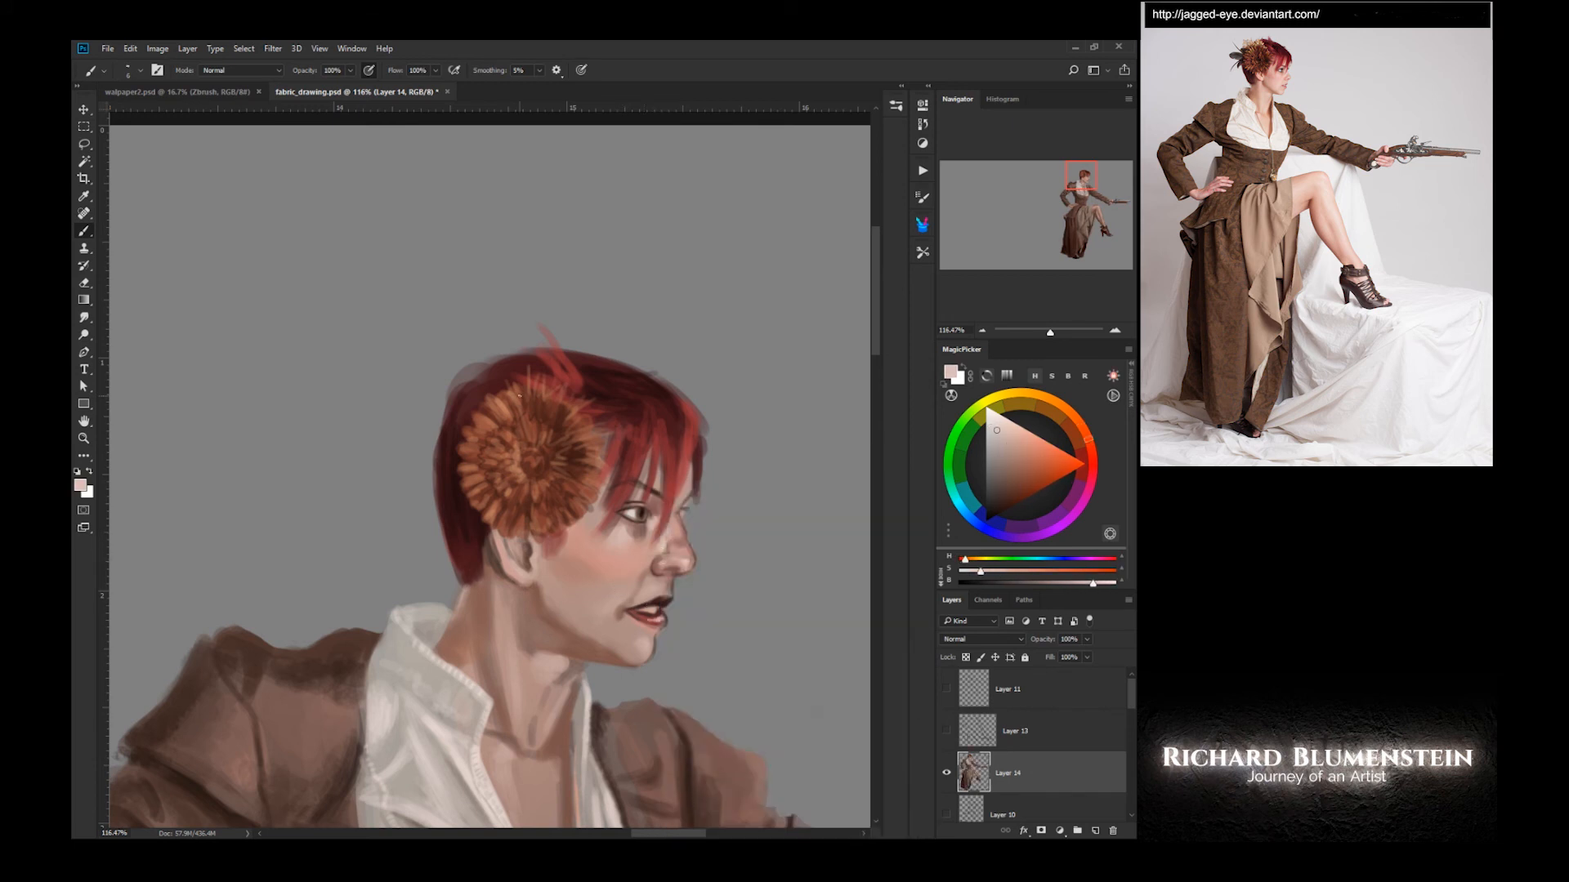
pyautogui.press('.')
pyautogui.keyDown('alt'); pyautogui.click(614, 636); pyautogui.keyUp('alt')
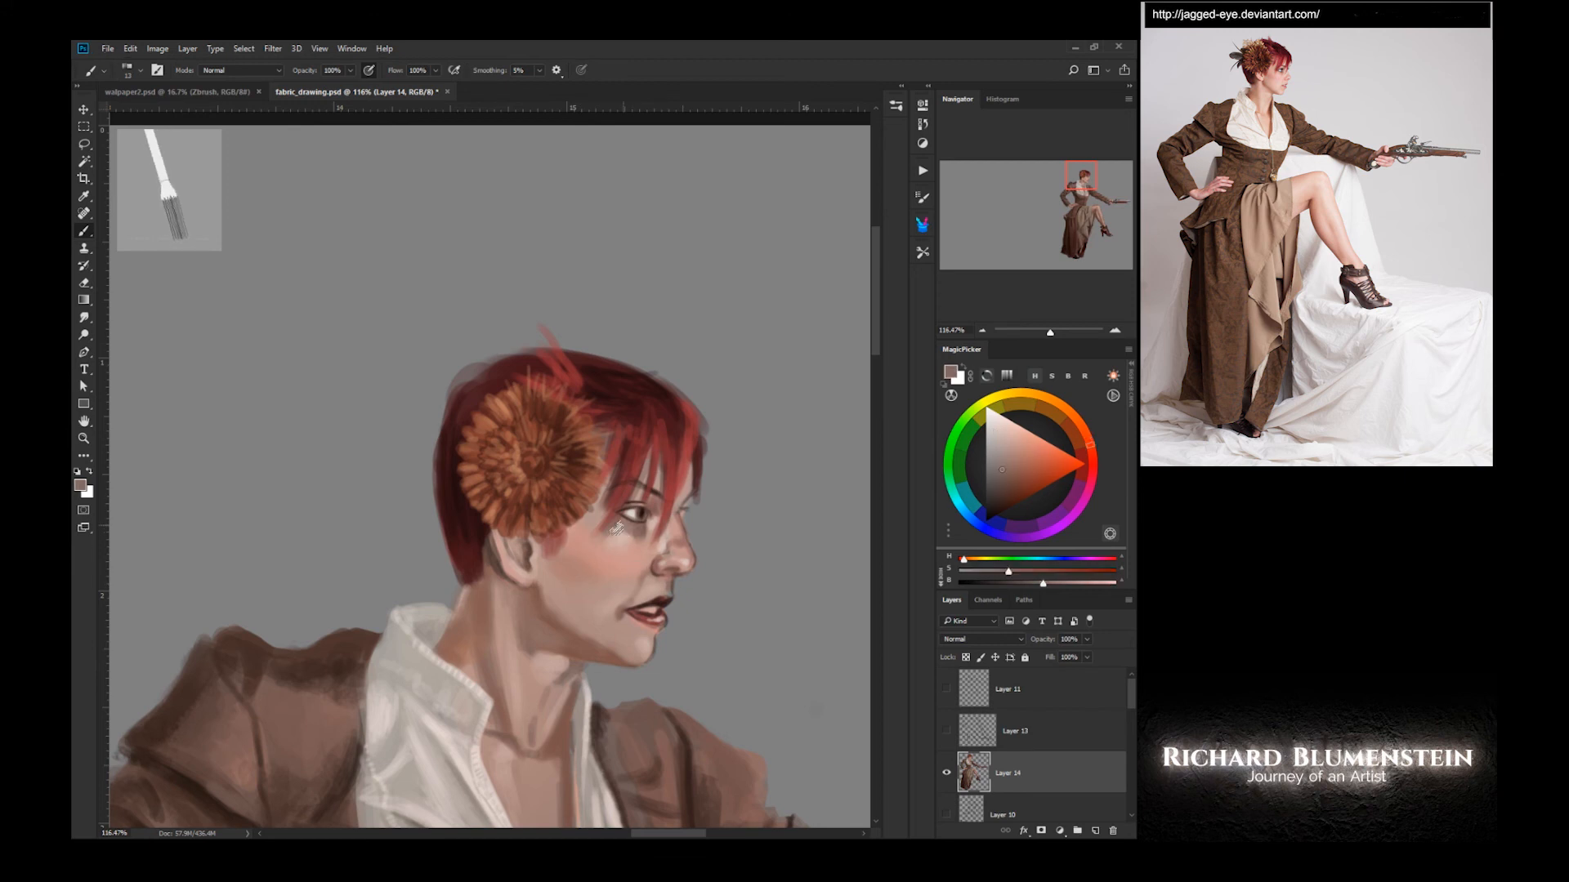
pyautogui.keyDown('alt'); pyautogui.click(615, 549); pyautogui.keyUp('alt')
pyautogui.moveTo(631, 532)
pyautogui.mouseDown()
pyautogui.moveTo(645, 531)
pyautogui.moveTo(642, 600)
pyautogui.mouseUp()
pyautogui.keyDown('alt'); pyautogui.click(637, 574); pyautogui.keyUp('alt')
pyautogui.keyDown('alt'); pyautogui.click(649, 575); pyautogui.keyUp('alt')
pyautogui.keyDown('alt'); pyautogui.click(641, 590); pyautogui.keyUp('alt')
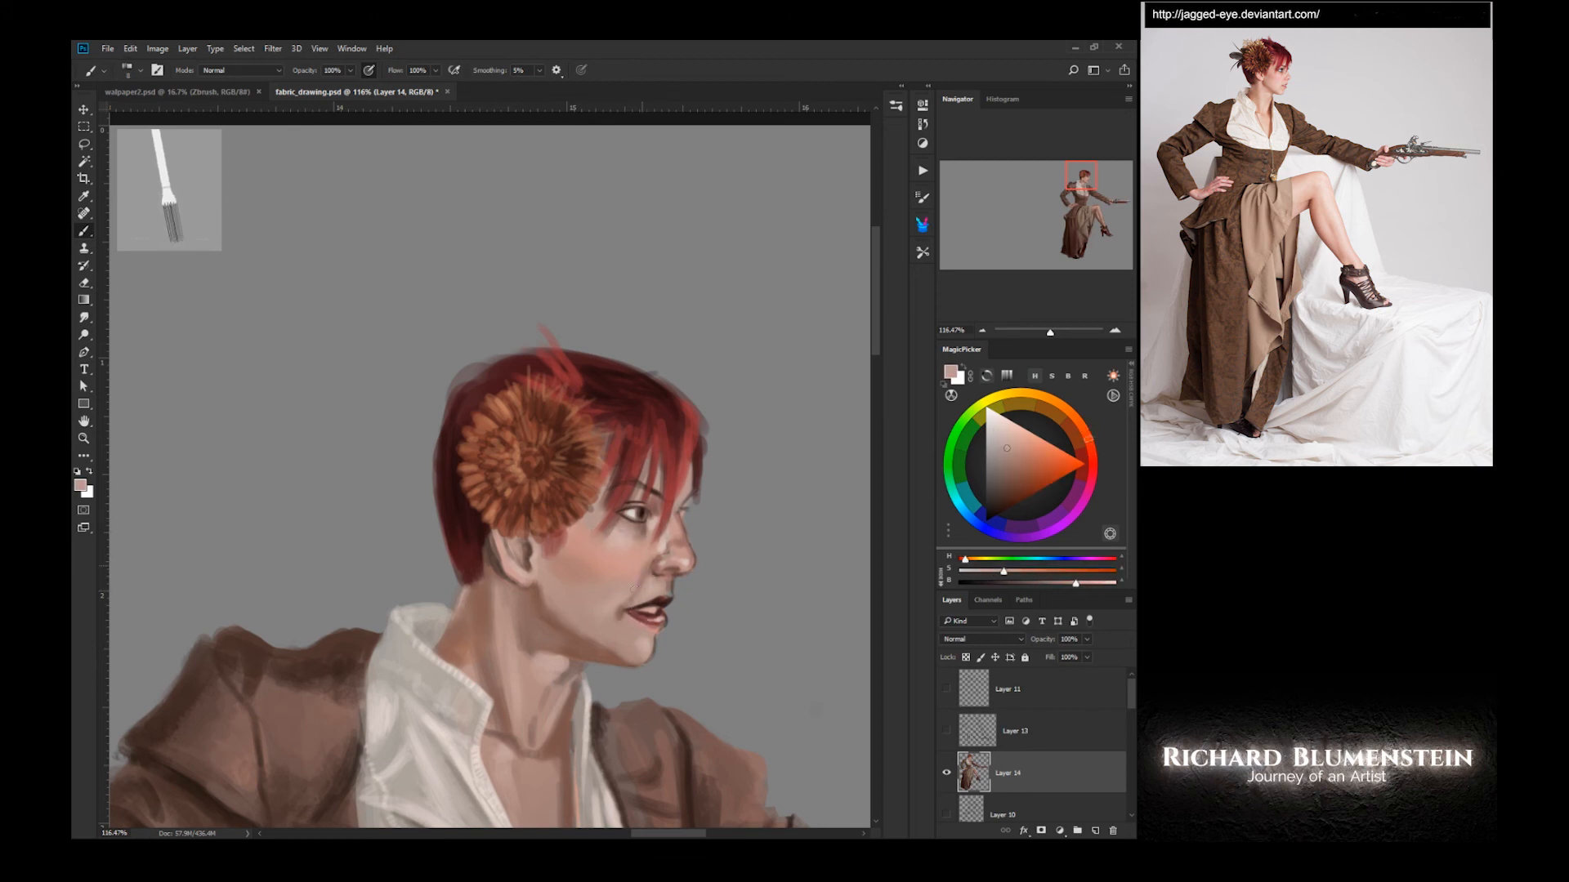
# - Reduce the brush size and blend the jaw and the neck below the ear with sampled skin tones
pyautogui.keyDown('alt'); pyautogui.click(574, 623); pyautogui.keyUp('alt')
pyautogui.keyDown('alt'); pyautogui.click(533, 576); pyautogui.keyUp('alt')
pyautogui.press('[')
pyautogui.press('[')
pyautogui.press('[')
pyautogui.press('[')
pyautogui.press('[')
pyautogui.press('[')
pyautogui.keyDown('alt'); pyautogui.click(530, 635); pyautogui.keyUp('alt')
pyautogui.moveTo(531, 590); pyautogui.dragTo(518, 646)
pyautogui.keyDown('alt'); pyautogui.click(533, 614); pyautogui.keyUp('alt')
pyautogui.keyDown('alt'); pyautogui.click(541, 635); pyautogui.keyUp('alt')
pyautogui.keyDown('alt'); pyautogui.click(539, 686); pyautogui.keyUp('alt')
pyautogui.keyDown('alt'); pyautogui.click(520, 575); pyautogui.keyUp('alt')
pyautogui.press('[')
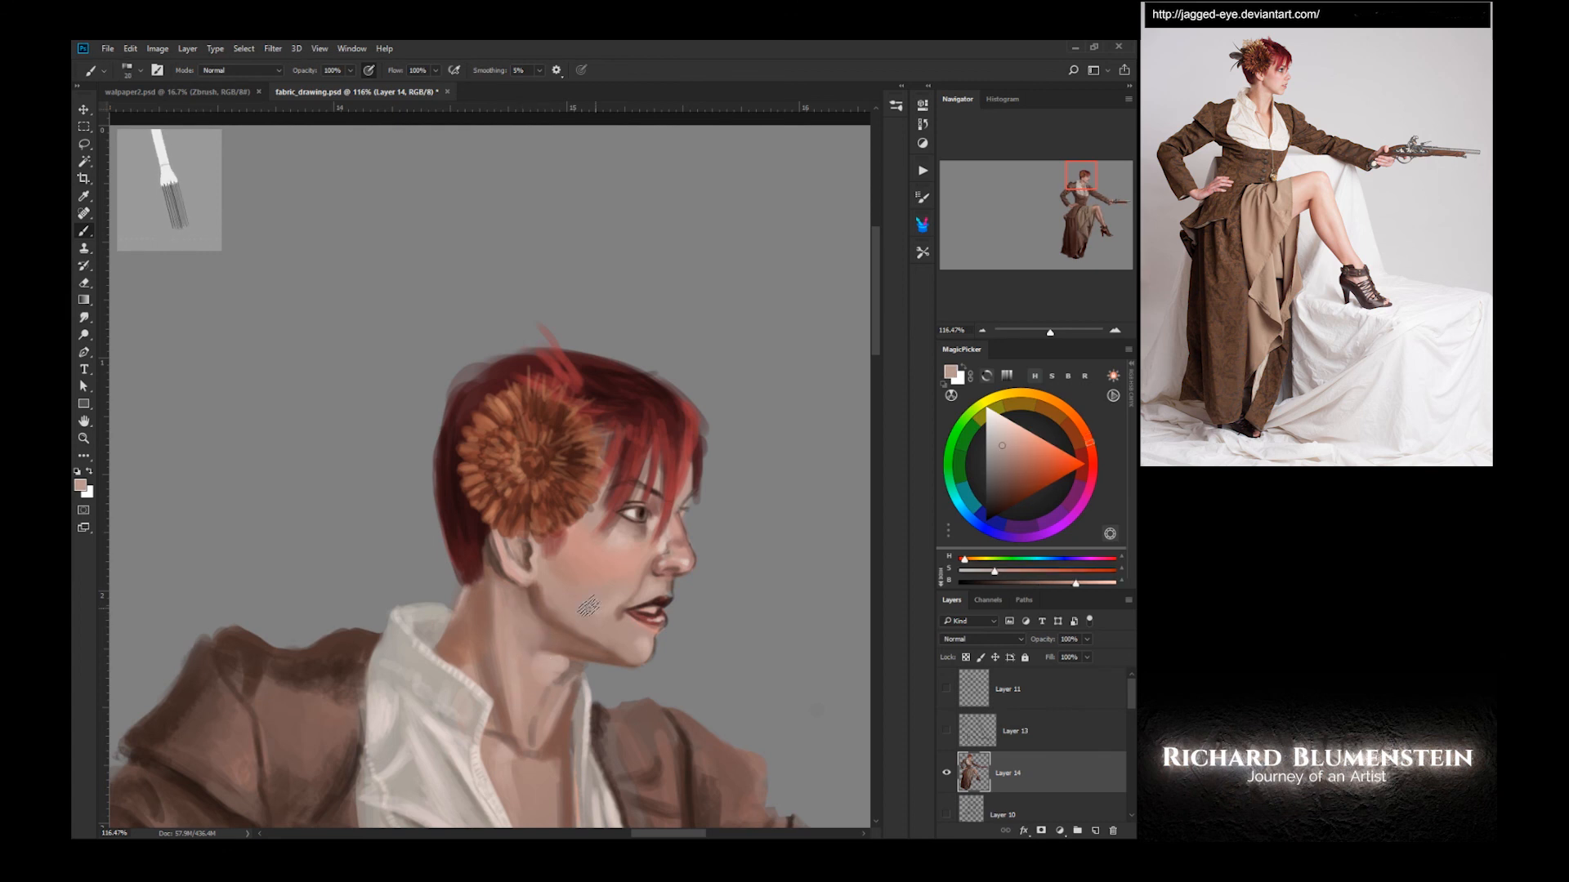
# - Choose a brush and paint light yellow-orange highlights on the hair flower's outer petals
pyautogui.scroll(4, 651, 525)
pyautogui.rightClick(737, 519)
pyautogui.click(766, 503)
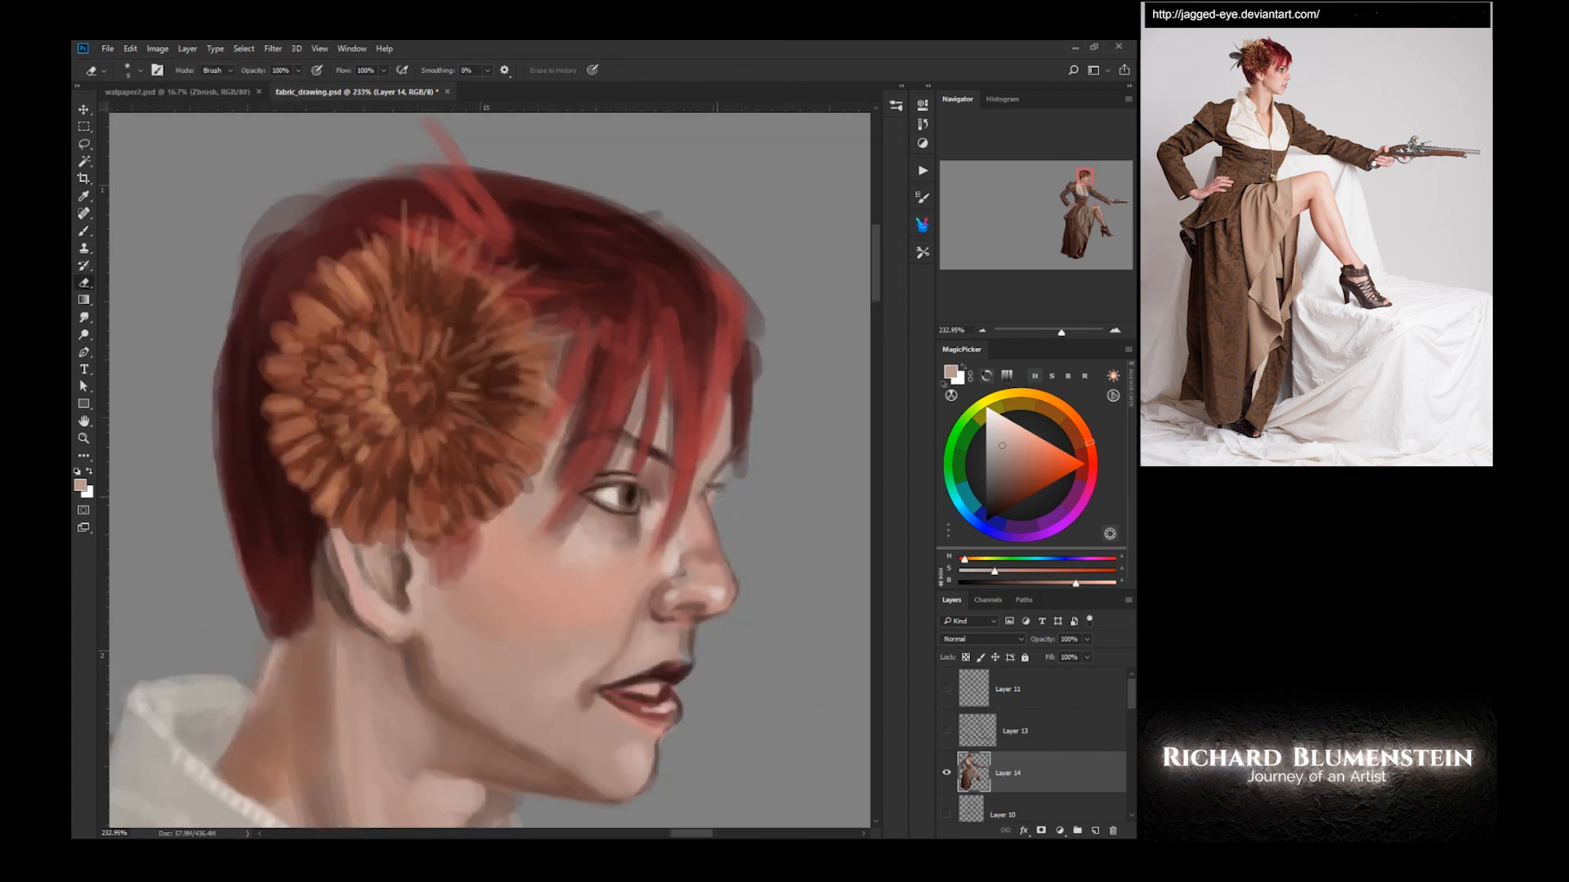
pyautogui.rightClick(623, 526)
pyautogui.click(623, 463)
pyautogui.keyDown('alt'); pyautogui.click(328, 264); pyautogui.keyUp('alt')
pyautogui.click(1013, 395)
pyautogui.click(1024, 444)
pyautogui.moveTo(341, 265)
pyautogui.mouseDown()
pyautogui.moveTo(360, 301)
pyautogui.moveTo(309, 326)
pyautogui.mouseUp()
pyautogui.moveTo(370, 239); pyautogui.dragTo(379, 263)
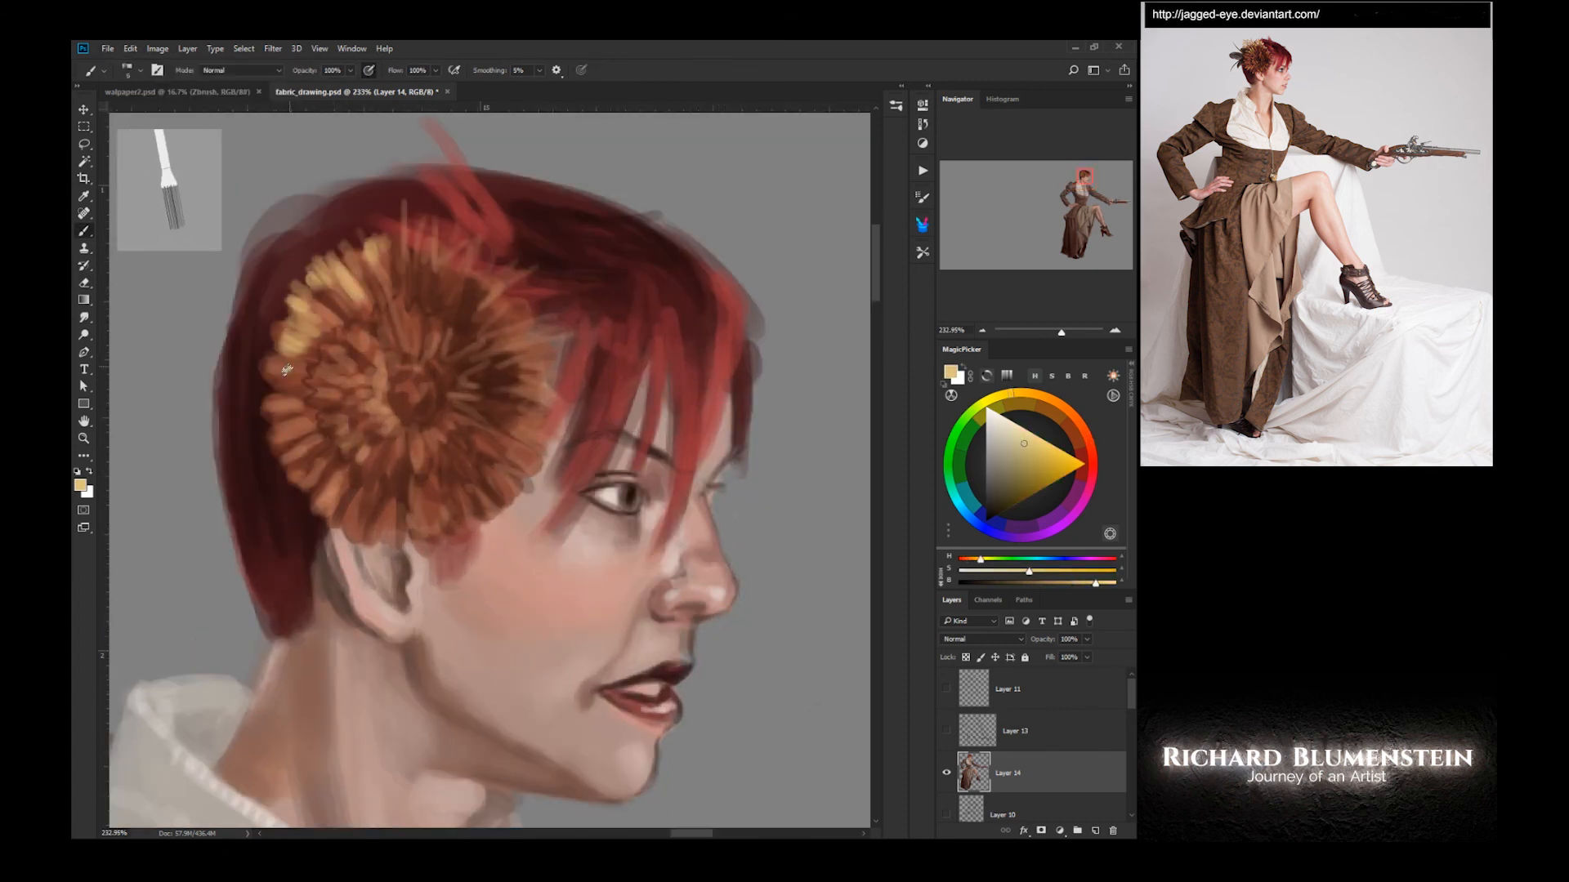
pyautogui.moveTo(256, 404); pyautogui.dragTo(282, 416)
pyautogui.moveTo(268, 436); pyautogui.dragTo(284, 450)
pyautogui.moveTo(288, 470); pyautogui.dragTo(307, 491)
pyautogui.moveTo(306, 362); pyautogui.dragTo(315, 392)
# - Paint light teeth inside the open mouth with a pale tone and sample skin tones around the lower lip and chin
pyautogui.scroll(-4, 519, 657)
pyautogui.scroll(4, 567, 658)
pyautogui.keyDown('alt'); pyautogui.click(676, 521); pyautogui.keyUp('alt')
pyautogui.click(697, 519)
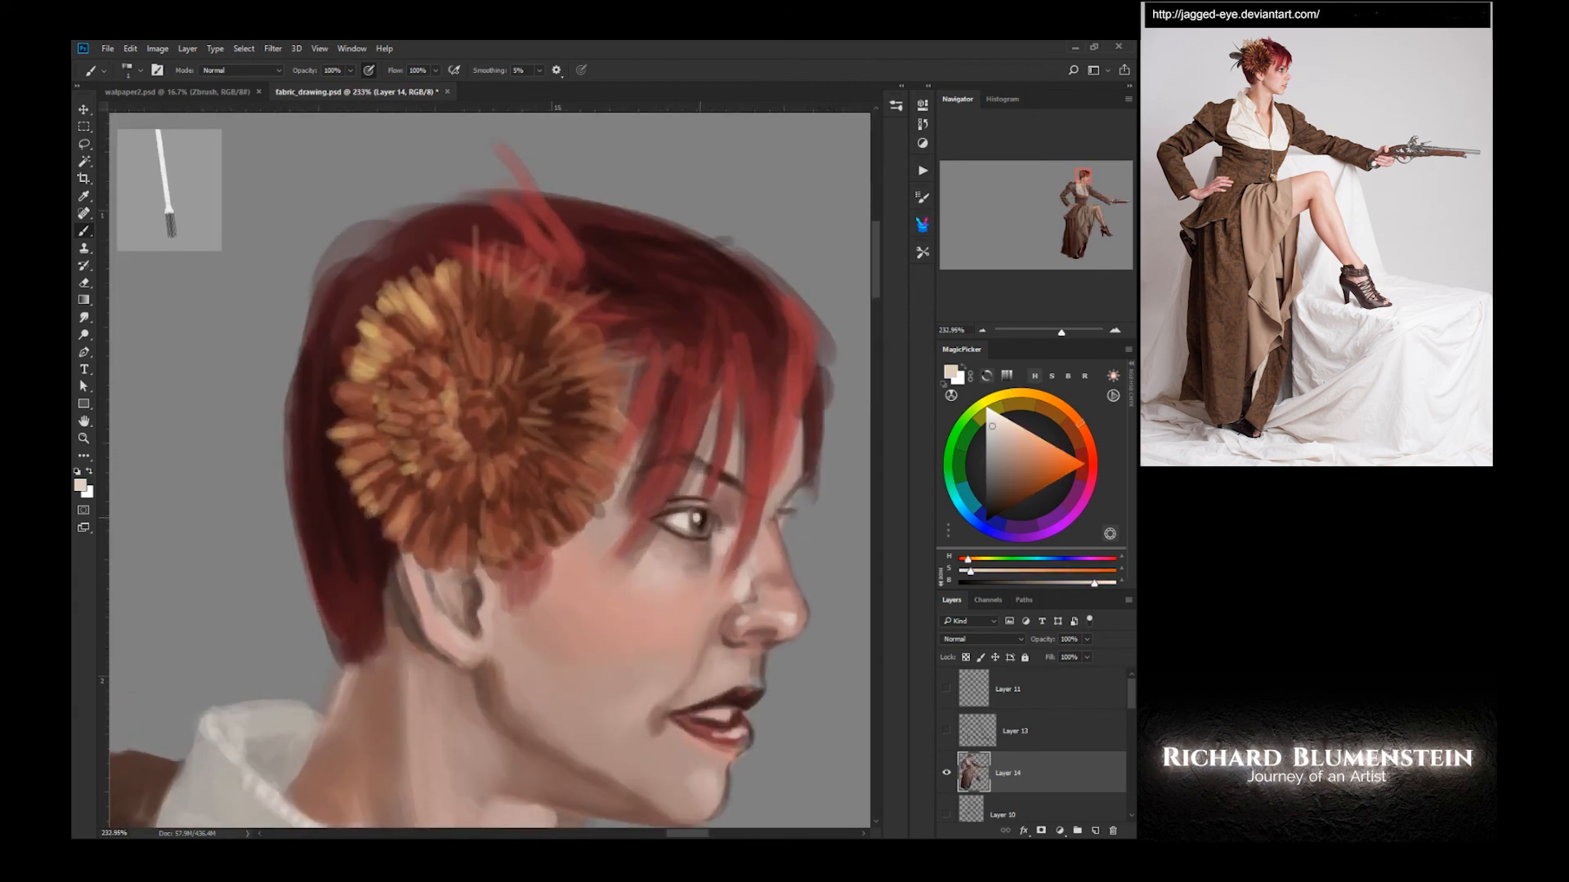
pyautogui.keyDown('alt'); pyautogui.click(713, 712); pyautogui.keyUp('alt')
pyautogui.keyDown('alt'); pyautogui.click(717, 792); pyautogui.keyUp('alt')
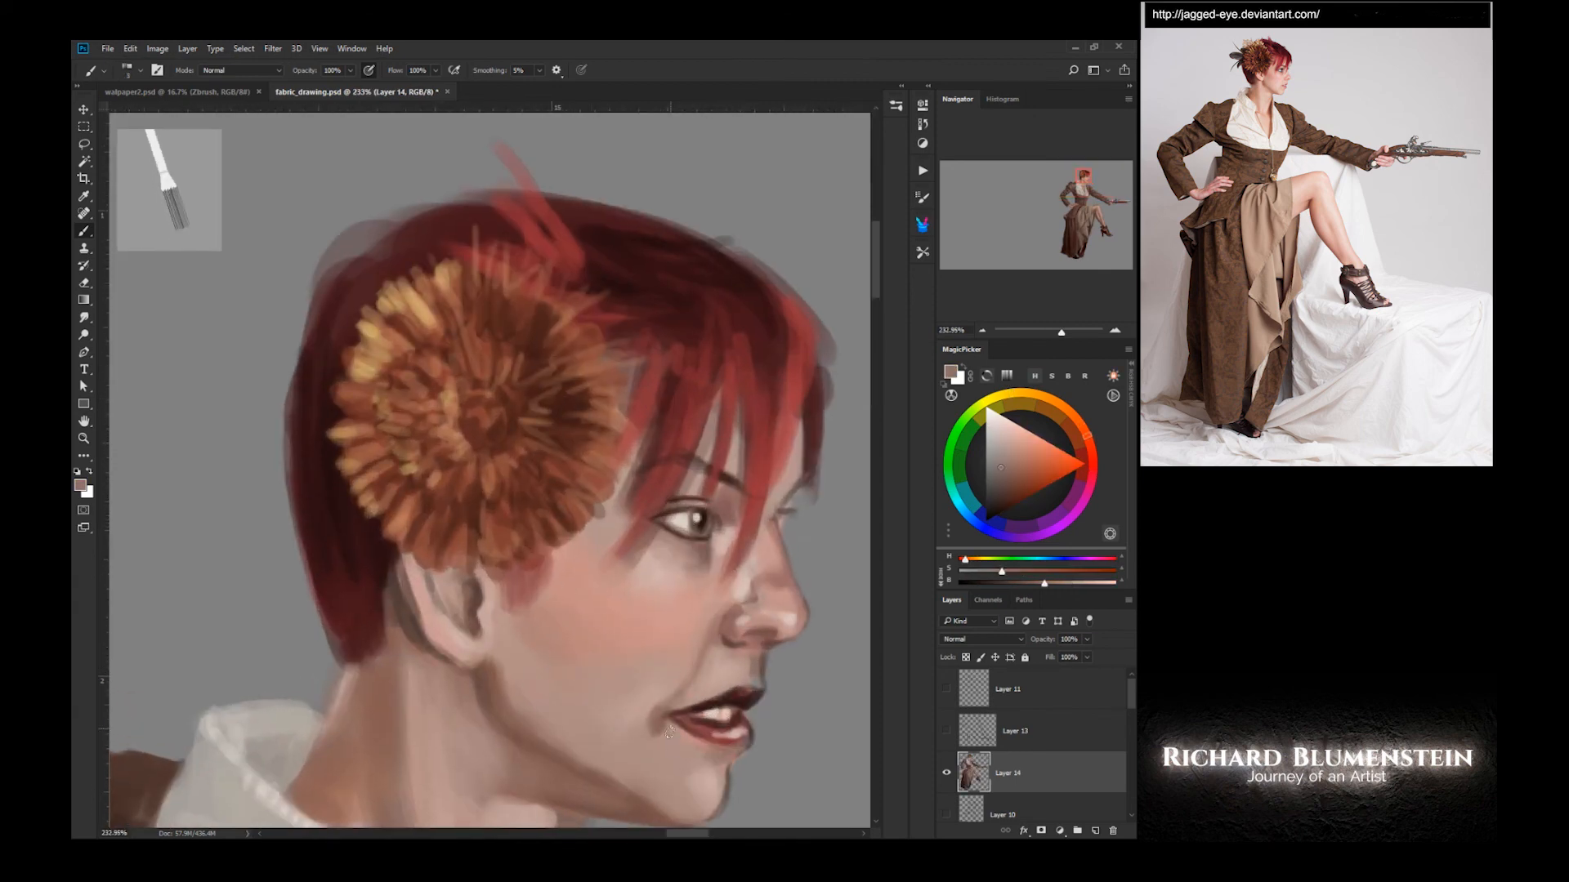
pyautogui.keyDown('alt'); pyautogui.click(716, 756); pyautogui.keyUp('alt')
# - Erase along the outer edge of the lips and chin to clean up the face profile
pyautogui.press('e')
pyautogui.moveTo(754, 724); pyautogui.dragTo(746, 751)
pyautogui.moveTo(729, 774); pyautogui.dragTo(725, 810)
# - Brush a sampled pale pink skin tone onto the earlobe and the neck below the jaw
pyautogui.press('b')
pyautogui.keyDown('alt'); pyautogui.click(485, 615); pyautogui.keyUp('alt')
pyautogui.moveTo(478, 601)
pyautogui.mouseDown()
pyautogui.moveTo(482, 626)
pyautogui.moveTo(437, 642)
pyautogui.moveTo(451, 642)
pyautogui.mouseUp()
pyautogui.moveTo(541, 769); pyautogui.dragTo(515, 800)
pyautogui.moveTo(536, 774)
pyautogui.mouseDown()
pyautogui.moveTo(510, 801)
pyautogui.moveTo(501, 788)
pyautogui.mouseUp()
pyautogui.moveTo(454, 651); pyautogui.dragTo(470, 658)
pyautogui.moveTo(512, 665); pyautogui.dragTo(493, 665)
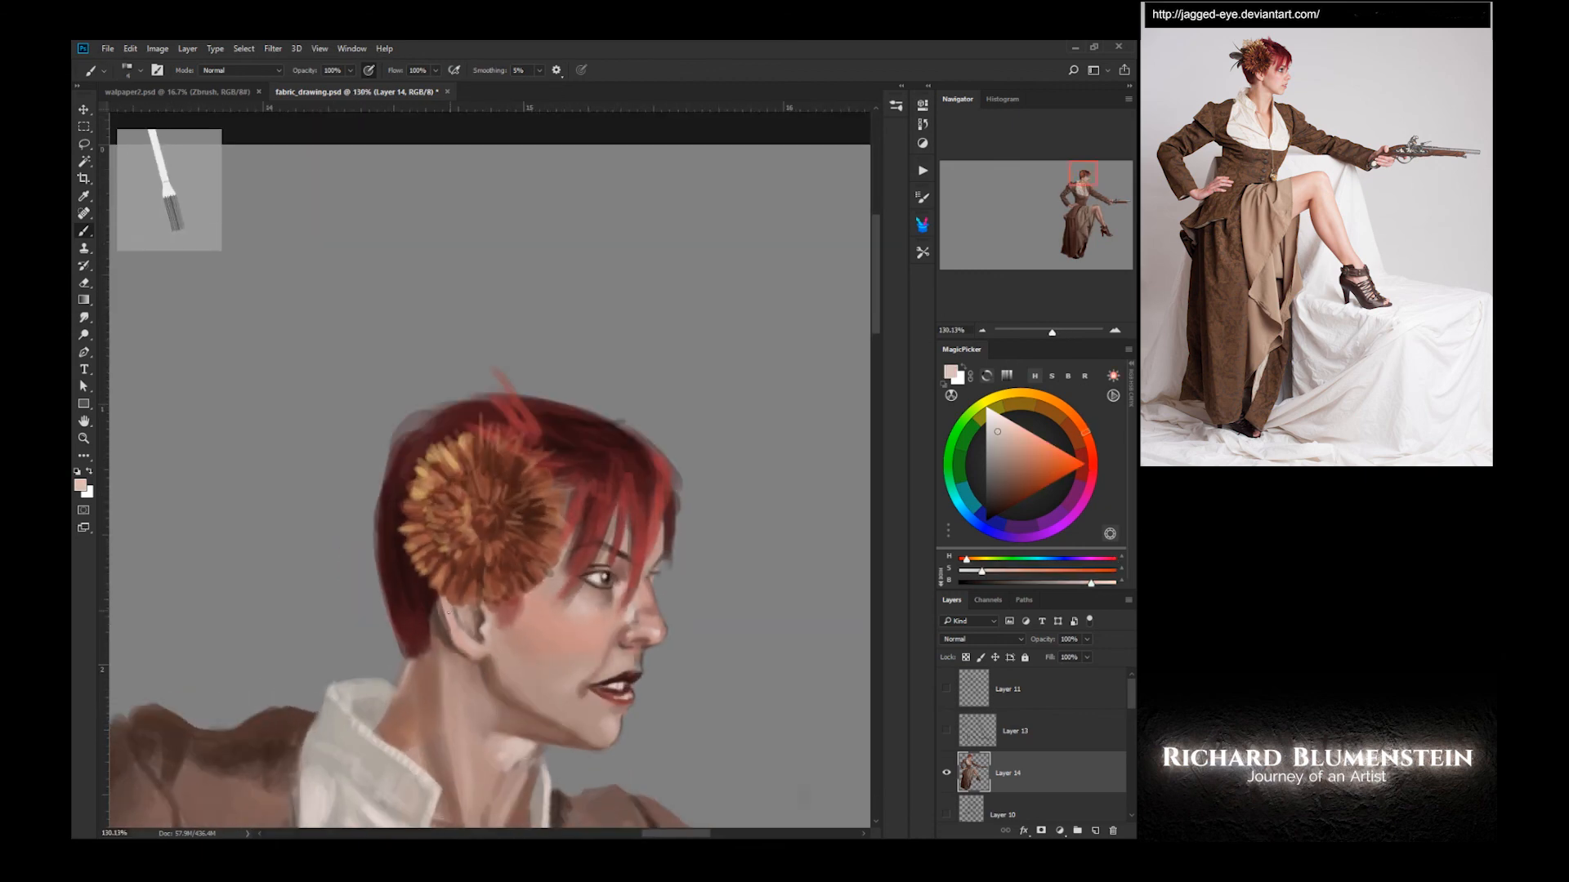
# - Touch up the area behind the ear and sample a dark red from the hair fringe
pyautogui.moveTo(457, 606)
pyautogui.mouseDown()
pyautogui.moveTo(419, 704)
pyautogui.moveTo(396, 707)
pyautogui.mouseUp()
pyautogui.keyDown('alt'); pyautogui.click(626, 589); pyautogui.keyUp('alt')
pyautogui.moveTo(425, 797); pyautogui.dragTo(382, 584)
pyautogui.moveTo(228, 725); pyautogui.dragTo(378, 683)
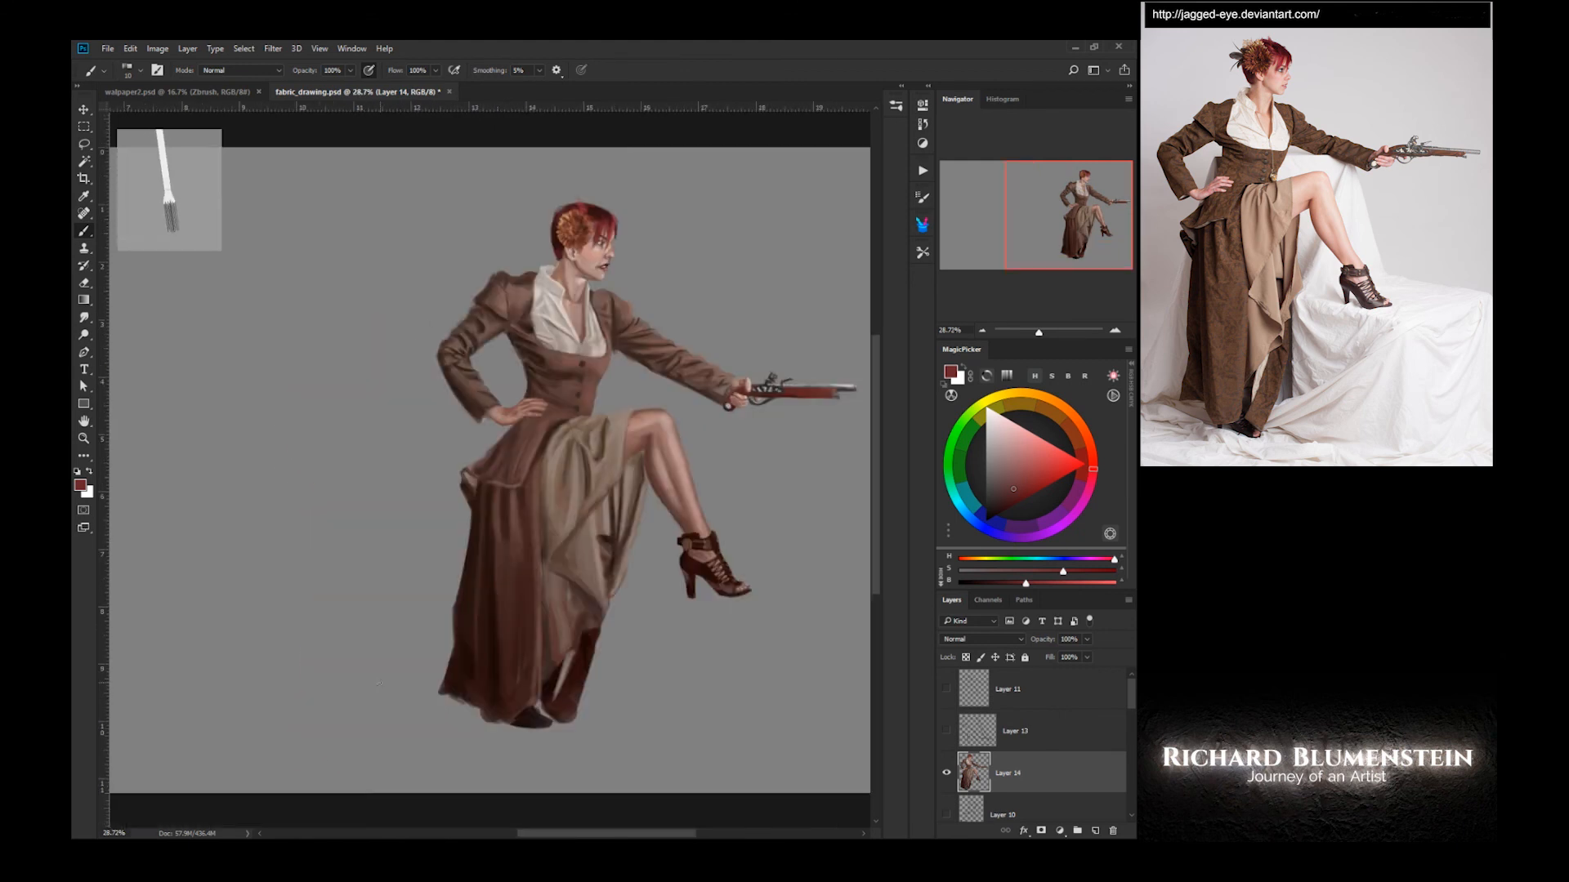